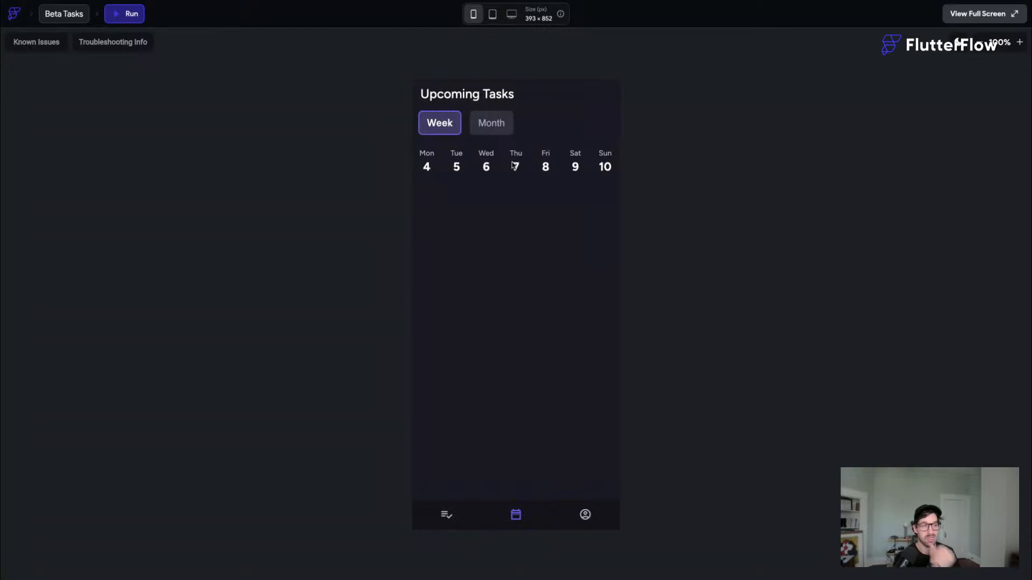
- Review the running app's Upcoming Tasks page in both the Week and Month views, and check the tasks page
left_click_drag(512, 166, 572, 169)
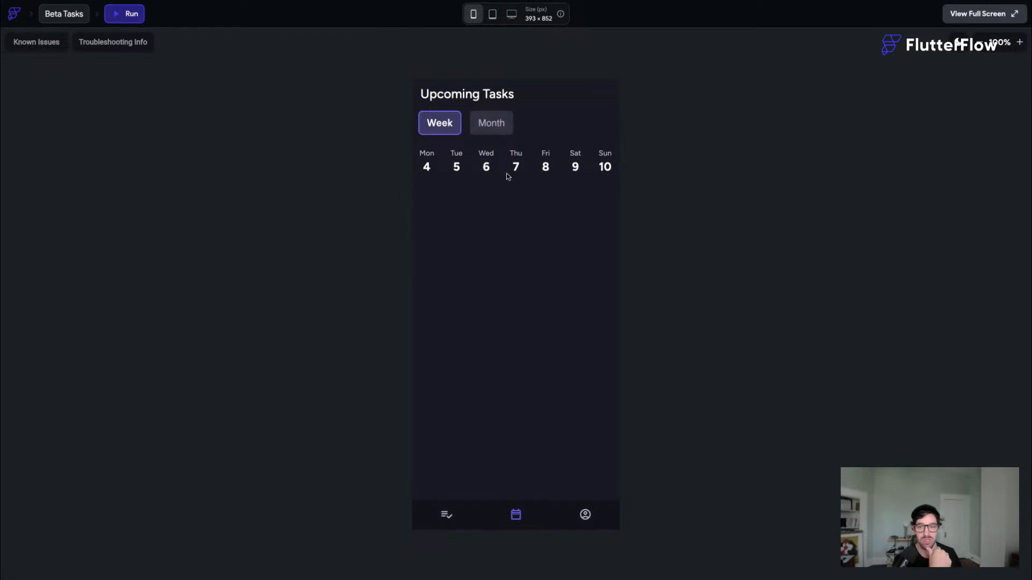
left_click(494, 132)
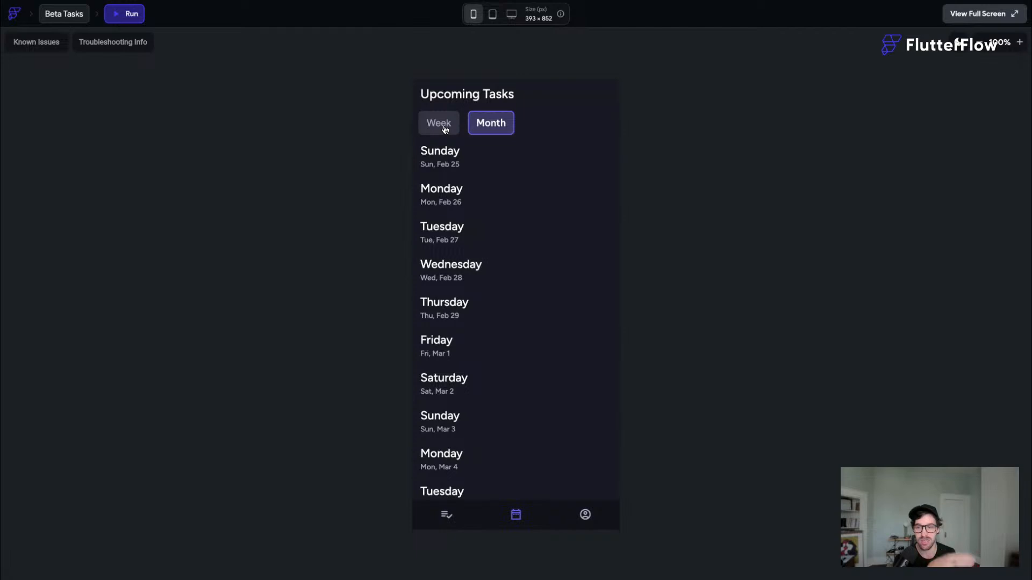
scroll(477, 234, "down", 15)
scroll(478, 233, "up", 15)
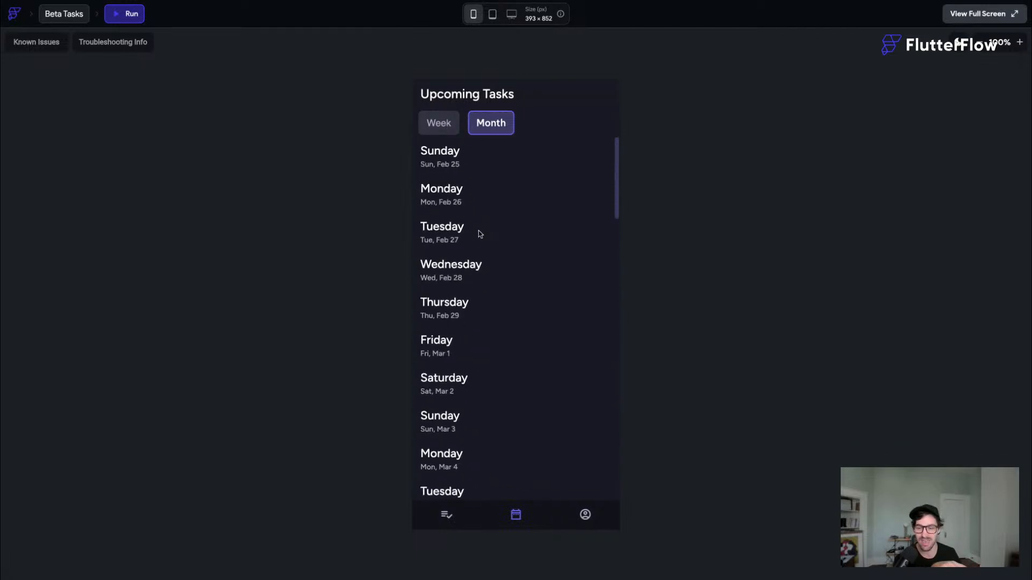
scroll(479, 234, "down", 10)
left_click(438, 124)
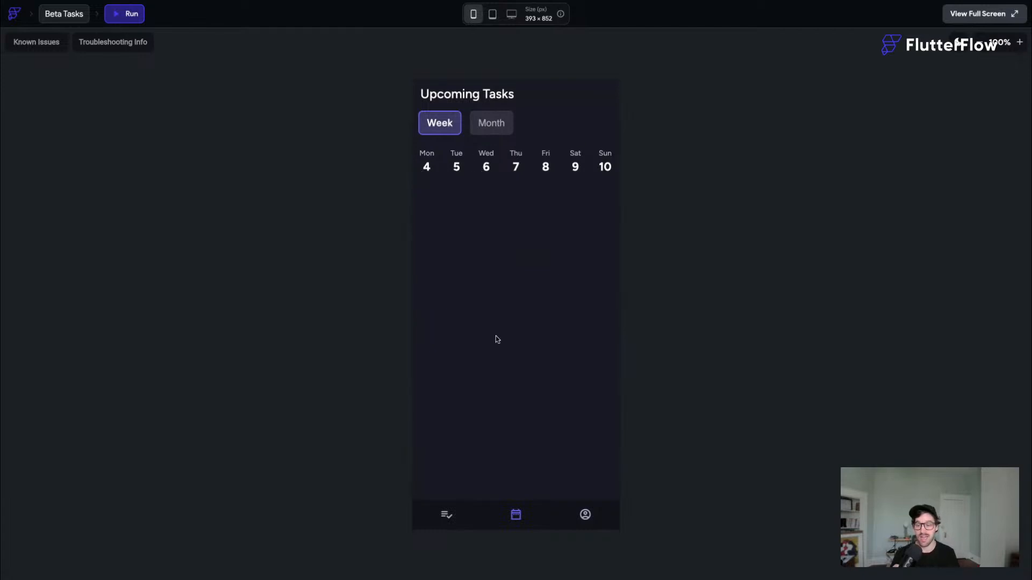
left_click(445, 518)
left_click(515, 517)
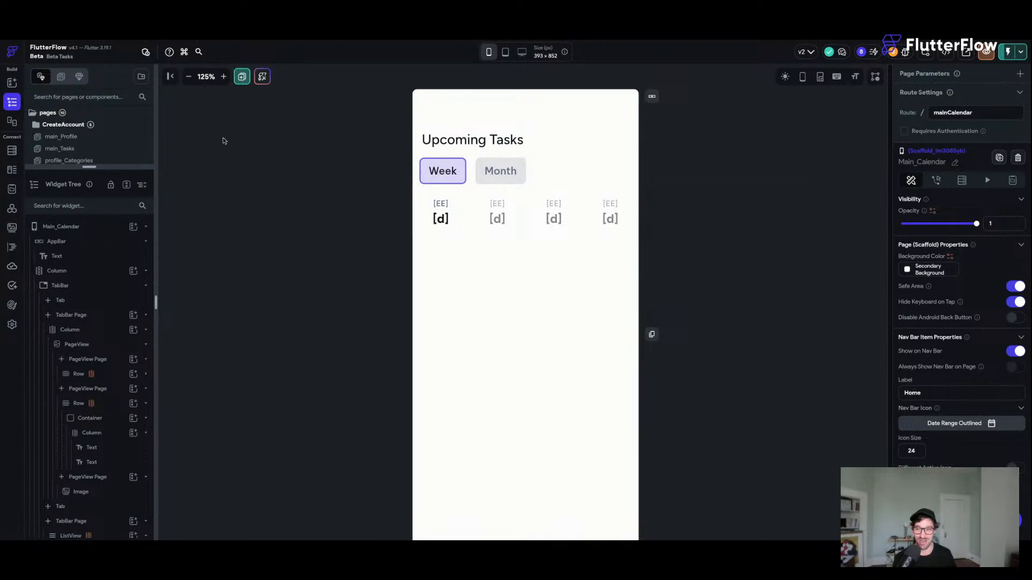
- Delete the Row from the first PageView page in the Week tab of Main_Calendar
left_click(189, 77)
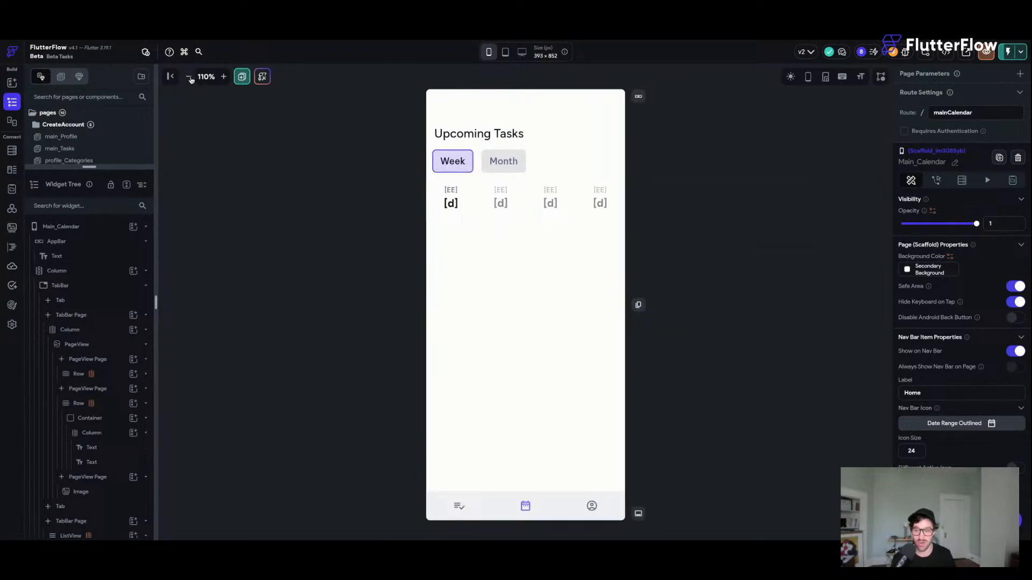
left_click(229, 150)
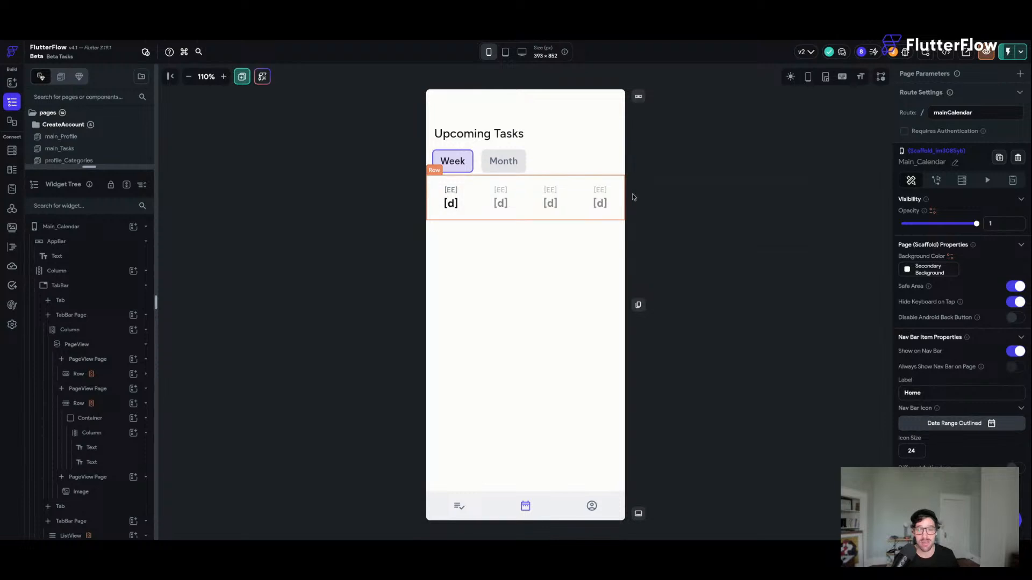
left_click(555, 170)
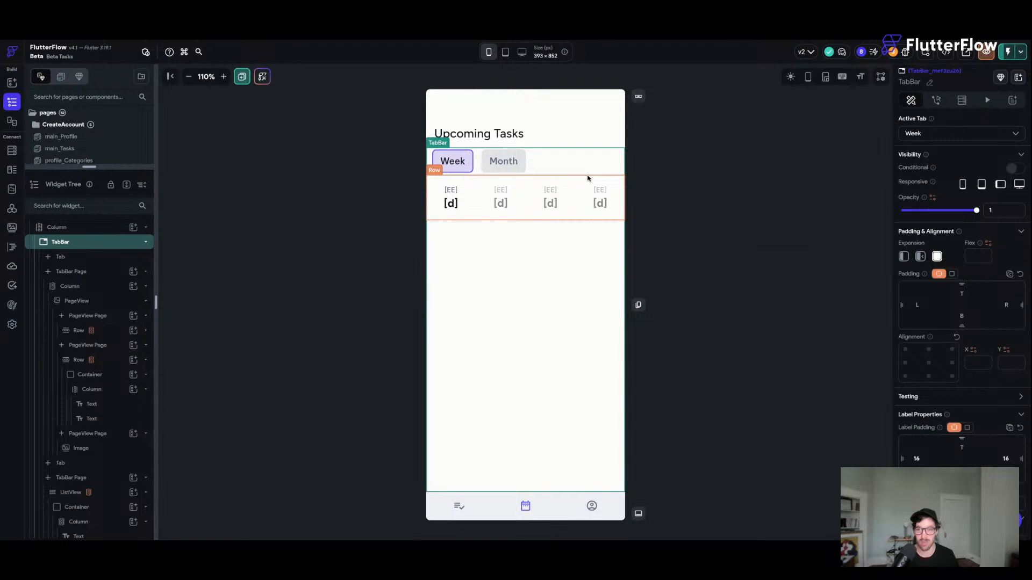
left_click(433, 222)
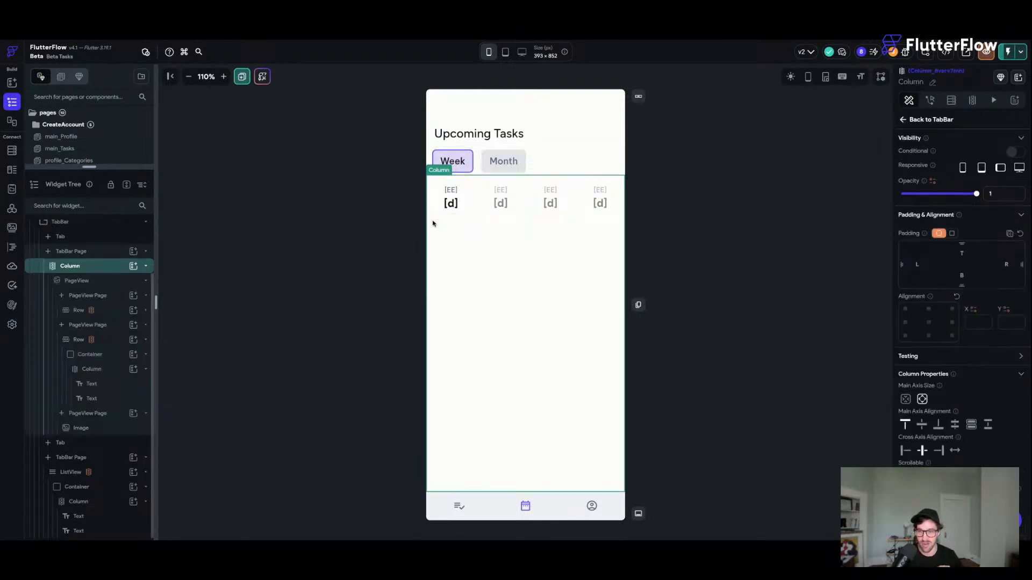
left_click(115, 311)
key("Delete")
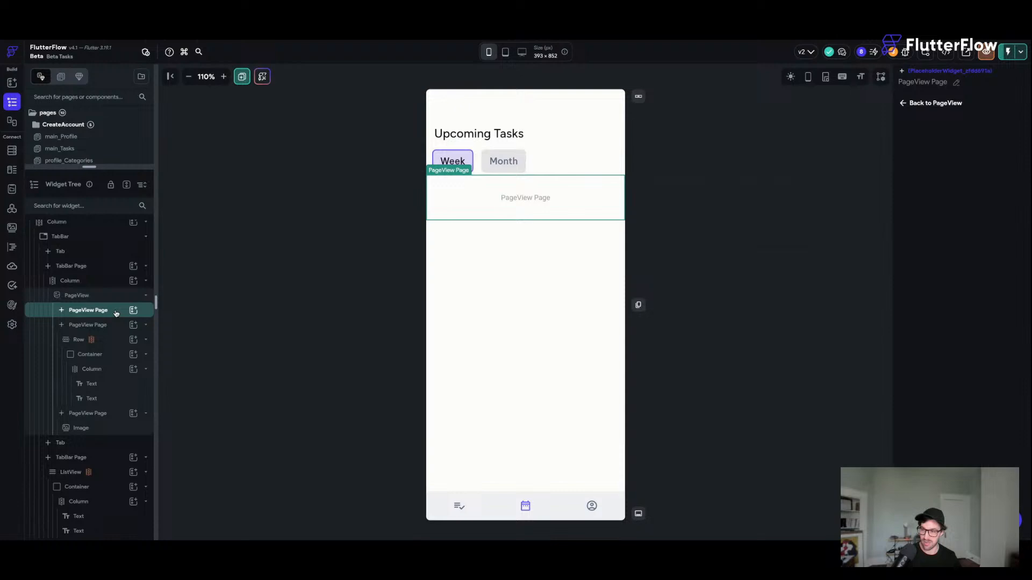
- Try removing the Row of day columns from the second PageView page
left_click(109, 342)
key("Delete")
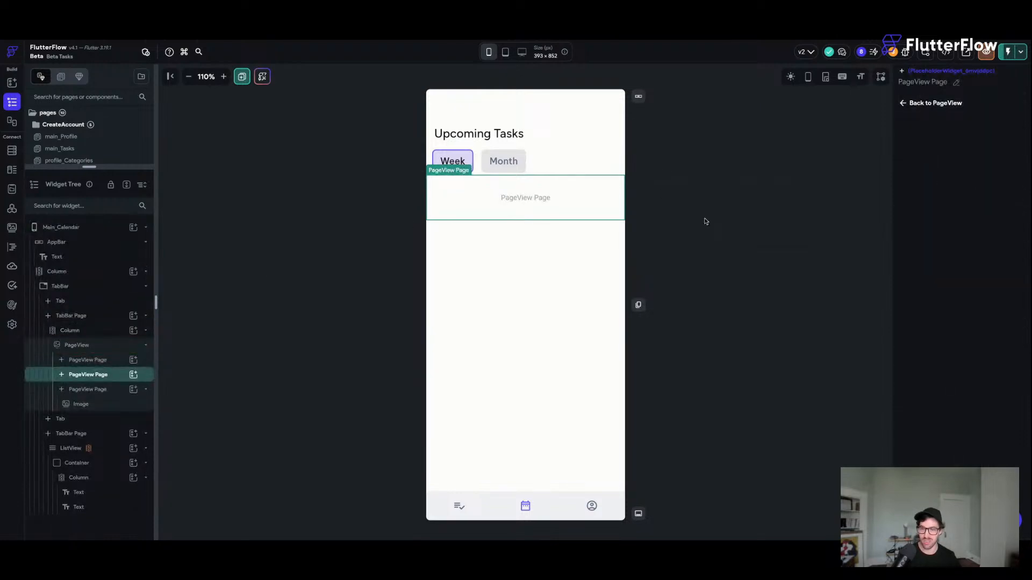
left_click(772, 174)
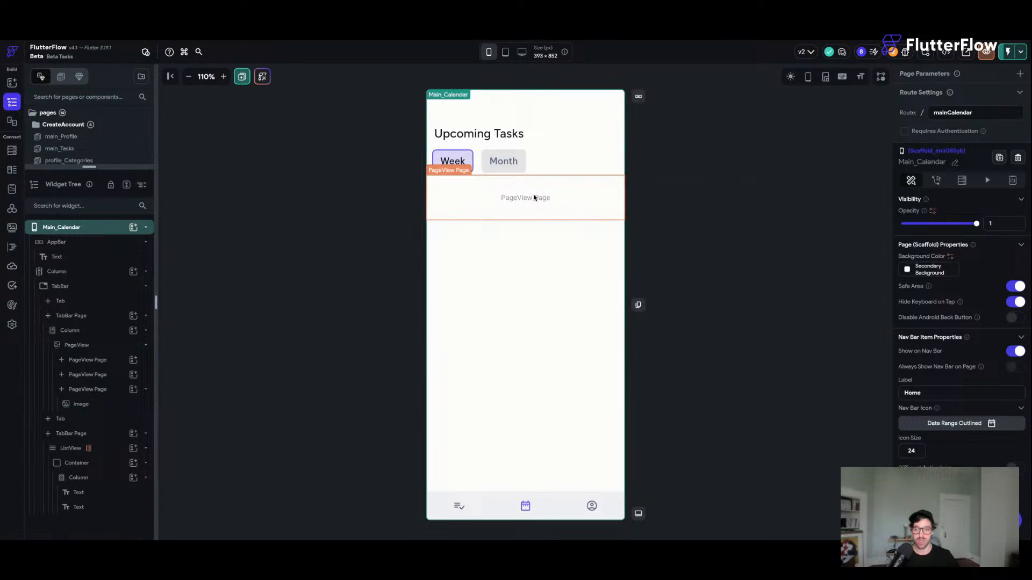
left_click(708, 189)
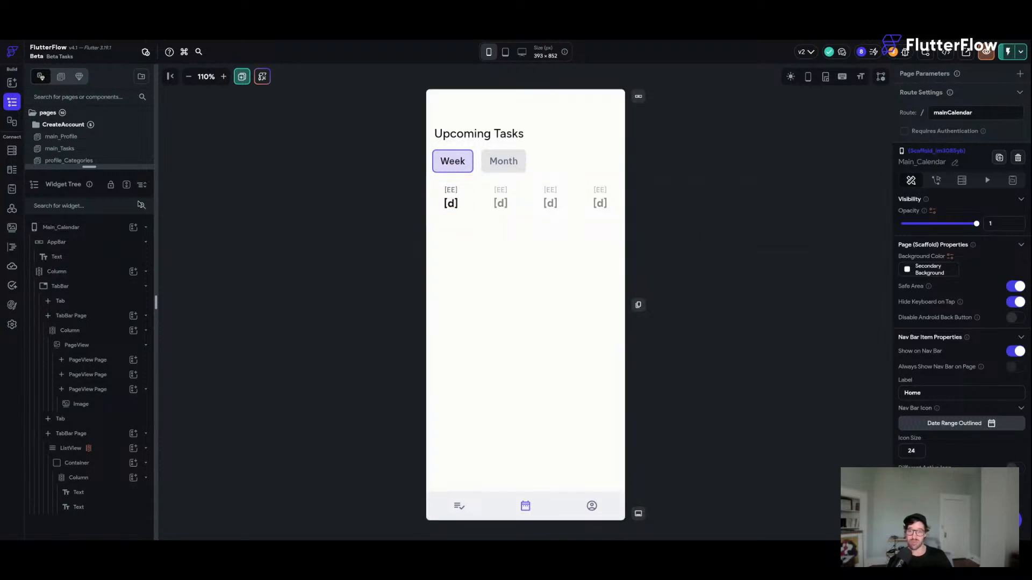
- Examine the getMonthView custom function's code, including the comment describing how the month's dates are calculated
left_click(11, 247)
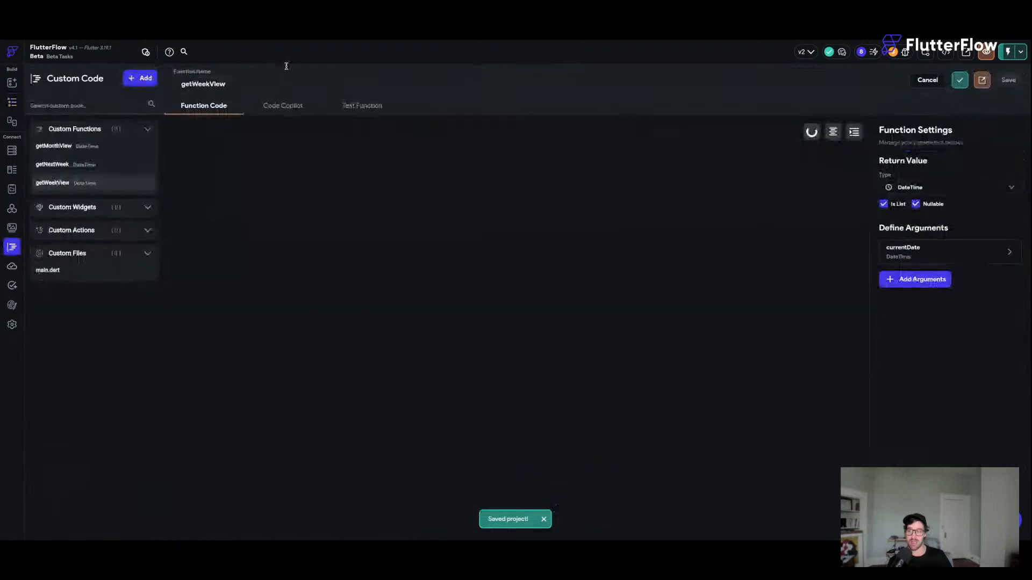
left_click(113, 148)
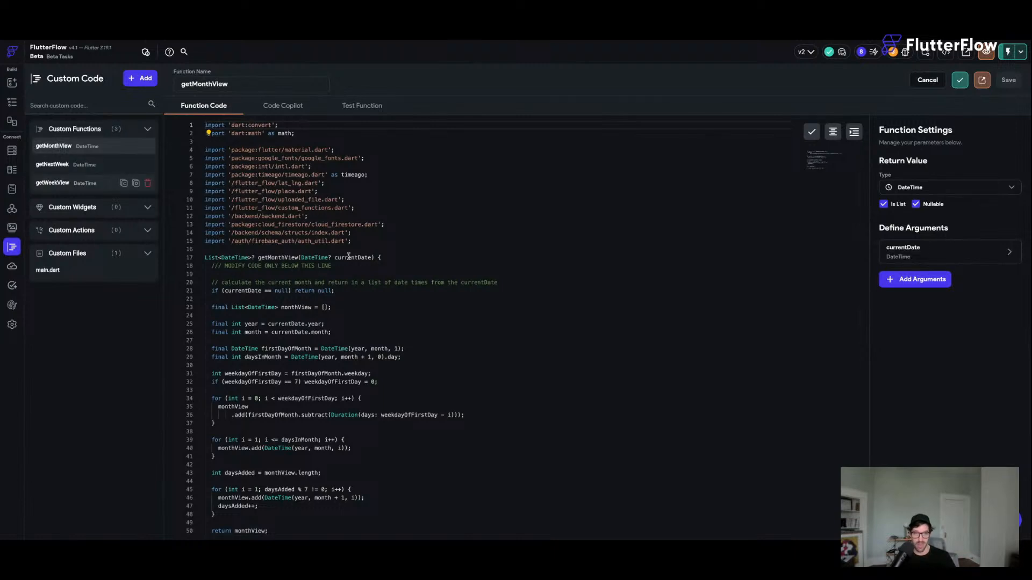
scroll(349, 256, "down", 4)
scroll(349, 255, "down", 1)
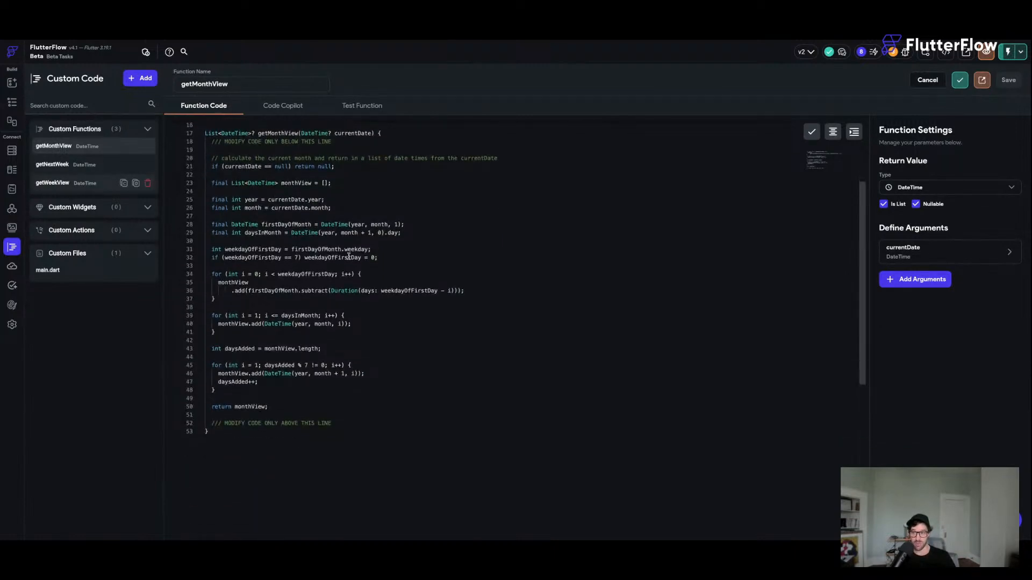
scroll(326, 245, "up", 4)
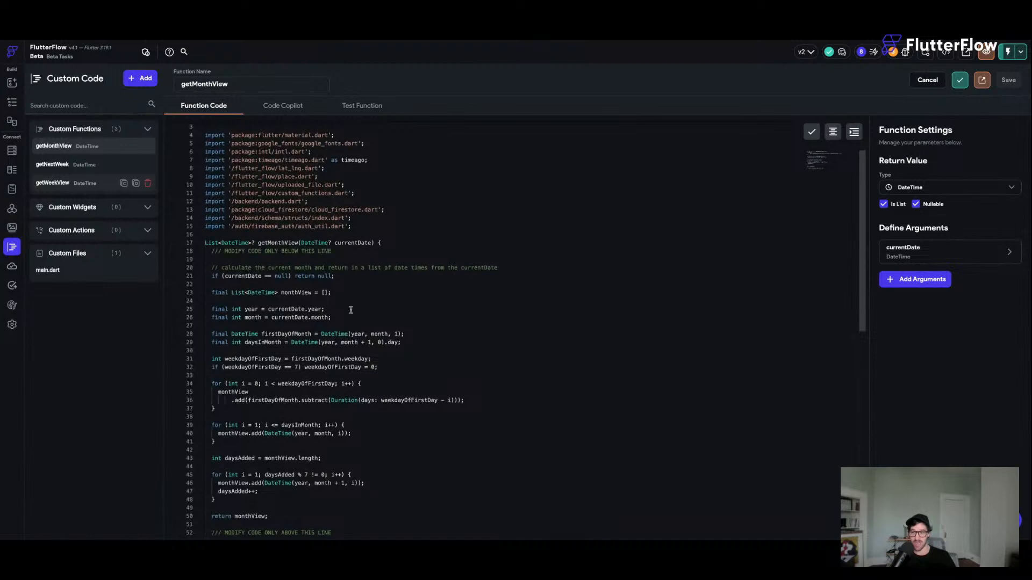
left_click_drag(221, 267, 499, 267)
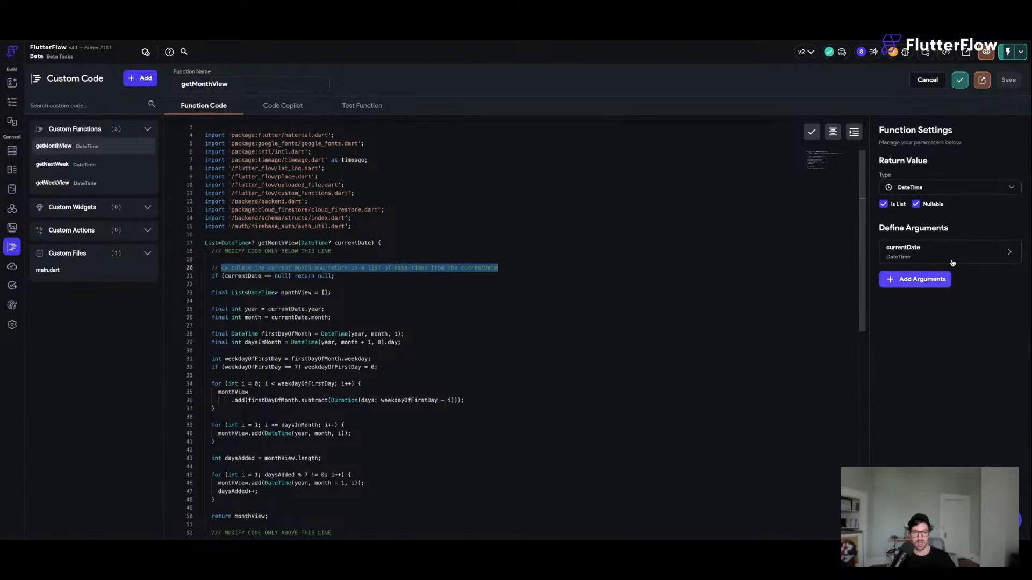
- Add a second getMonthView test dated 4/10/2024 9:05 AM and run all the function's tests
left_click(363, 107)
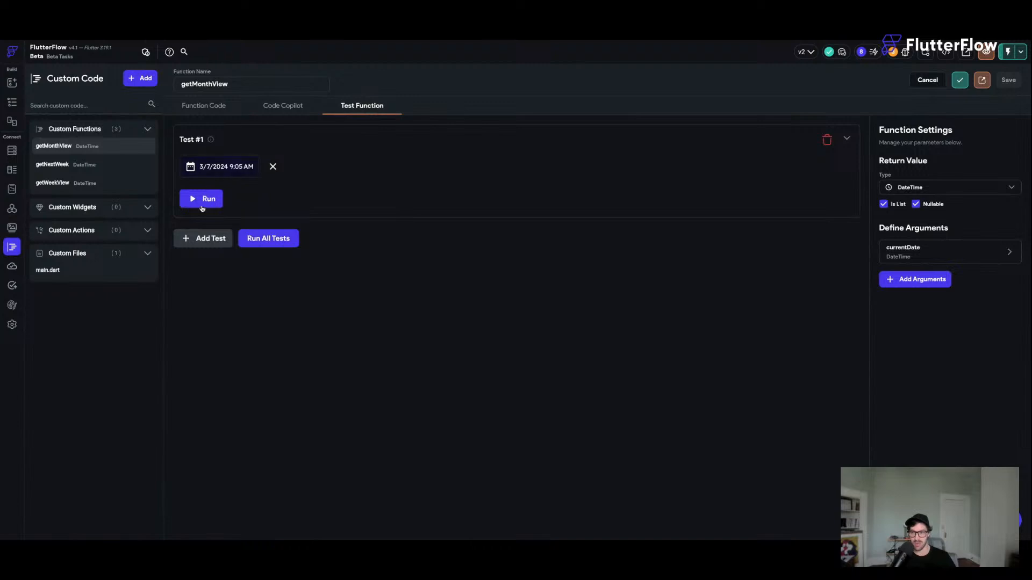
left_click(218, 239)
left_click(215, 273)
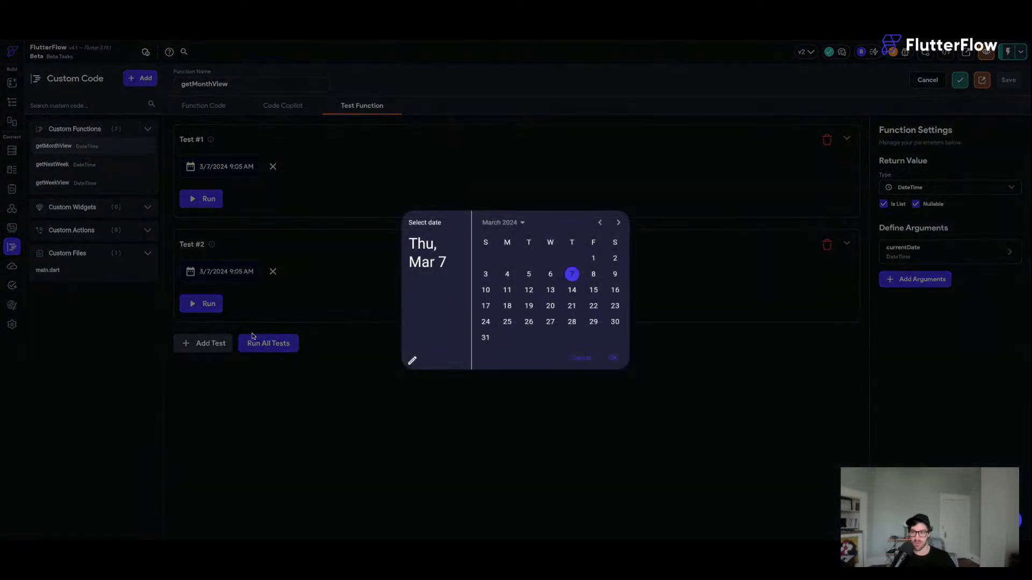
left_click(618, 223)
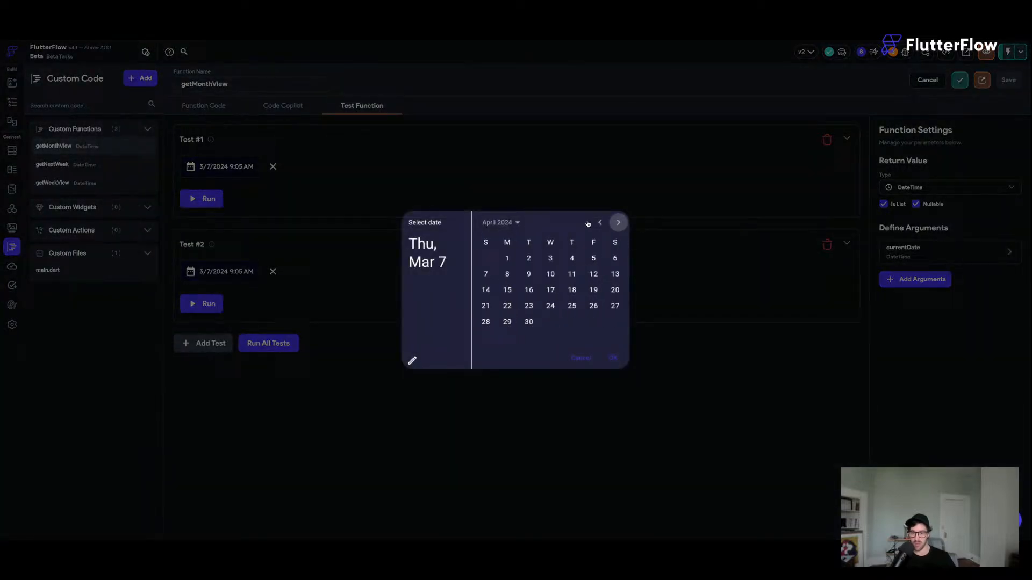
left_click(551, 274)
left_click(612, 358)
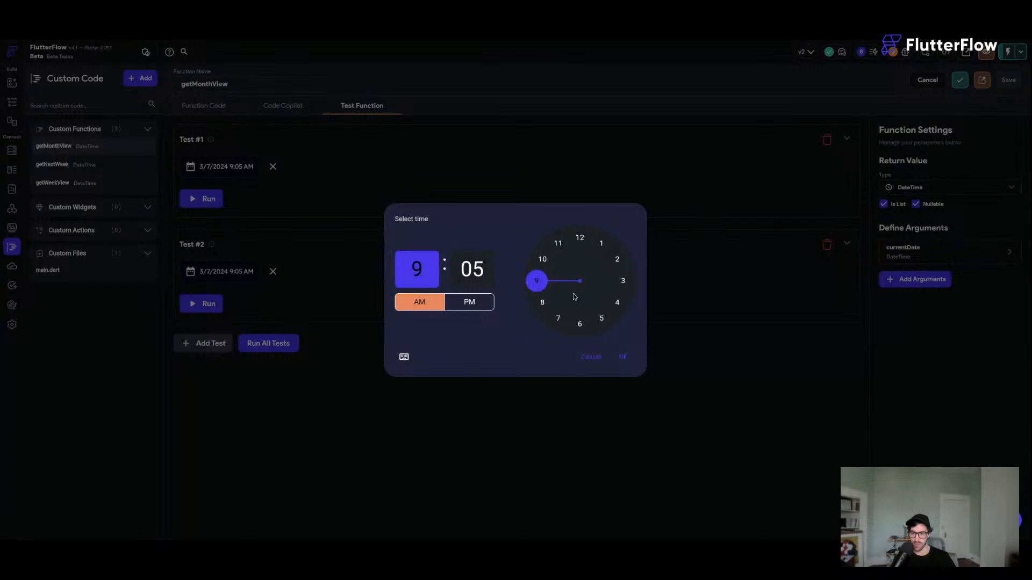
left_click(623, 357)
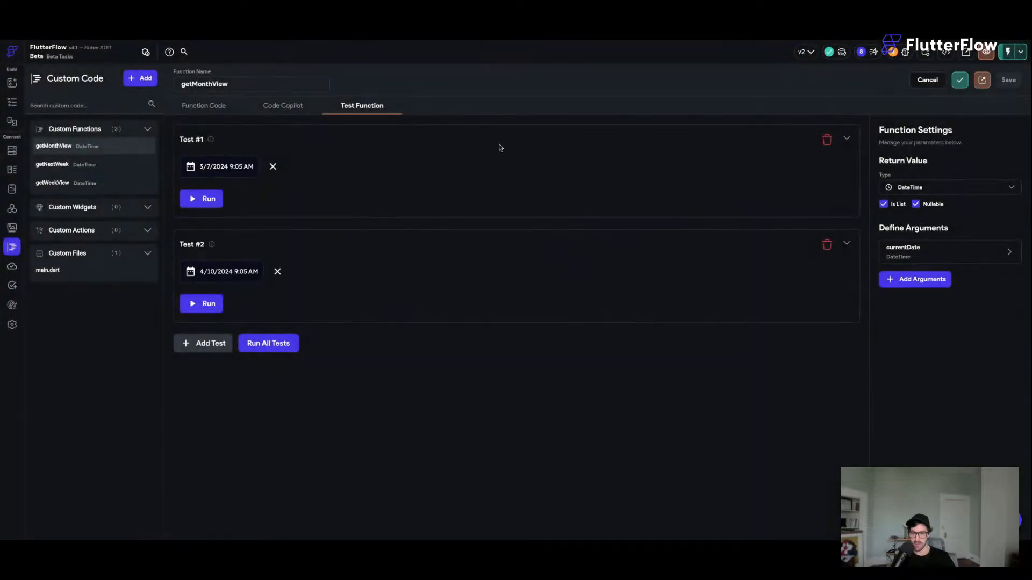
left_click(271, 343)
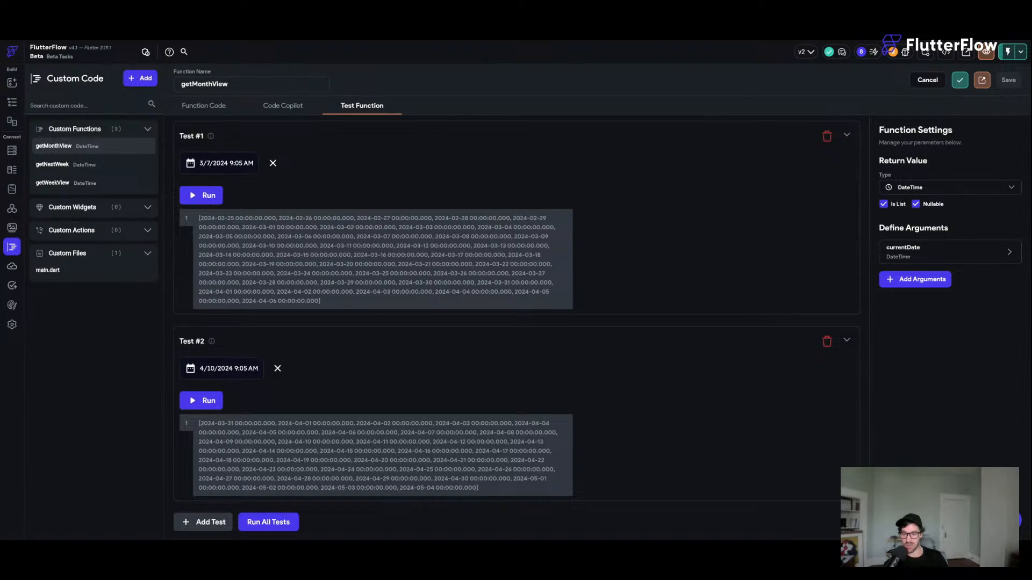
scroll(516, 322, "up", 1)
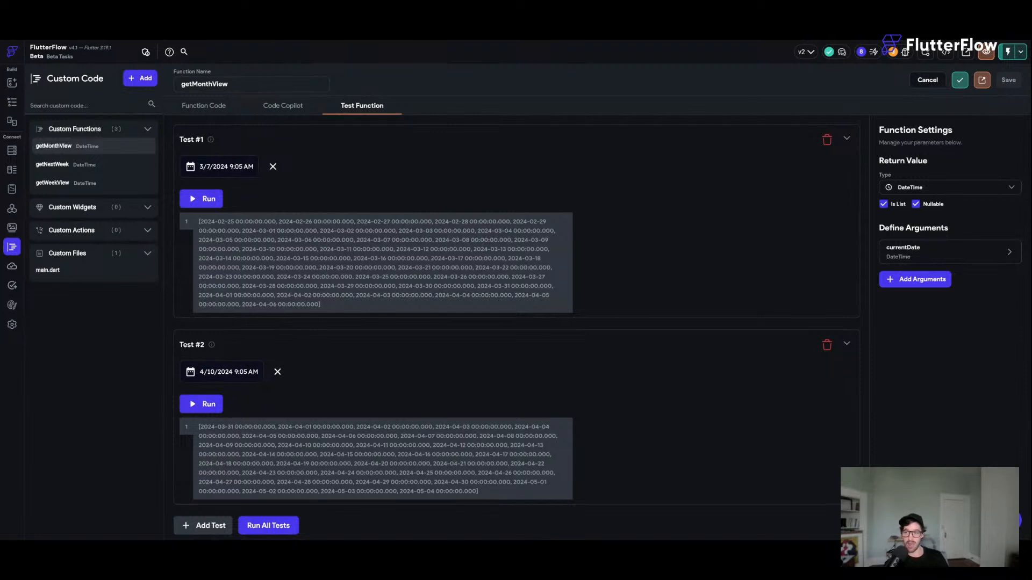
left_click(221, 109)
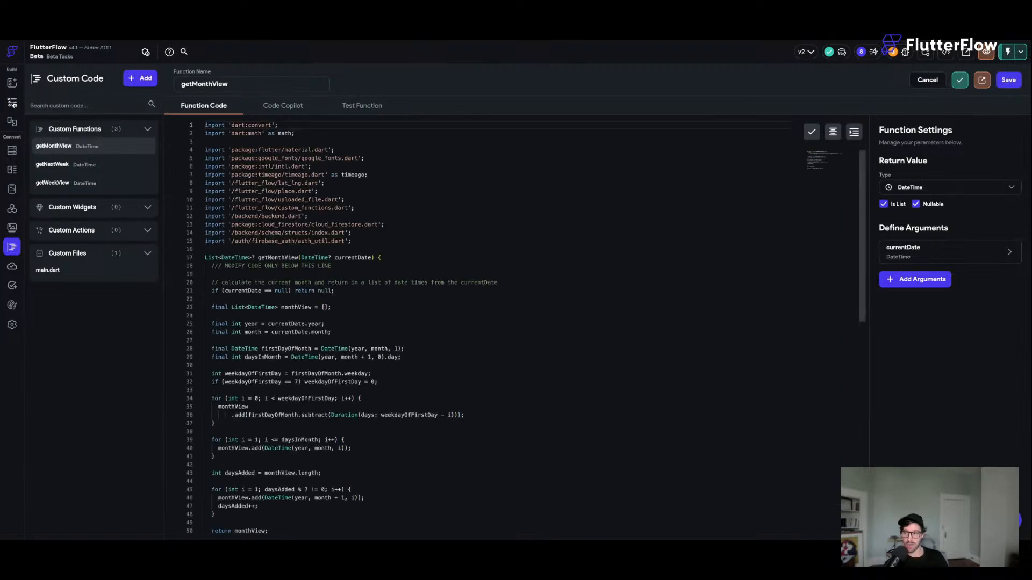
- Inspect how the Month tab's ListView on Main_Calendar generates its children, including the variable name and the getMonthView currentDate argument
left_click(12, 101)
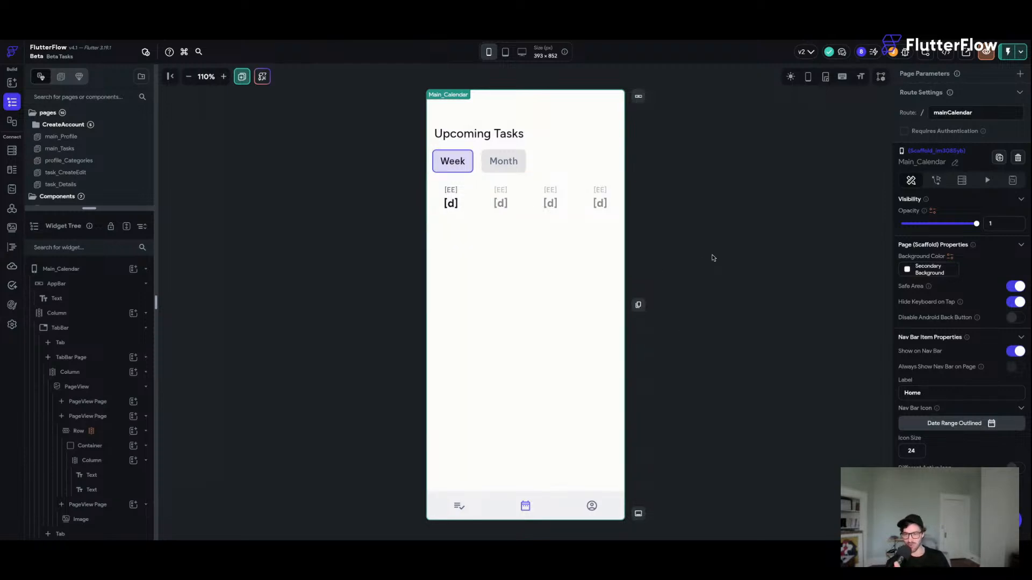
left_click(452, 202)
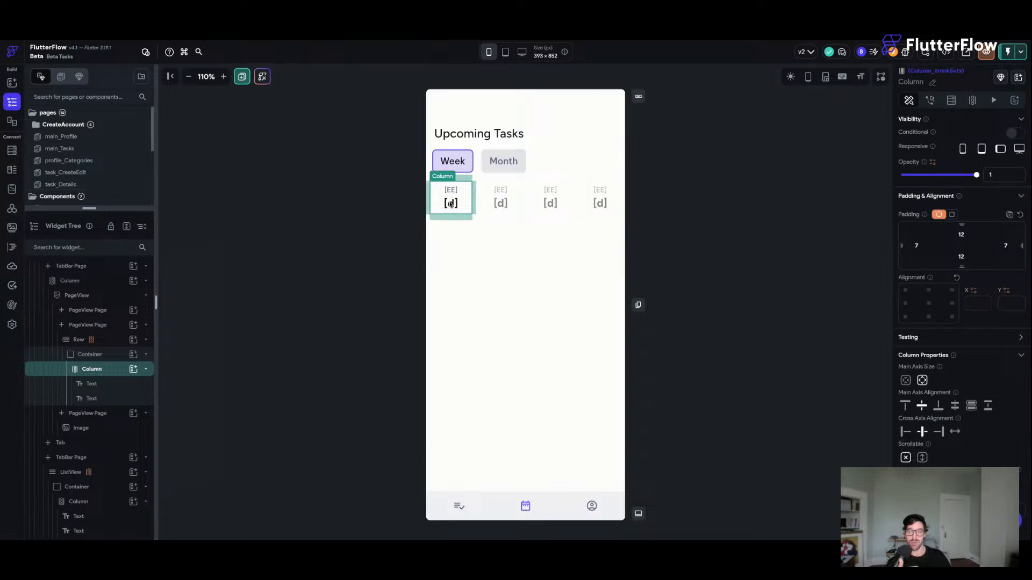
left_click(503, 162)
left_click(503, 161)
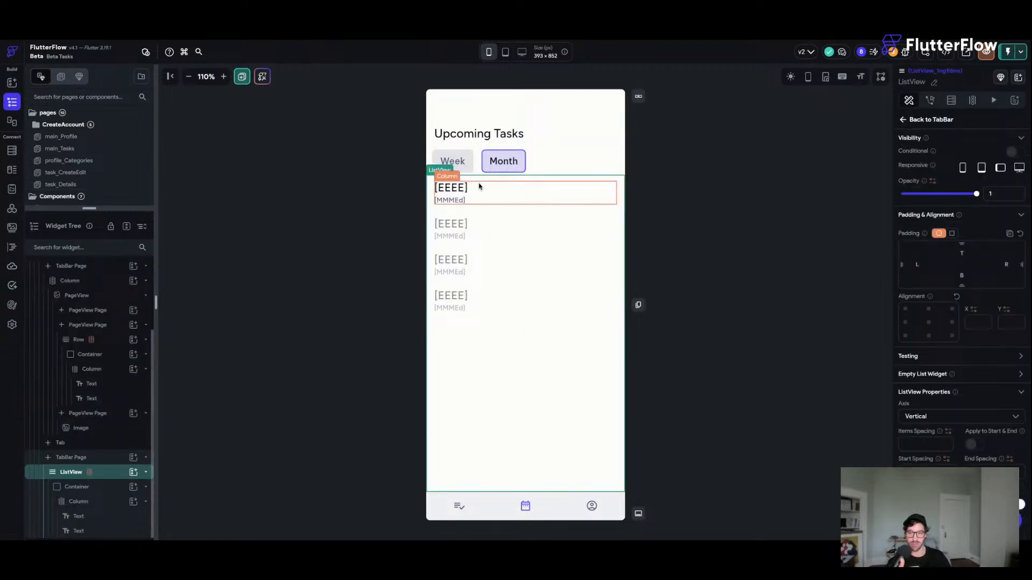
left_click(972, 101)
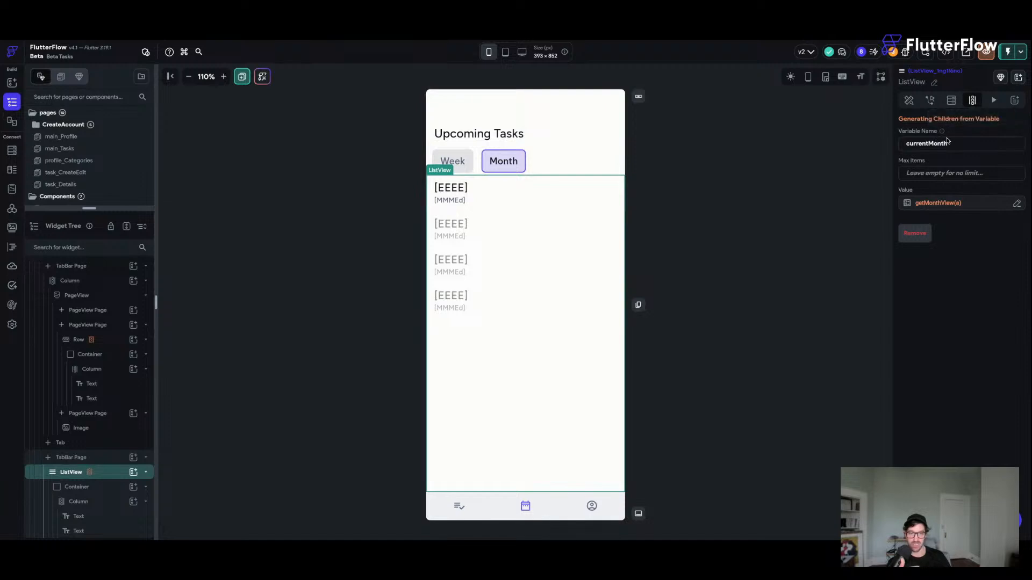
left_click_drag(951, 144, 894, 147)
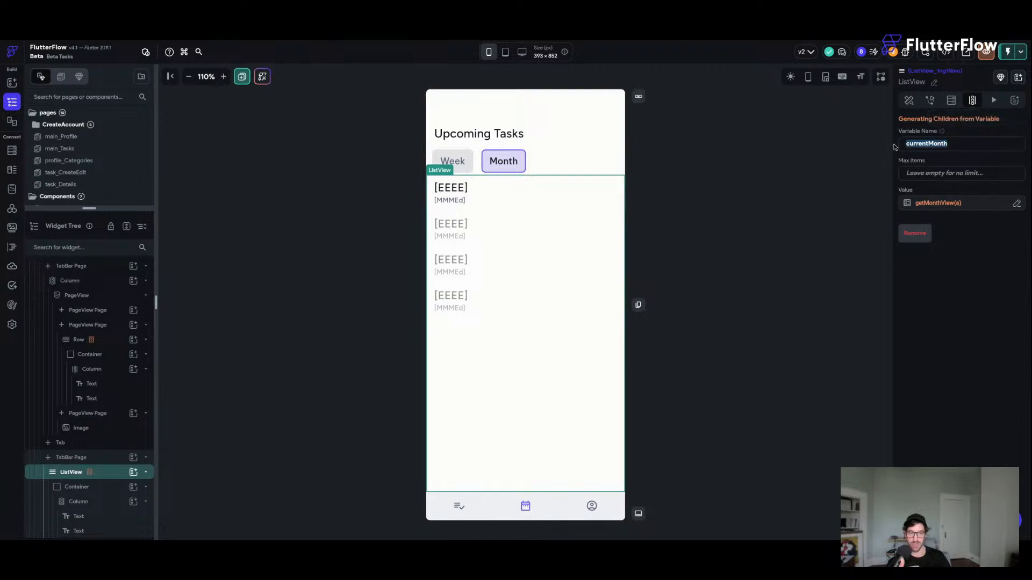
left_click(939, 207)
scroll(832, 287, "down", 2)
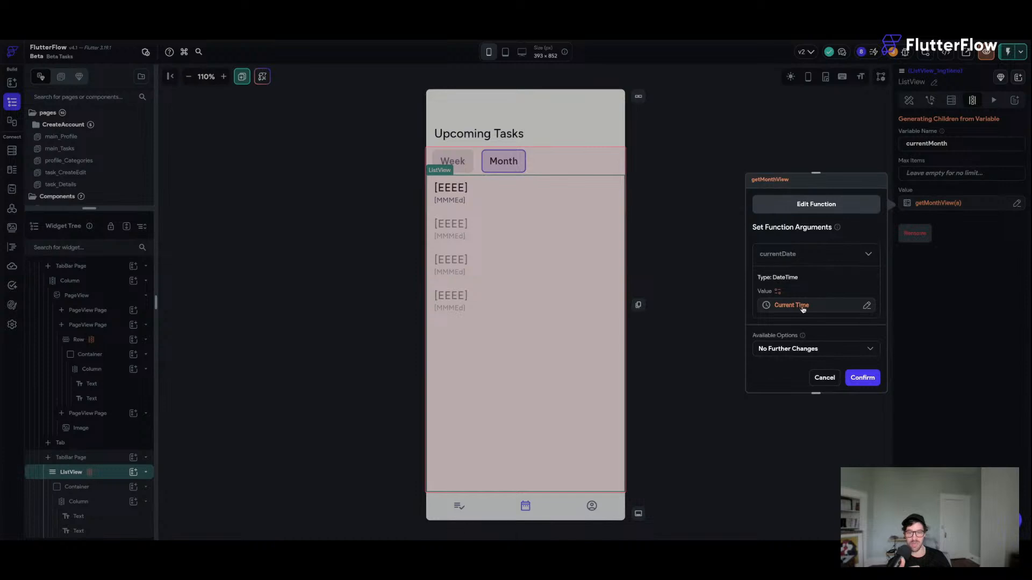
scroll(811, 263, "up", 1)
left_click(862, 378)
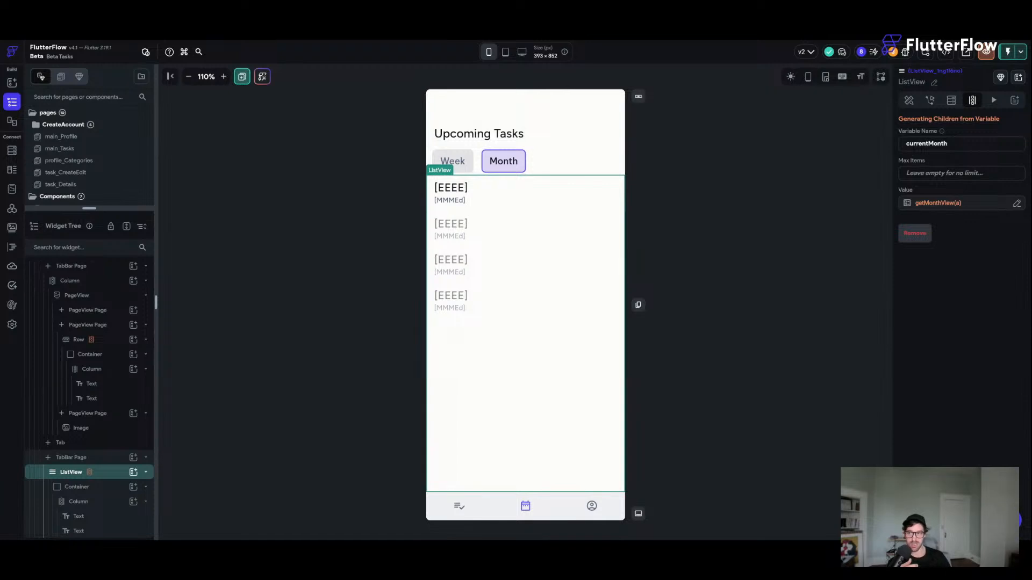
- Check the Month view of the calendar page in the test mode session
left_click(641, 235)
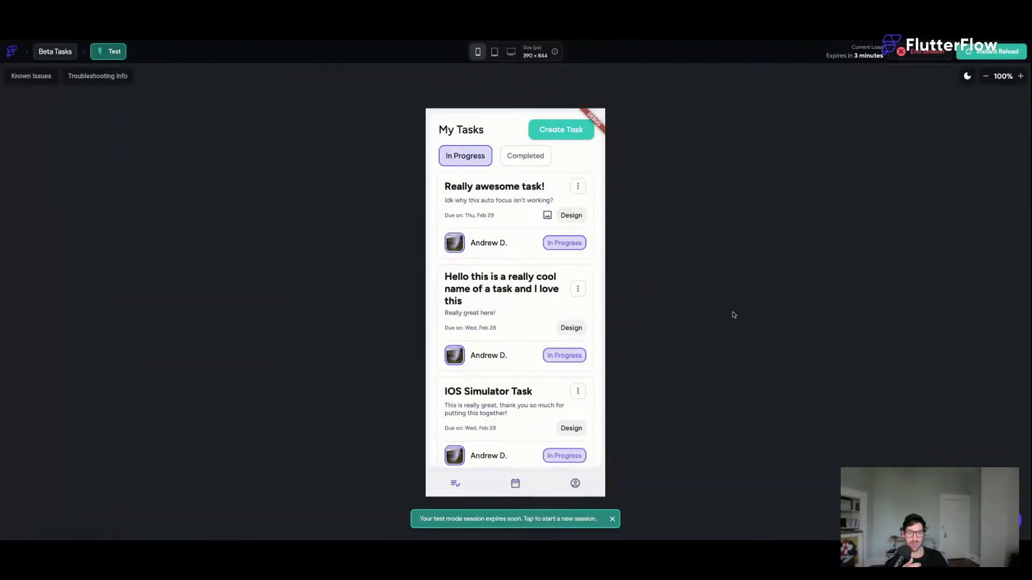
left_click(515, 484)
left_click(498, 152)
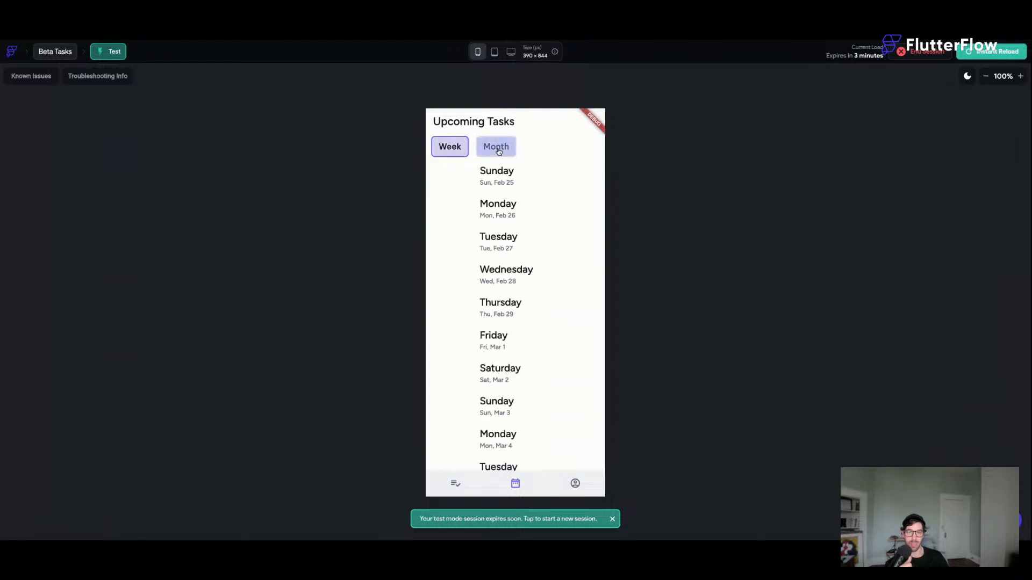
- Instantly reload the test mode session and open the Month view of the calendar page
left_click(455, 153)
left_click(494, 148)
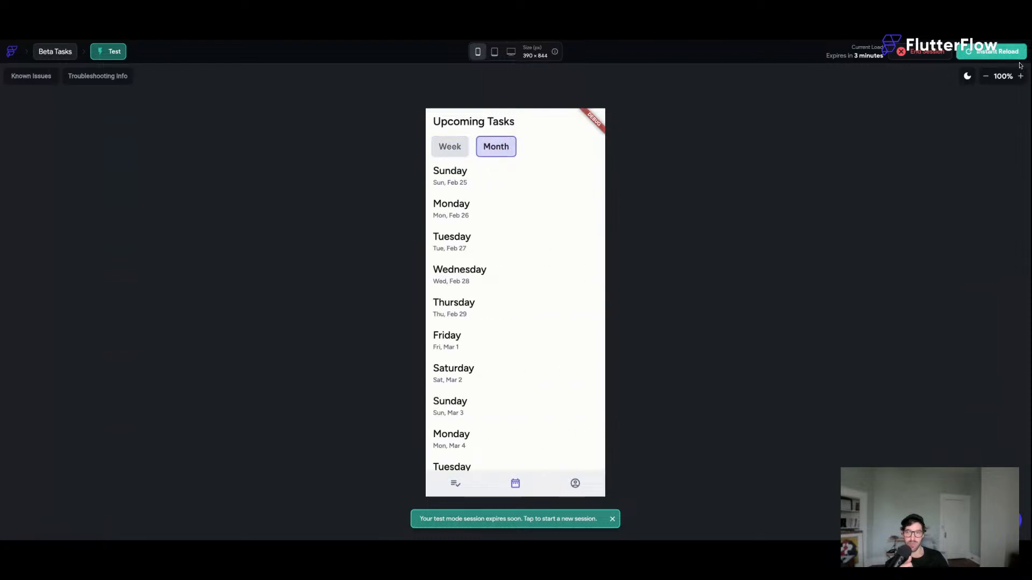
left_click(994, 54)
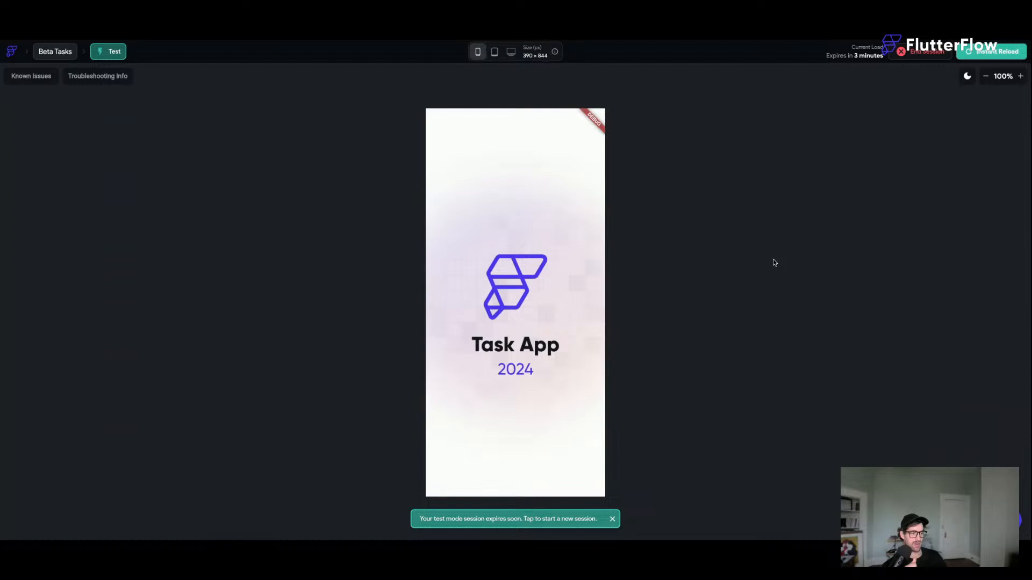
left_click(515, 483)
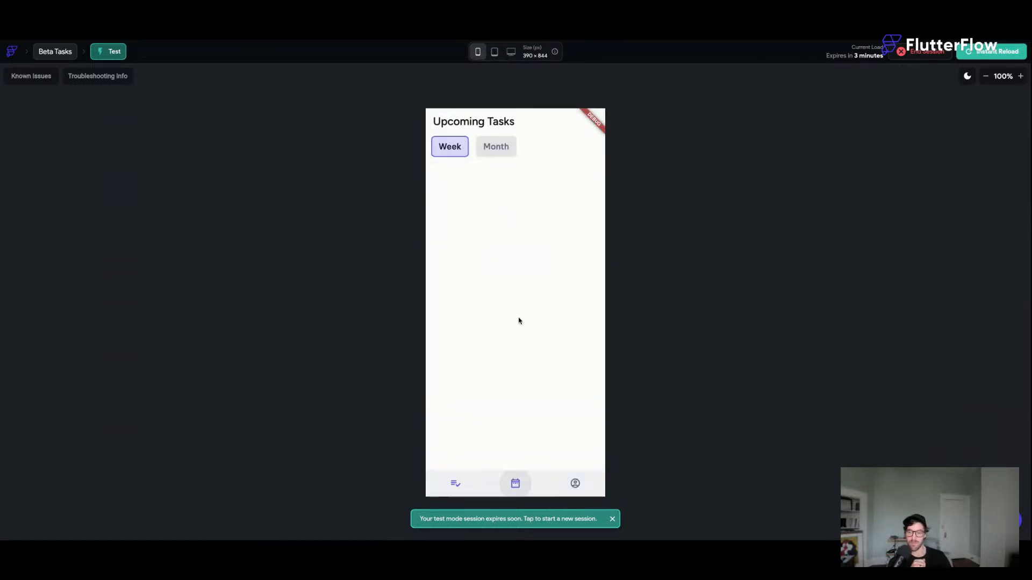
left_click(492, 151)
- Examine the dates generated in the test app's Month view, then return to its tasks page
scroll(455, 177, "down", 1)
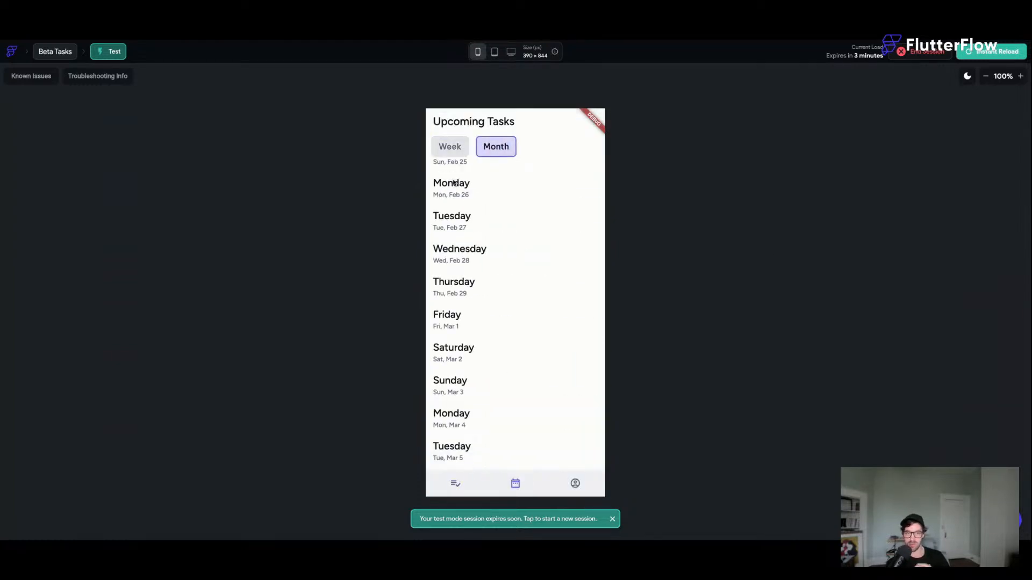
scroll(452, 180, "down", 10)
scroll(525, 200, "up", 10)
scroll(527, 207, "down", 1)
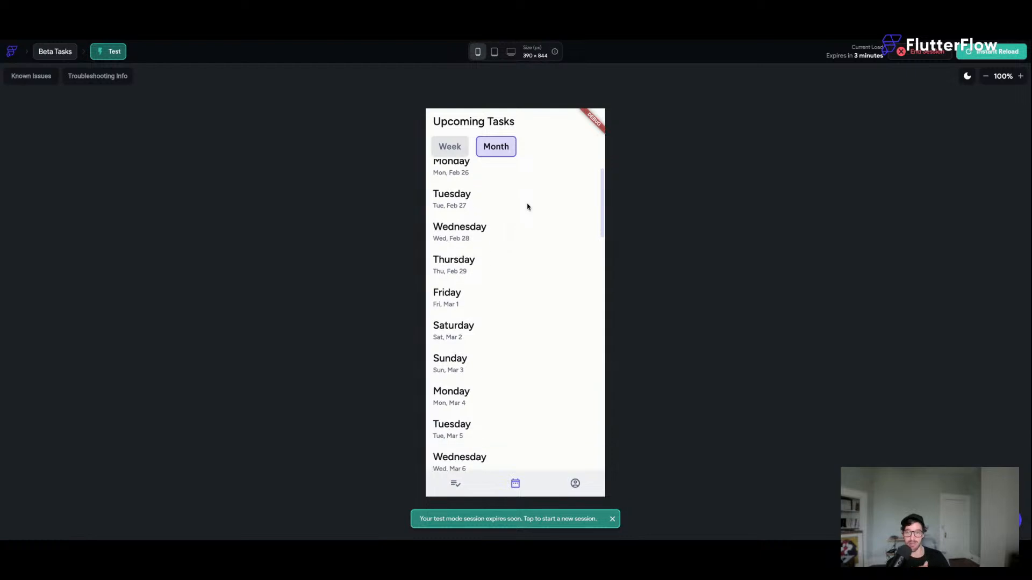
scroll(516, 204, "up", 1)
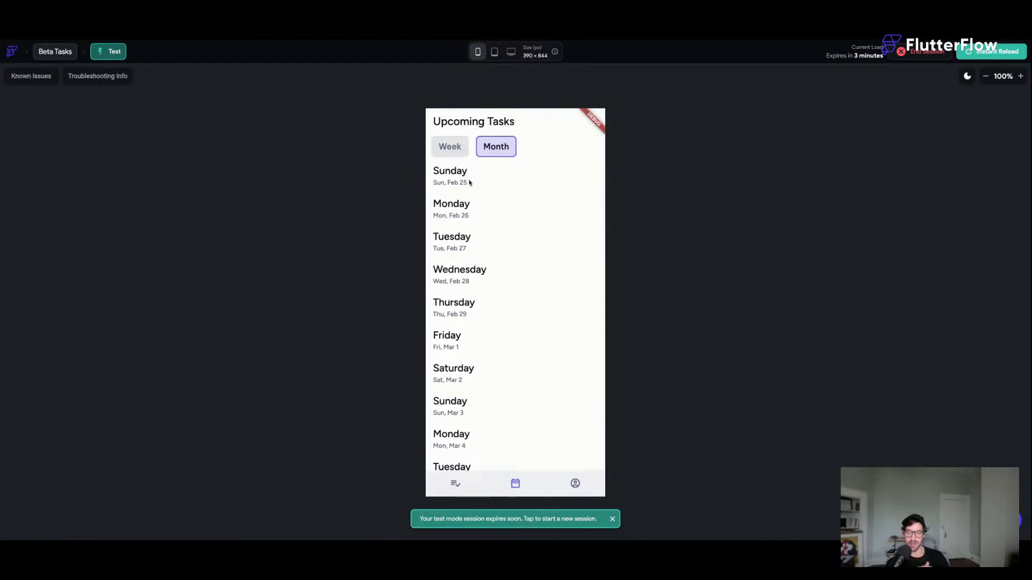
scroll(461, 415, "down", 10)
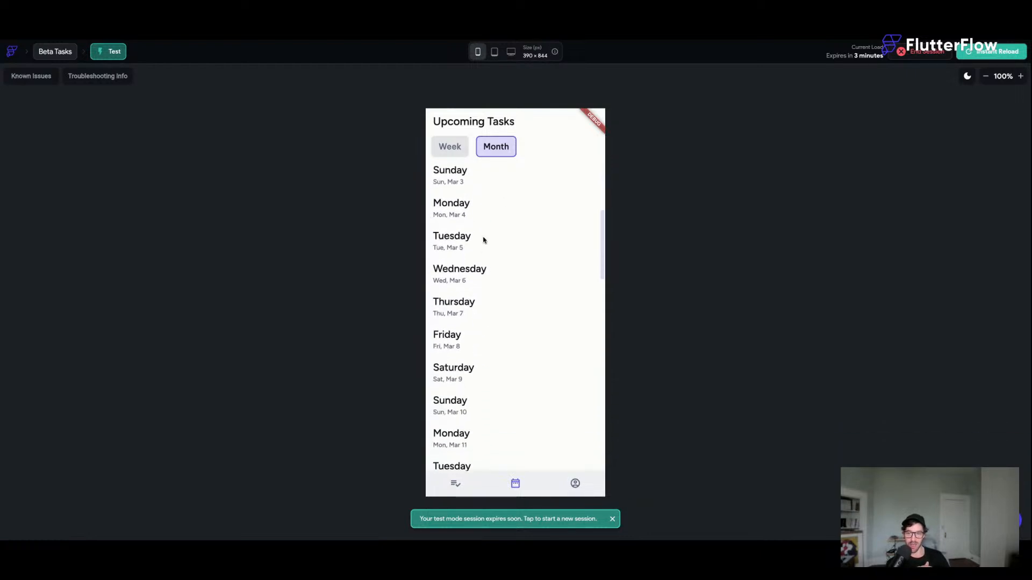
scroll(483, 240, "up", 10)
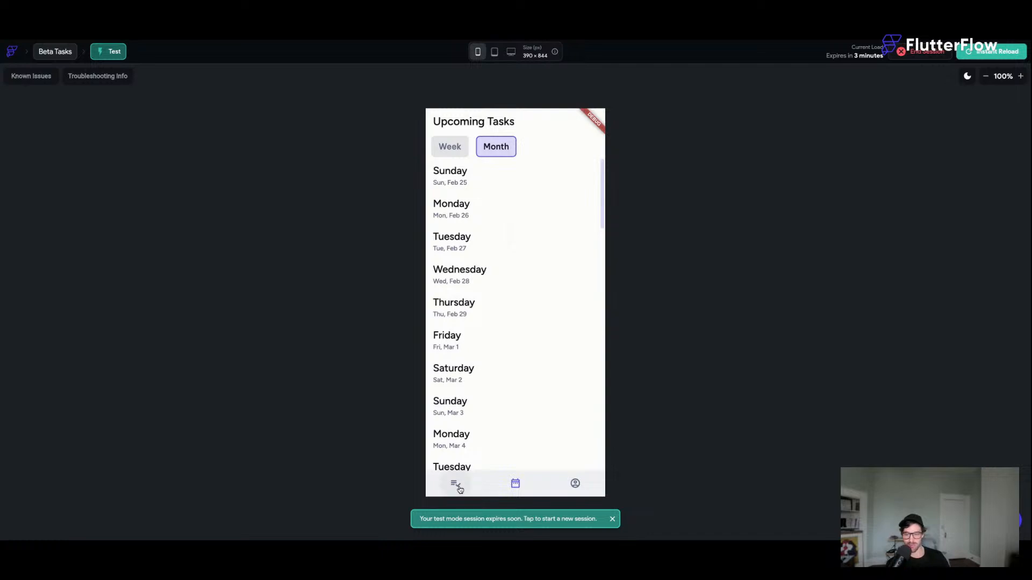
left_click(456, 484)
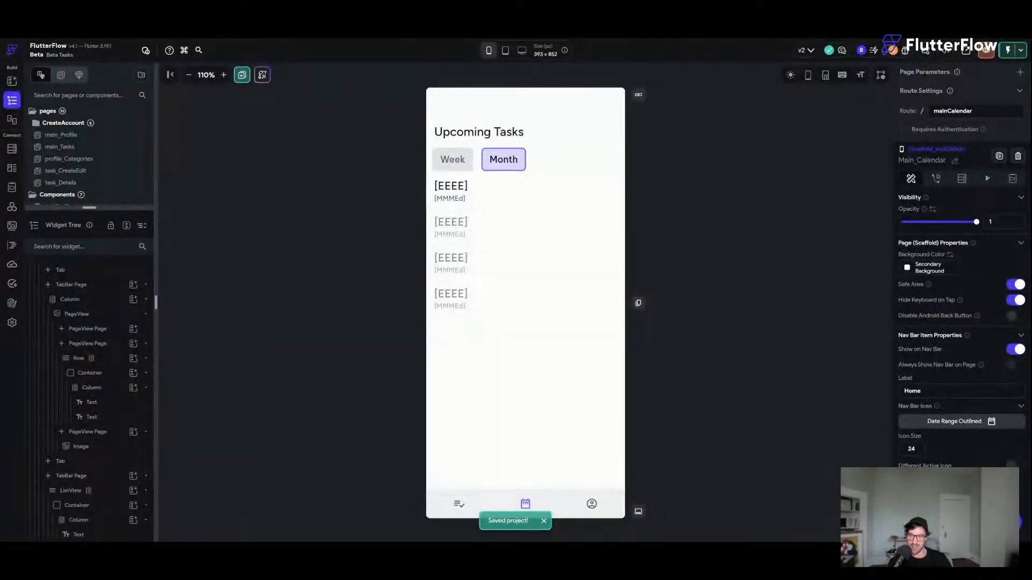
- Show the Week tab on the Main_Calendar canvas, review the TabBar's properties and save the project
left_click(452, 159)
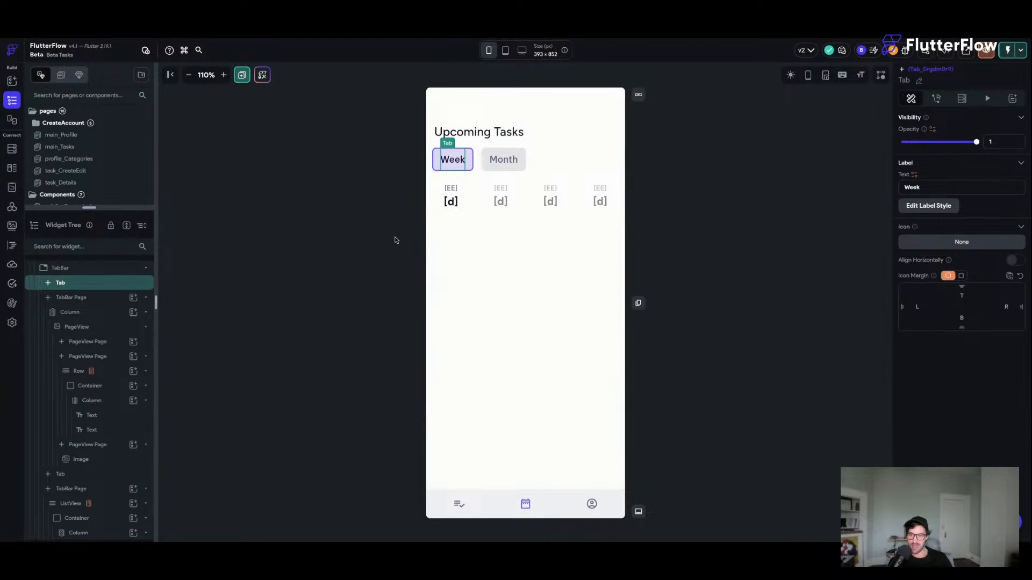
left_click(573, 164)
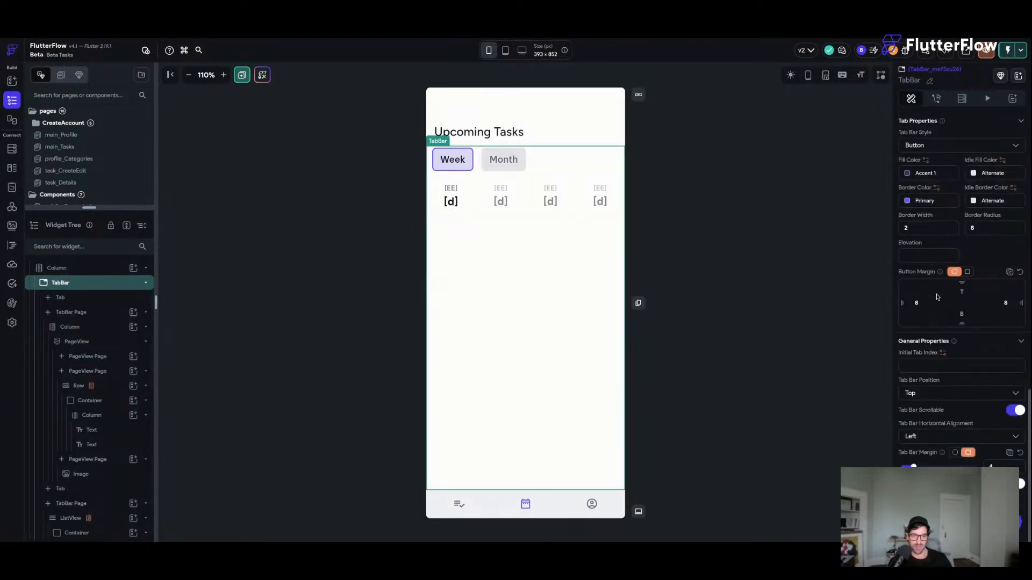
key("super+s")
scroll(984, 279, "down", 8)
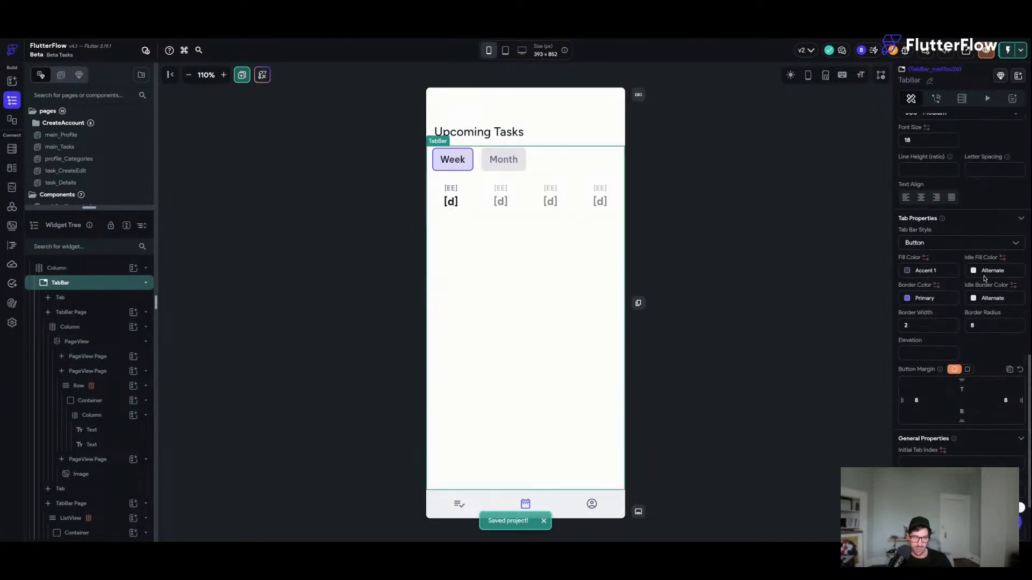
left_click(709, 200)
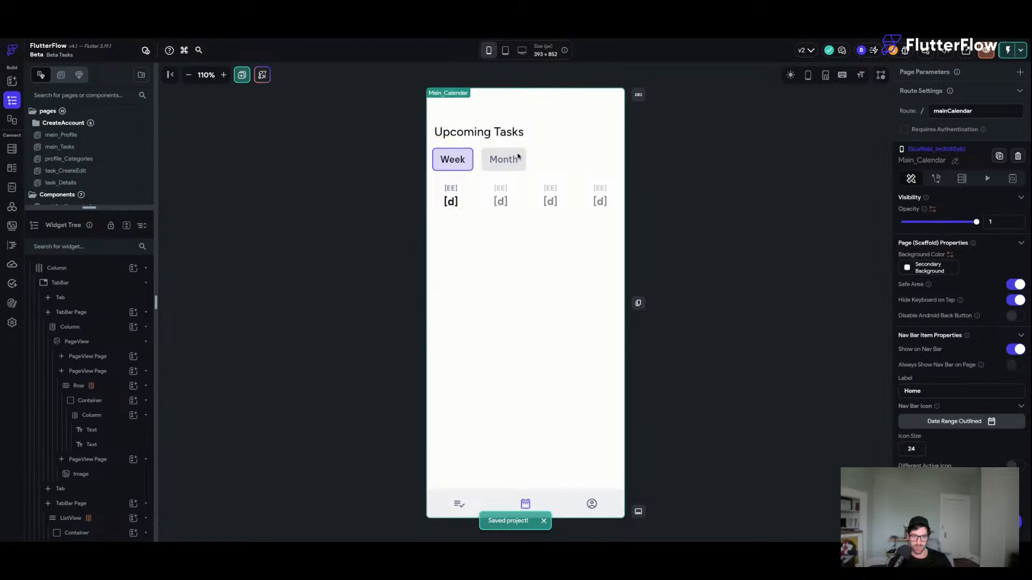
- Inspect the Week tab's day Column, its Container and the Row that holds the day items
left_click(432, 209)
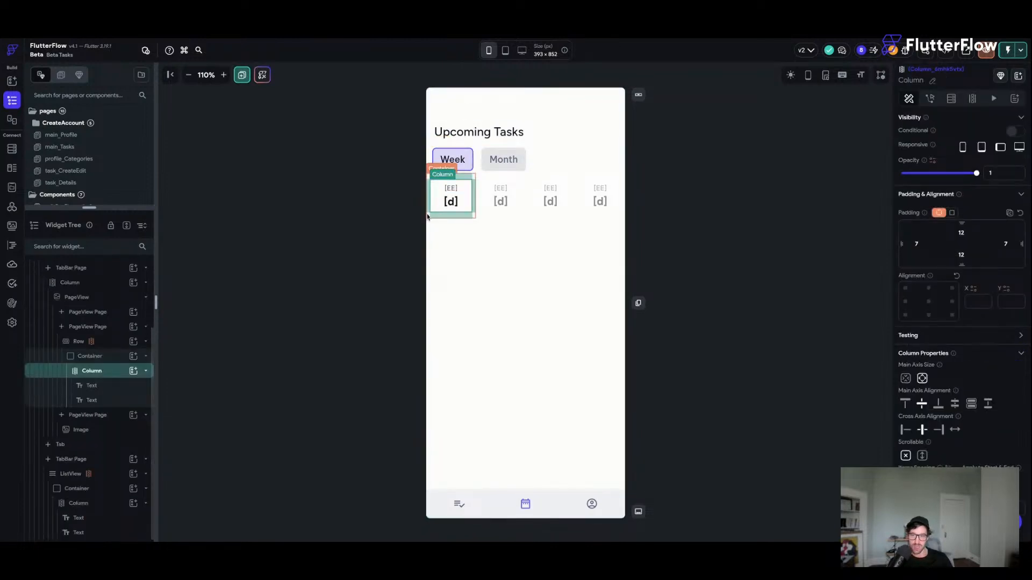
left_click(428, 216)
key("super+s")
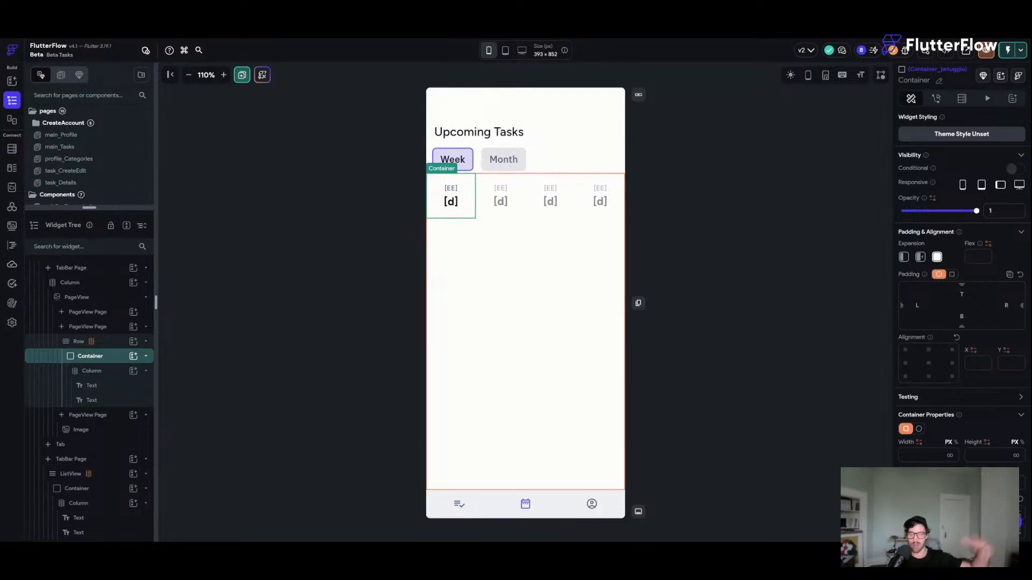
left_click(616, 205)
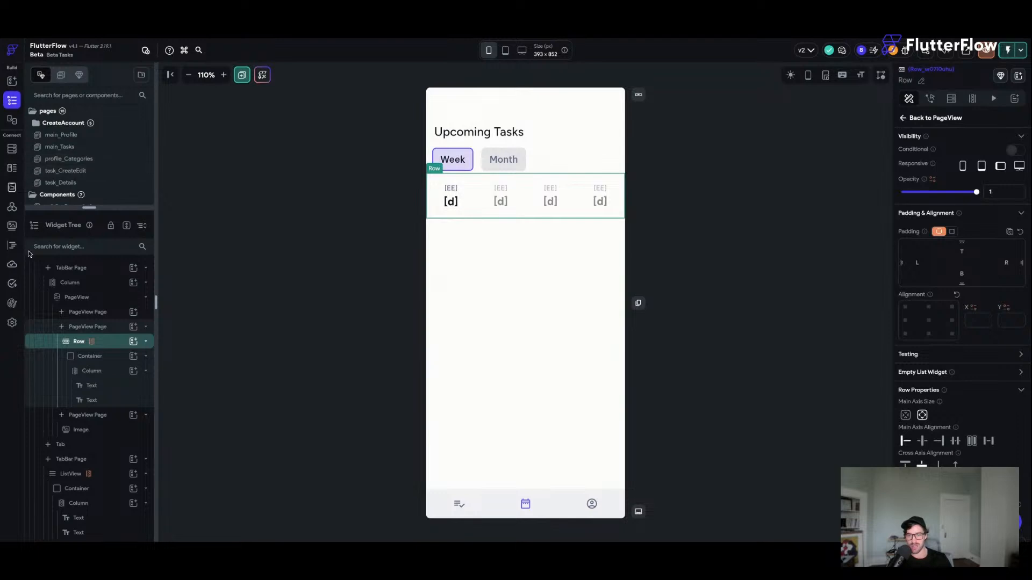
- Examine the getWeekView custom function's code, its descriptive comment and the AI Code Assistant
left_click(12, 245)
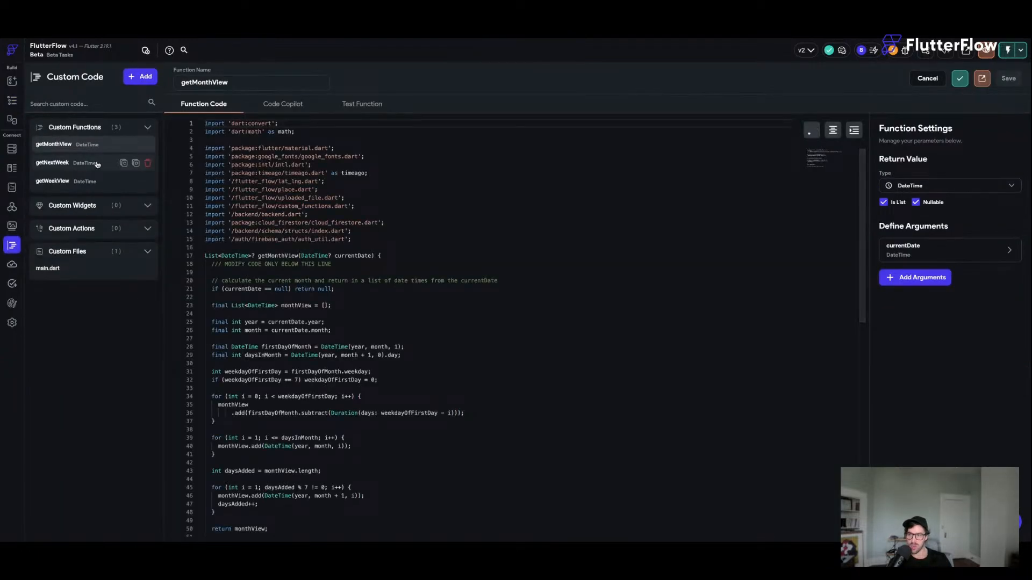
left_click(39, 184)
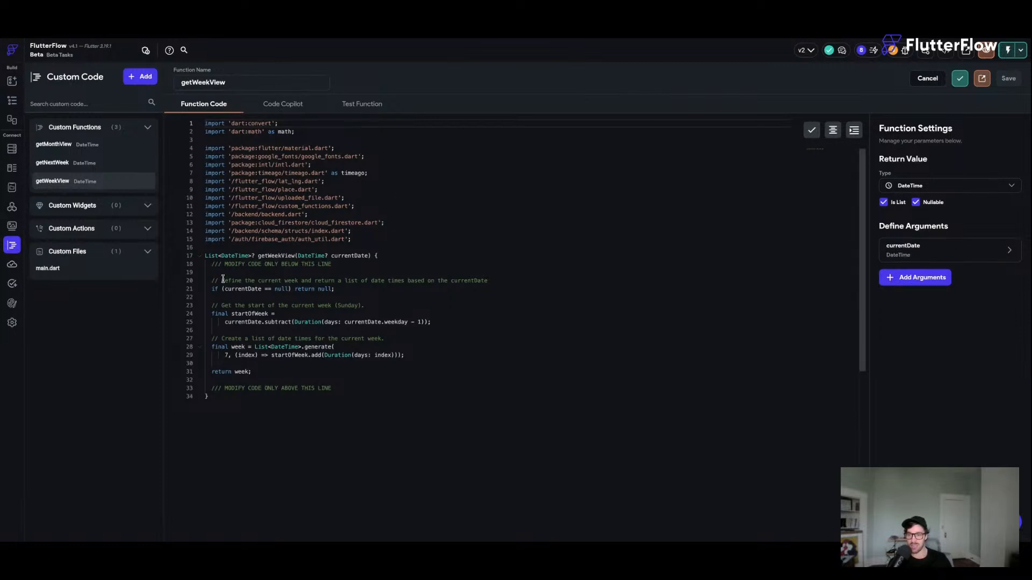
left_click_drag(223, 279, 510, 284)
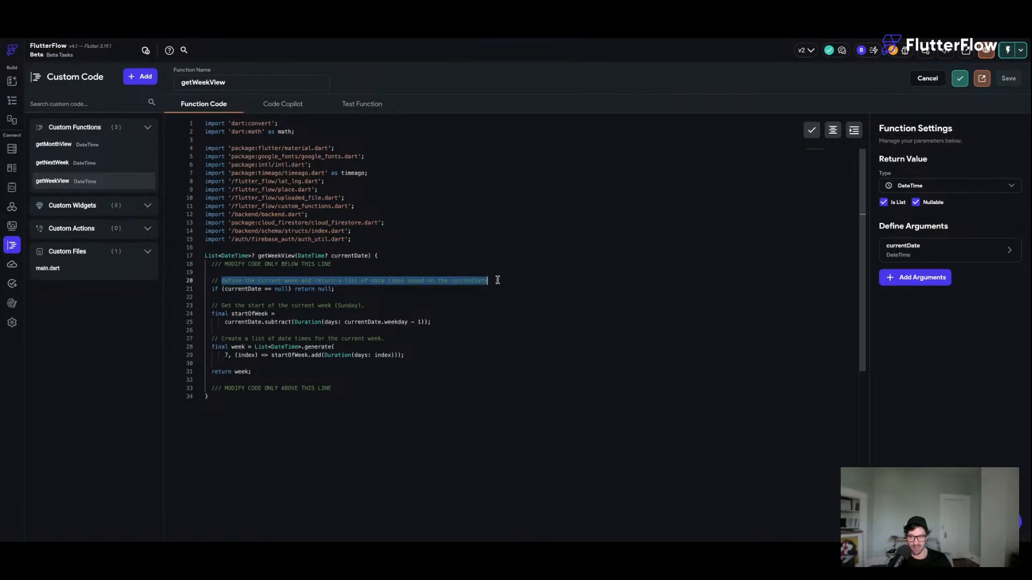
left_click(286, 105)
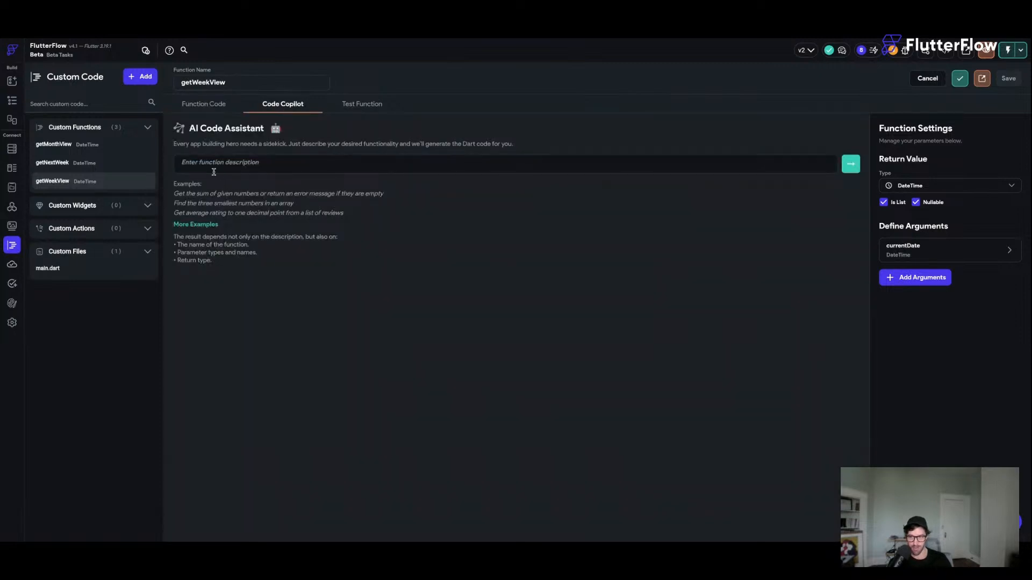
- Add a second getWeekView test dated 3/21/2024 9:08 AM and run all the function's tests
left_click(364, 103)
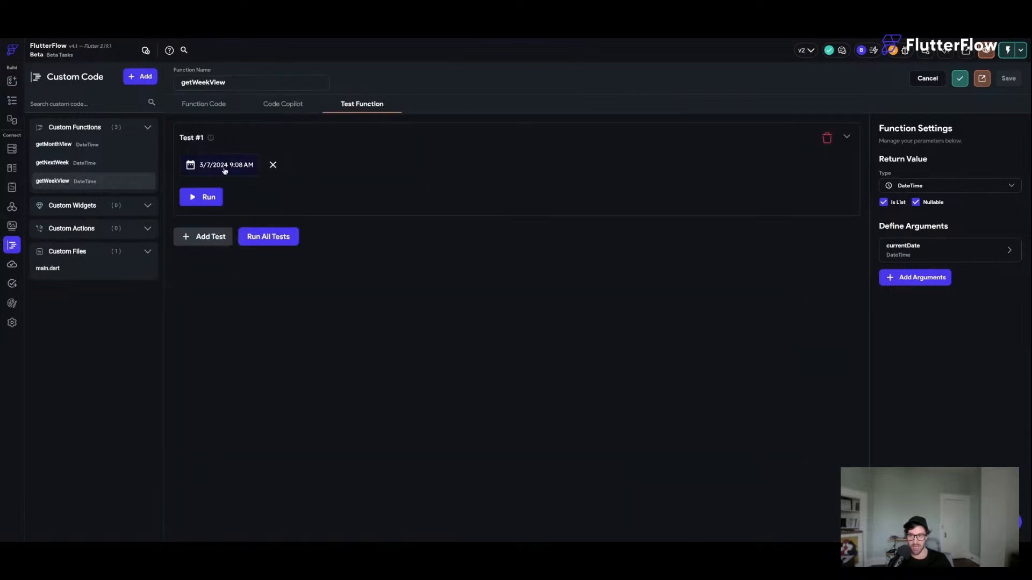
left_click(208, 237)
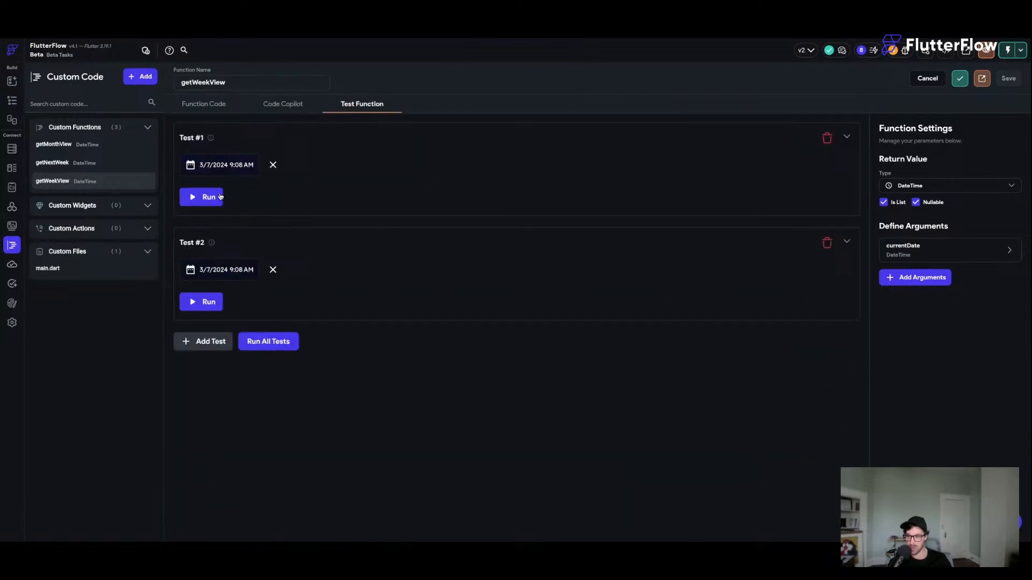
left_click(216, 275)
left_click(572, 307)
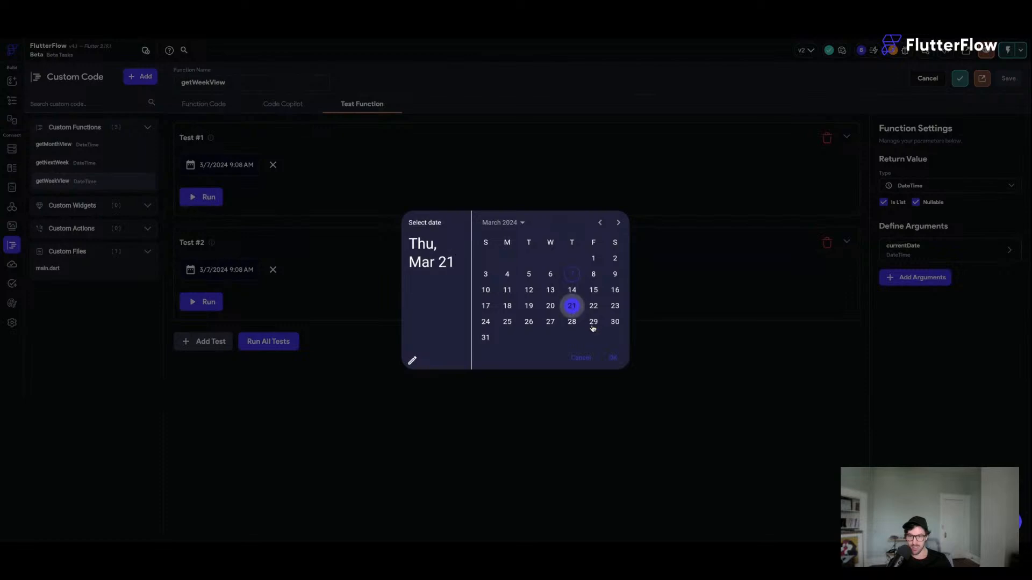
left_click(613, 357)
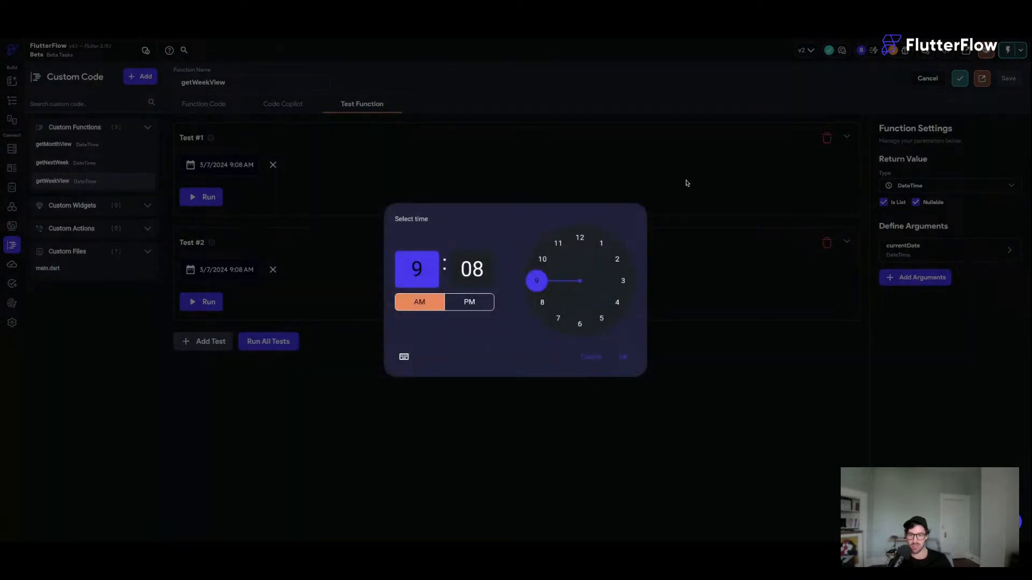
left_click(623, 358)
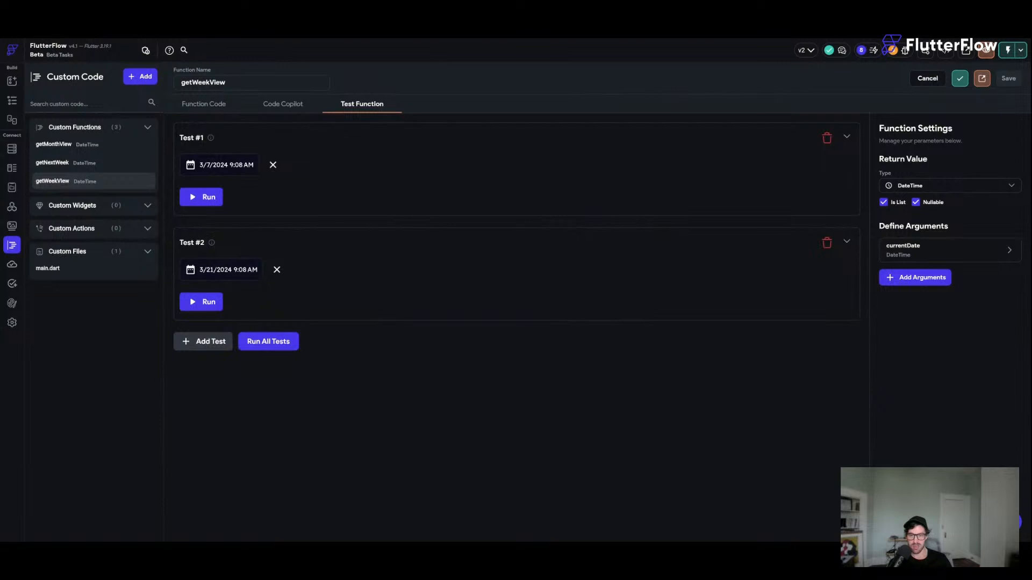
left_click(276, 343)
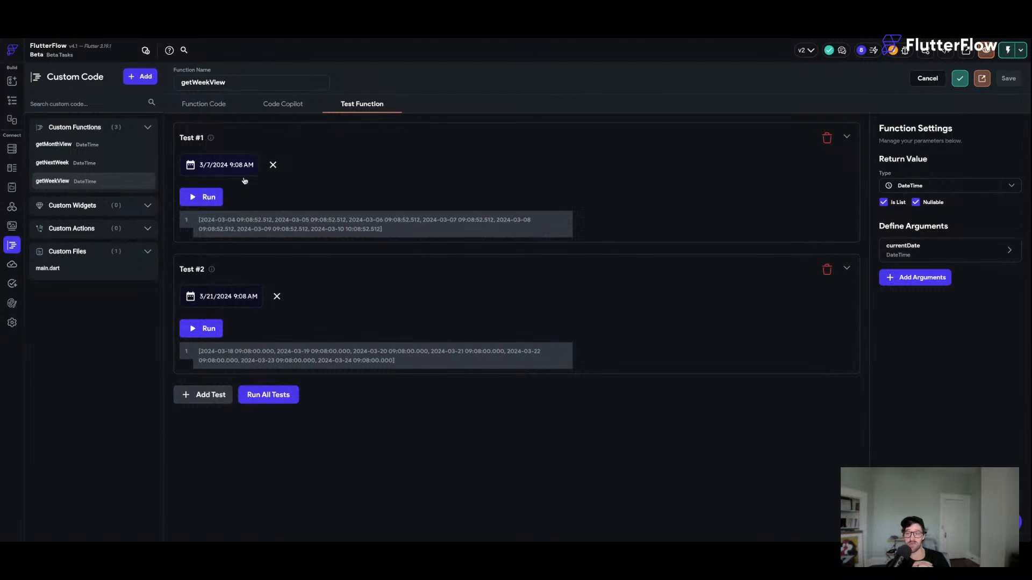
- Inspect how the Week tab's Row on Main_Calendar generates its children and save the project
left_click(13, 103)
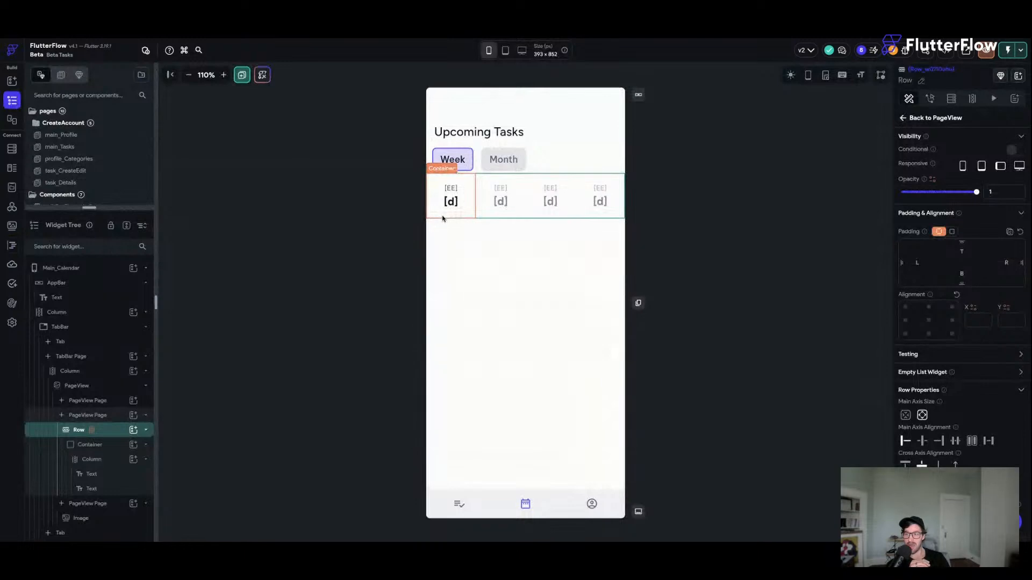
left_click(971, 98)
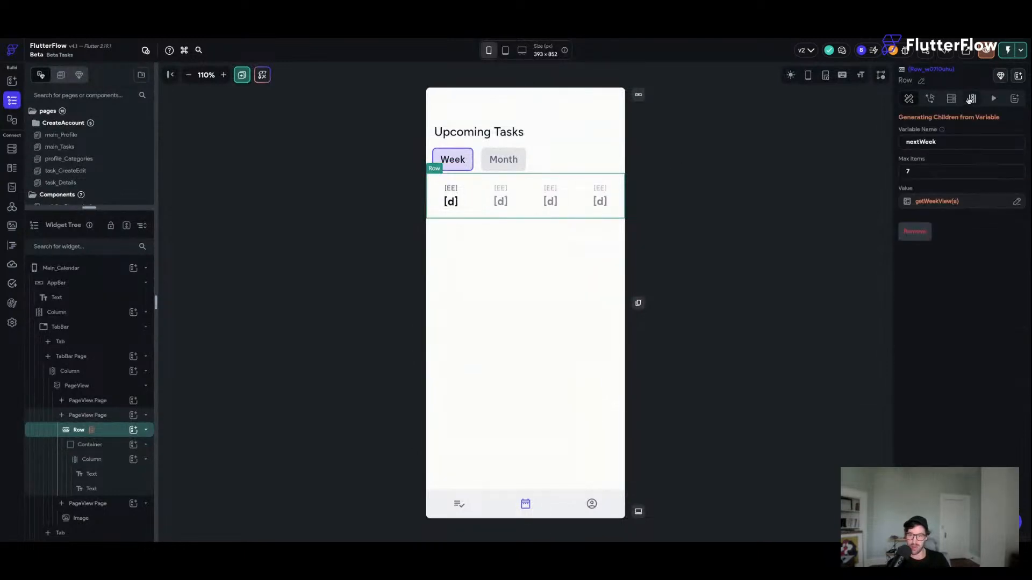
key("ctrl+s")
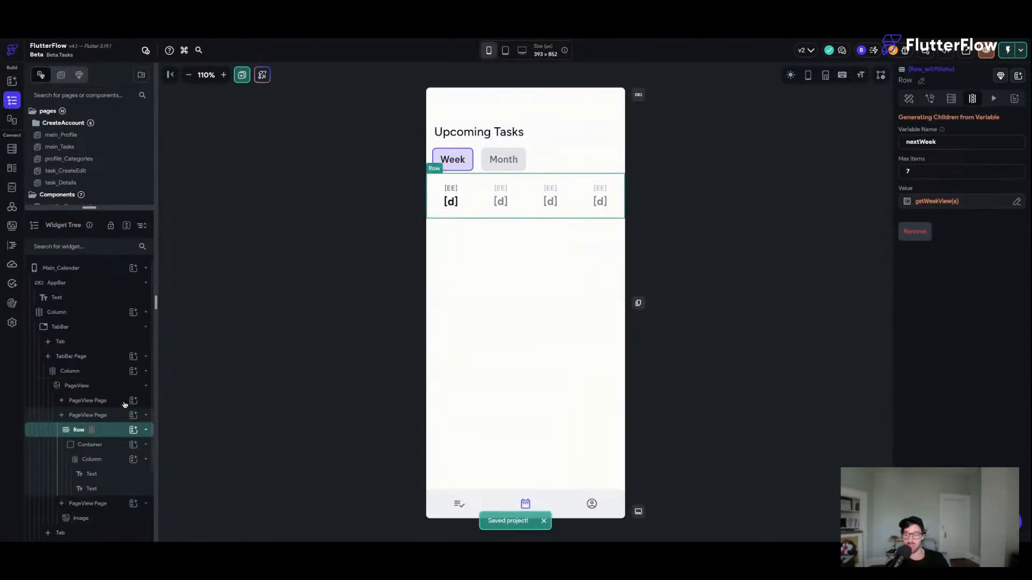
- Copy the Row from the second PageView page into the empty first PageView page of the Week tab
left_click(123, 403)
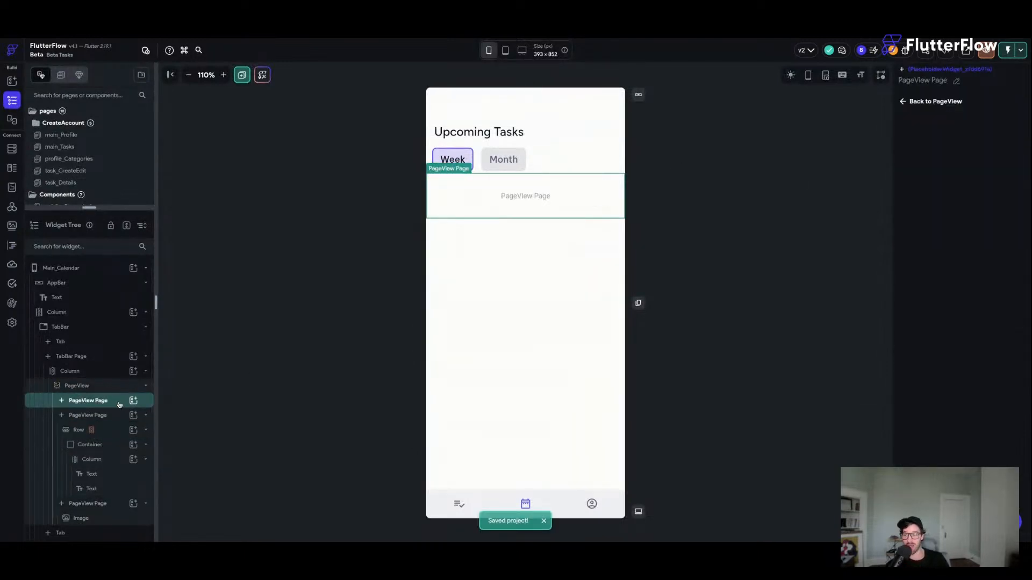
left_click(109, 431)
key("ctrl+c")
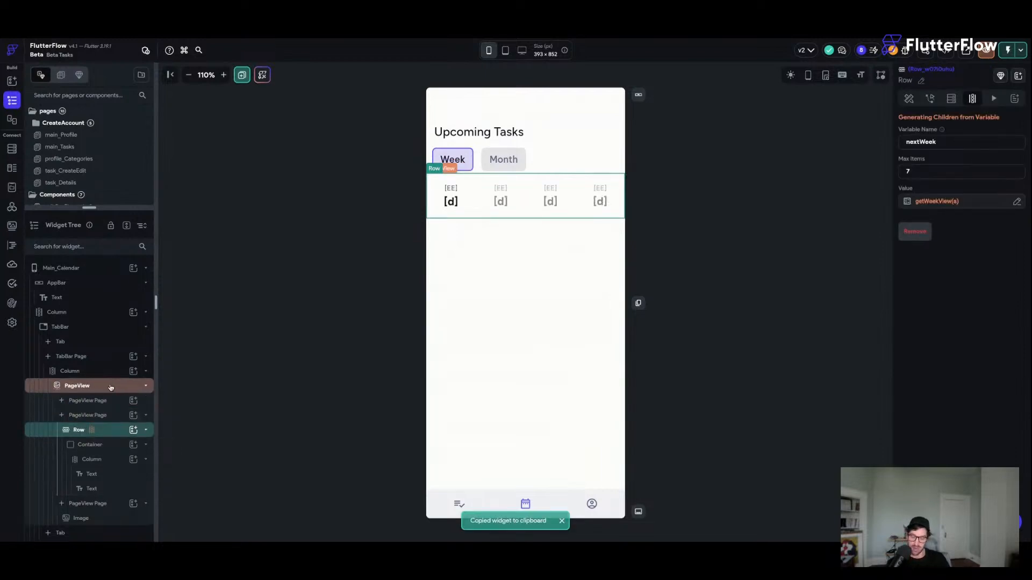
left_click(115, 401)
key("ctrl+v")
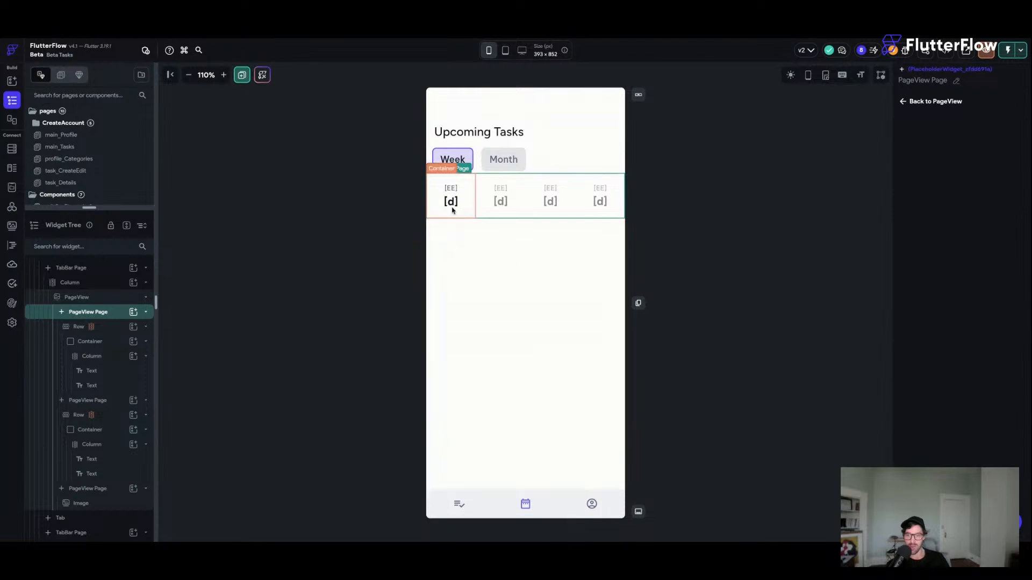
- Remove the nextWeek generated-children variable from the first PageView page's Row and select the Container inside it
left_click(106, 330)
left_click(972, 99)
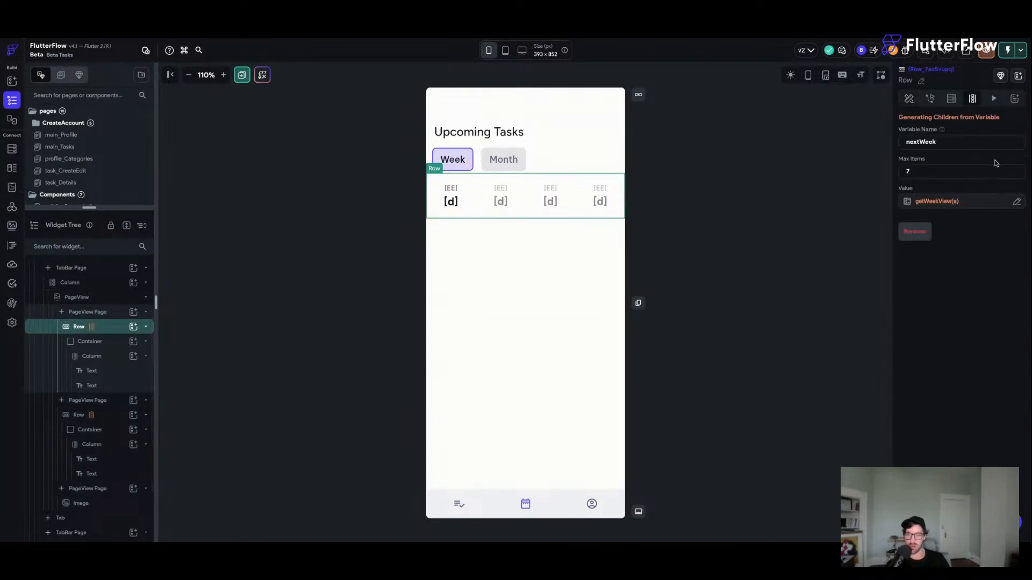
left_click(925, 236)
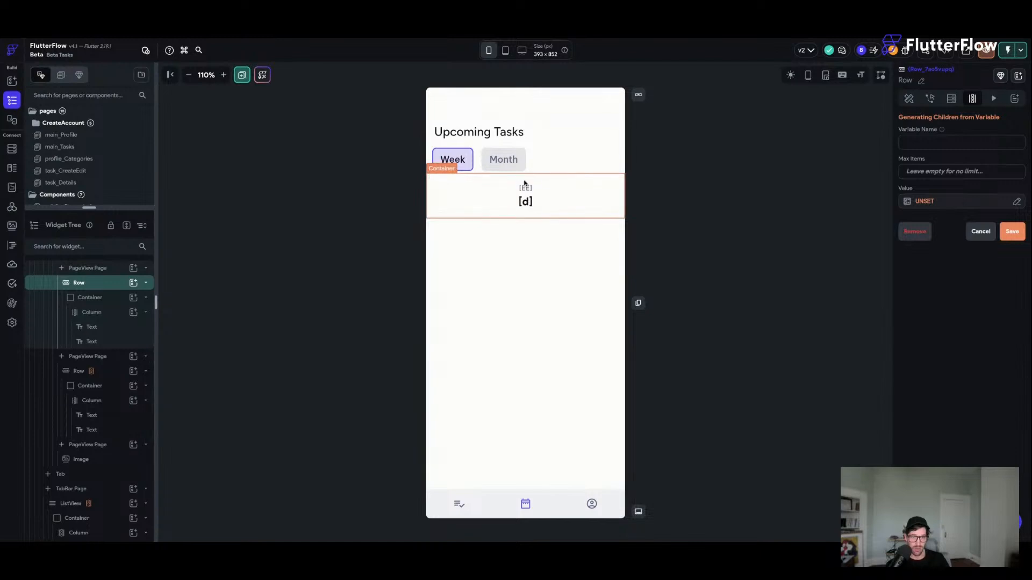
left_click(511, 181)
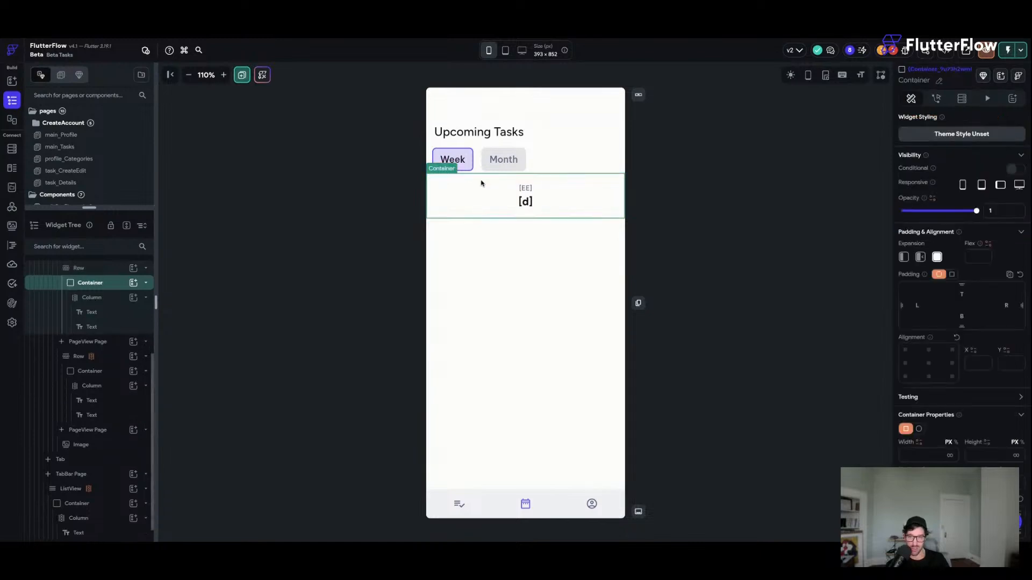
- Name the generated-children variable of the Row on the first PageView page currentWeek
left_click(526, 189)
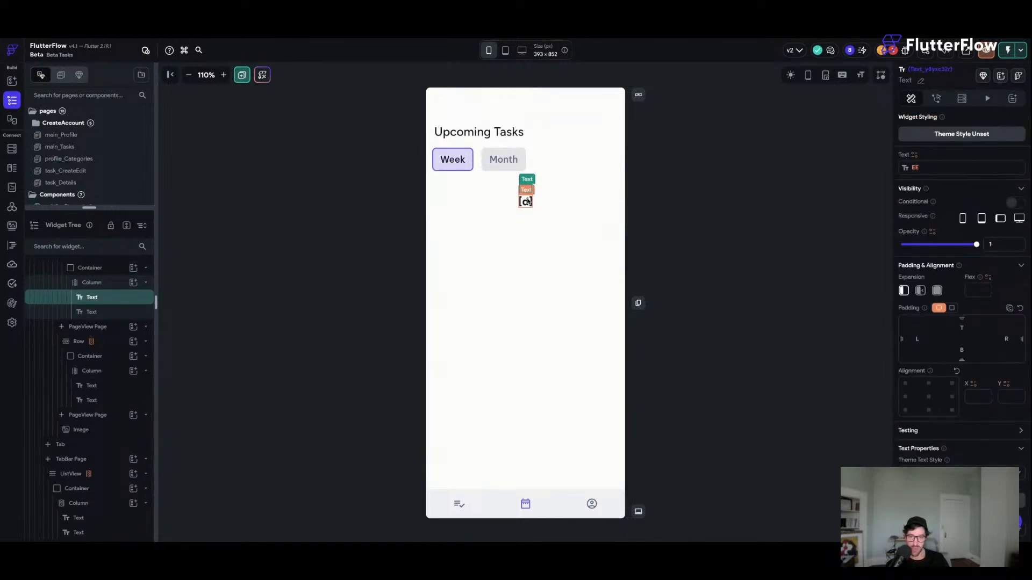
left_click(526, 200)
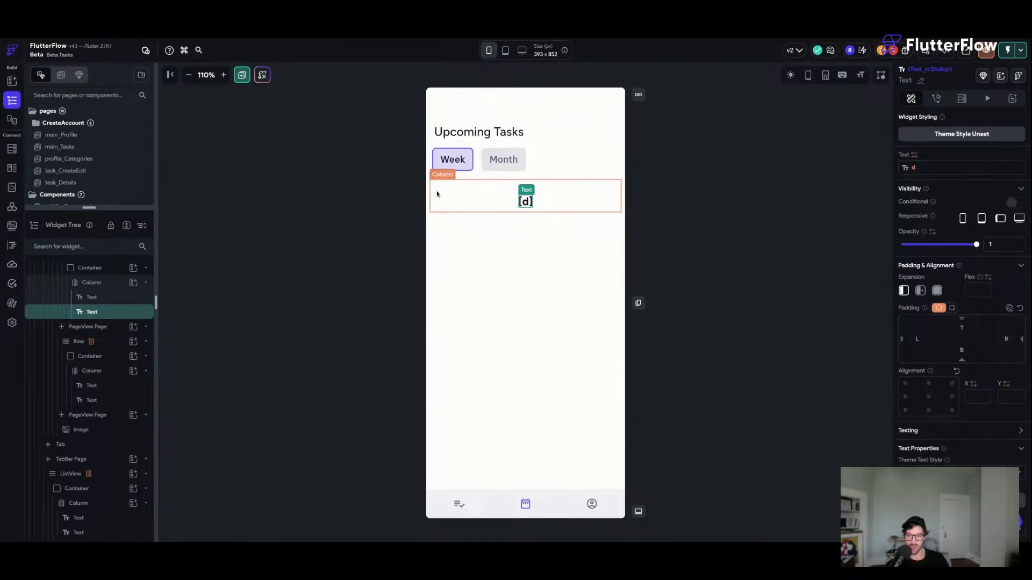
left_click(429, 195)
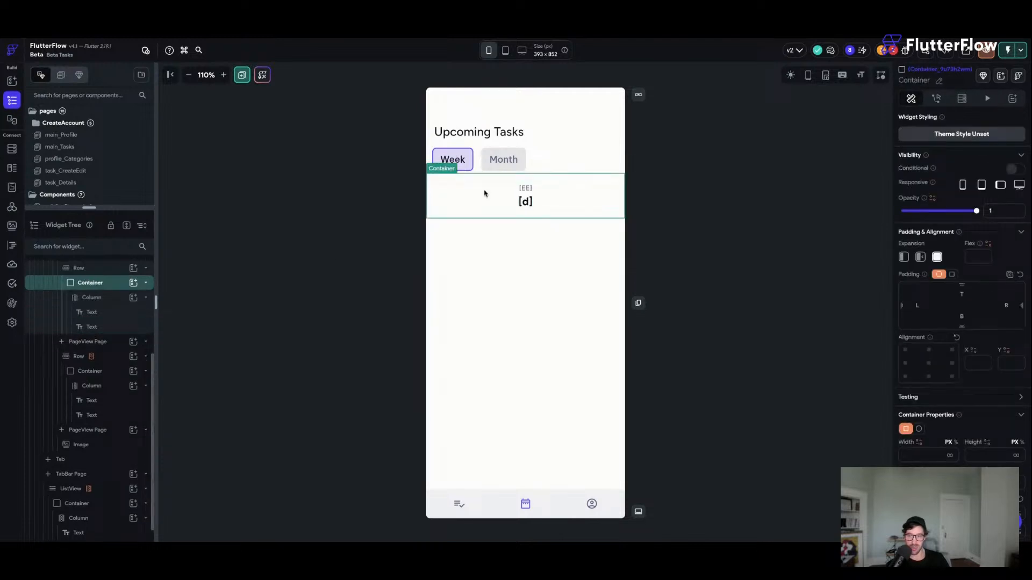
left_click(94, 280)
left_click(94, 269)
left_click(96, 299)
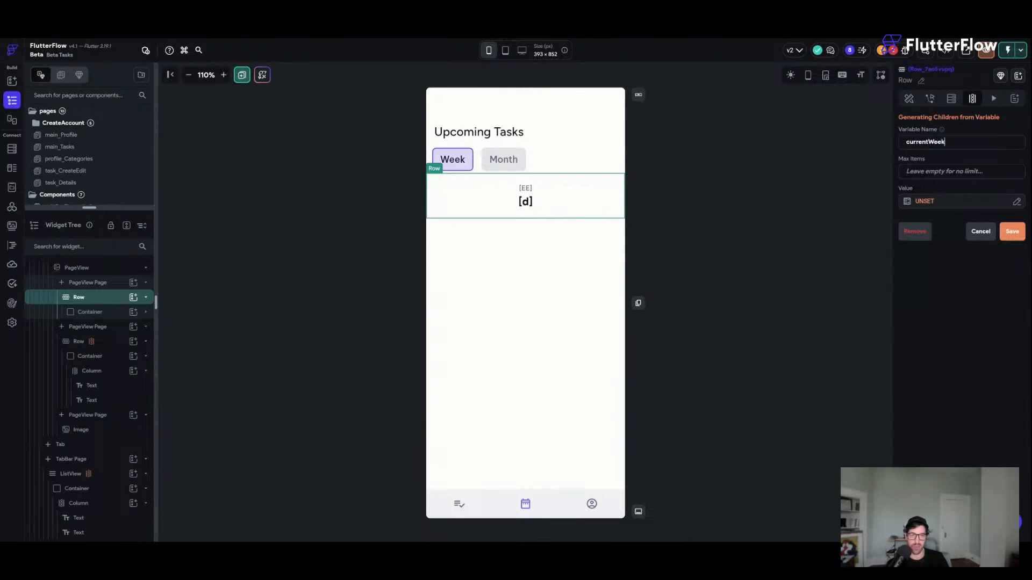
- Choose the custom function getWeekView as the value of the currentWeek variable
left_click(920, 202)
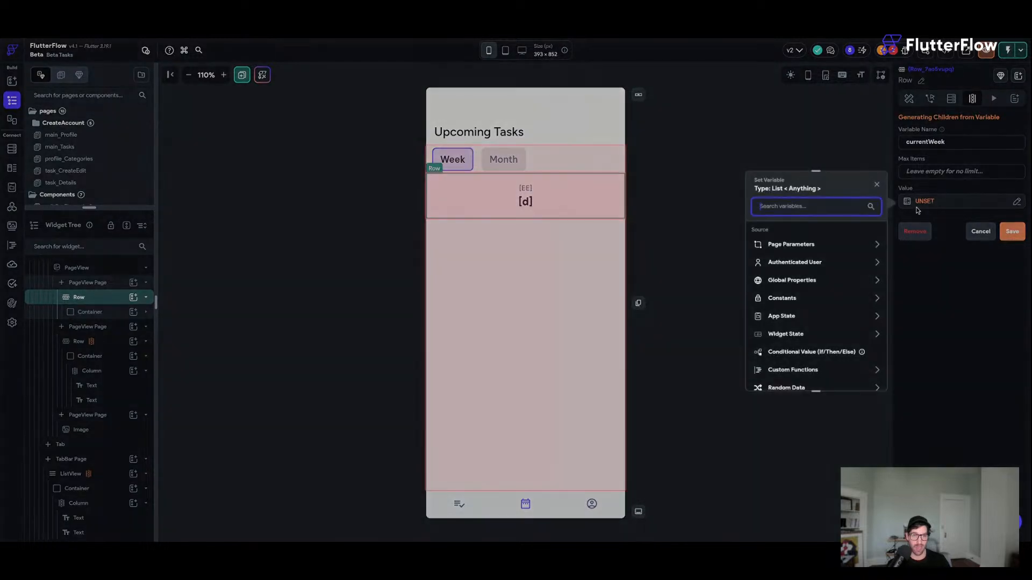
type("get")
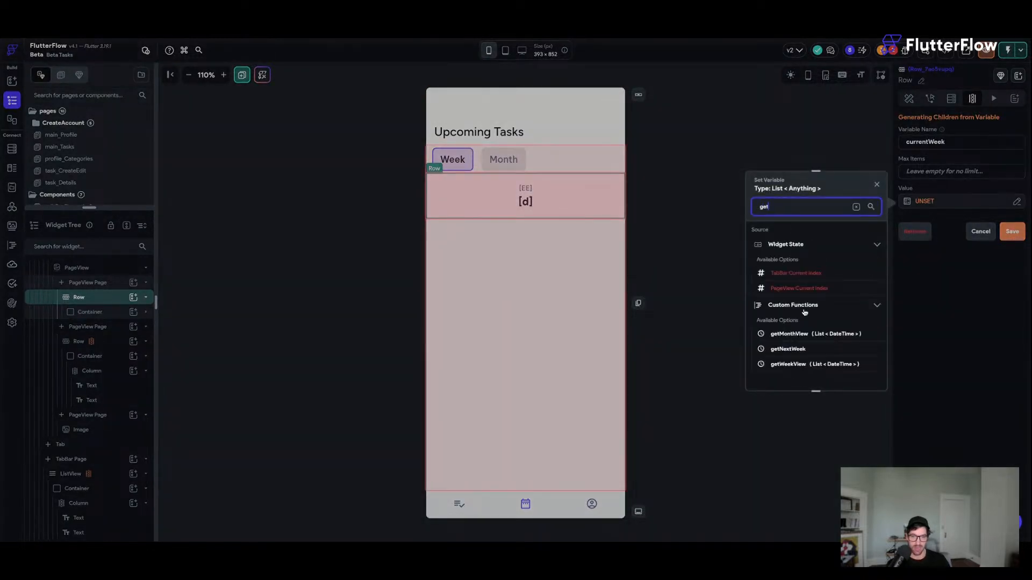
left_click(788, 349)
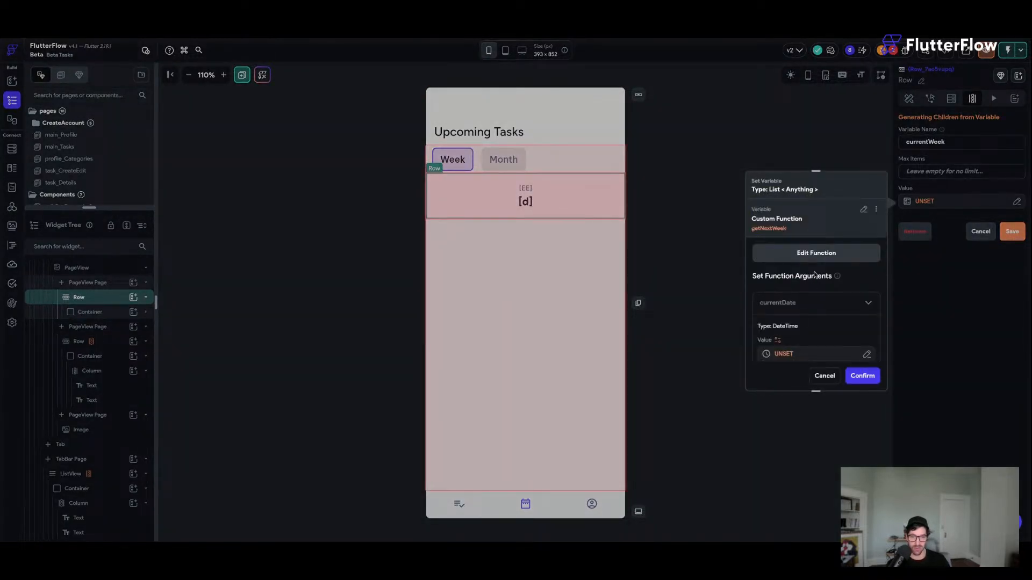
left_click(863, 209)
type("get")
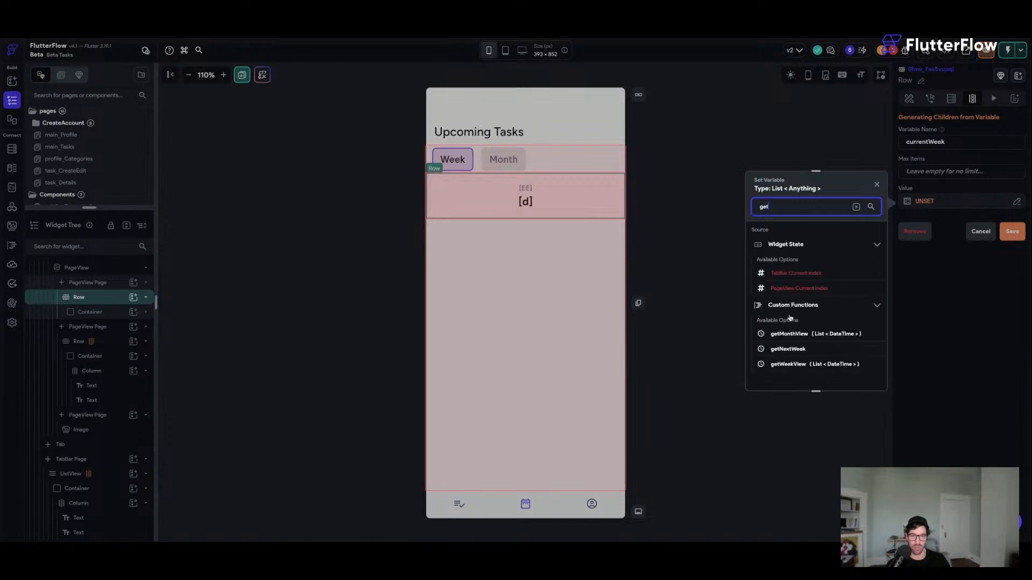
left_click(787, 365)
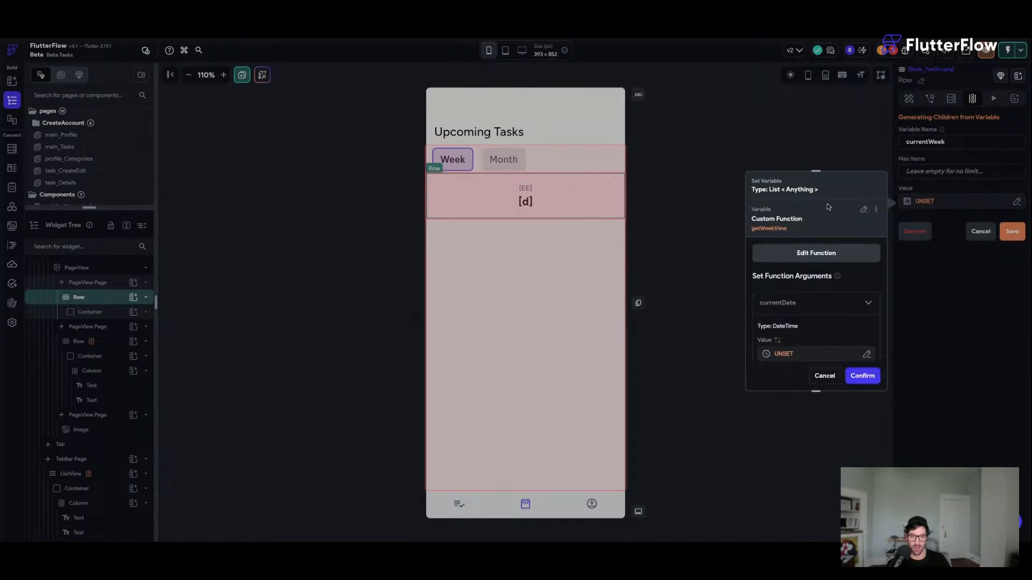
- Set getWeekView's currentDate argument to the Current Time global property and save the Row's dynamic children
left_click(788, 354)
type("current")
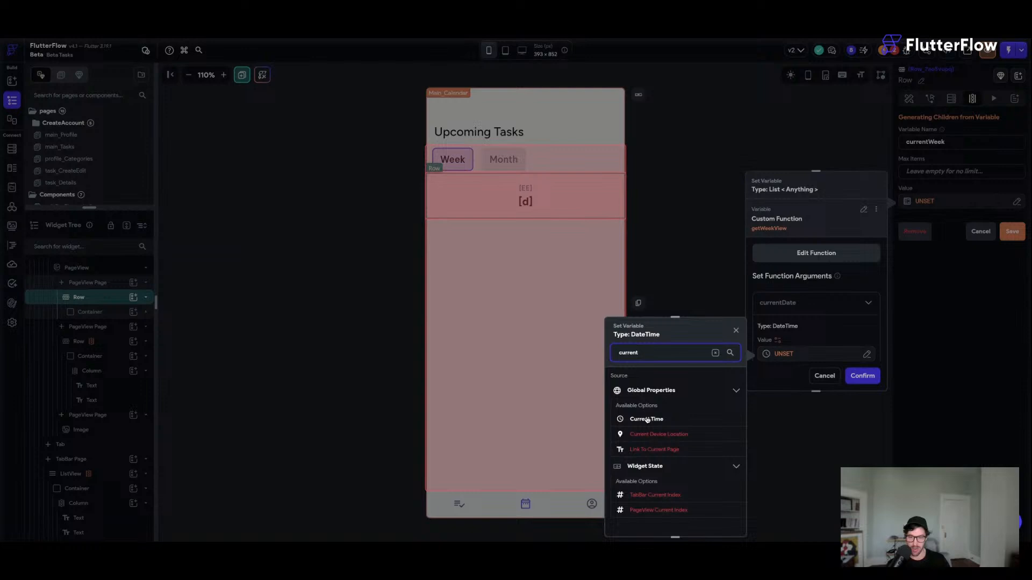
left_click(646, 419)
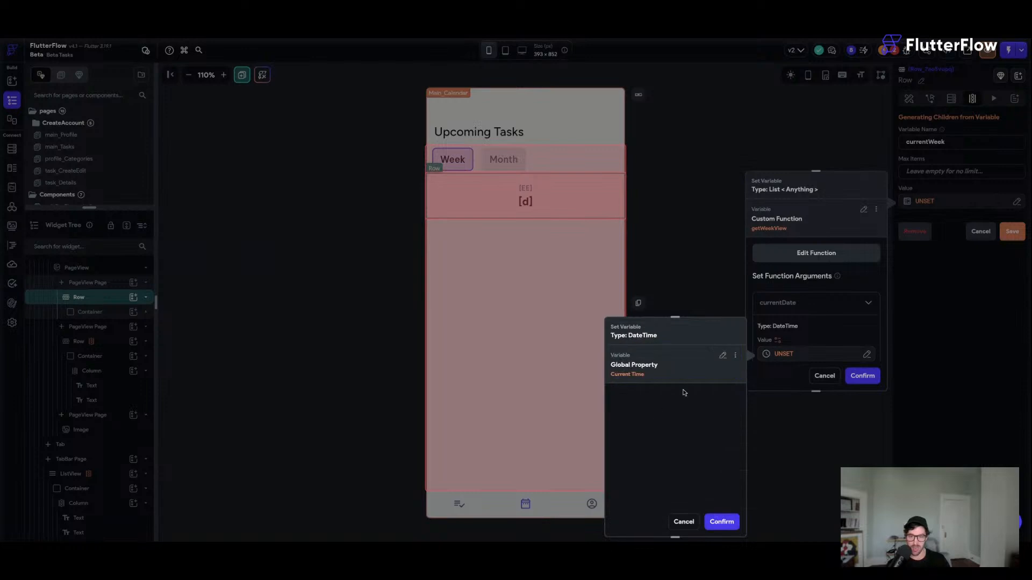
left_click(722, 521)
left_click(863, 377)
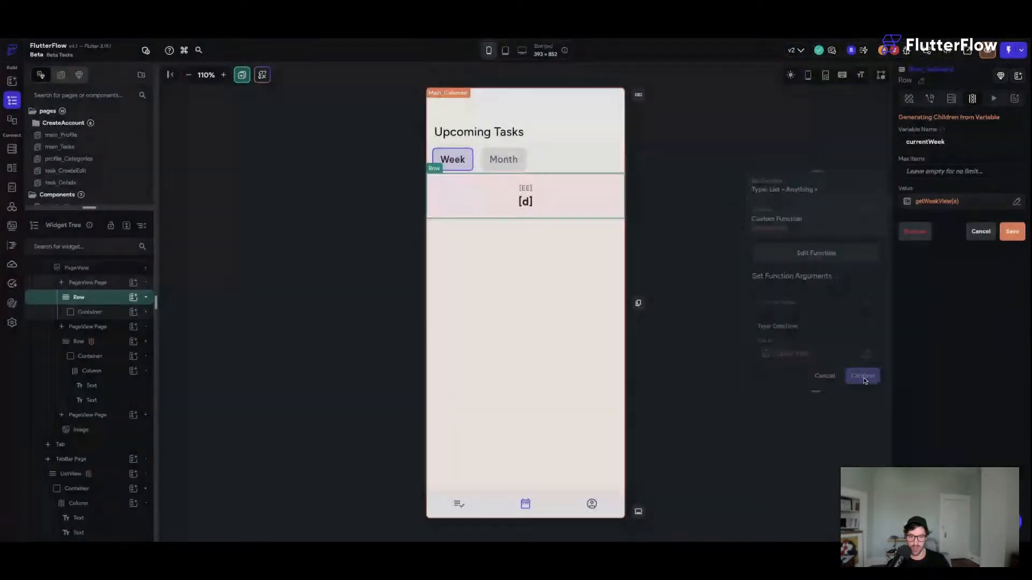
left_click(1015, 235)
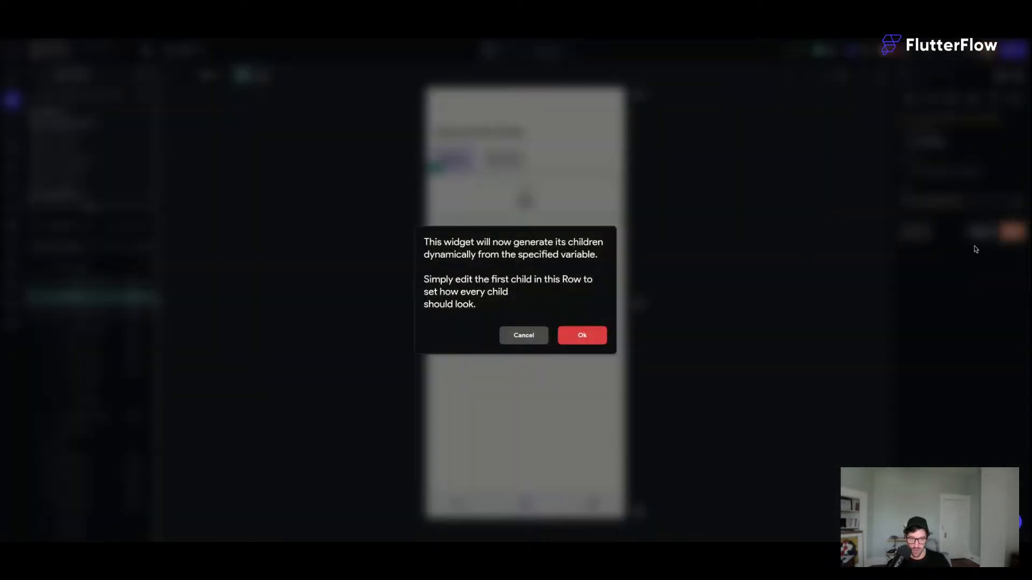
left_click(580, 339)
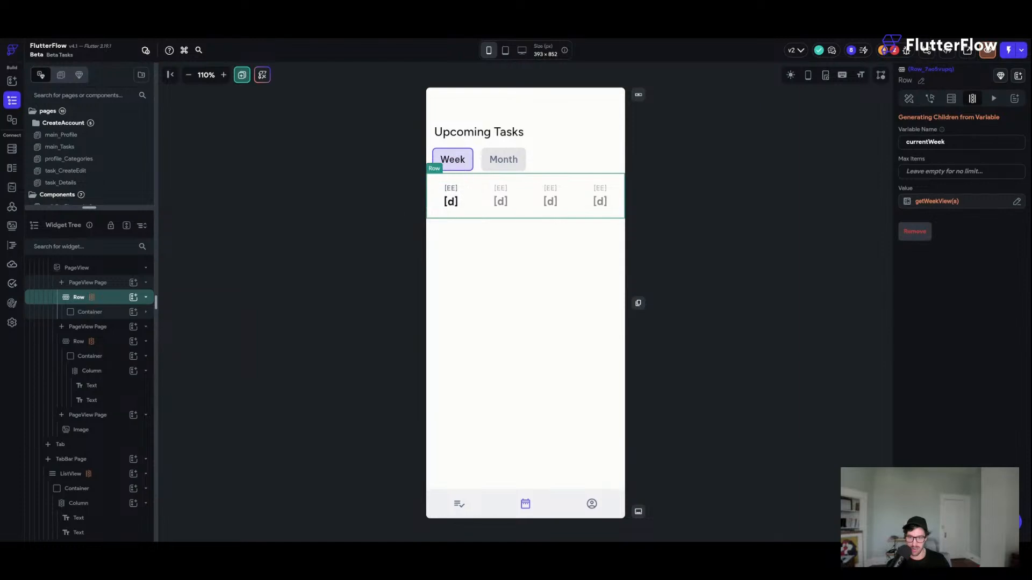
left_click(908, 99)
left_click(734, 215)
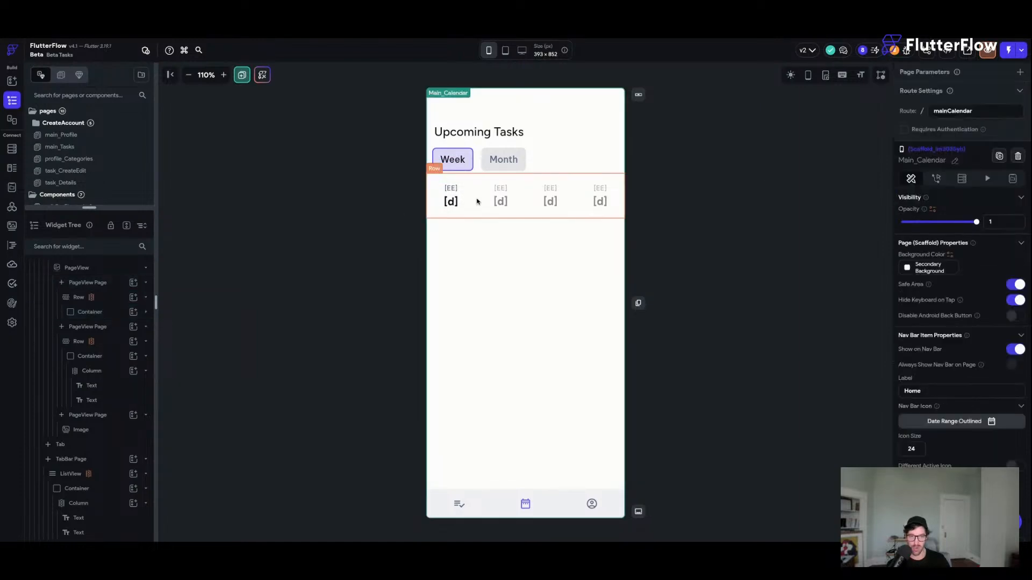
- Save the project and remove the currentWeek Item variables from the EE and d Text widgets in the first Row
left_click(451, 188)
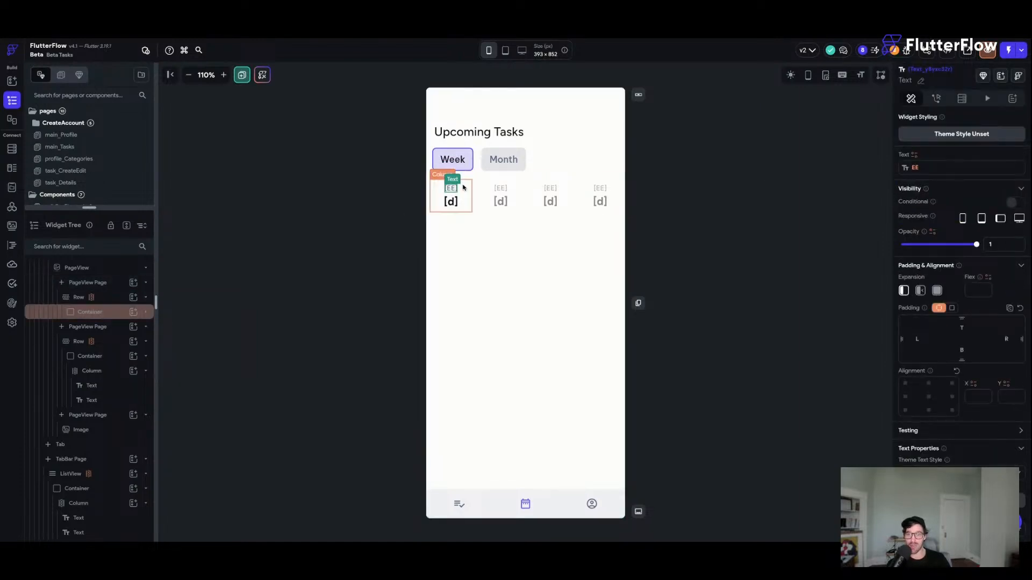
key("super+s")
left_click(919, 172)
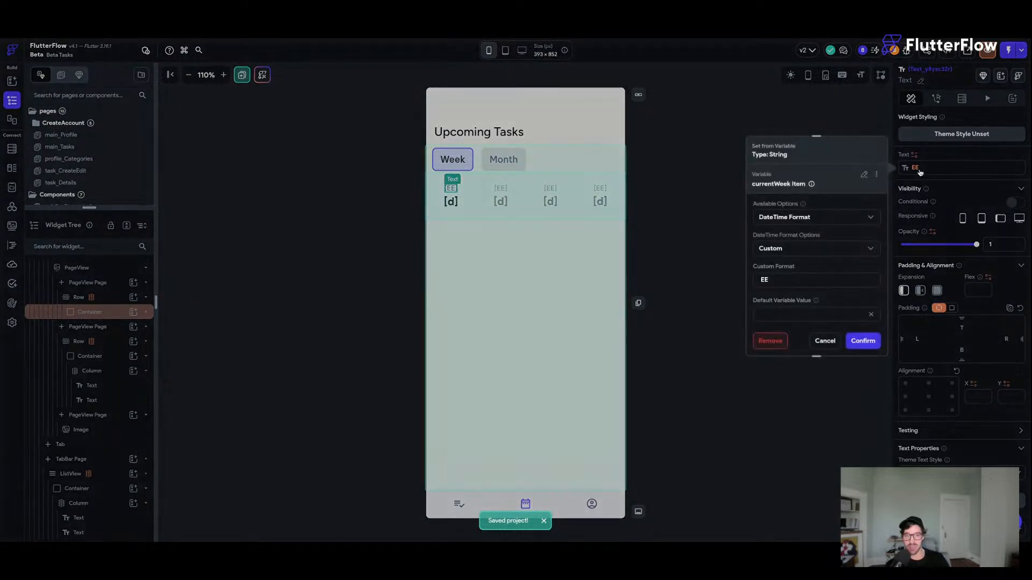
left_click(770, 341)
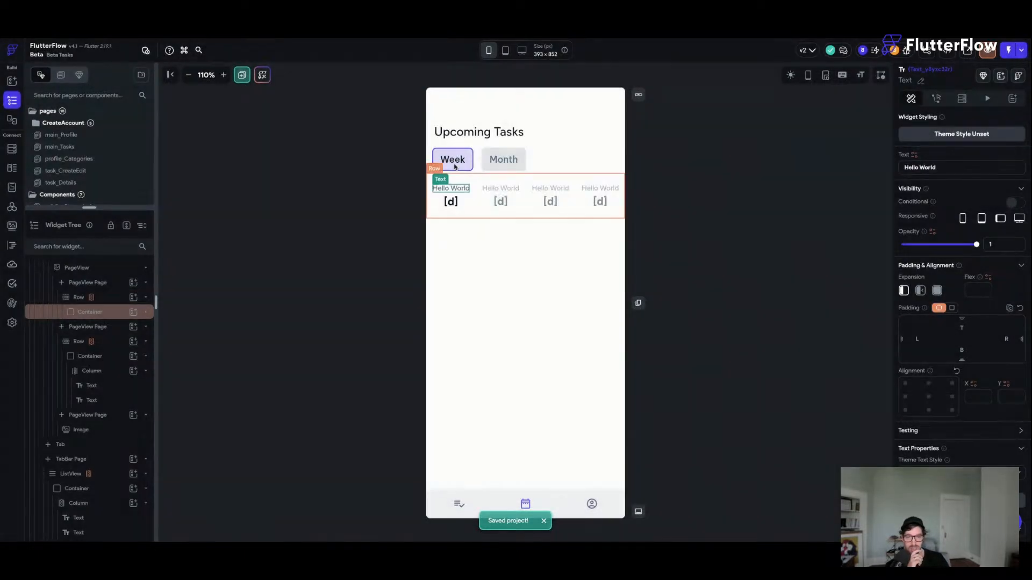
left_click(450, 201)
left_click(908, 168)
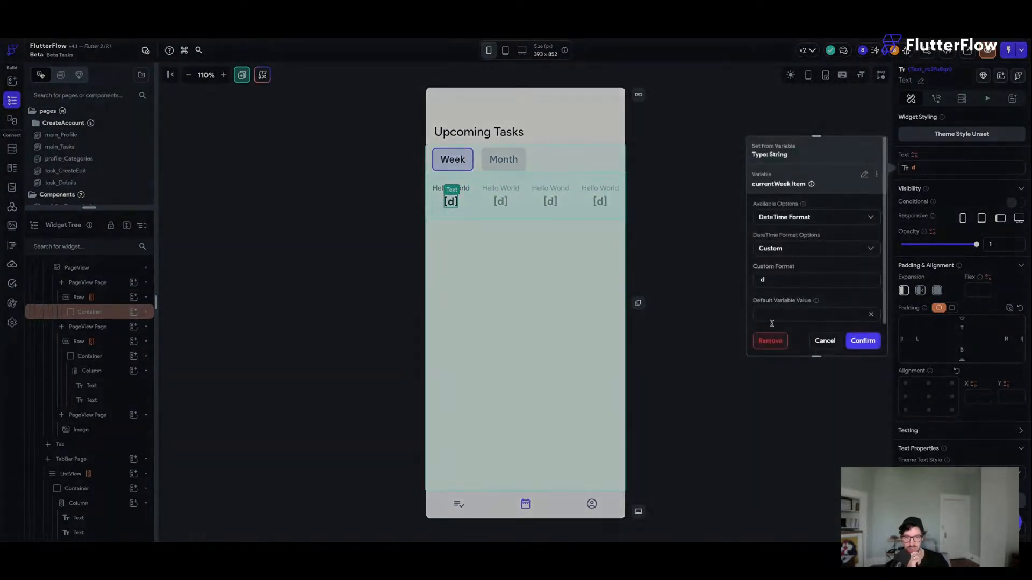
left_click(770, 340)
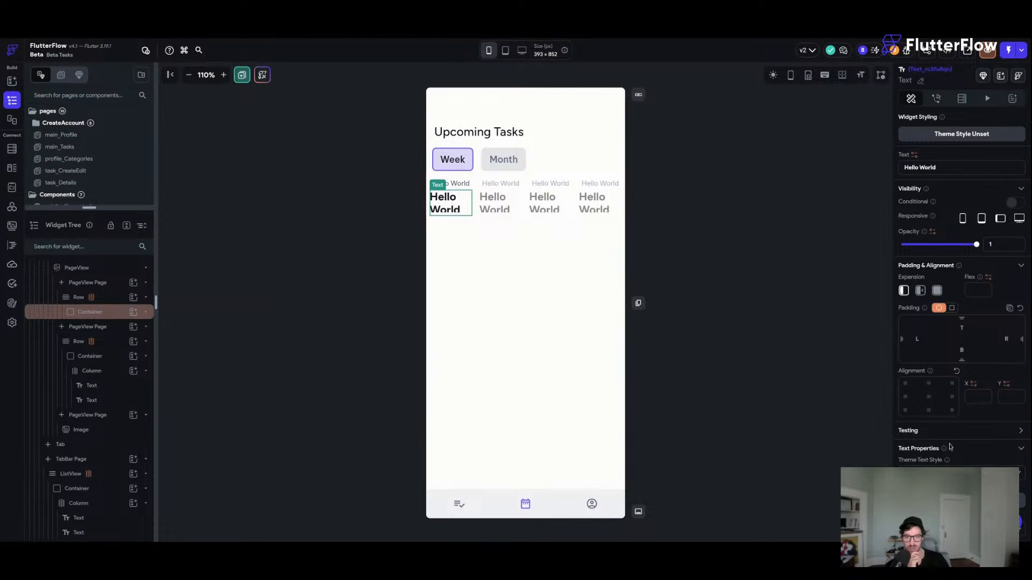
- Center-align the text of both Hello World Text widgets in the first Row's Container
scroll(932, 359, "down", 3)
left_click(920, 444)
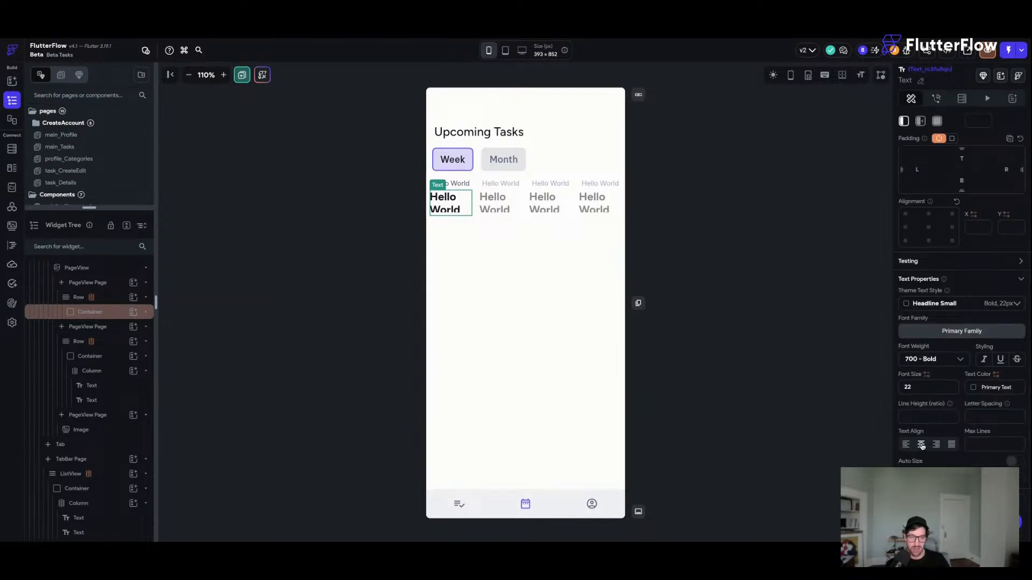
left_click(461, 184)
left_click(920, 445)
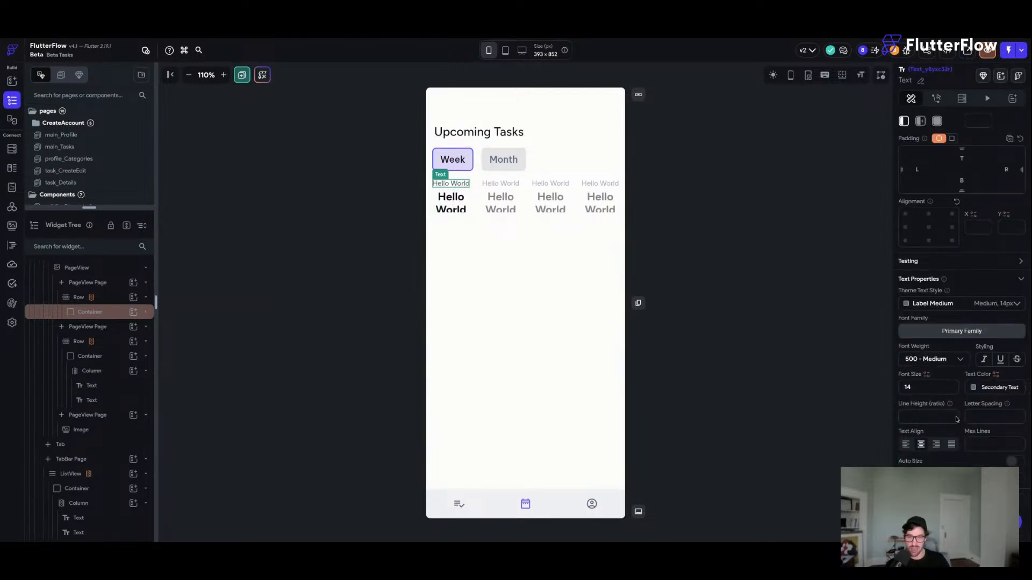
scroll(980, 304, "up", 4)
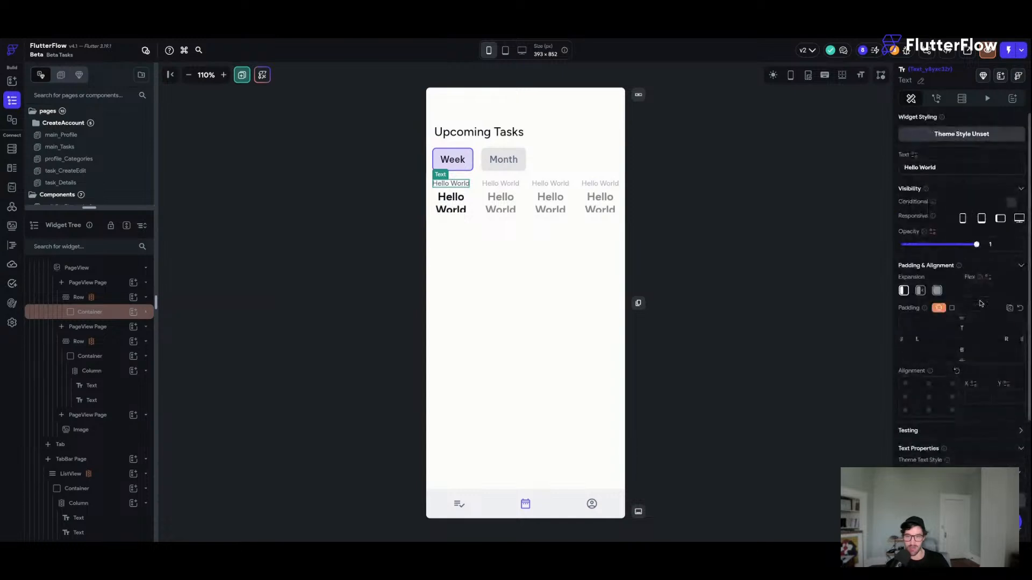
left_click(915, 155)
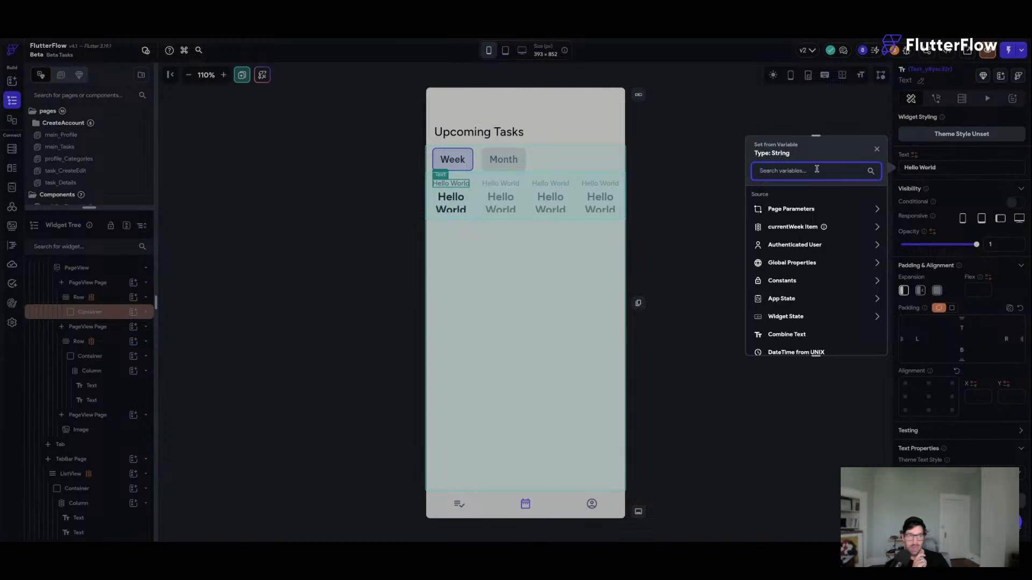
left_click(751, 357)
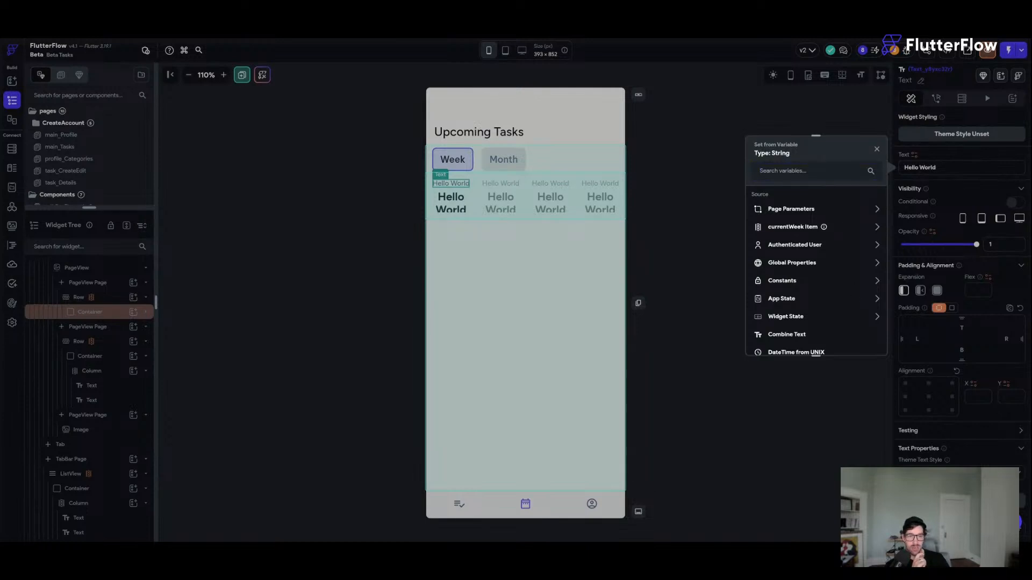
left_click(1012, 458)
left_click_drag(1030, 461, 992, 462)
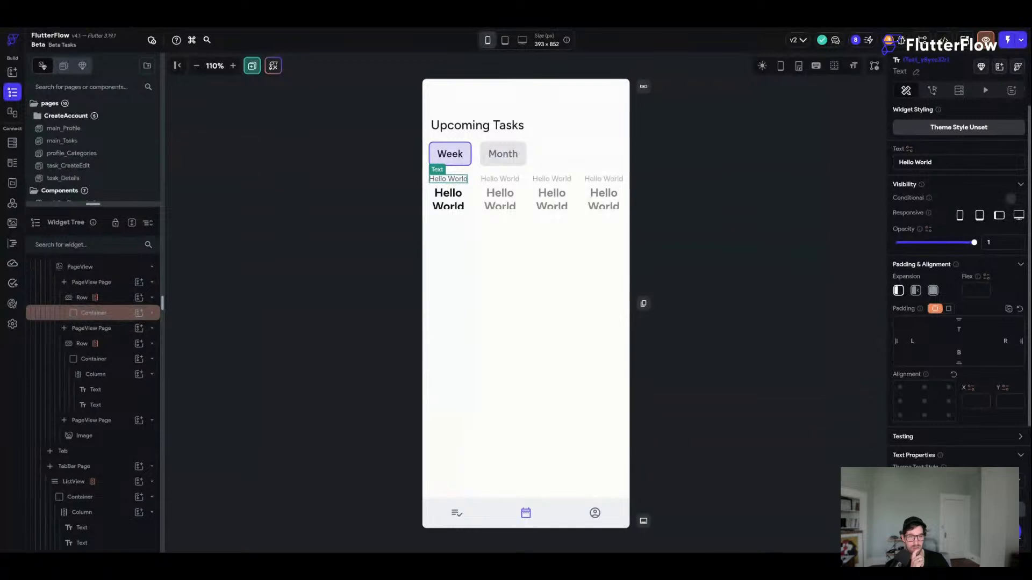
scroll(958, 322, "down", 4)
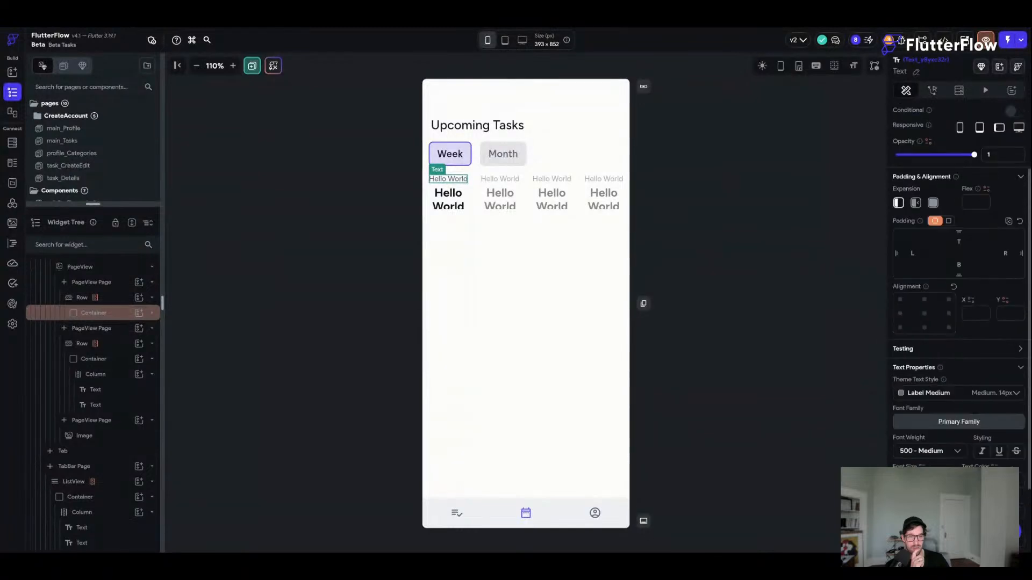
left_click(709, 420)
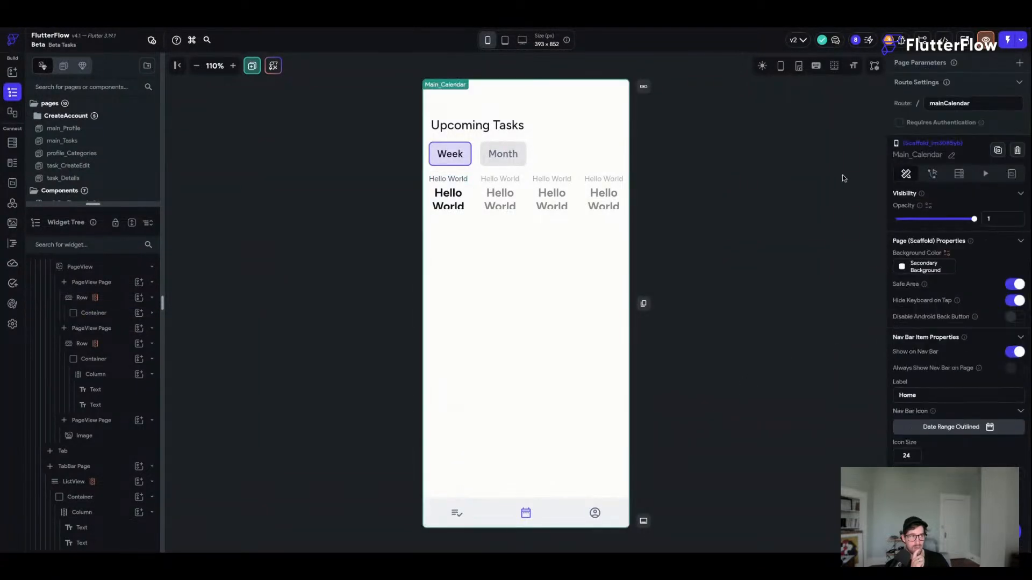
- Bind the lower, bold Hello World Text to currentWeek Item using DateTime Format with the custom format d
left_click(448, 202)
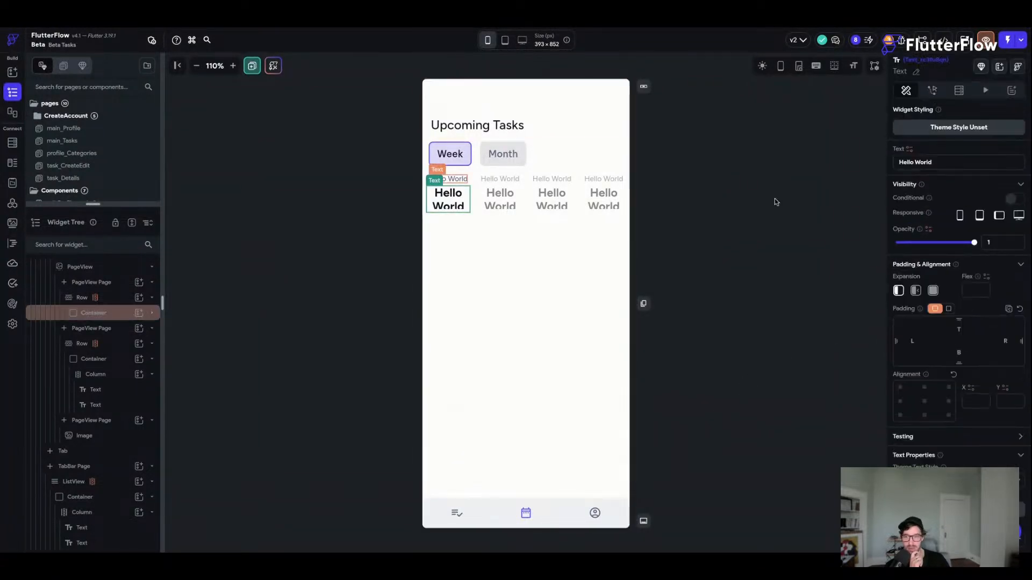
left_click(909, 150)
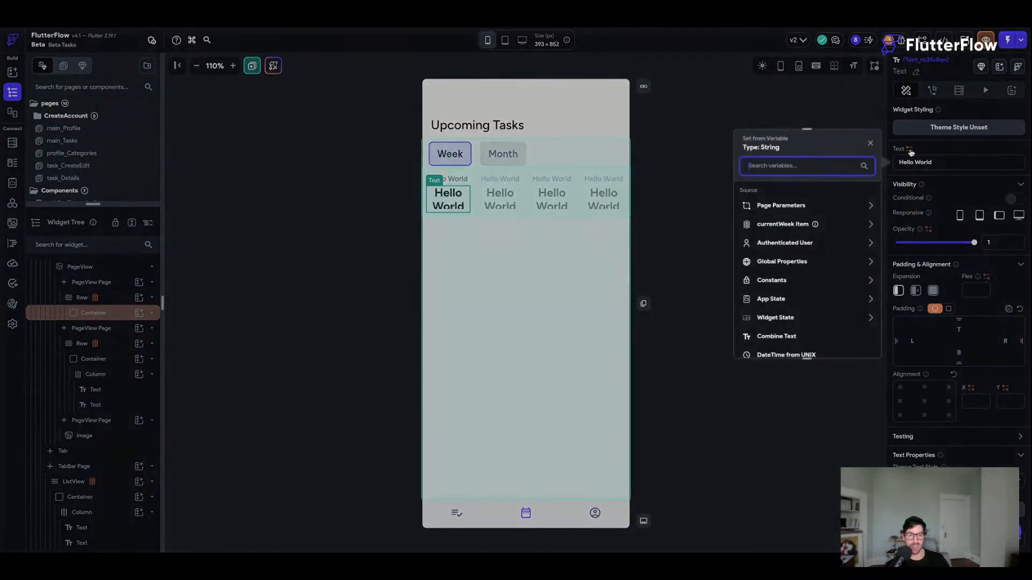
left_click(792, 226)
left_click(782, 214)
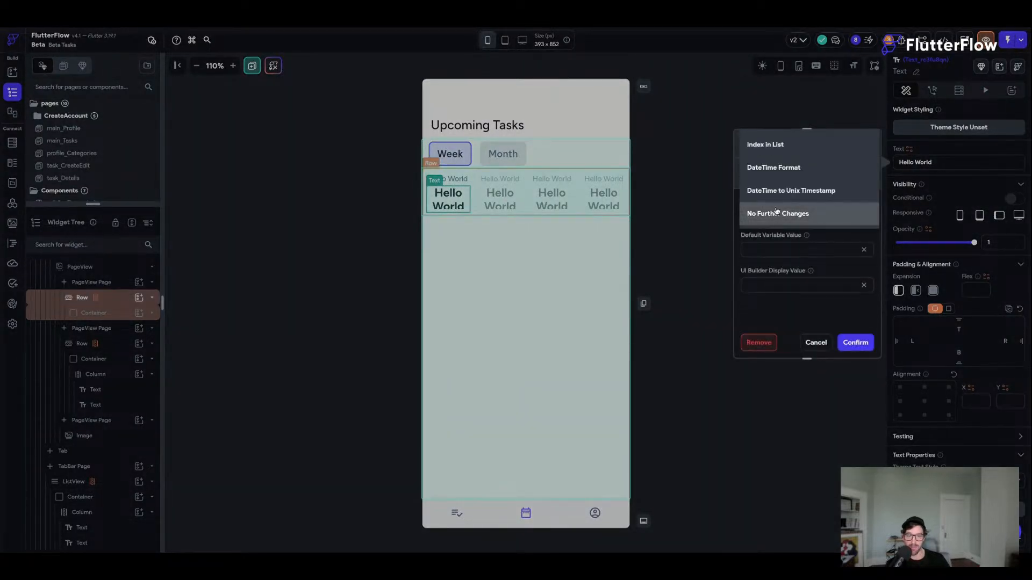
left_click(773, 169)
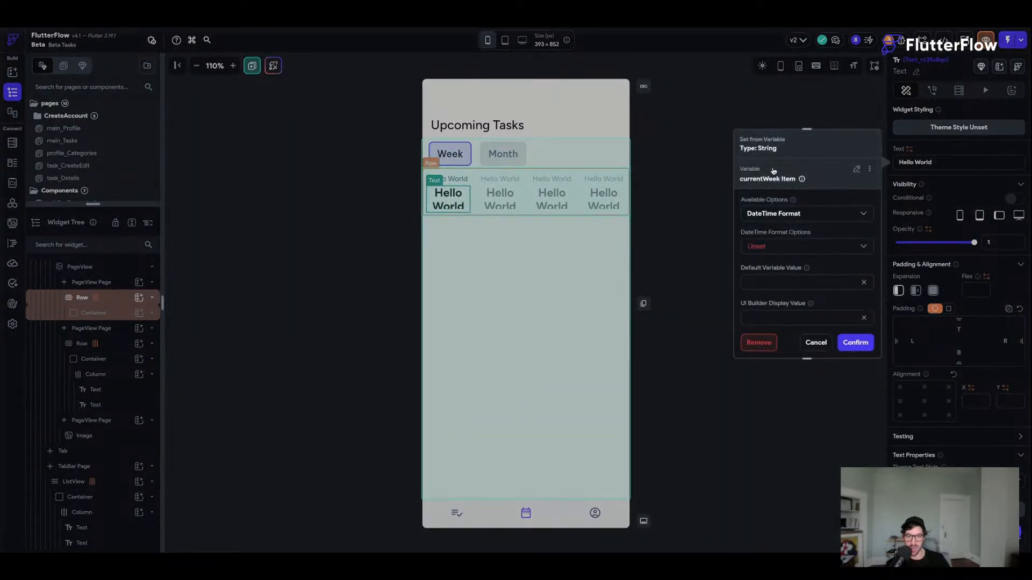
left_click(759, 251)
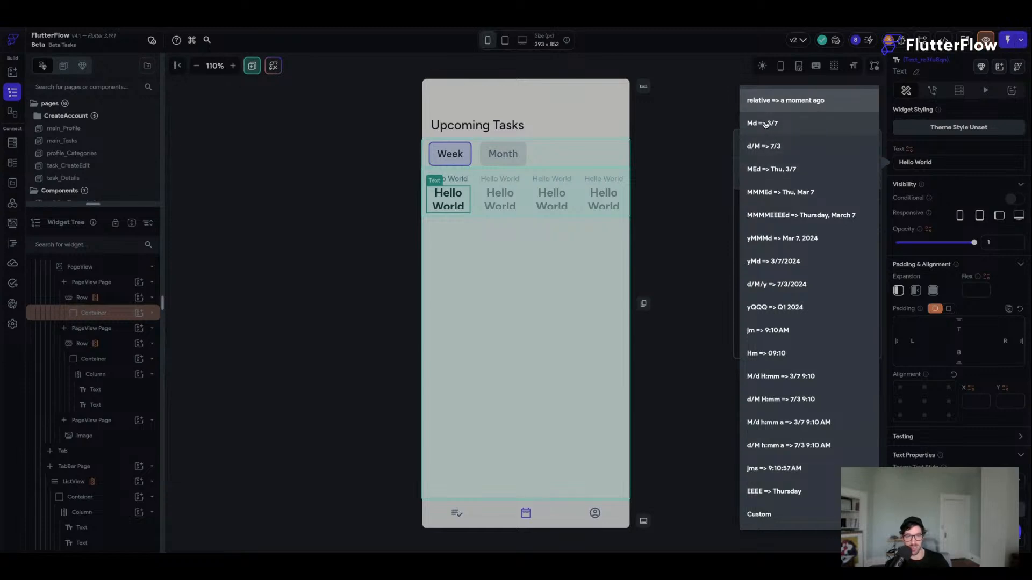
left_click(752, 515)
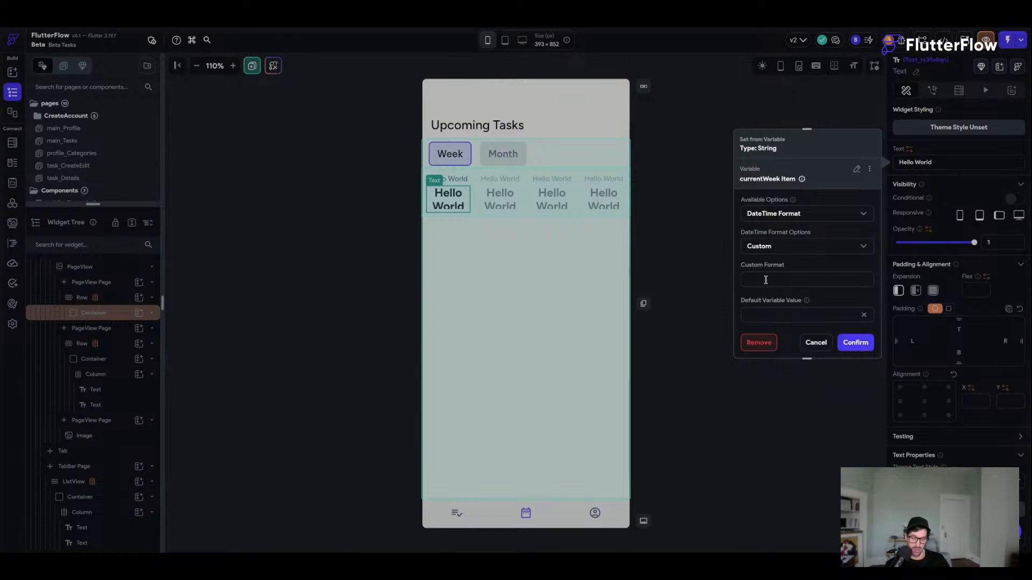
left_click(856, 343)
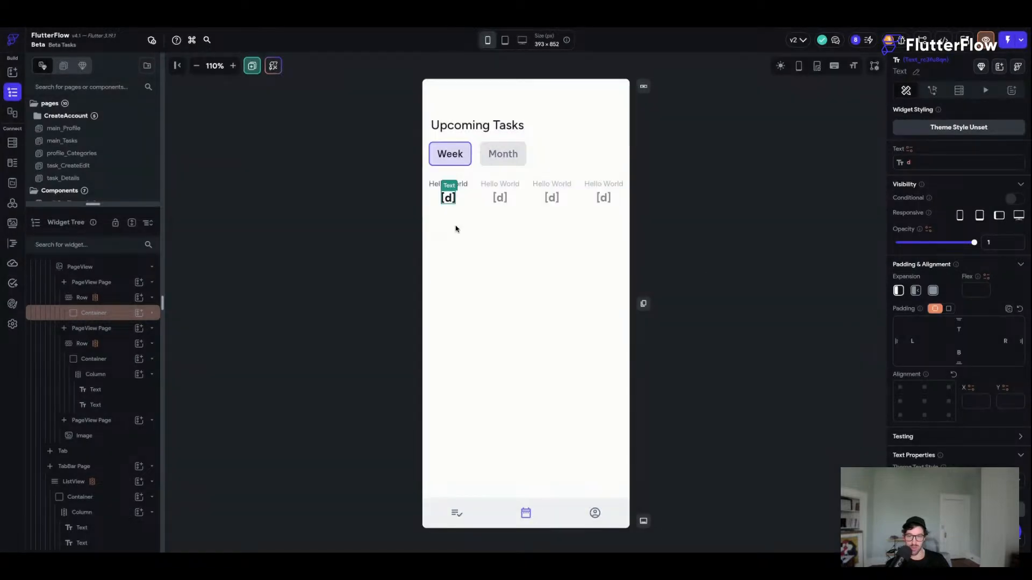
left_click(448, 184)
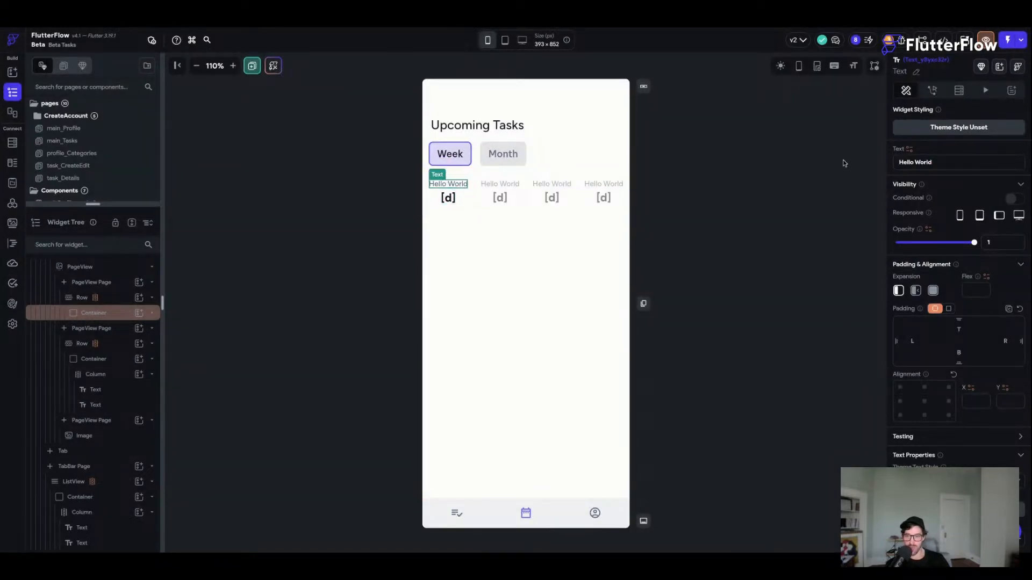
left_click(910, 149)
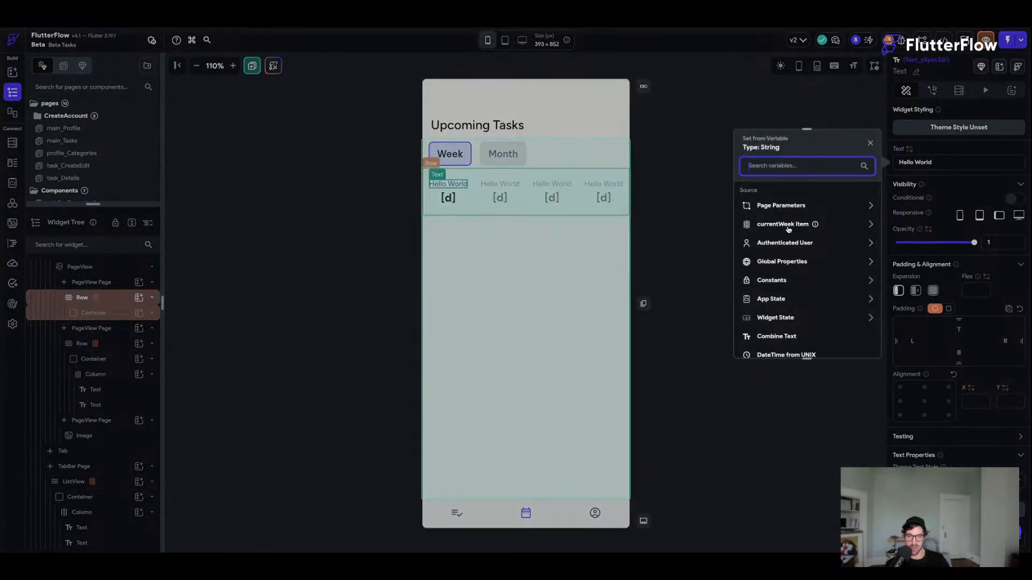
left_click(788, 224)
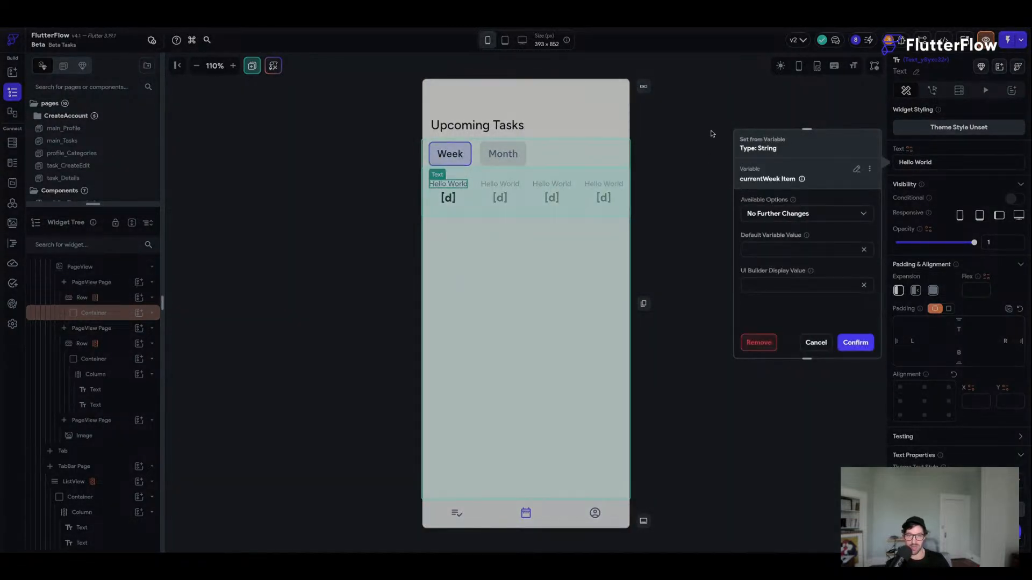
left_click(815, 343)
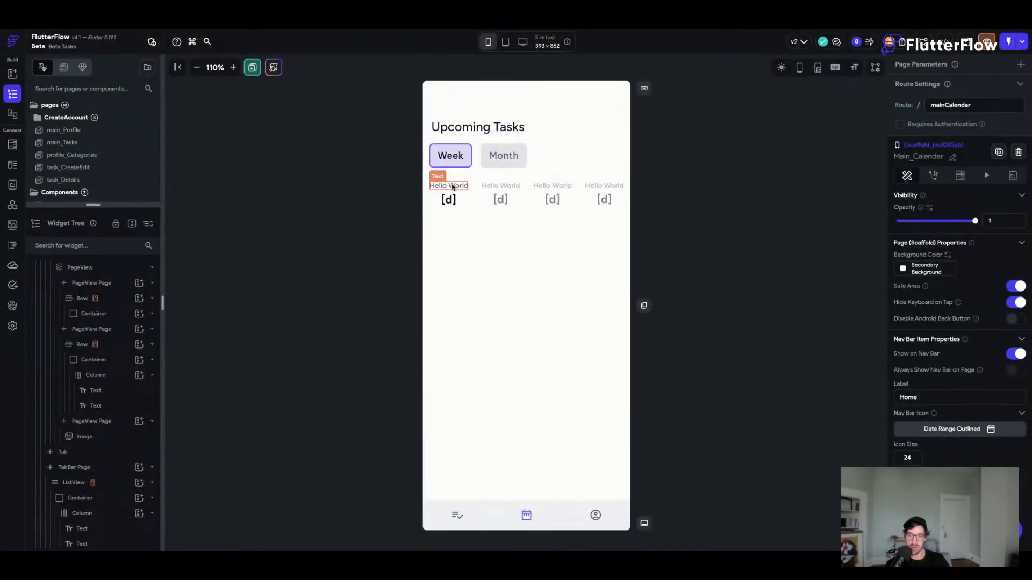
- Bind the upper Hello World Text in the first day Container to currentWeek Item using DateTime Format with the custom format EE
left_click(452, 186)
left_click(912, 155)
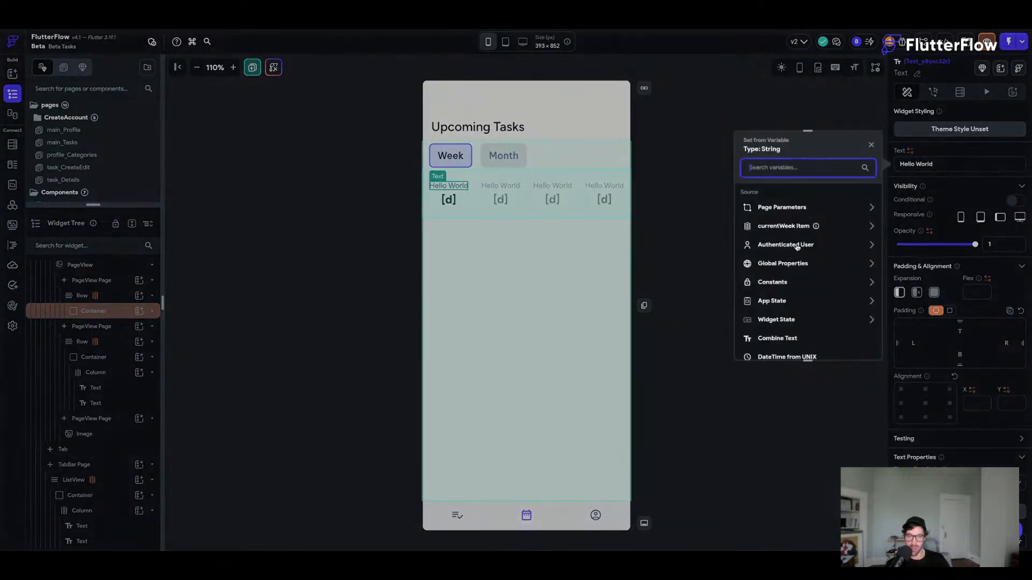
left_click(779, 226)
left_click(779, 215)
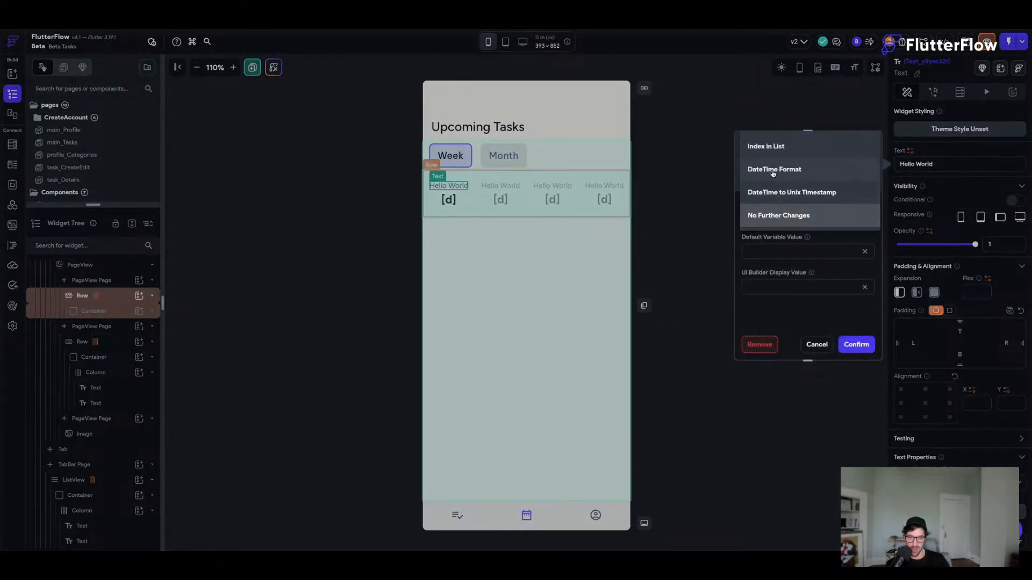
left_click(769, 168)
left_click(763, 249)
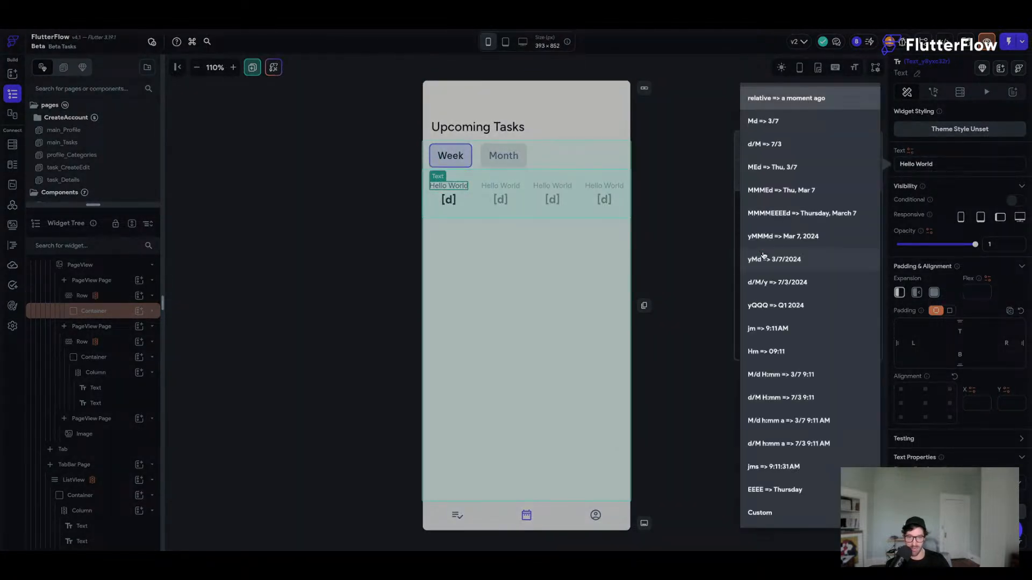
left_click(772, 513)
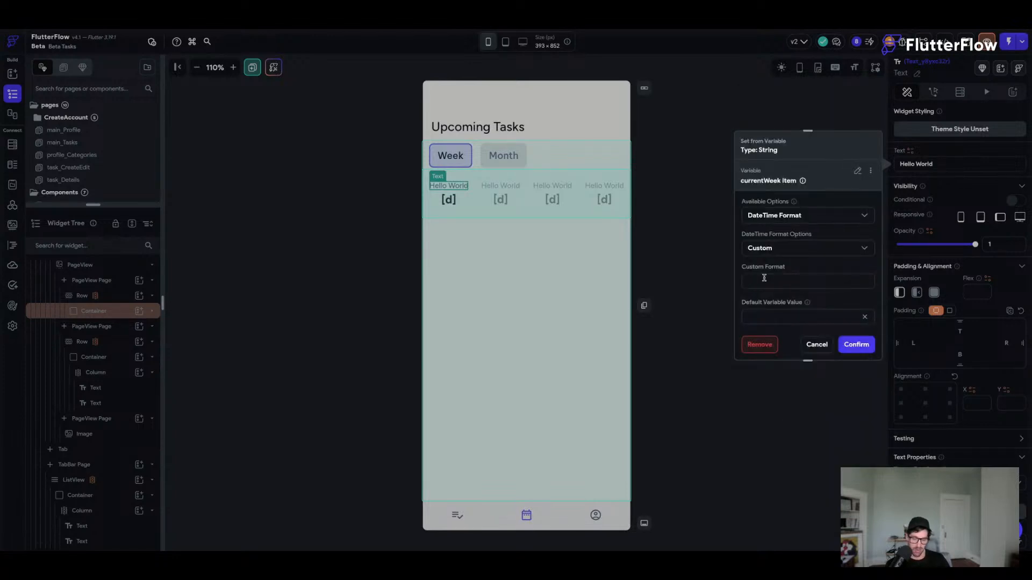
type("EE")
left_click(856, 344)
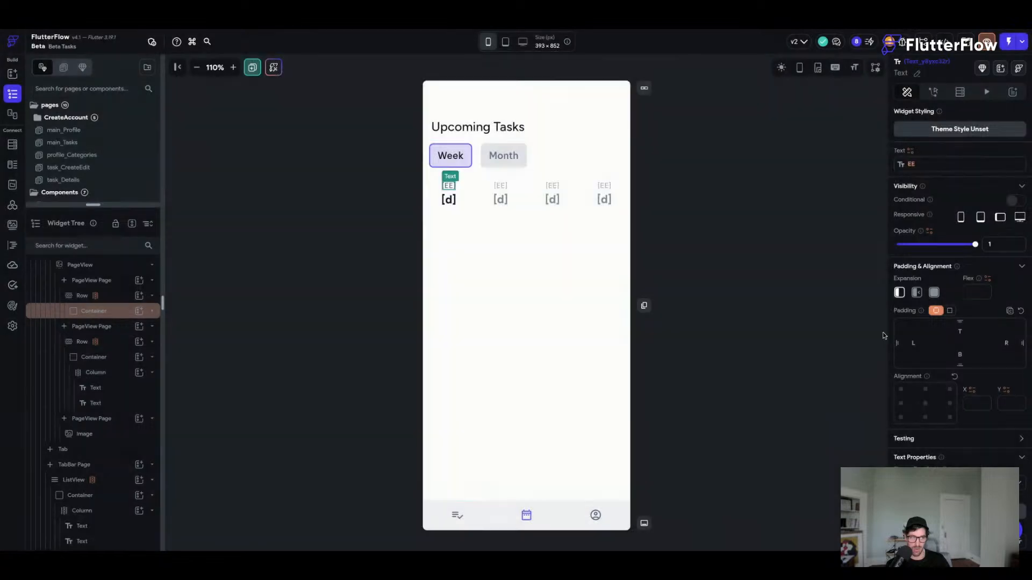
- Check the Rows in the first two PageView pages and save the project
left_click(105, 343)
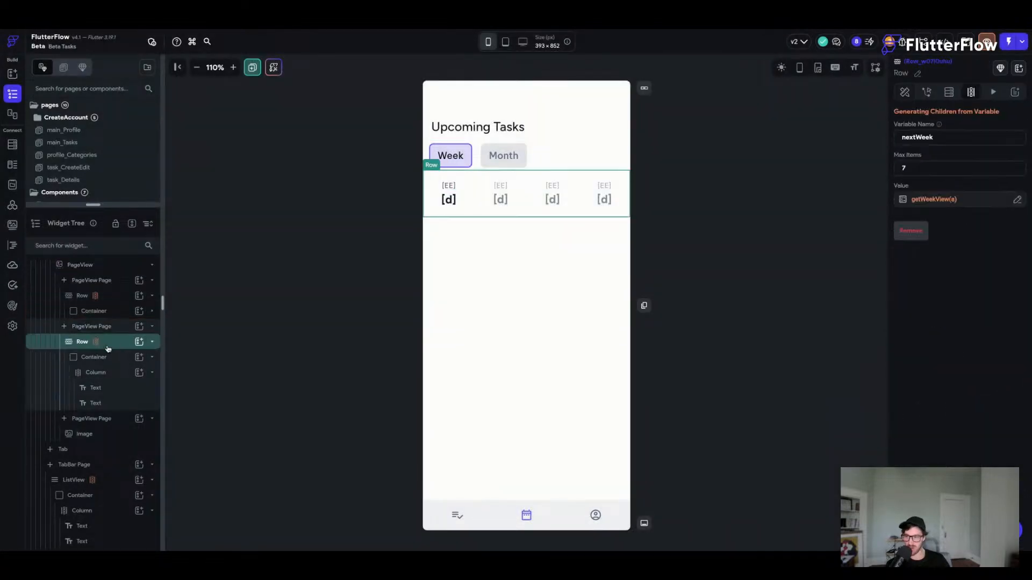
left_click(110, 299)
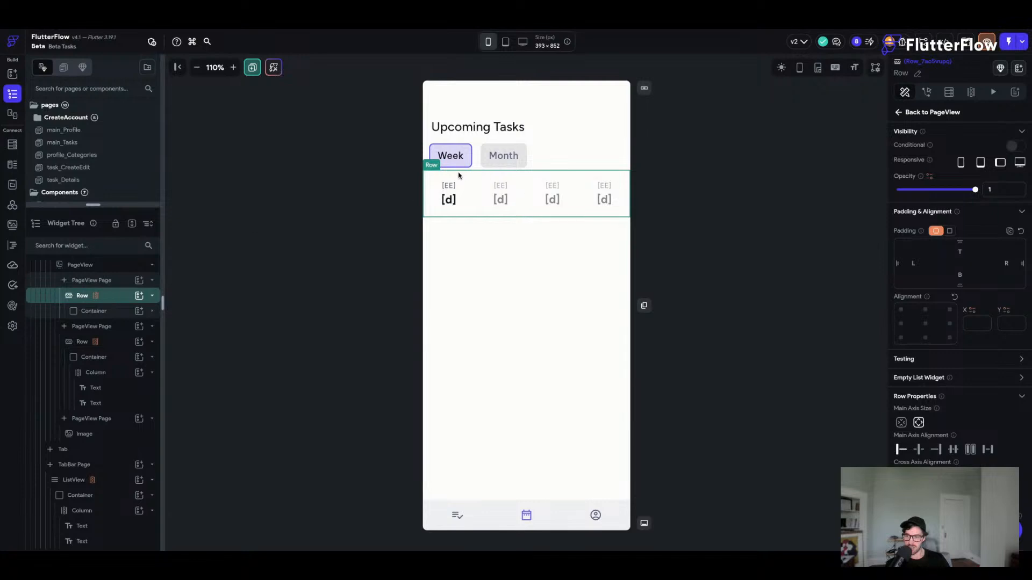
key("ctrl+s")
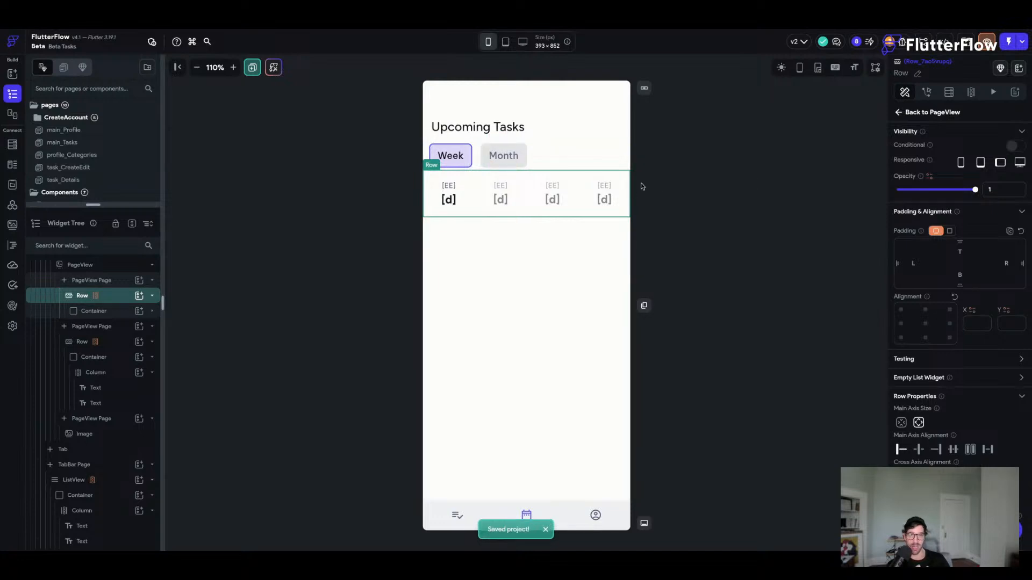
left_click(106, 344)
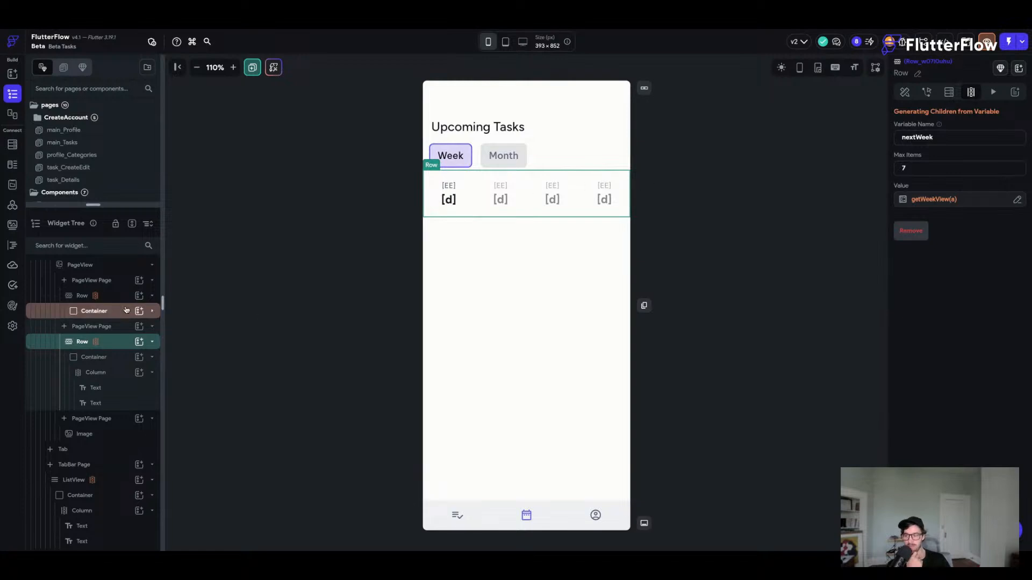
left_click(108, 296)
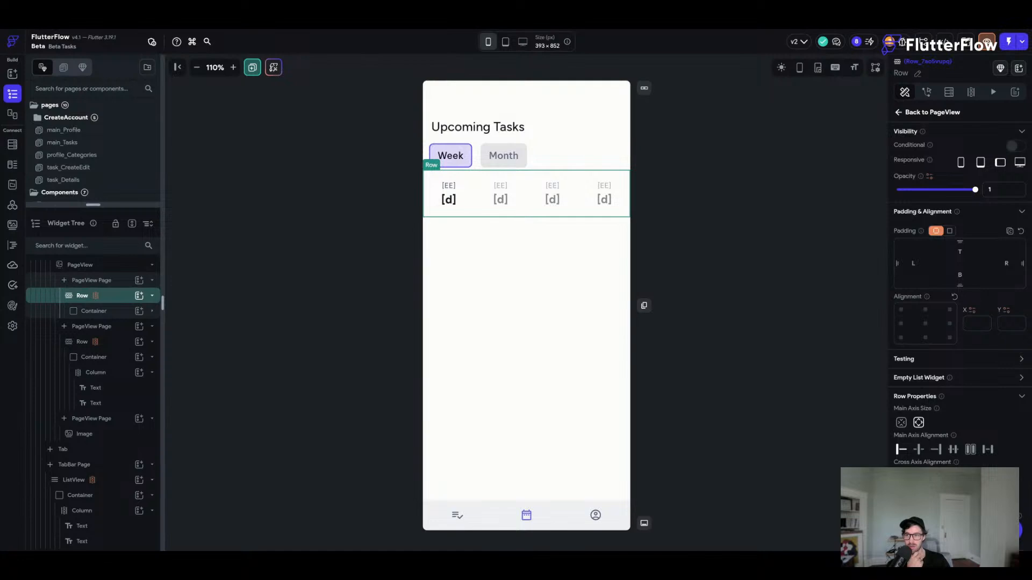
left_click(725, 240)
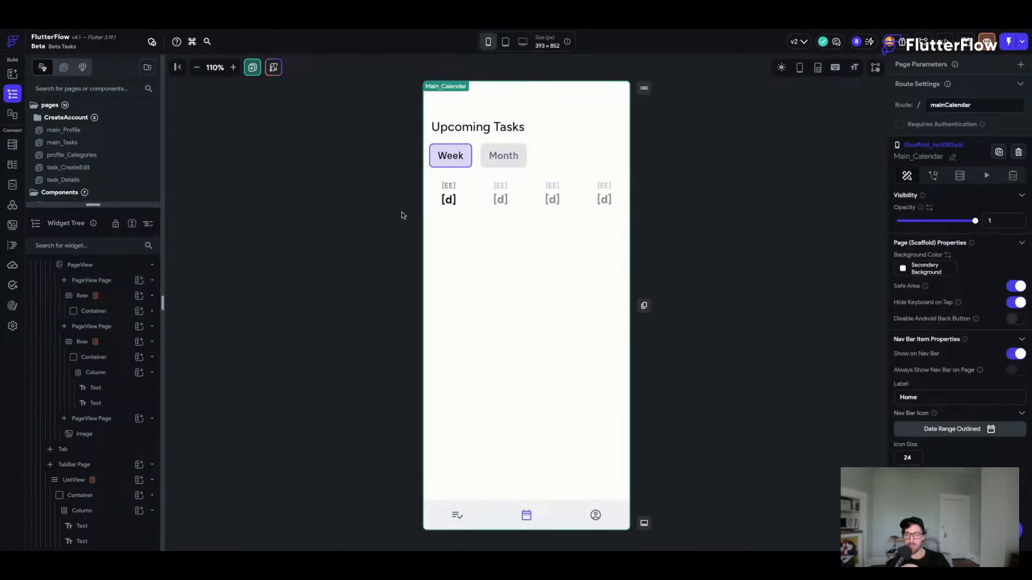
key("ctrl+s")
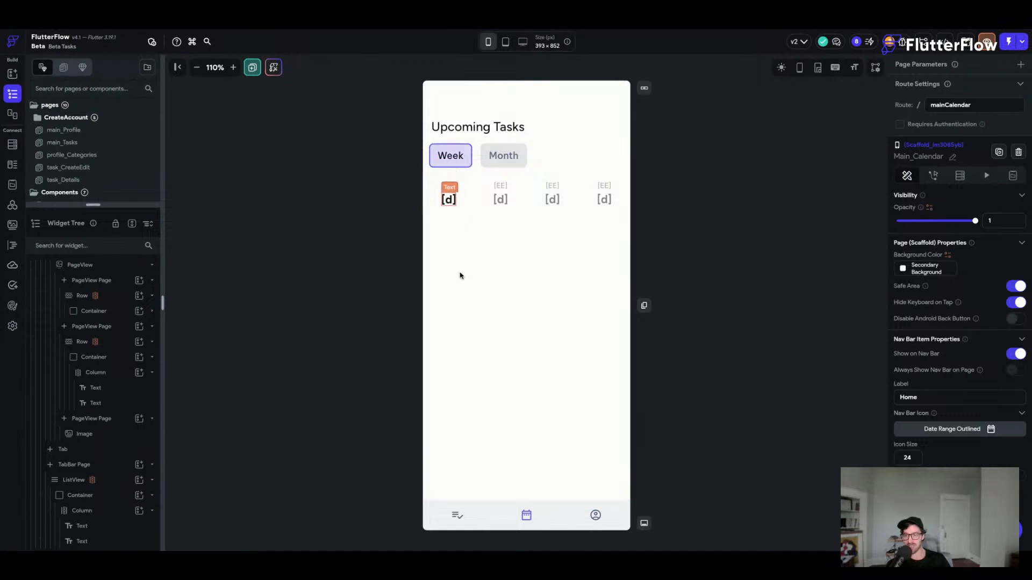
left_click(731, 261)
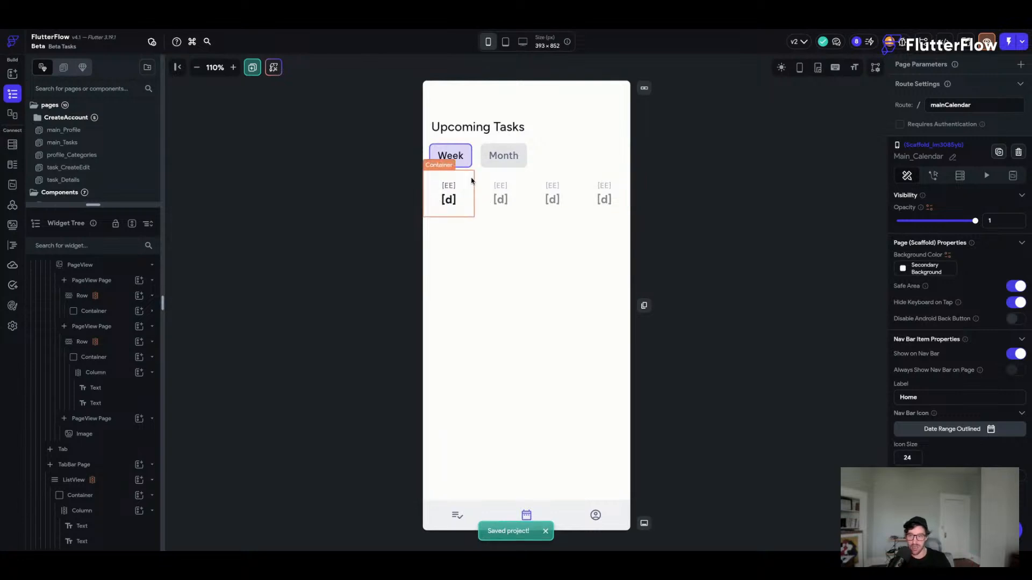
- Add a Query Collection backend query to the first Row's Container on the tasks collection with the query type Count
left_click(452, 176)
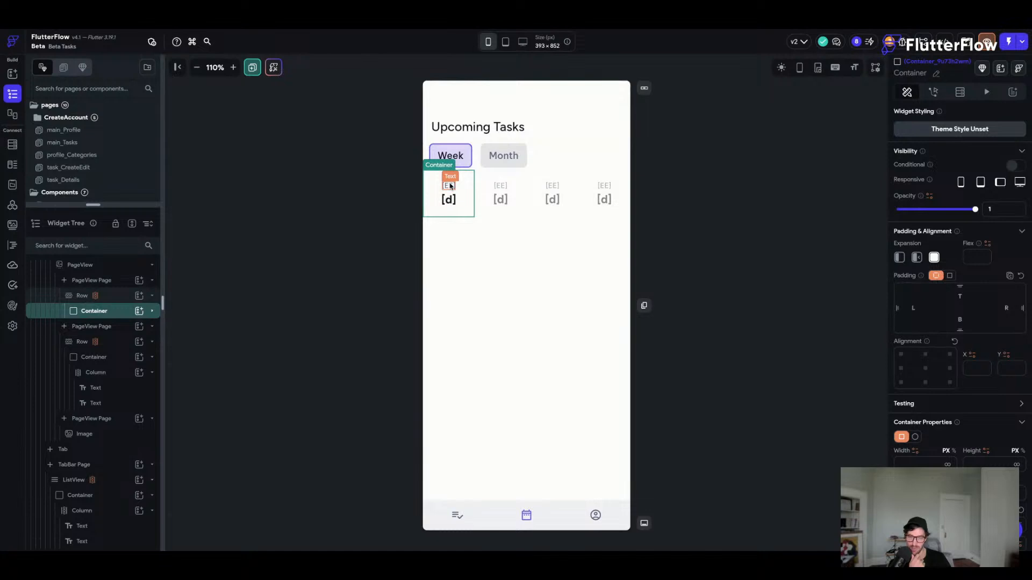
left_click(960, 91)
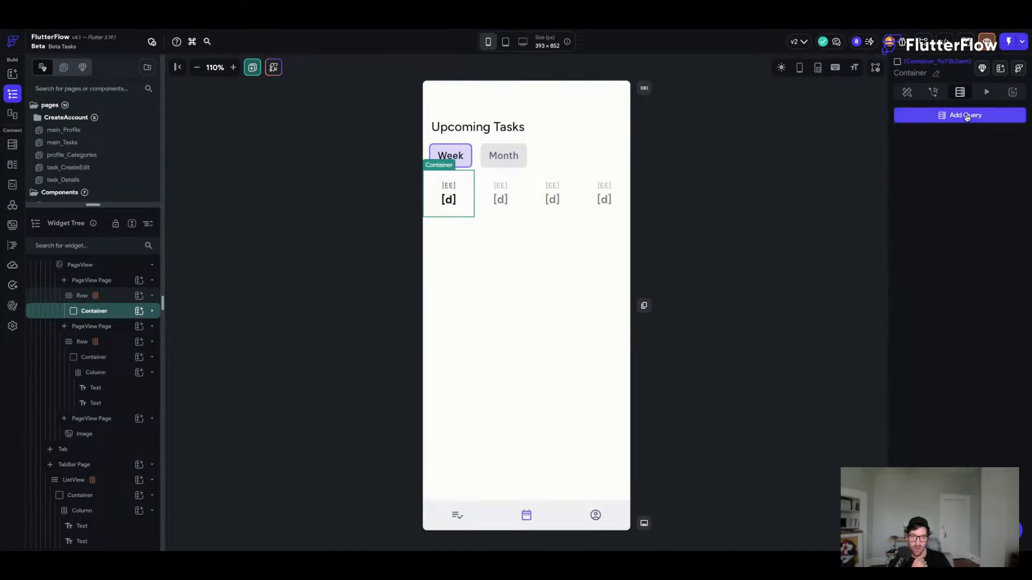
left_click(966, 116)
left_click(801, 120)
left_click(767, 116)
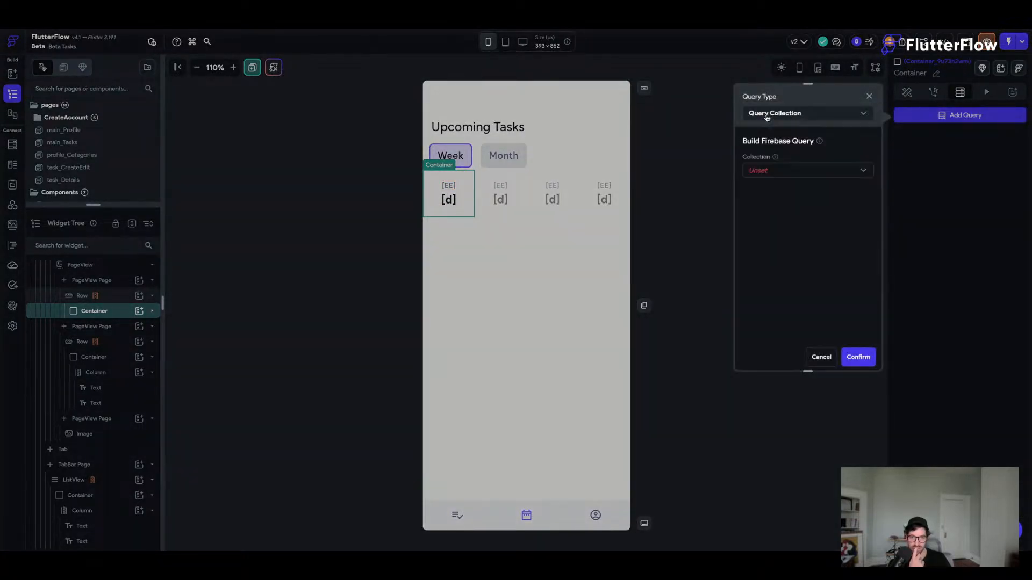
left_click(757, 172)
left_click(757, 194)
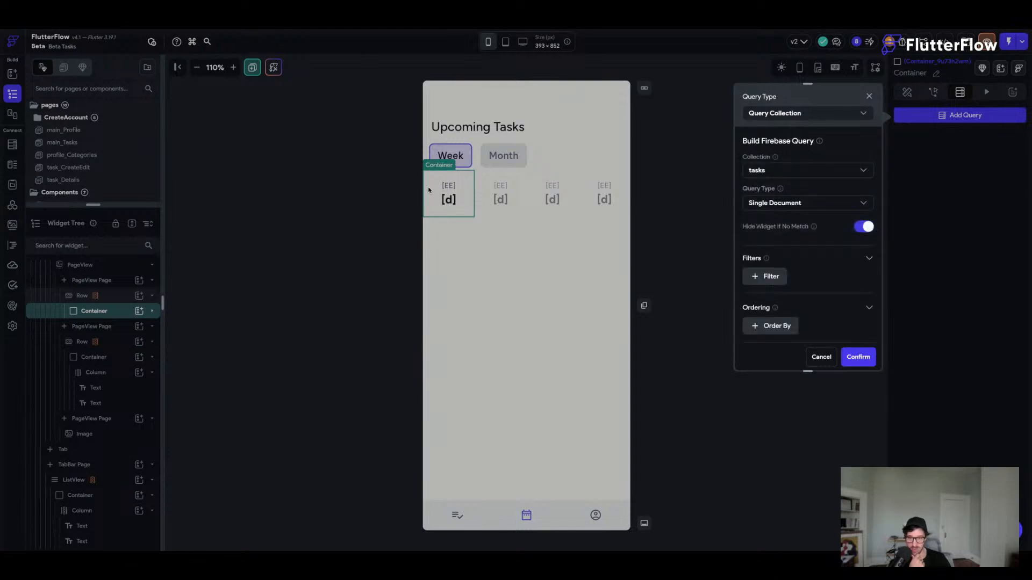
left_click(778, 205)
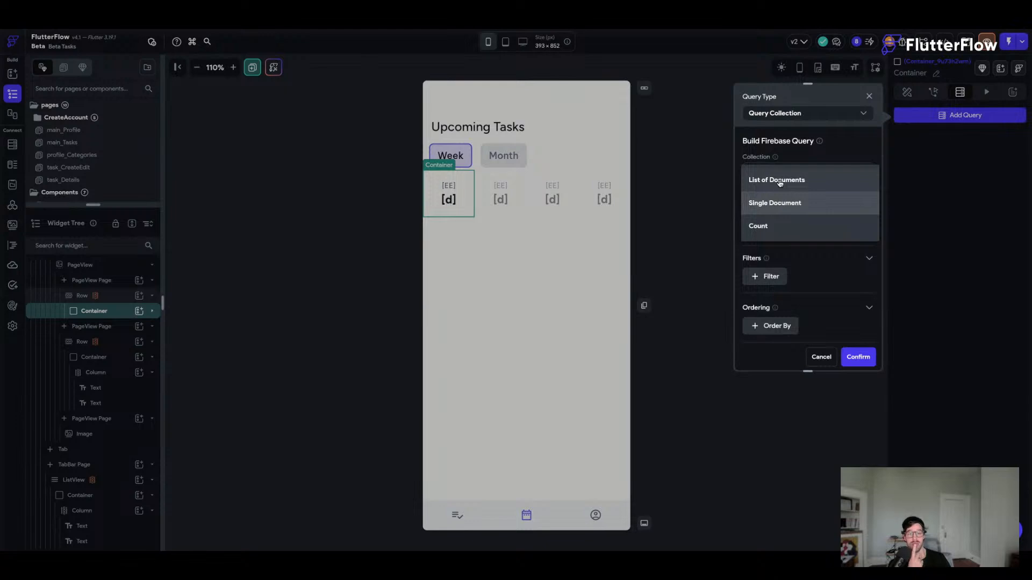
left_click(780, 181)
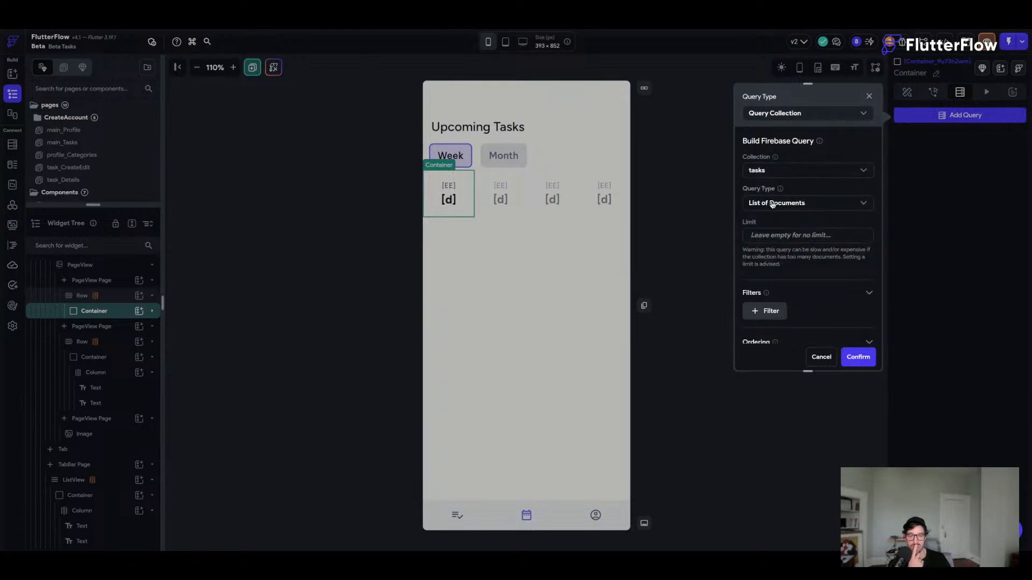
left_click(771, 204)
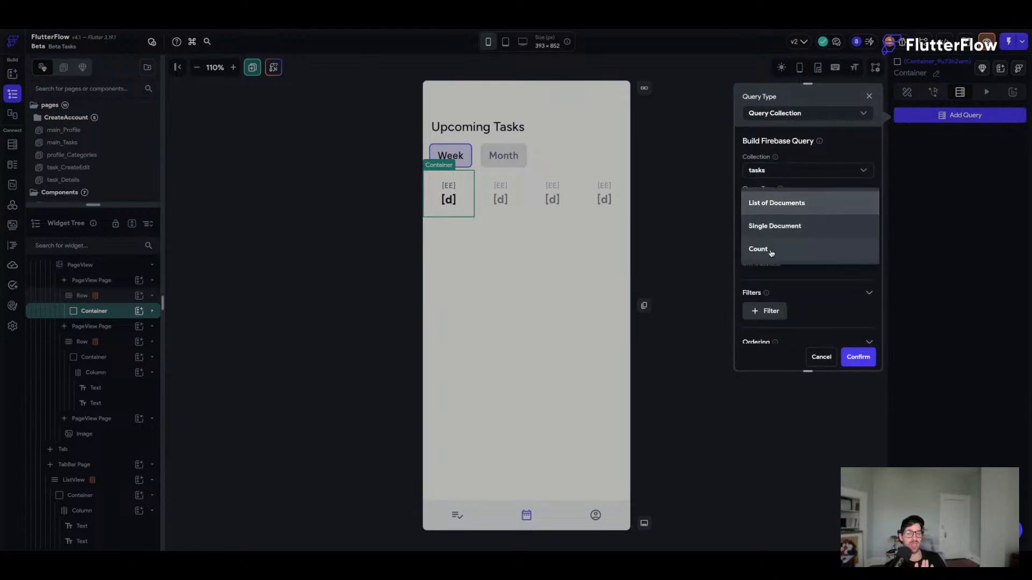
left_click(771, 250)
- Add a filter to the tasks query requiring dueDate to be Equal To currentWeek Item
left_click(774, 200)
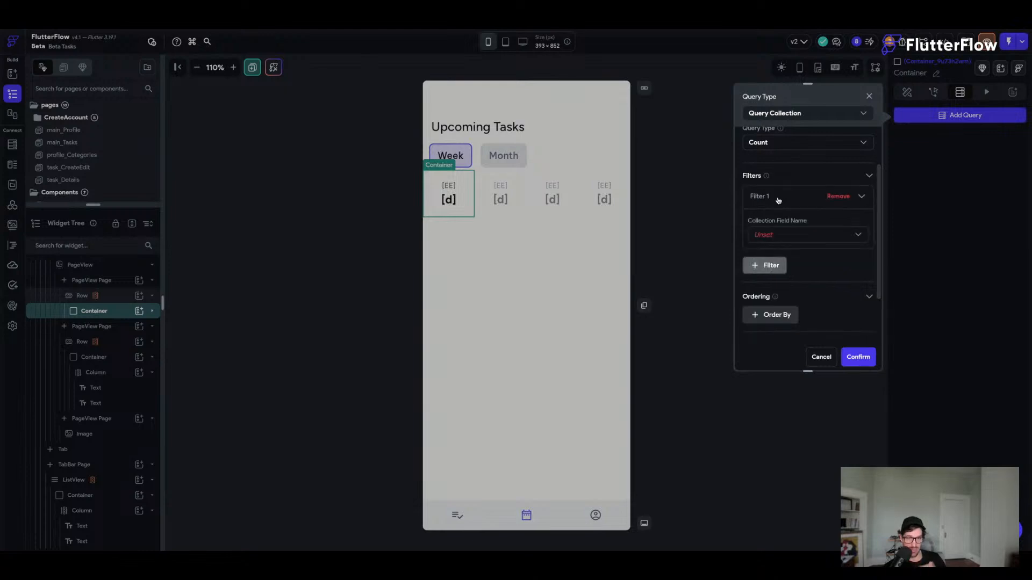
left_click(765, 235)
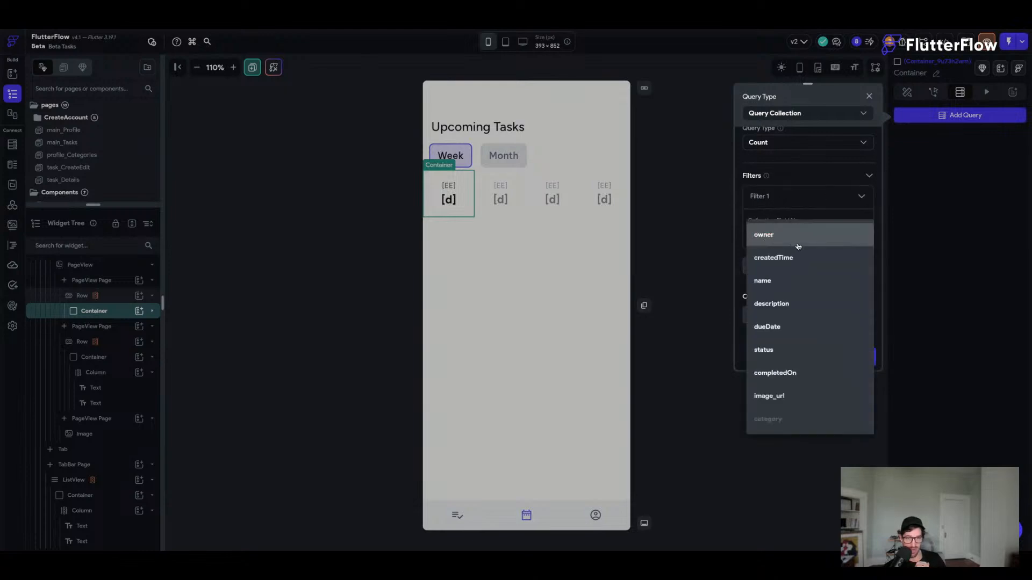
left_click(774, 327)
left_click(770, 277)
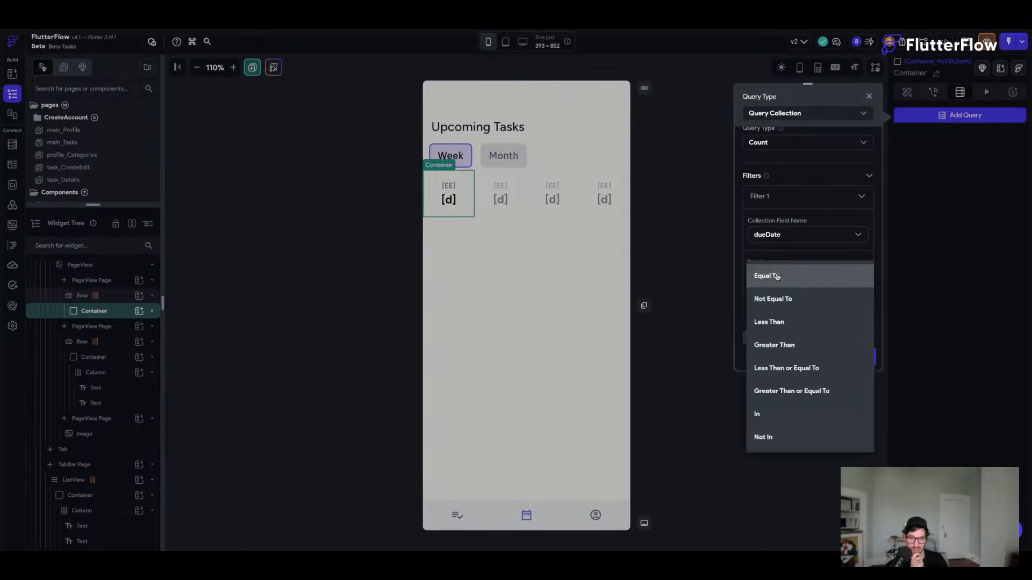
left_click(775, 278)
left_click(770, 310)
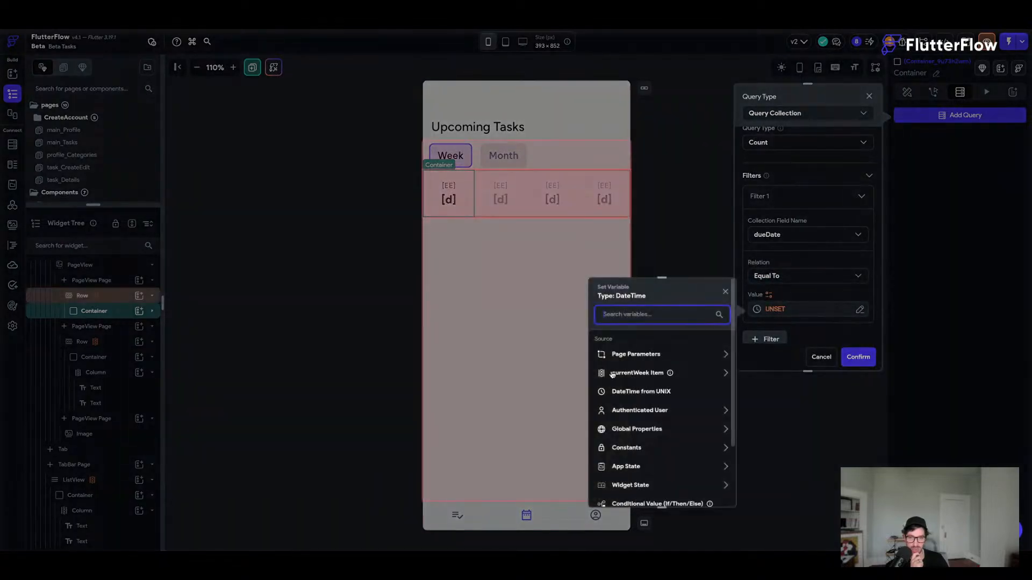
left_click(624, 373)
left_click(718, 491)
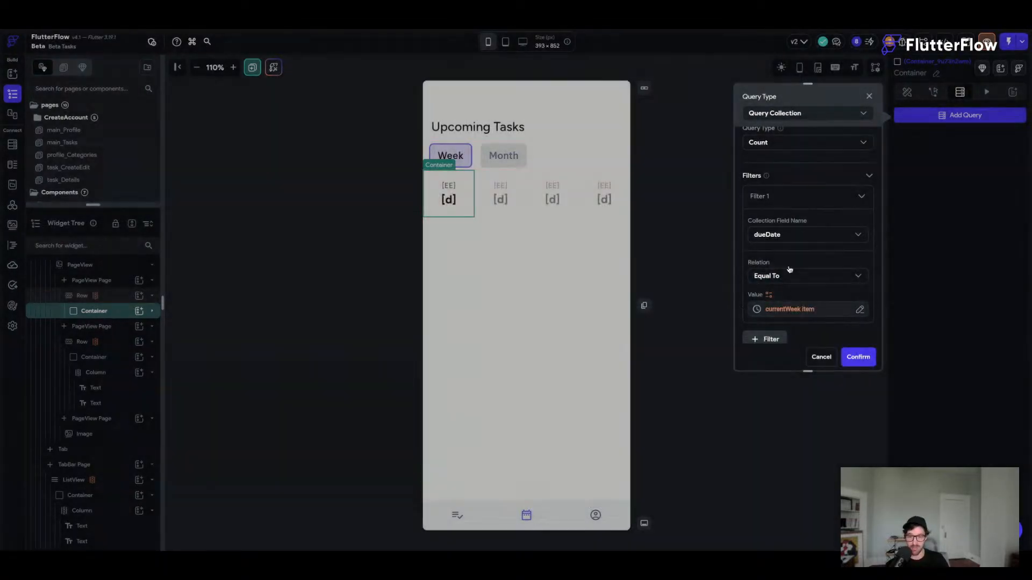
- Review the Container query's collection, query type, dueDate filter, ordering and Single Time Query settings
scroll(795, 263, "up", 2)
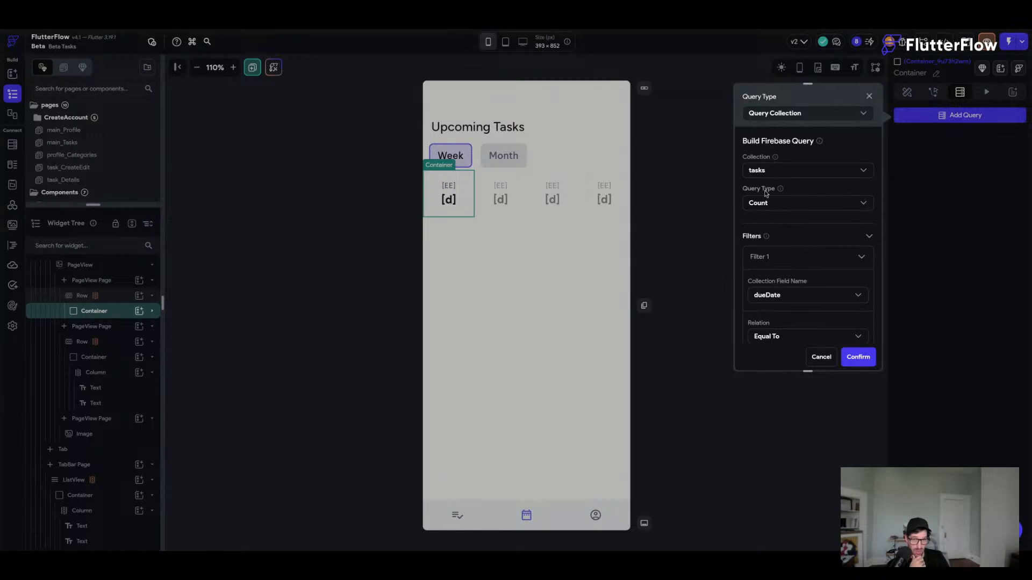
scroll(774, 188, "down", 2)
scroll(778, 182, "up", 2)
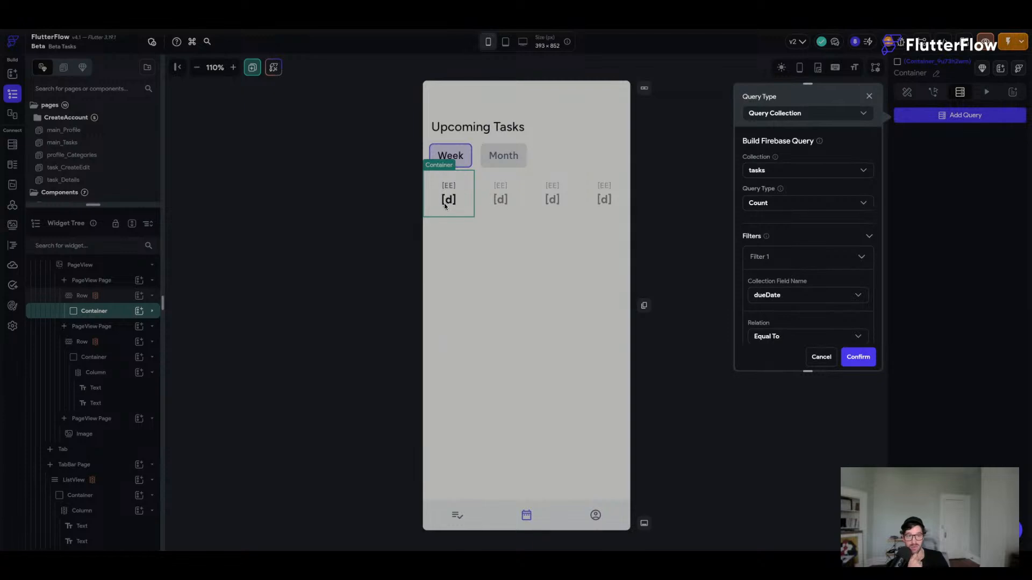
scroll(785, 230, "down", 5)
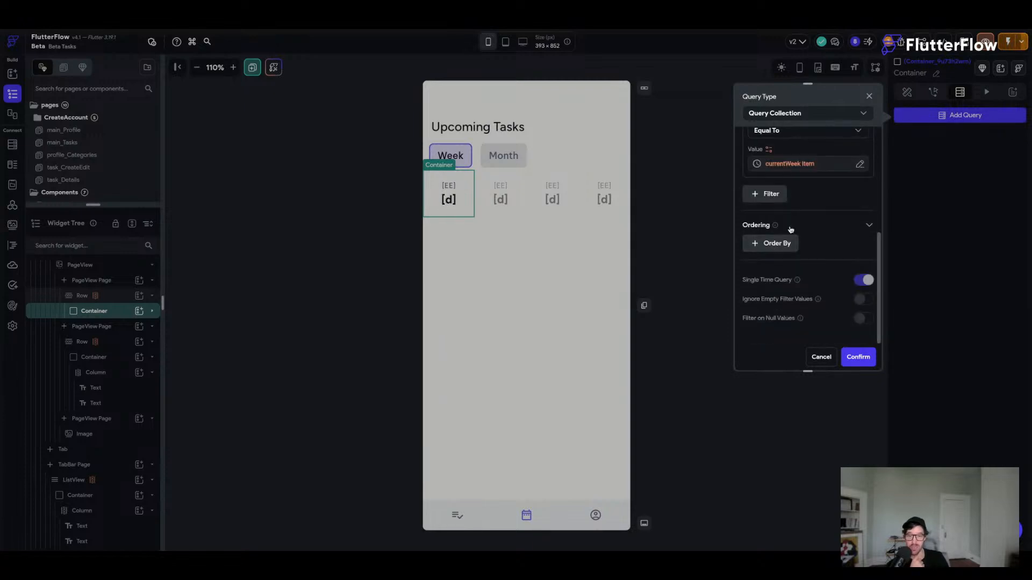
scroll(787, 230, "up", 5)
scroll(790, 228, "down", 3)
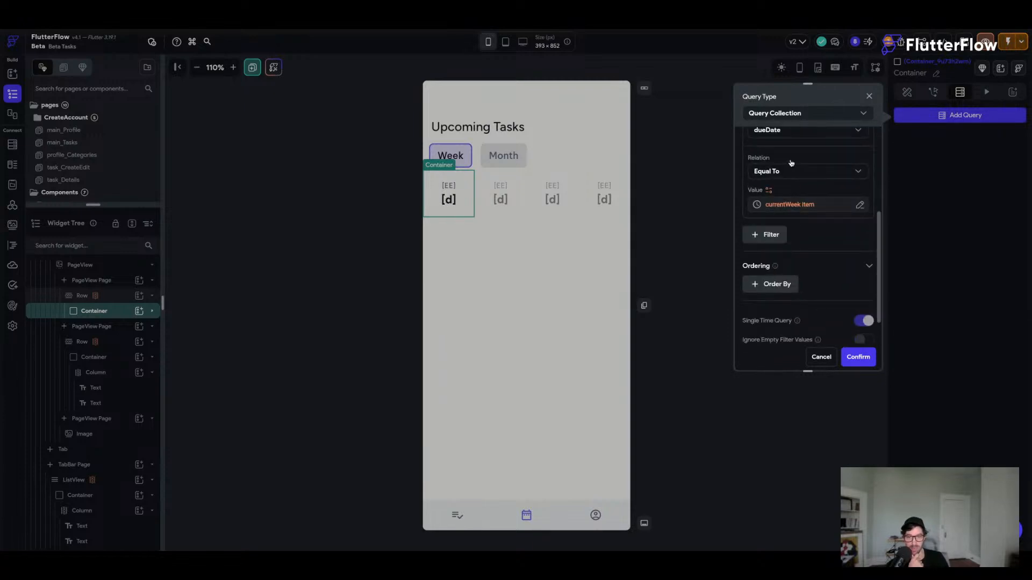
scroll(787, 164, "up", 3)
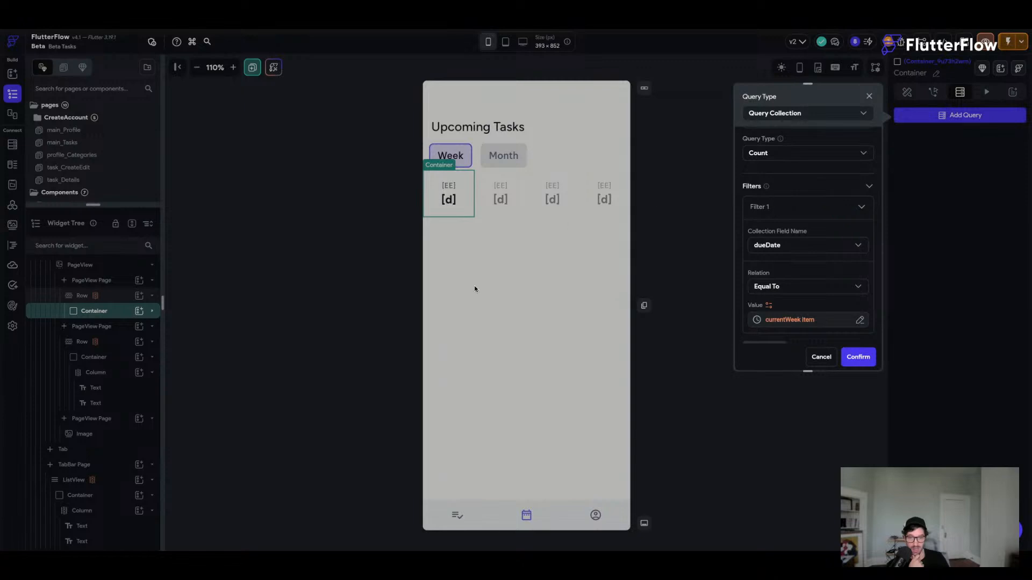
scroll(825, 270, "down", 2)
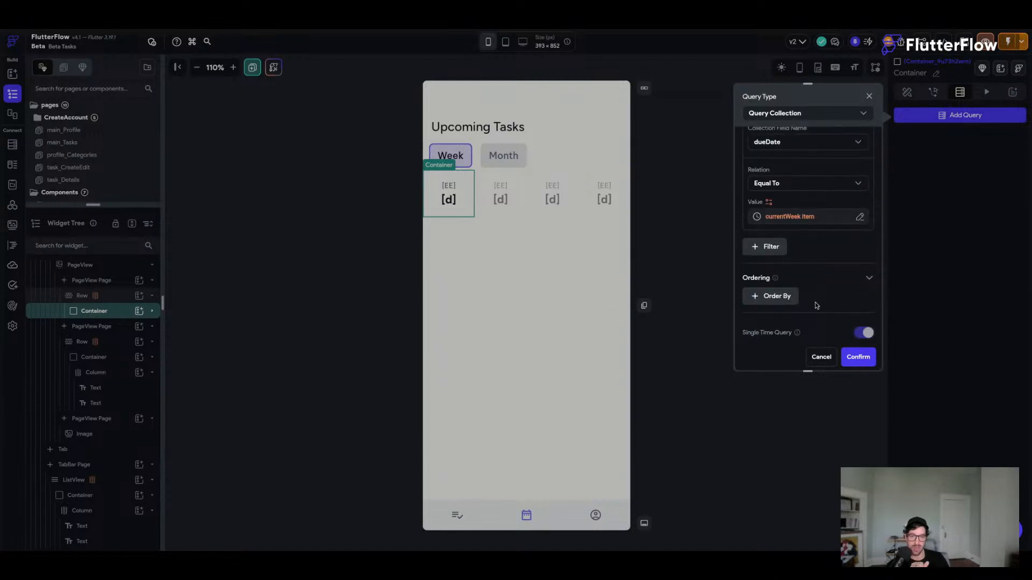
- Confirm the filtered tasks query on the first Row's Container and save the project
scroll(832, 329, "down", 1)
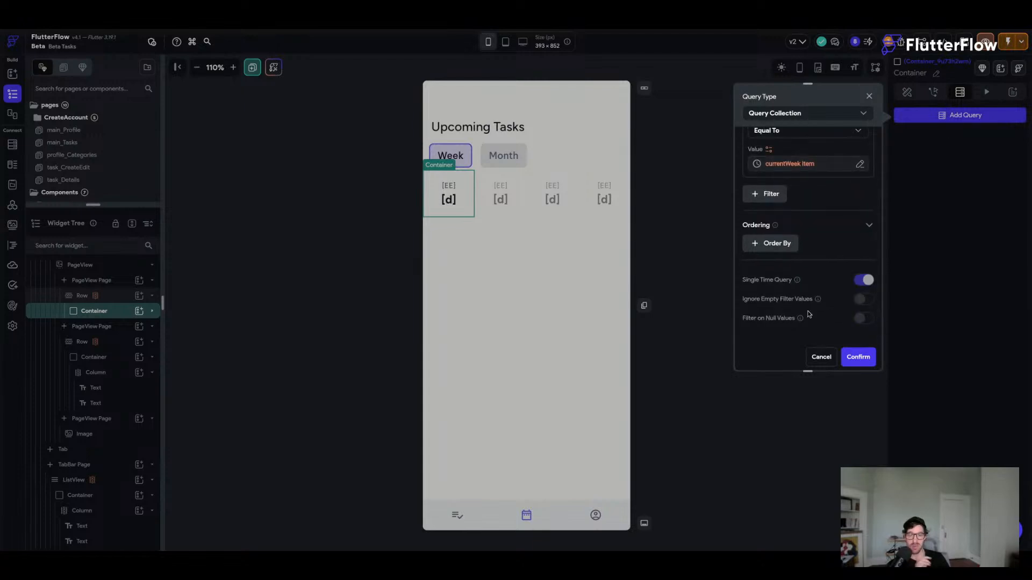
left_click(858, 358)
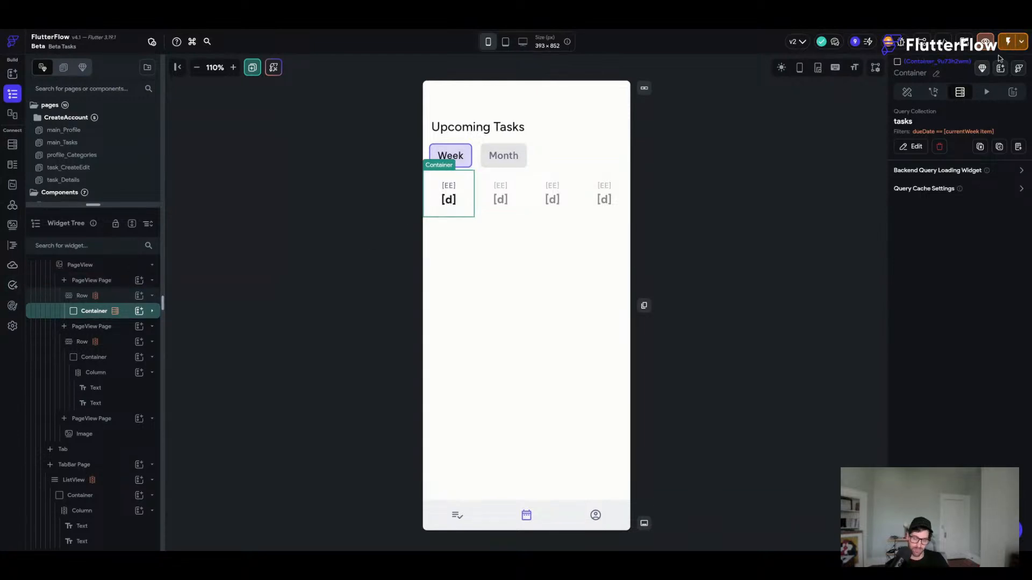
left_click(1008, 41)
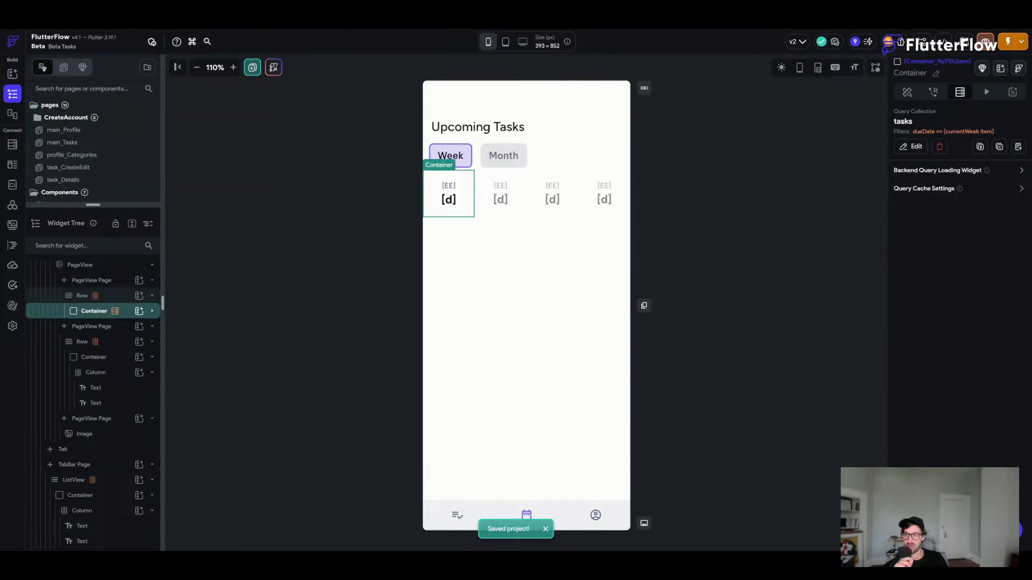
left_click(693, 238)
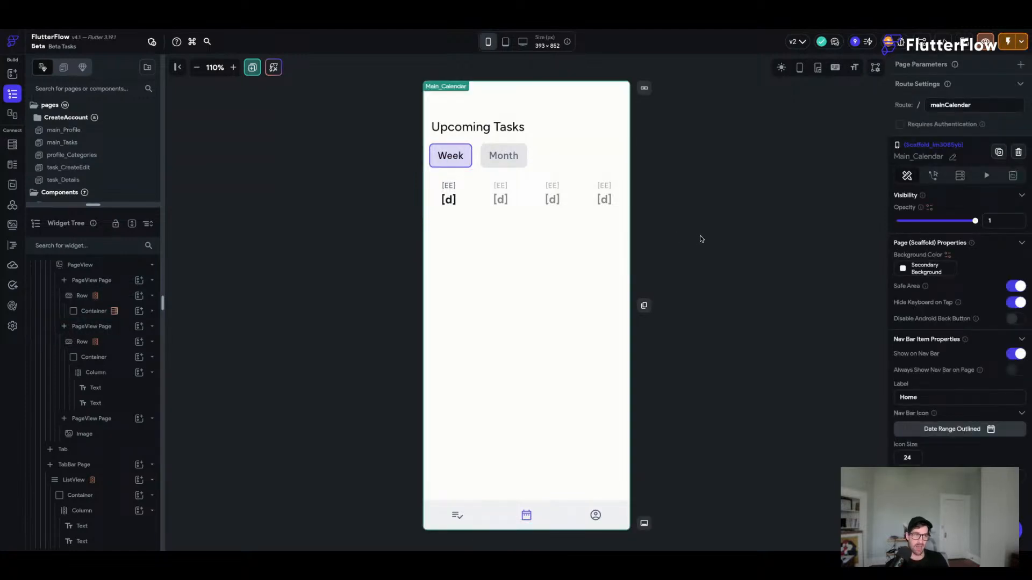
key("ctrl+s")
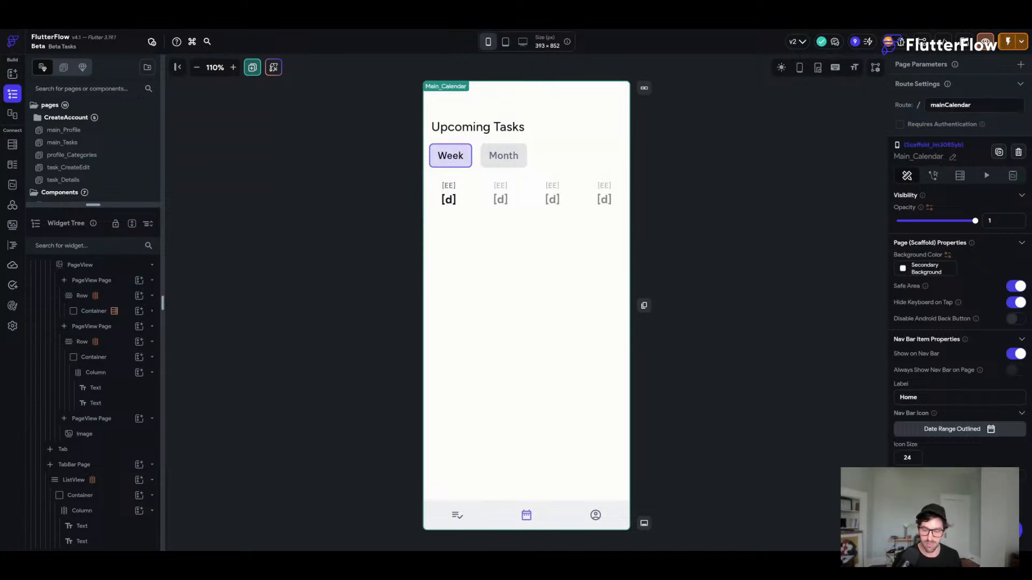
- Add a Row below the day number in the first day's Column and place a Container inside it
left_click(462, 197)
left_click(465, 176)
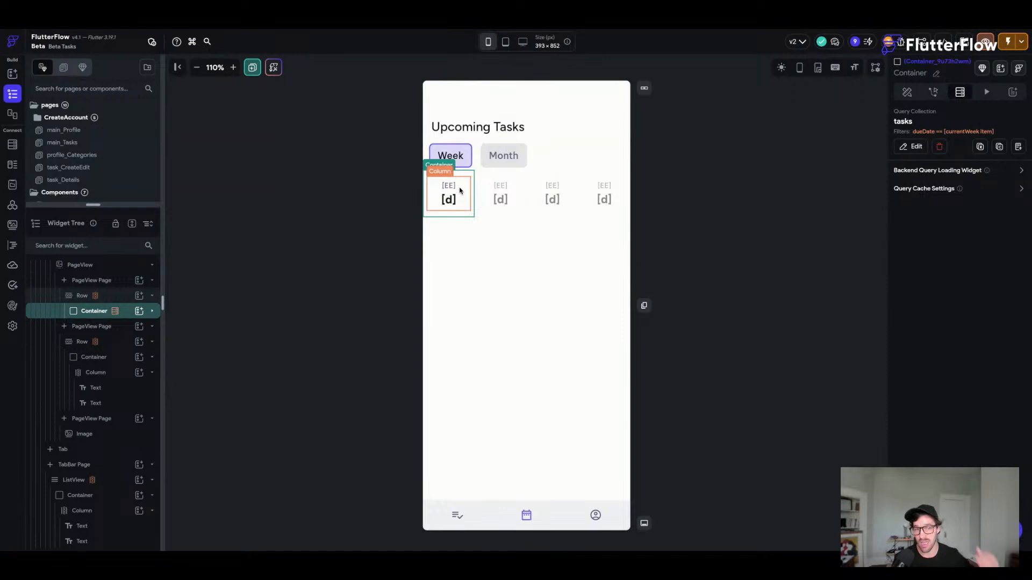
left_click(459, 190)
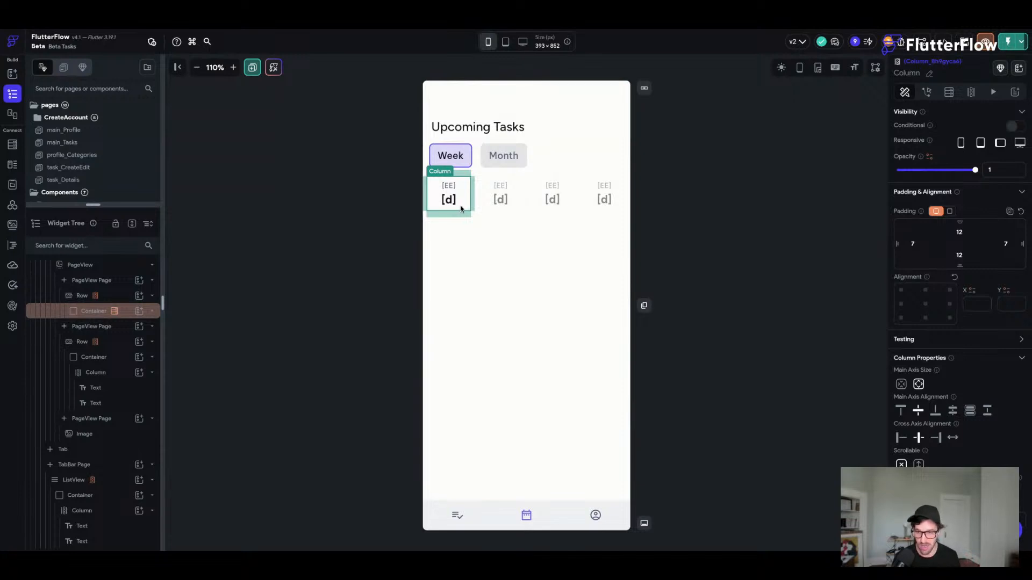
key("super+k")
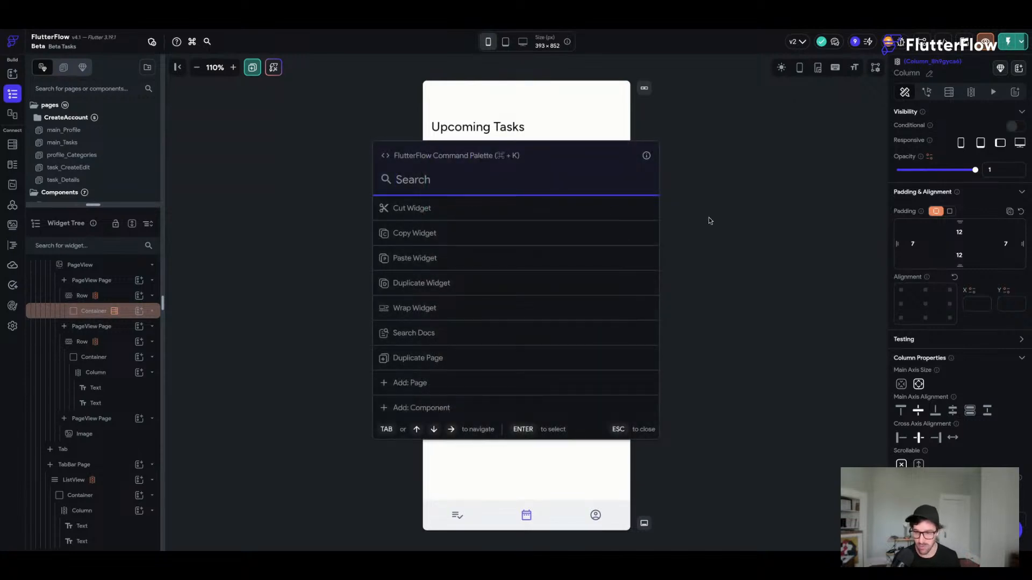
key("Escape")
key("super+e")
left_click_drag(731, 199, 450, 195)
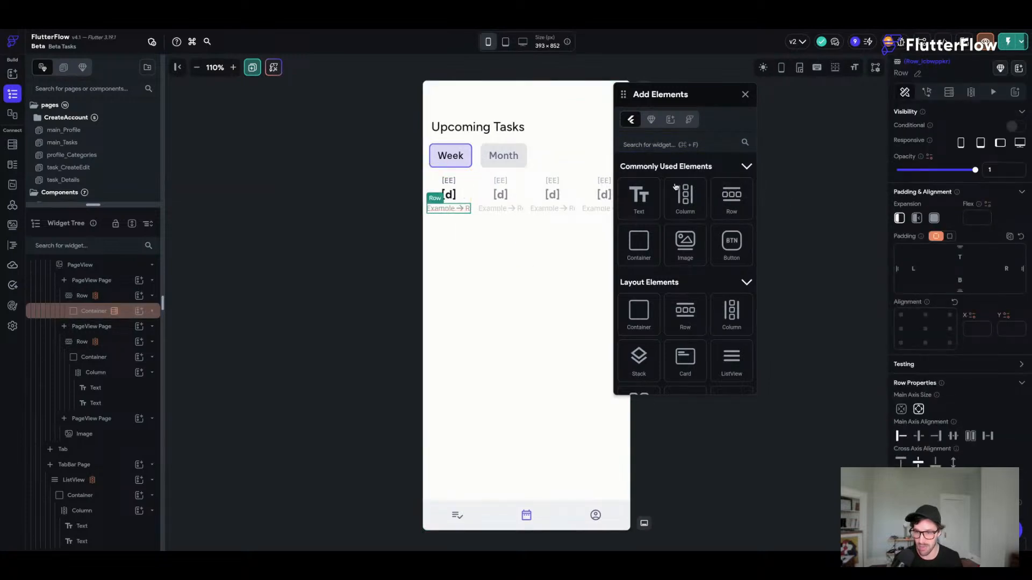
left_click_drag(639, 243, 451, 211)
left_click(745, 94)
- Make the new Container a circle with a diameter of 12 px and a Primary fill color
left_click(445, 221)
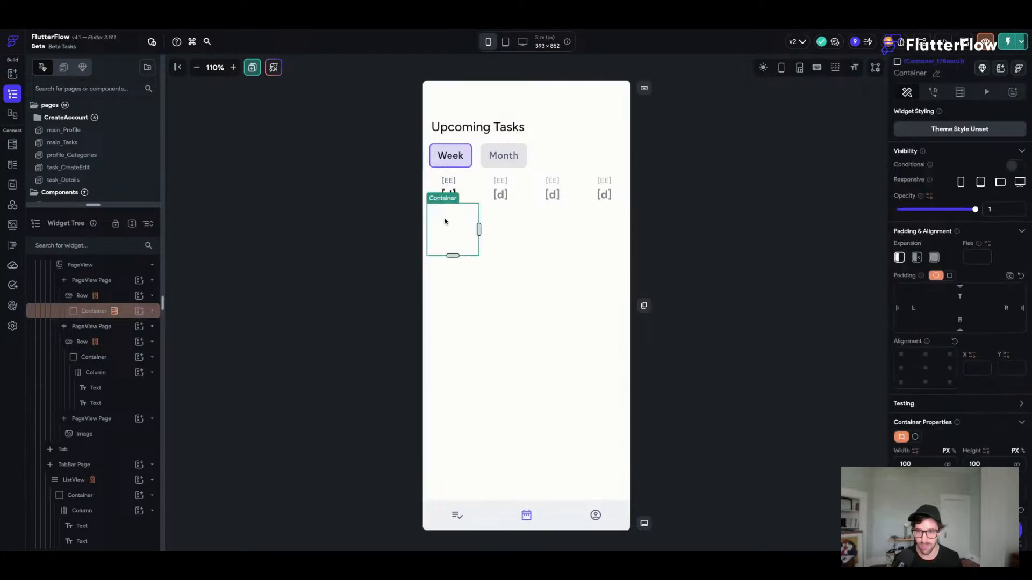
left_click(915, 438)
scroll(916, 430, "down", 4)
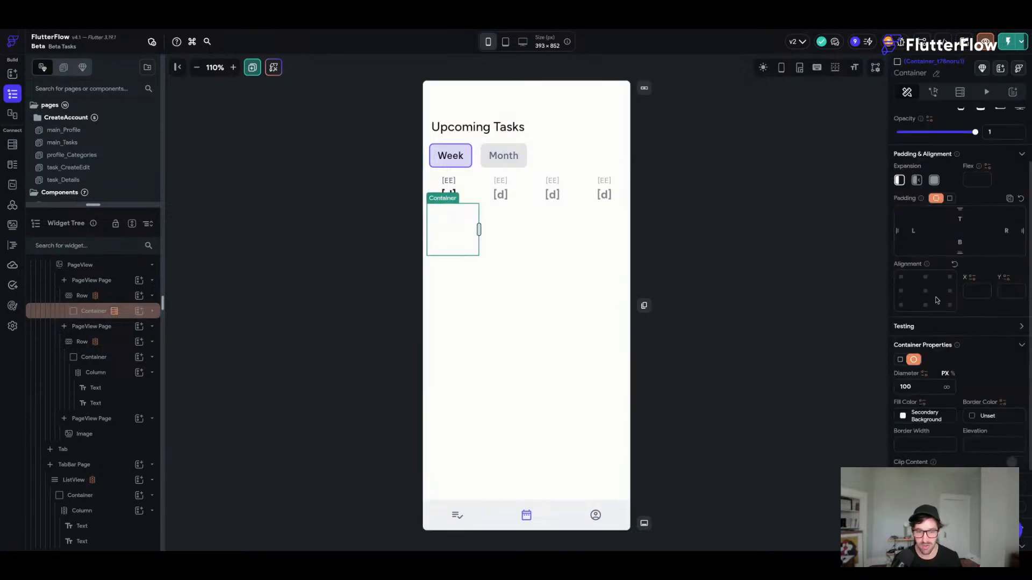
type("12")
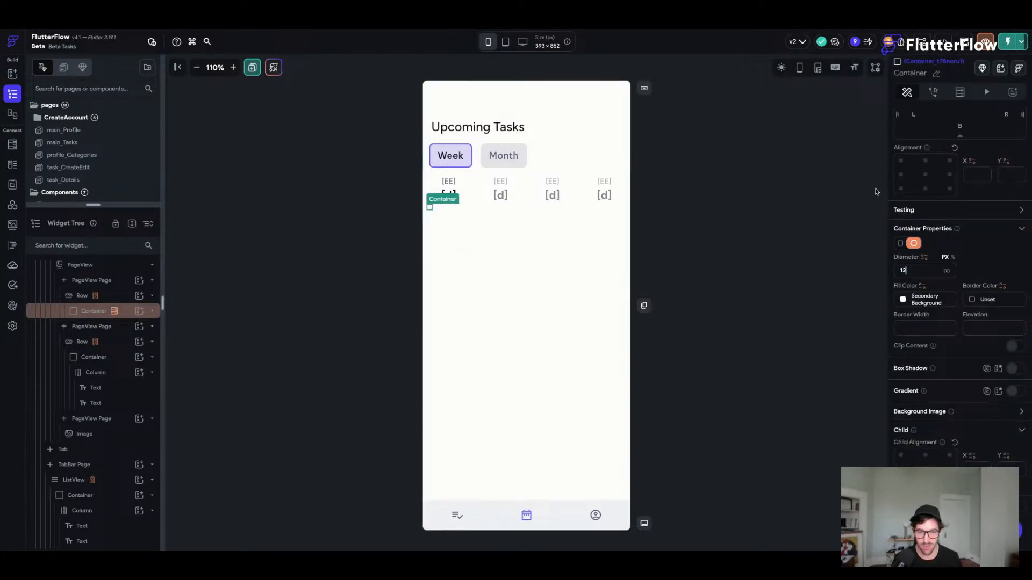
left_click(900, 302)
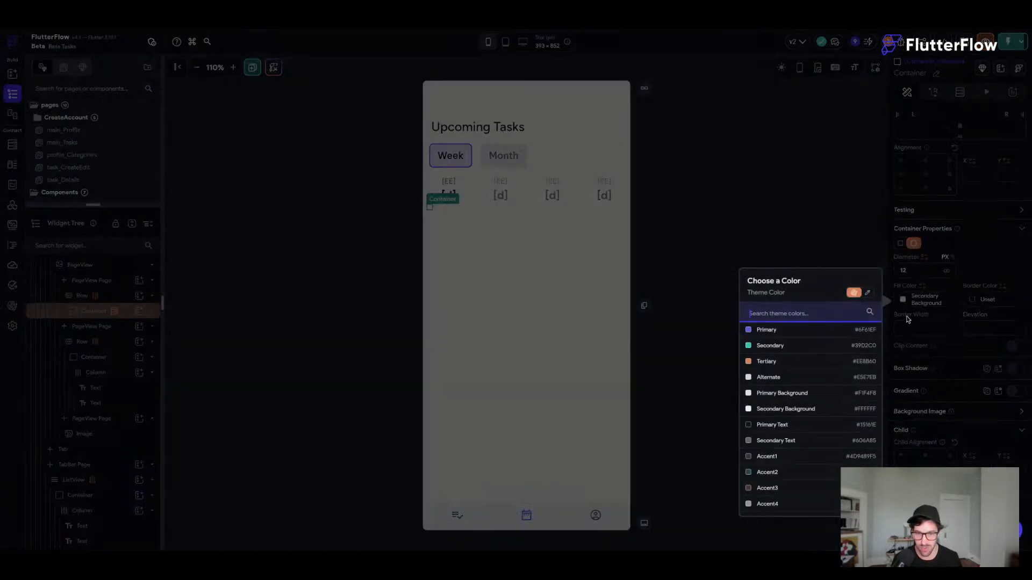
left_click(770, 330)
- Center the dot's Row along its main axis and save the project
left_click(438, 208)
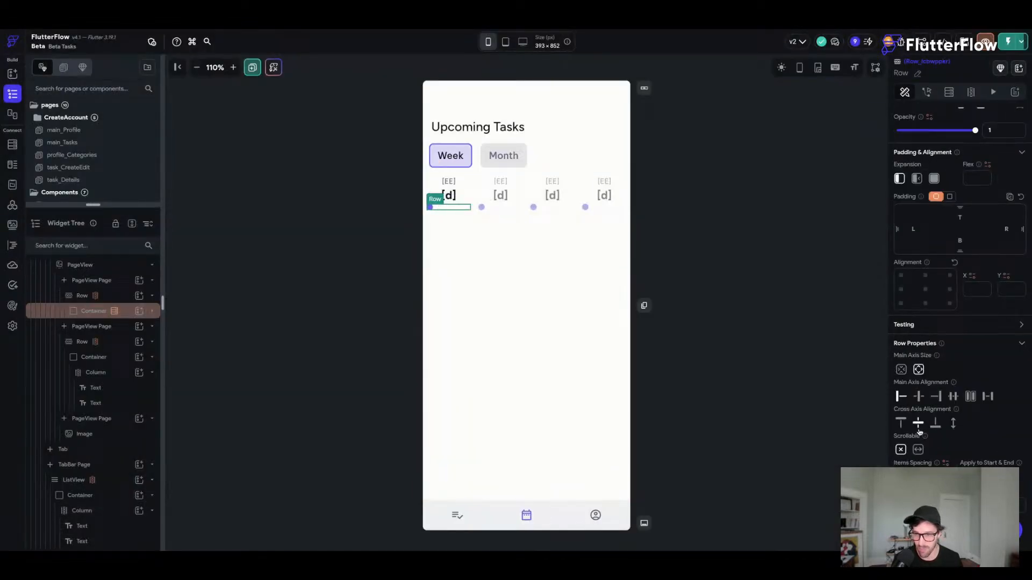
left_click(919, 396)
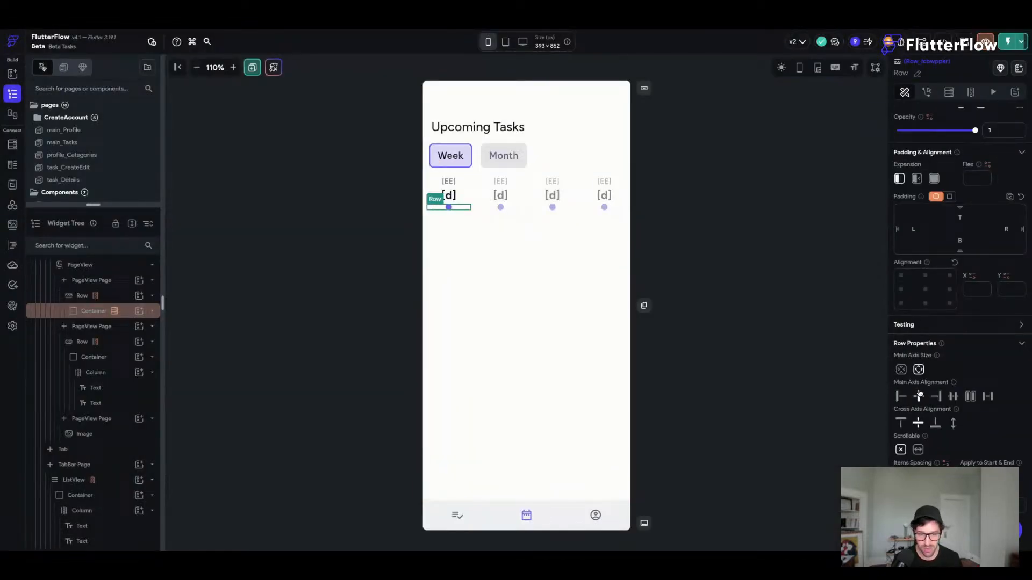
left_click(491, 235)
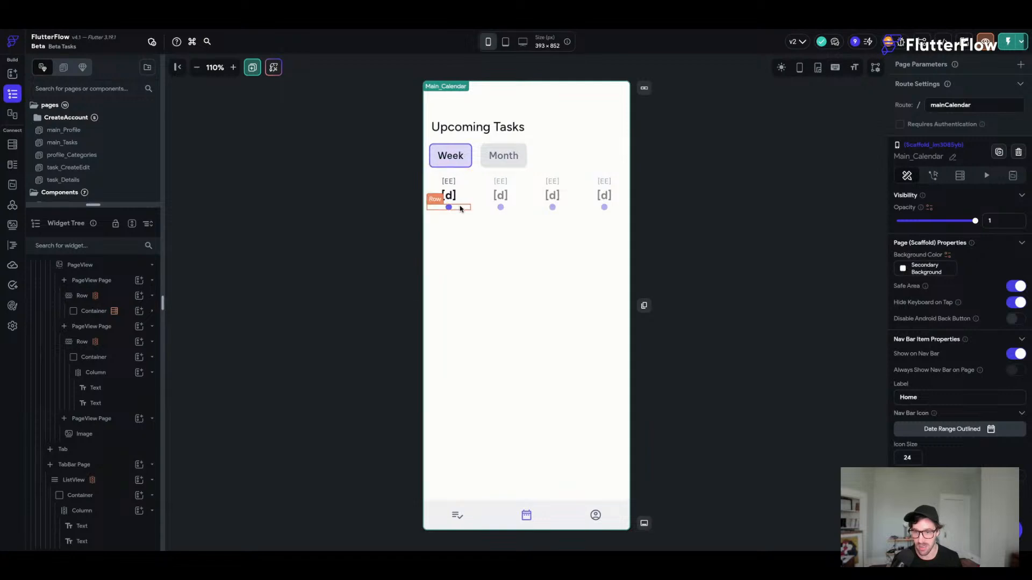
left_click(459, 209)
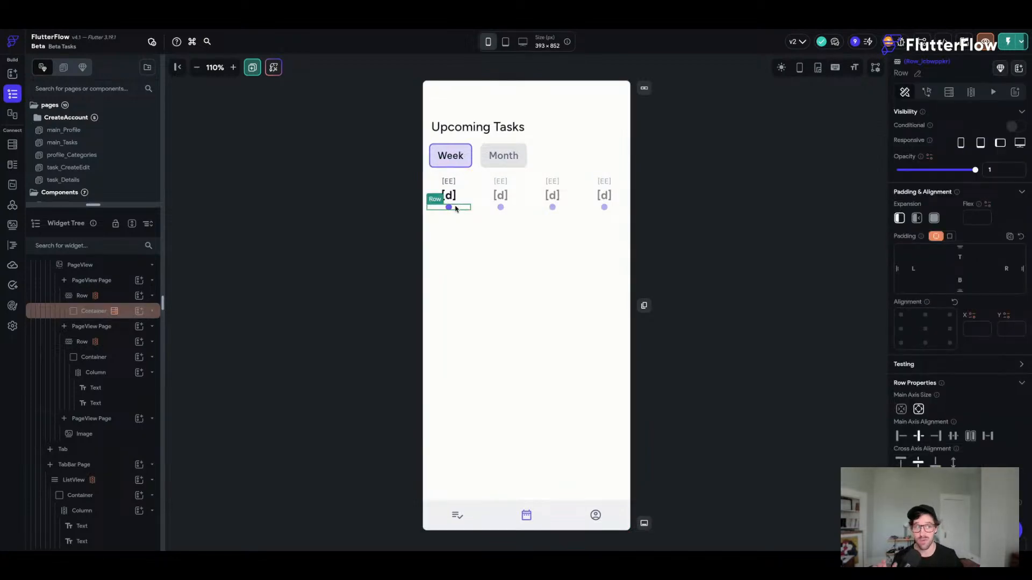
key("super+s")
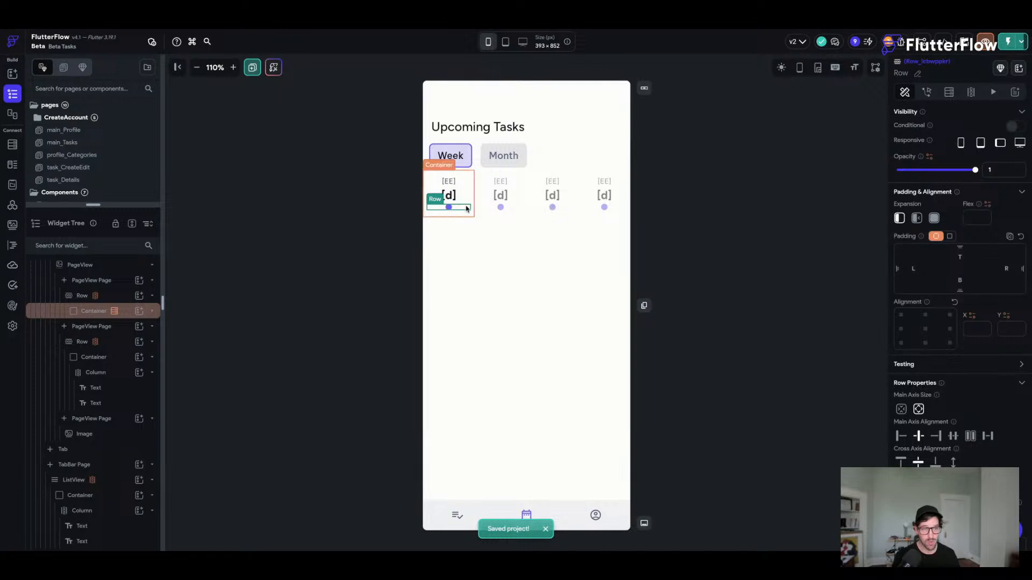
- Set the dot Container's diameter to 8 px and rename it event_1
left_click(449, 209)
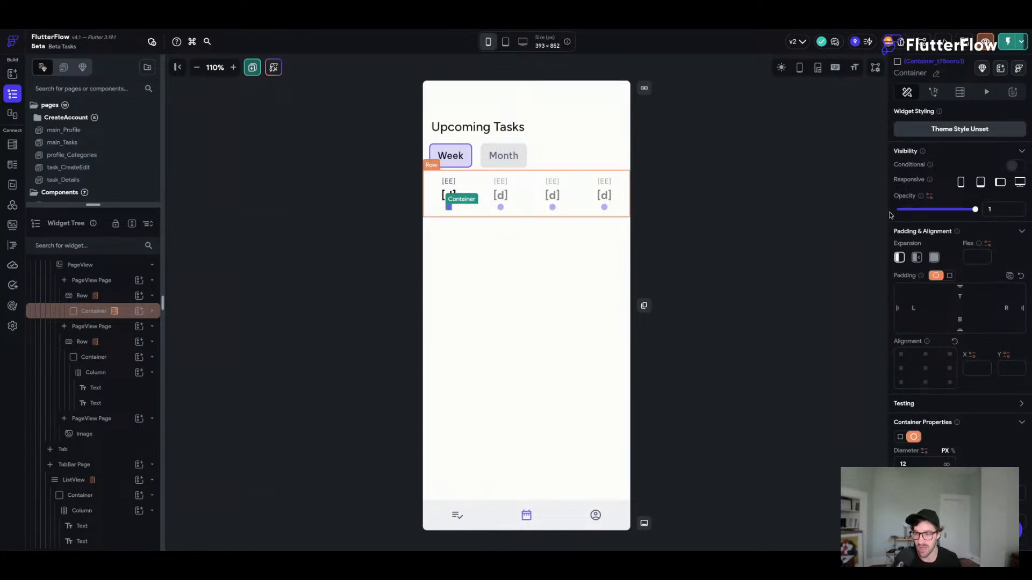
key("ctrl+s")
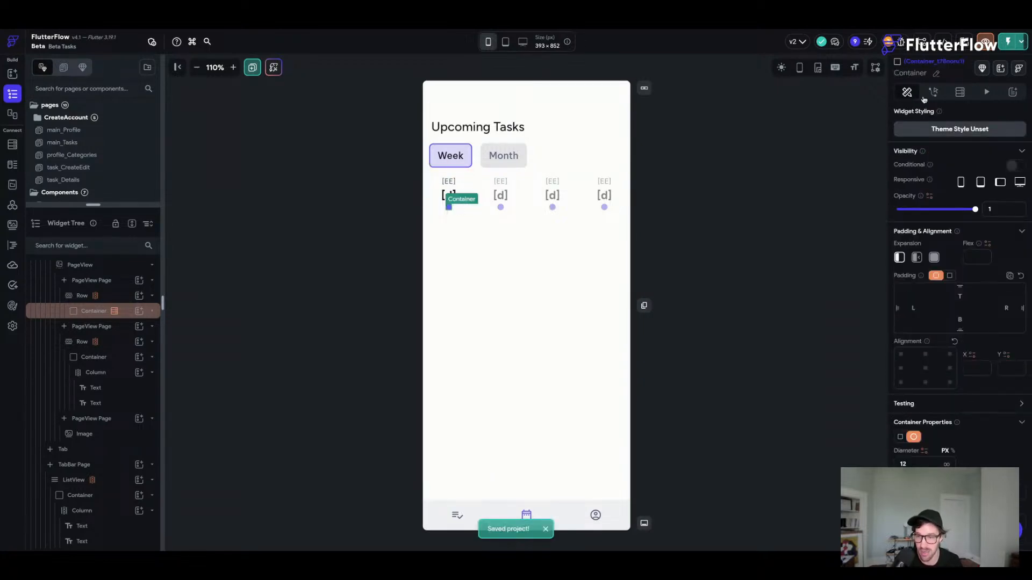
left_click(937, 75)
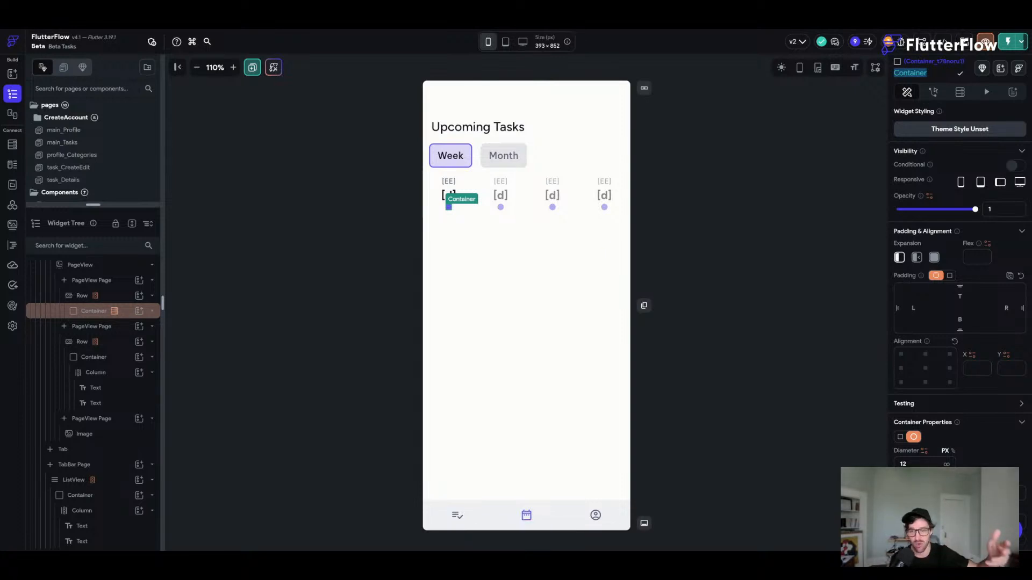
left_click(921, 463)
type("8")
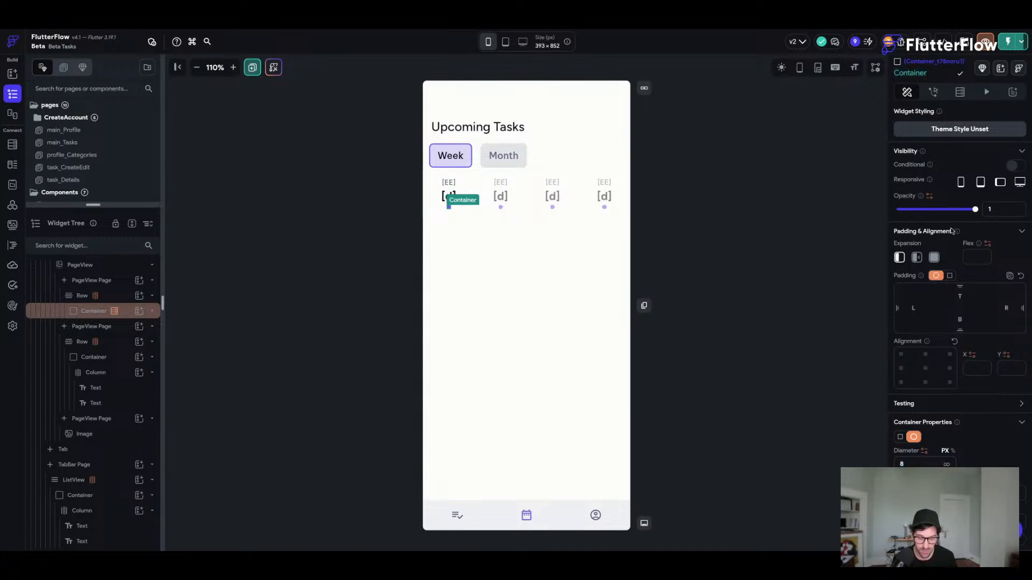
double_click(931, 73)
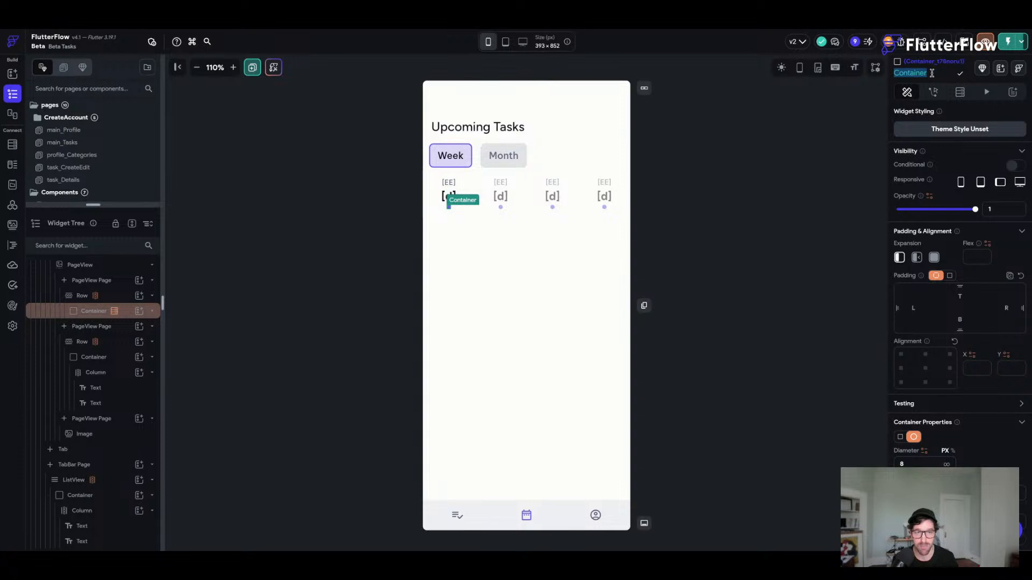
type("event_1")
key("Return")
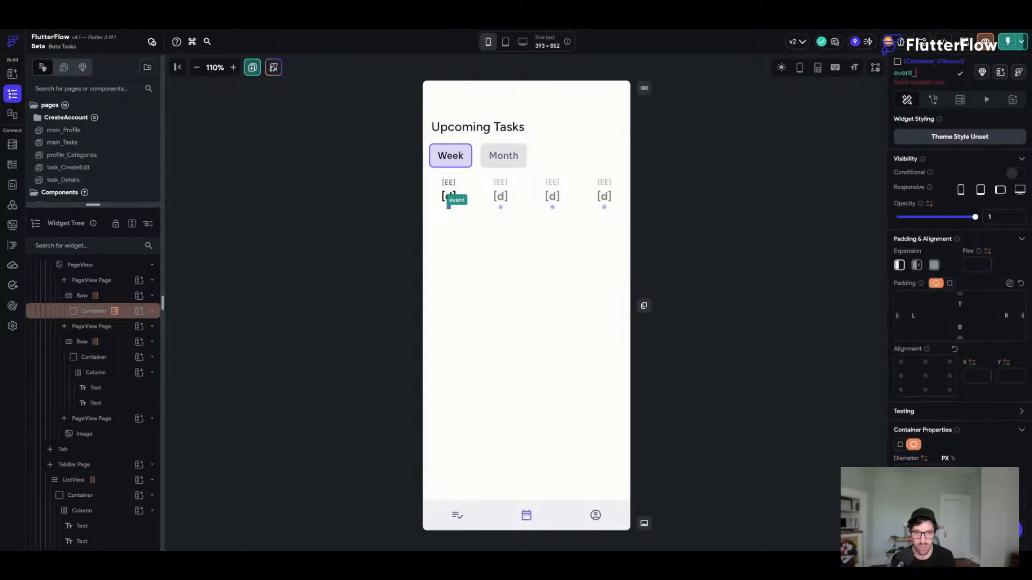
- Duplicate the event_1 dot within its Row and rename the copy event_2
left_click(457, 209)
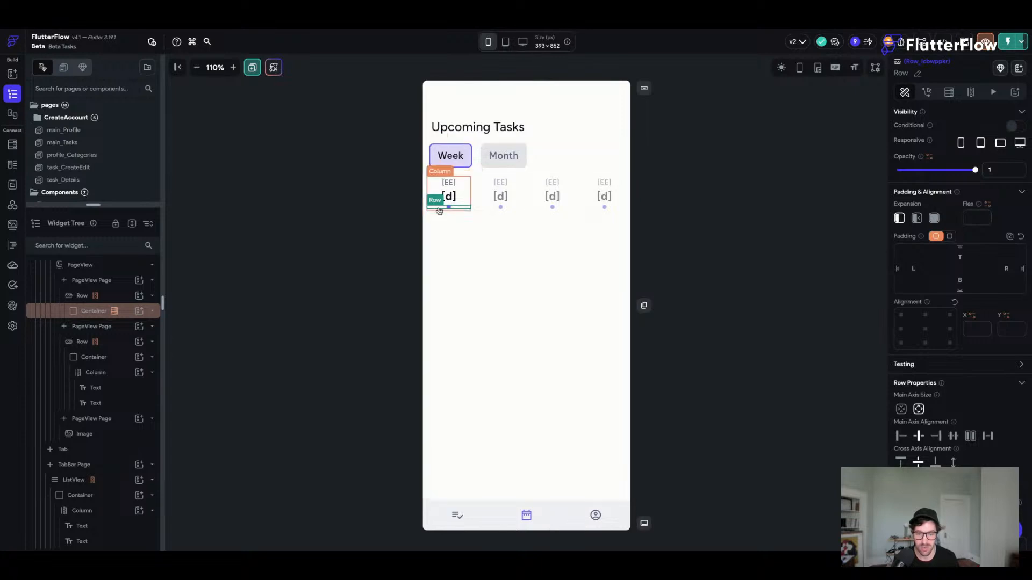
left_click(454, 211)
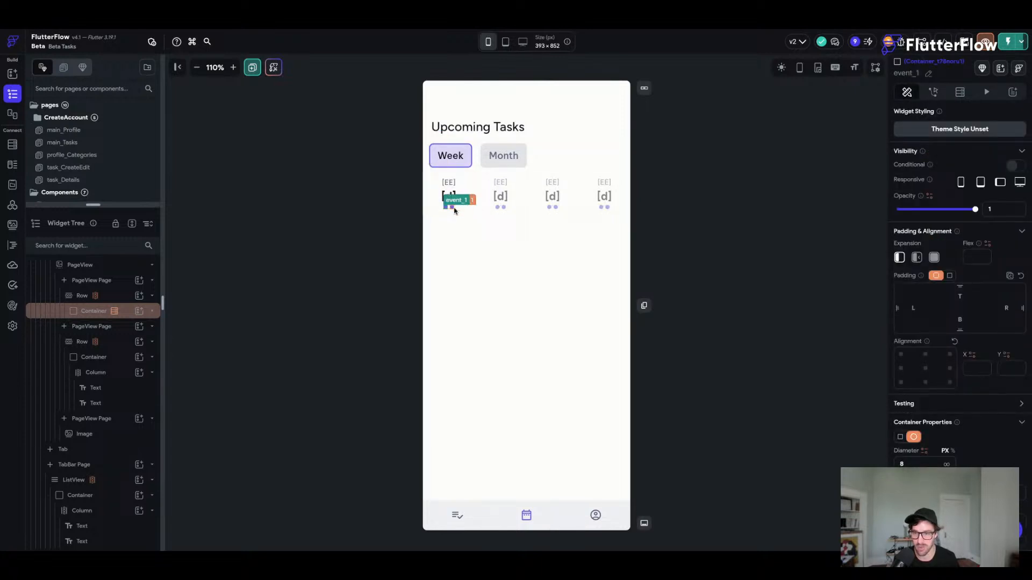
left_click(925, 74)
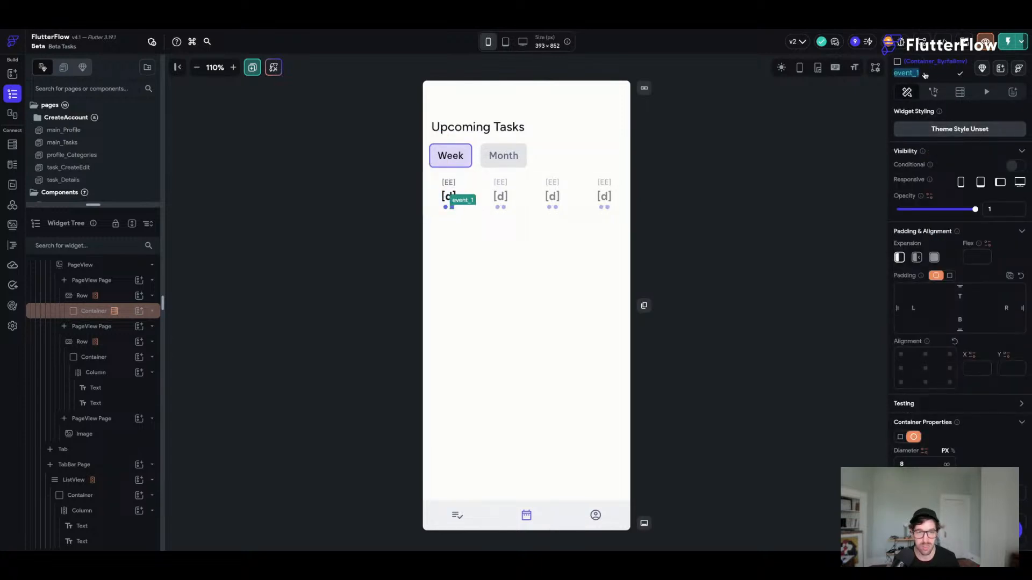
type("event_2")
key("Return")
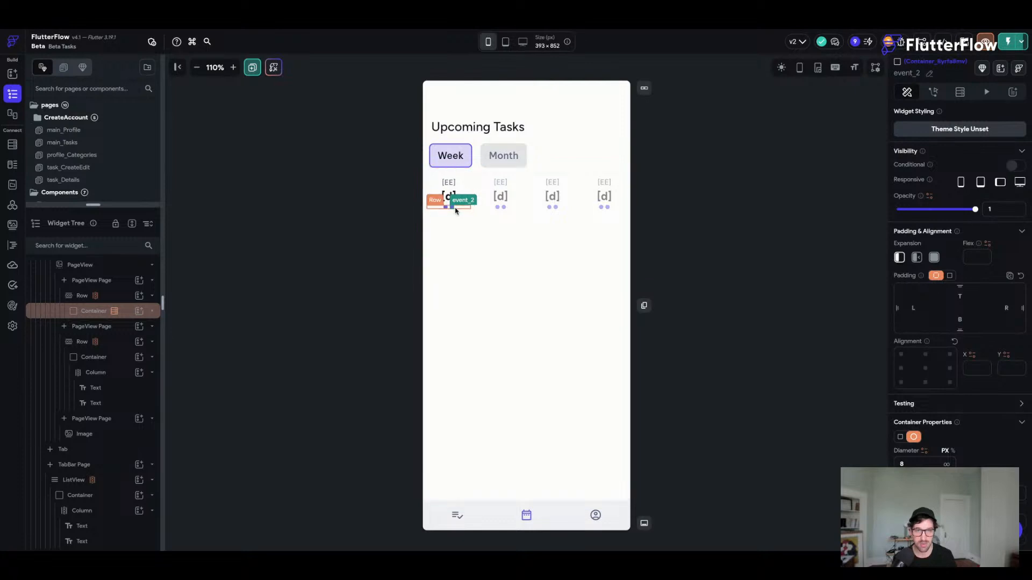
- Duplicate the event_2 dot, rename the copy event_3, and save the project
left_click(455, 210)
left_click(456, 208)
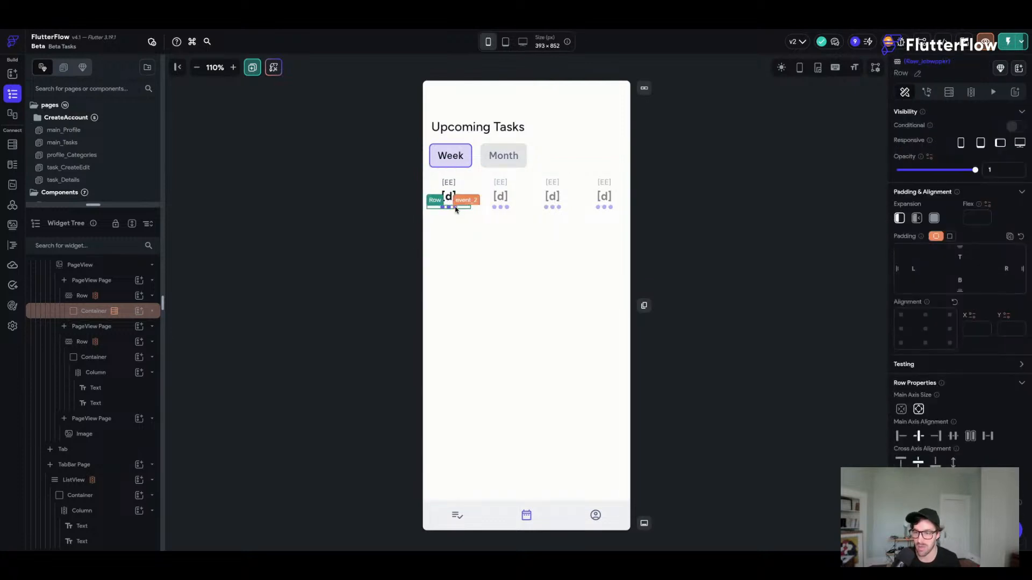
left_click(931, 74)
key("Right")
key("BackSpace")
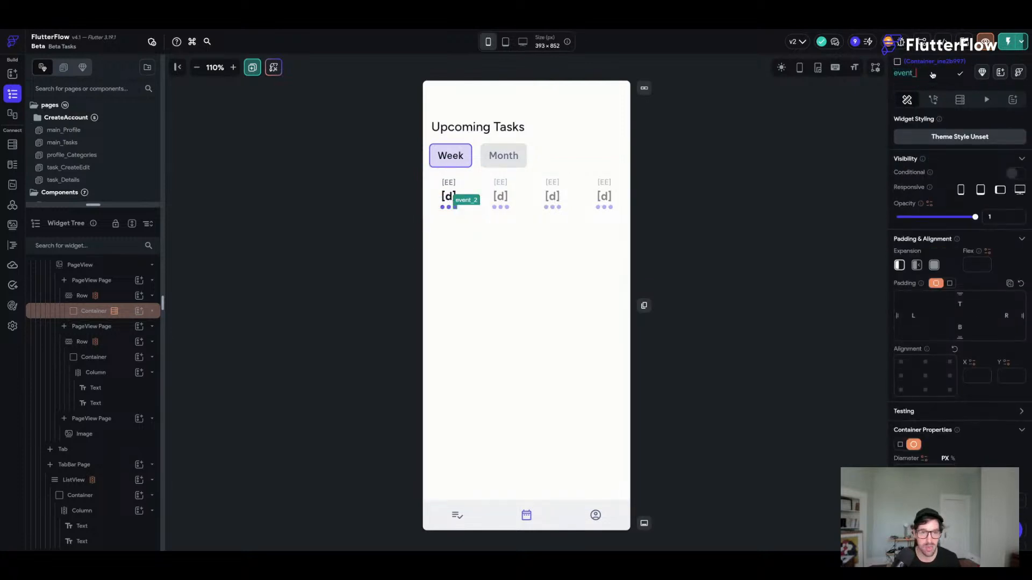
type("3")
key("Return")
left_click(707, 252)
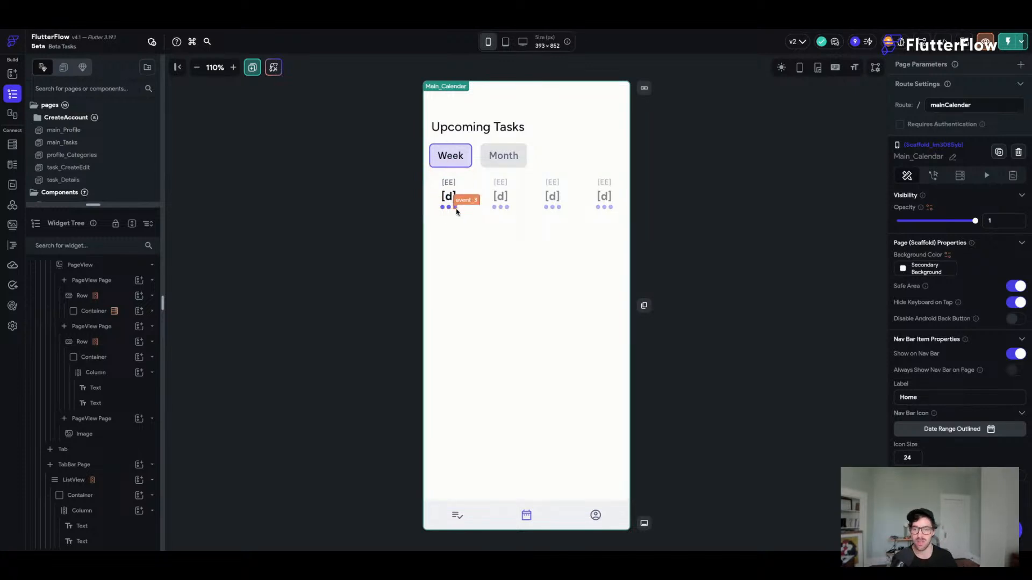
key("ctrl+s")
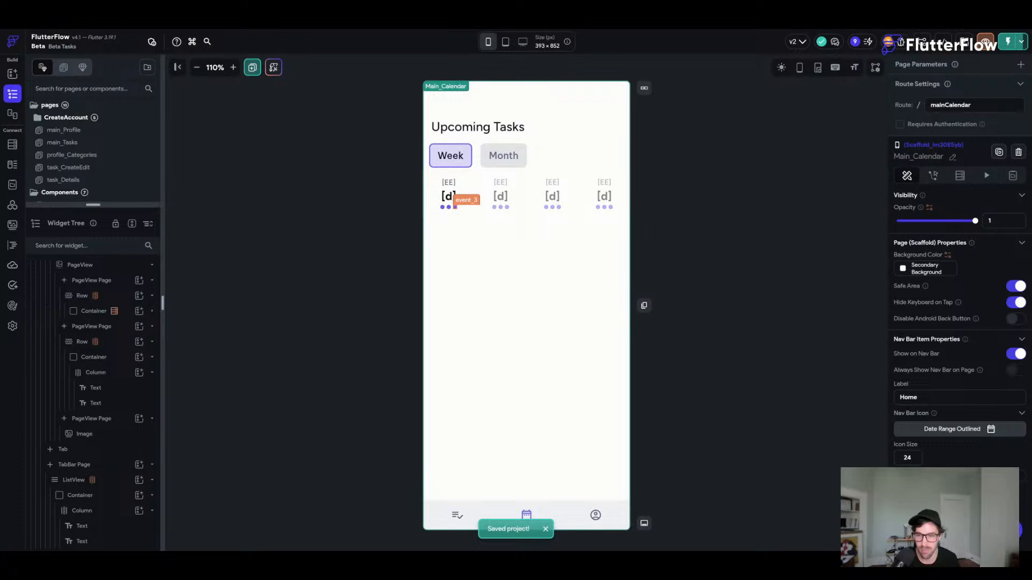
- Enable conditional visibility on the event_1 dot and use tasks Count as the condition's first value
left_click(442, 209)
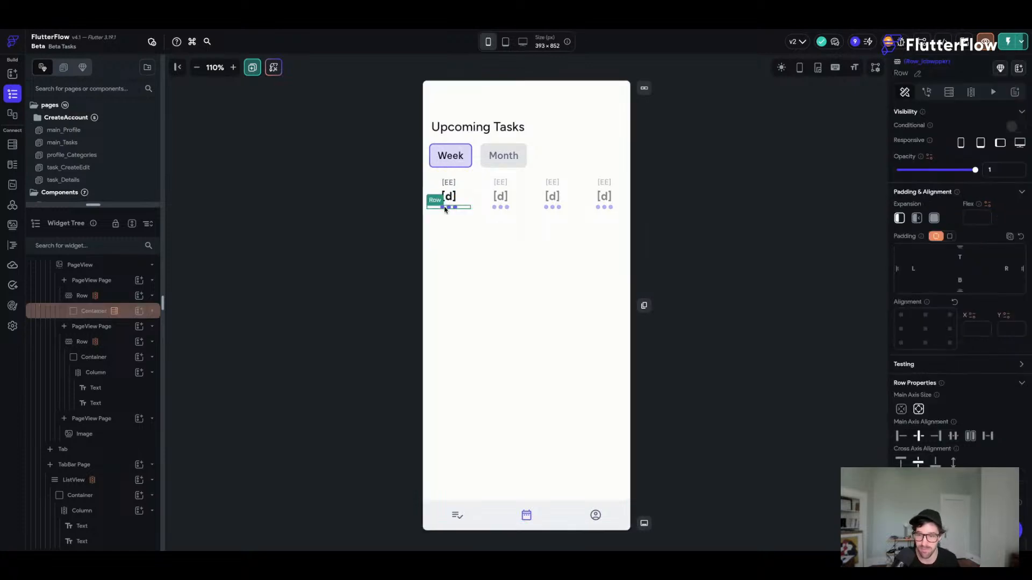
left_click(1012, 166)
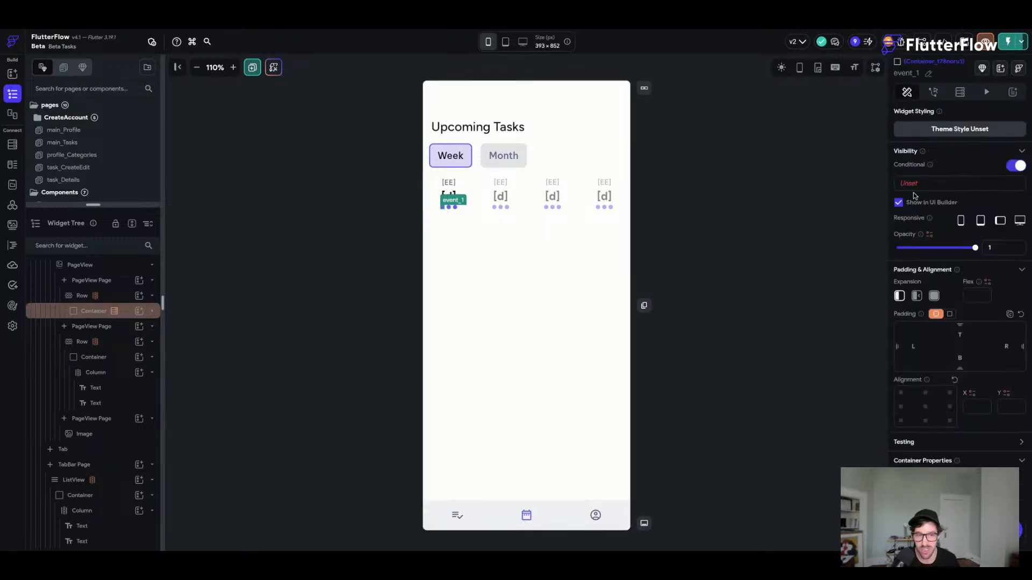
left_click(911, 184)
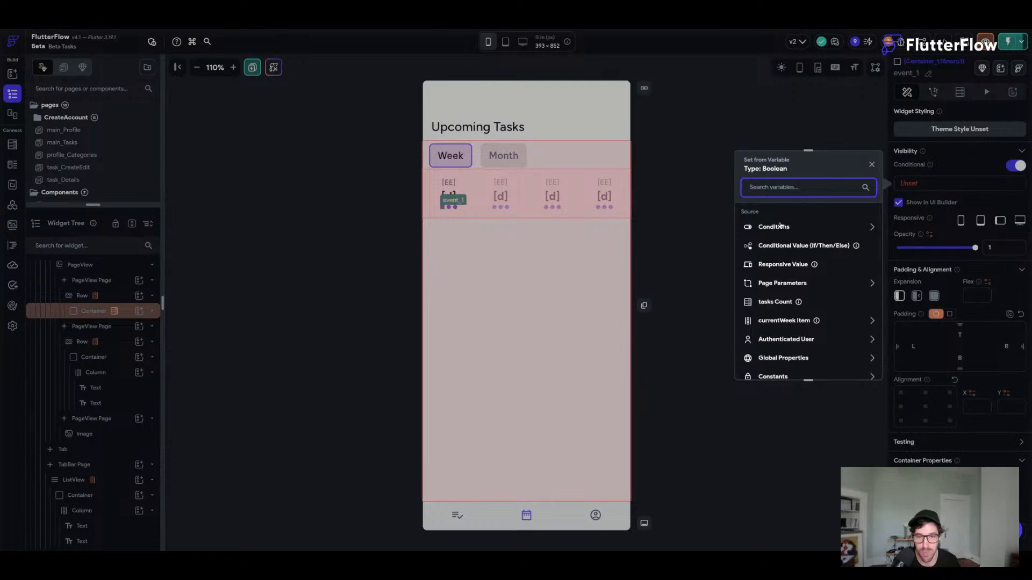
left_click(780, 226)
left_click(783, 259)
left_click(796, 242)
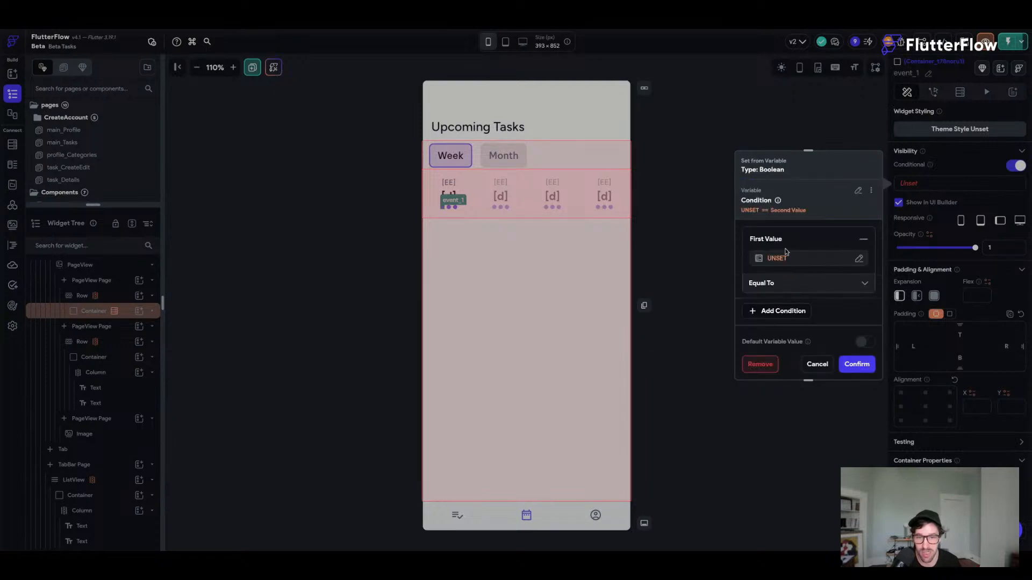
left_click(777, 260)
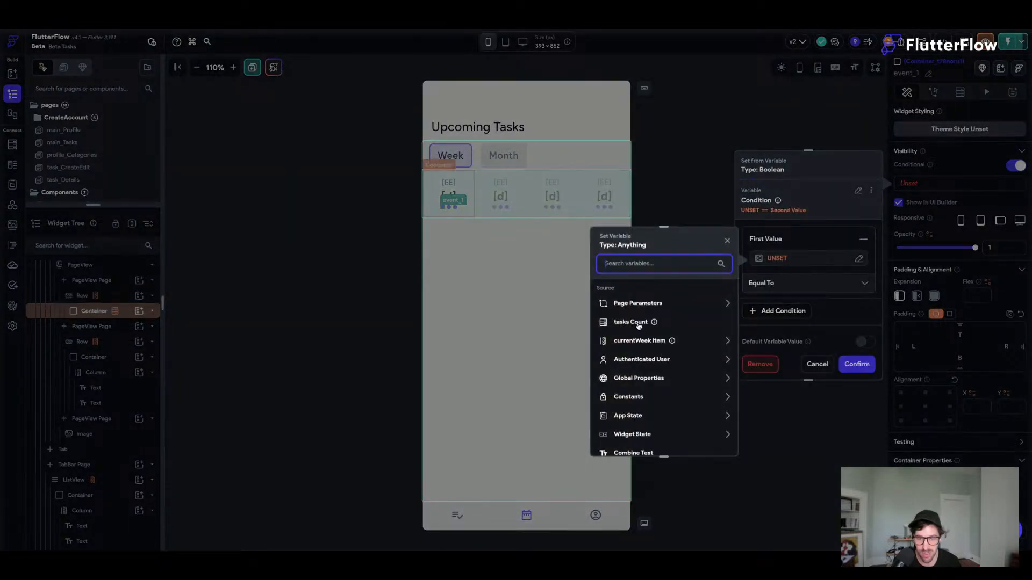
left_click(638, 326)
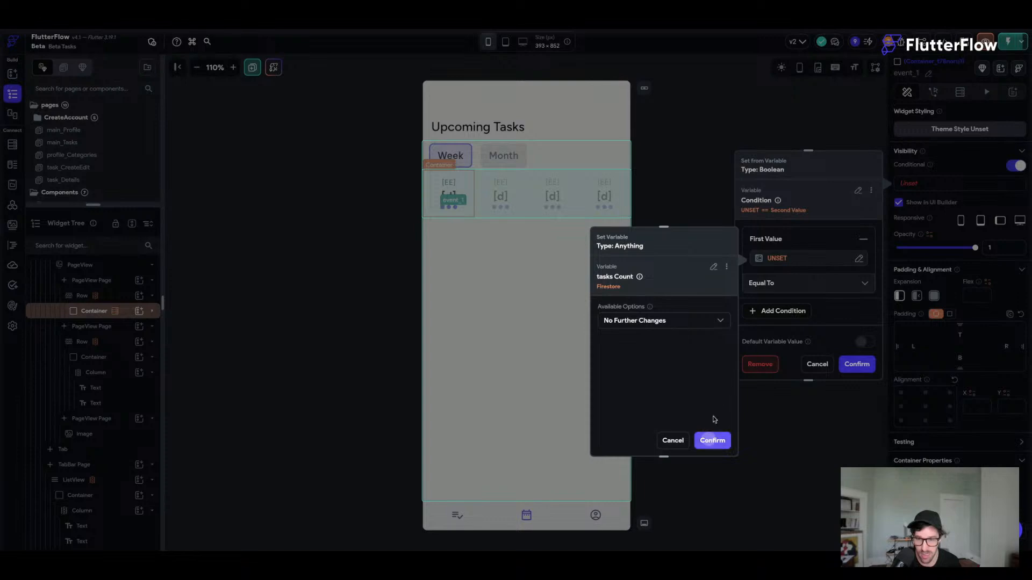
left_click(713, 439)
- Complete event_1's visibility condition with Greater Than Or Equal To and a second value of 1
left_click(777, 285)
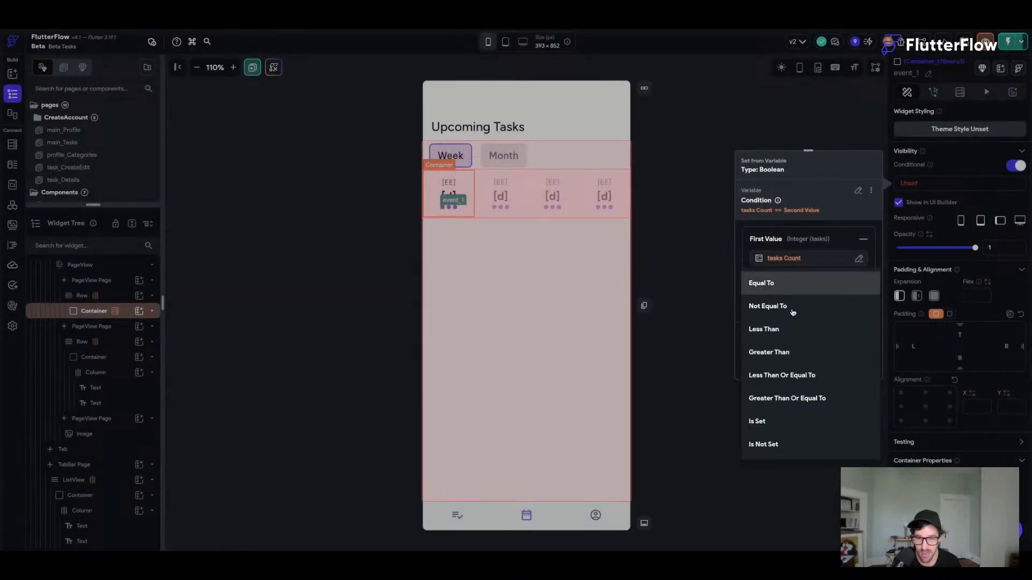
left_click(799, 398)
left_click(803, 307)
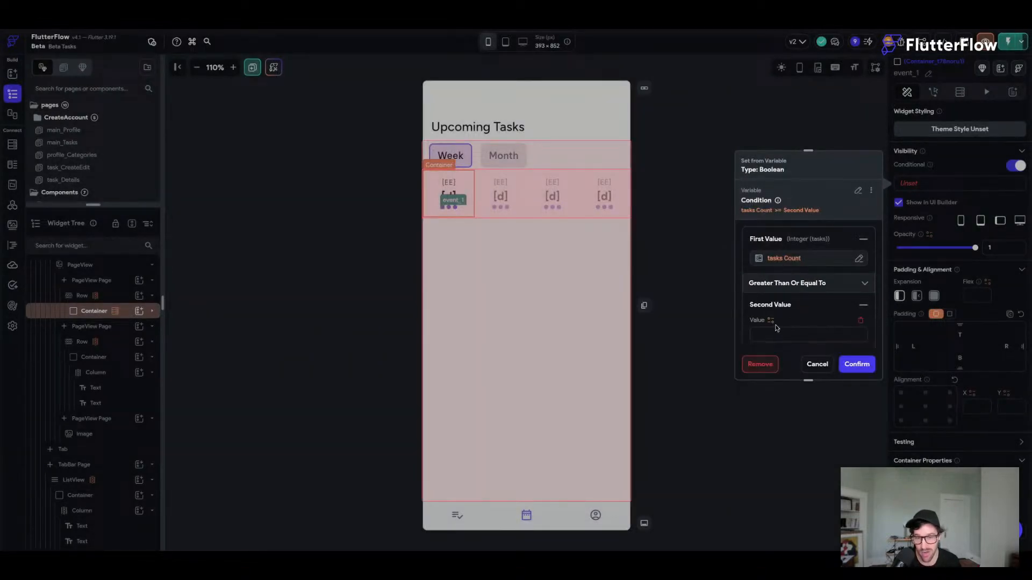
left_click(767, 334)
type("1")
left_click(856, 363)
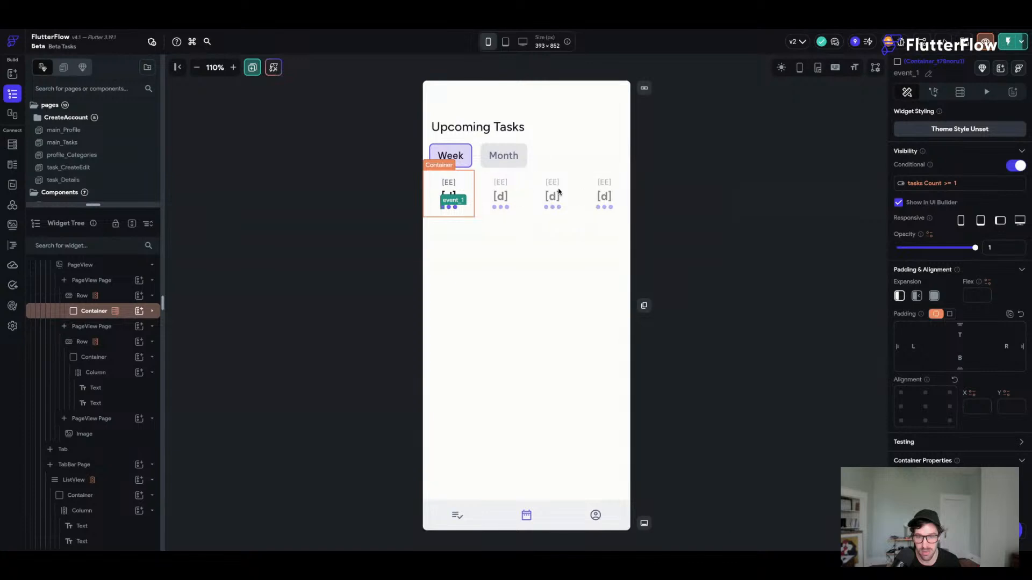
- Copy event_1's visibility condition to the event_2 dot and set its second value to 2
left_click(958, 186)
left_click(868, 191)
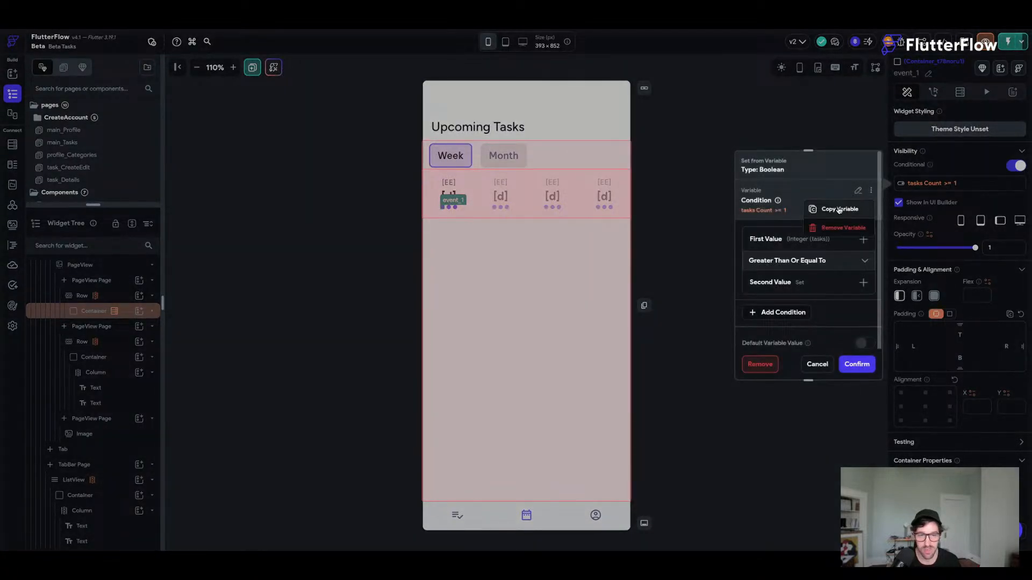
left_click(836, 209)
left_click(446, 207)
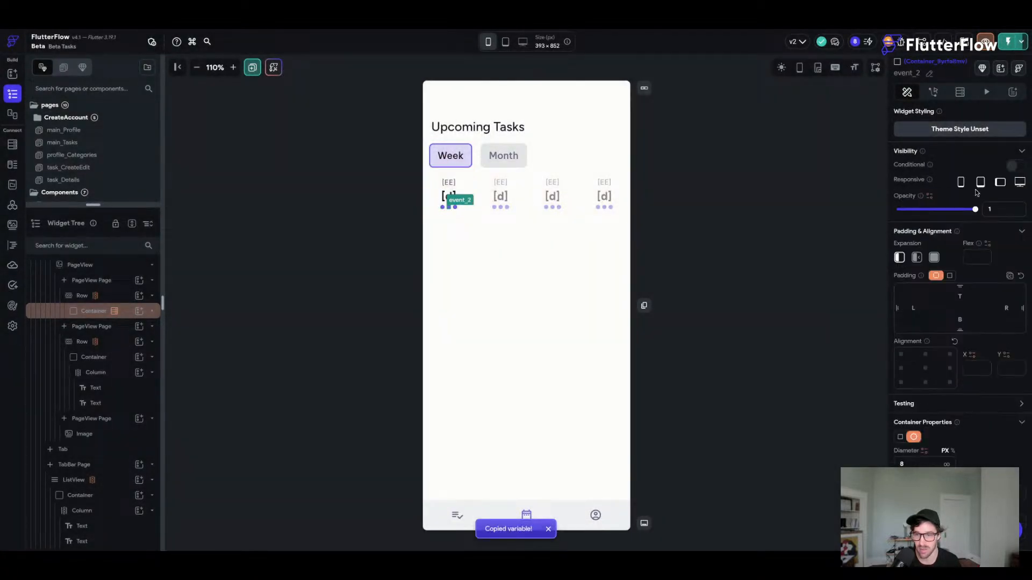
left_click(1015, 166)
left_click(917, 184)
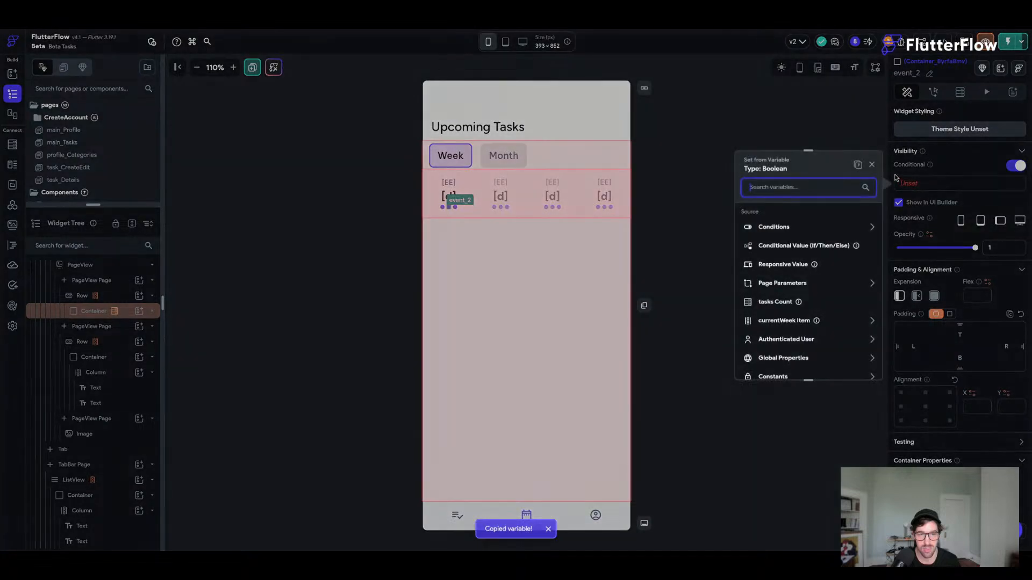
left_click(860, 172)
left_click(801, 293)
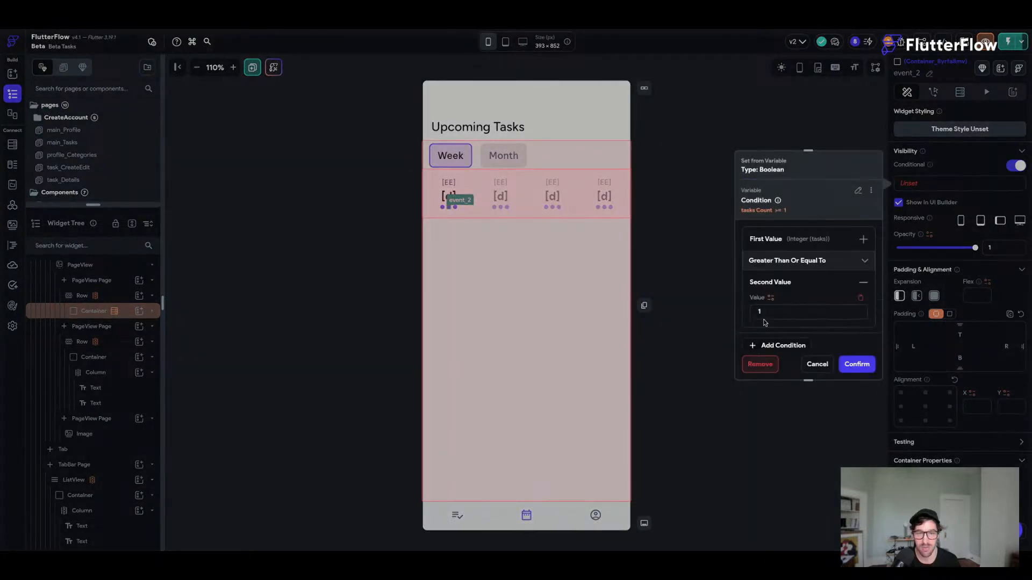
key("BackSpace")
type("2")
left_click(856, 365)
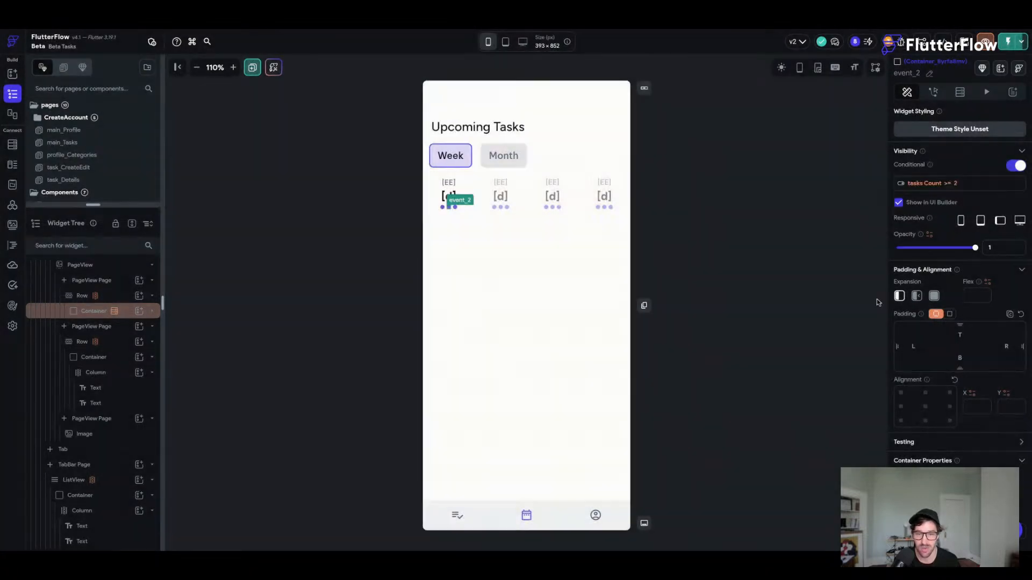
- Apply the copied visibility condition to the event_3 dot with a second value of 3, and save the project
left_click(457, 209)
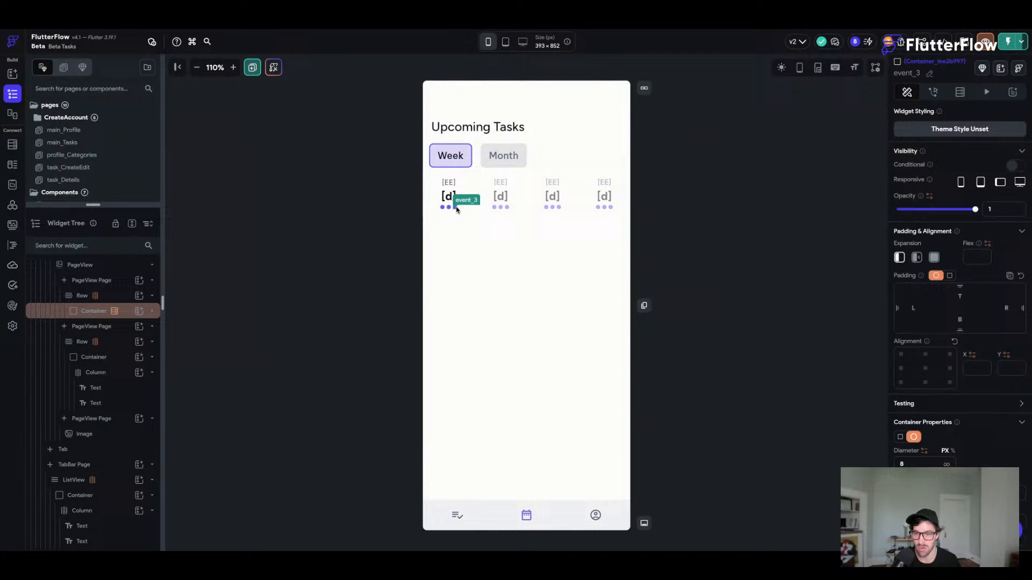
left_click(1017, 169)
left_click(903, 185)
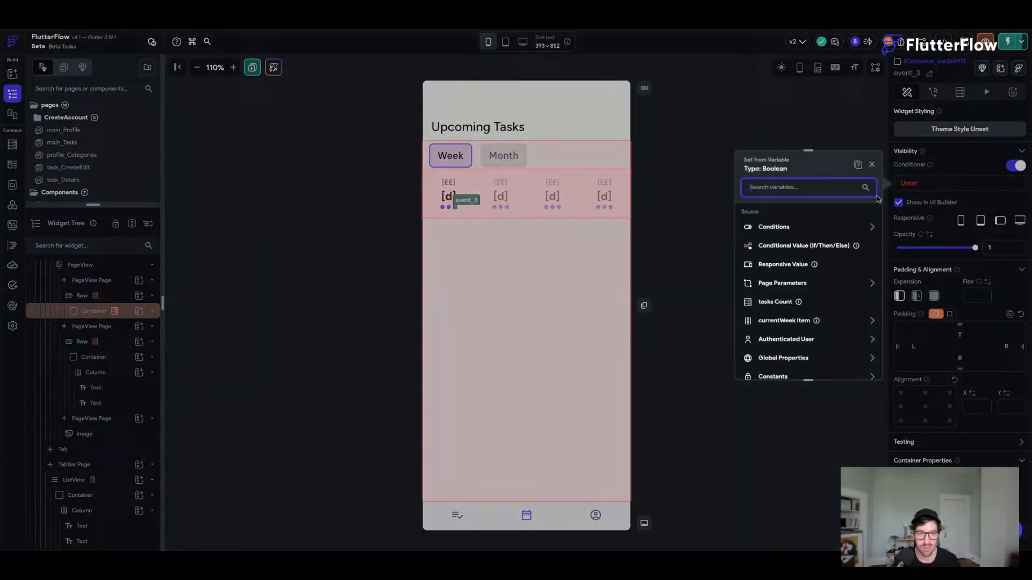
left_click(858, 166)
left_click(800, 286)
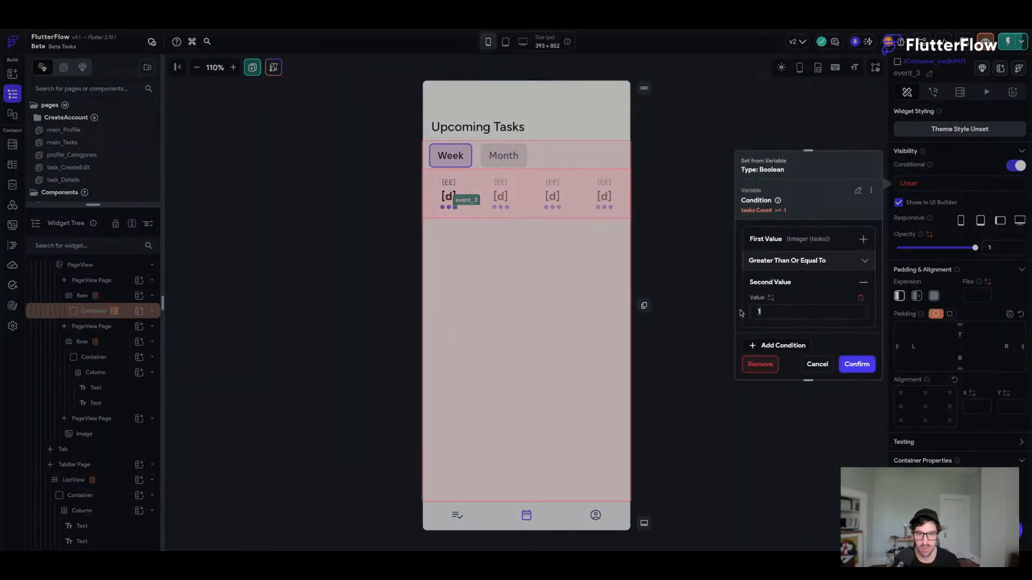
key("BackSpace")
type("3")
left_click(856, 364)
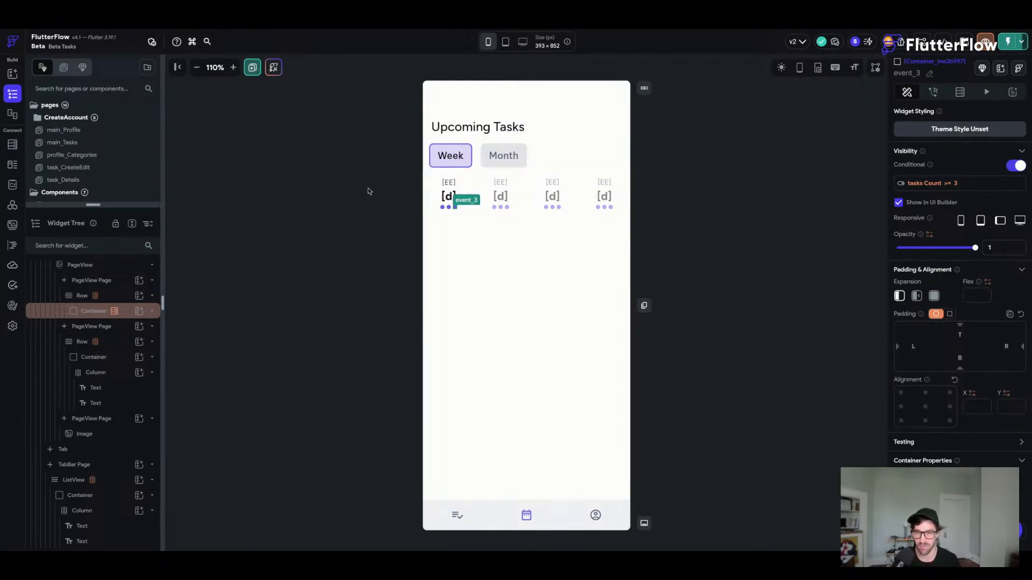
left_click(371, 192)
key("ctrl+s")
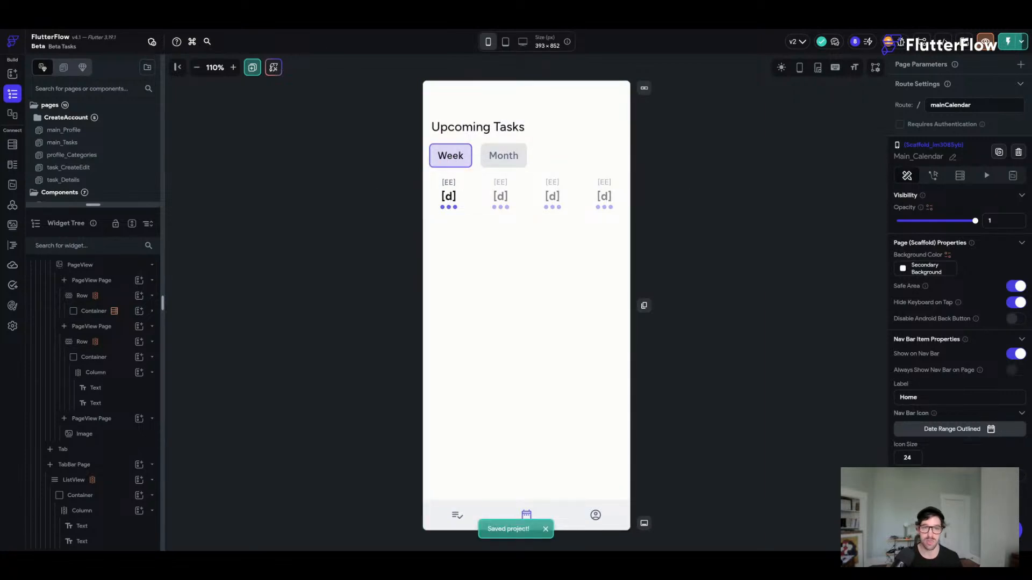
- Switch to the running test app and examine the calendar's week view and the "Really awesome task!" details and edit options
key("ctrl+Tab")
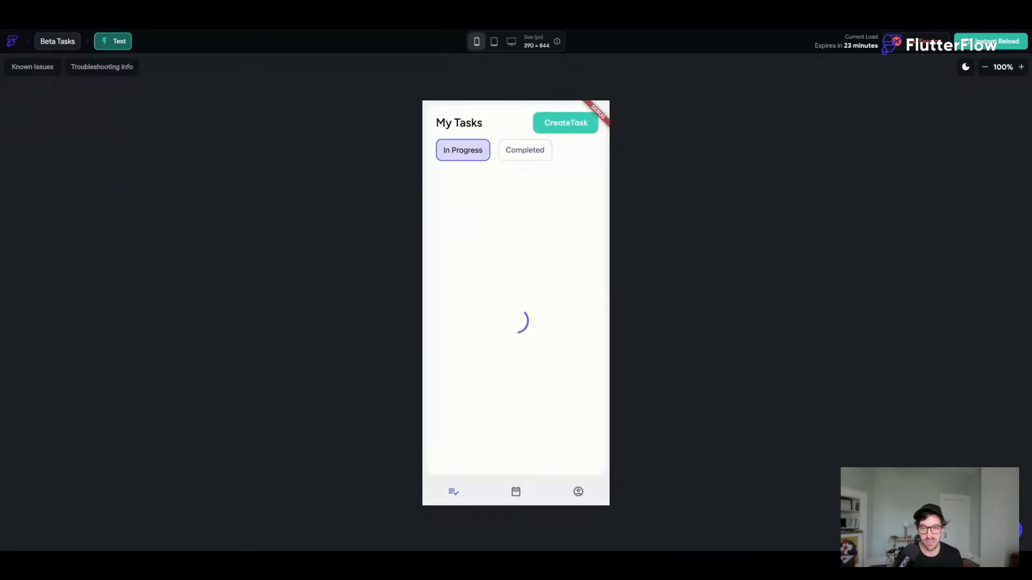
left_click(516, 493)
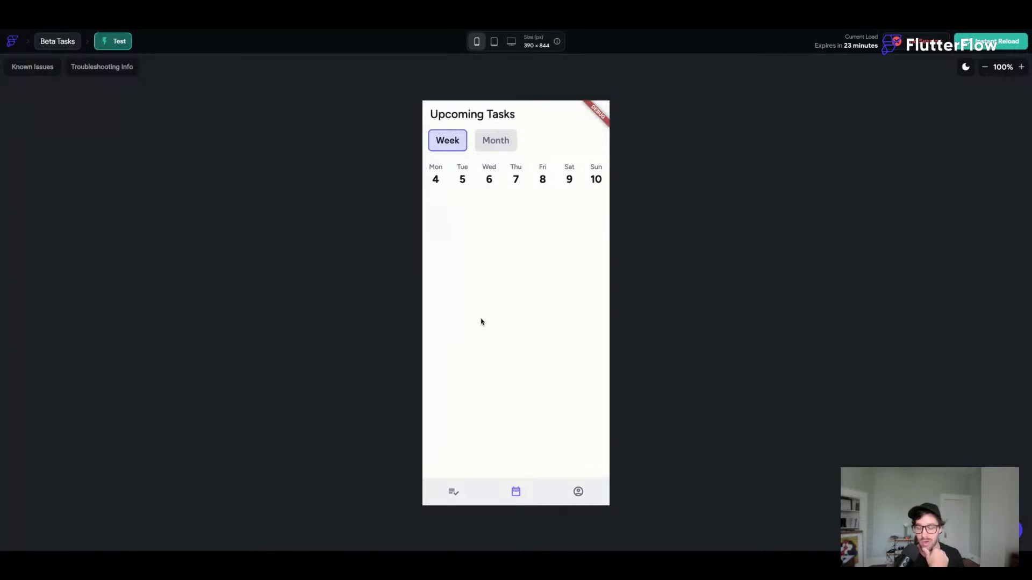
left_click(454, 491)
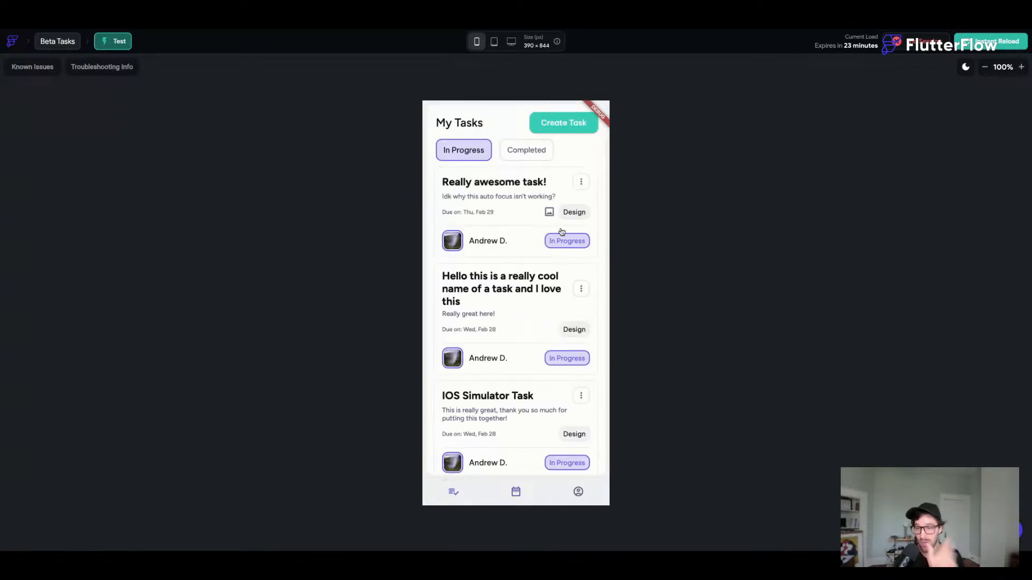
left_click(507, 217)
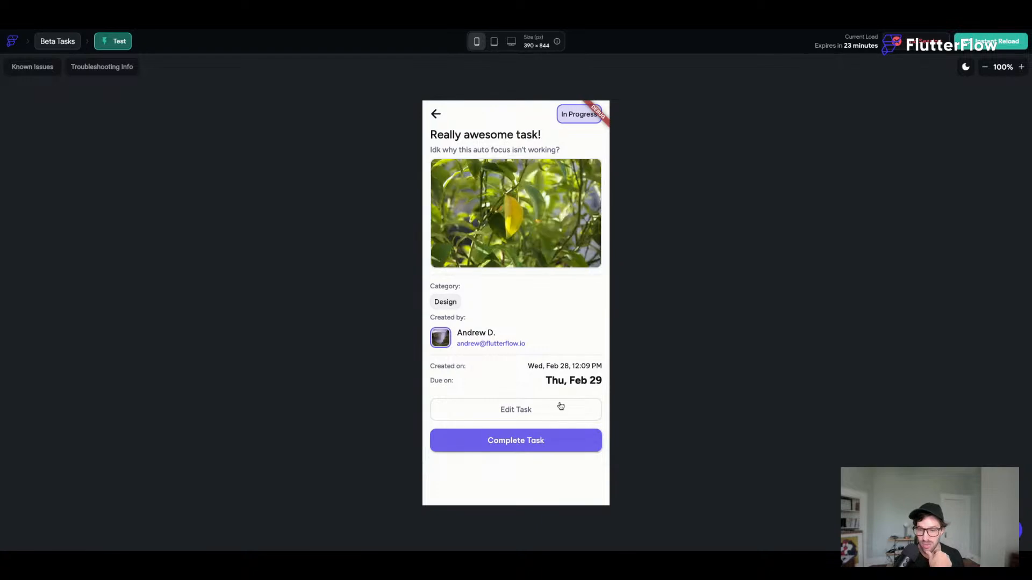
left_click(534, 417)
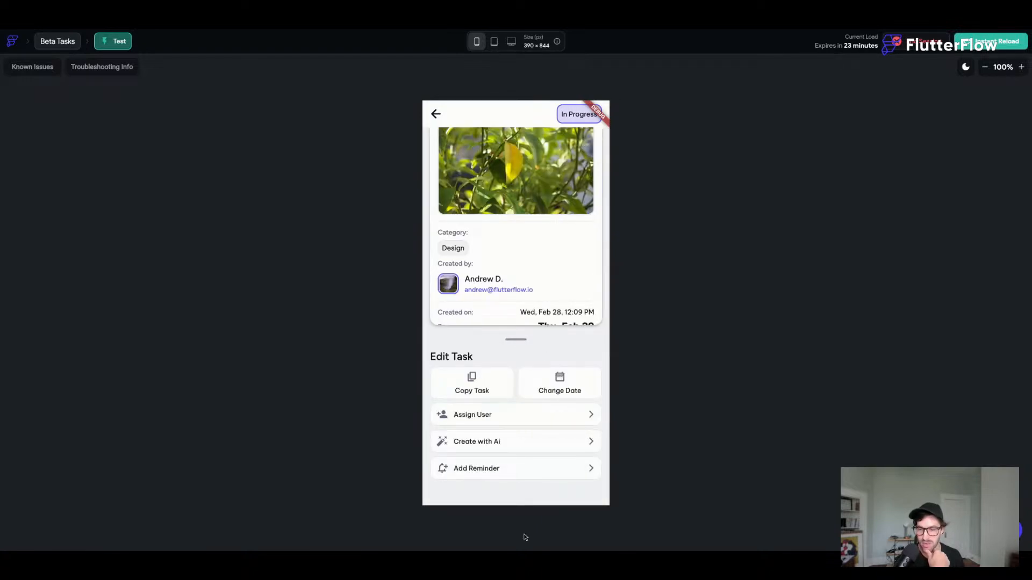
left_click_drag(516, 340, 524, 419)
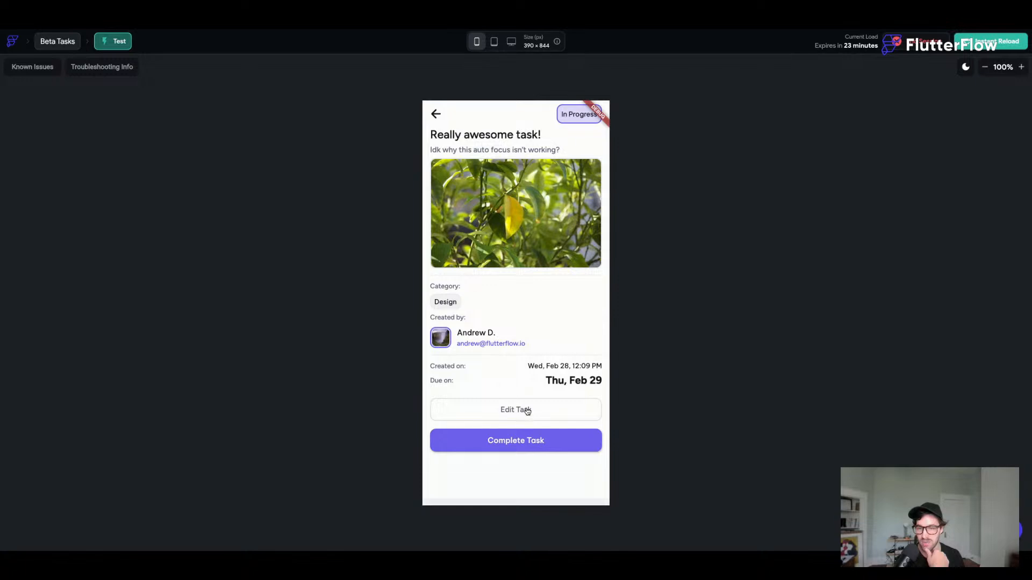
left_click(525, 410)
left_click(519, 342)
left_click(436, 114)
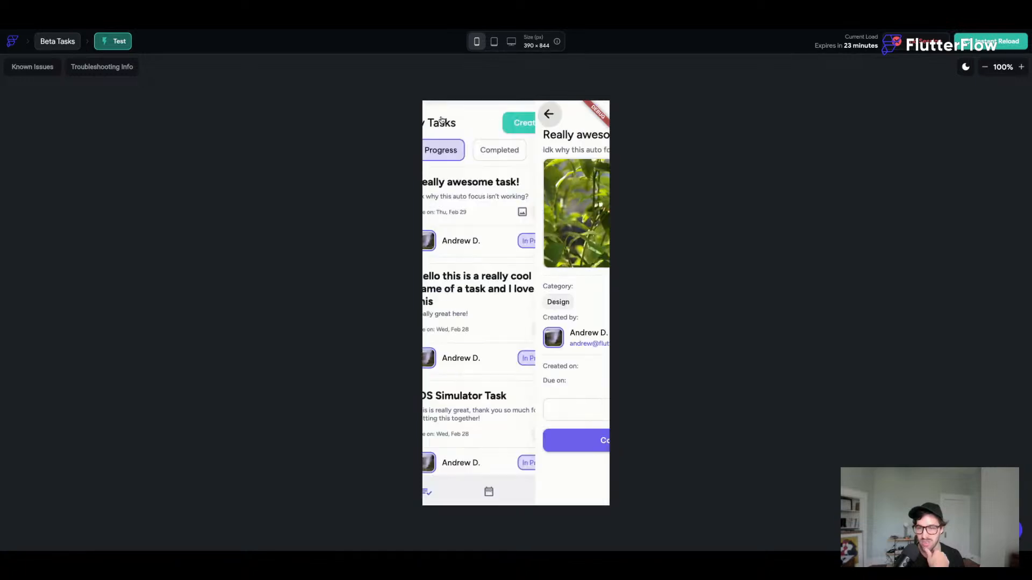
- Start a new task named "New Livestream Task" with the description "This is great."
left_click(573, 123)
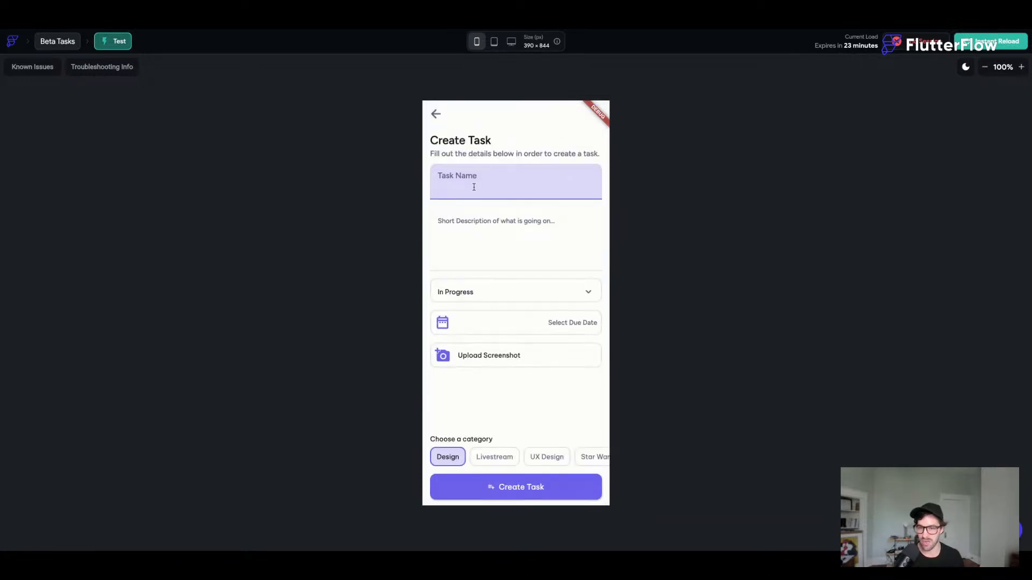
type("New Livest")
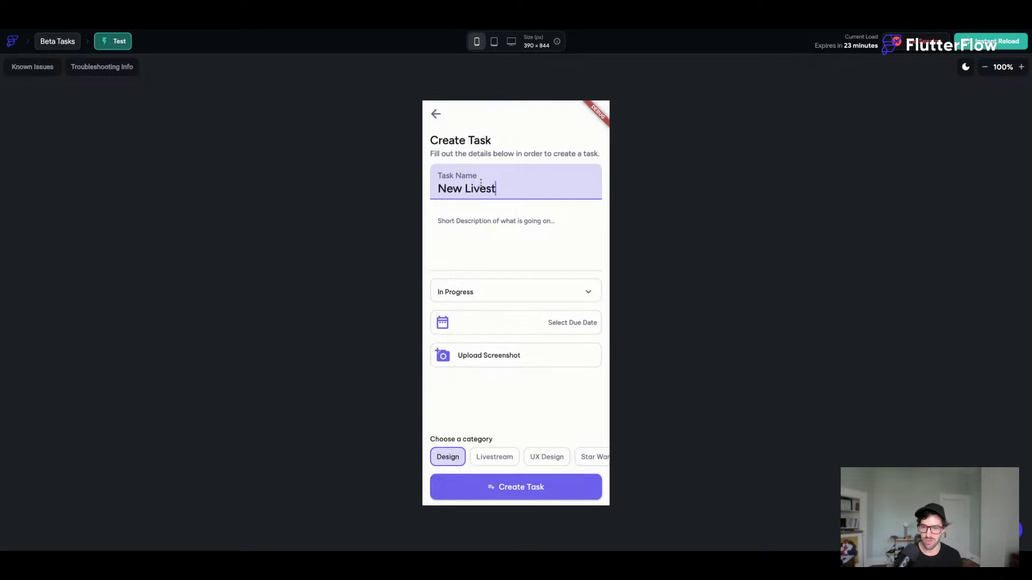
type("ream Task")
key("Tab")
type("This is")
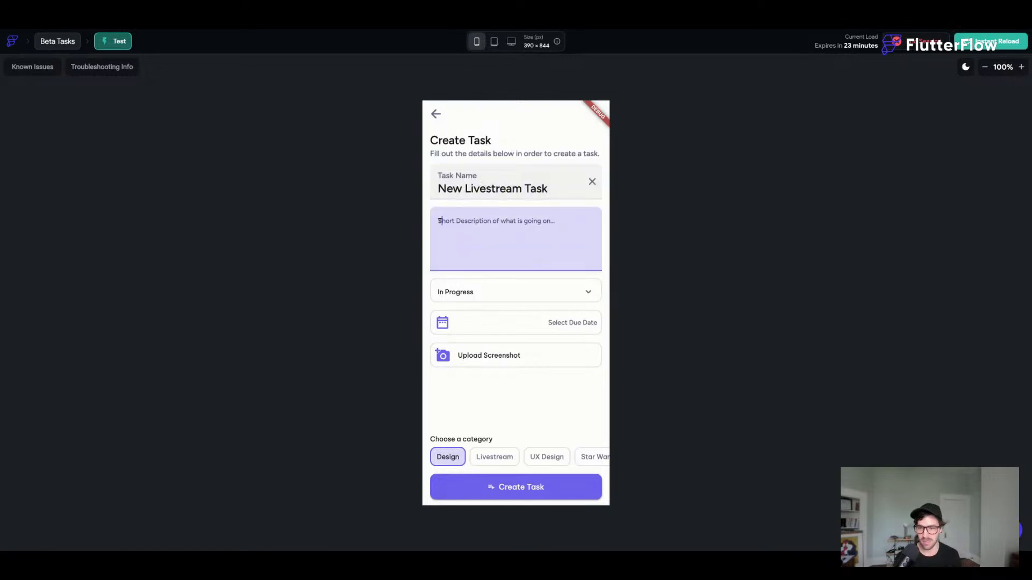
type(" great.")
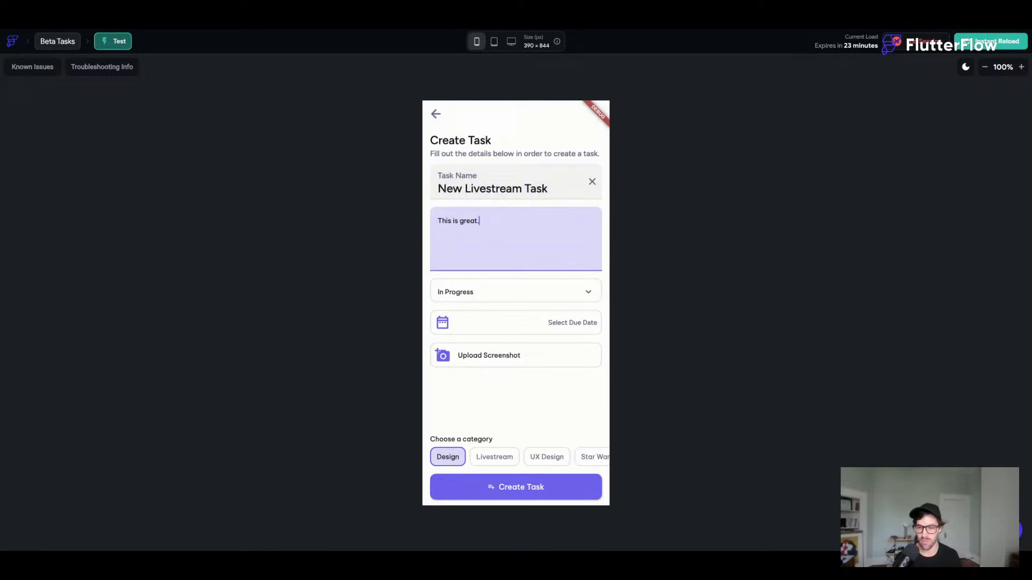
- Create the task with due date Fri, Mar 8 and the Livestream category, and check the calendar's week view for it
left_click(586, 329)
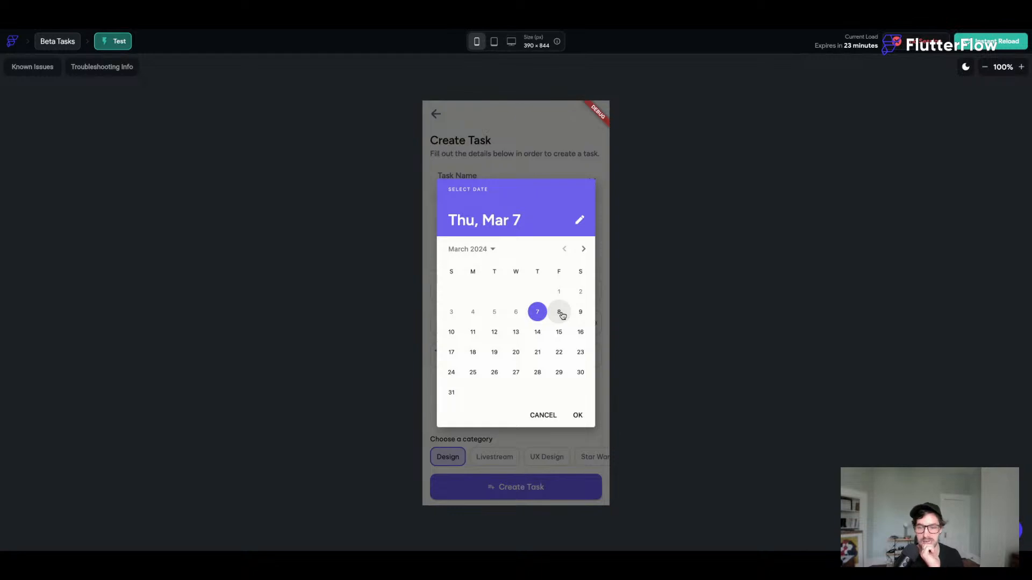
left_click(560, 312)
left_click(577, 416)
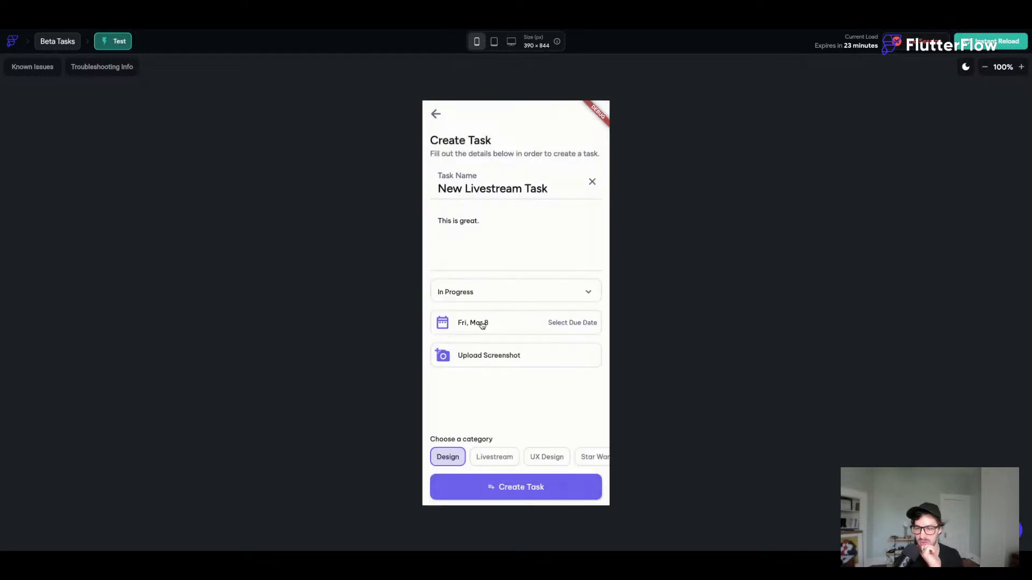
left_click(497, 457)
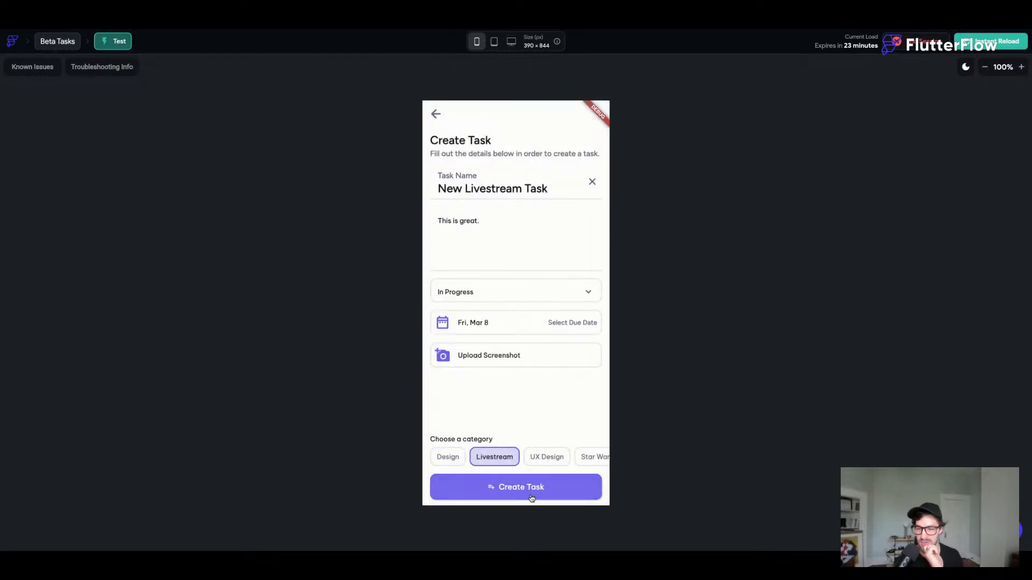
left_click(531, 498)
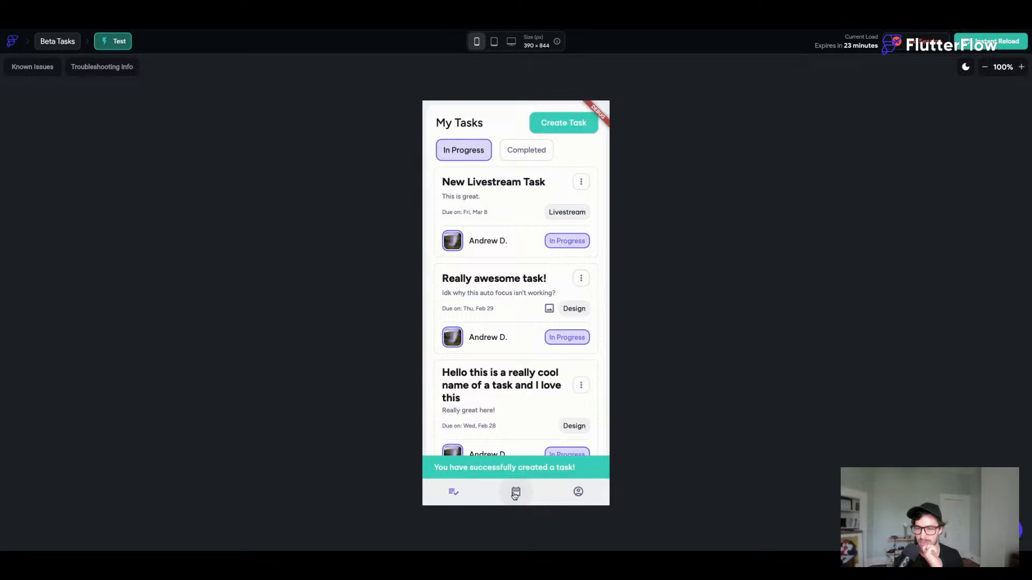
left_click(515, 494)
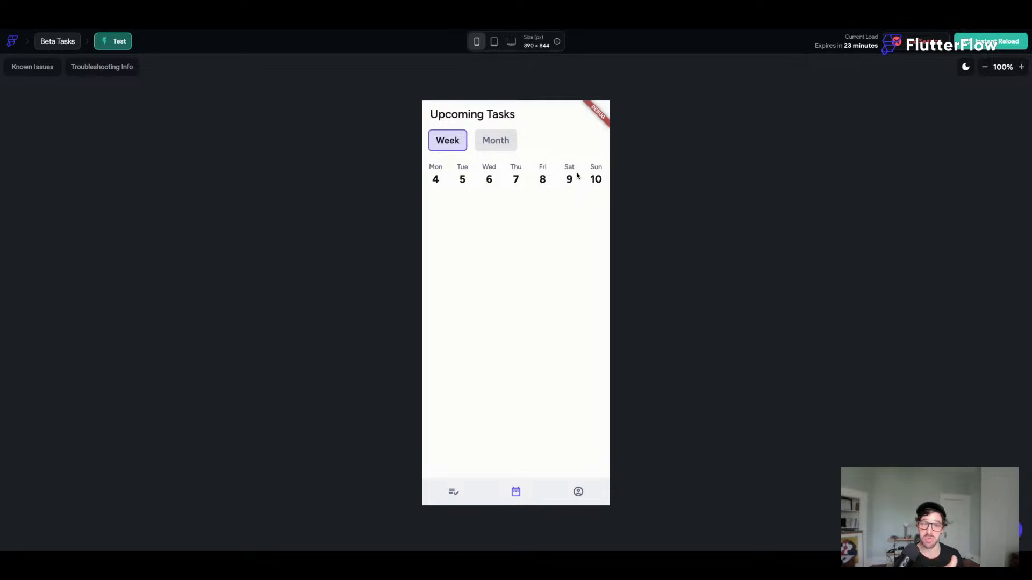
- Instant-reload the test app and check the calendar's week and month views for the task due Fri, Mar 8, and return to My Tasks
left_click(990, 42)
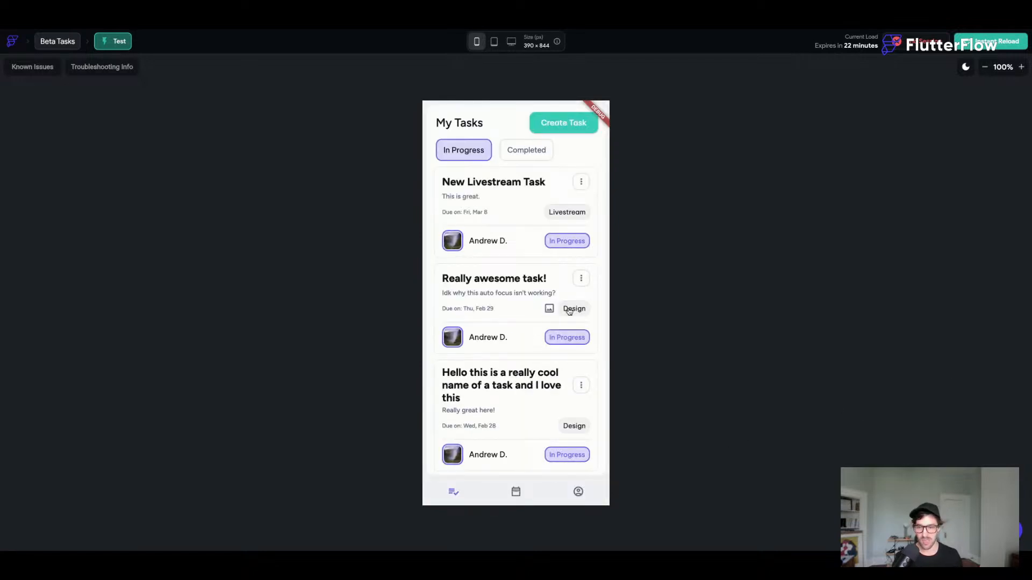
left_click(515, 491)
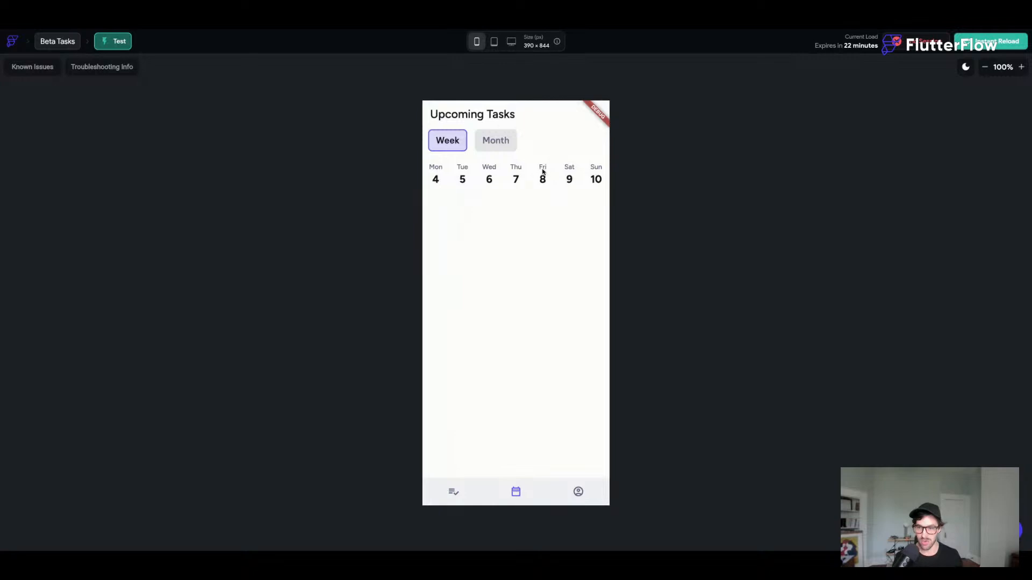
mouse_move(542, 173)
left_mouse_down()
mouse_move(444, 177)
mouse_move(543, 175)
left_mouse_up()
left_click(497, 141)
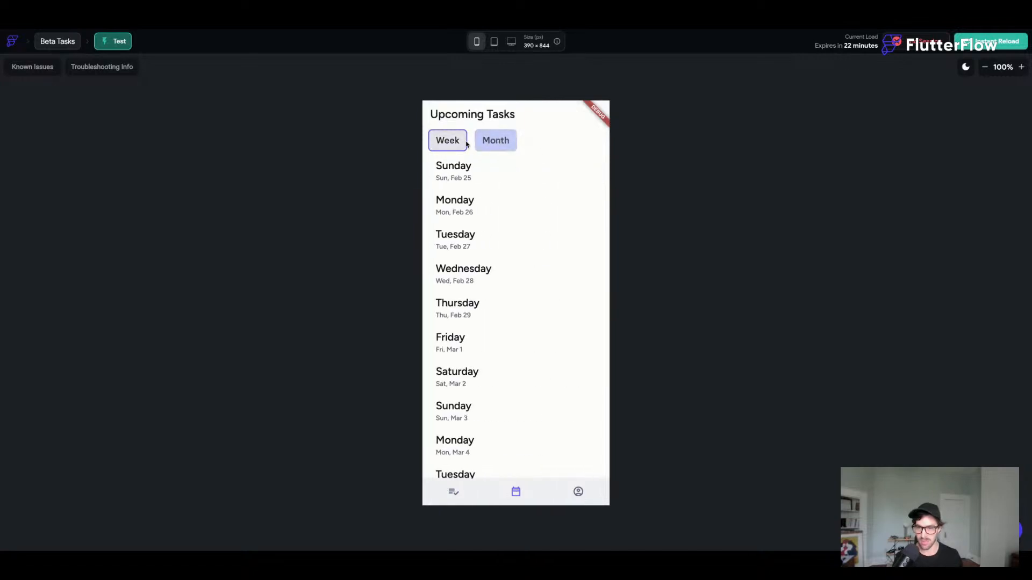
left_click(454, 142)
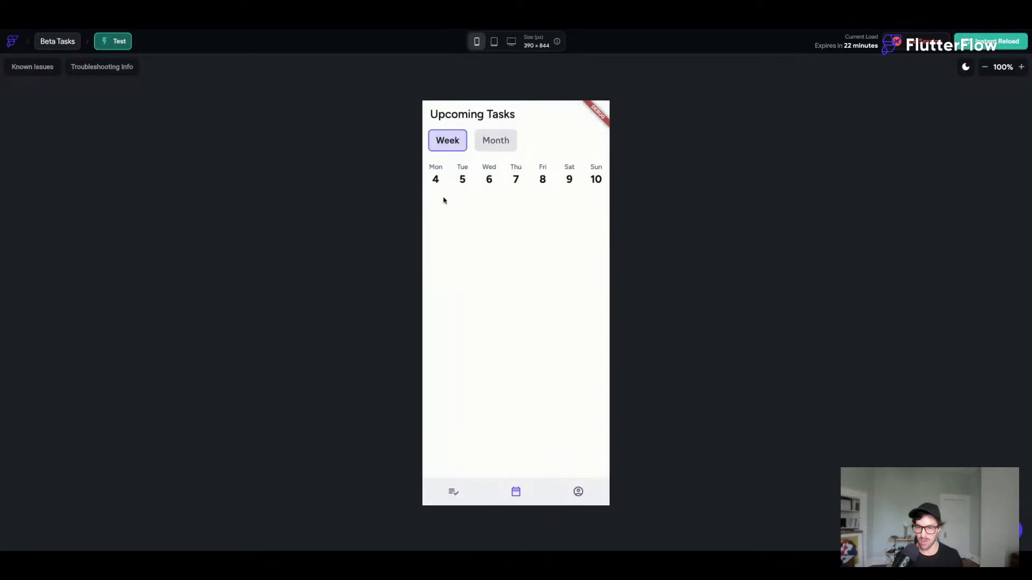
left_click(453, 492)
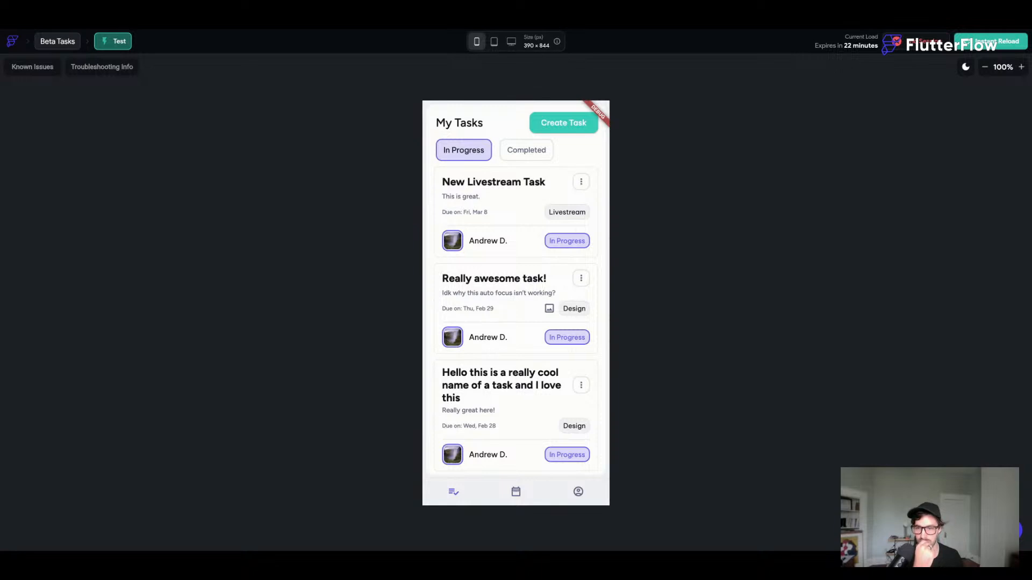
- Switch back to the Main_Calendar builder and examine the event_1 dot's visibility condition, including its operator and second value
key("ctrl+shift+Tab")
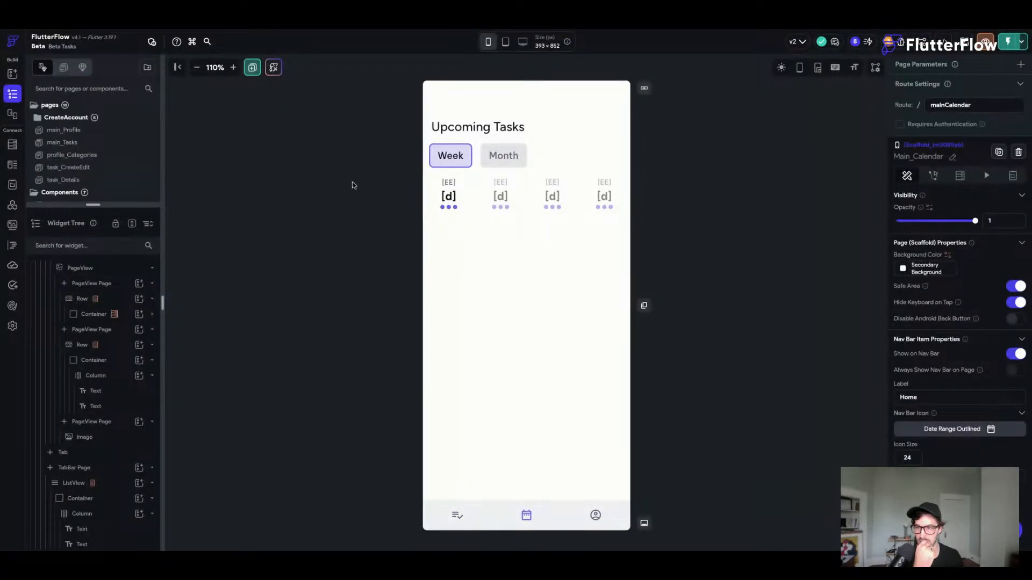
left_click(444, 209)
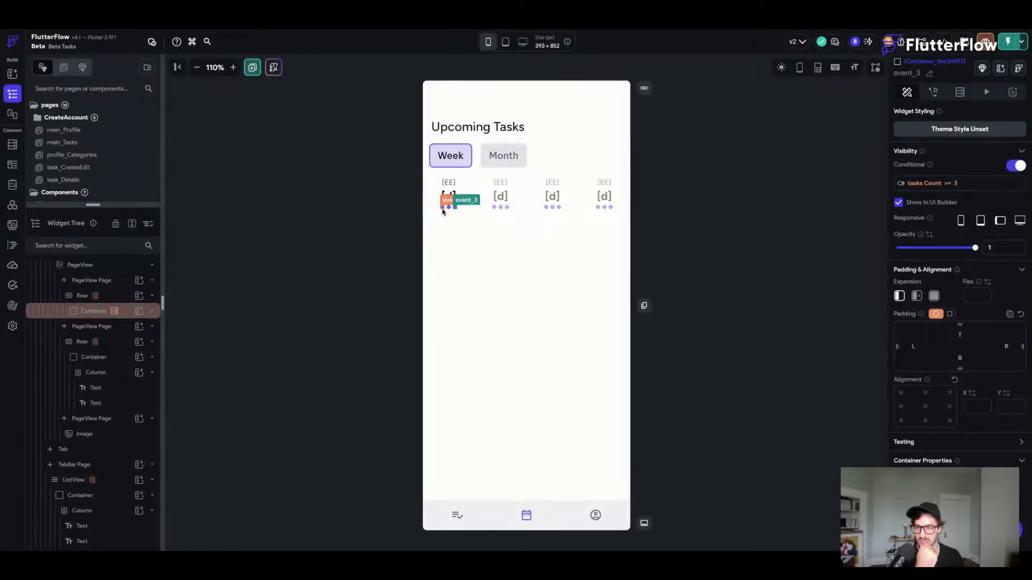
left_click(467, 208)
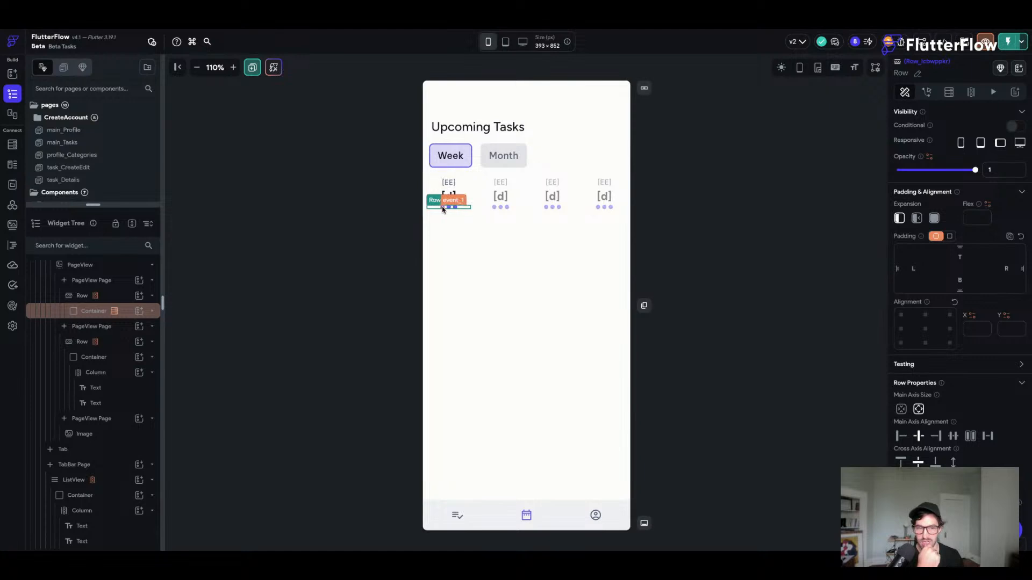
left_click(443, 209)
left_click(927, 183)
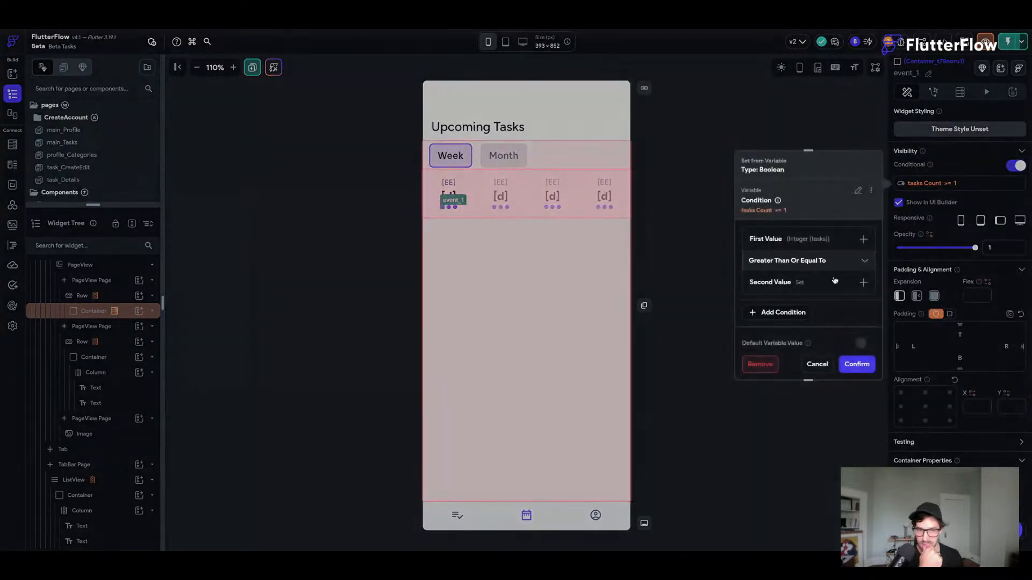
left_click(811, 282)
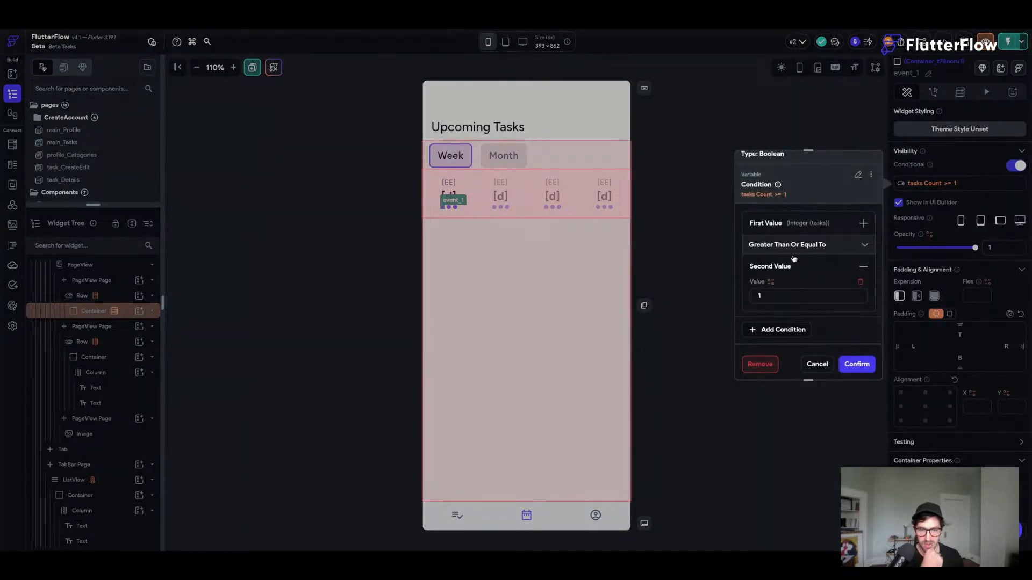
scroll(794, 259, "down", 1)
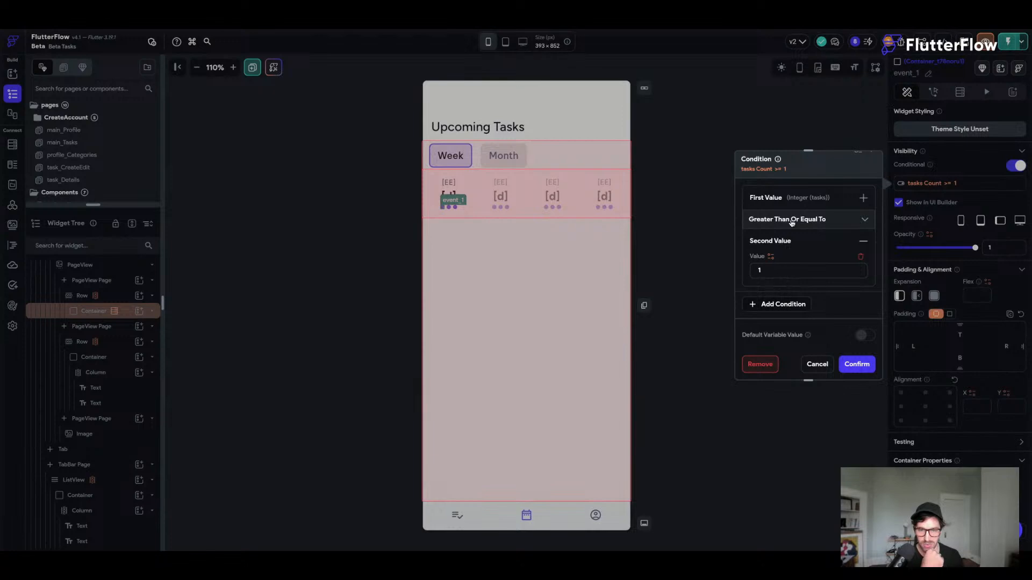
left_click(857, 365)
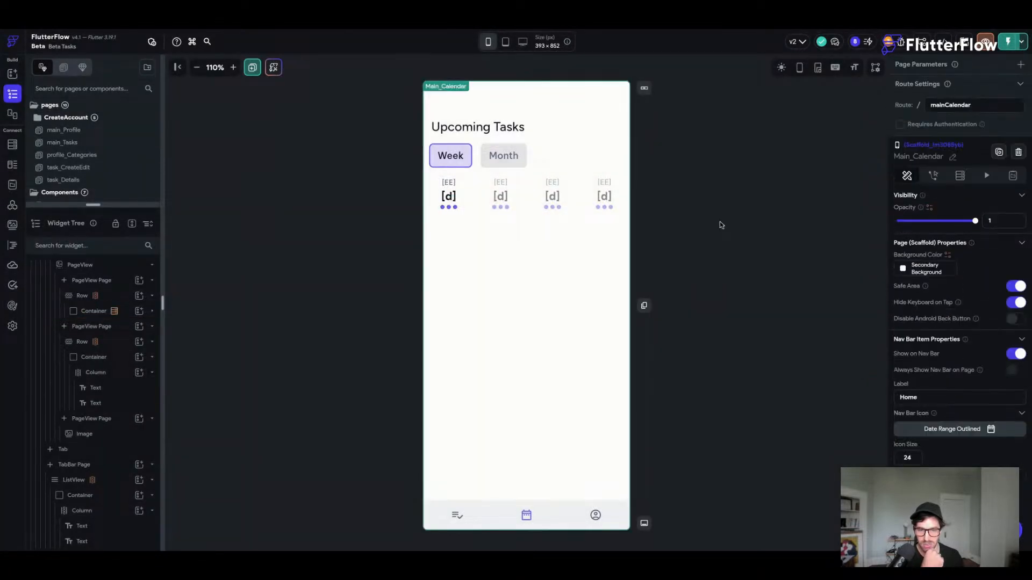
- Add a container below the week PageView with infinite width and a height of 400 px
left_click(722, 225)
key("super+e")
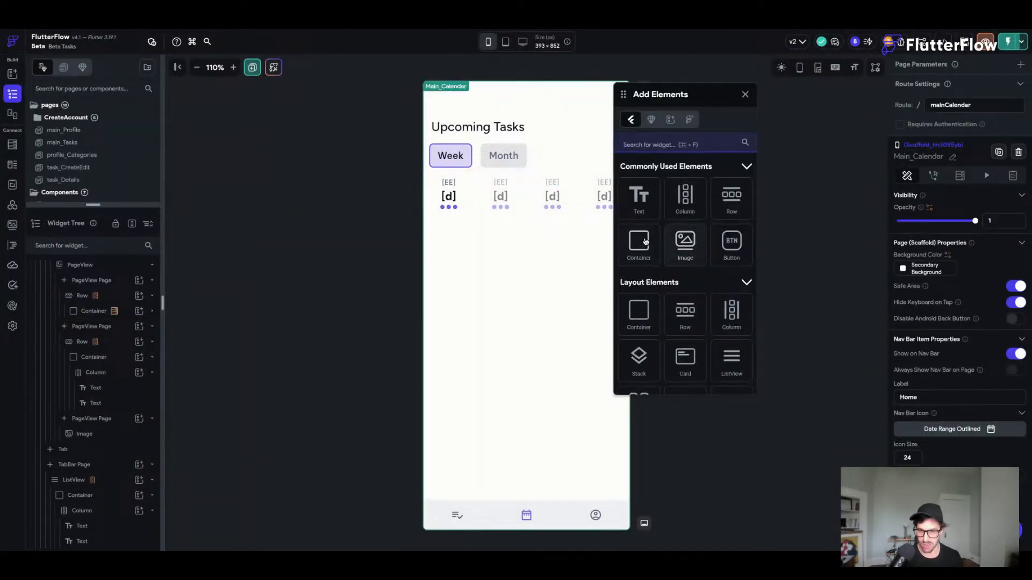
left_click_drag(639, 246, 450, 331)
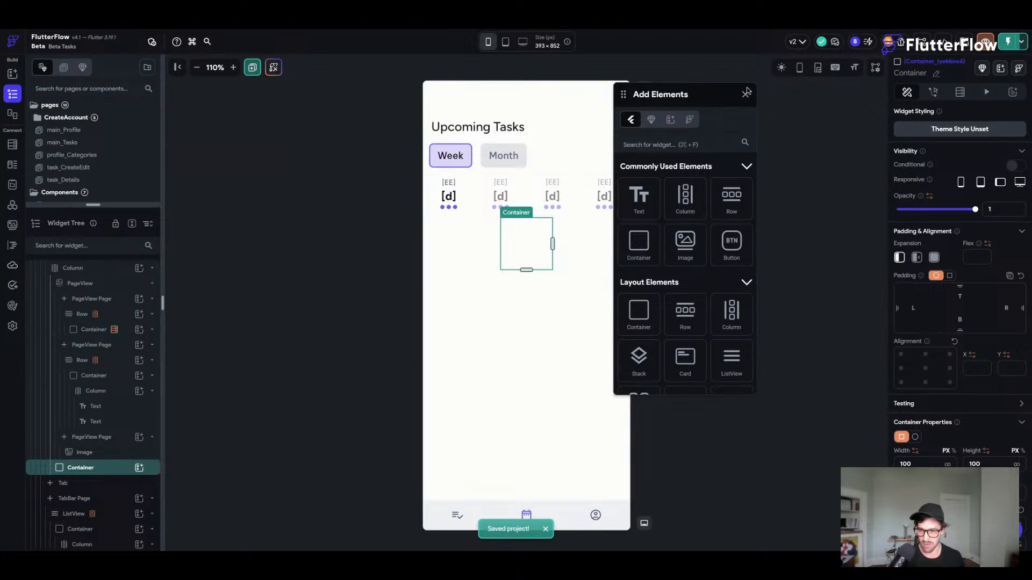
left_click_drag(639, 104, 701, 104)
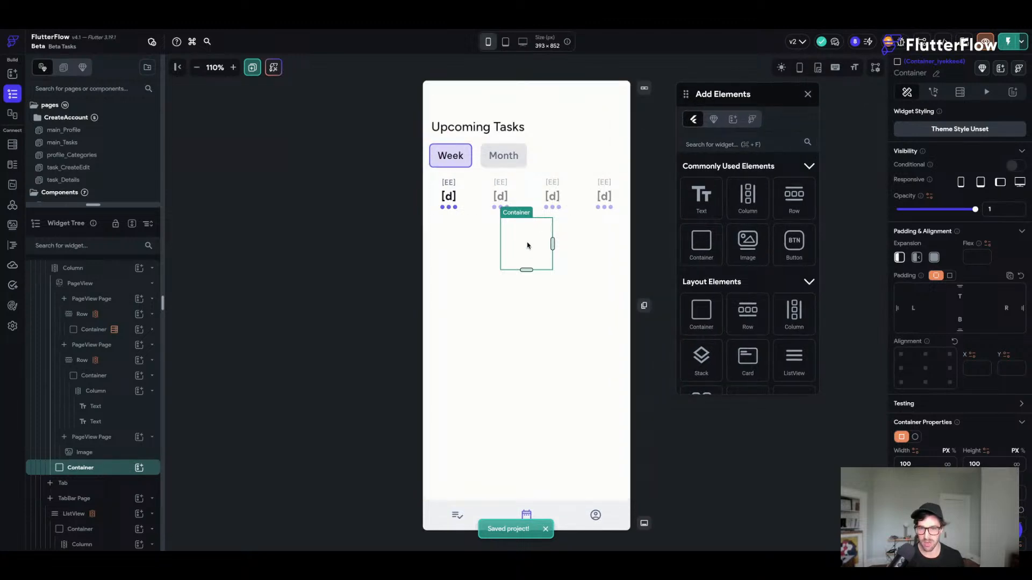
left_click(946, 464)
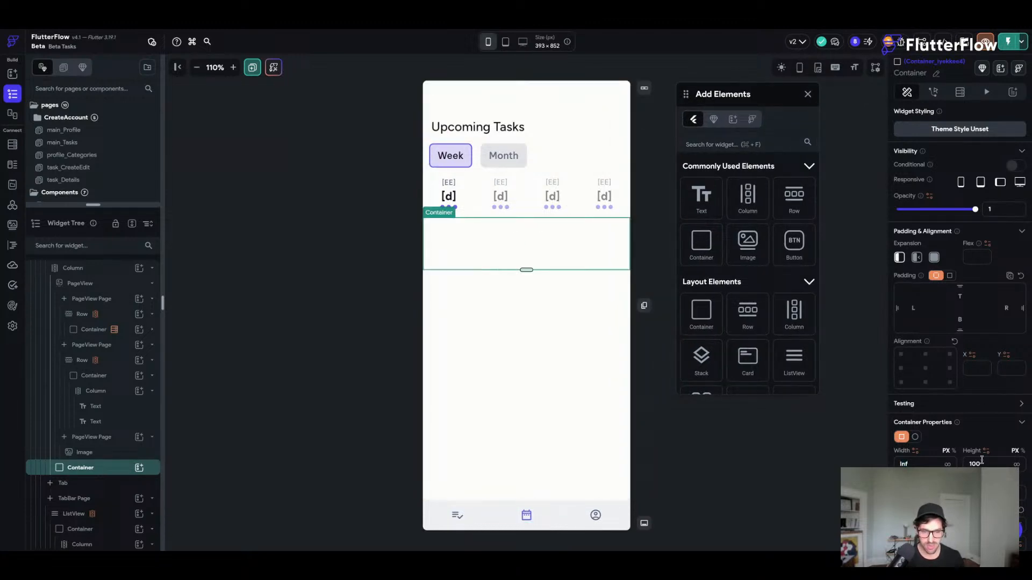
type("400")
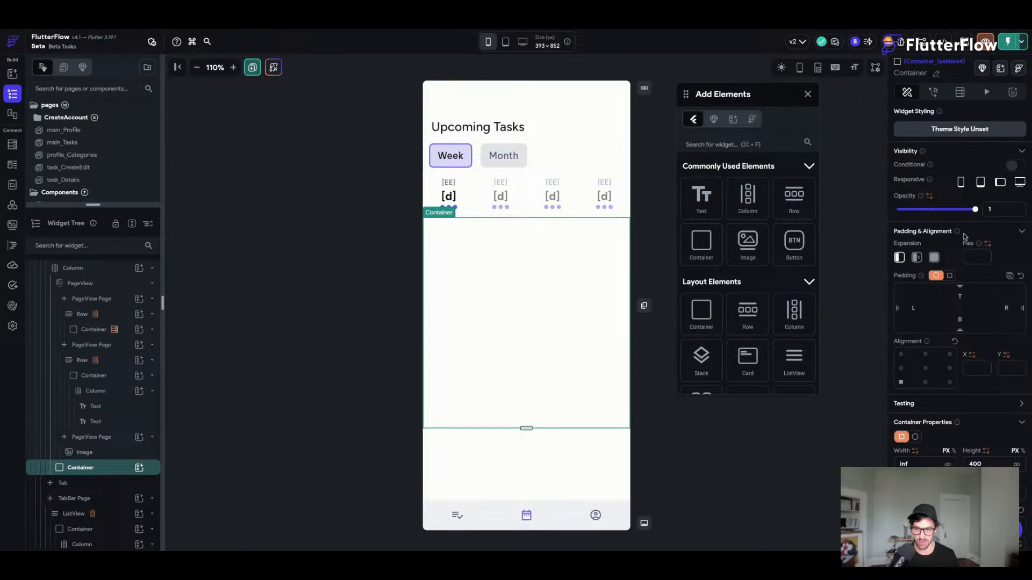
- Give the new container uniform padding of 16
left_click(948, 275)
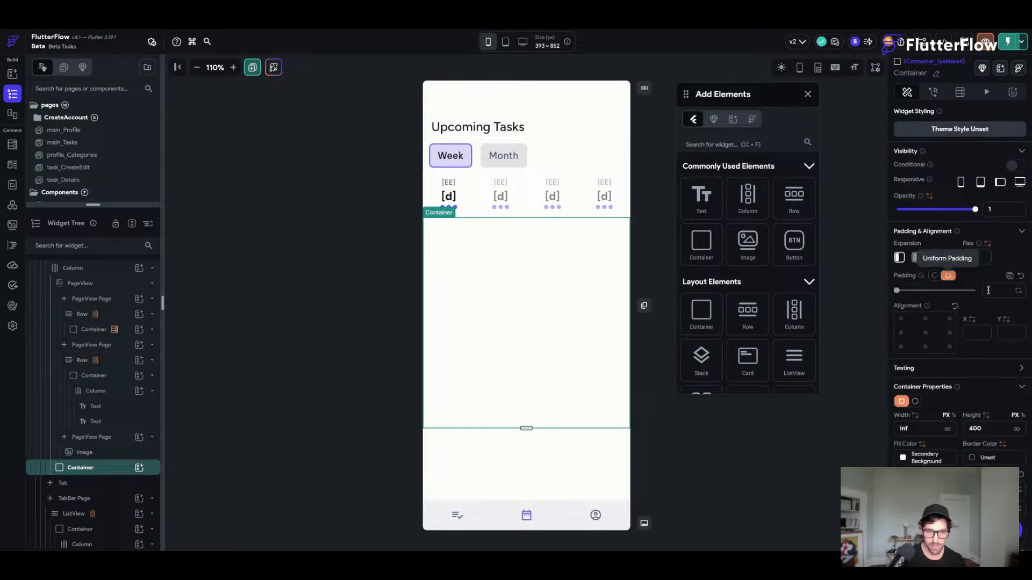
left_click(991, 290)
type("16")
scroll(908, 438, "down", 3)
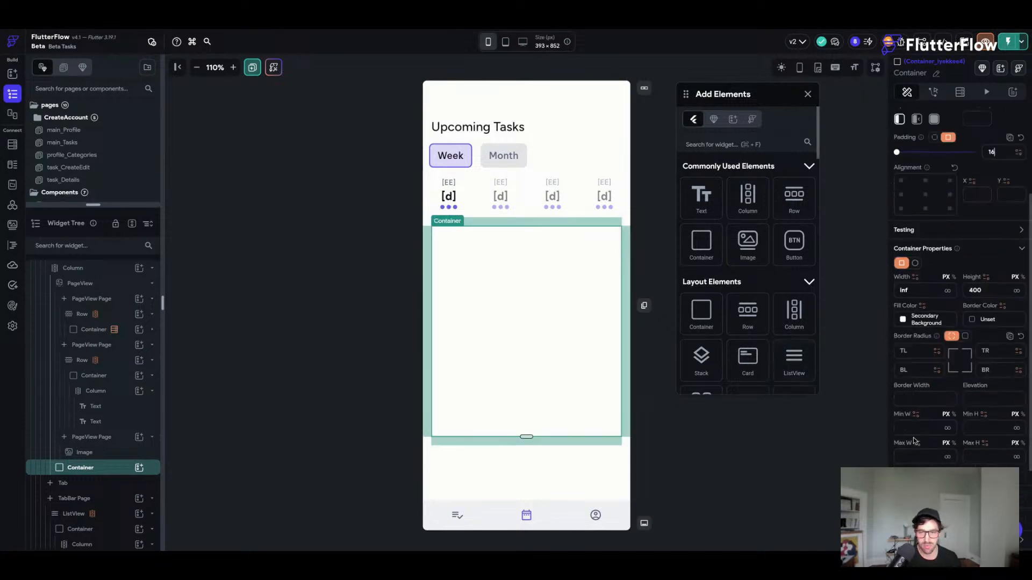
- Set the new container's border color to Alternate and its fill color to Primary Background
left_click(913, 280)
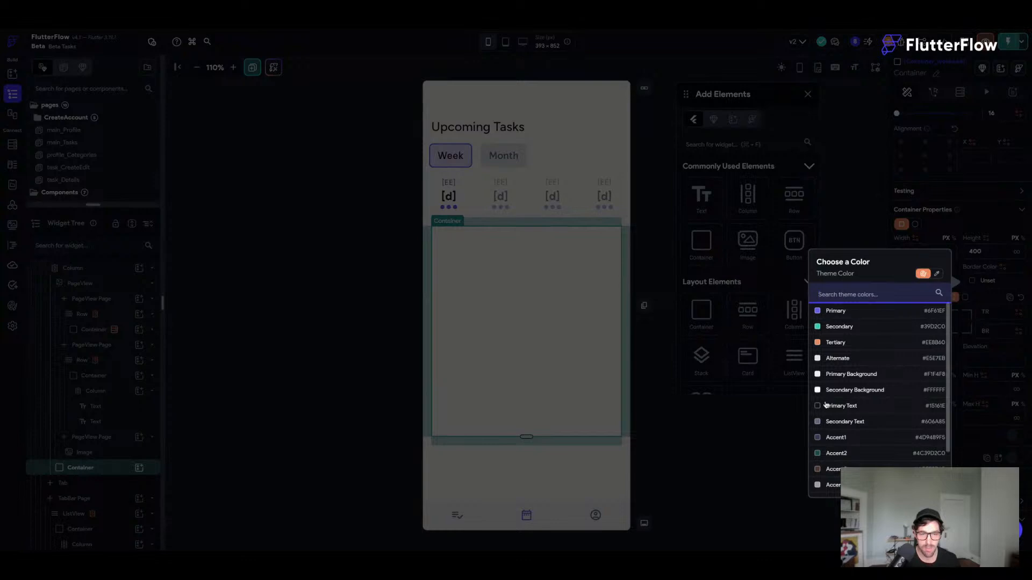
left_click(834, 357)
left_click(913, 280)
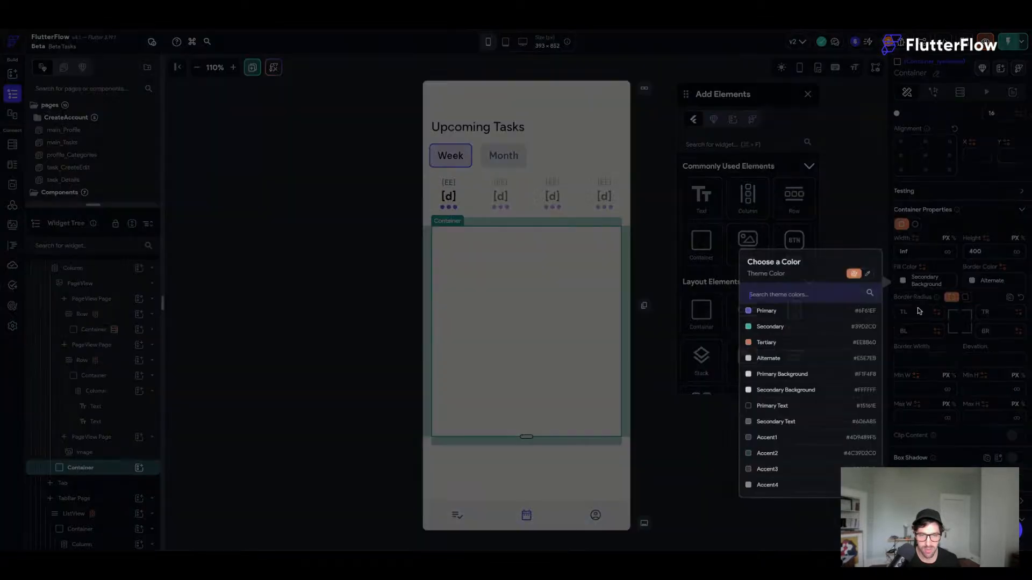
left_click(774, 377)
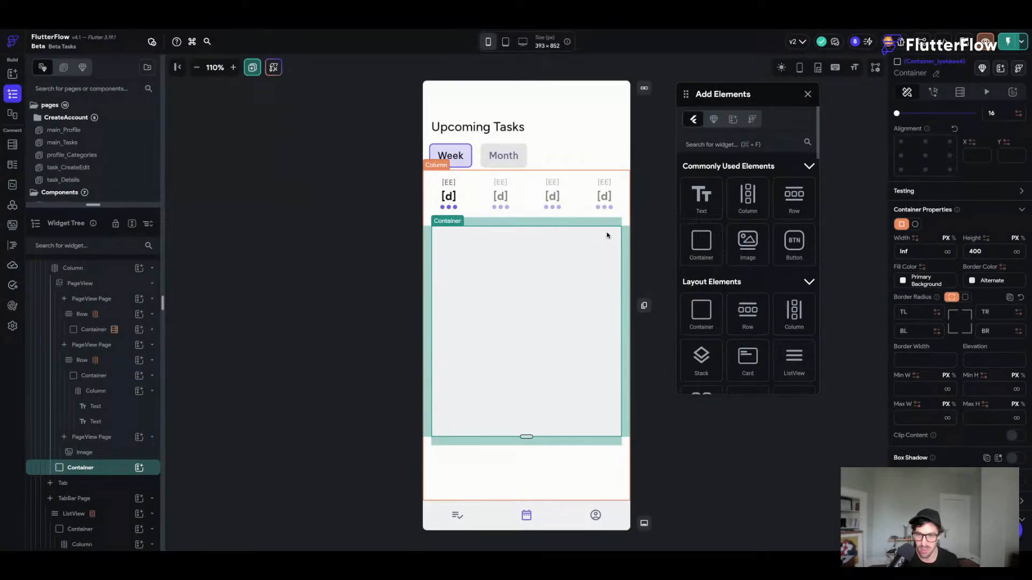
- Round the new container's corners with a uniform border radius and save the project
left_click(661, 254)
left_click(583, 265)
scroll(1005, 355, "down", 5)
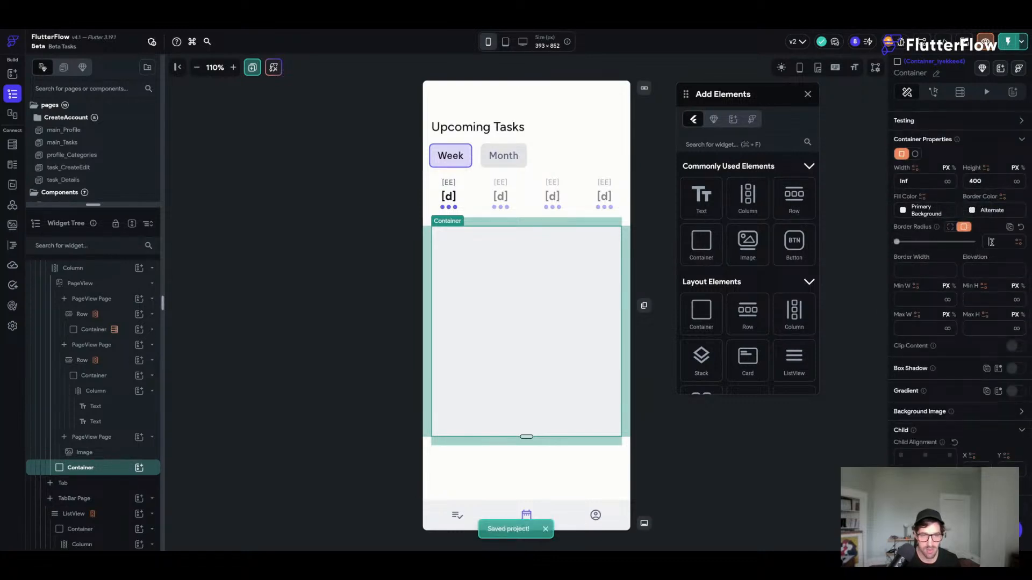
left_click_drag(689, 95, 712, 114)
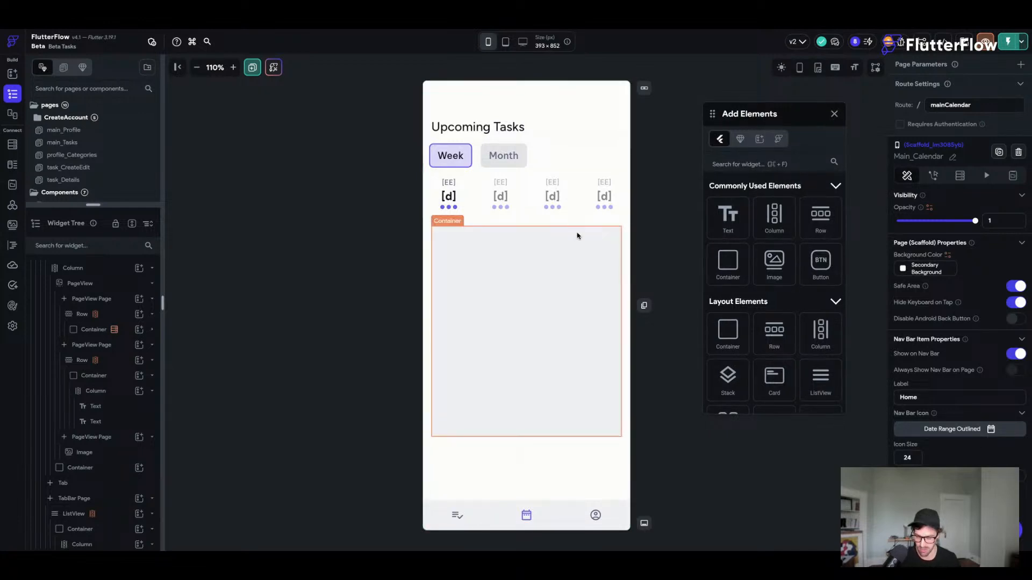
left_click(472, 182)
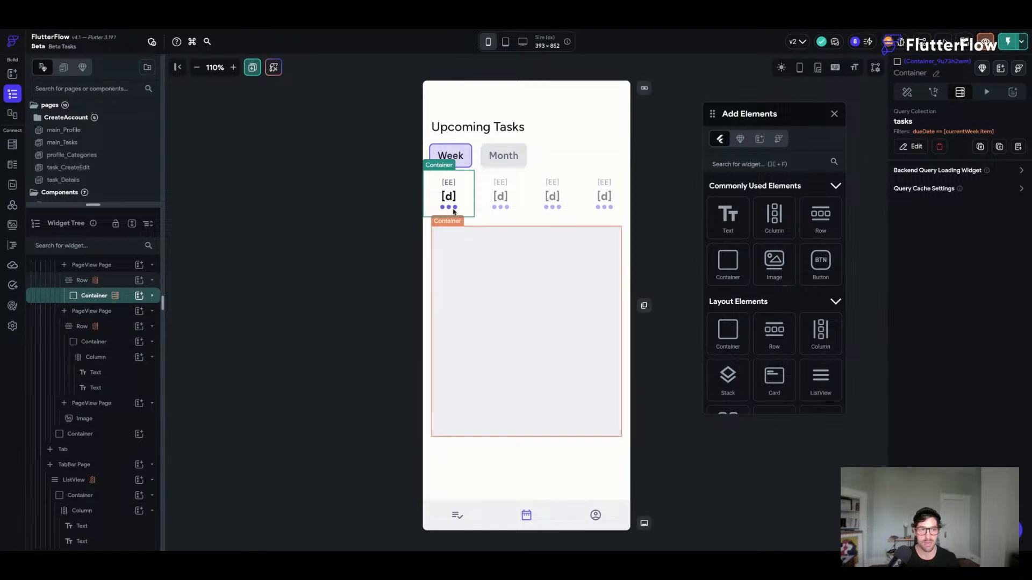
left_click(365, 261)
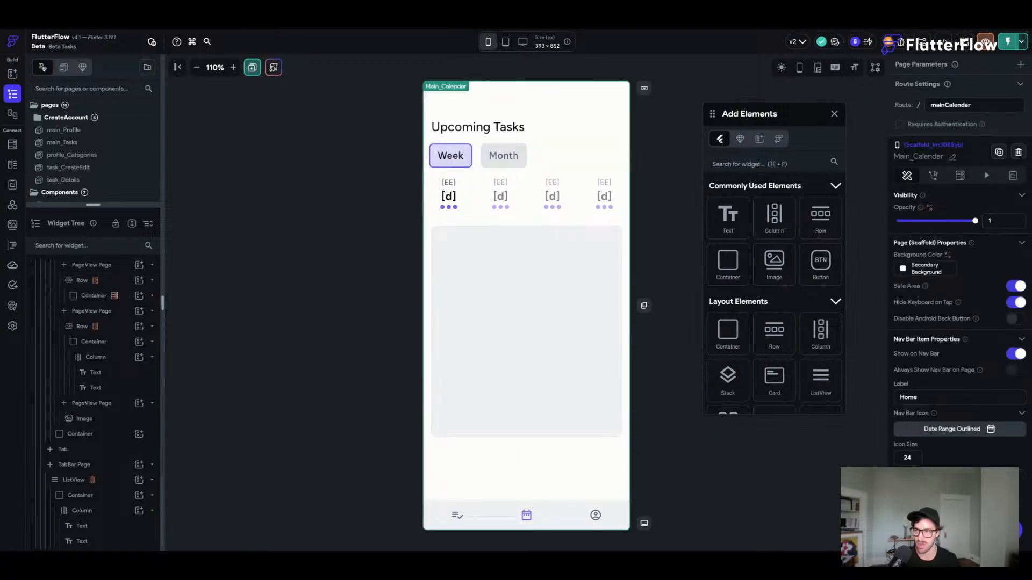
key("super+s")
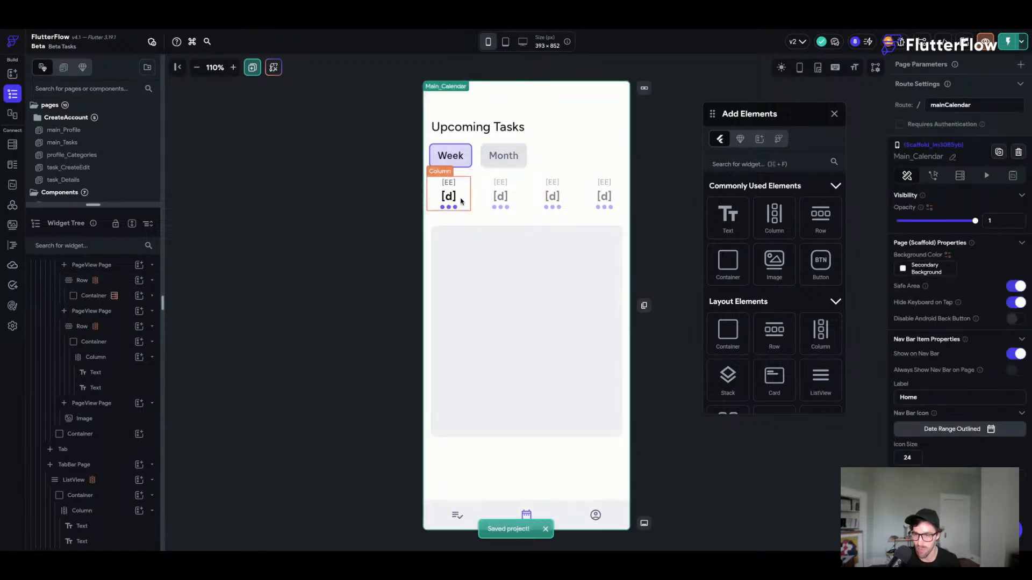
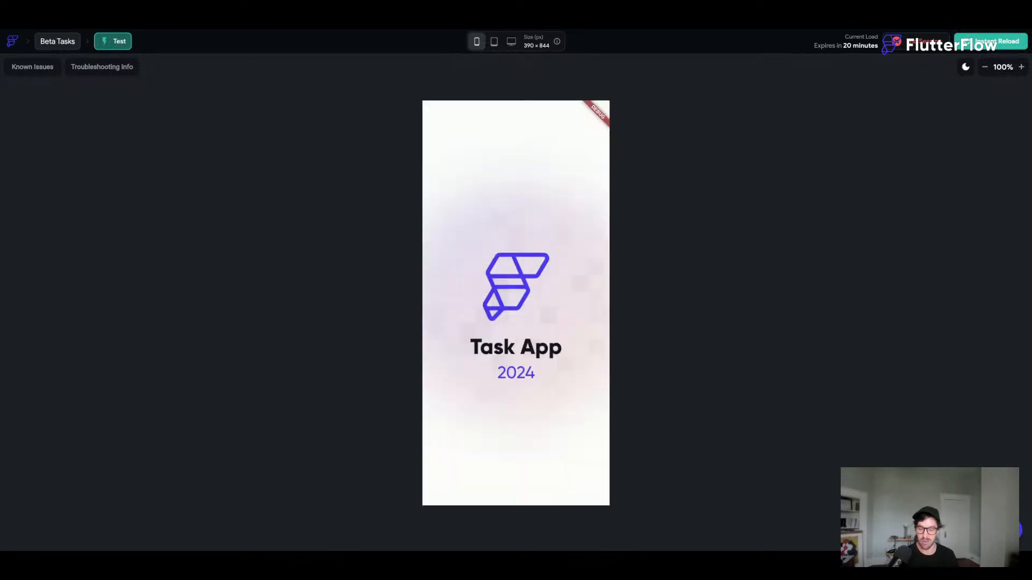
- Check the calendar's week view in the reloaded test app for the new container and an event dot on Friday 8
left_click(516, 492)
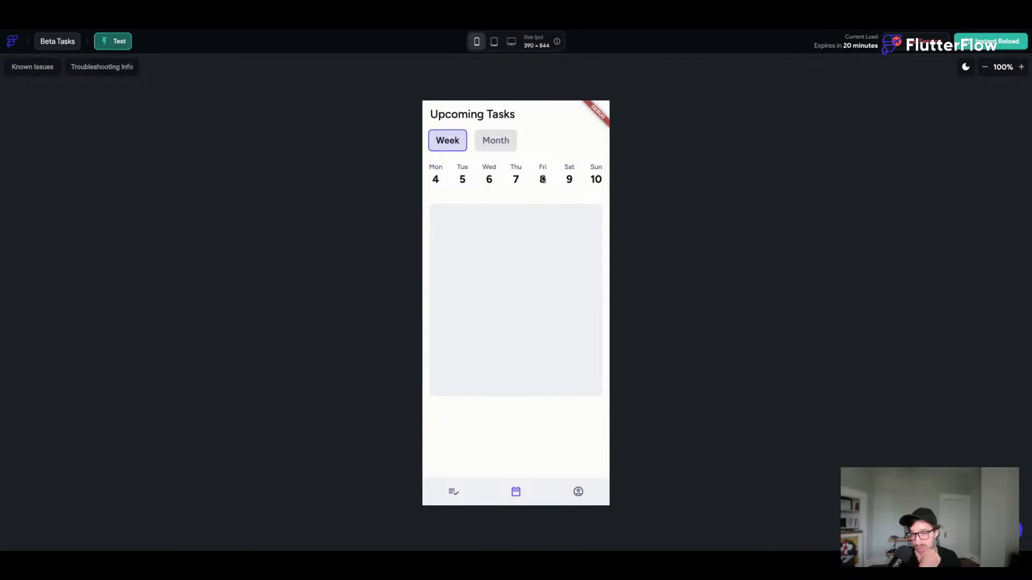
left_click_drag(543, 181, 617, 194)
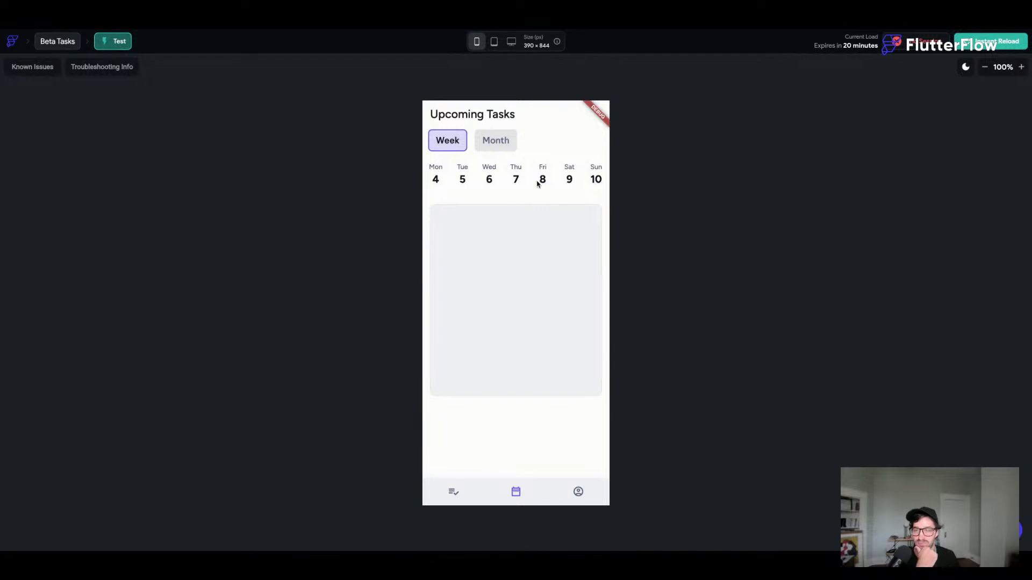
left_click(453, 493)
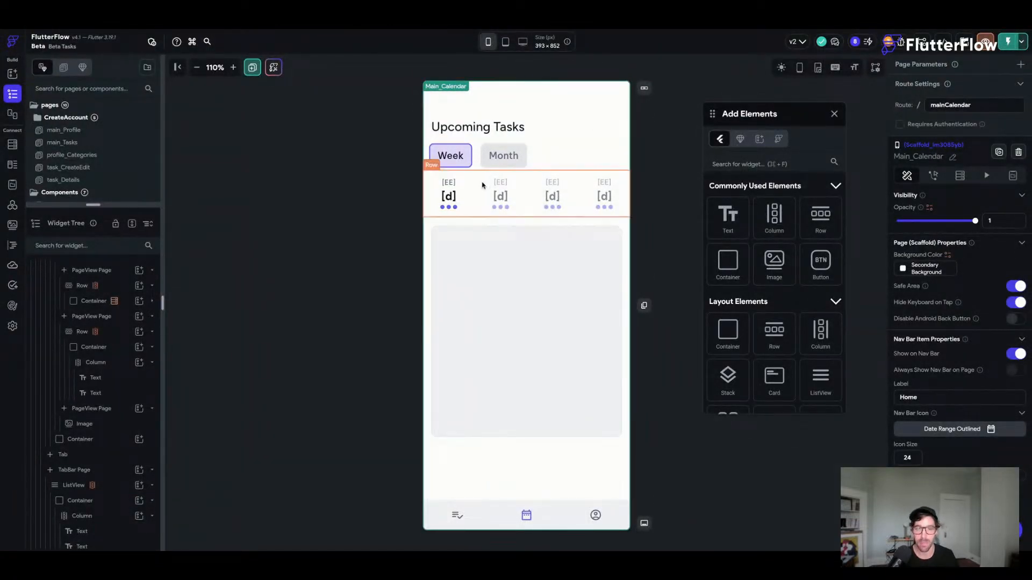
- Save the project and review the first day container's tasks count query, including its dueDate filter
left_click(410, 210)
key("super+s")
left_click(472, 182)
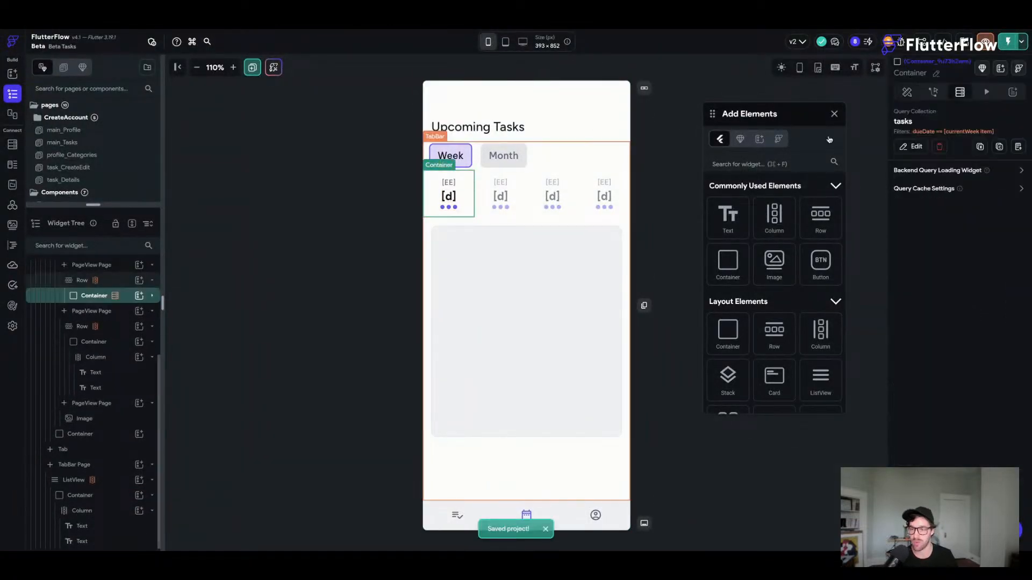
left_click(910, 147)
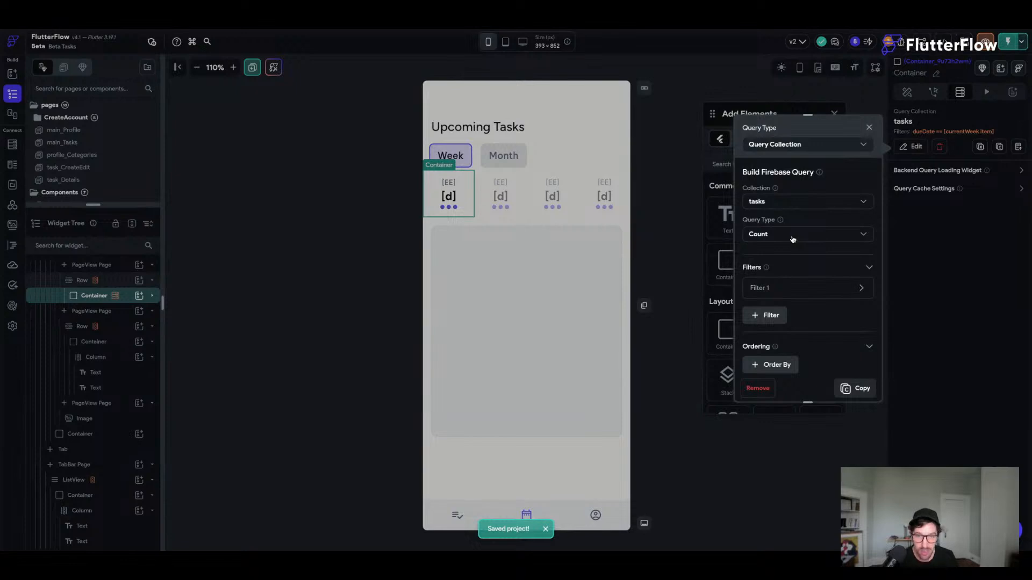
left_click(793, 235)
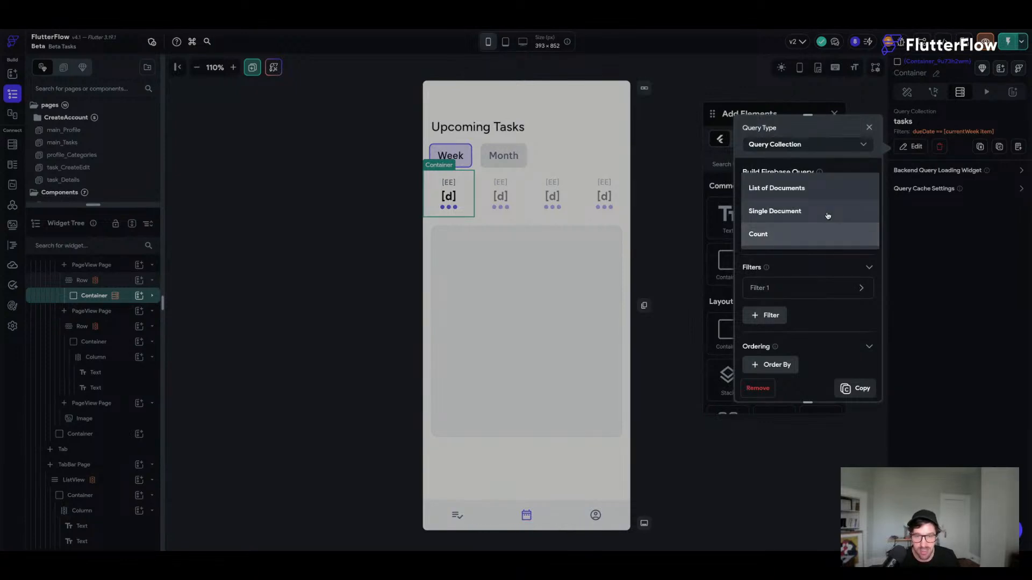
left_click(794, 236)
left_click(777, 287)
scroll(778, 282, "down", 2)
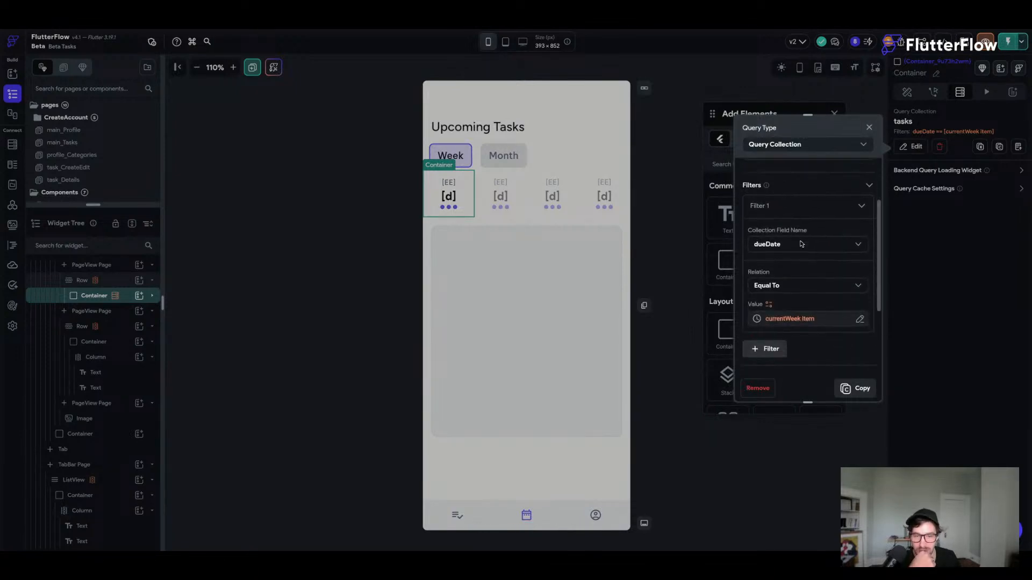
- Try reselecting Equal To as the dueDate filter's relation with currentWeek Item as its value, and discard the query edits
left_click(779, 274)
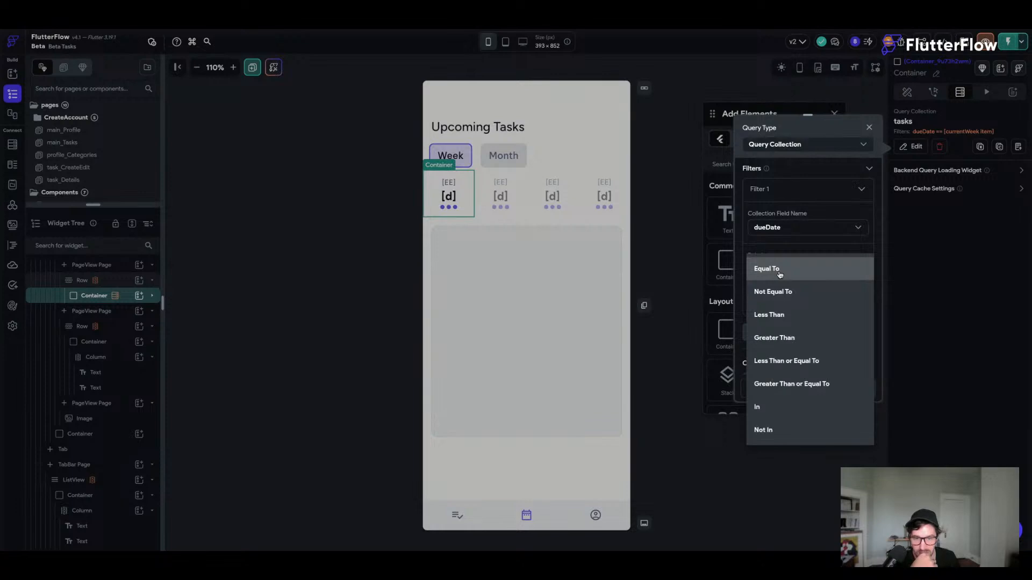
left_click(779, 274)
scroll(809, 253, "down", 2)
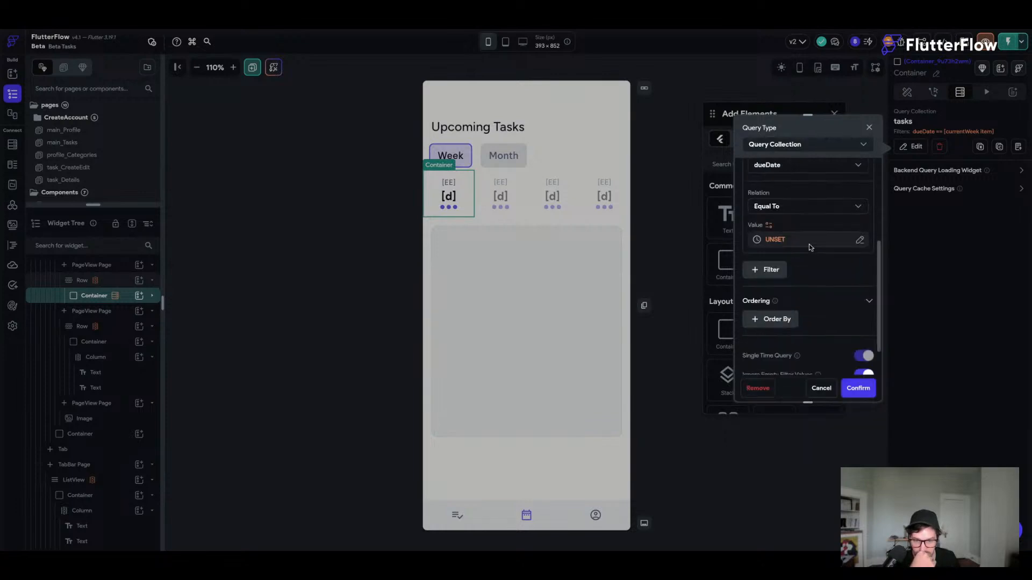
left_click(773, 239)
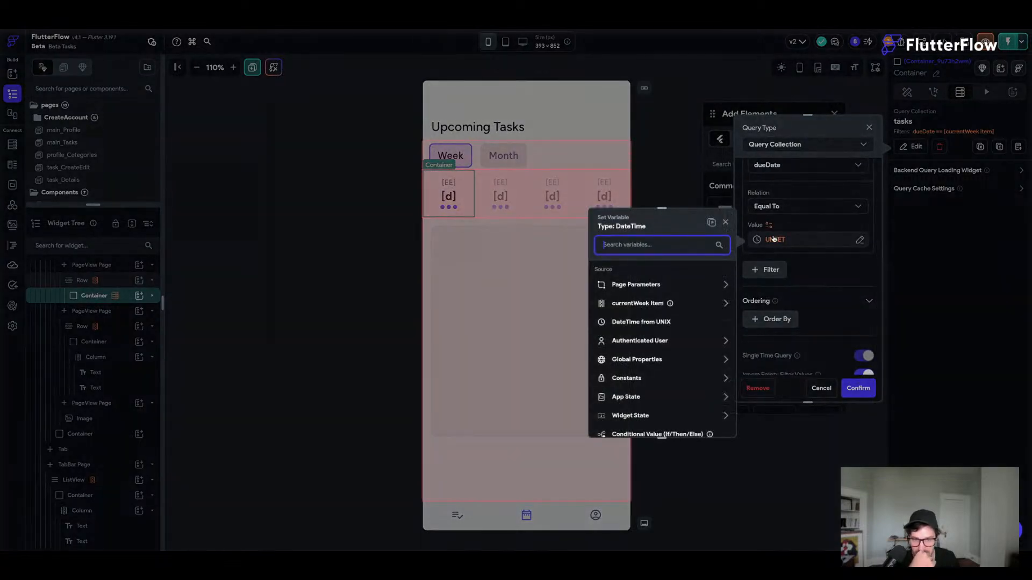
left_click(726, 305)
left_click(727, 305)
left_click(652, 304)
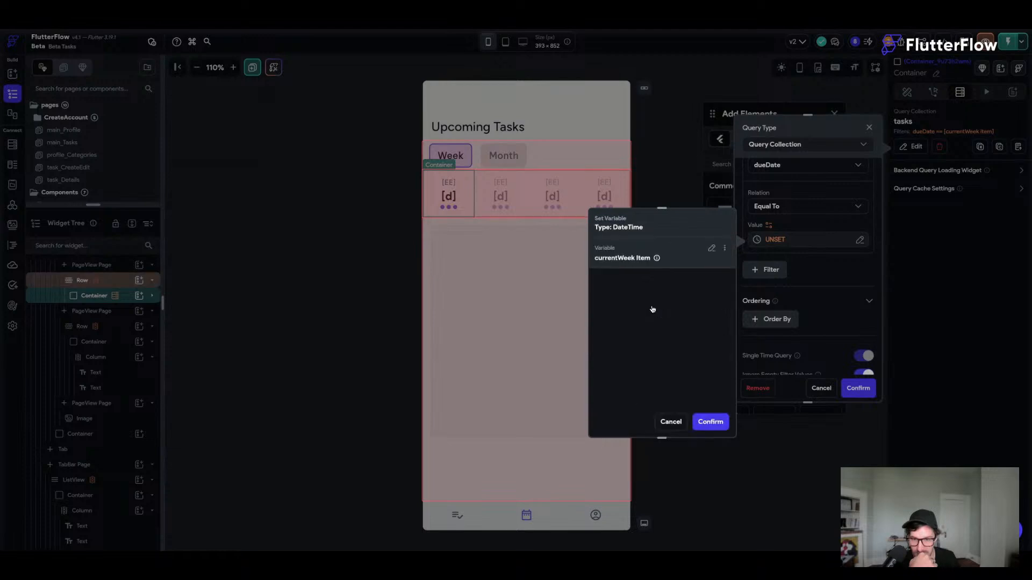
left_click(725, 249)
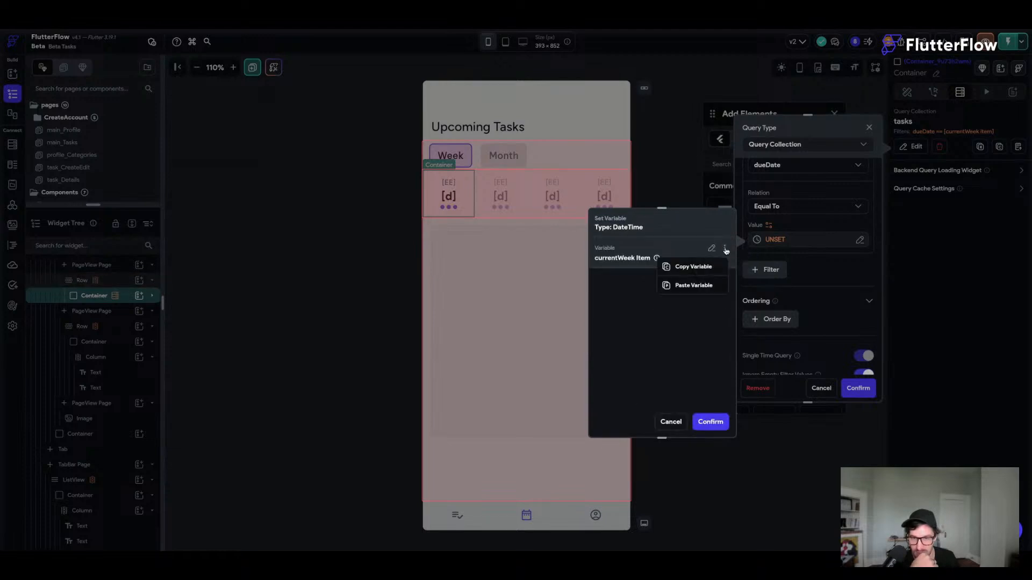
left_click(708, 241)
left_click(671, 422)
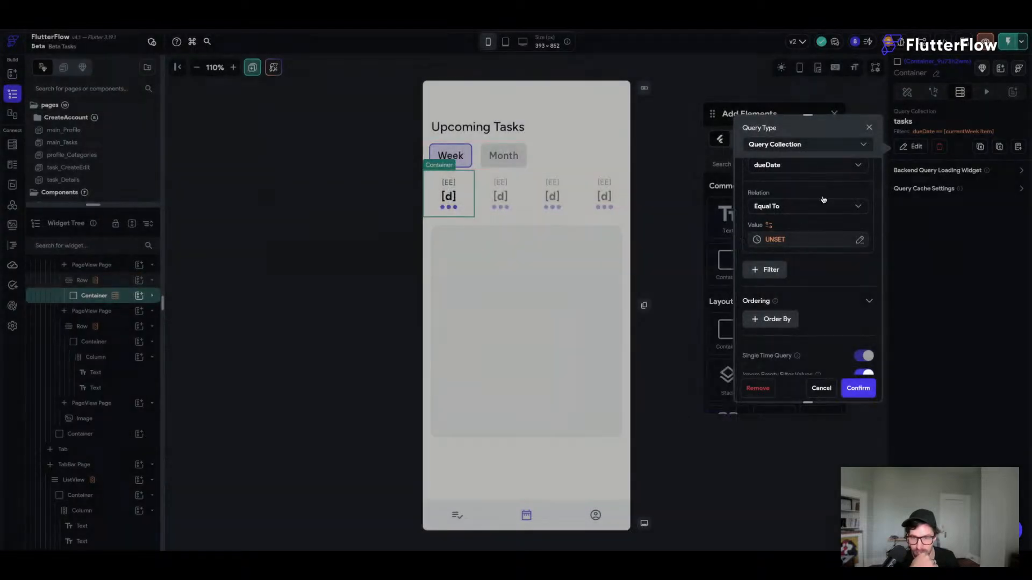
scroll(800, 199, "down", 1)
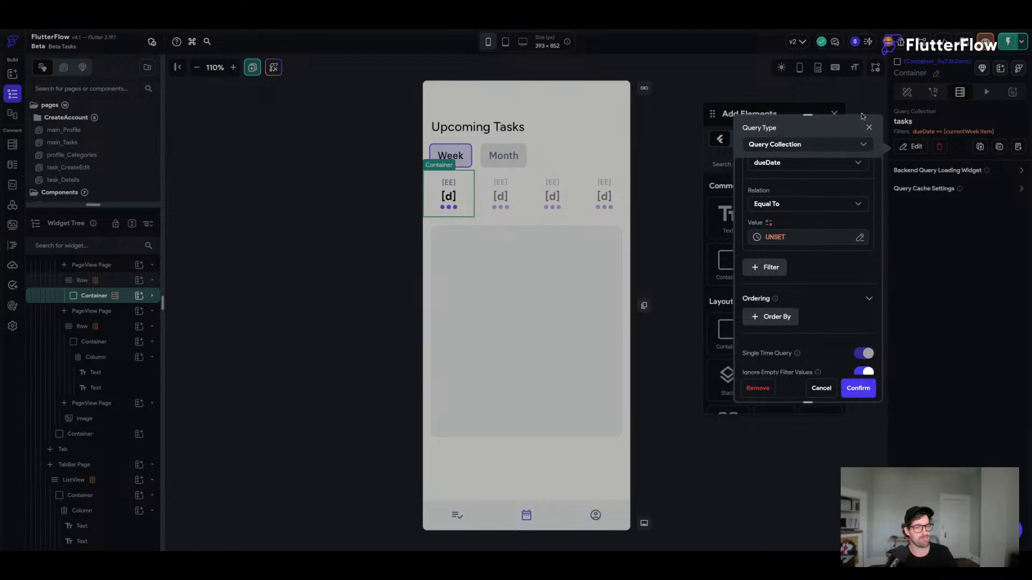
left_click(869, 127)
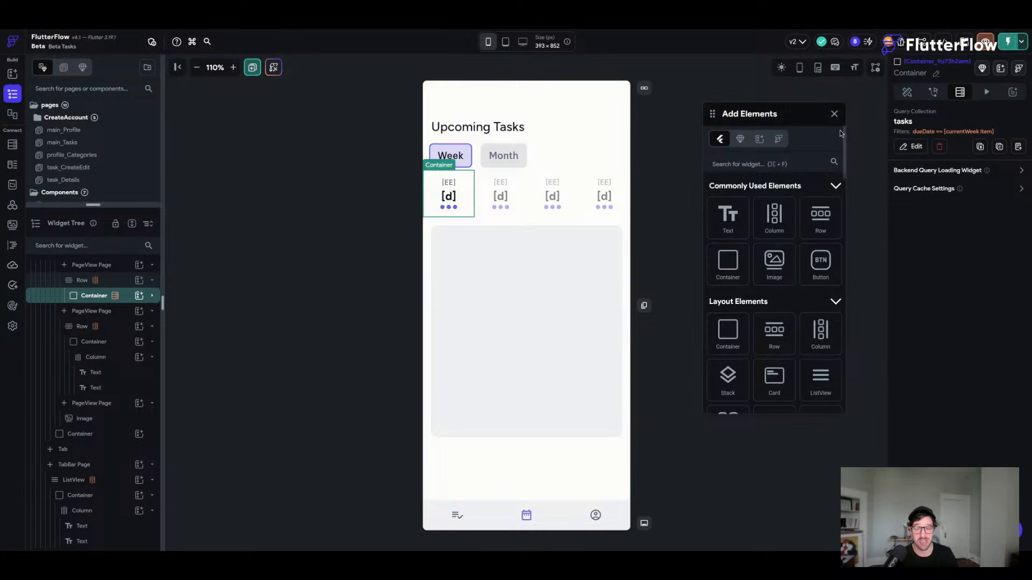
left_click(834, 115)
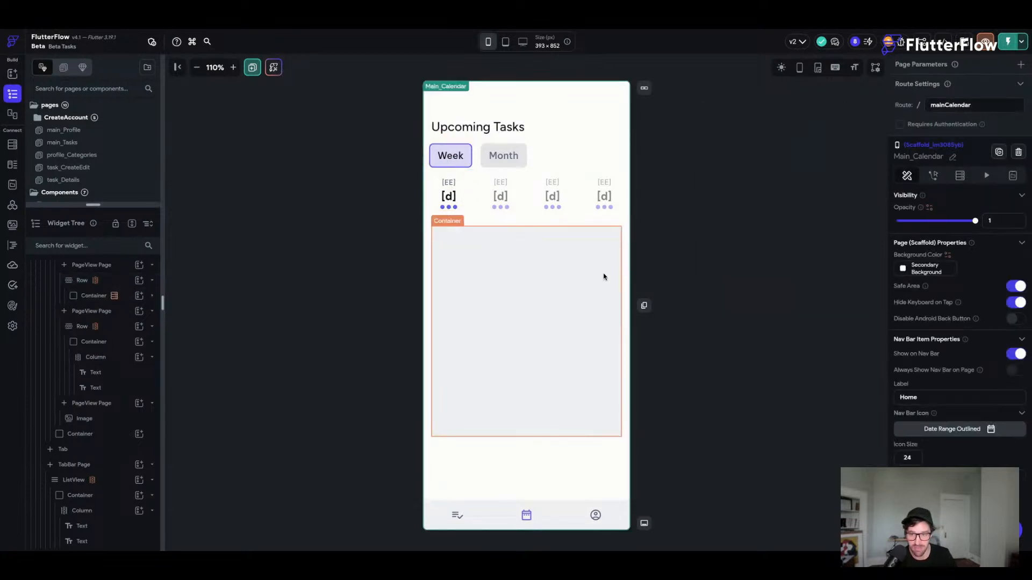
left_click(472, 178)
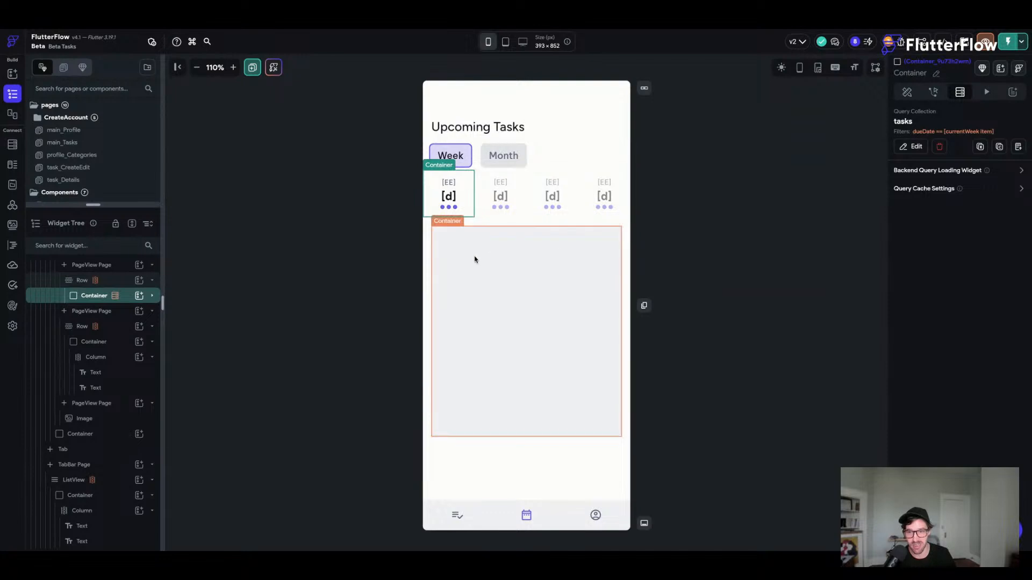
left_click(493, 259)
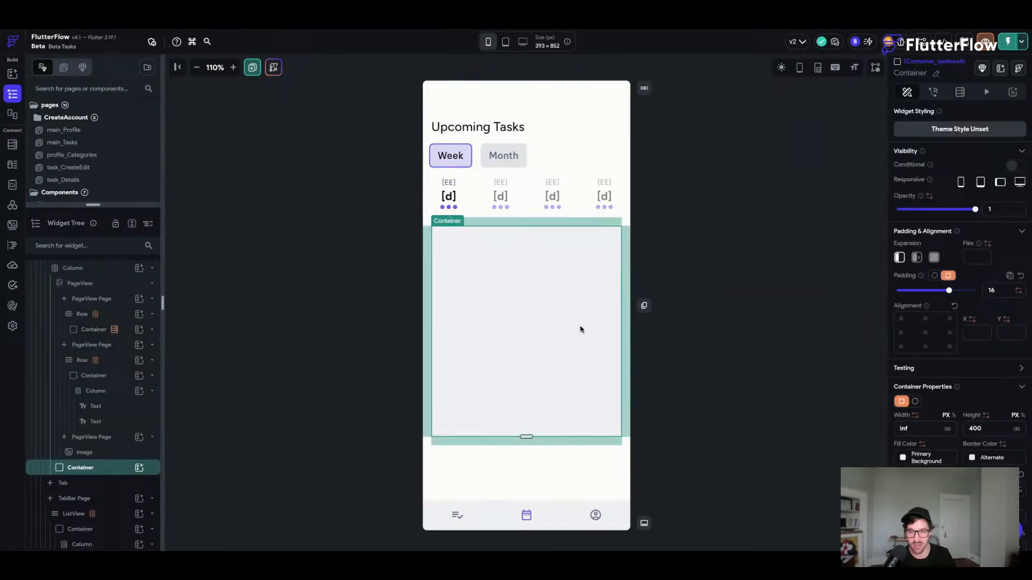
left_click(742, 268)
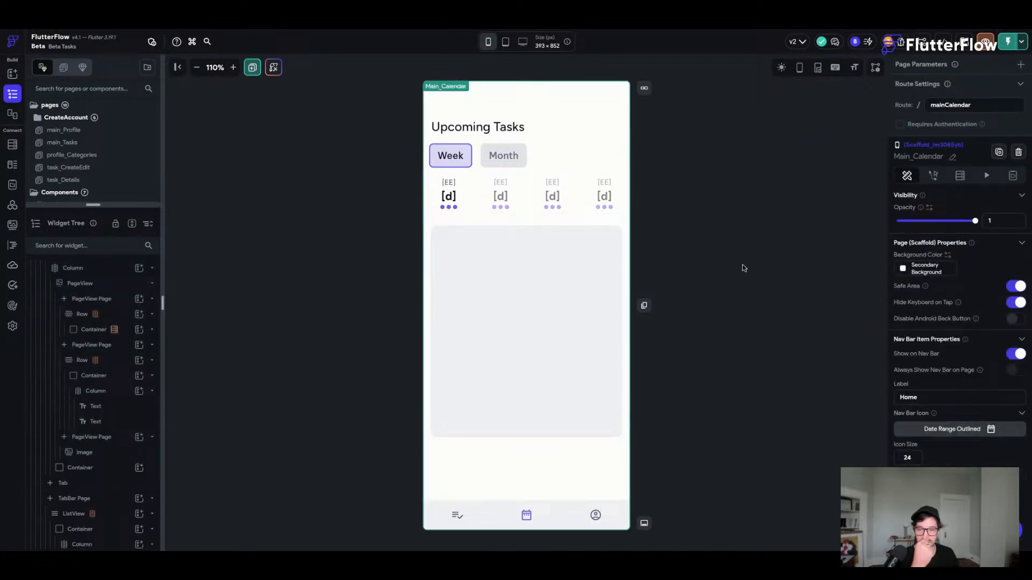
left_click(590, 239)
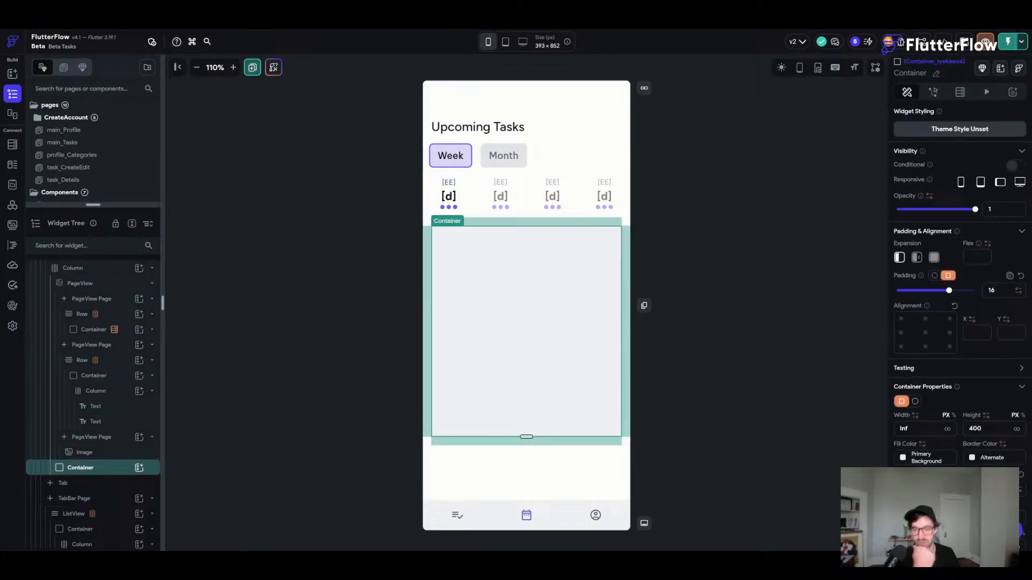
key("super+f")
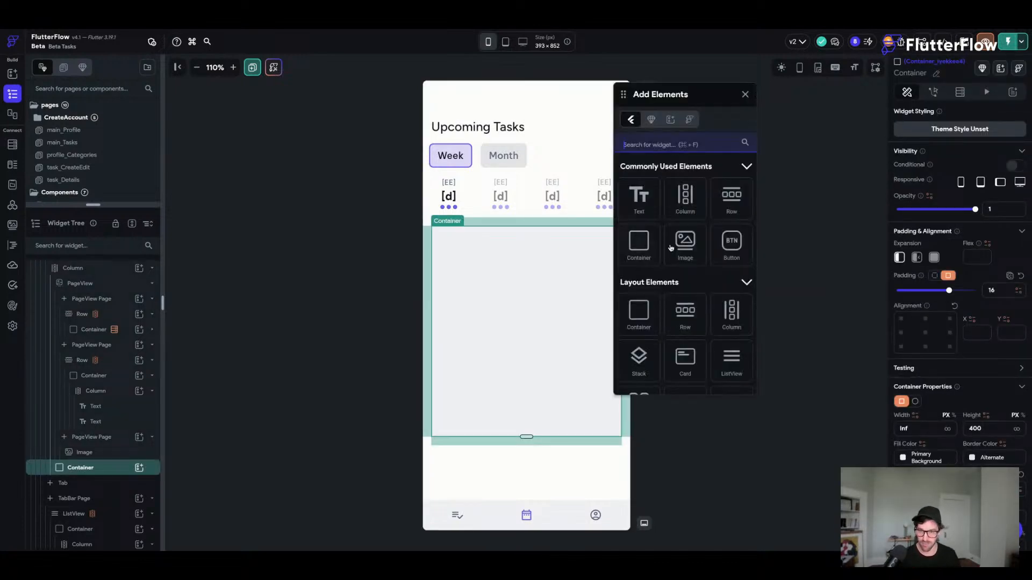
left_click_drag(623, 97, 693, 101)
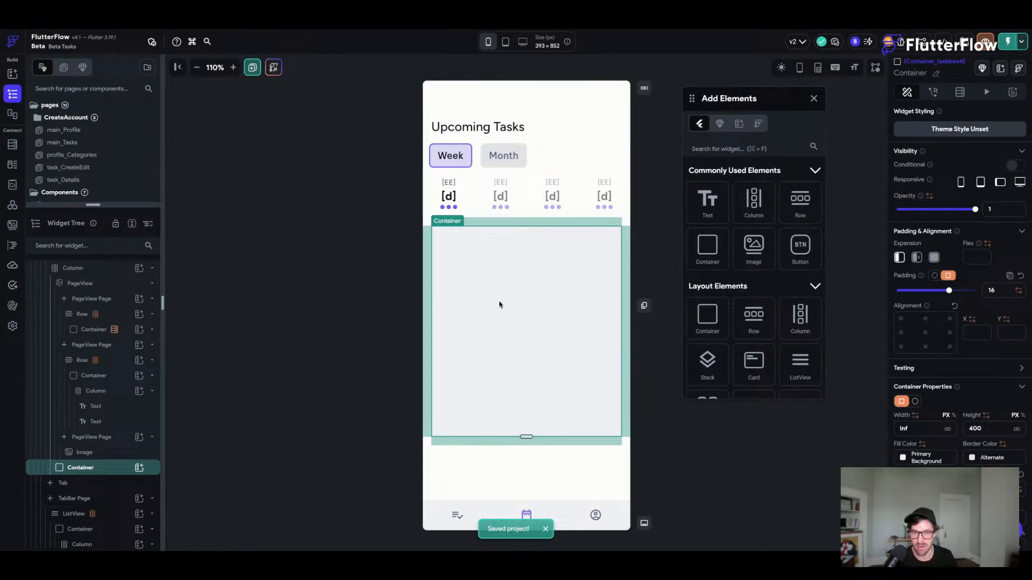
left_click(960, 92)
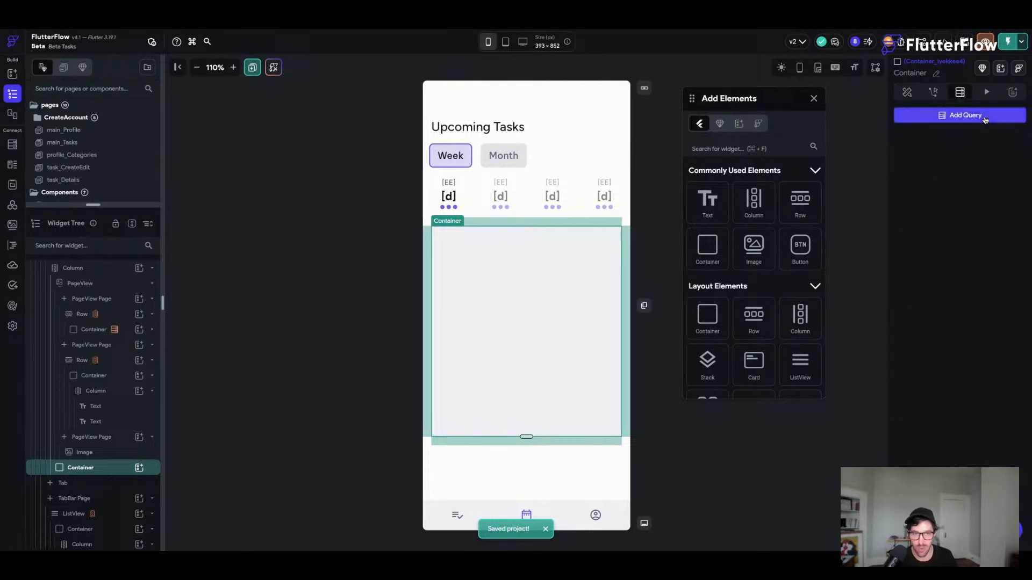
left_click(971, 116)
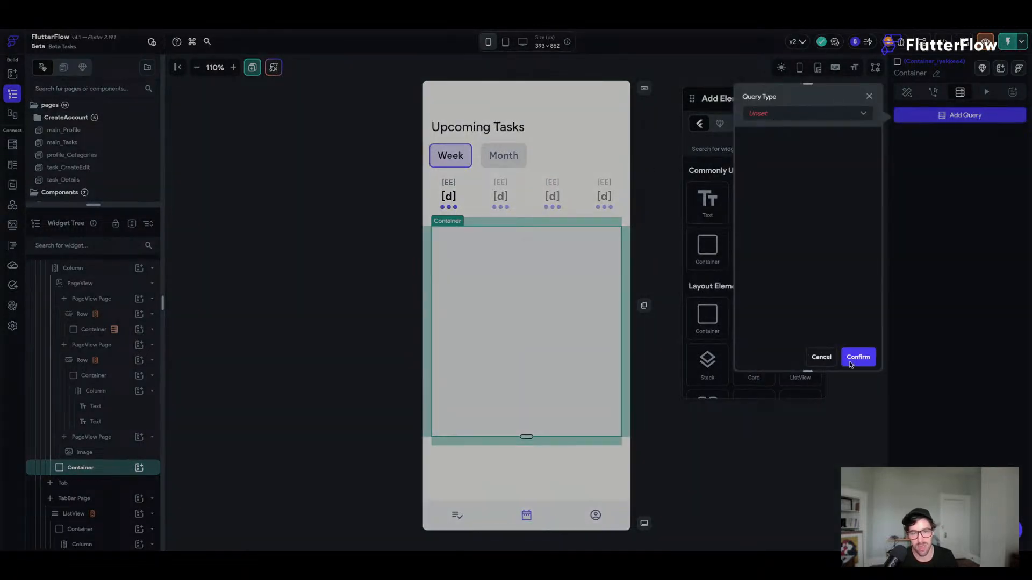
left_click(869, 97)
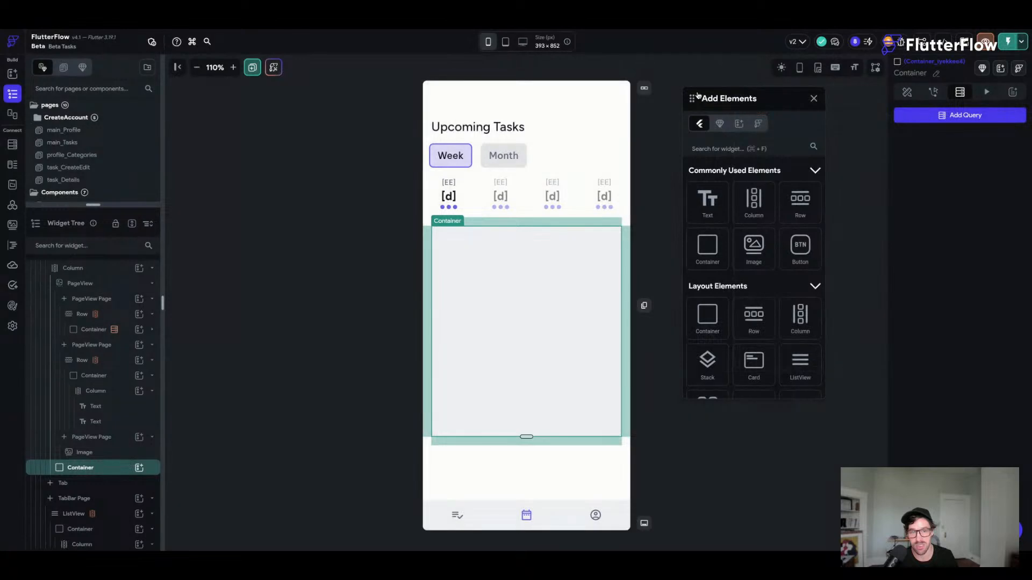
left_click(811, 98)
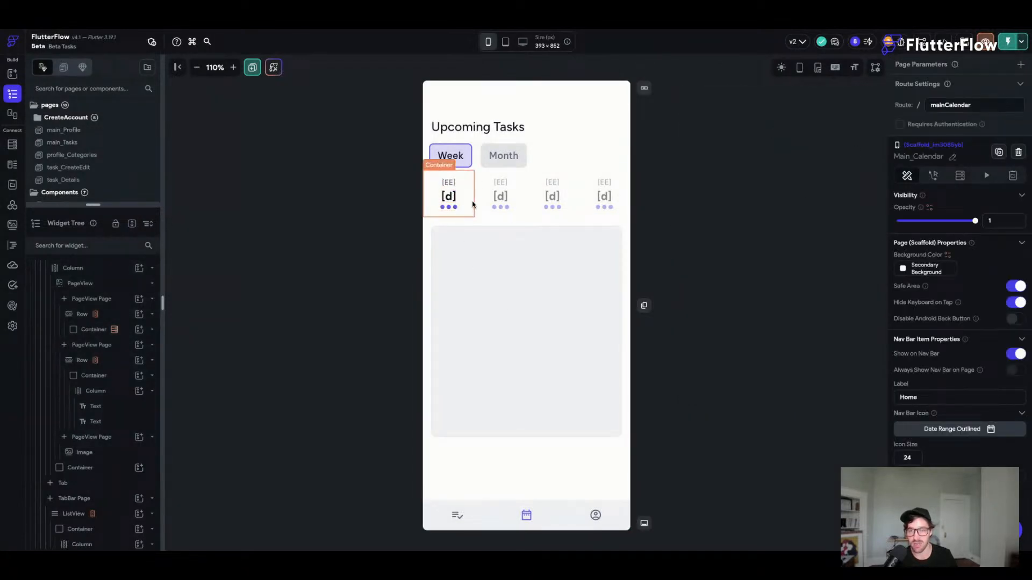
- Give the column inside the first day container a uniform padding of 4
left_click(470, 177)
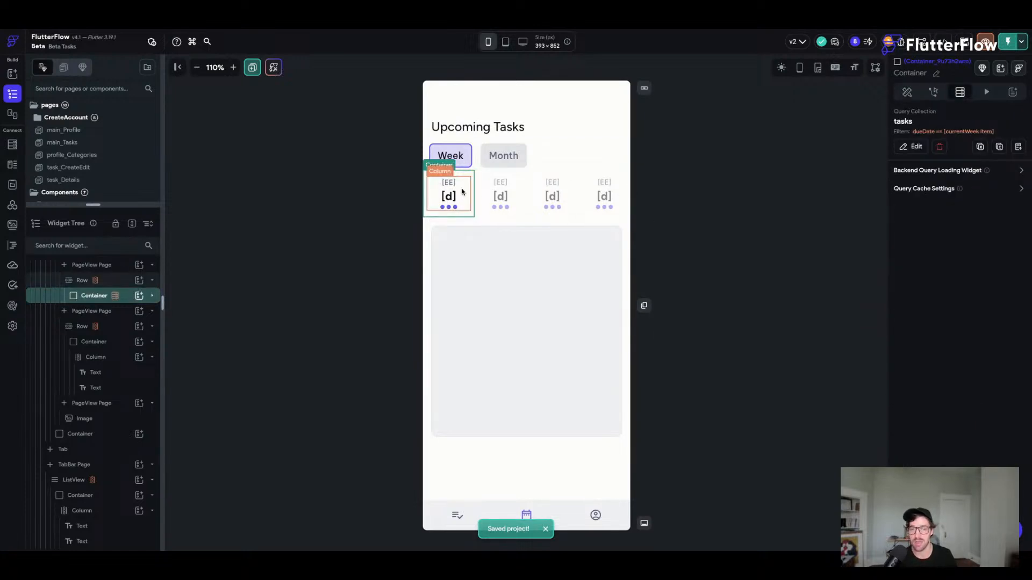
left_click(461, 191)
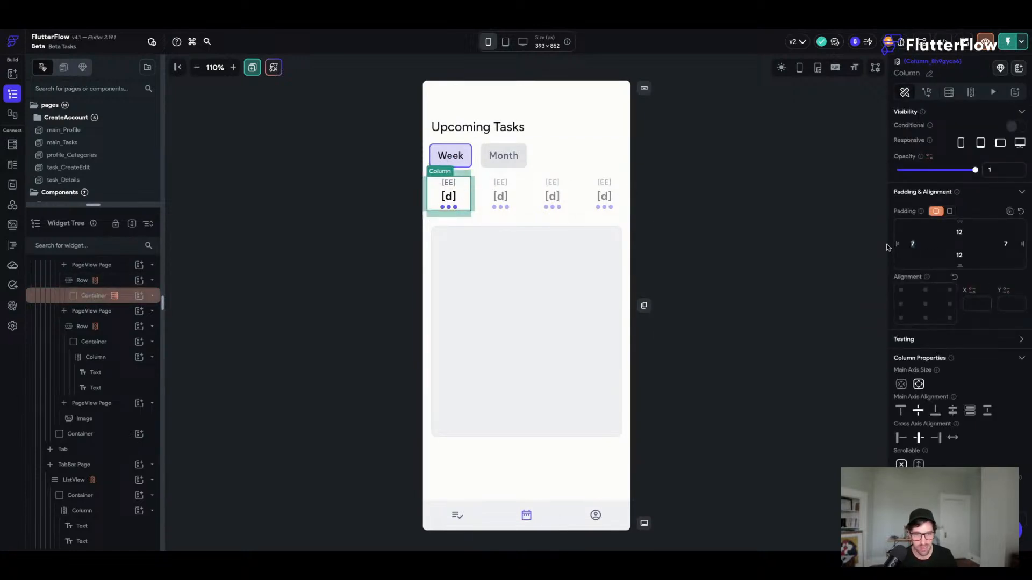
left_click(948, 211)
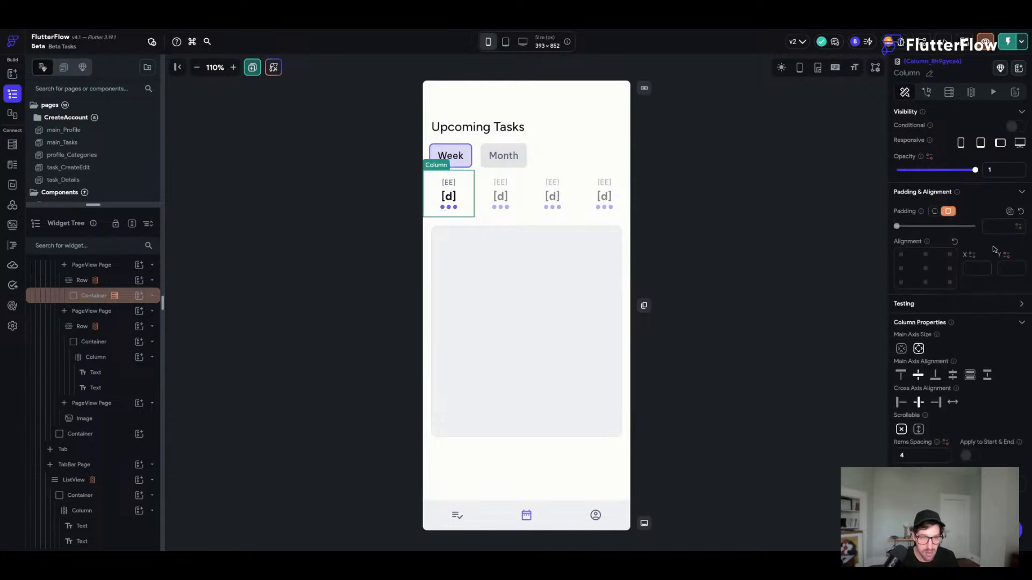
type("4")
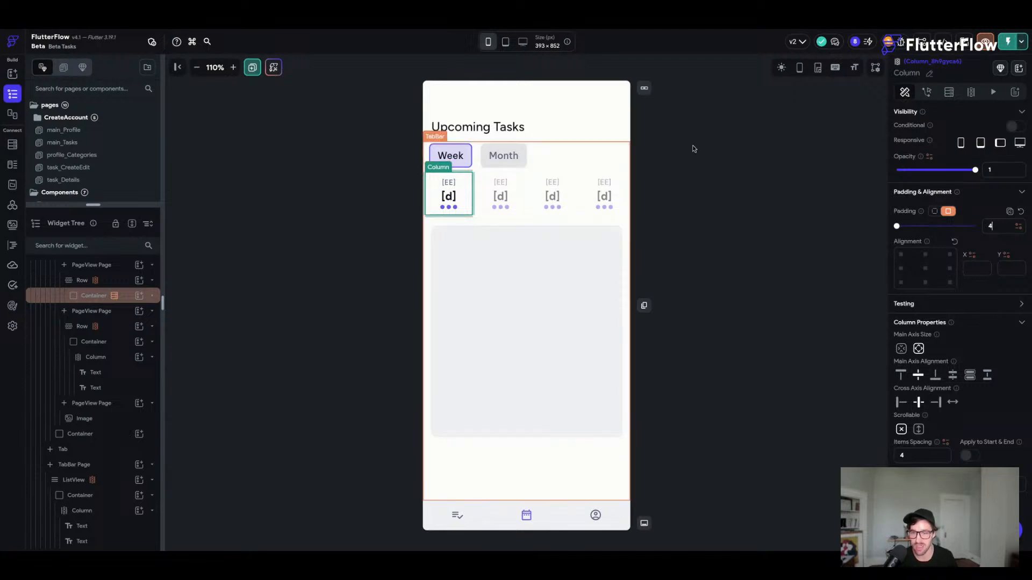
left_click(726, 196)
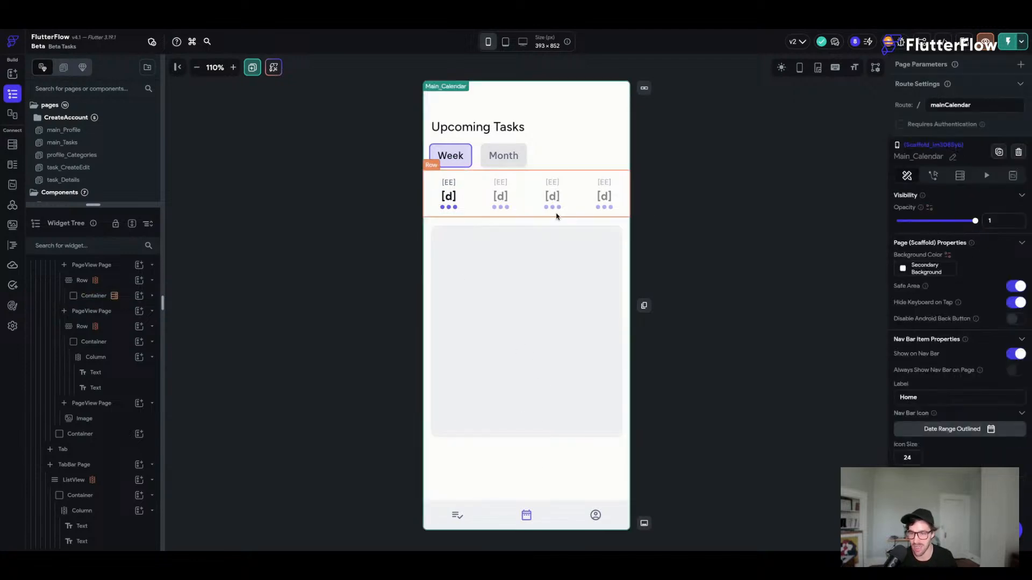
- Give the first day container in the week row a uniform padding of 8
left_click(468, 176)
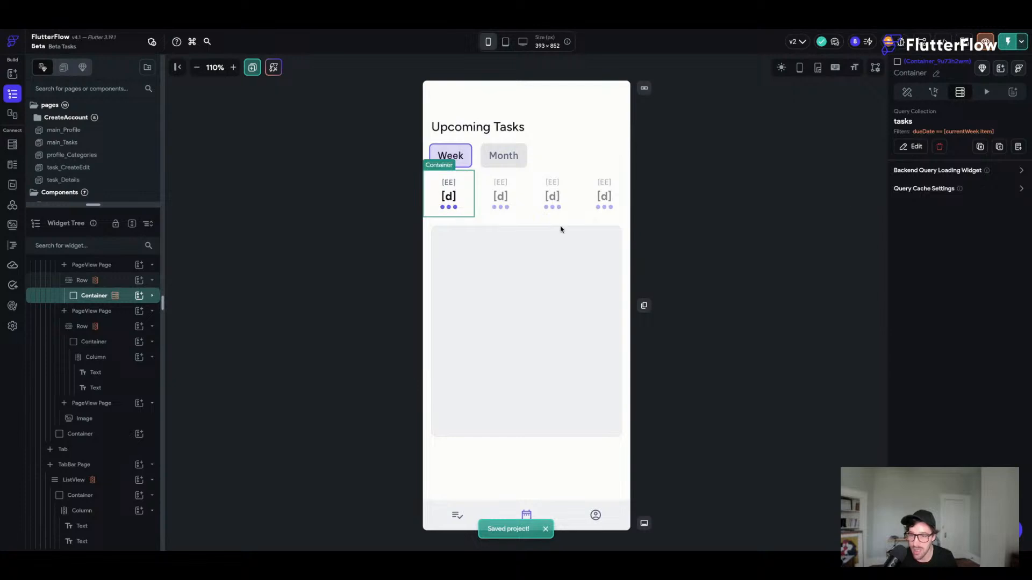
left_click(907, 93)
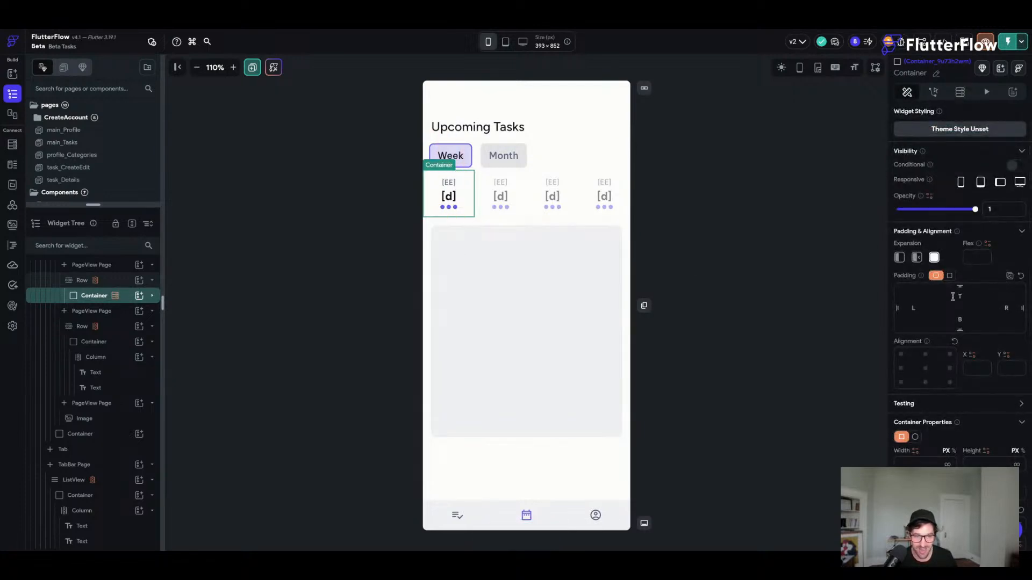
scroll(947, 214, "down", 2)
left_click(949, 209)
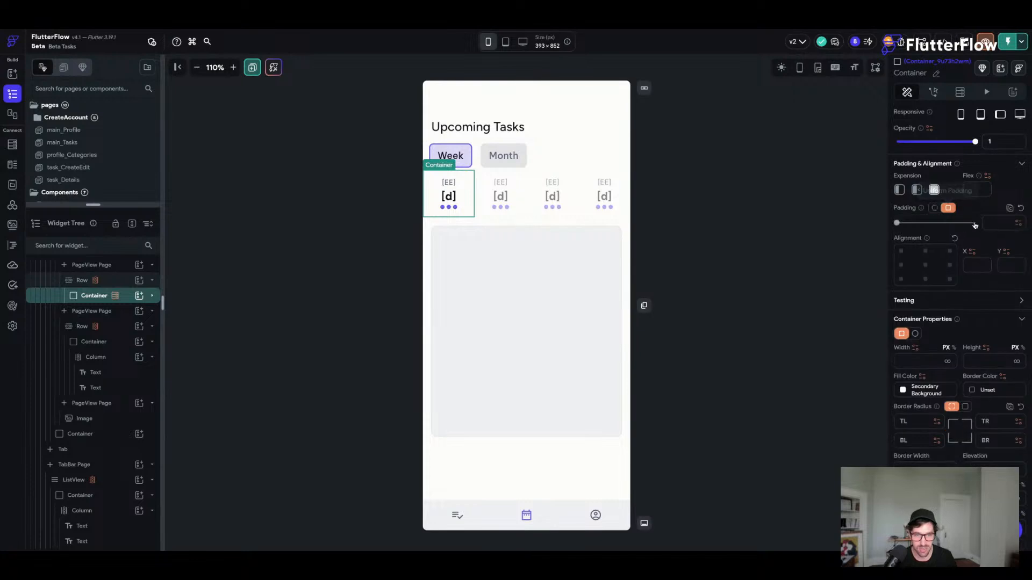
left_click(988, 220)
type("4")
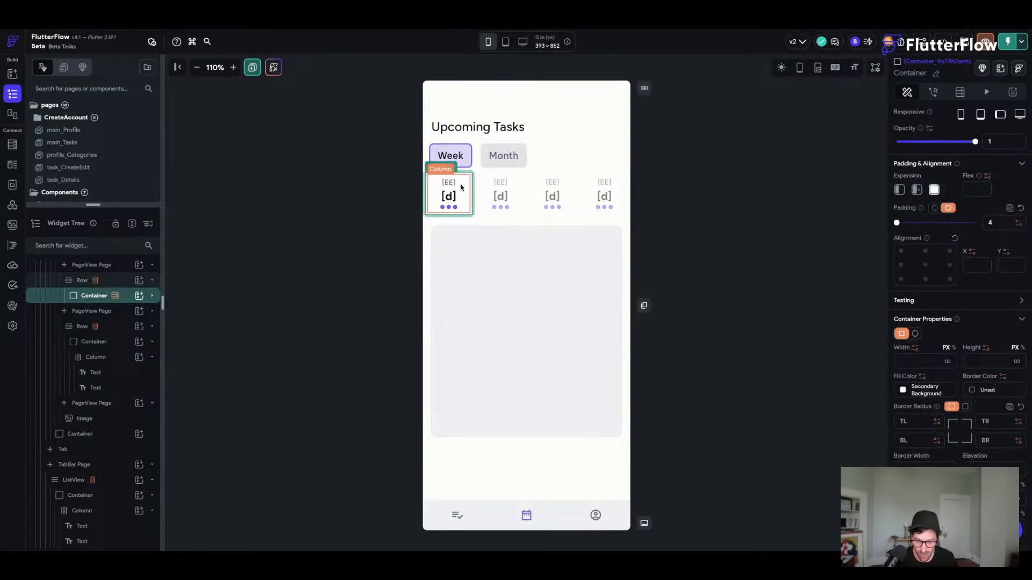
key("BackSpace")
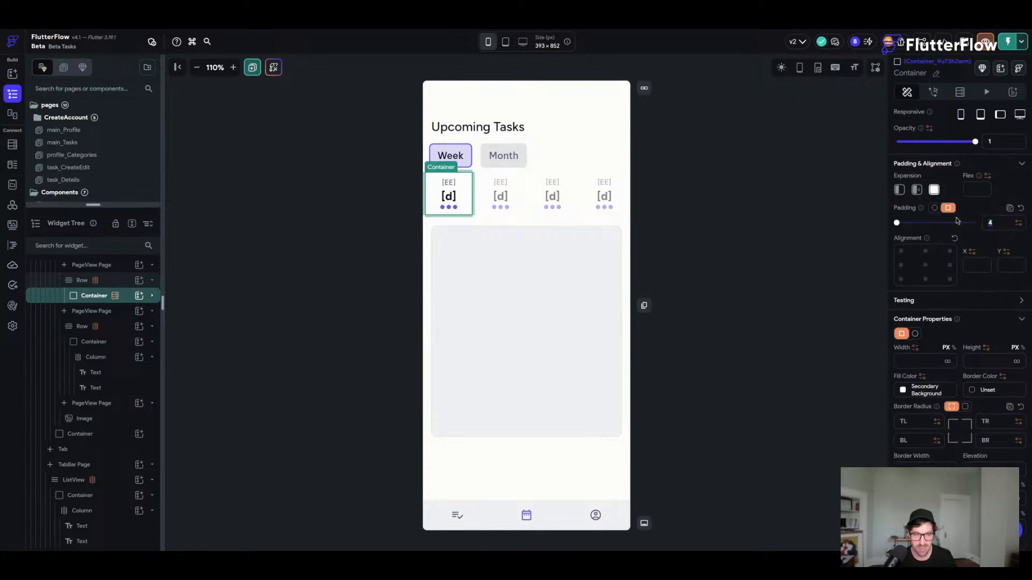
type("8")
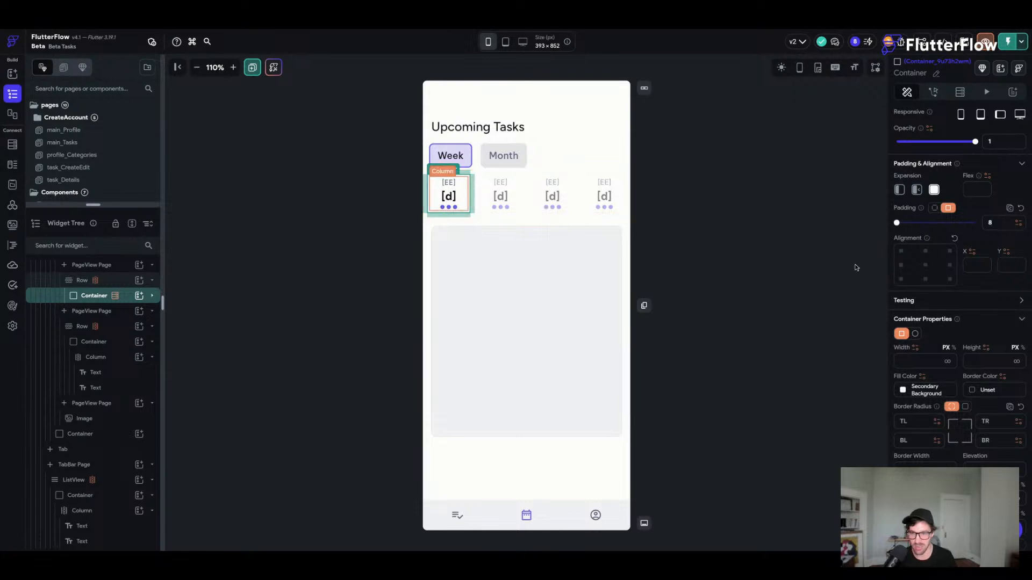
scroll(972, 323, "down", 4)
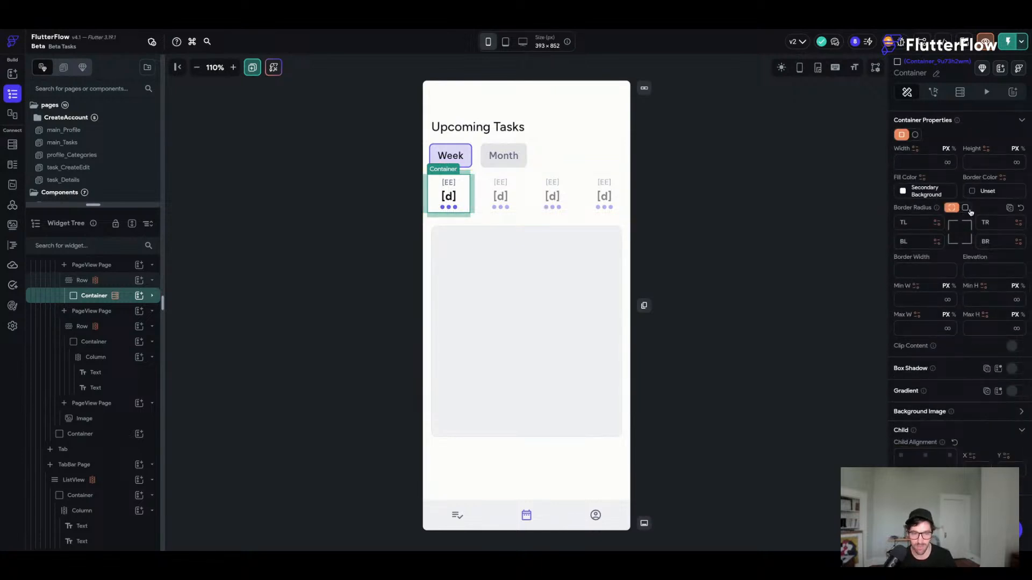
- Give the first day container in the week row a uniform border radius of 8
left_click(965, 209)
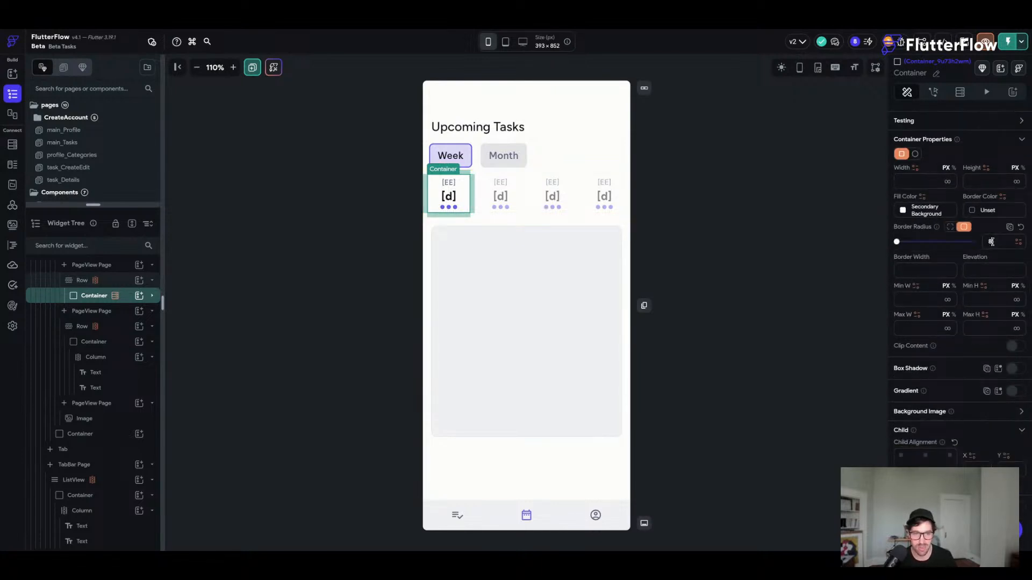
left_click(721, 210)
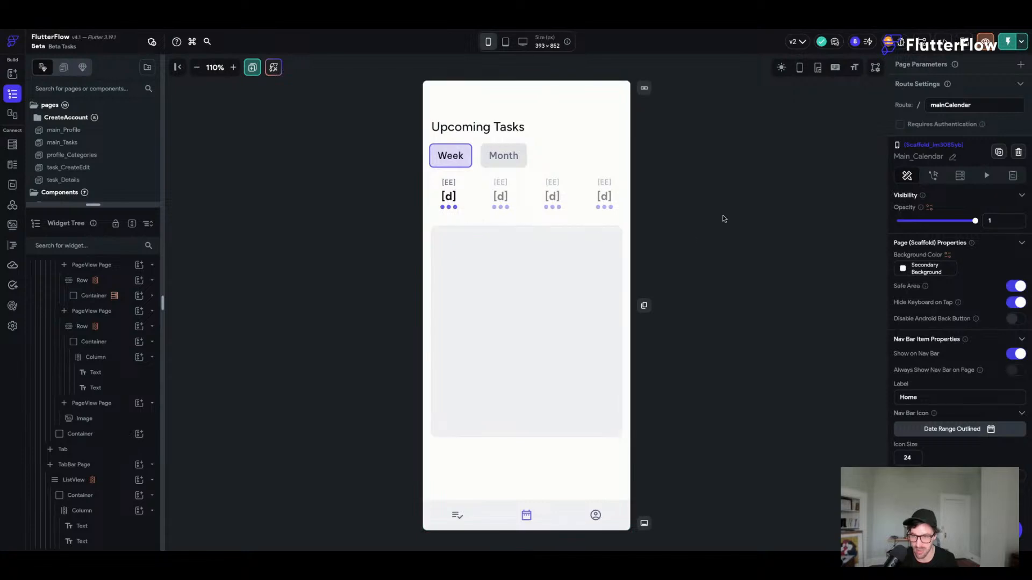
- Add a page state variable named selectedDate of type DateTime to Main_Calendar
left_click(1019, 178)
left_click(958, 219)
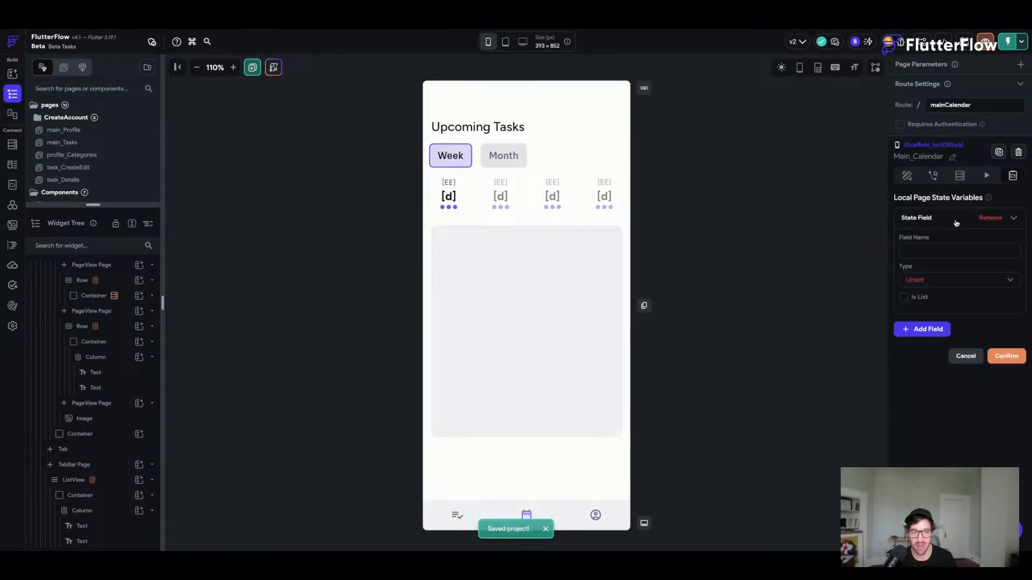
left_click(925, 252)
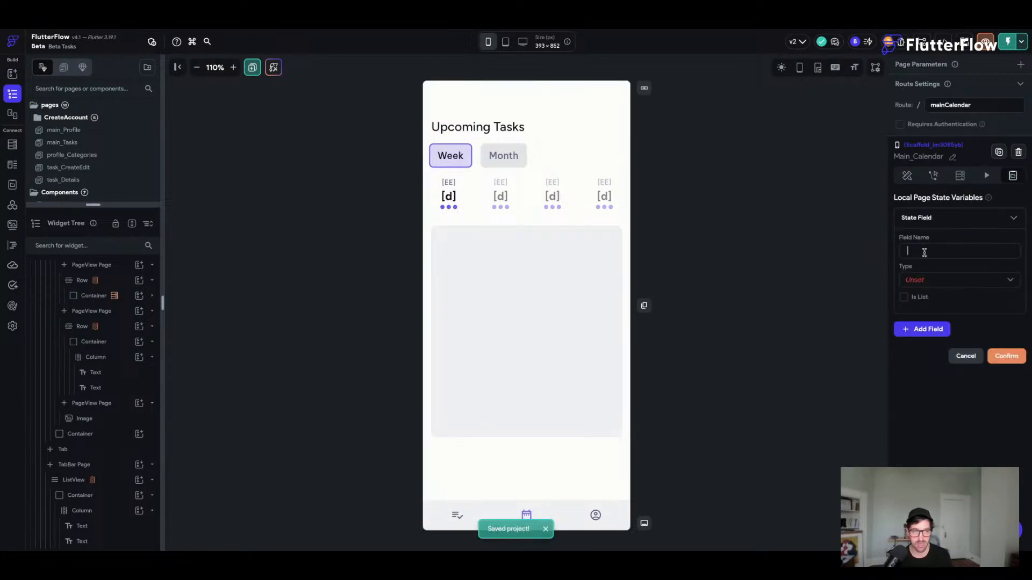
type("selectedDate")
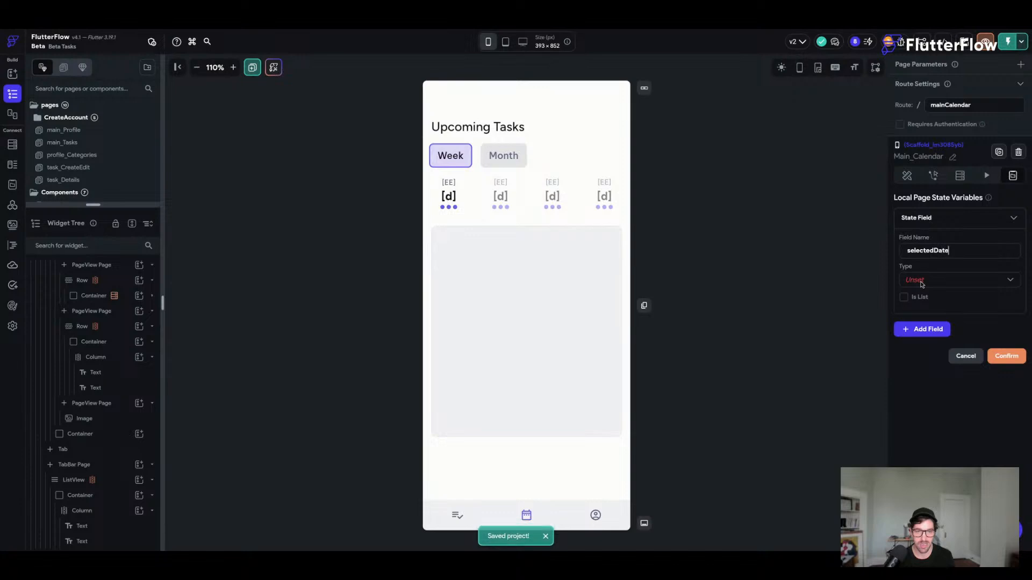
left_click(929, 283)
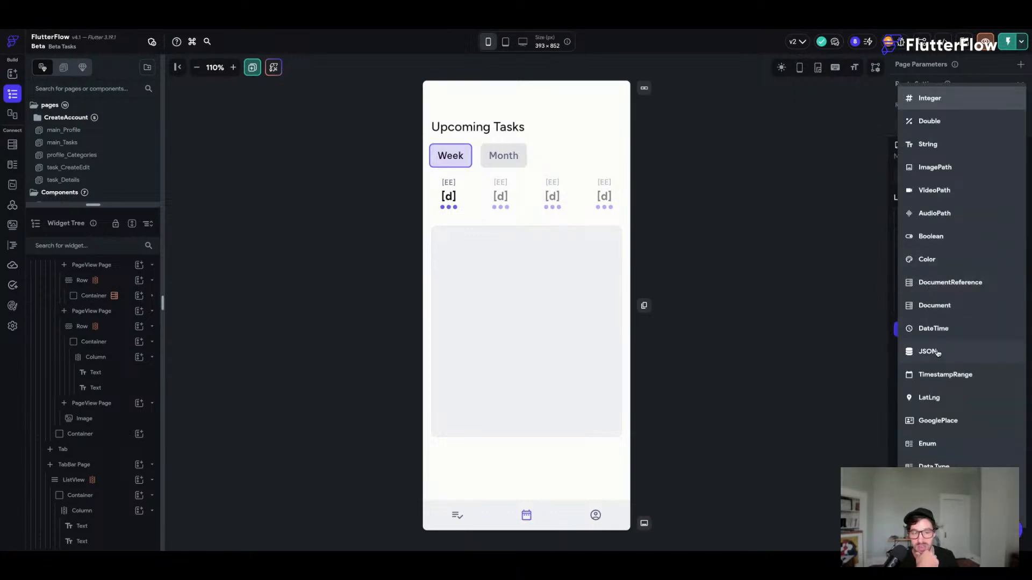
left_click(936, 329)
left_click(939, 221)
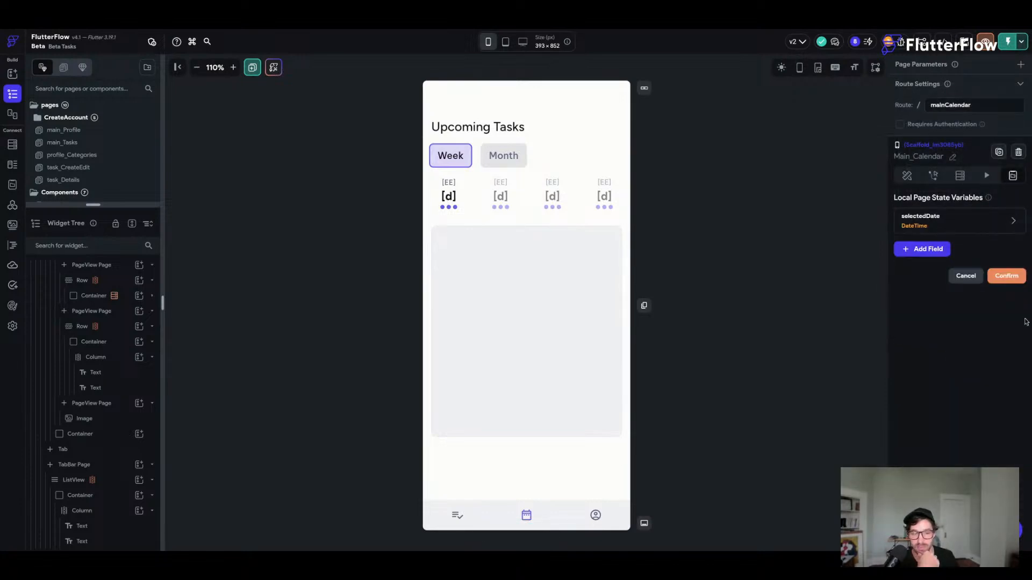
left_click(1006, 274)
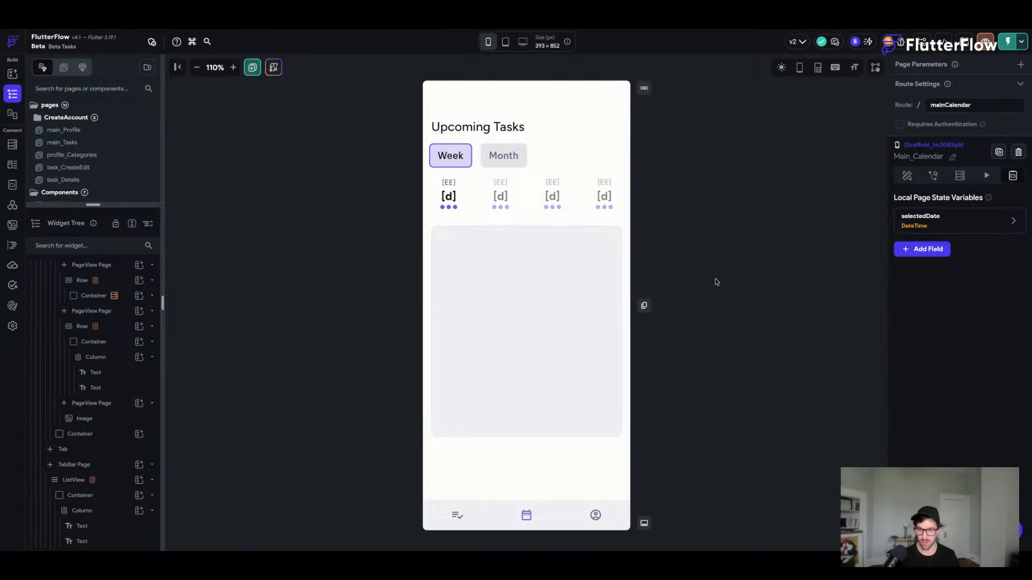
- Set the first day container's border color to the theme color Secondary Background
left_click(469, 215)
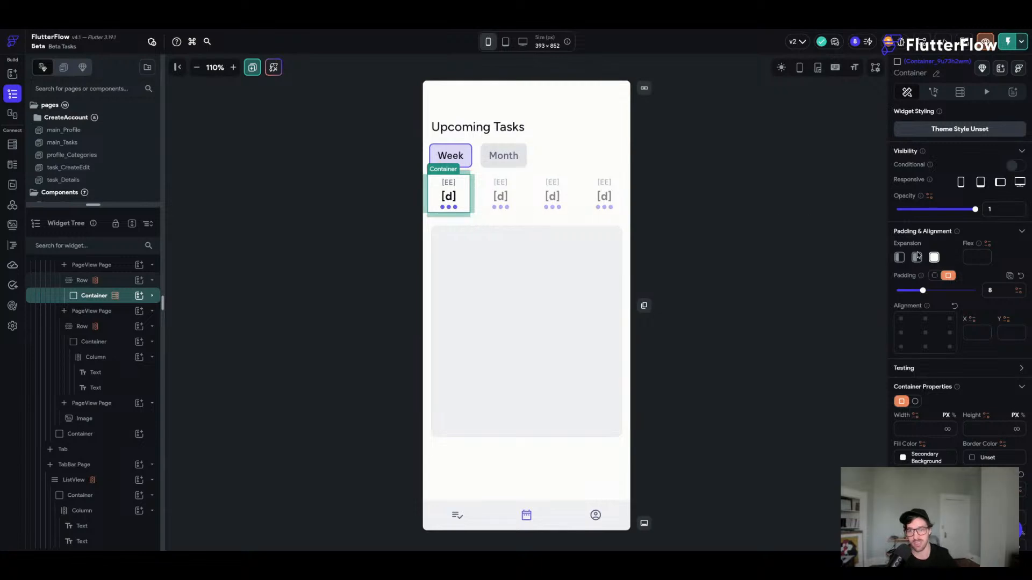
scroll(962, 258, "down", 5)
left_click(970, 216)
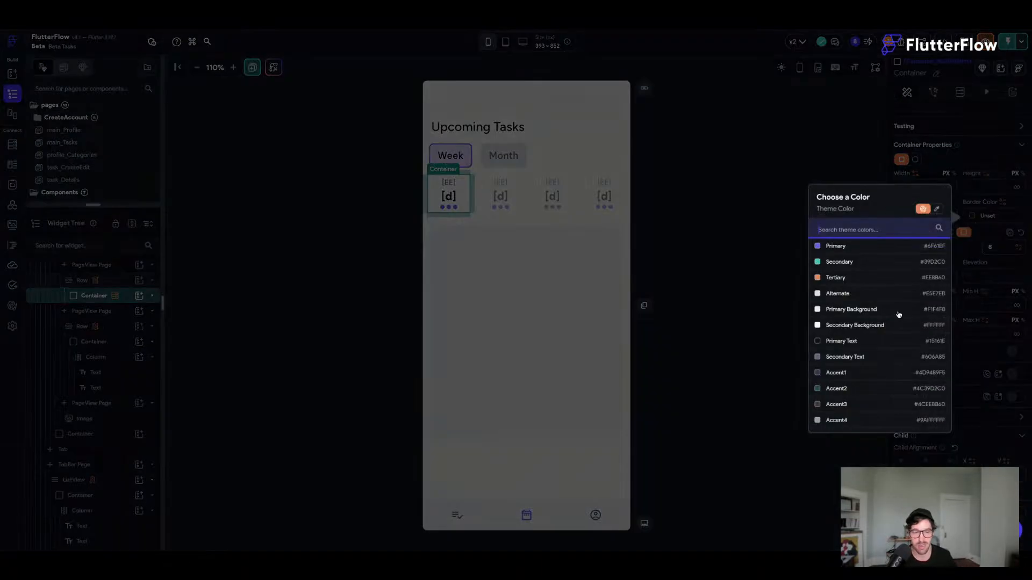
left_click(839, 325)
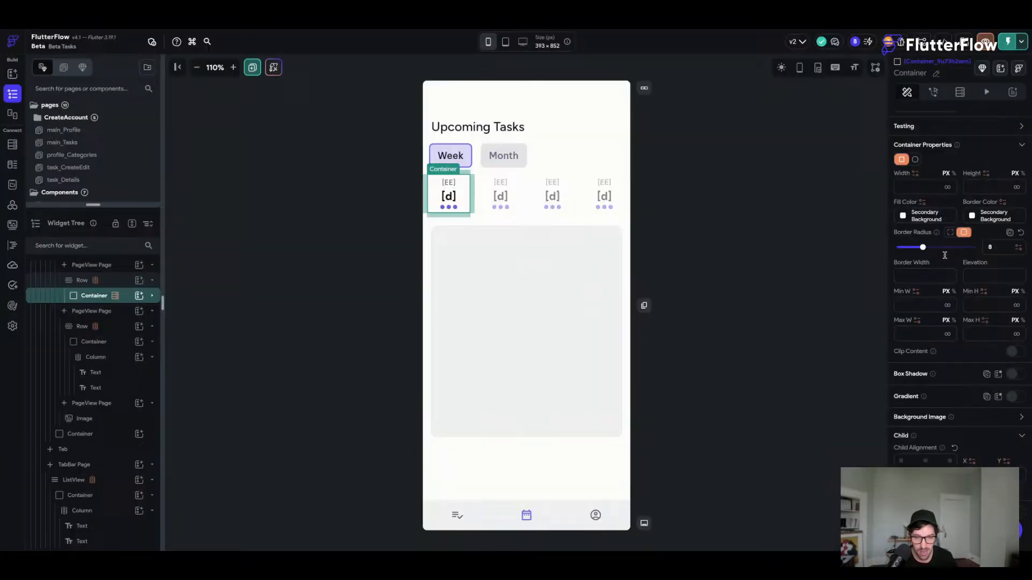
- Make the day container's border color an If/Then/Else value whose condition uses the page state selectedDate as its first value
left_click(1001, 202)
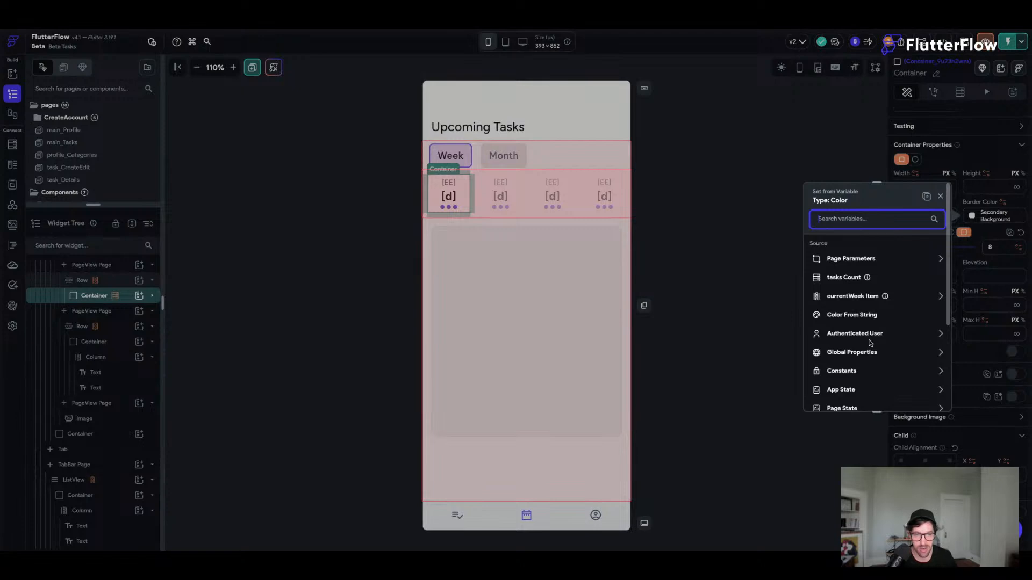
scroll(868, 293, "down", 3)
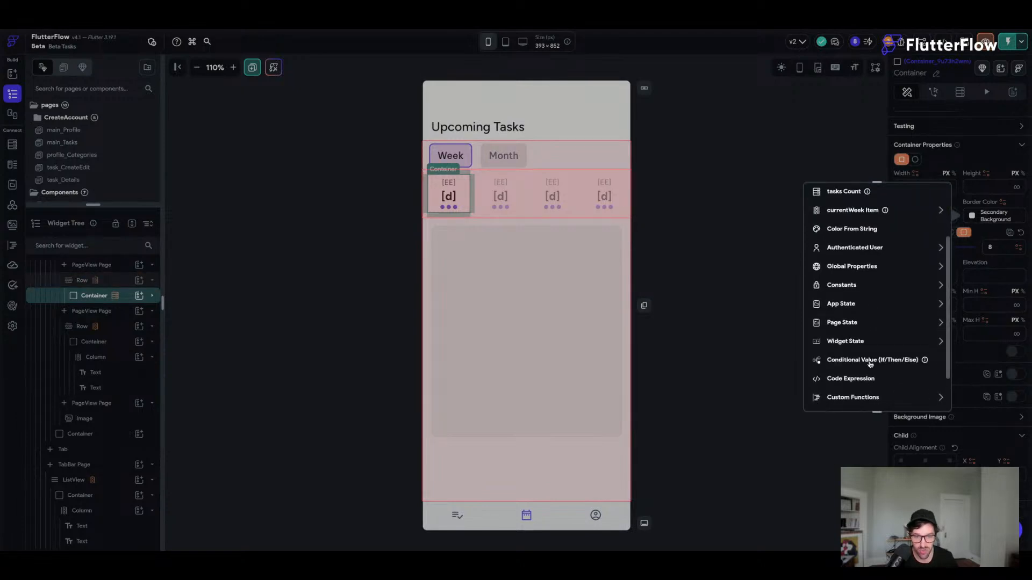
left_click(870, 362)
left_click(866, 278)
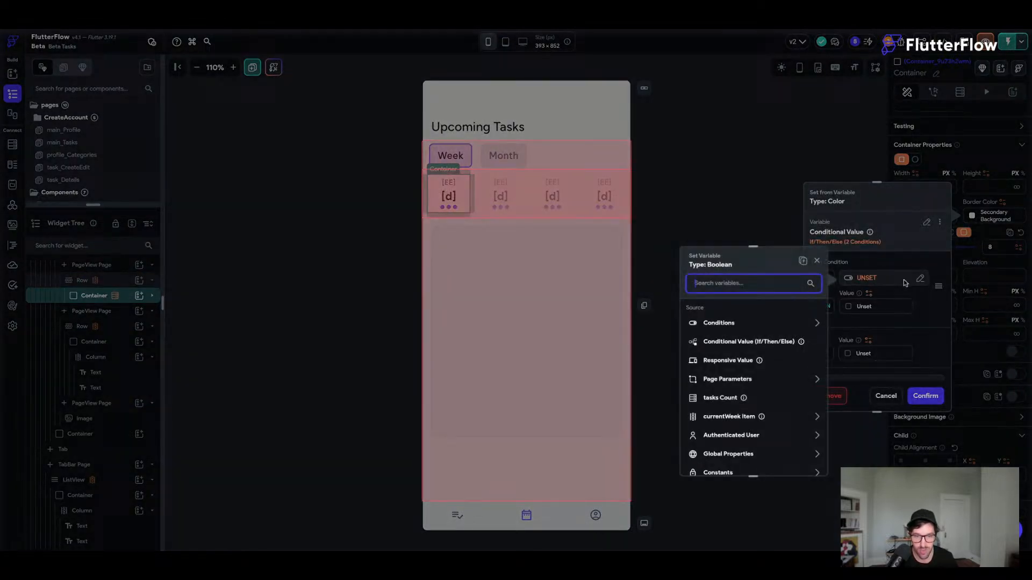
left_click(731, 332)
left_click(737, 339)
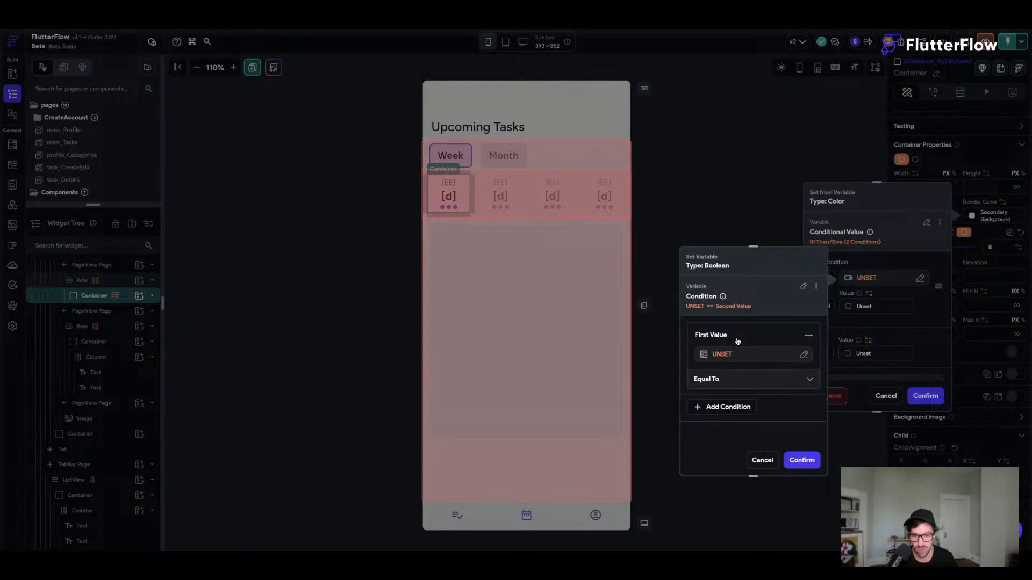
left_click(723, 355)
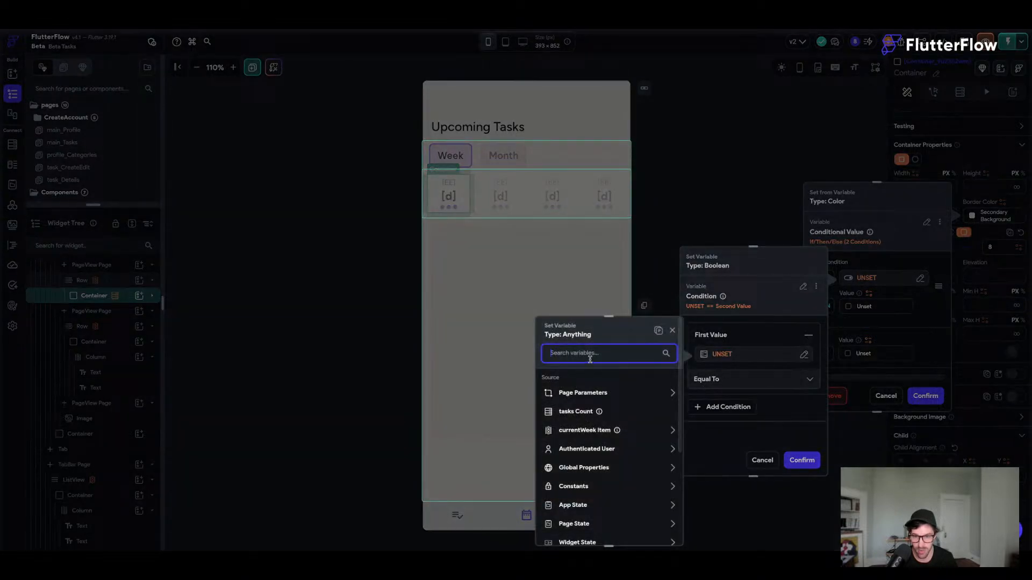
type("selle")
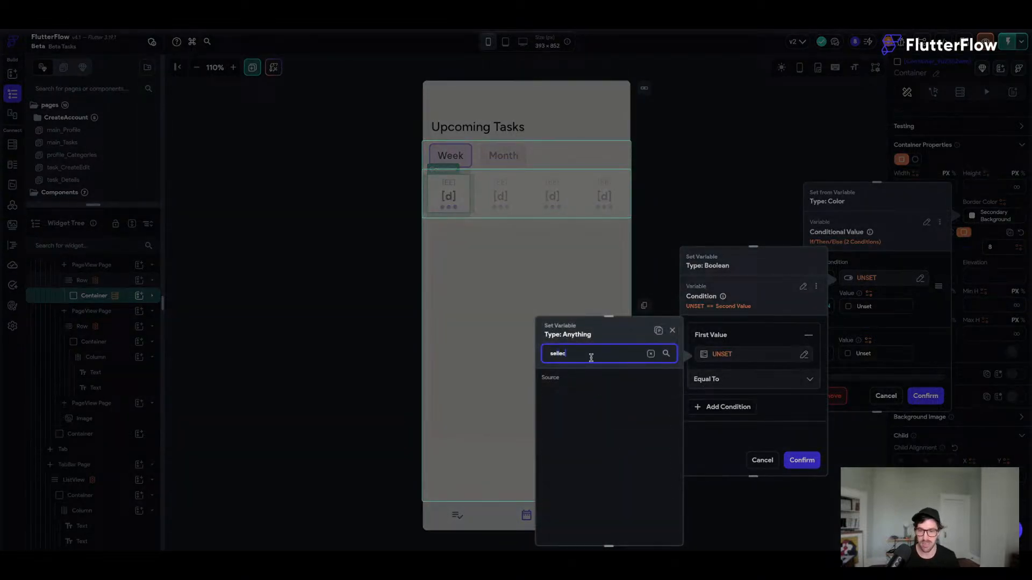
key("BackSpace")
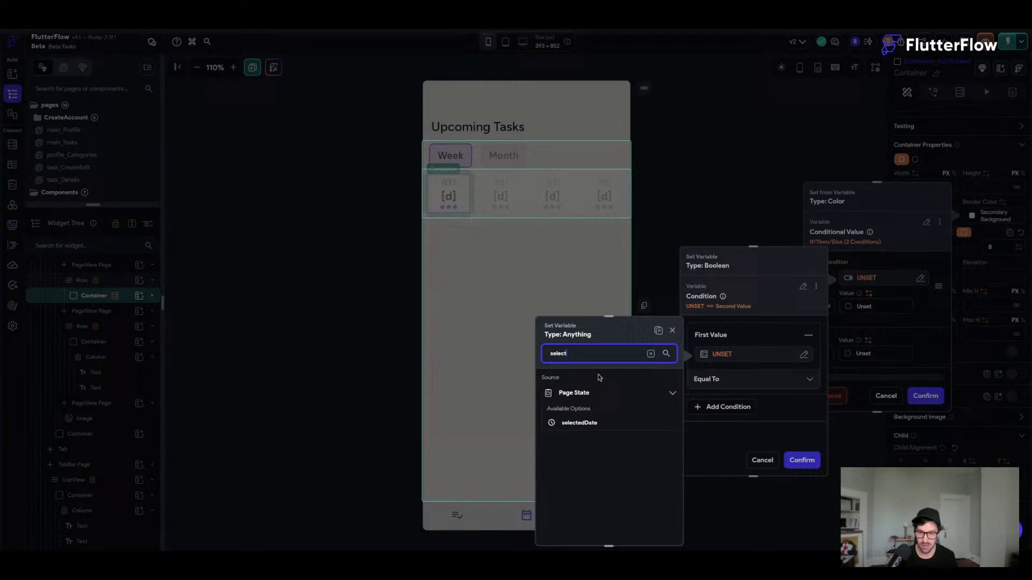
left_click(591, 423)
left_click(656, 530)
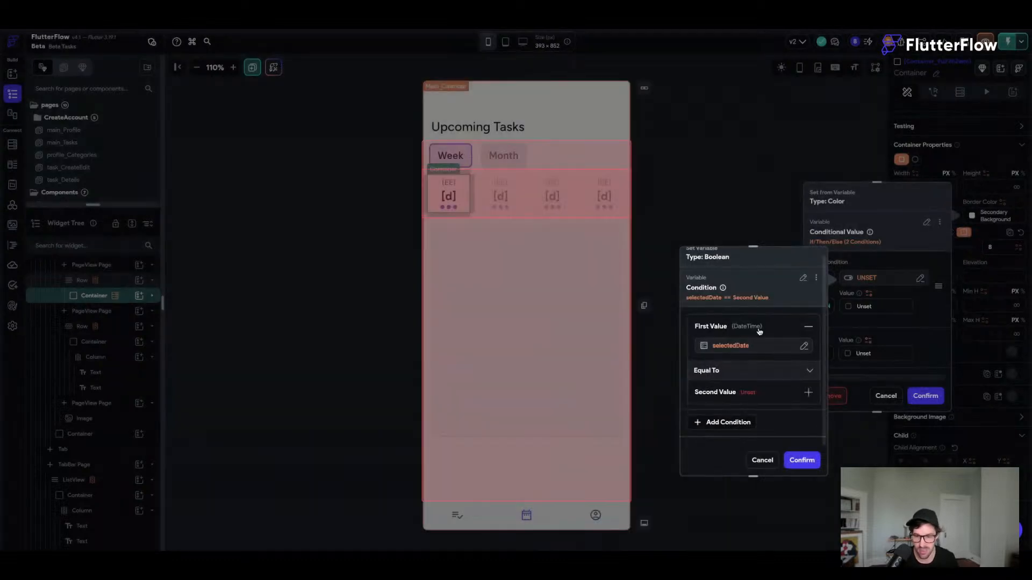
- Complete the border color condition by comparing selectedDate as Equal To with currentWeek Item
left_click(726, 423)
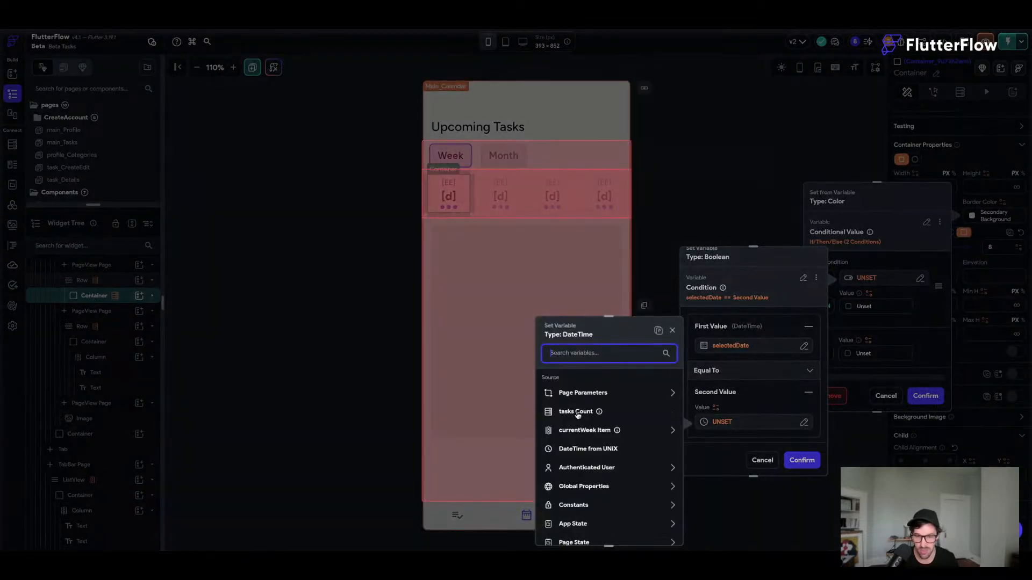
left_click(582, 430)
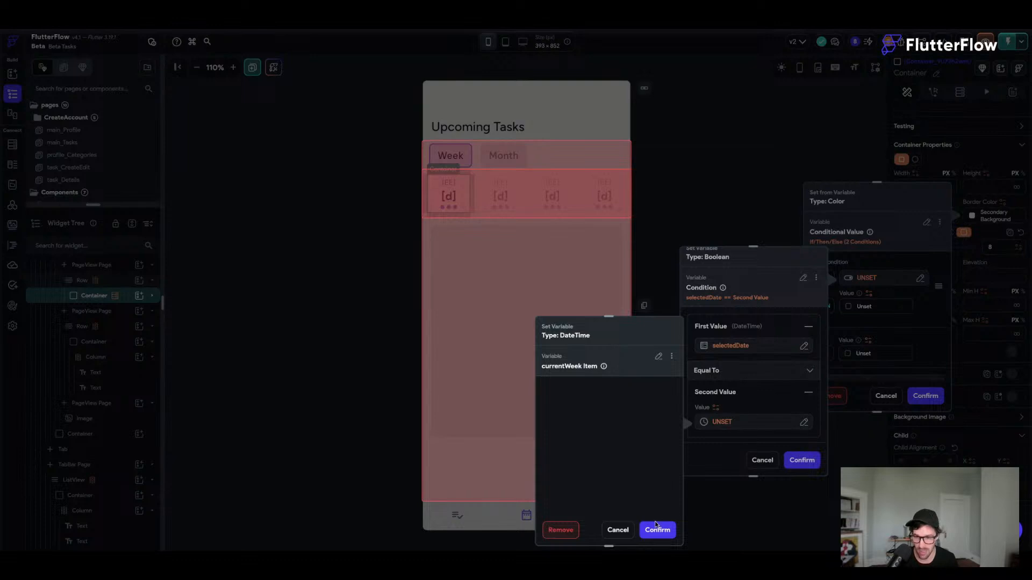
left_click(655, 529)
scroll(755, 395, "down", 1)
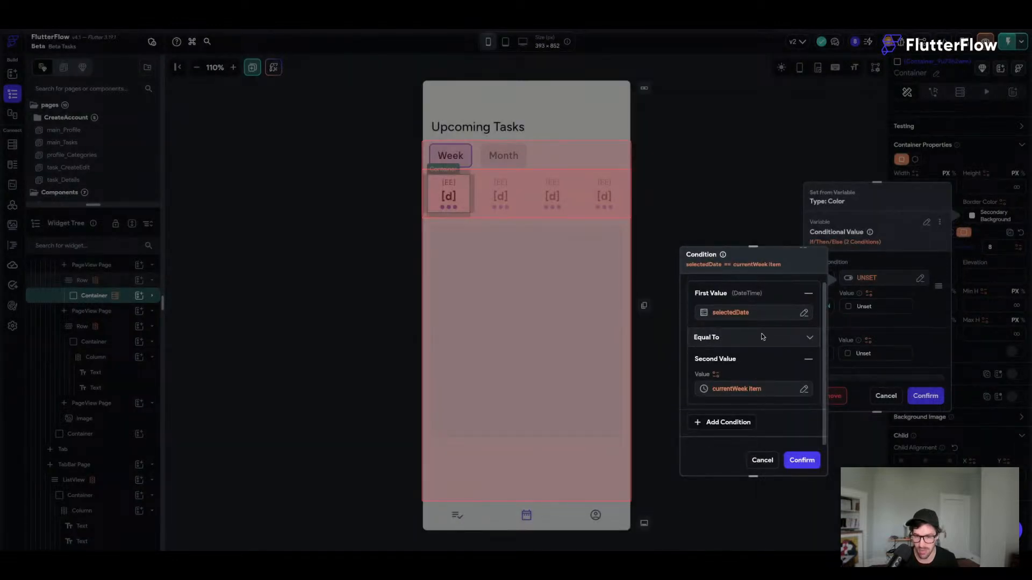
left_click(802, 461)
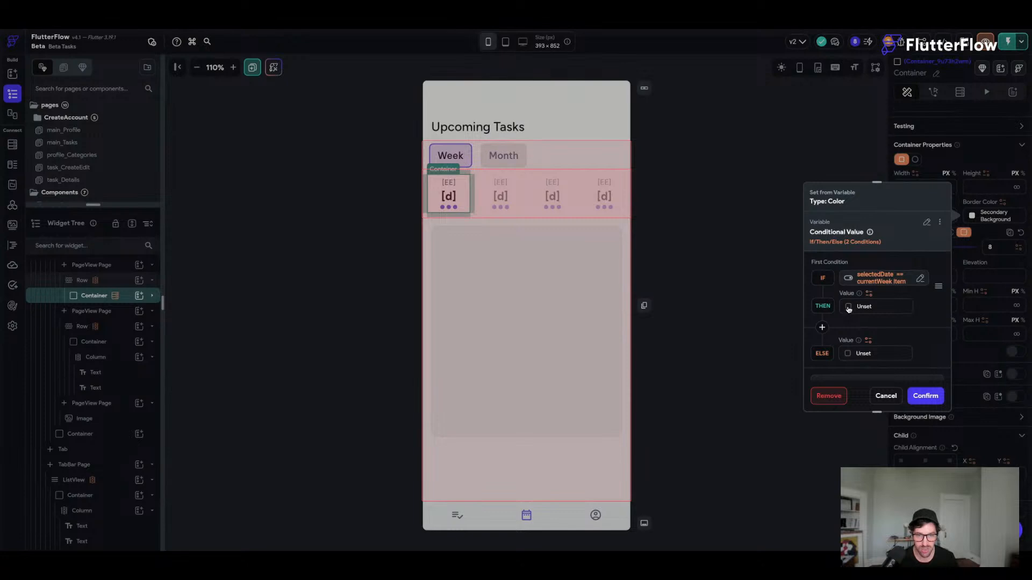
- Set the conditional border color to Primary when the condition is met and Secondary Background otherwise
left_click(848, 308)
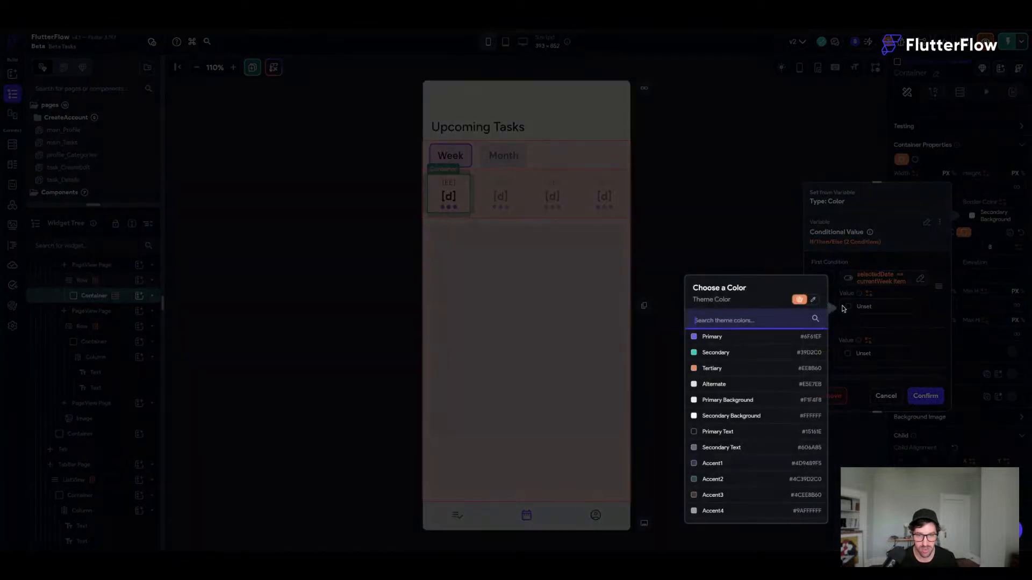
left_click(704, 337)
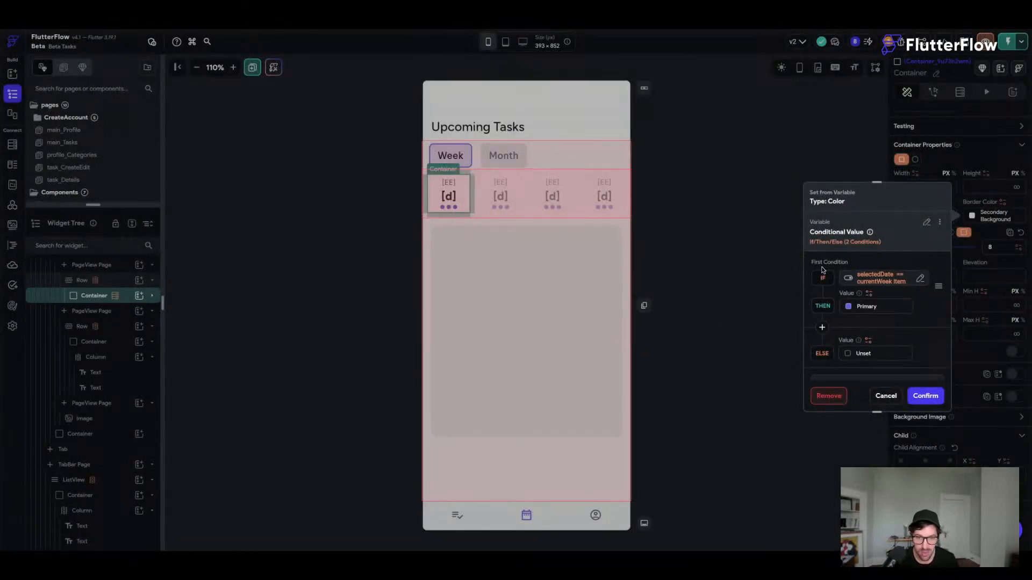
left_click(848, 354)
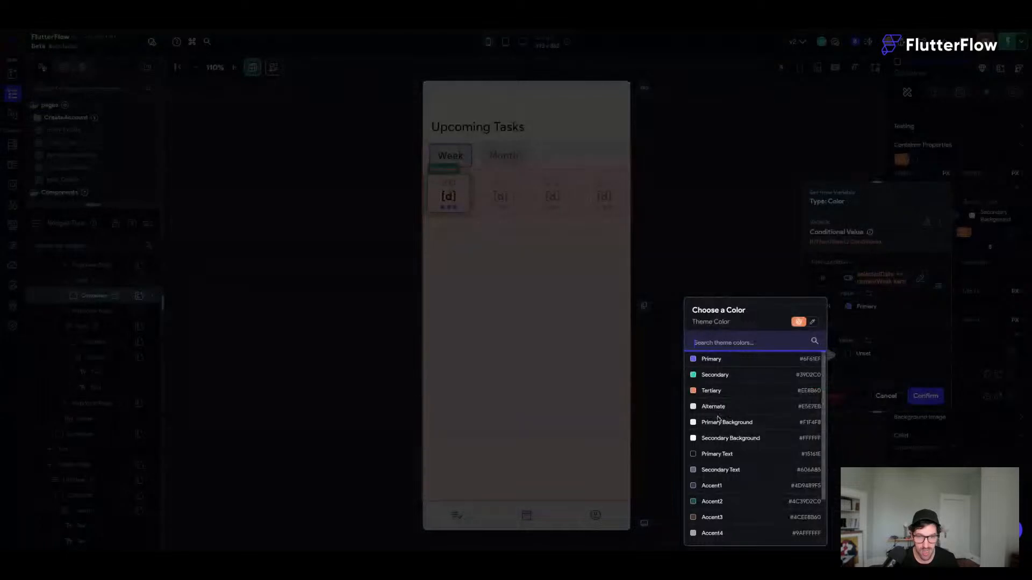
left_click(725, 438)
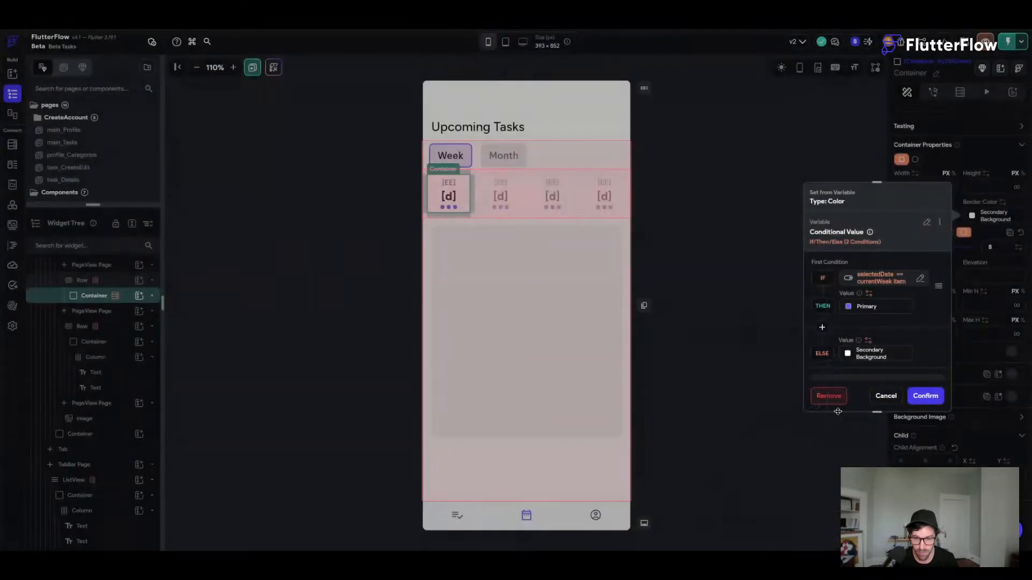
left_click(925, 395)
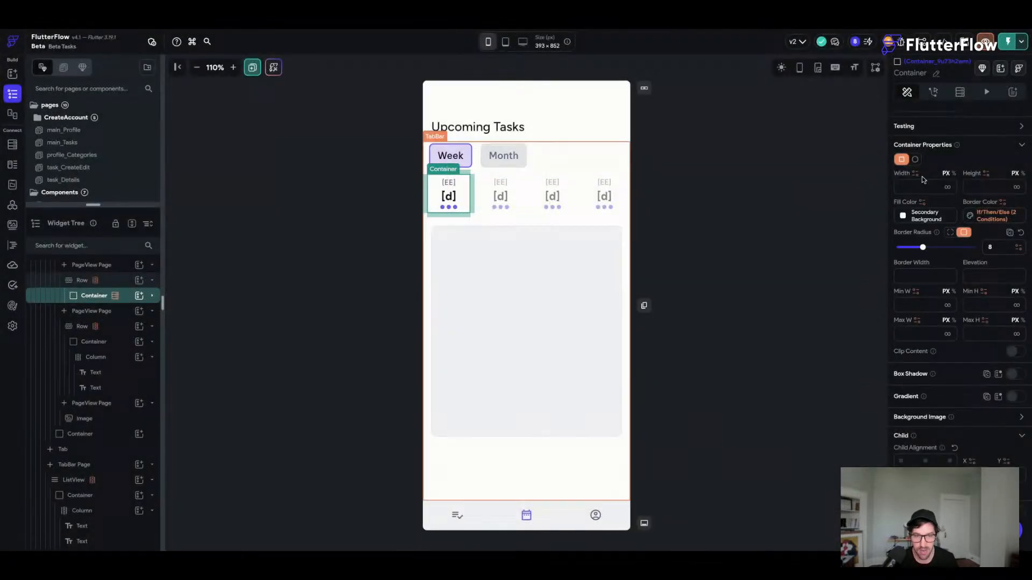
- Copy the border color's conditional variable and paste it into the day container's fill color
left_click(992, 215)
left_click(939, 222)
left_click(903, 240)
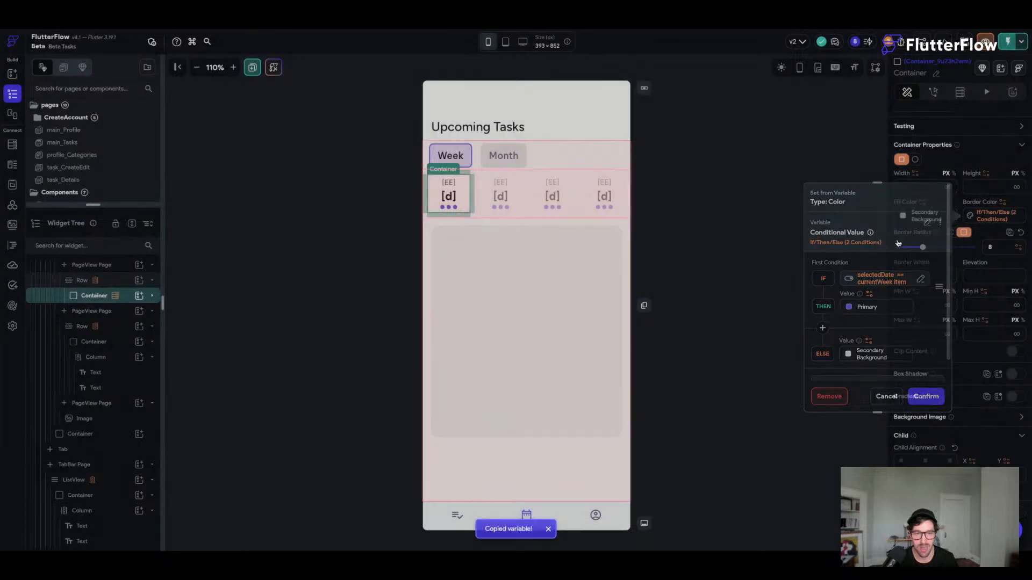
left_click(922, 206)
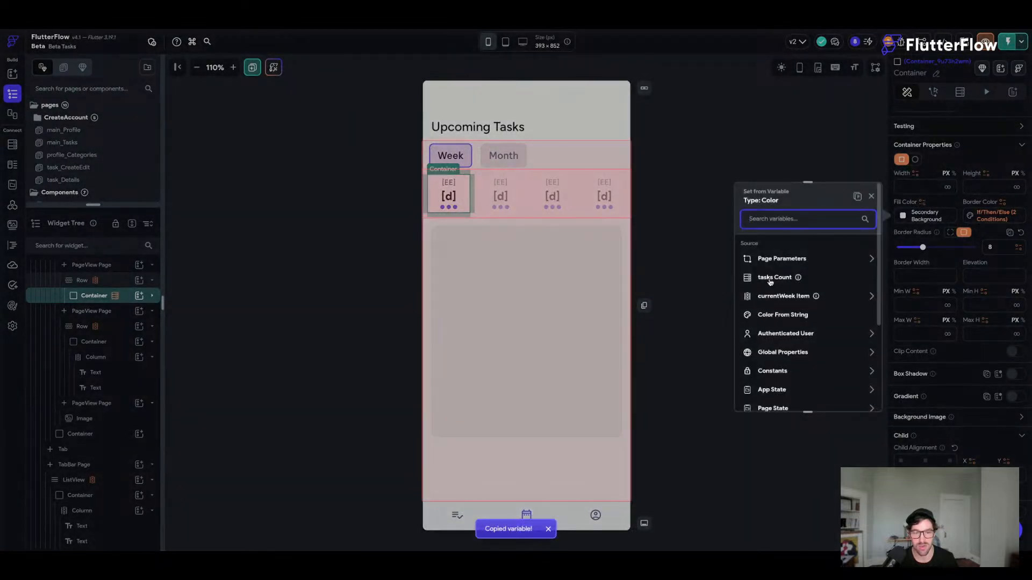
left_click(862, 200)
- Set the conditional fill color to Accent 1 when met and Secondary Background otherwise, and save the project
left_click(779, 306)
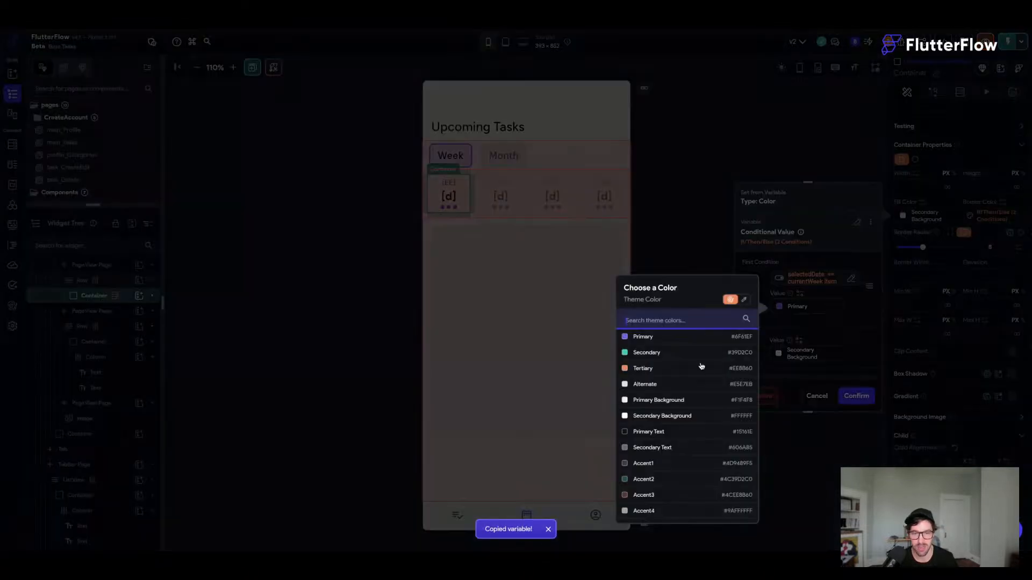
left_click(640, 469)
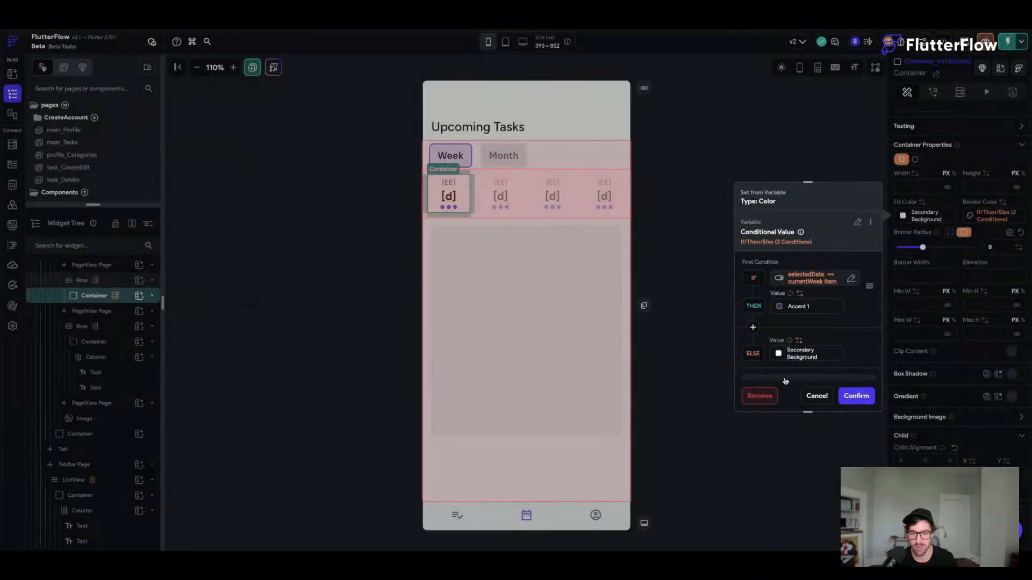
left_click(779, 355)
left_click(637, 438)
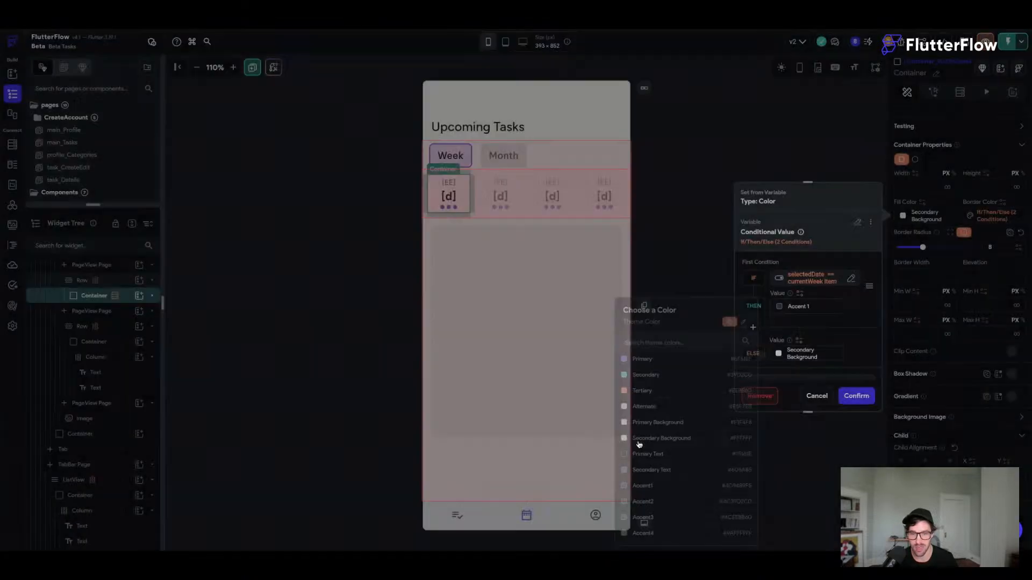
left_click(856, 396)
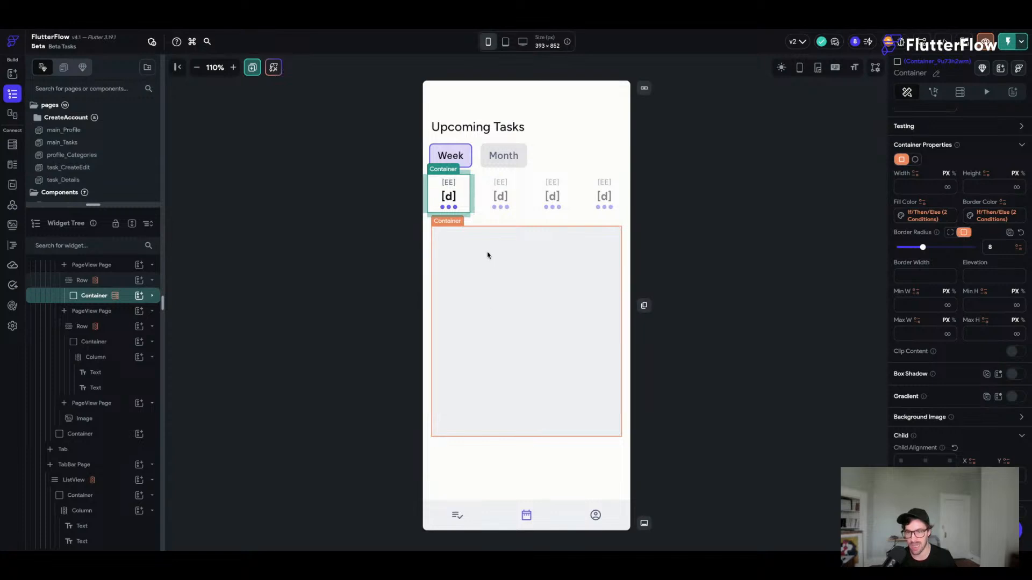
key("ctrl+s")
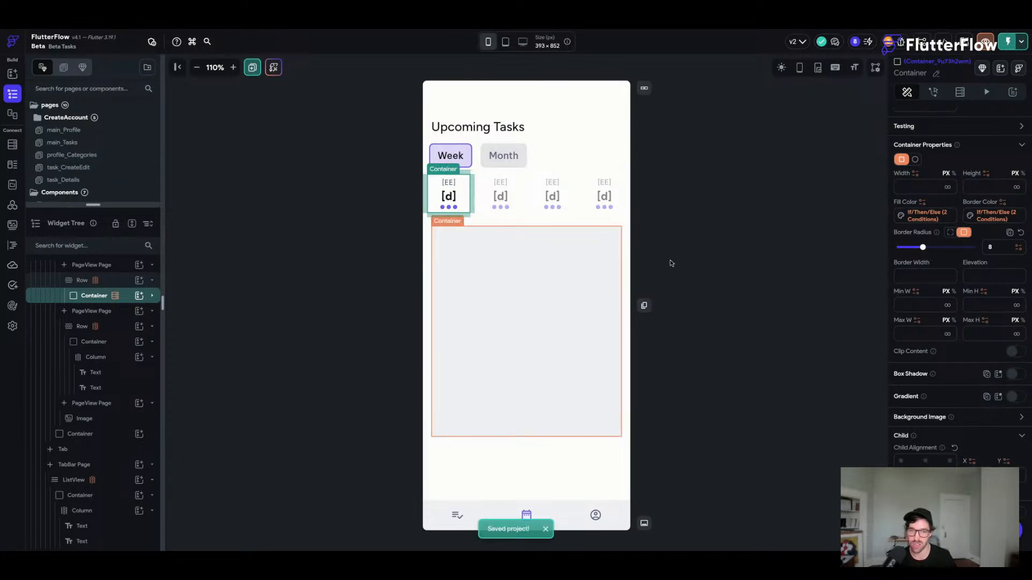
left_click(688, 291)
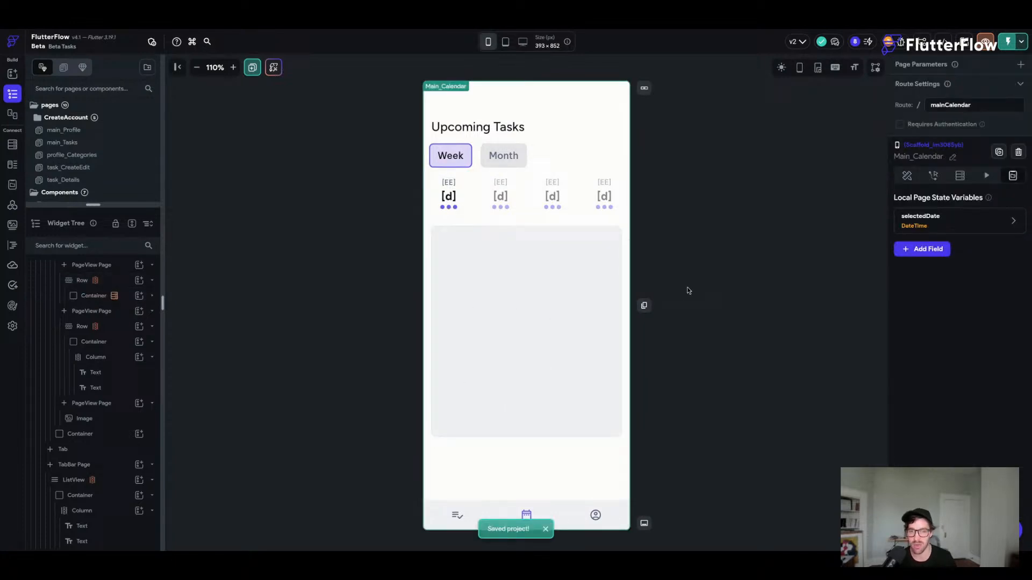
left_click(781, 67)
left_click(781, 67)
- Add a Column inside the grey task container below the week row
left_click(550, 271)
key("super+e")
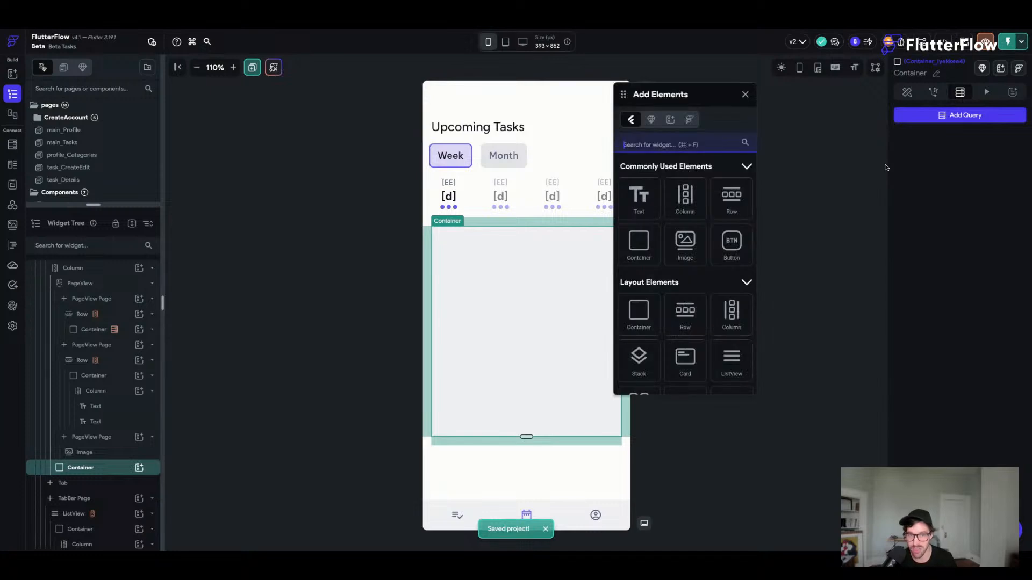
left_click_drag(687, 201, 509, 303)
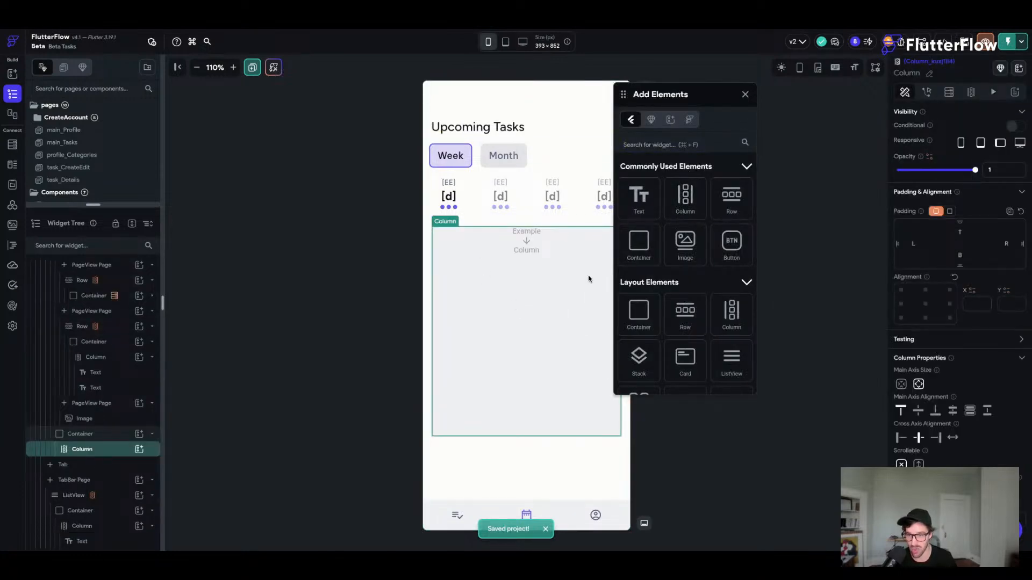
left_click(553, 285)
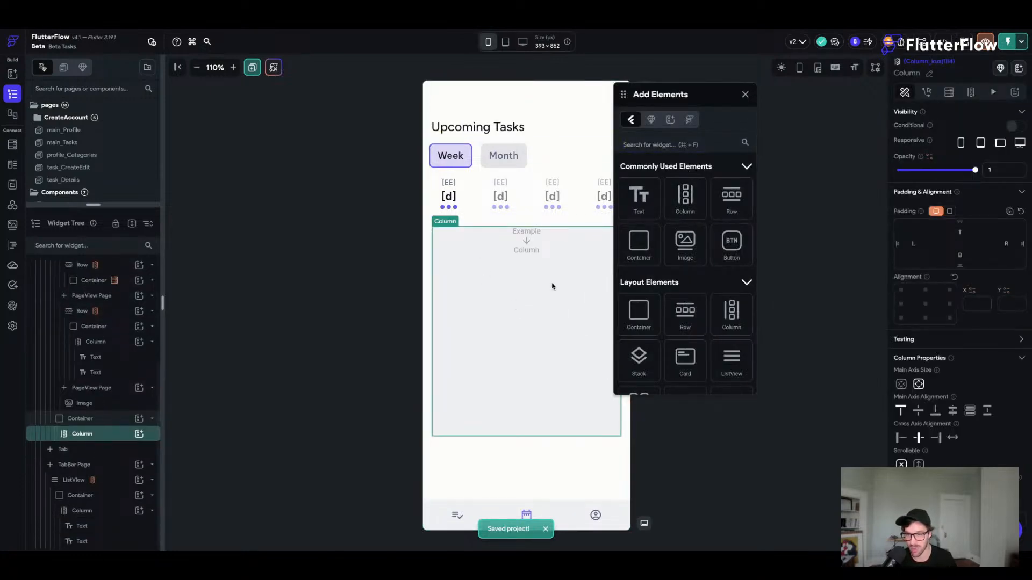
- Set the new column's cross axis alignment to Start and its uniform padding to 12
left_click(901, 438)
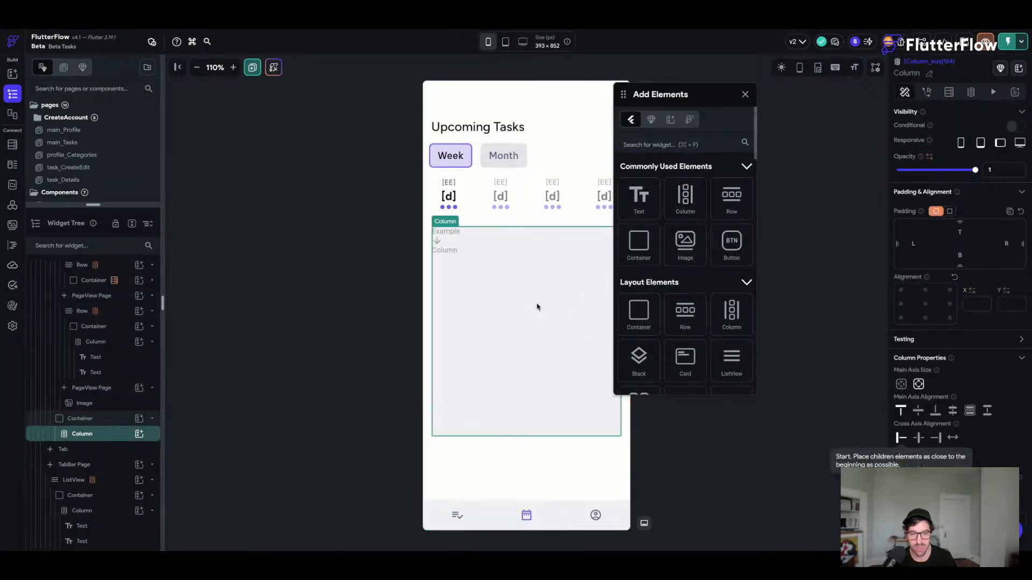
left_click(950, 211)
left_click(994, 226)
type("12")
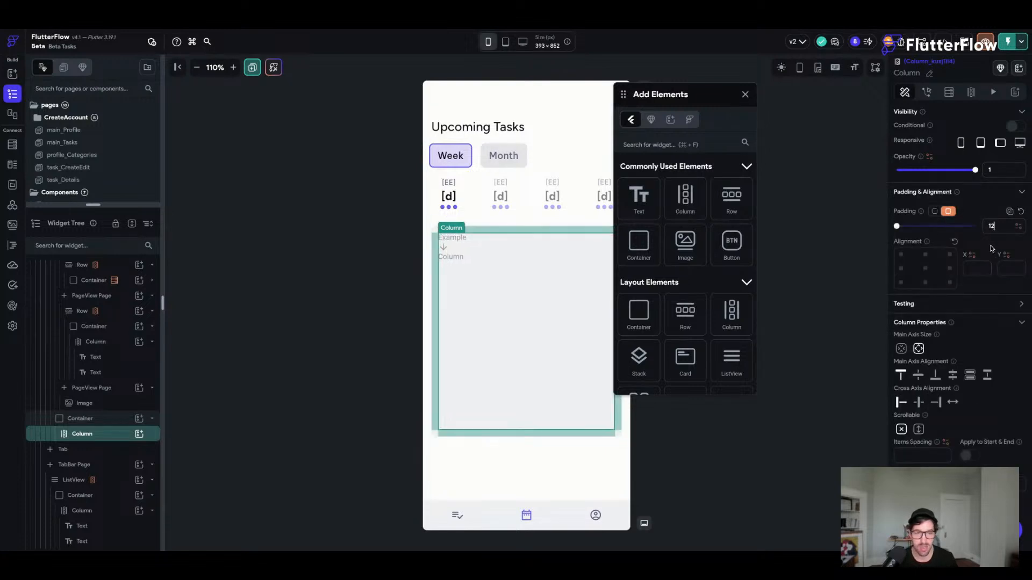
- Add a Text widget to the task area's column and duplicate it twice to make three texts
left_click_drag(626, 94, 693, 120)
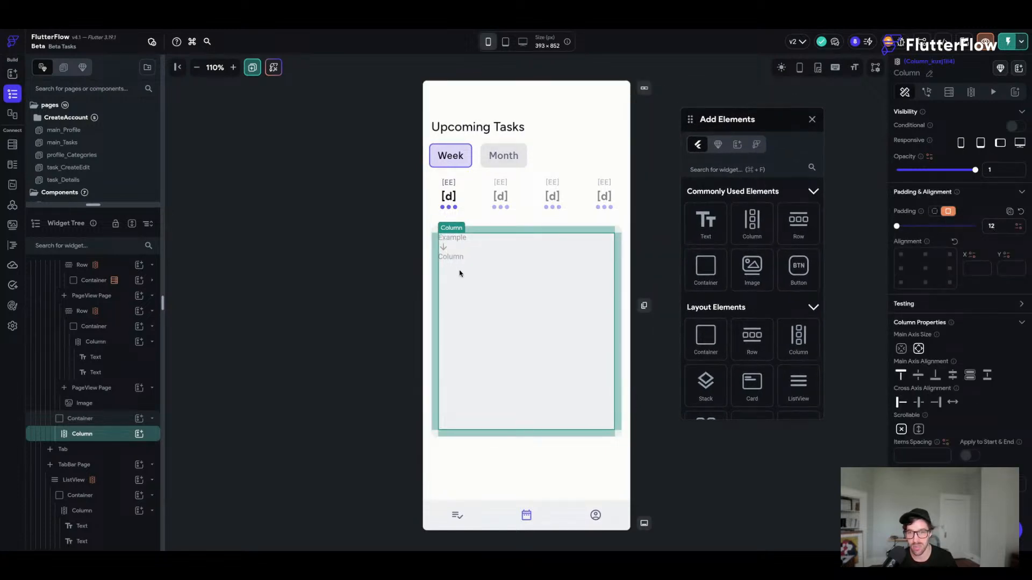
left_click_drag(706, 220, 516, 271)
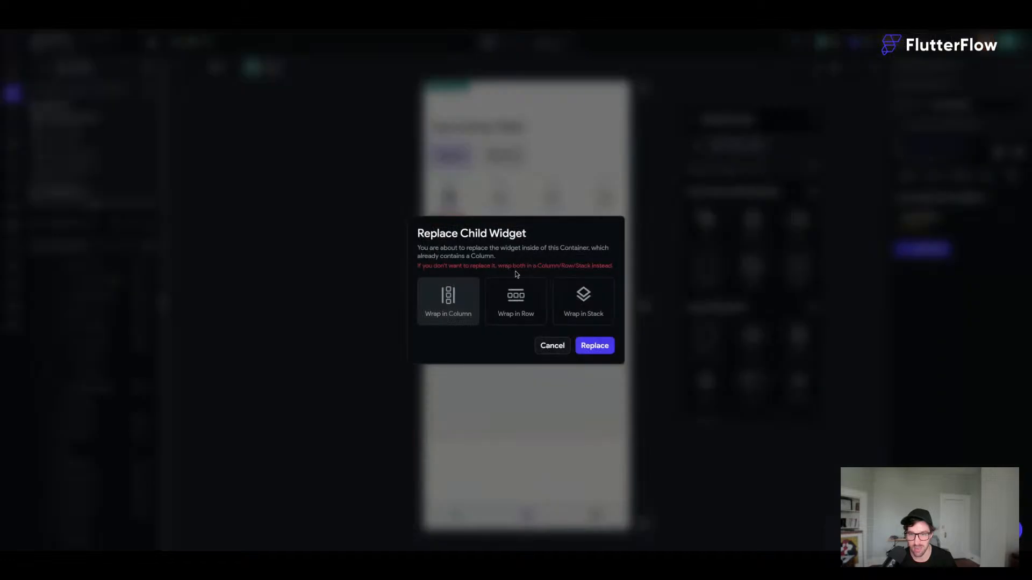
left_click(552, 345)
left_click_drag(705, 221, 460, 242)
key("super+d")
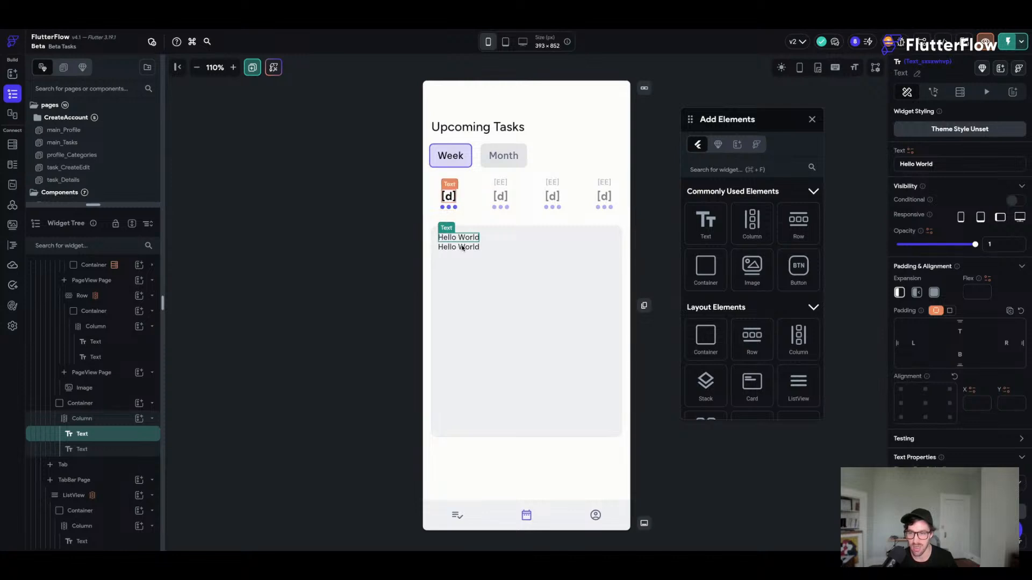
key("super+d")
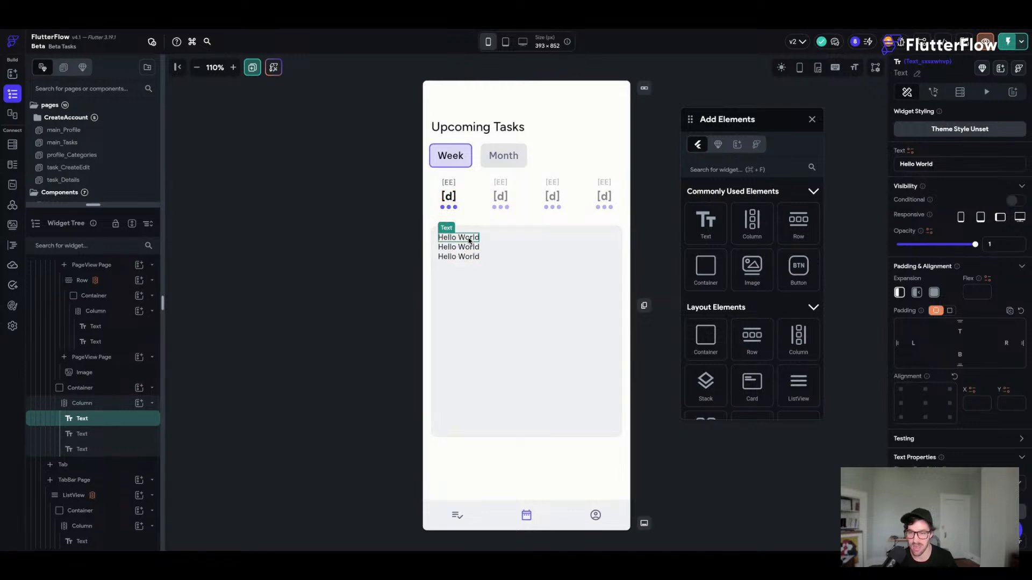
- Change the first text to "Selected date" and set the parent column's items spacing to 4
left_click(984, 168)
key("super+a")
key("BackSpace")
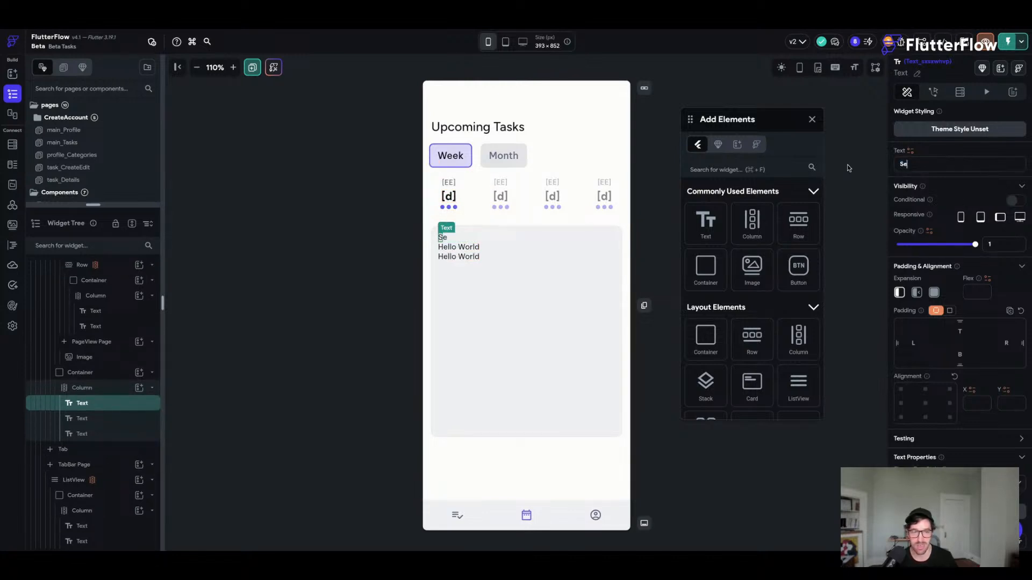
type("Selected date")
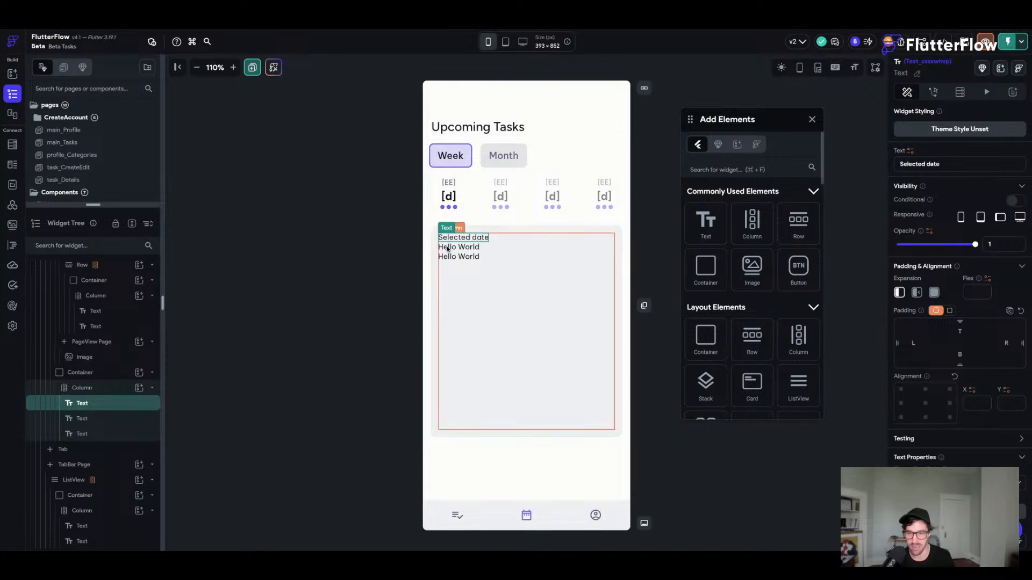
left_click(514, 253)
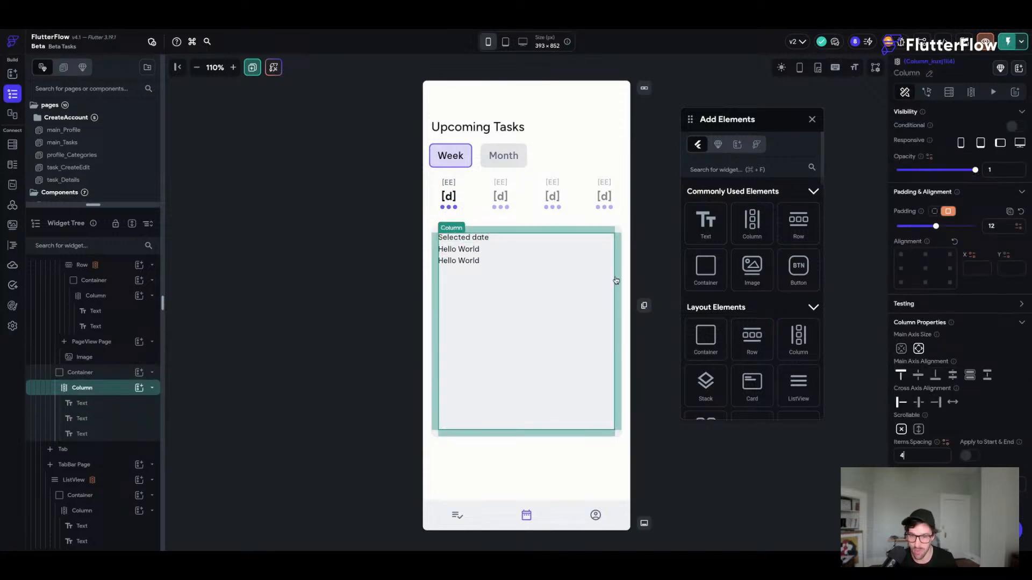
- Apply the Headline Small text style to the second text in the task area's column
left_click(470, 251)
left_click(959, 129)
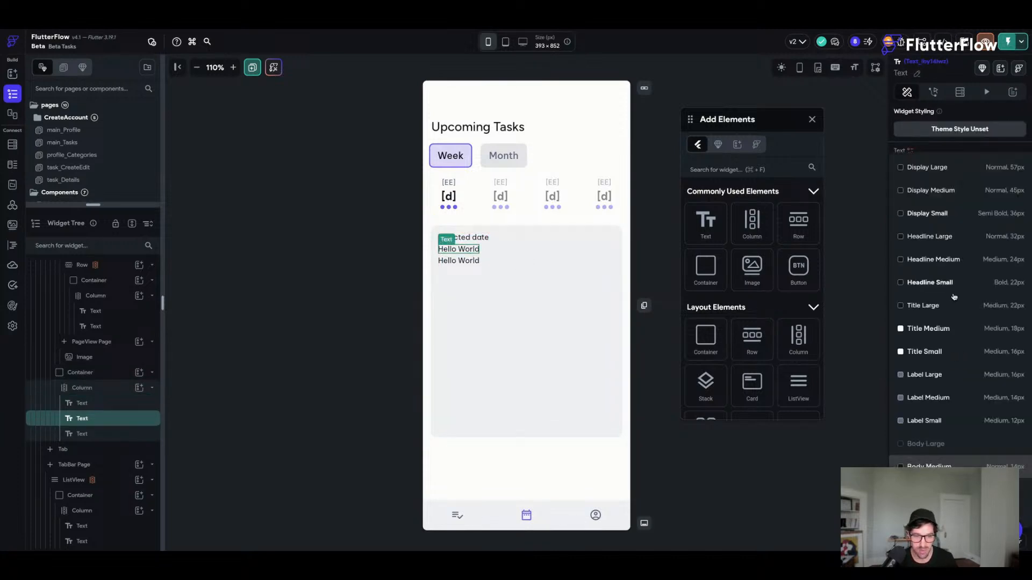
left_click(930, 283)
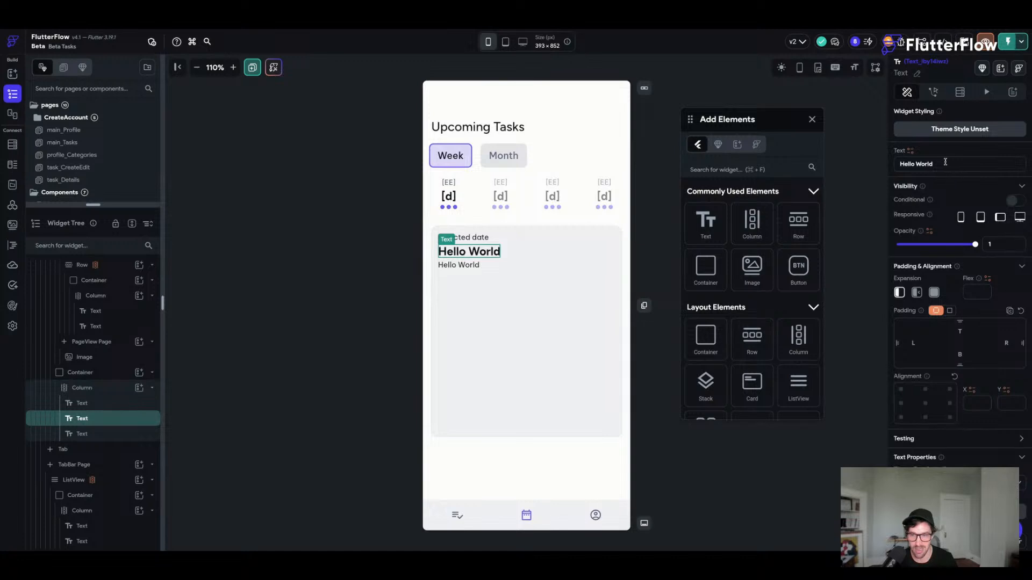
- Open the variable sources for the second text's value
left_click(910, 152)
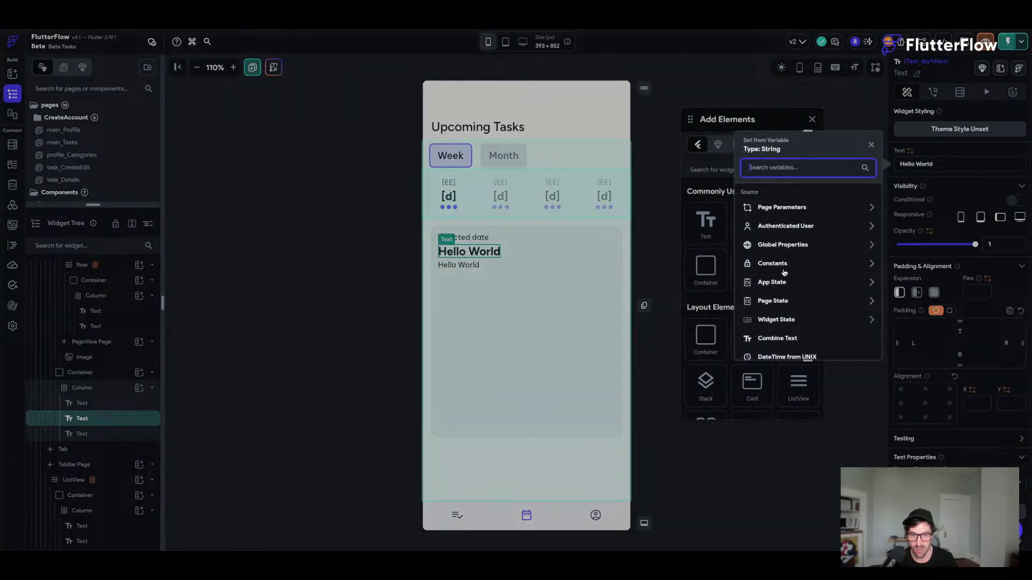
scroll(784, 273, "down", 1)
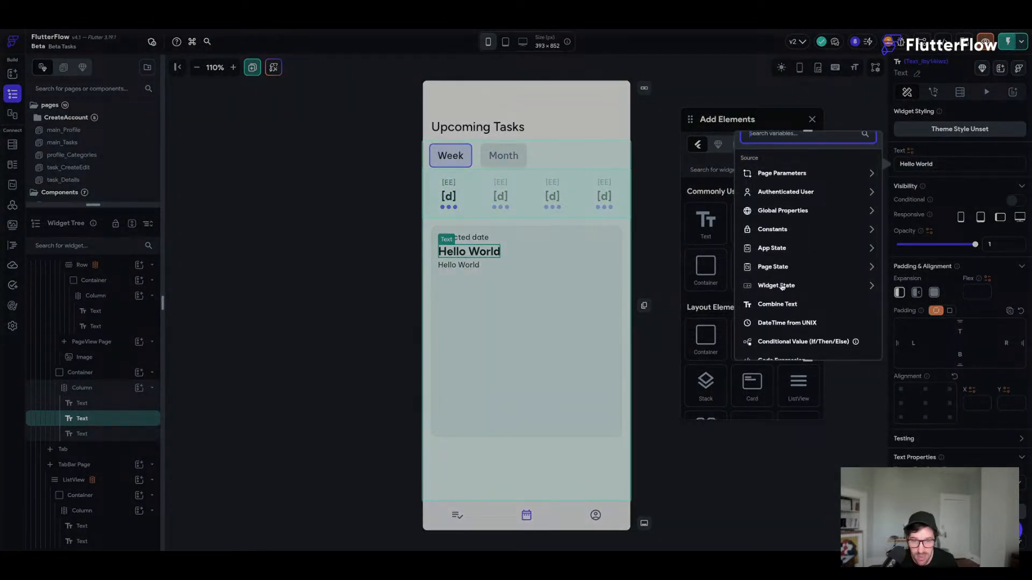
- Bind the bold Hello World text to the selectedDate page state with a custom DateTime format of d
left_click(777, 267)
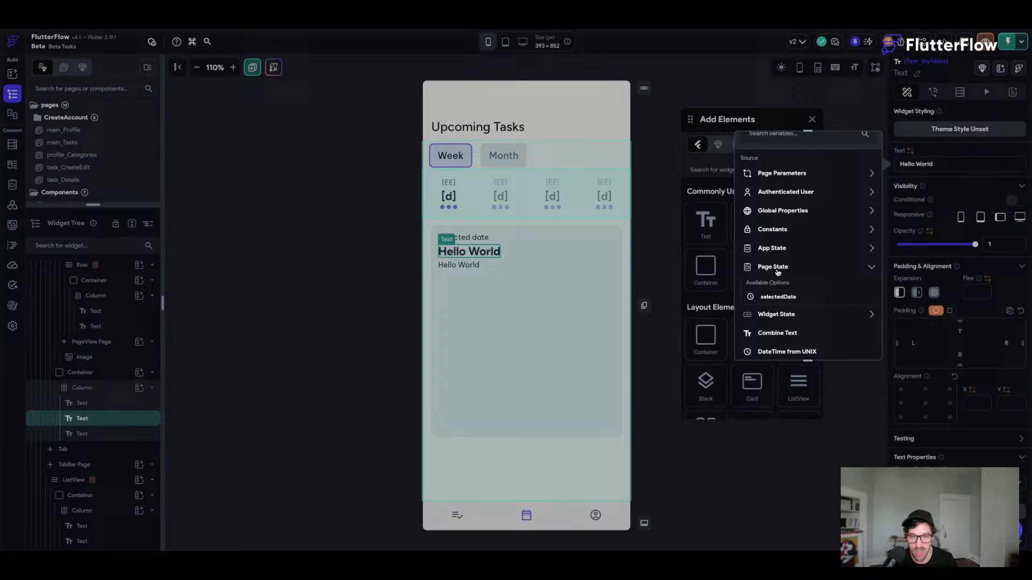
left_click(790, 298)
left_click(786, 229)
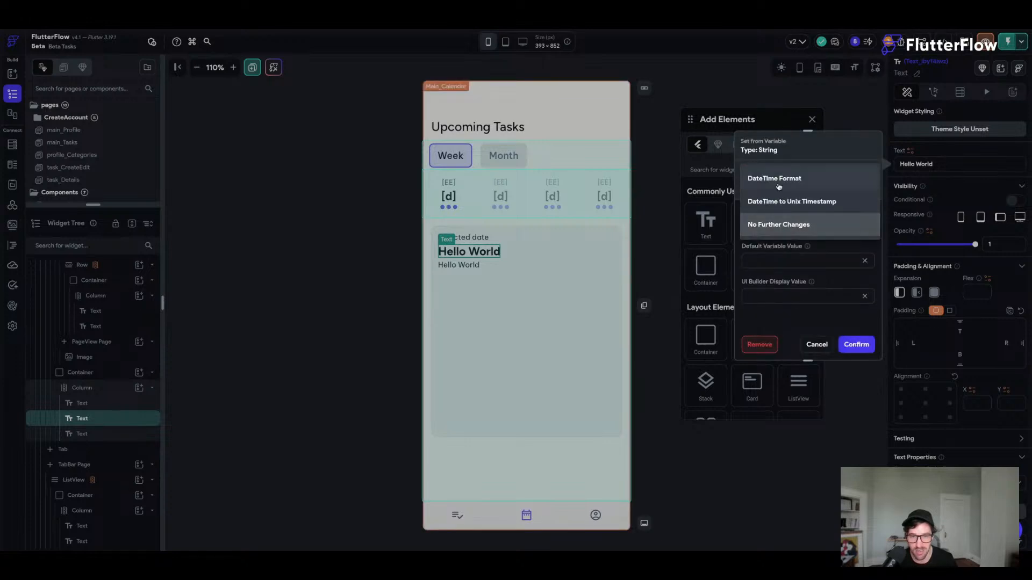
left_click(773, 178)
left_click(768, 258)
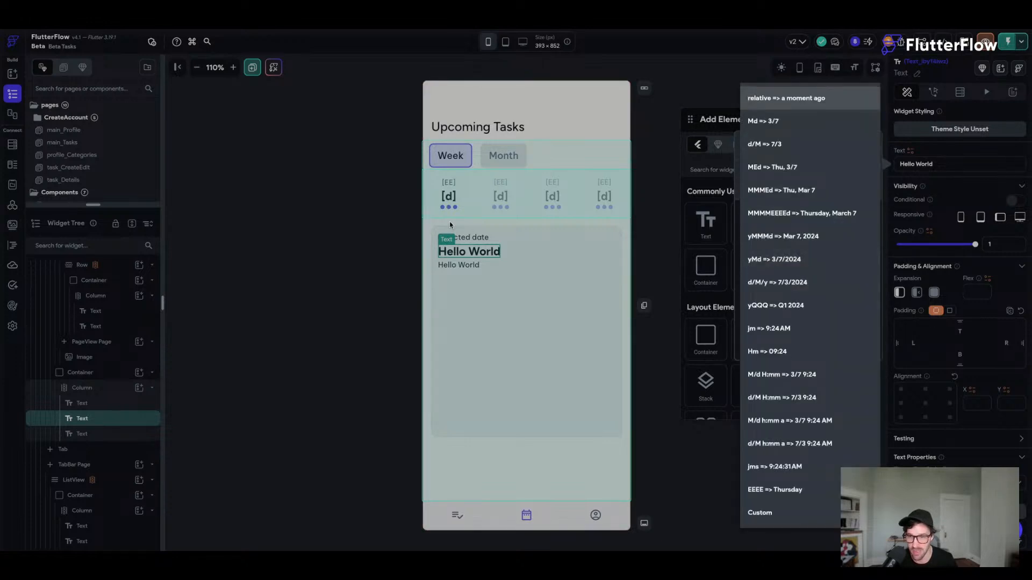
left_click(780, 514)
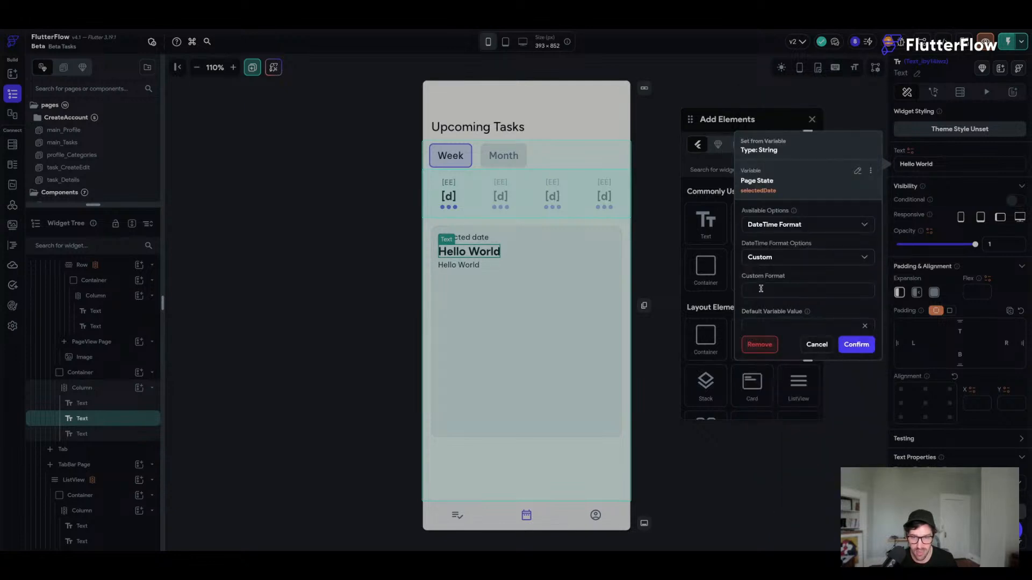
left_click(856, 344)
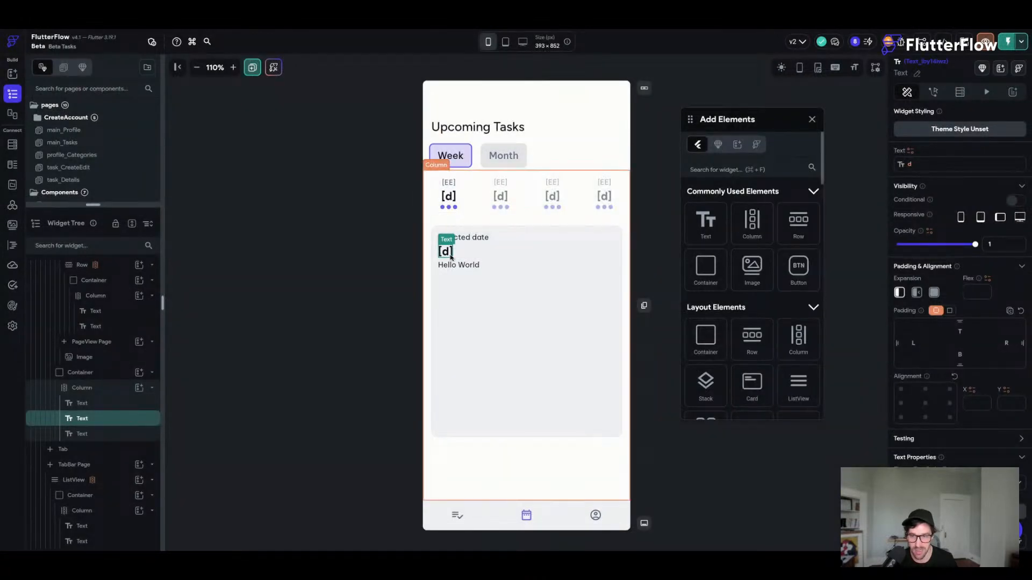
- Bind the remaining Hello World text to the selectedDate page state, using the yMMMd DateTime format
left_click(457, 266)
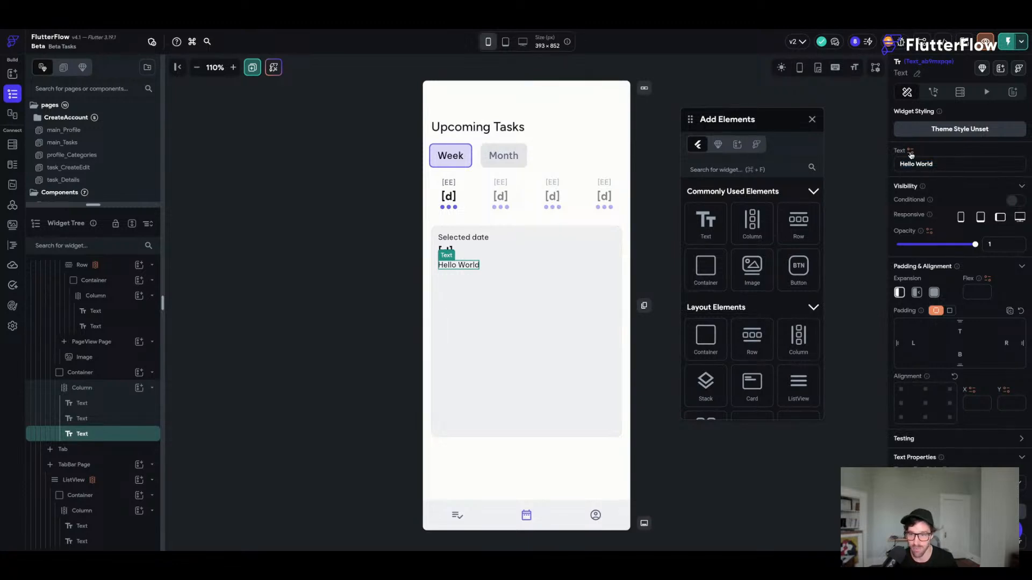
left_click(910, 153)
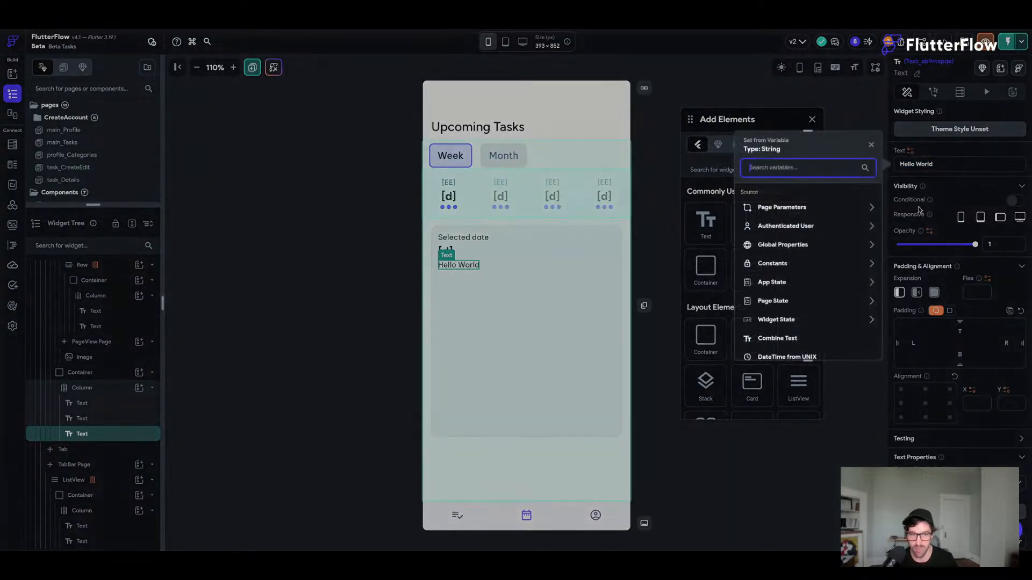
left_click(784, 307)
left_click(782, 330)
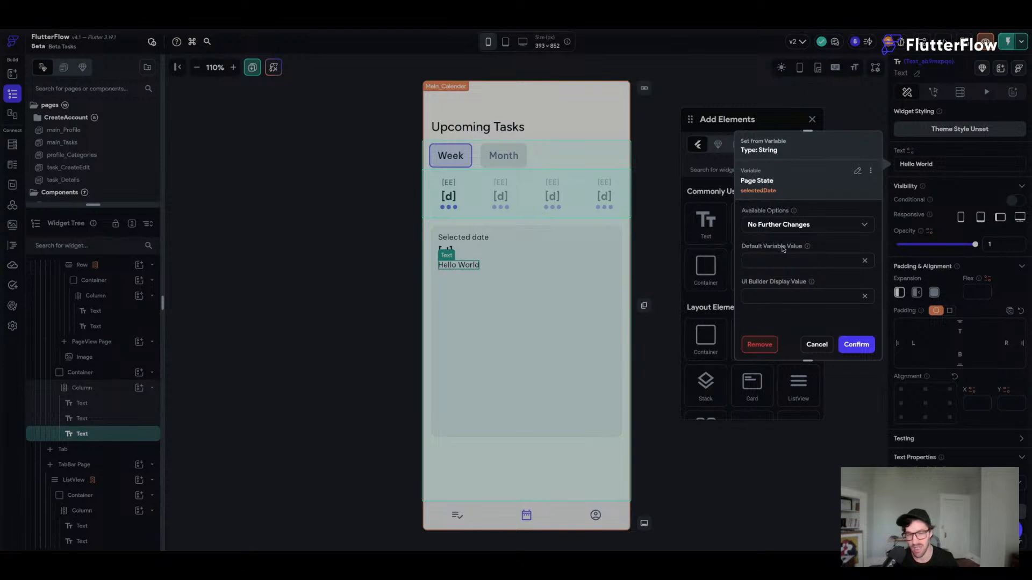
left_click(787, 225)
left_click(785, 183)
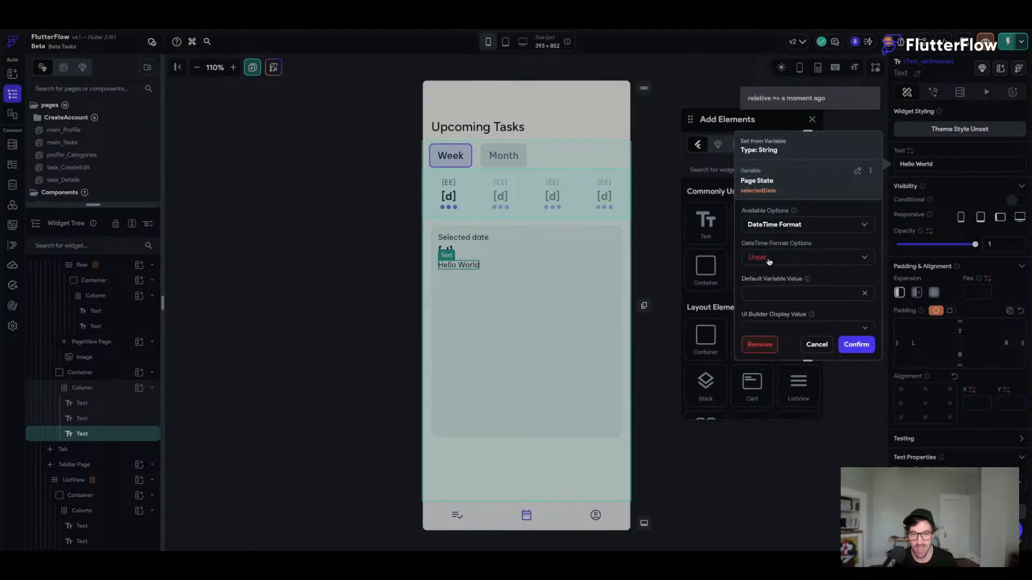
left_click(768, 259)
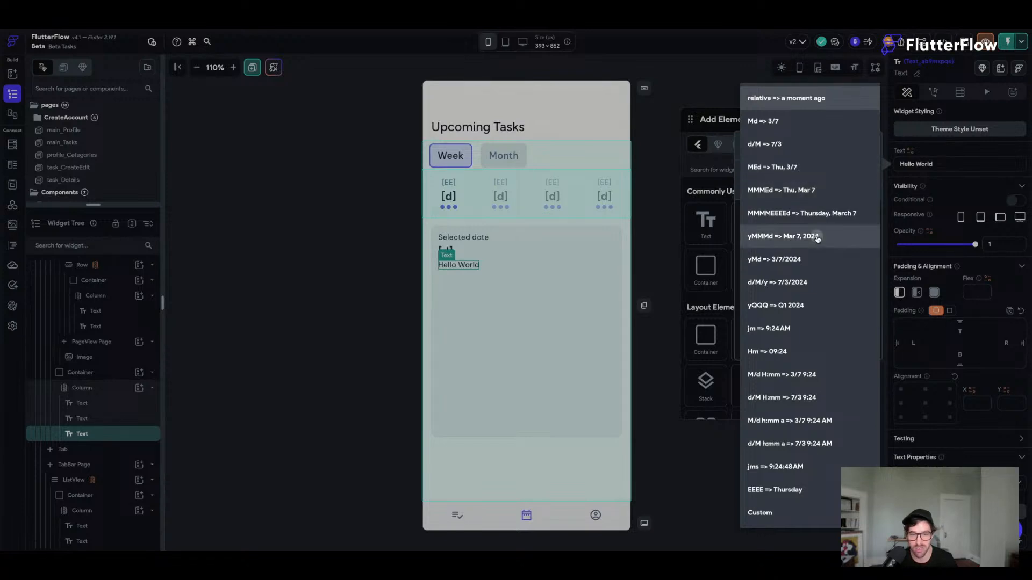
left_click(784, 236)
left_click(857, 345)
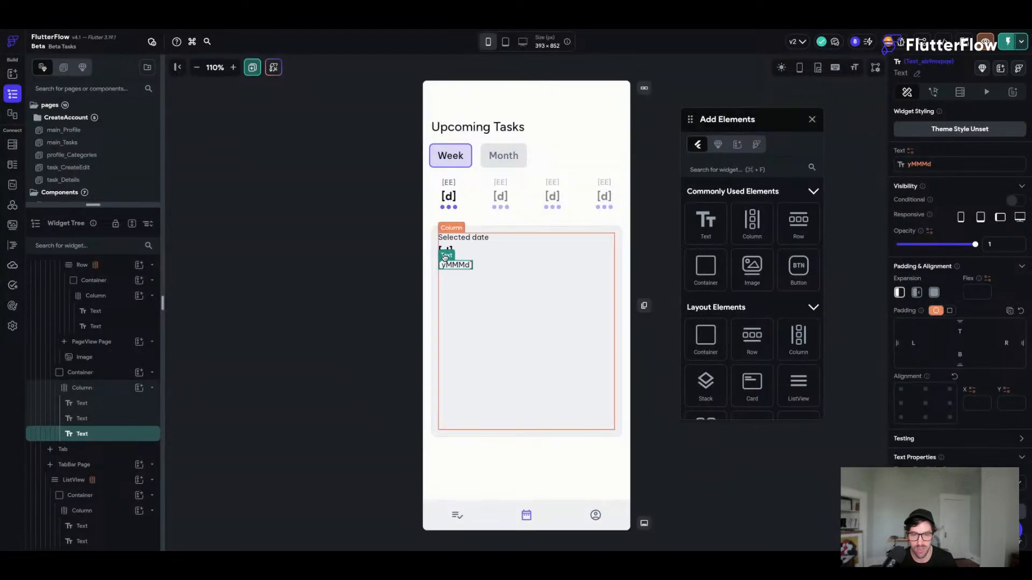
- Apply the Label Medium style to the "Selected date" text and Label Small to the yMMMd text, and close the element palette
left_click(486, 239)
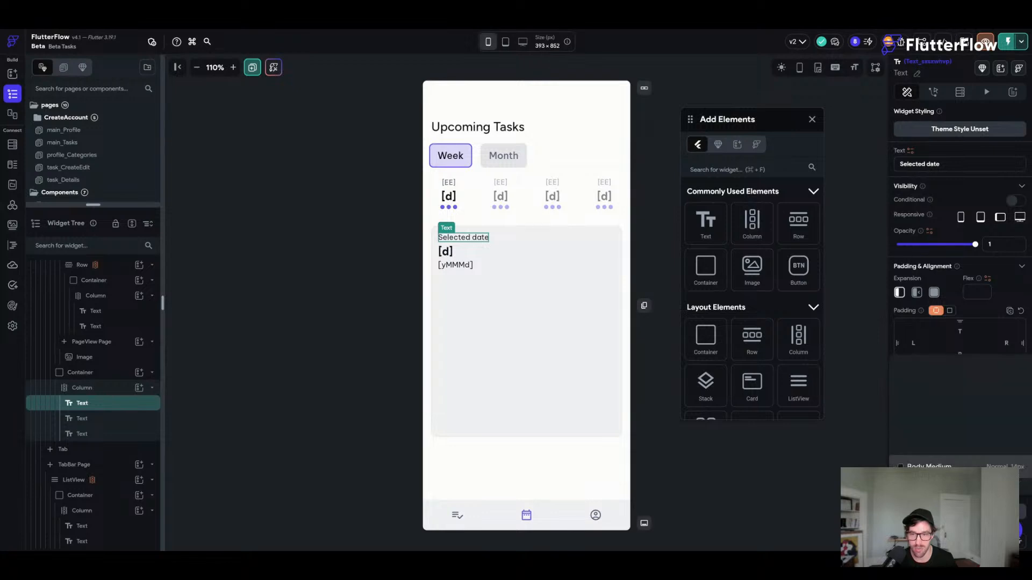
left_click(959, 129)
left_click(938, 397)
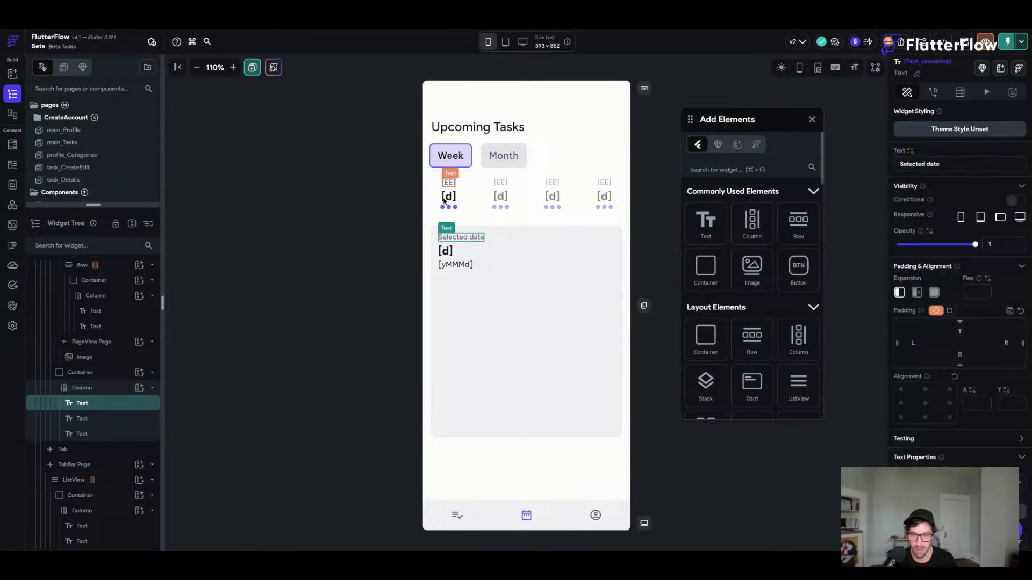
left_click(456, 265)
left_click(959, 128)
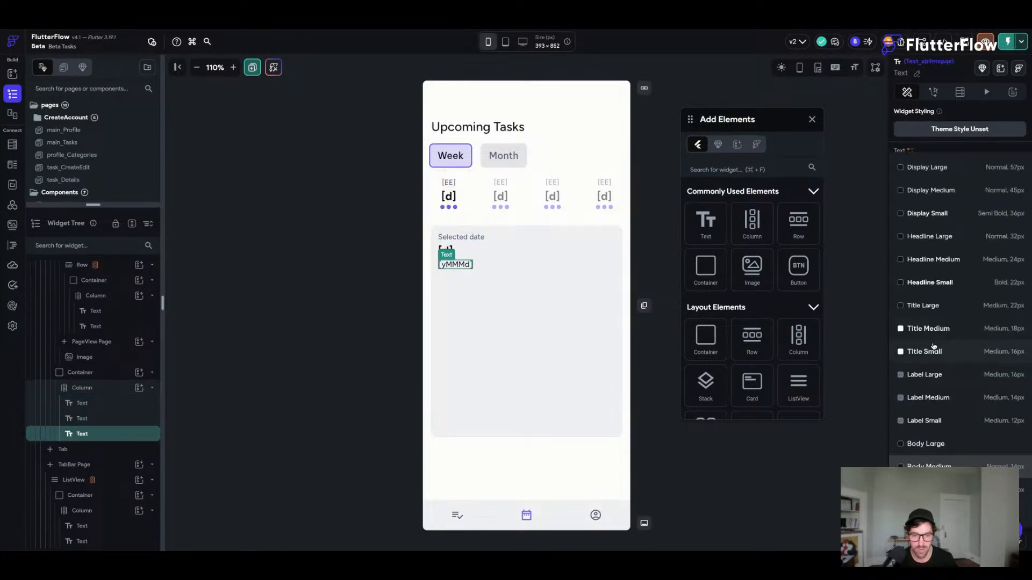
left_click(918, 419)
left_click(344, 290)
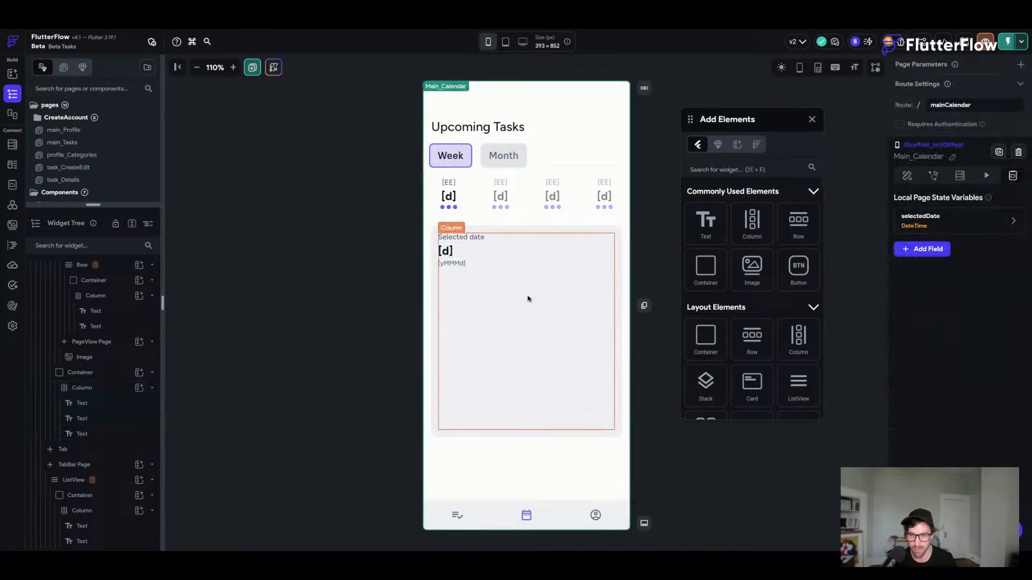
left_click(811, 120)
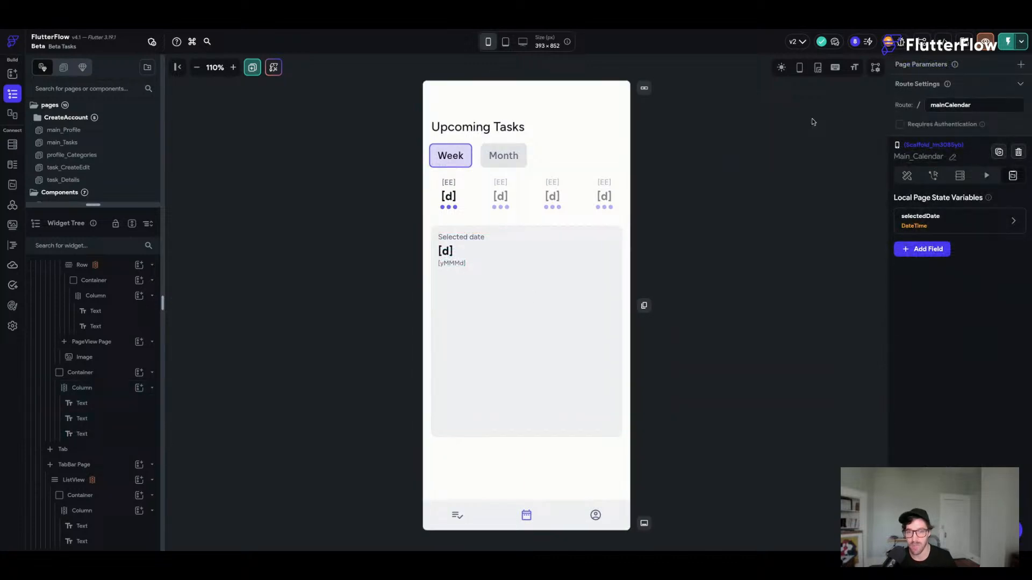
- Add an On Page Load action of type Update Page State to the Main_Calendar page
left_click(487, 266)
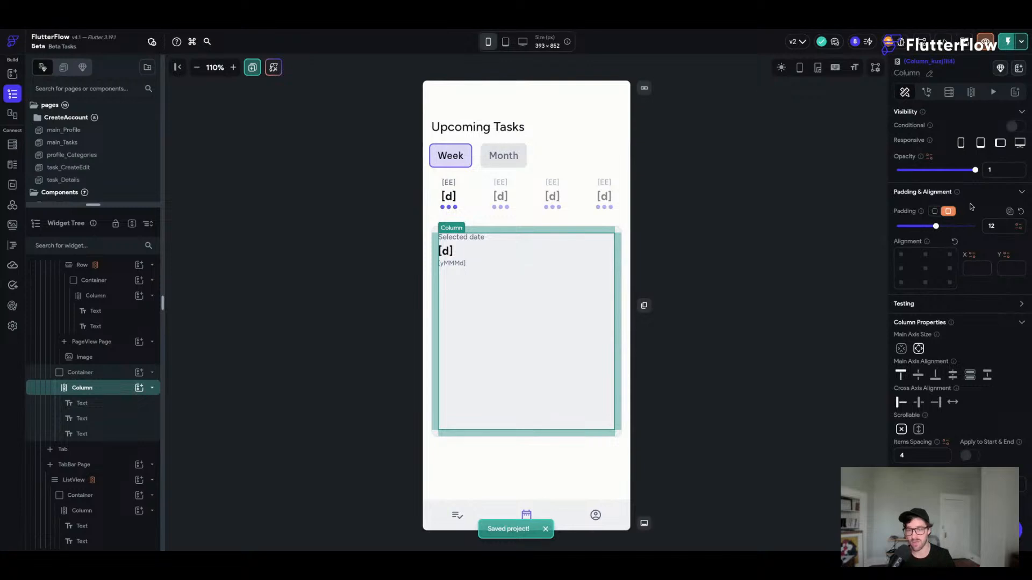
left_click(713, 218)
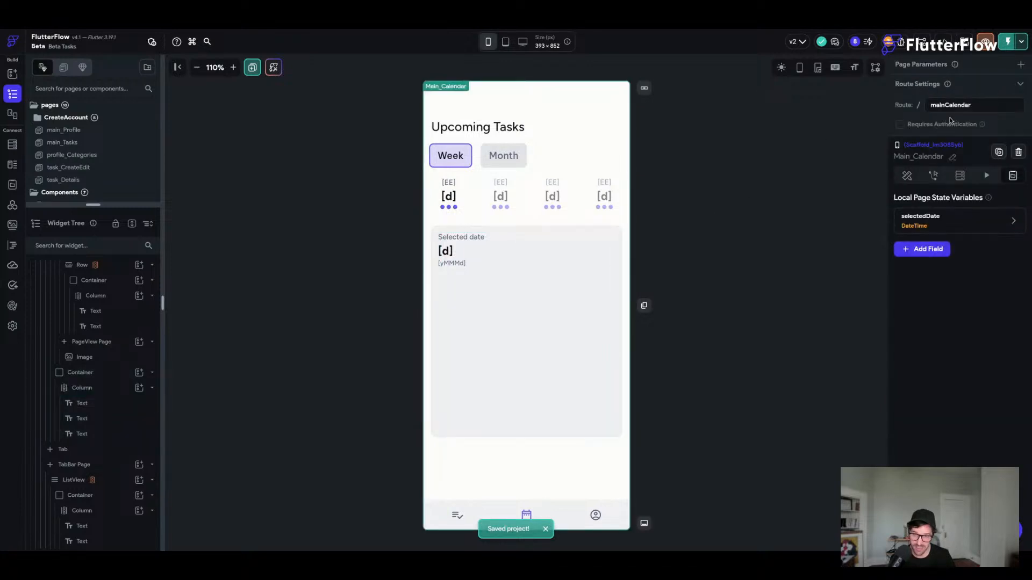
left_click(935, 177)
key("ctrl+s")
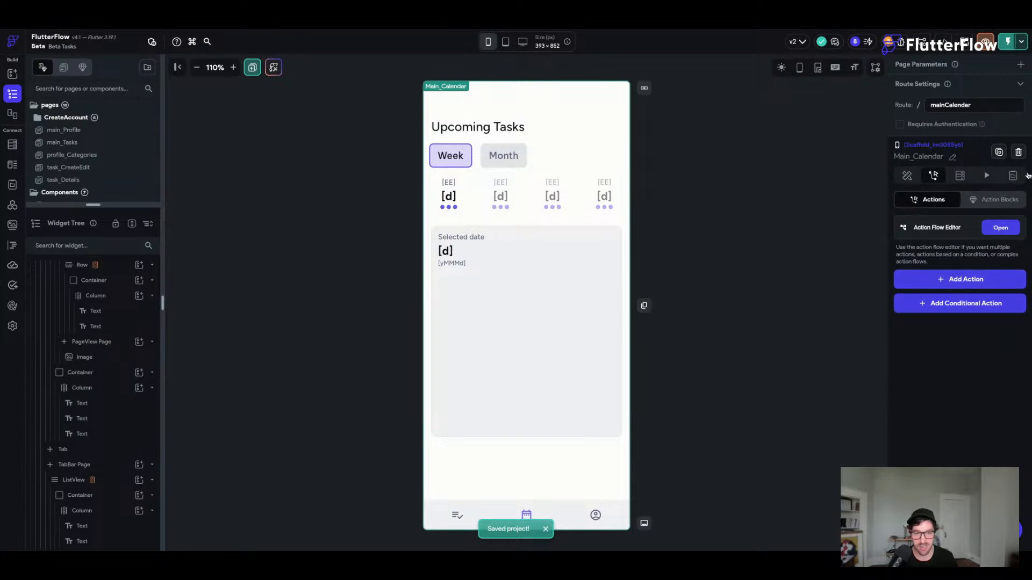
left_click(975, 284)
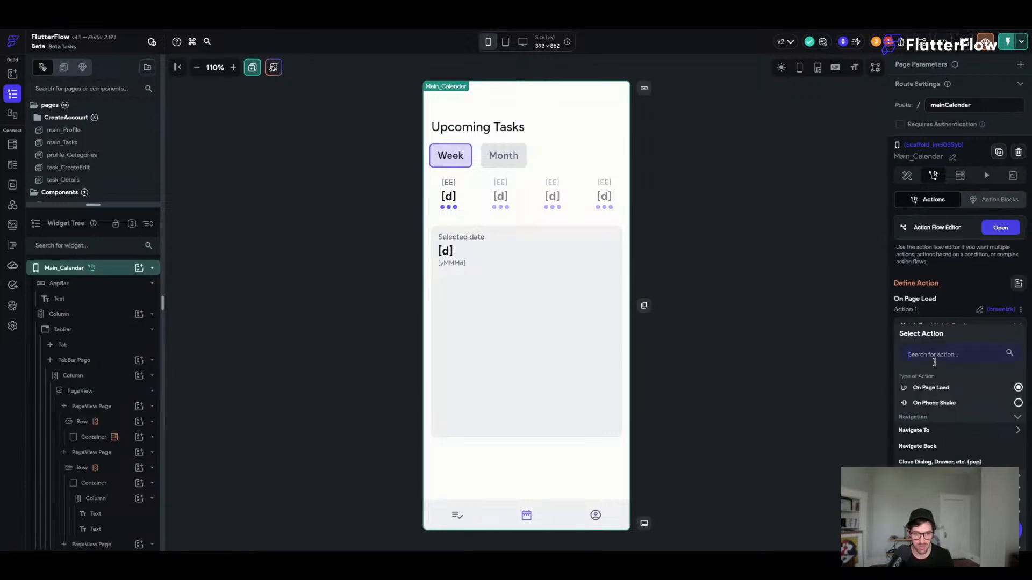
left_click(936, 354)
type("upd")
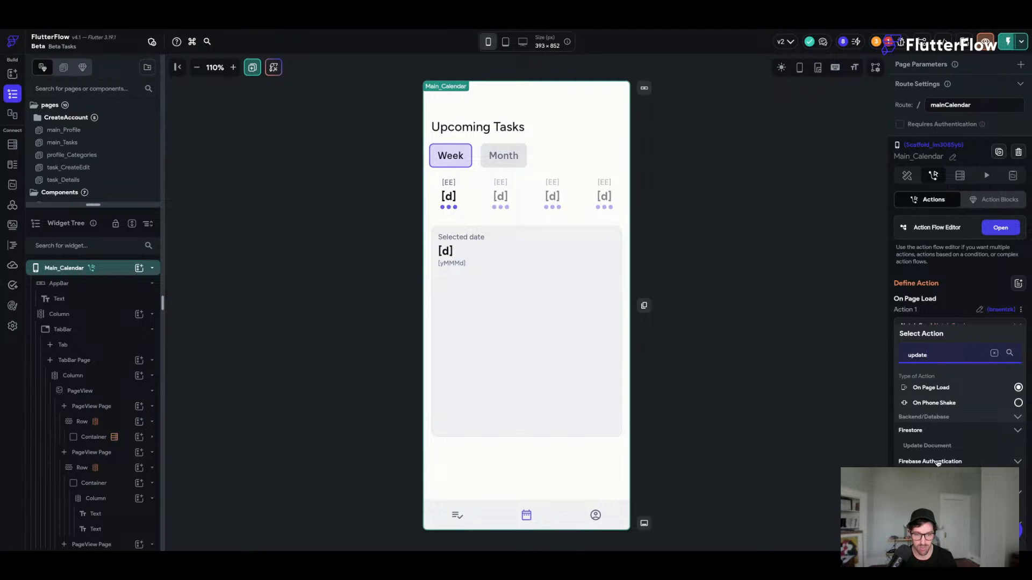
type("ate")
scroll(940, 447, "down", 4)
left_click(940, 447)
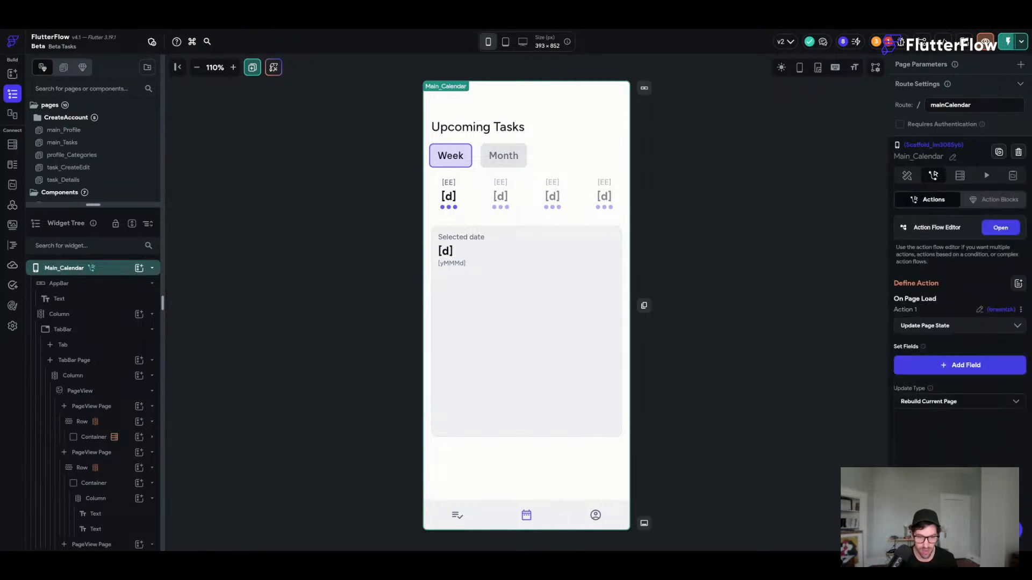
- Have the page load action set the selectedDate field to the Current Time global property, and save the project
left_click(959, 365)
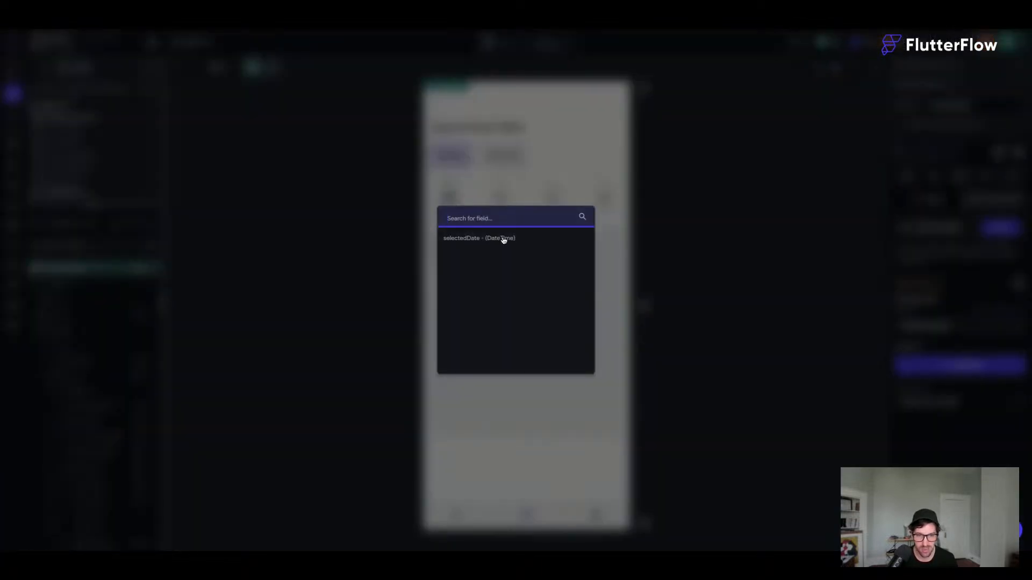
left_click(462, 240)
left_click(918, 404)
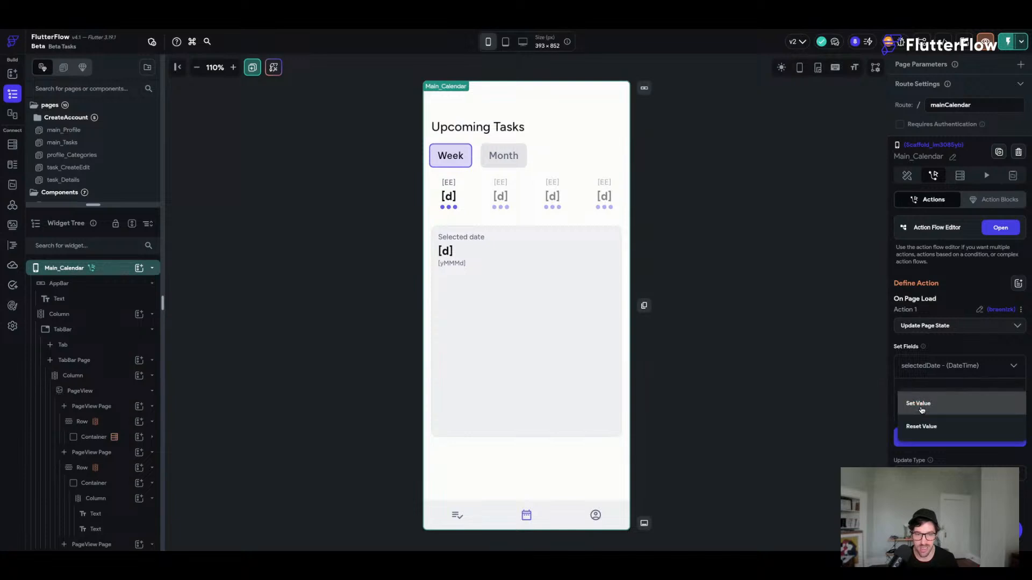
left_click(921, 407)
left_click(927, 434)
type("curren")
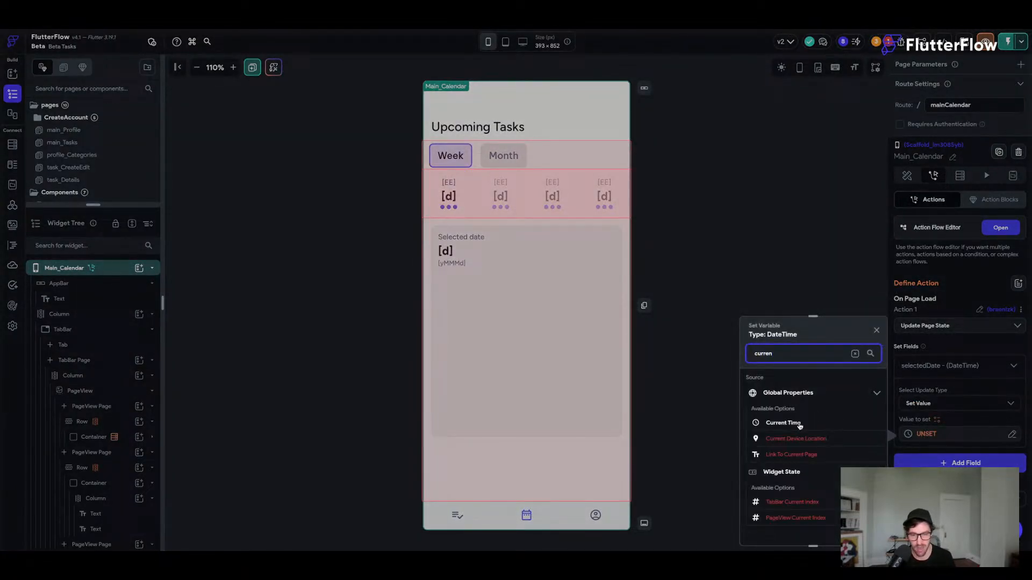
left_click(798, 424)
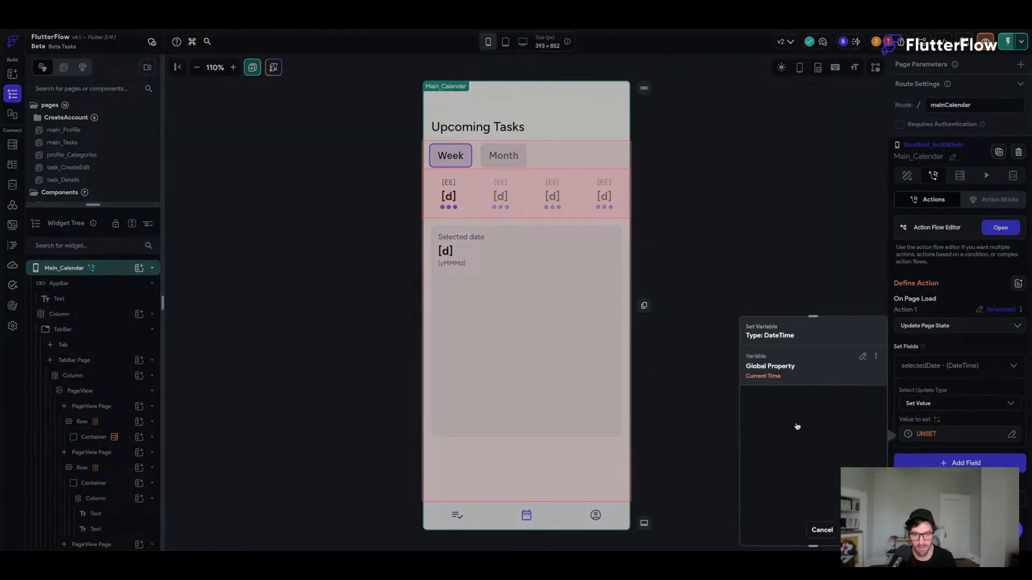
left_click(861, 530)
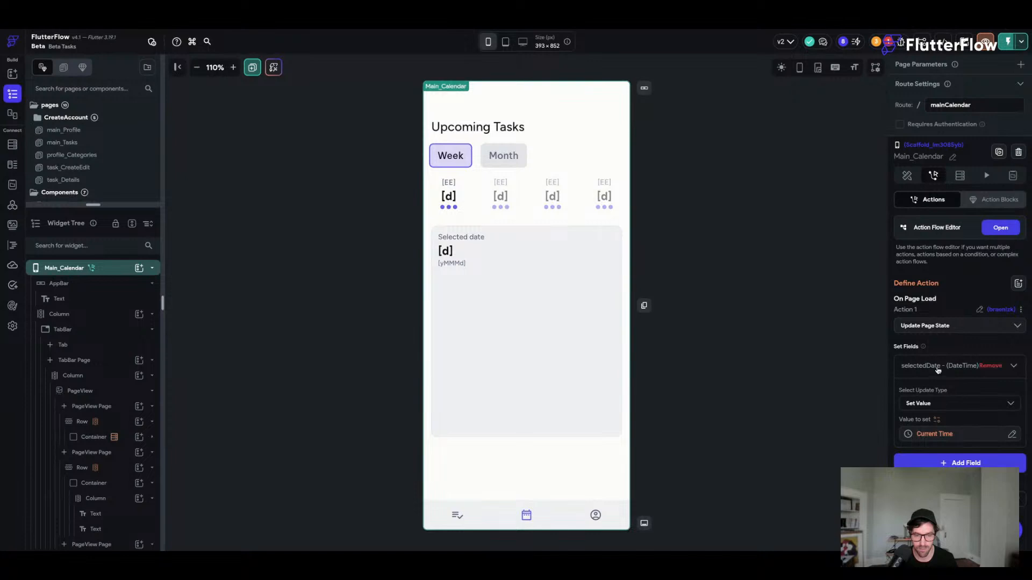
left_click(938, 370)
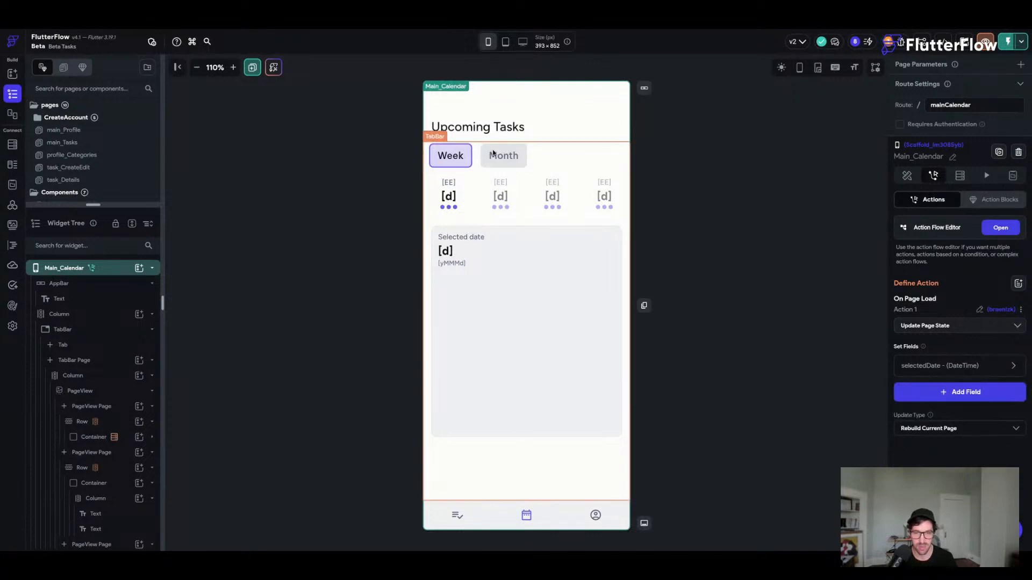
key("ctrl+s")
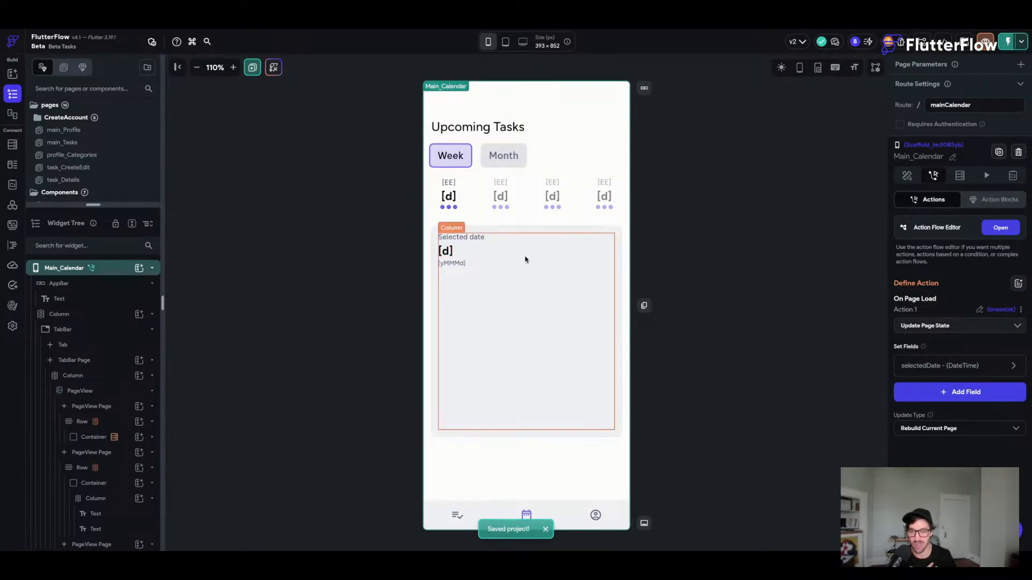
- Save the project, switch to the running test session, reload it and check the selected date on the calendar page
left_click(467, 178)
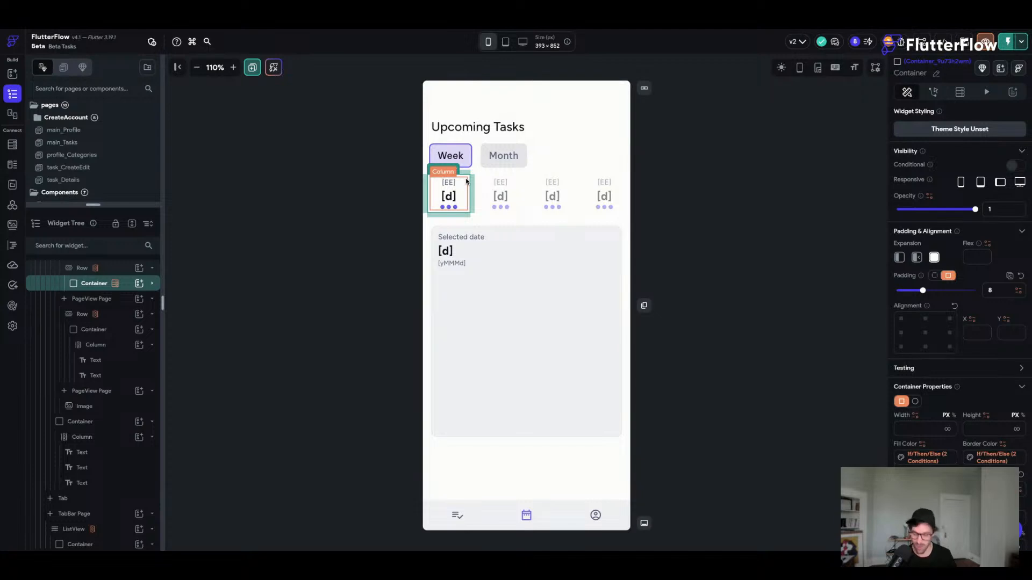
key("ctrl+s")
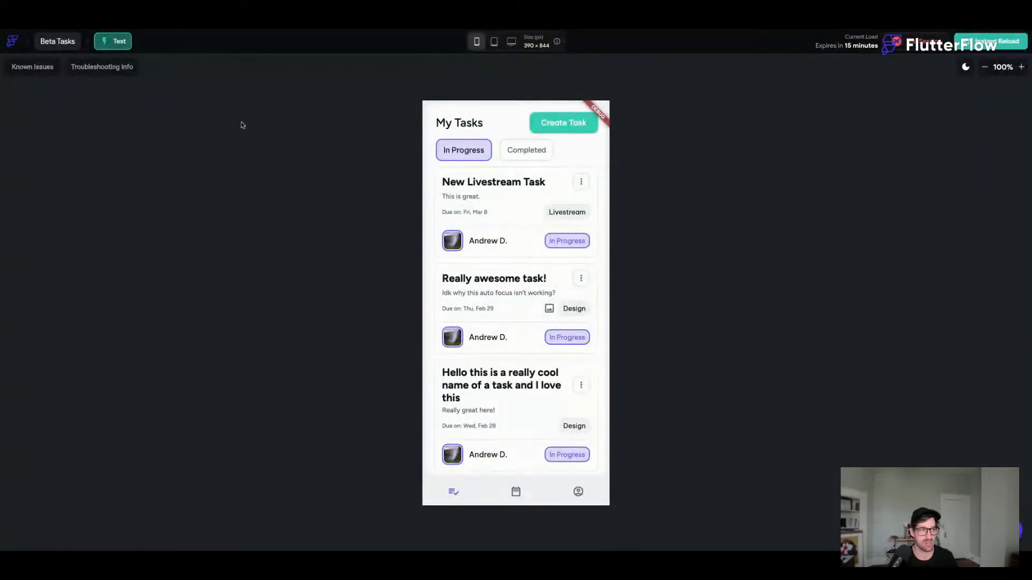
left_click(997, 44)
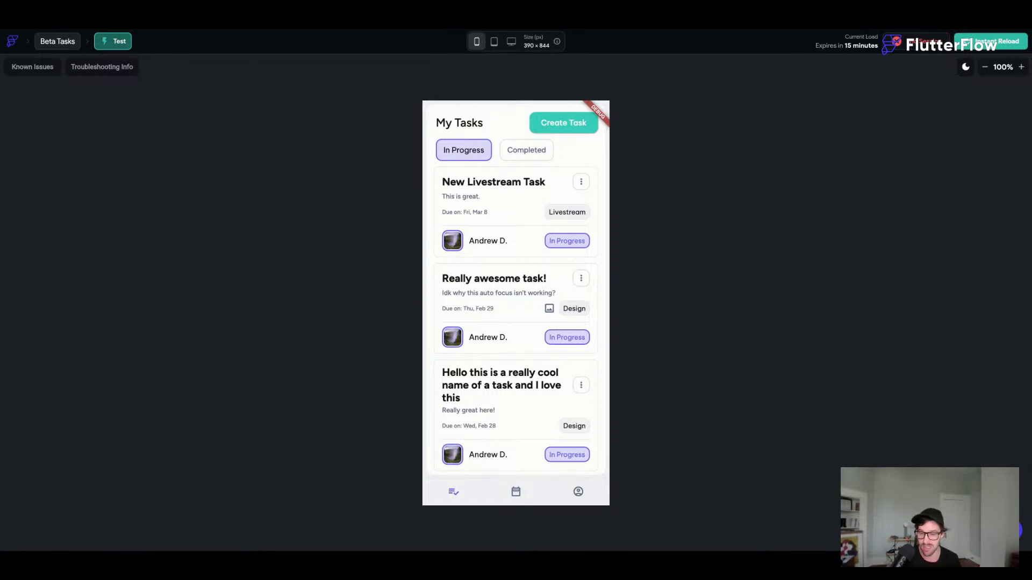
left_click(516, 492)
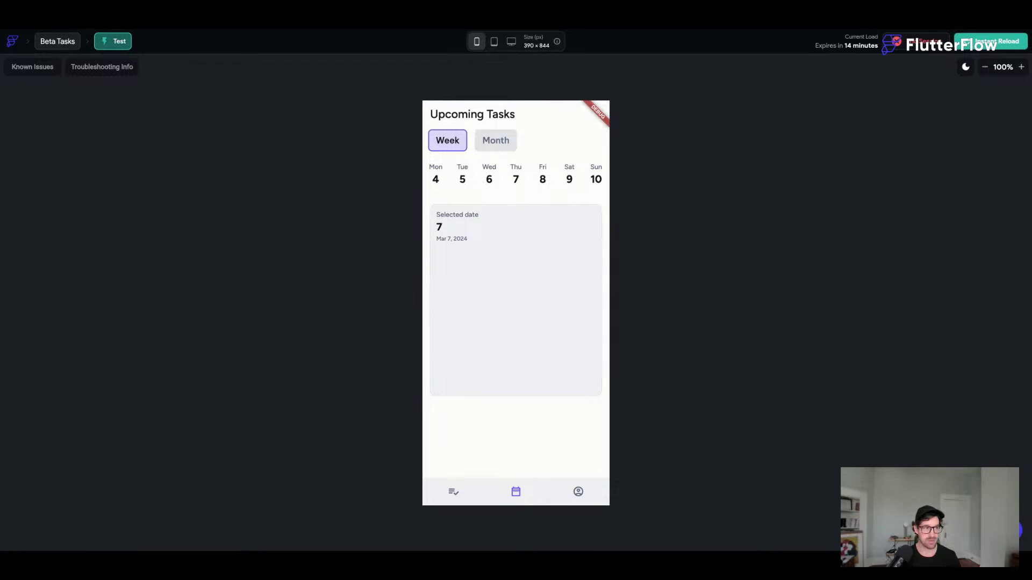
left_click(1003, 46)
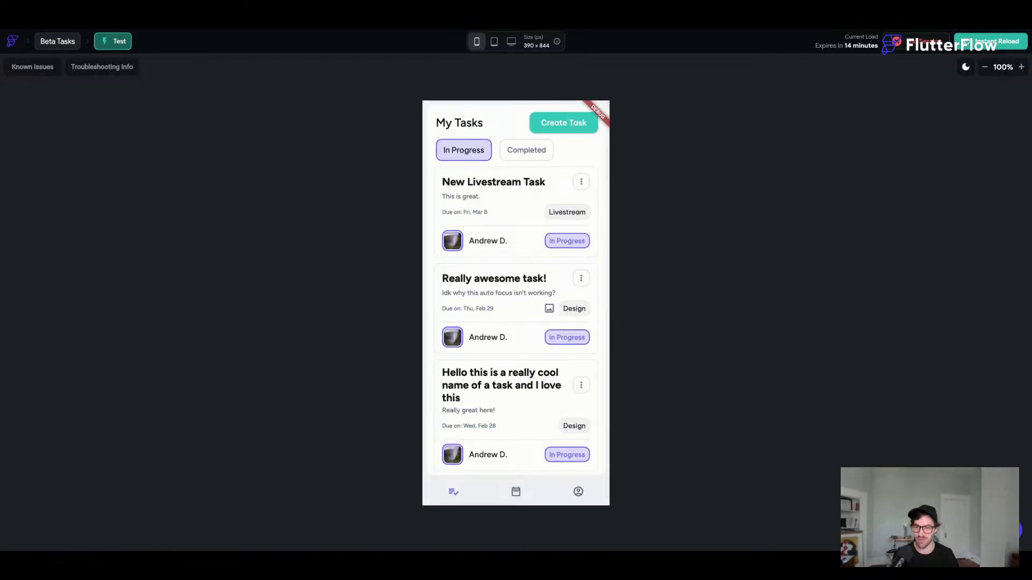
left_click(516, 492)
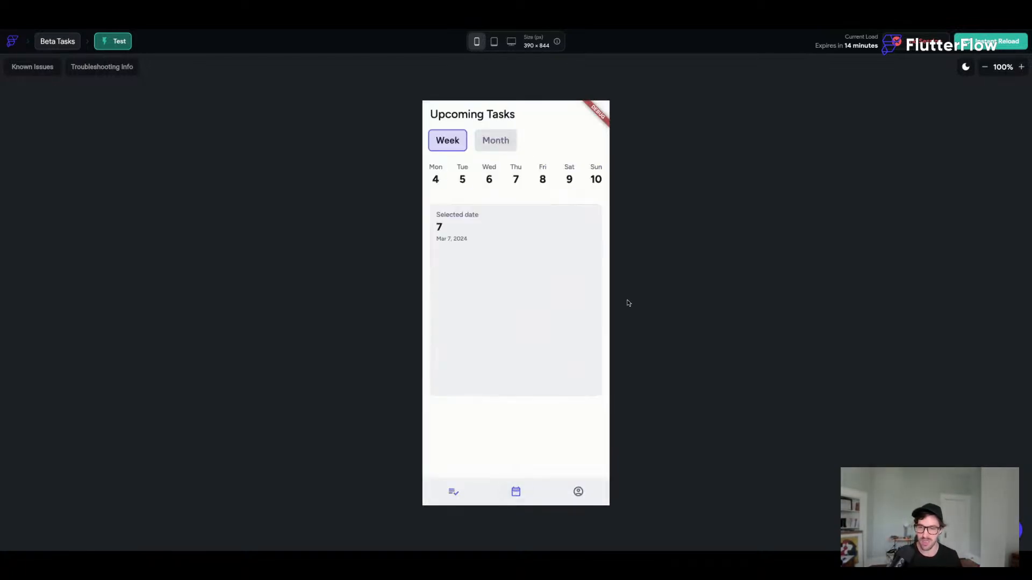
- Test the week row in the running app by selecting the 6th, 4th, 7th, 8th, 9th and 10th in turn
left_click(485, 176)
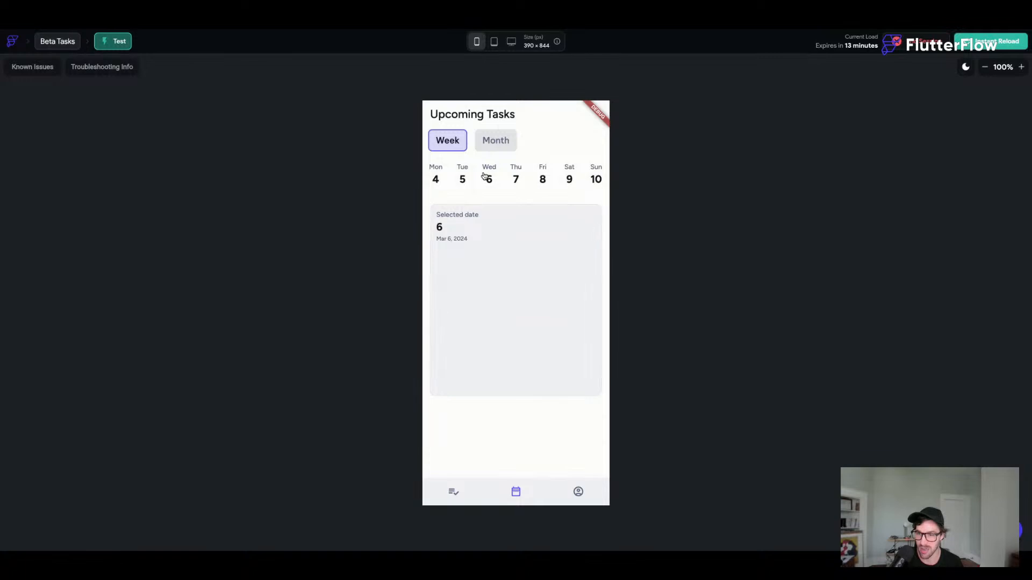
left_click(436, 179)
left_click(520, 176)
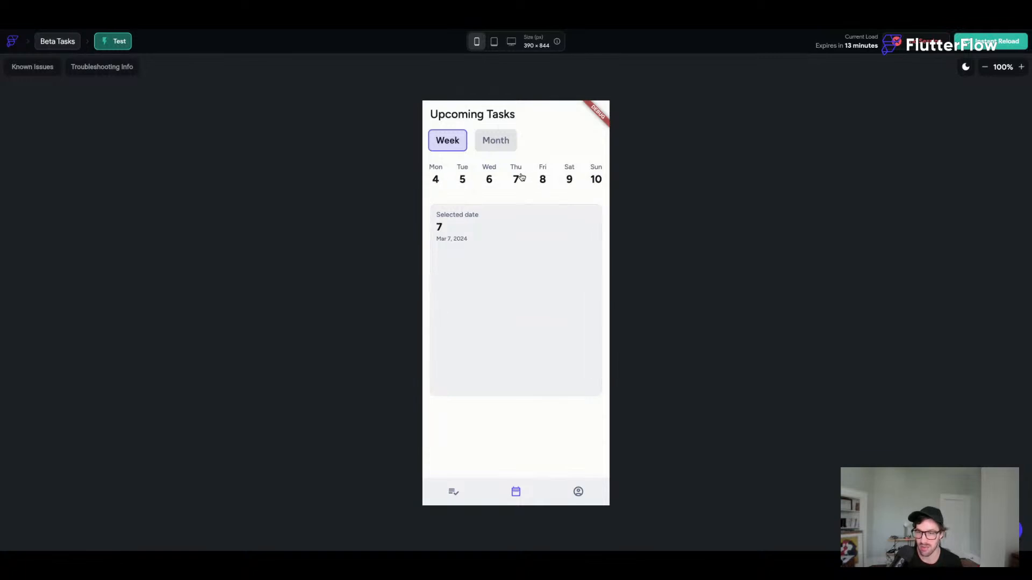
left_click(544, 178)
left_click(565, 177)
left_click(602, 183)
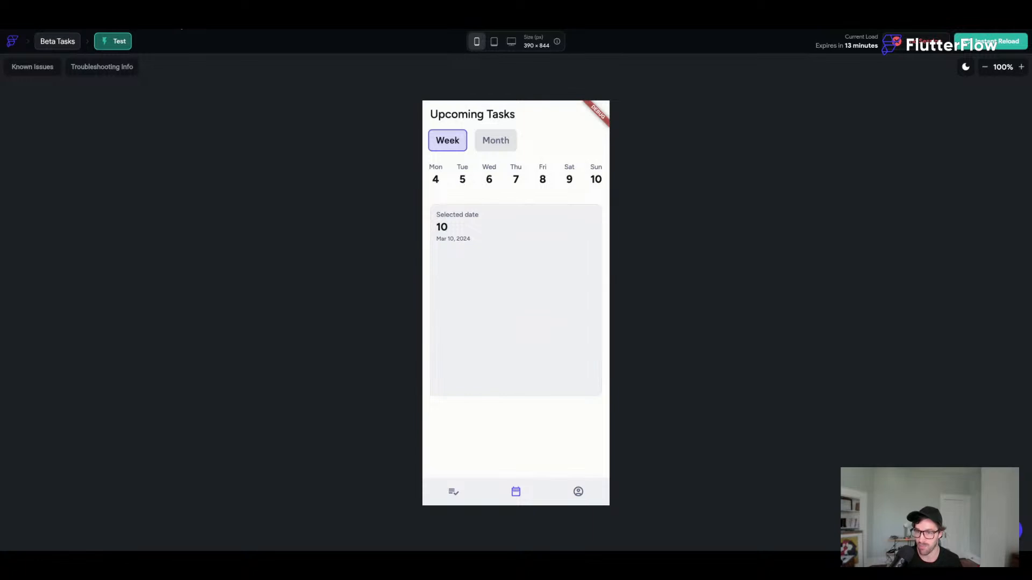
- Switch back to the editor and open the first condition of the week-row day container's conditional border color for editing
key("ctrl+shift+Tab")
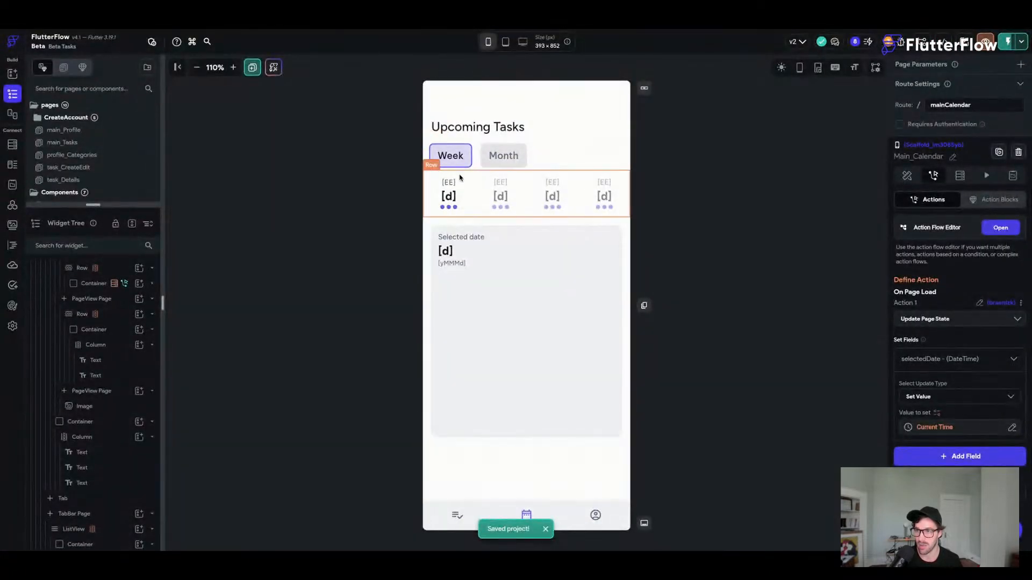
left_click(471, 181)
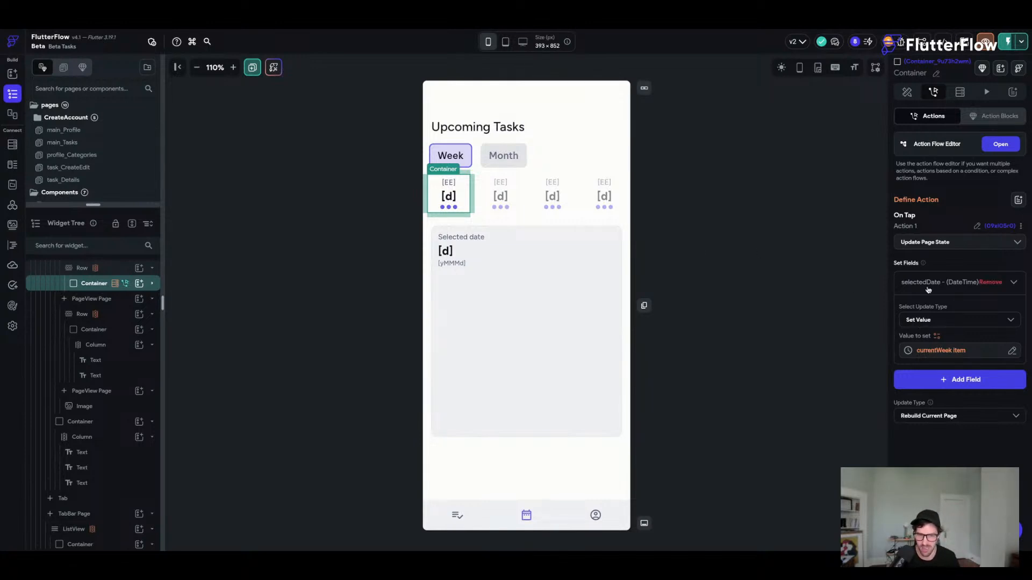
left_click(466, 183)
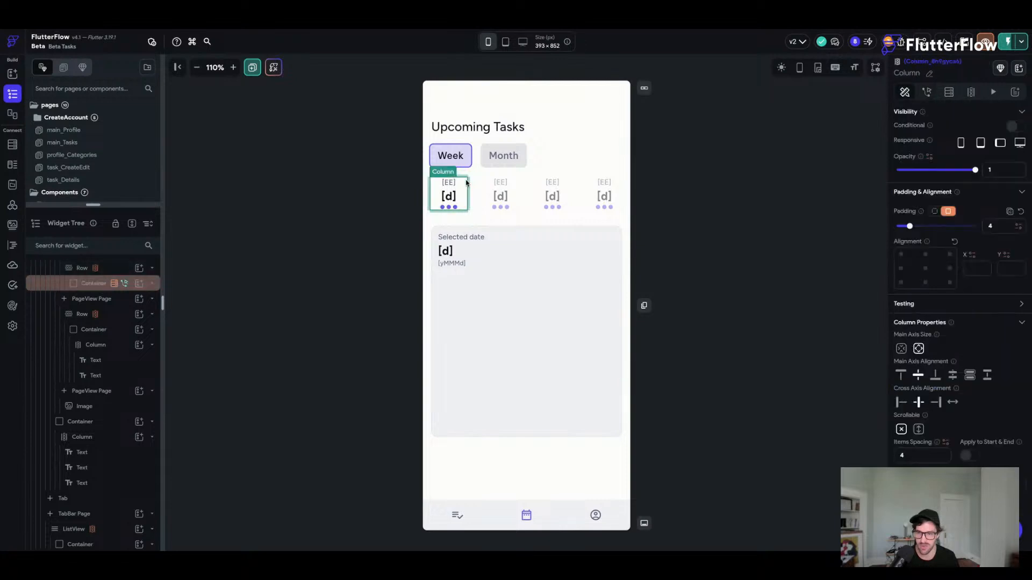
left_click(468, 181)
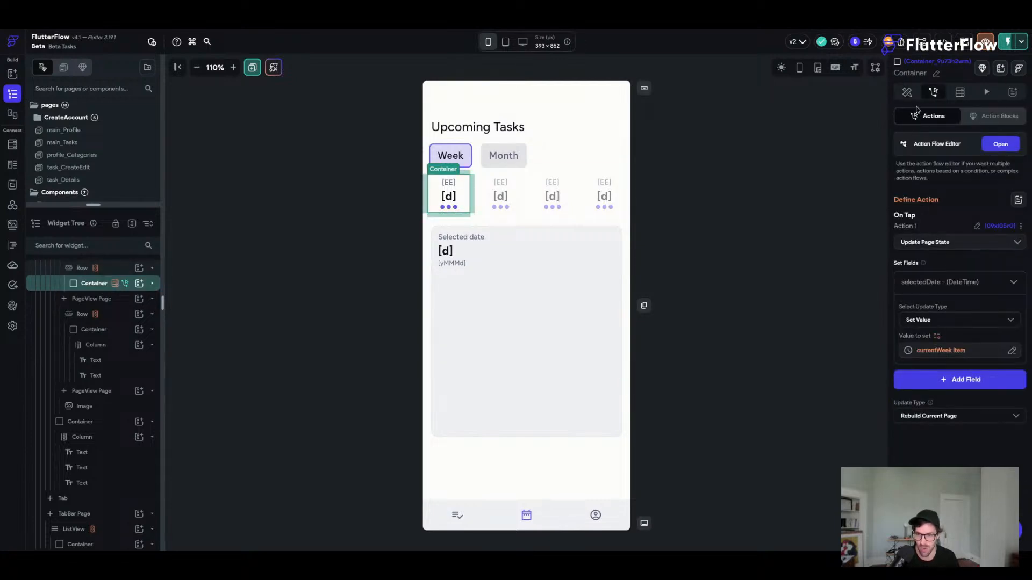
left_click(906, 92)
scroll(988, 346, "down", 5)
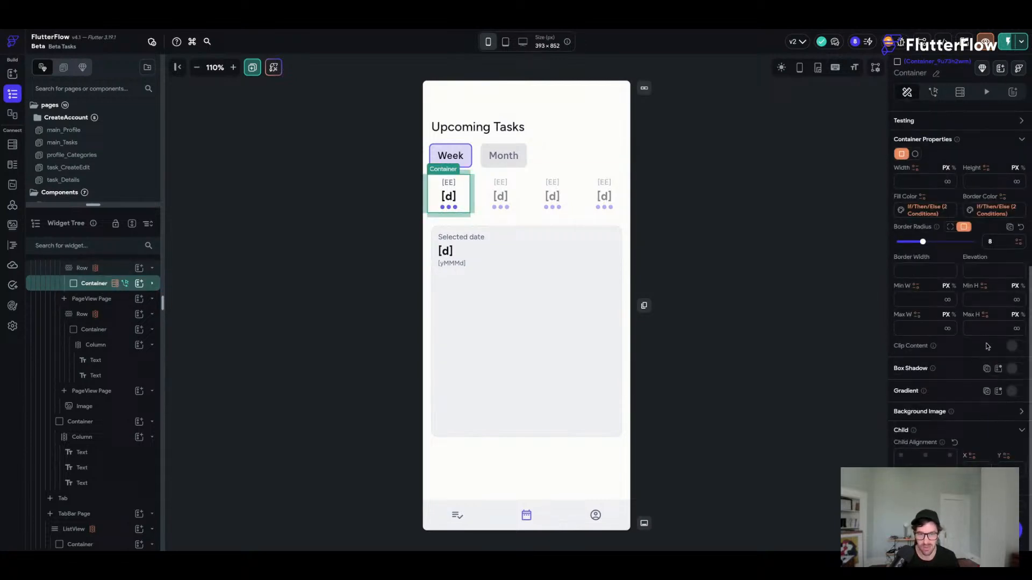
left_click(991, 217)
left_click(877, 273)
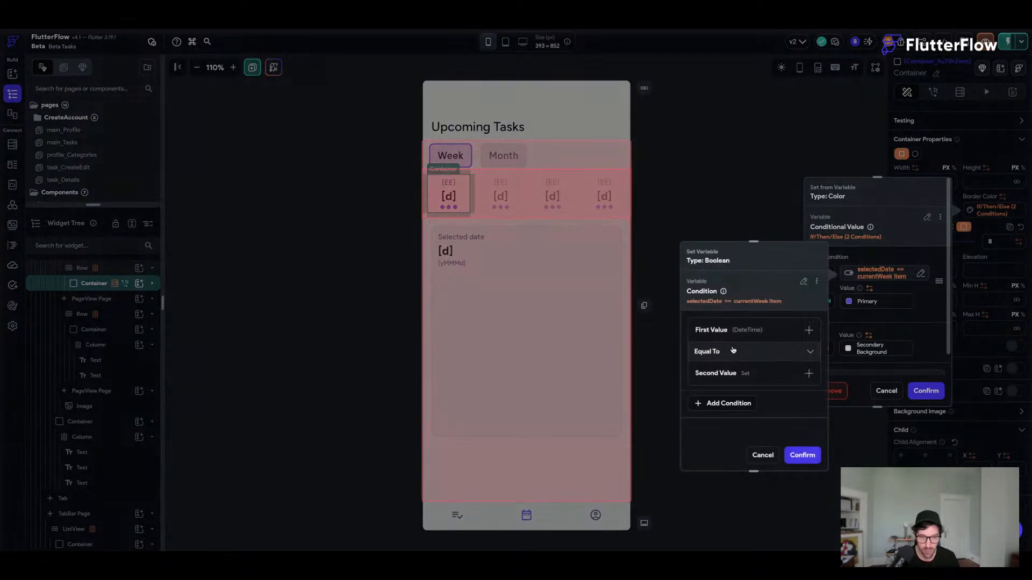
- Copy the condition's second value, currentWeek Item, and paste it in as the first value in place of selectedDate
left_click(756, 376)
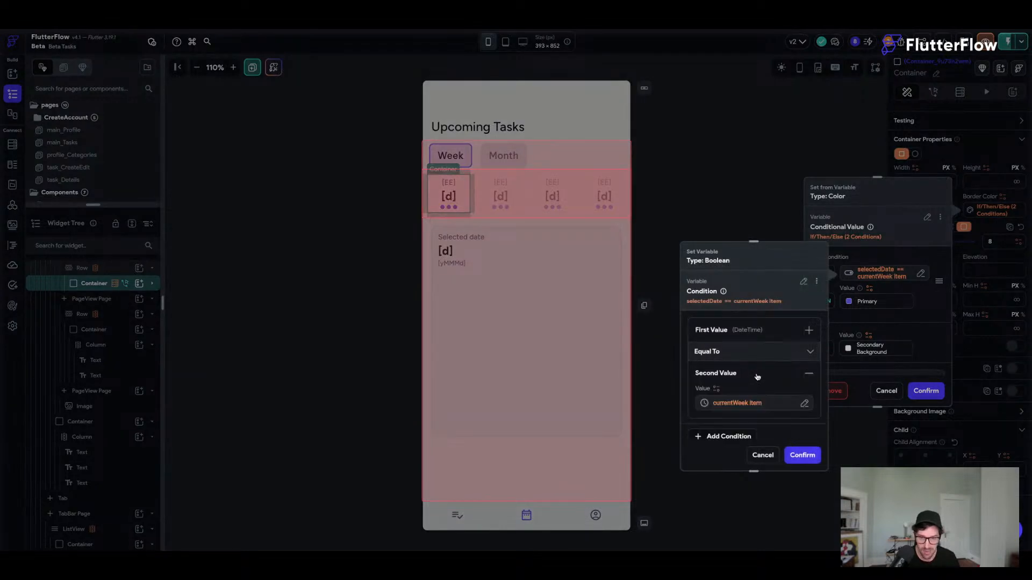
left_click(745, 385)
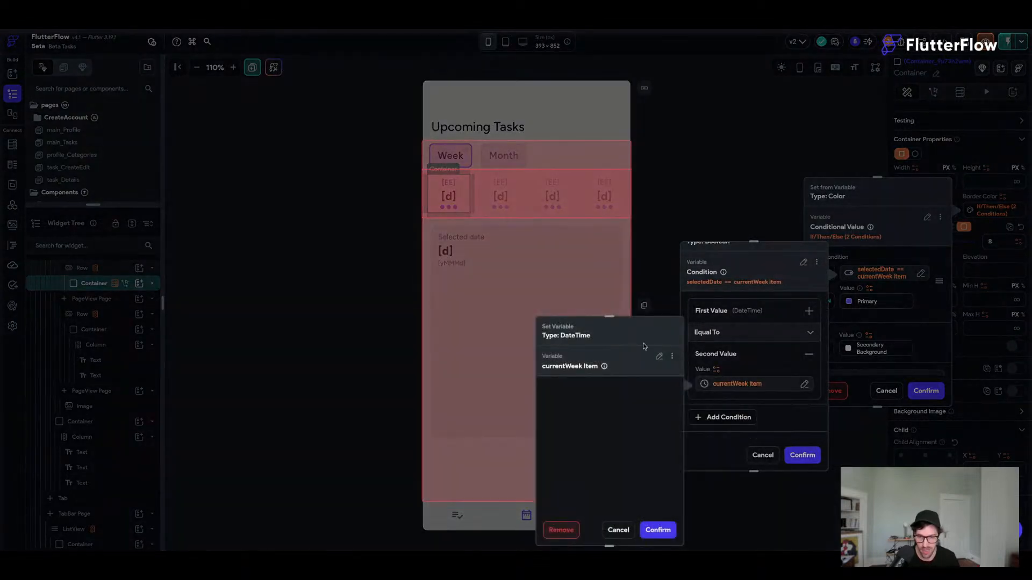
left_click(673, 360)
left_click(644, 375)
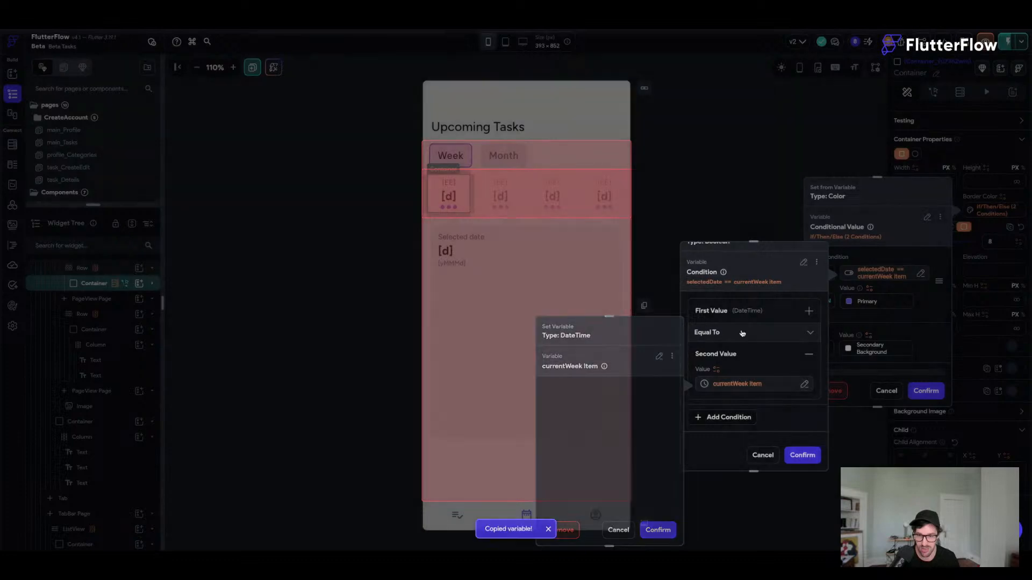
left_click(777, 314)
left_click(728, 334)
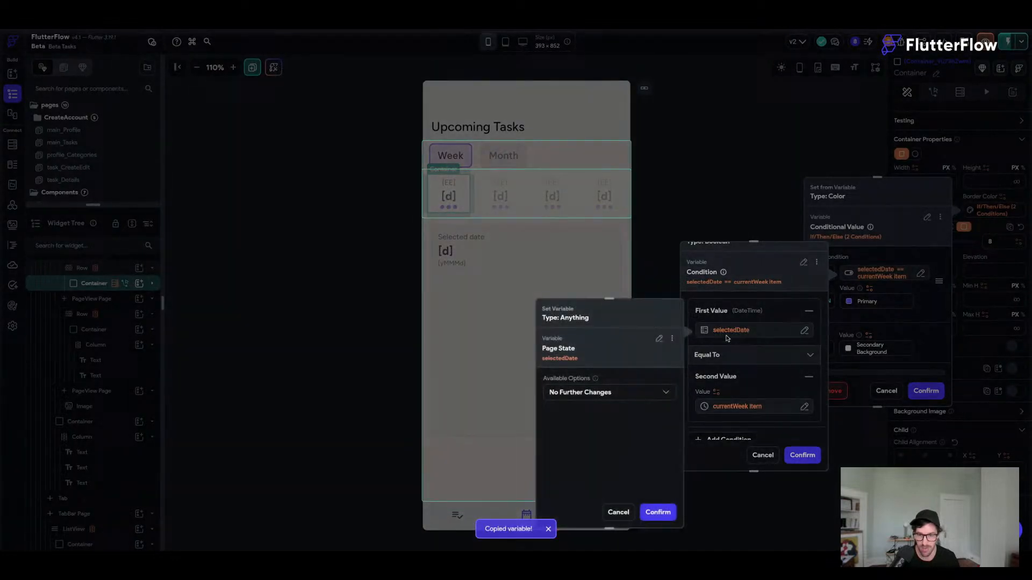
left_click(659, 341)
left_click(660, 315)
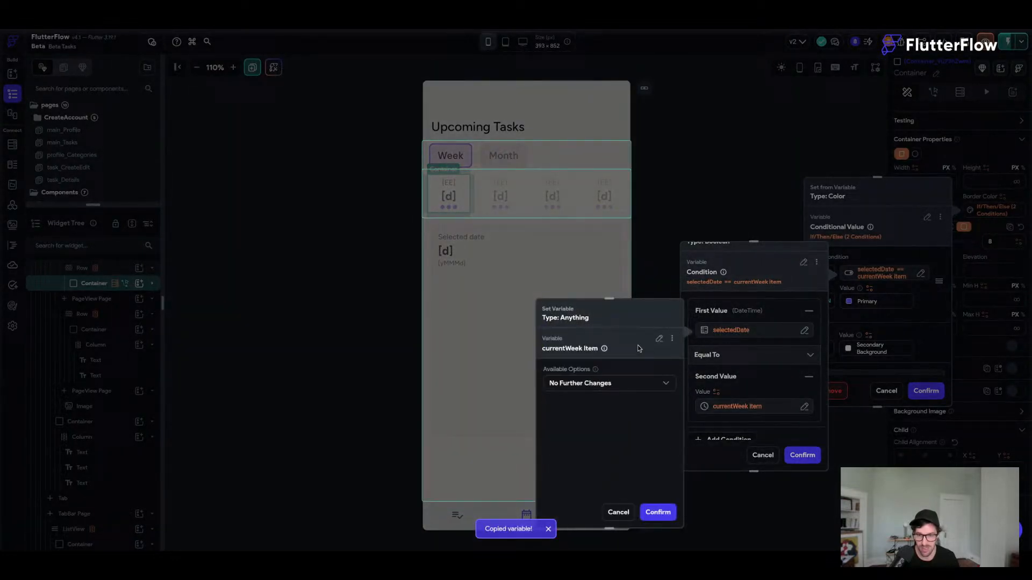
left_click(650, 513)
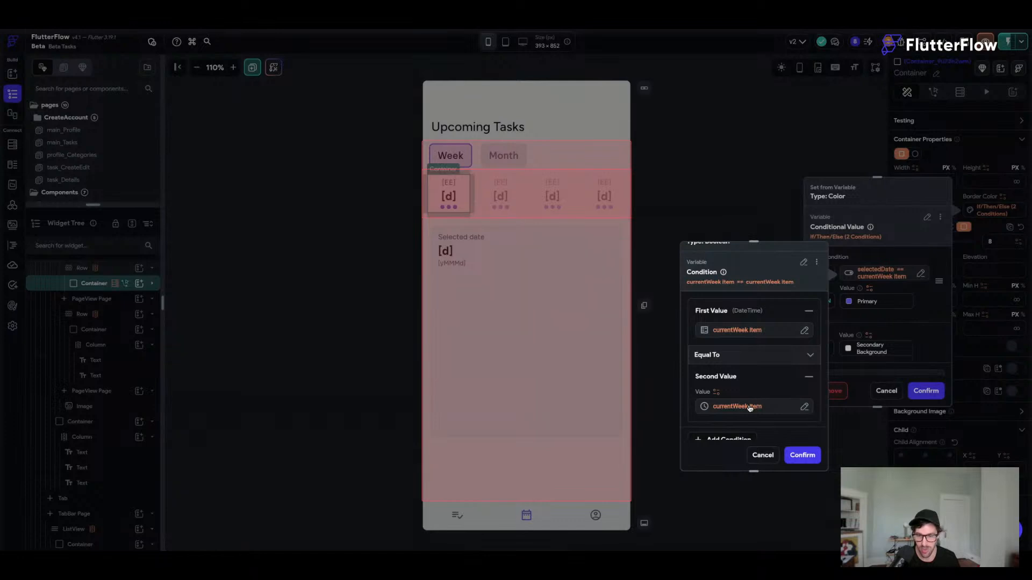
- Set the condition's second value to the selectedDate page state and confirm the conditional border color
left_click(751, 408)
left_click(657, 357)
scroll(617, 419, "down", 3)
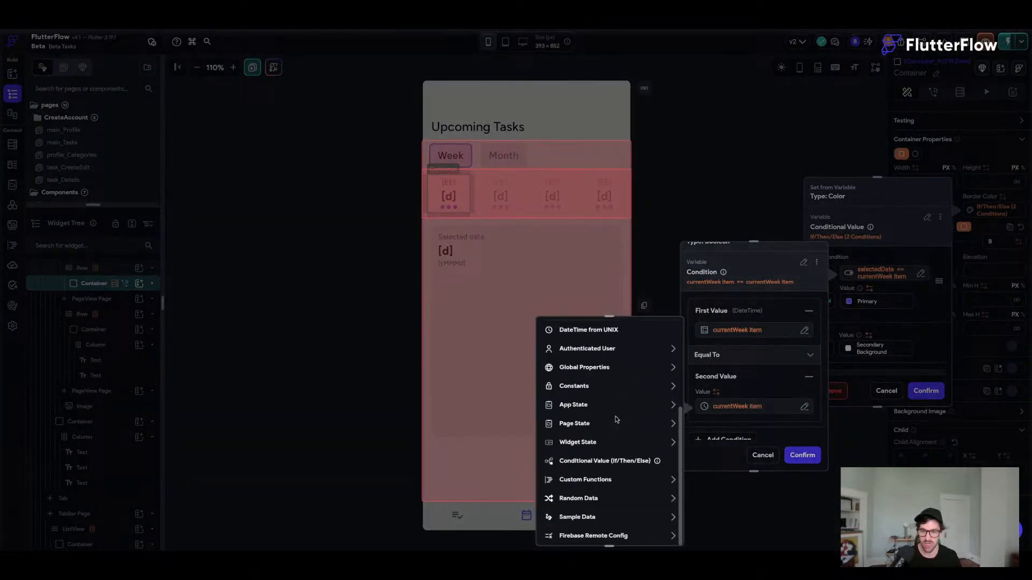
left_click(580, 423)
left_click(586, 460)
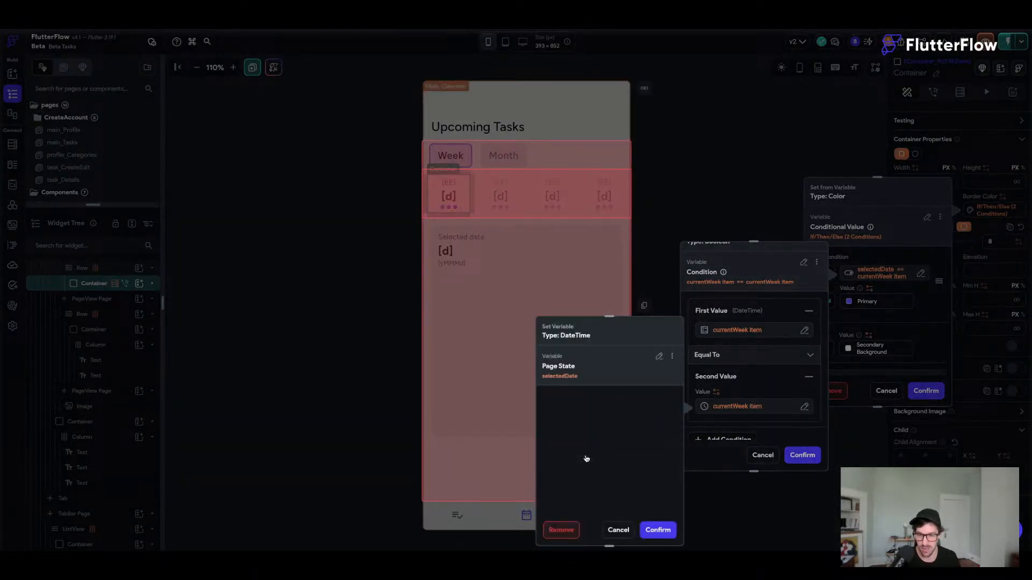
left_click(657, 529)
left_click(802, 455)
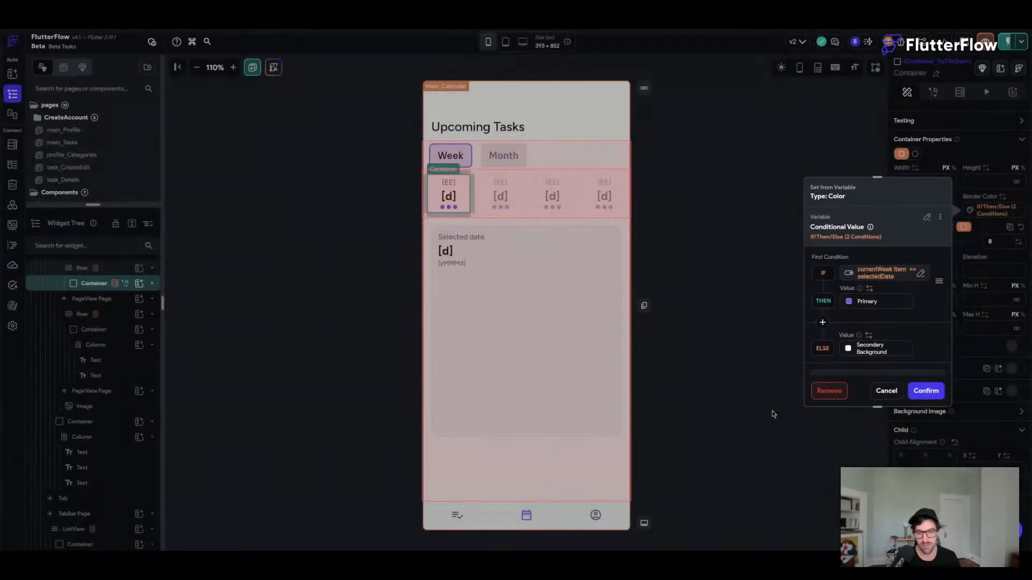
left_click(932, 395)
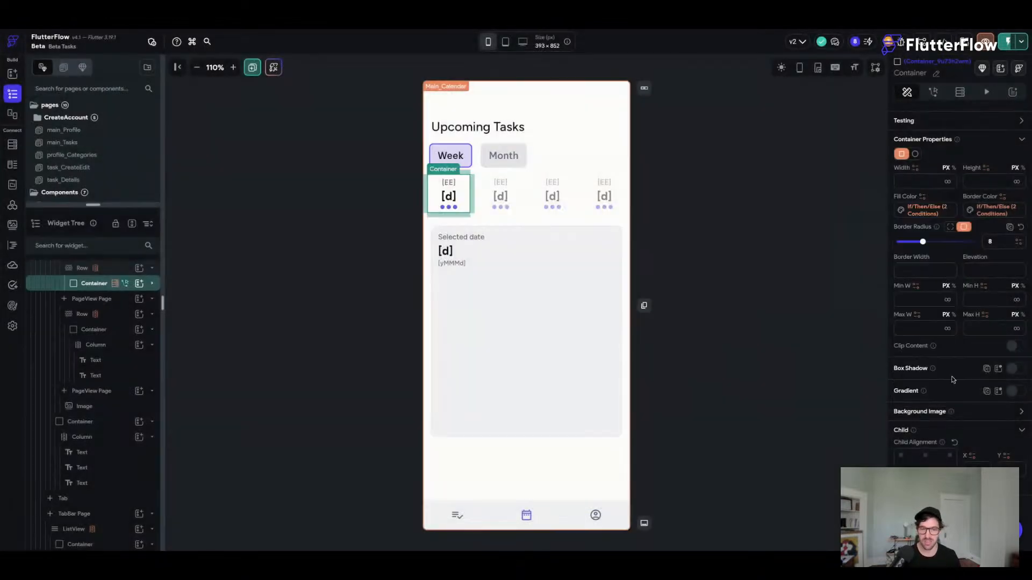
- Select the Main_Calendar page, save the project and switch the canvas preview to dark mode
left_click(720, 225)
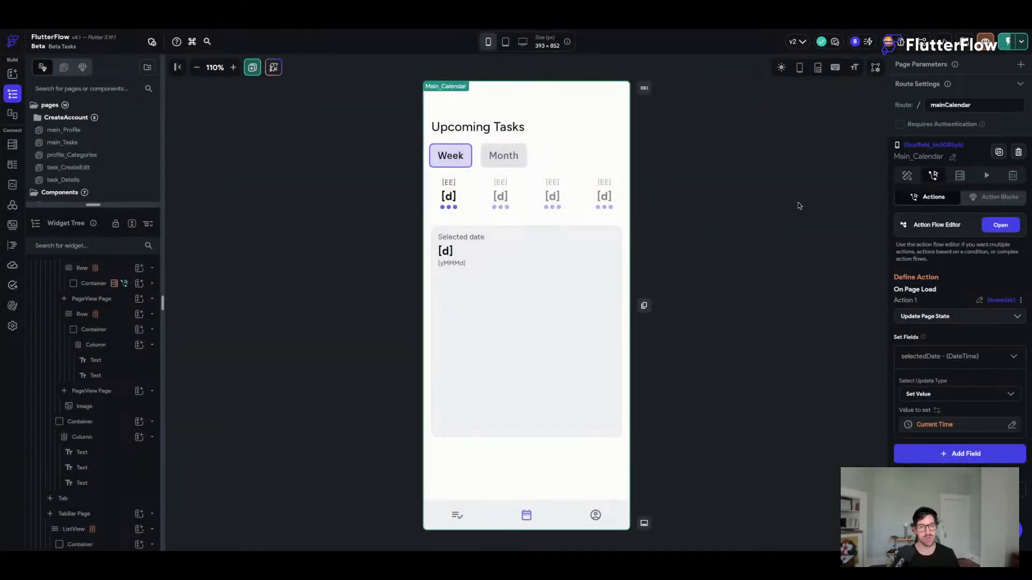
key("ctrl+s")
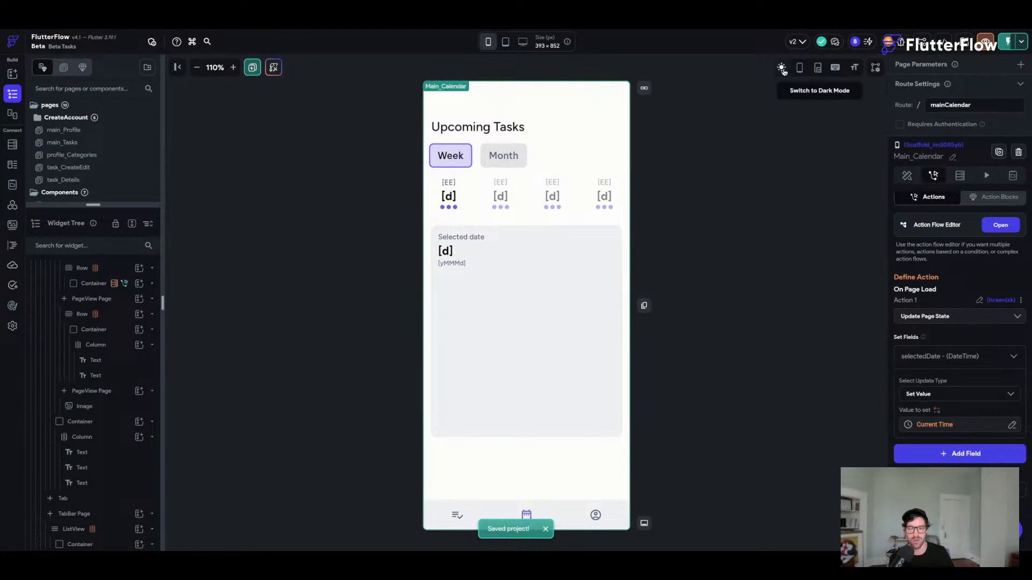
left_click(782, 68)
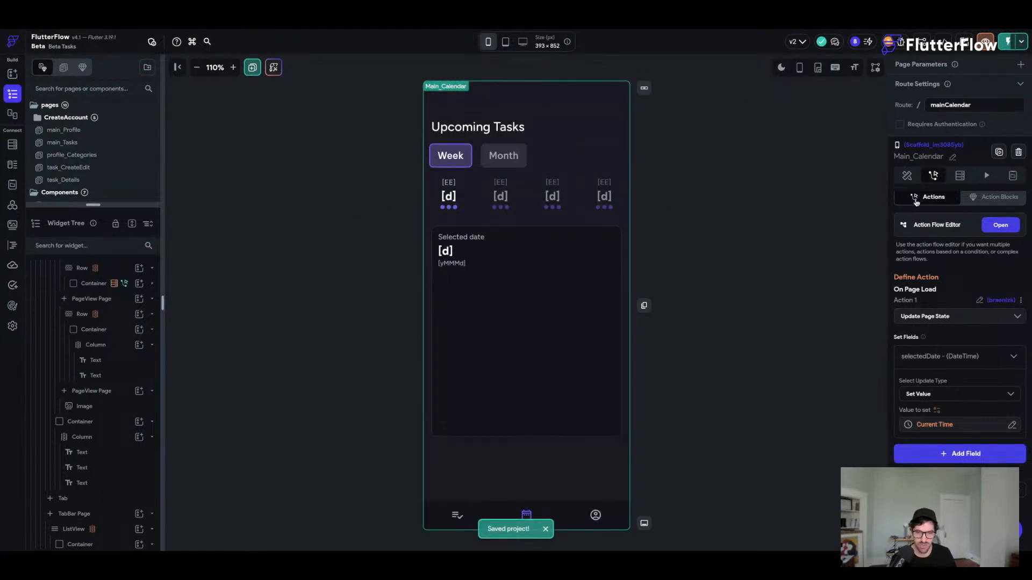
left_click(907, 176)
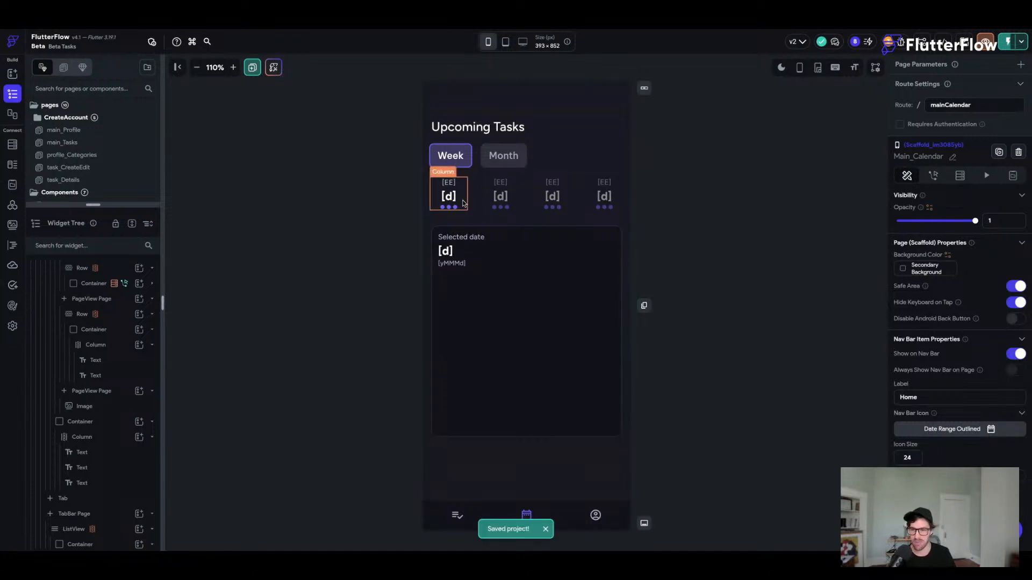
left_click(434, 210)
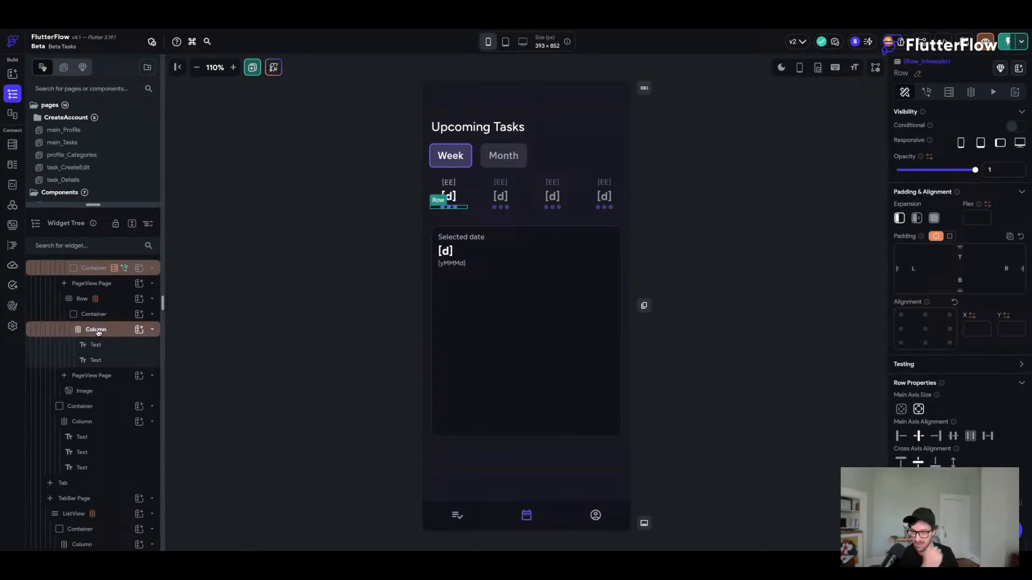
scroll(98, 332, "up", 3)
scroll(98, 333, "down", 1)
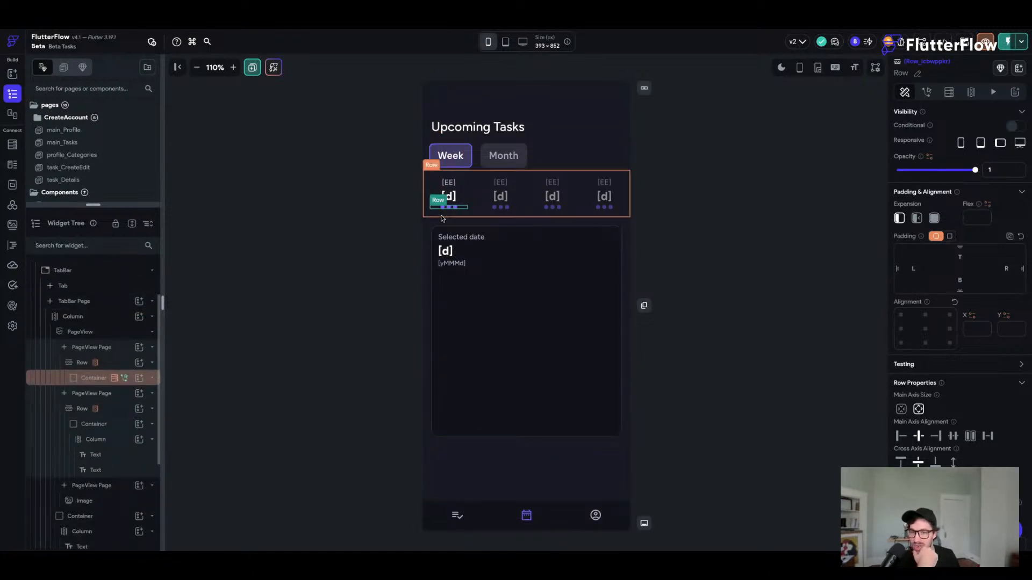
left_click(735, 182)
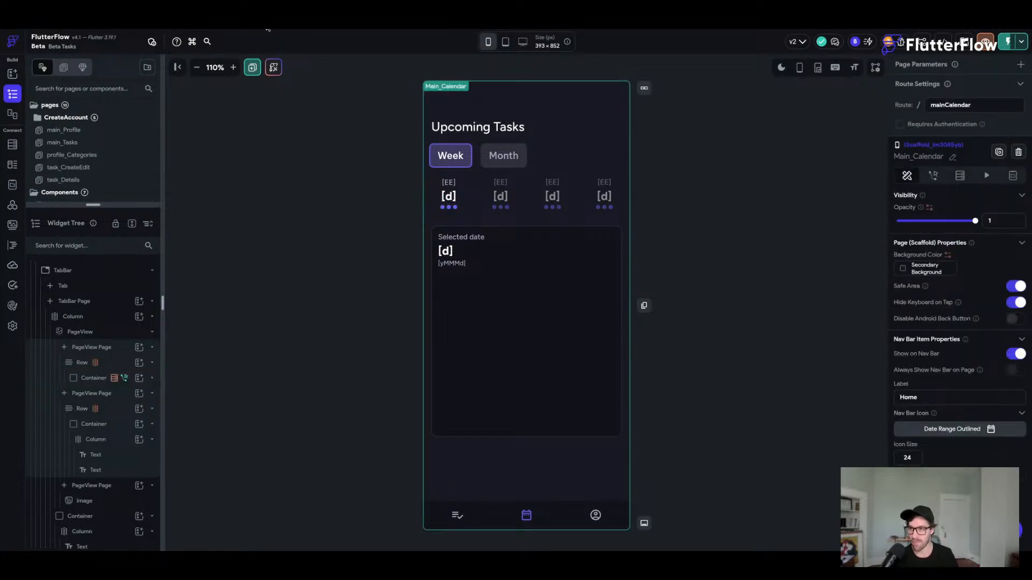
- Save the project, switch to the running test session and open the calendar page
key("ctrl+s")
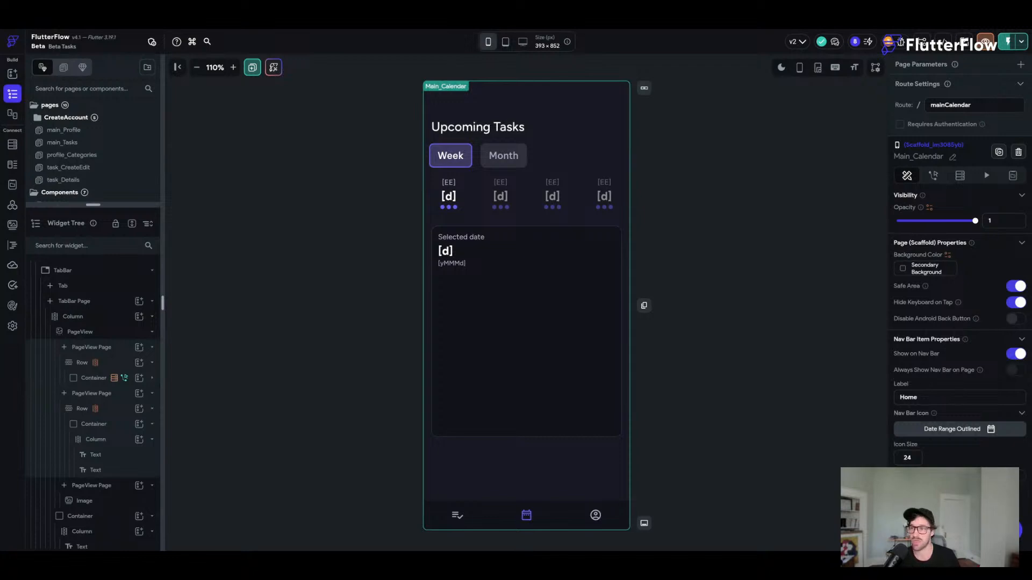
key("ctrl+Tab")
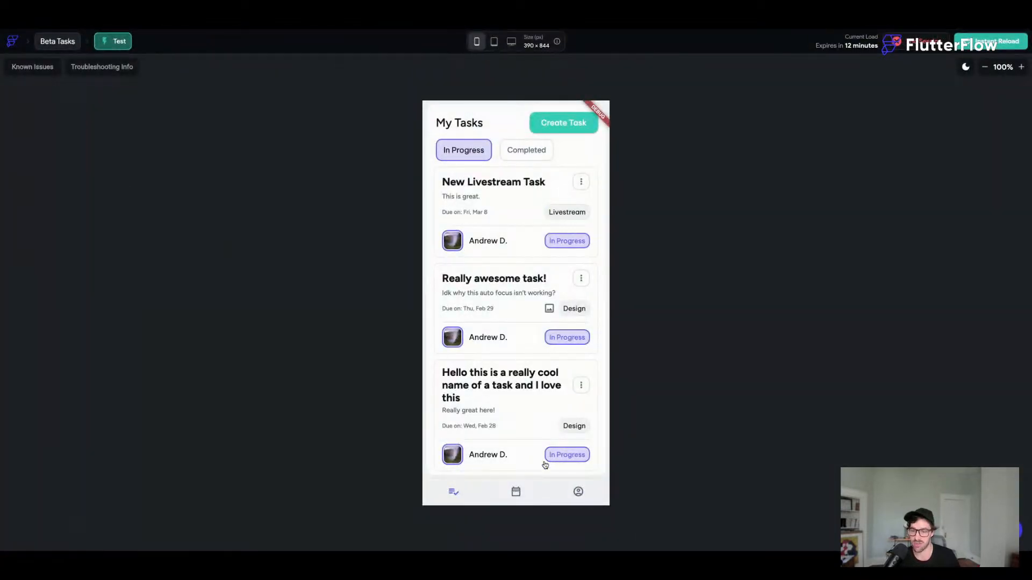
left_click(517, 492)
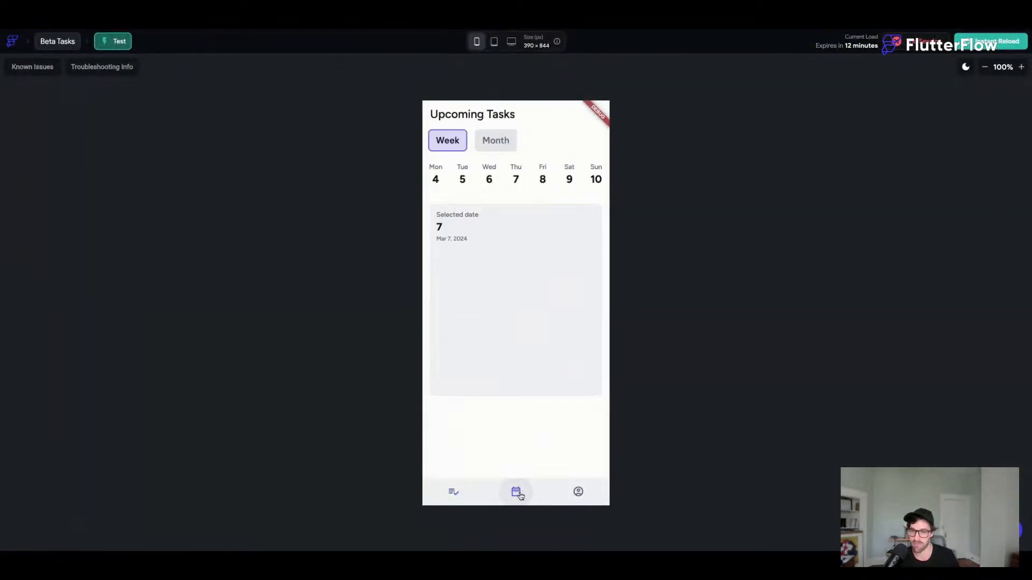
- Select the 6th through 10th and the 4th in the week row, and toggle the calendar to Month and back to Week
left_click(490, 182)
left_click(516, 177)
left_click(542, 183)
left_click(570, 179)
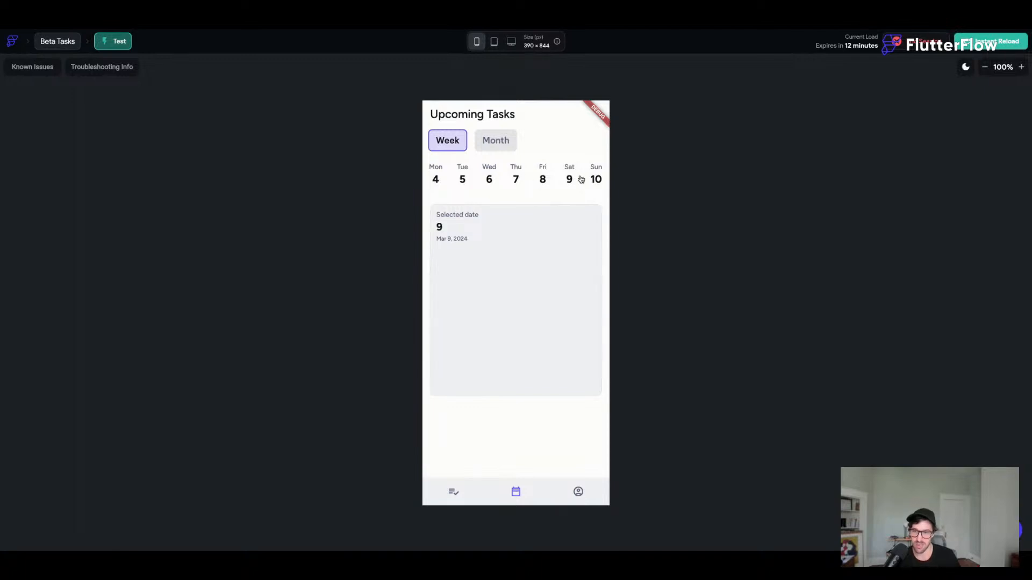
left_click(594, 180)
left_click(438, 182)
left_click(499, 141)
left_click(448, 141)
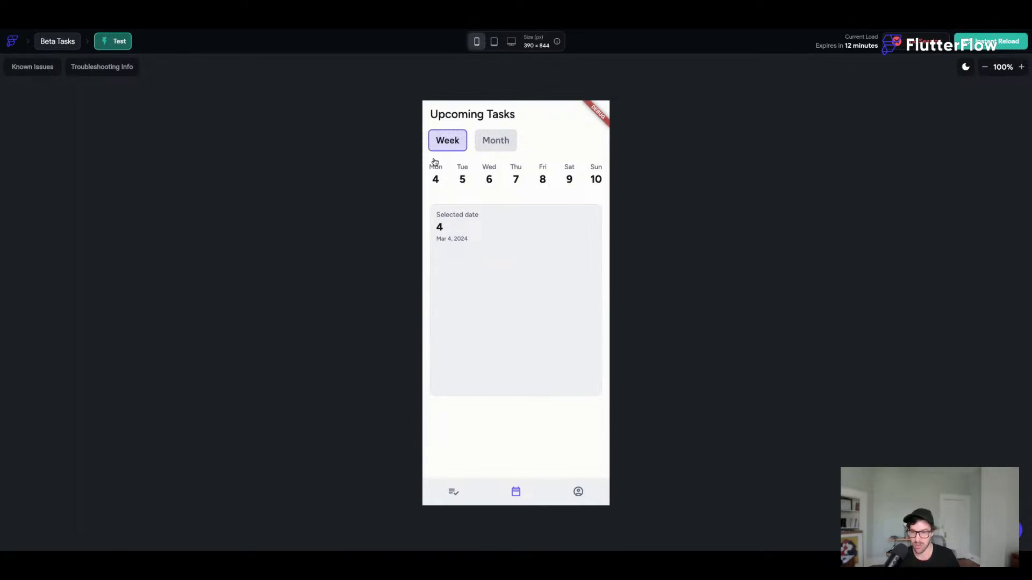
- Select the 5th and 6th, and reopen the calendar page from My Tasks to check its default selected date
left_click(463, 185)
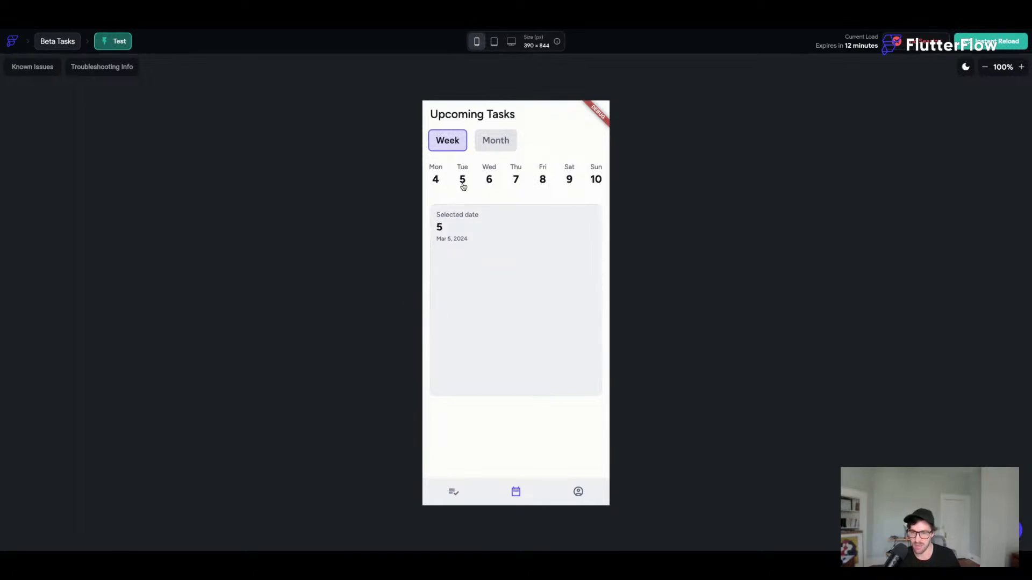
left_click(482, 181)
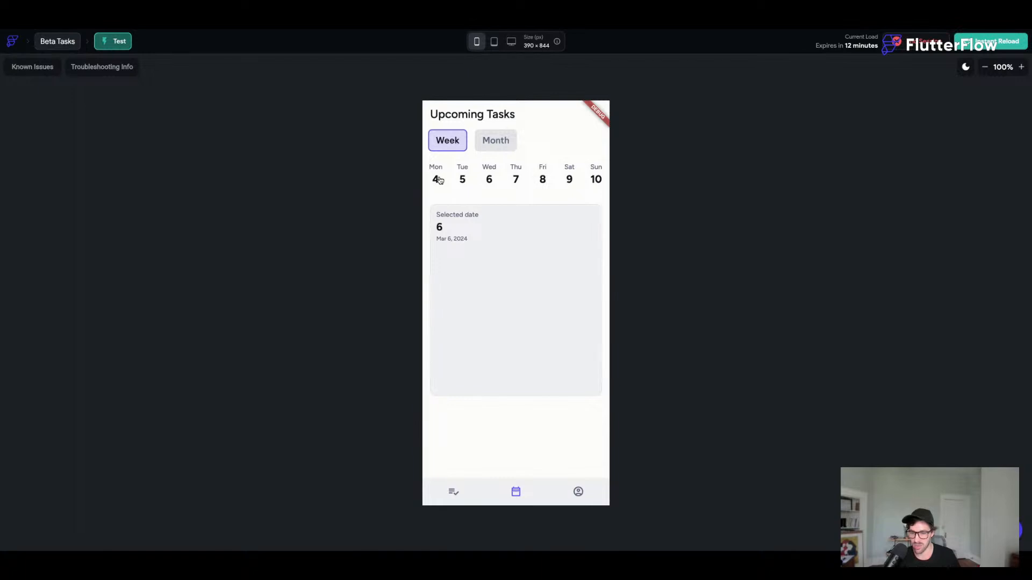
left_click(454, 491)
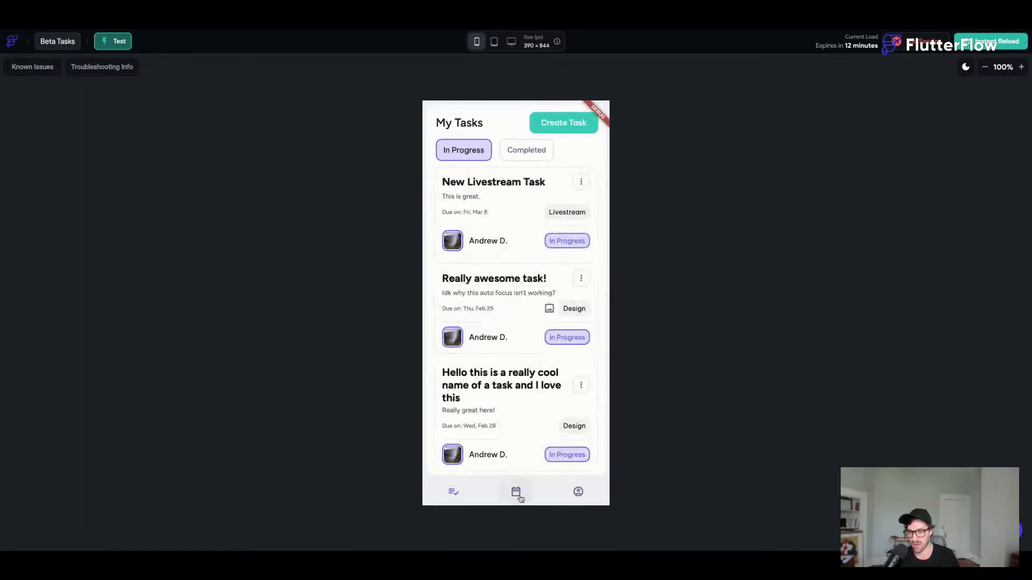
left_click(517, 495)
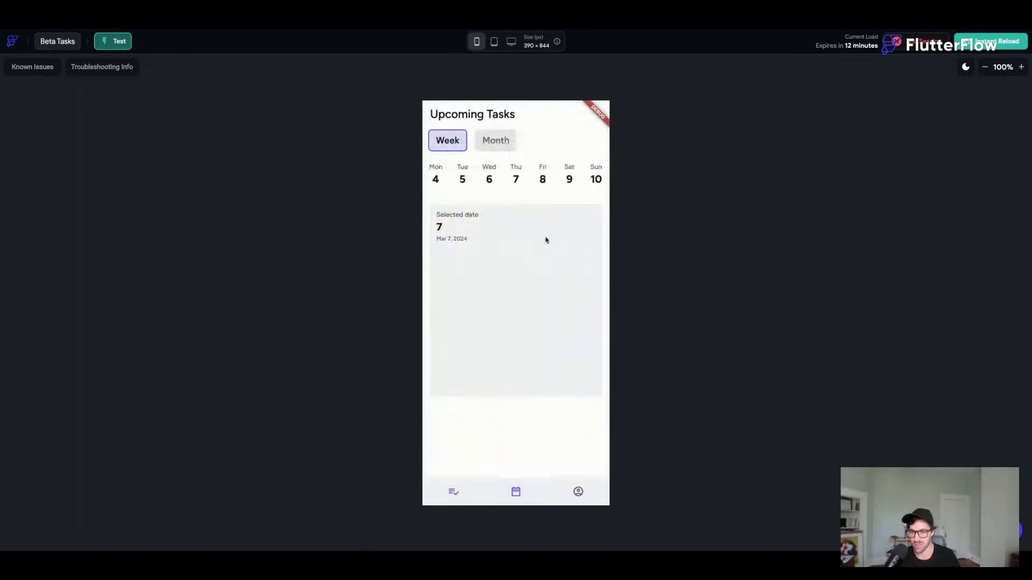
- Switch the calendar to Month, look through the list of days and return to Week
left_click(505, 146)
scroll(502, 262, "down", 5)
scroll(501, 263, "up", 4)
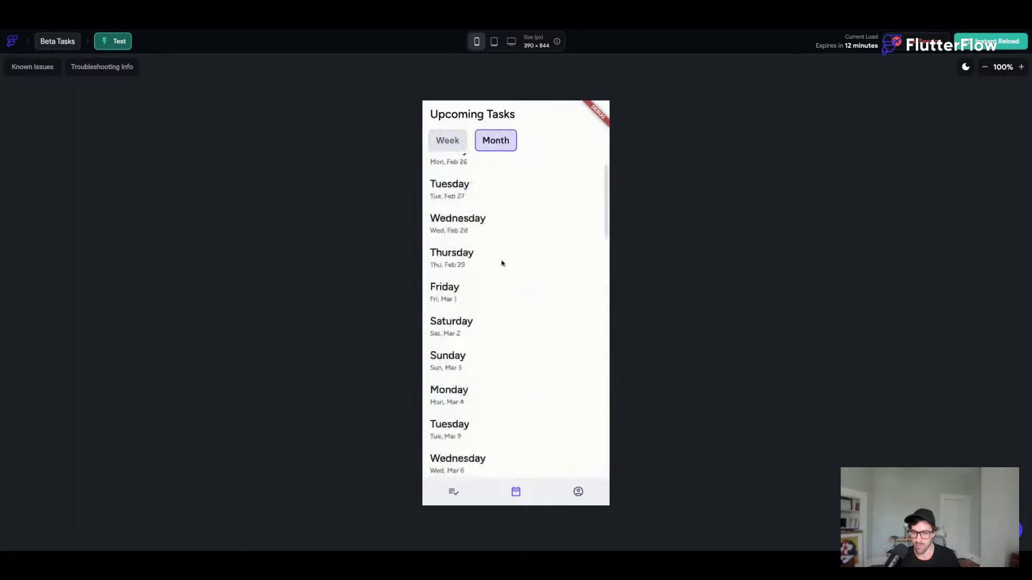
left_click(450, 139)
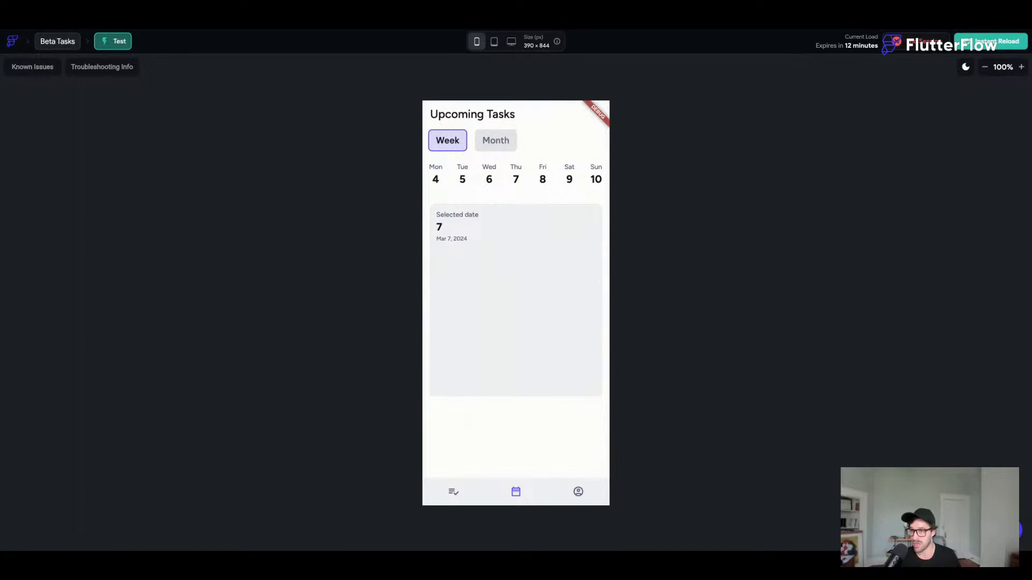
- Start a new task from the My Tasks page and enter "Test" as its name
left_click(453, 492)
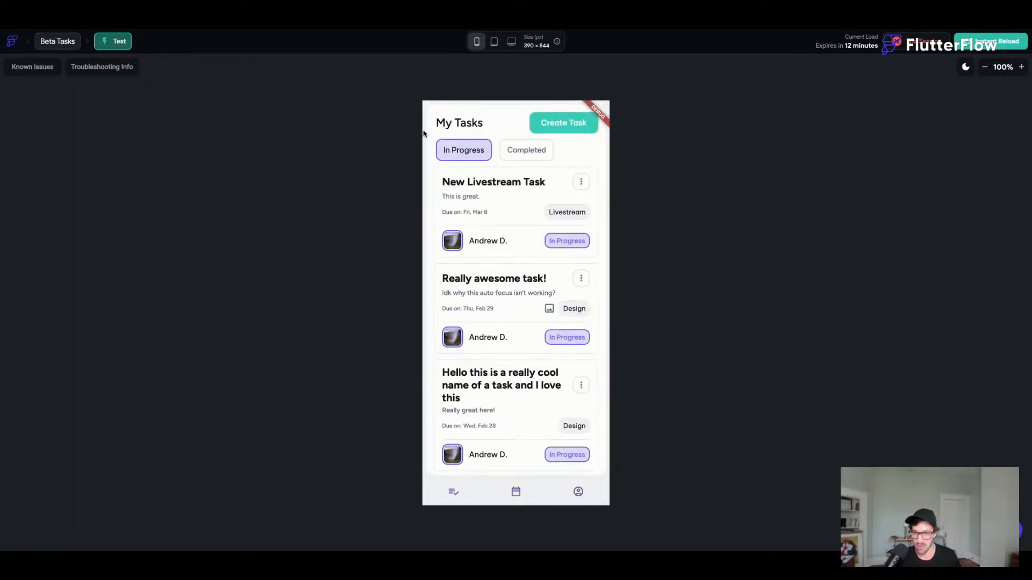
scroll(511, 277, "down", 1)
scroll(512, 275, "up", 1)
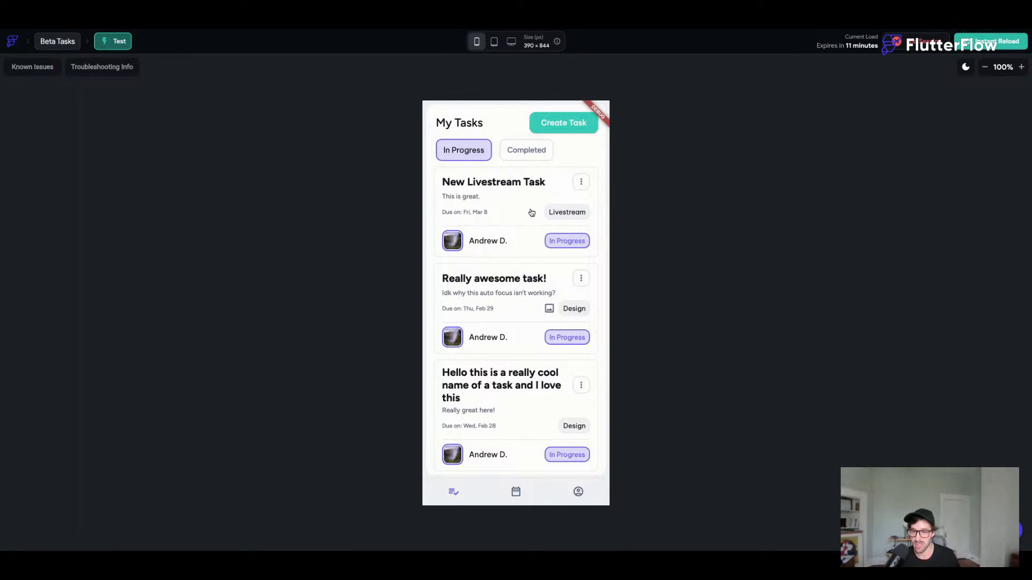
left_click(564, 122)
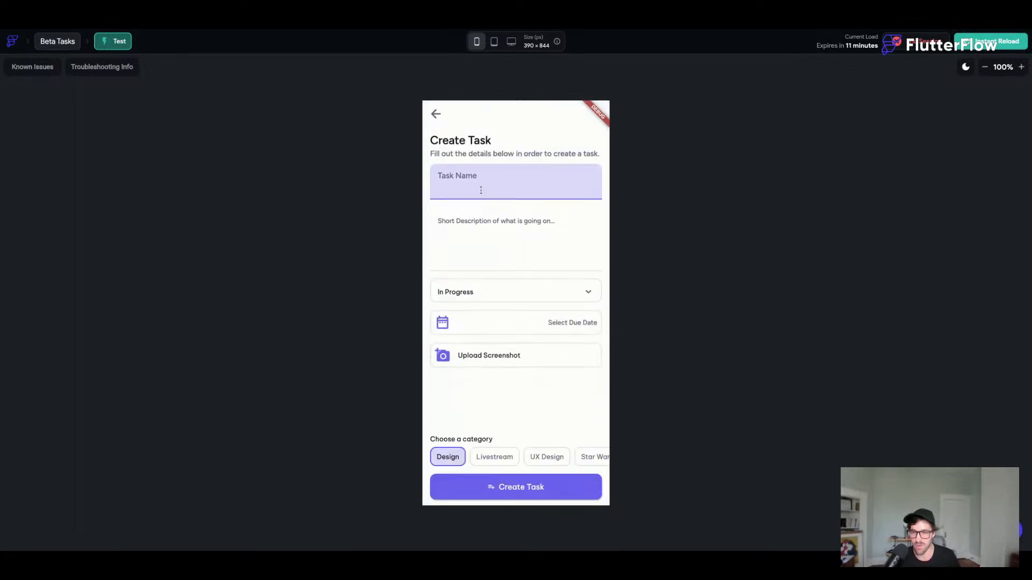
left_click(474, 187)
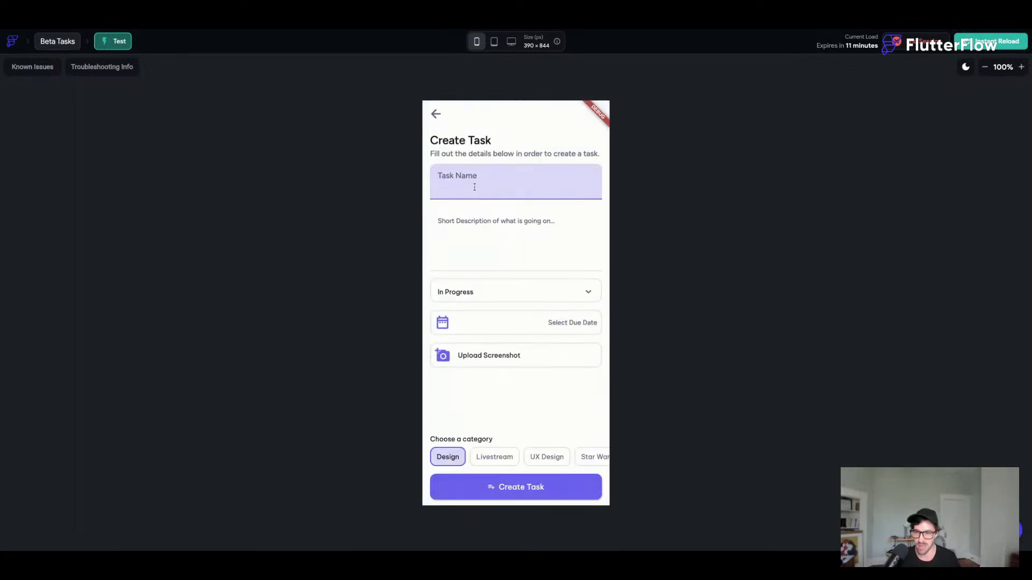
type("Test")
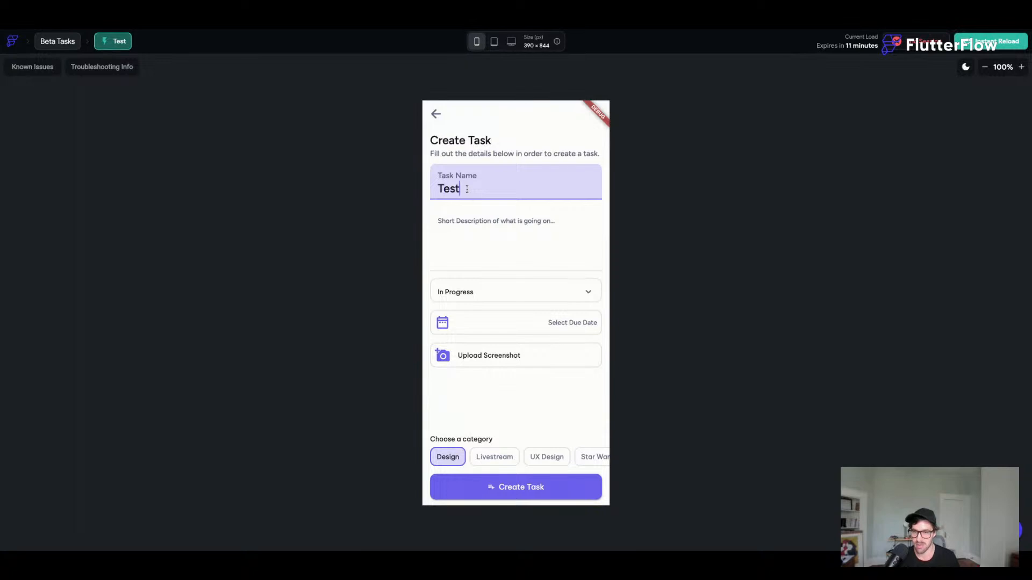
- Set the due date to Sat, Mar 9, extend the name to "TestHello!" and create the task in the Livestream category
left_click(505, 322)
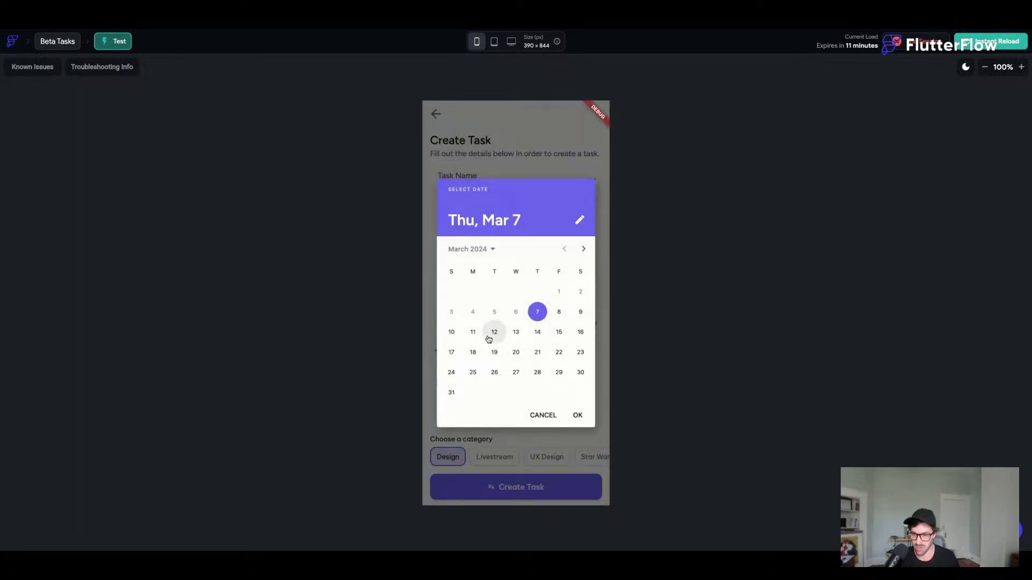
left_click(580, 311)
left_click(578, 414)
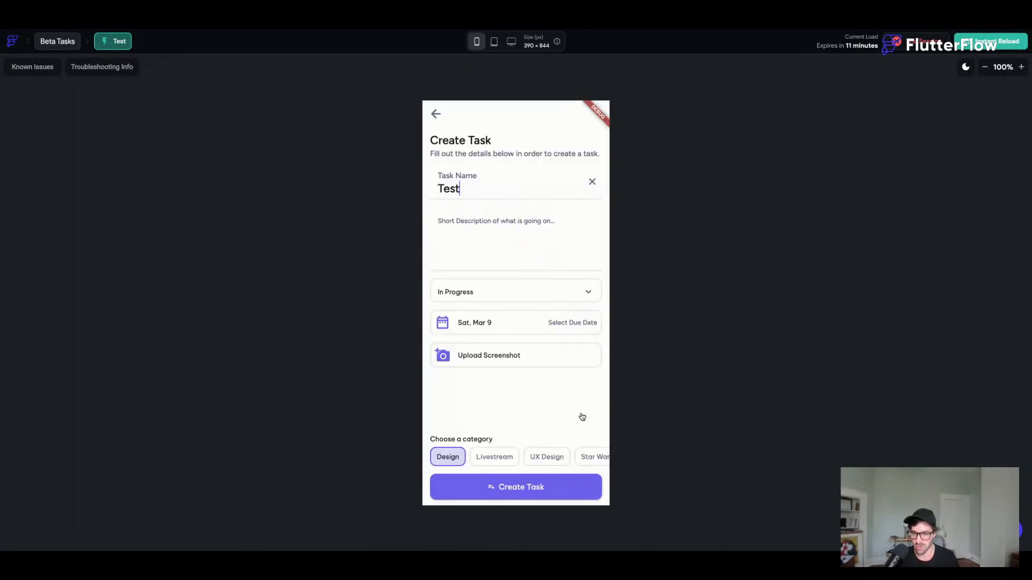
left_click(485, 224)
type("Hello!")
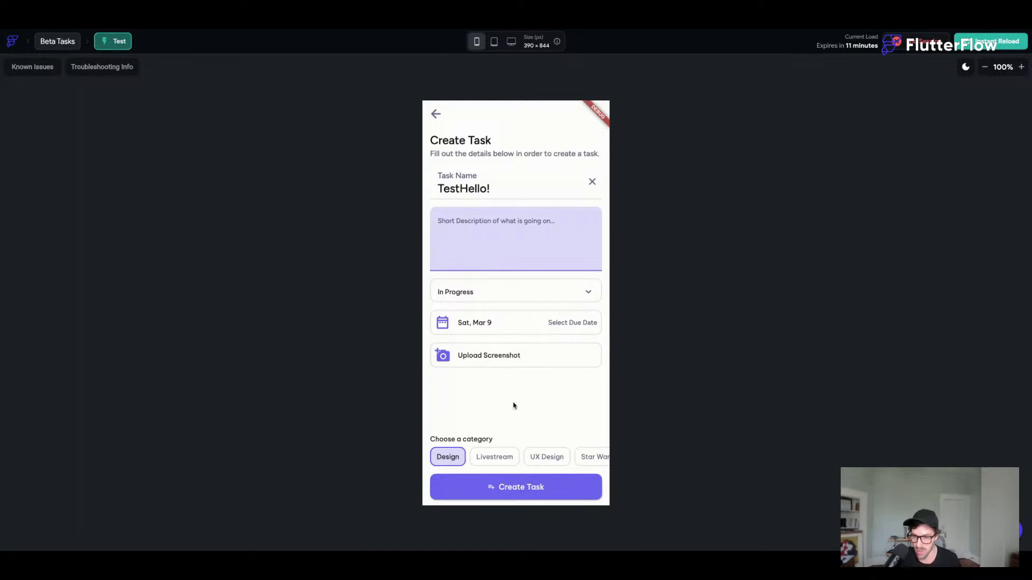
left_click(507, 456)
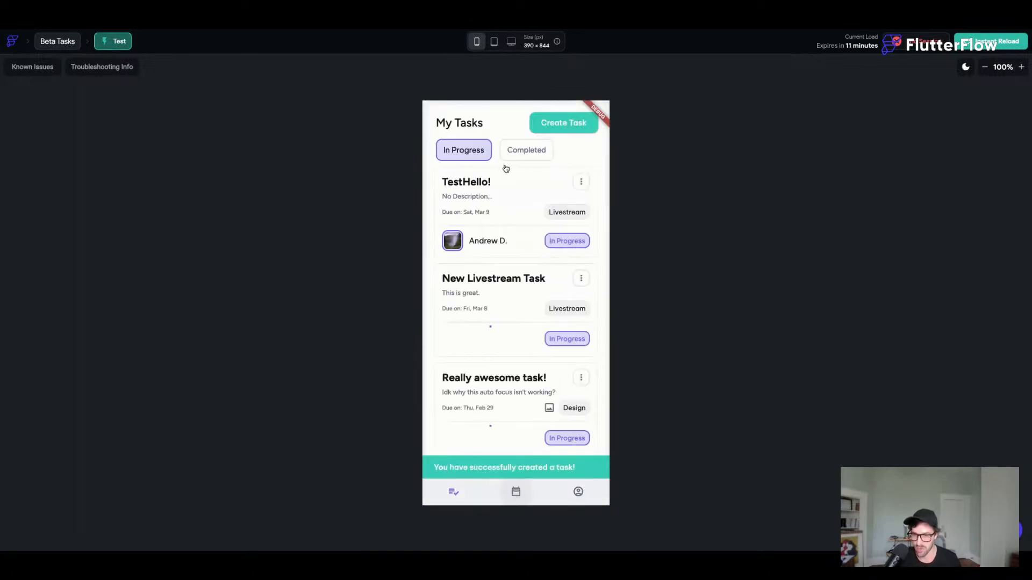
- Start another task and name it "Next task"
left_click(556, 128)
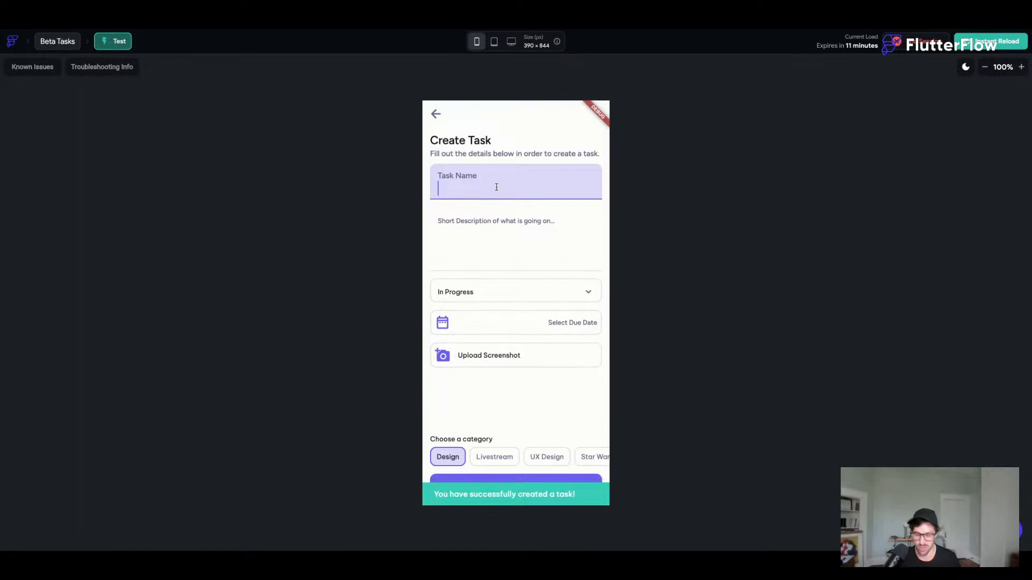
type("Next texx")
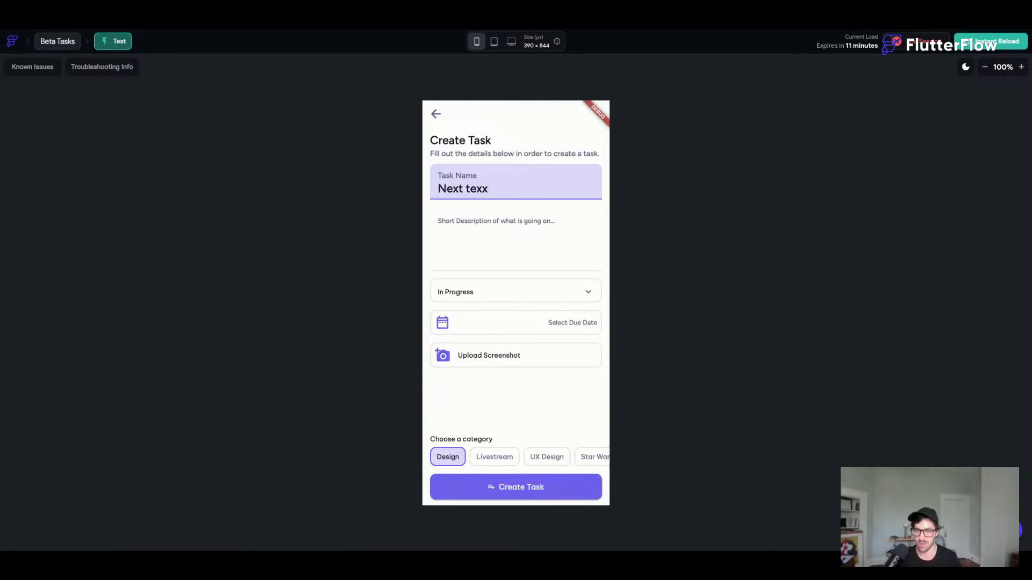
key("BackSpace")
key("BackSpace")
type("x")
key("BackSpace")
key("BackSpace")
type("as")
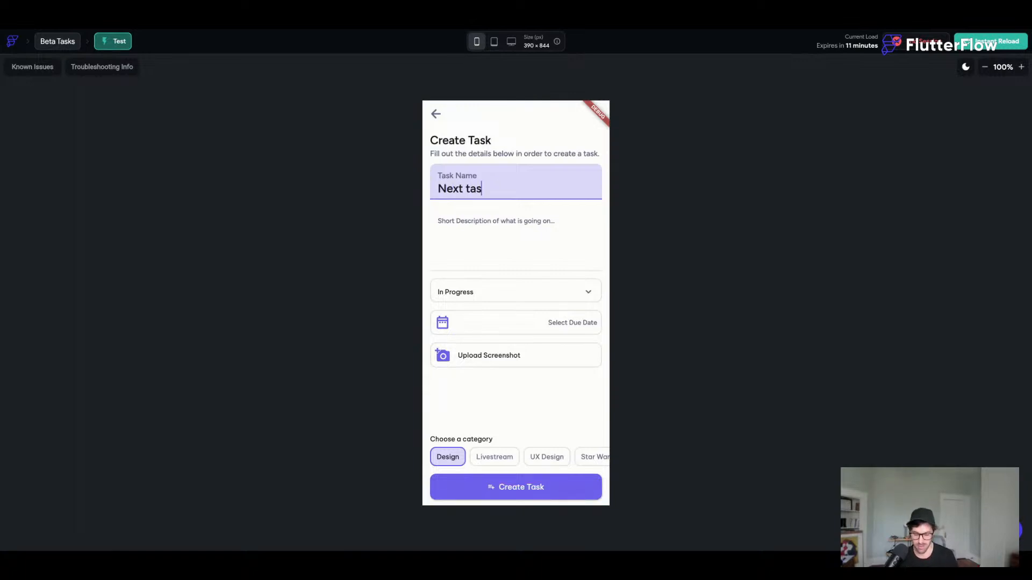
type("k")
- Set the due date to Tue, Mar 12, choose the Livestream category and create the task
left_click(570, 320)
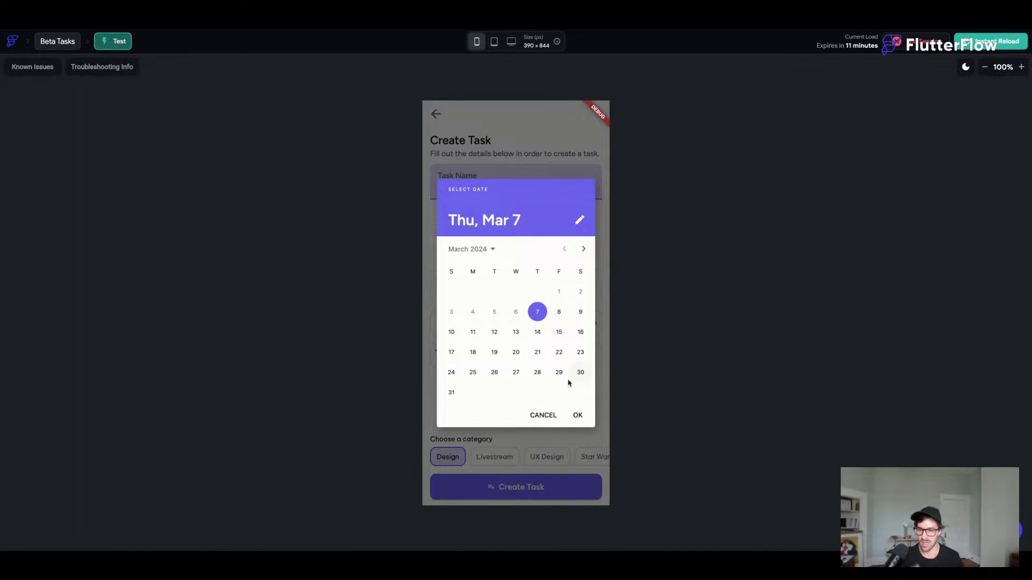
left_click(516, 332)
left_click(494, 332)
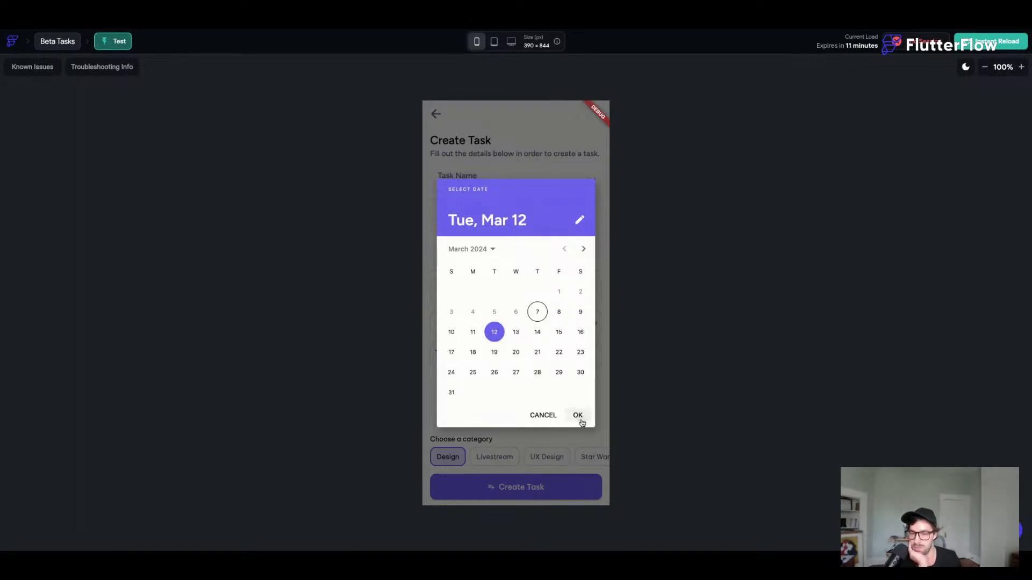
left_click(580, 422)
left_click(513, 463)
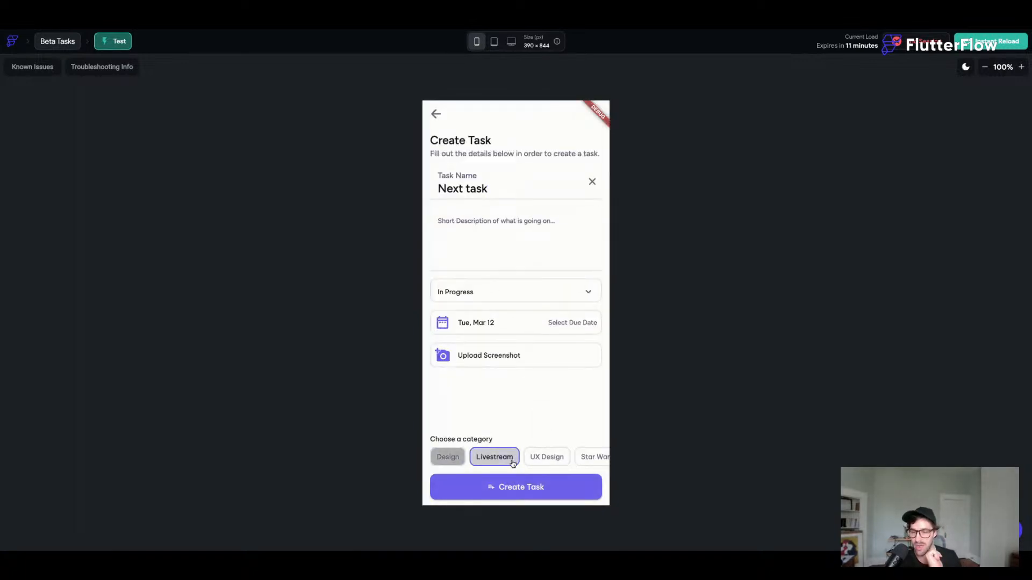
left_click(517, 488)
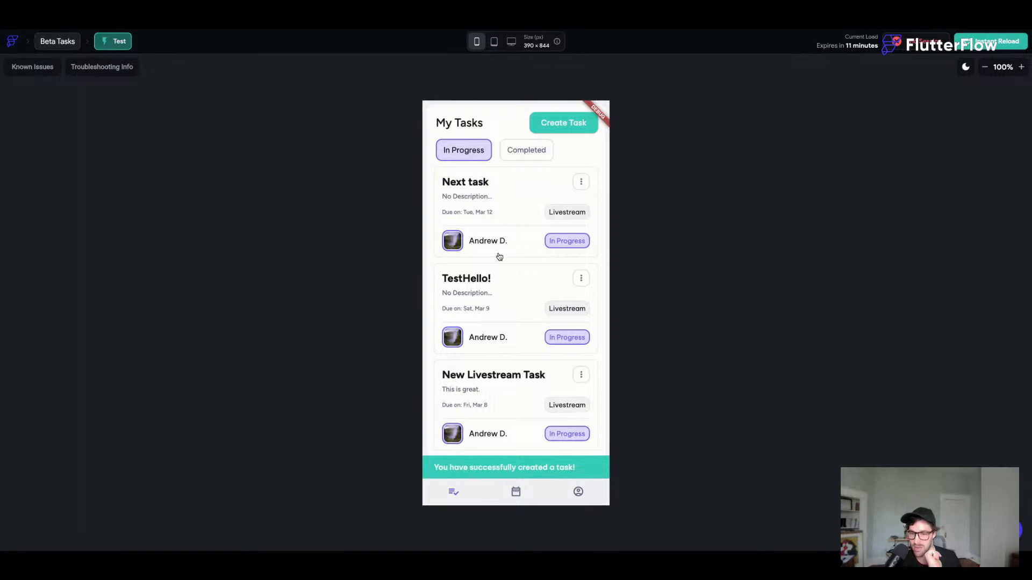
- Test the calendar page by toggling Month and Week, swiping to the next week and back, and selecting the 6th and 7th
left_click(516, 492)
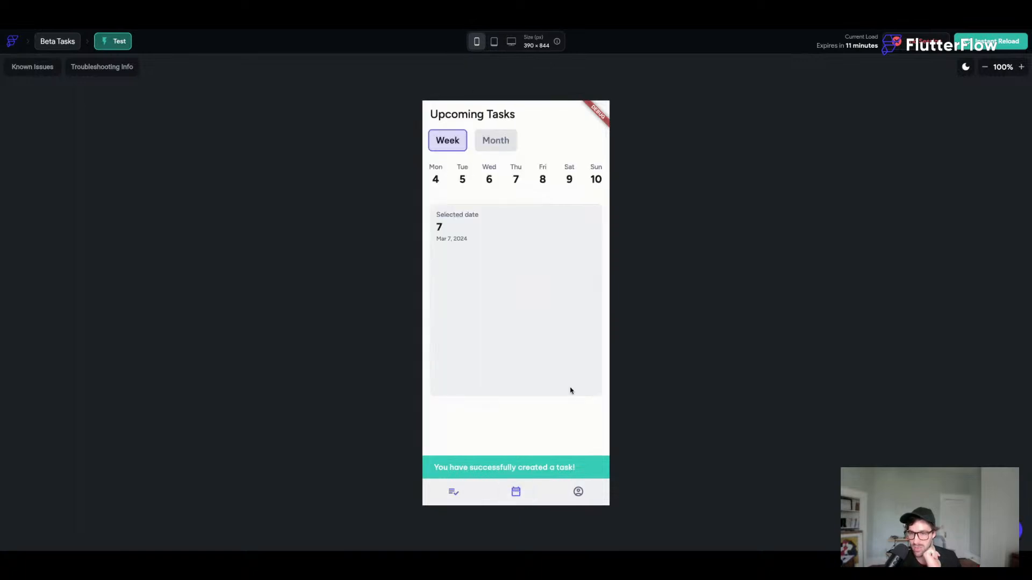
left_click(506, 146)
left_click(447, 140)
left_click_drag(537, 180, 369, 182)
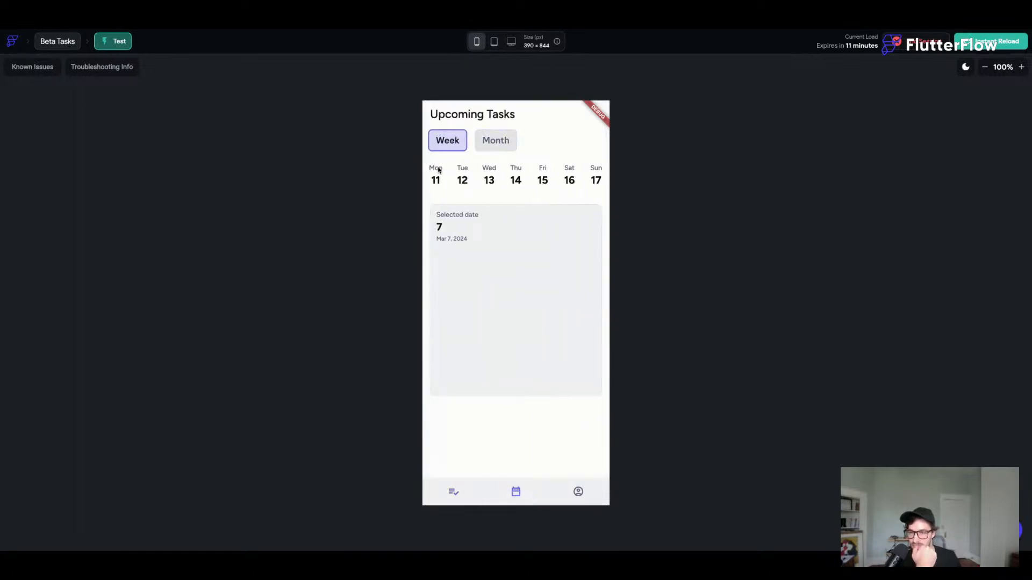
left_click_drag(438, 169, 489, 153)
left_click(491, 179)
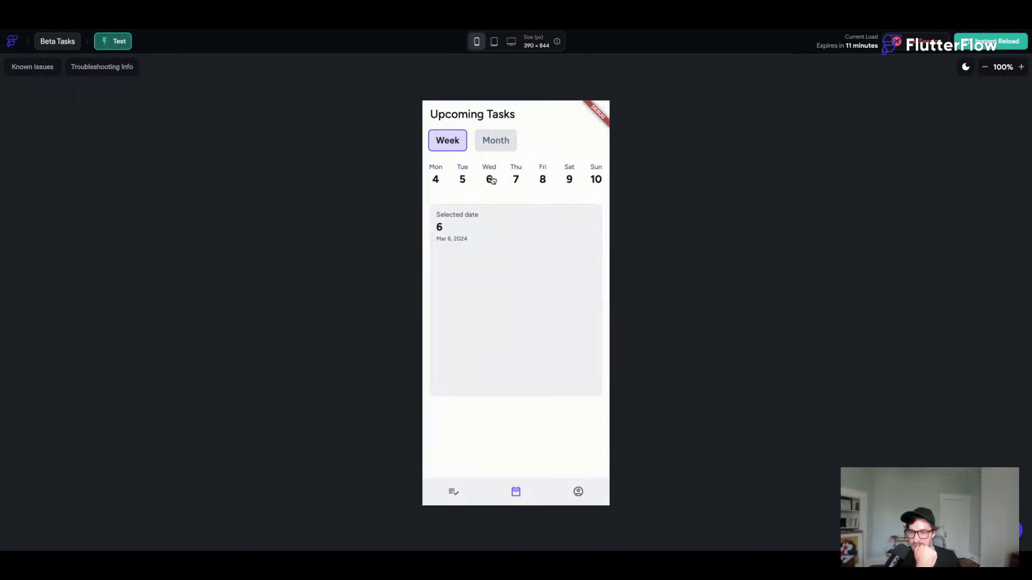
left_click(513, 179)
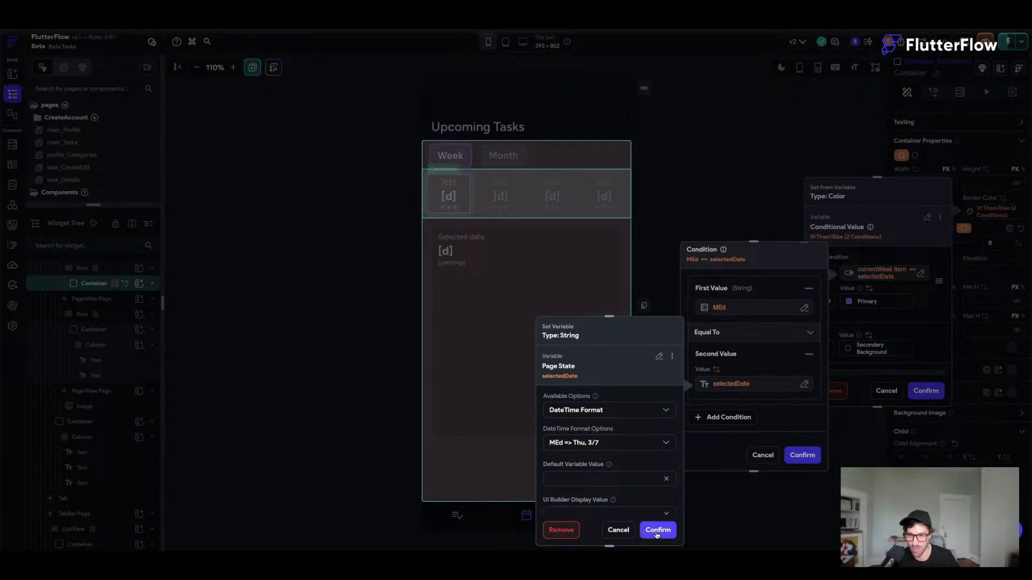
- Cancel the open selectedDate edit and confirm currentWeek Item with DateTime Format MEd as the border color condition's first value
left_click(615, 532)
left_click(718, 307)
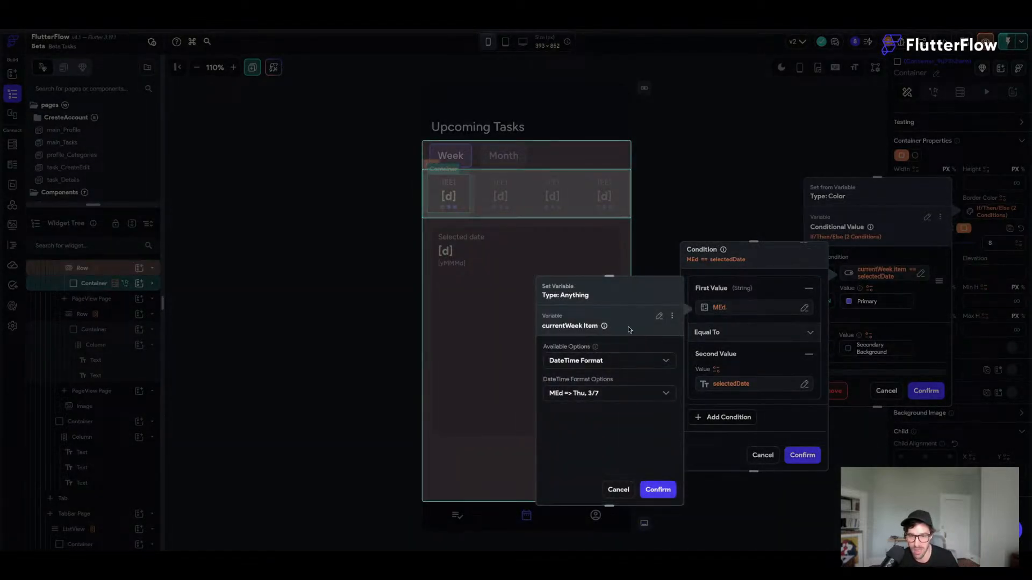
left_click(586, 365)
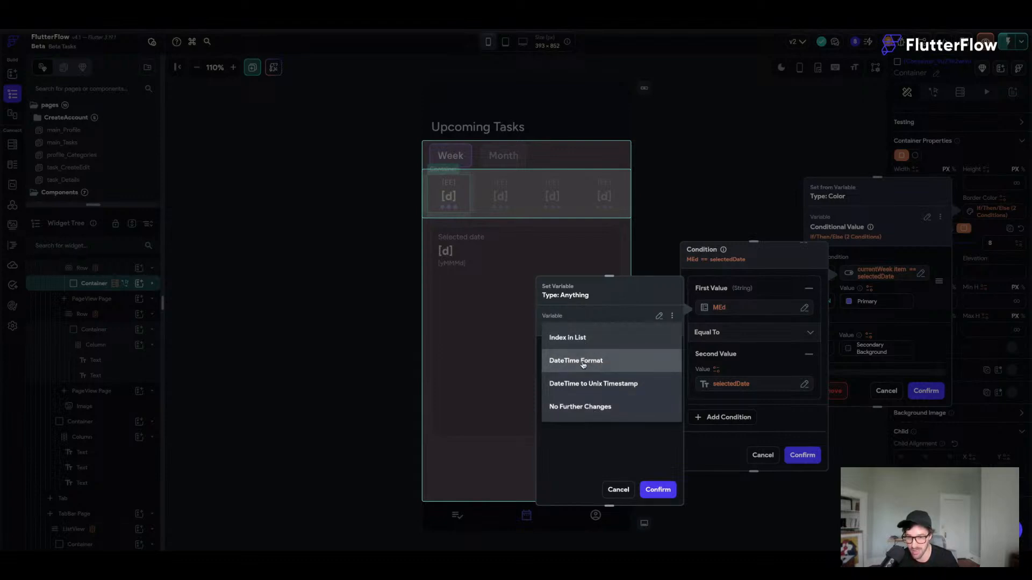
left_click(604, 365)
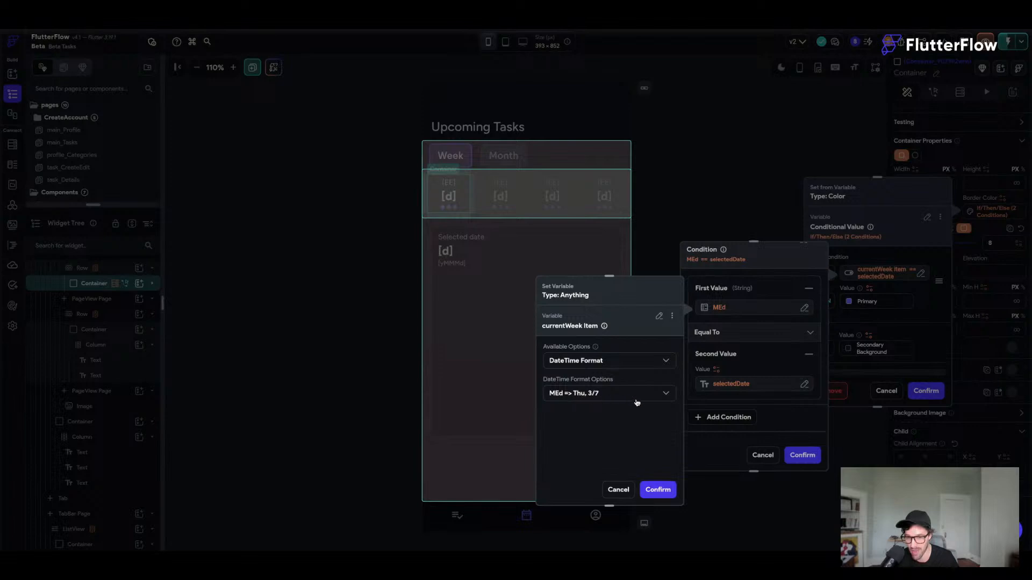
left_click(656, 490)
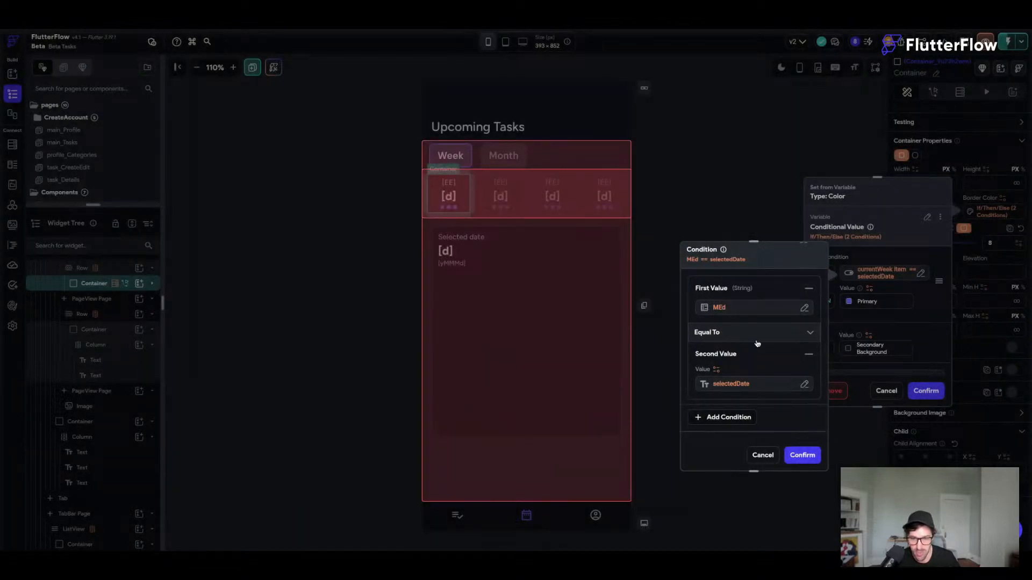
- Format selectedDate in the condition's second value as DateTime Format MEd and confirm the container's conditional border color
left_click(732, 384)
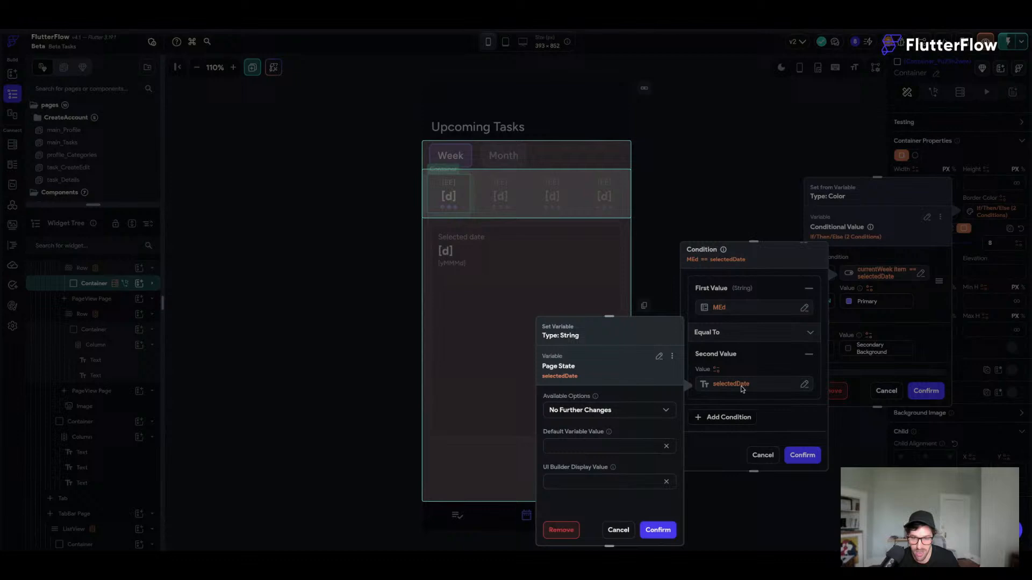
left_click(607, 413)
left_click(591, 365)
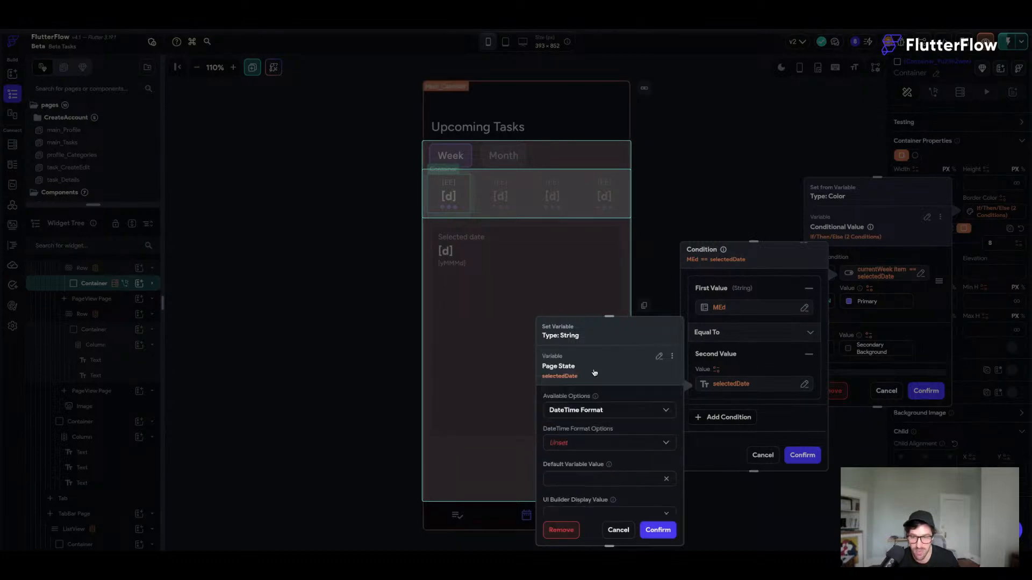
left_click(582, 450)
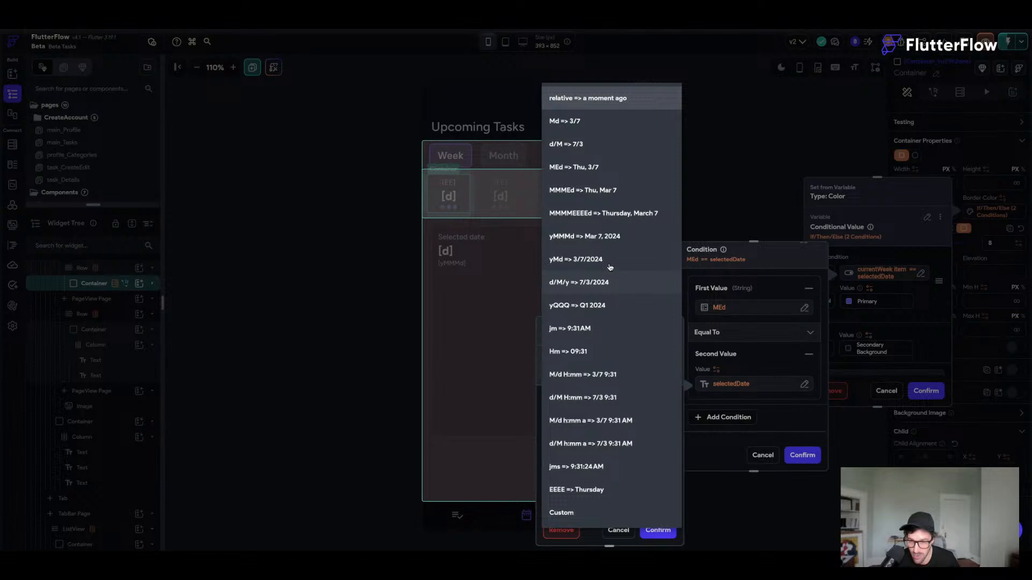
left_click(605, 168)
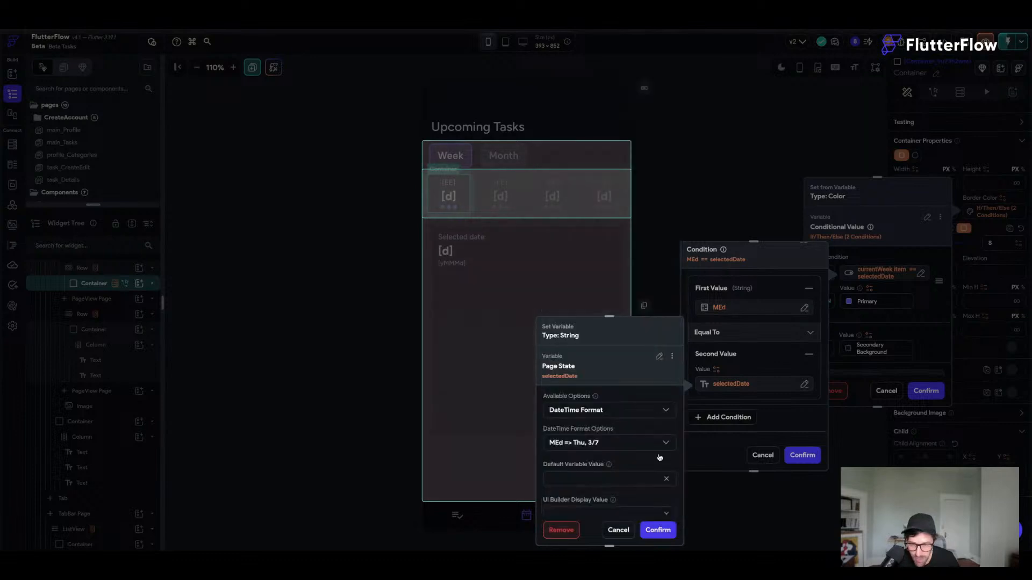
left_click(658, 530)
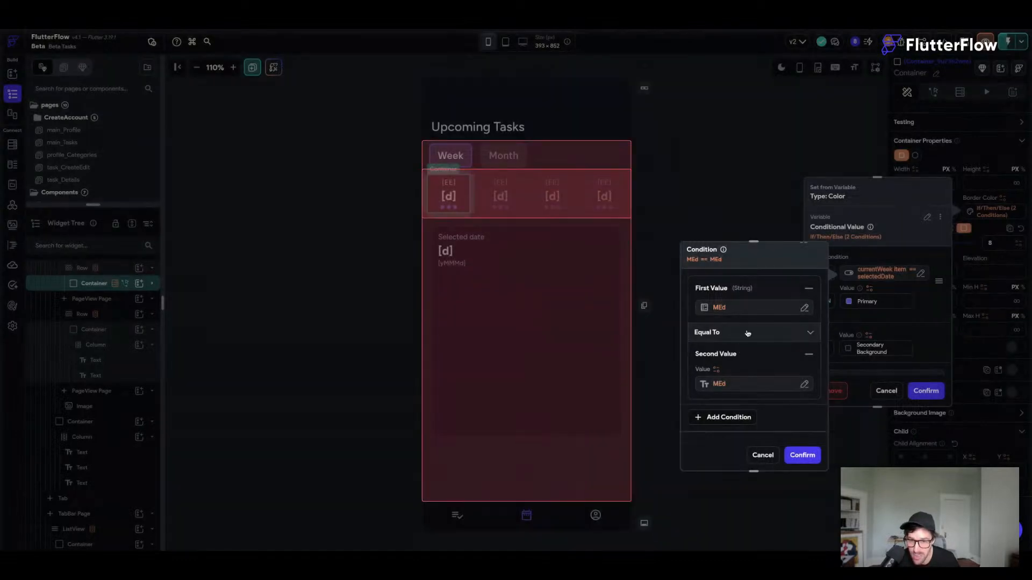
left_click(801, 455)
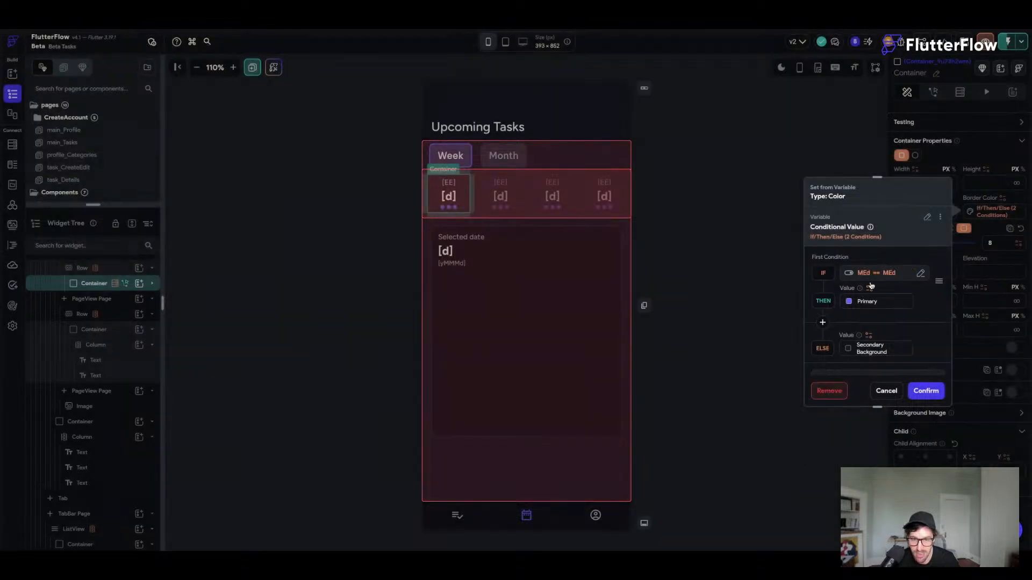
left_click(926, 392)
- Replace selectedDate with currentWeek Item as the first value of the container's fill color condition
left_click(933, 213)
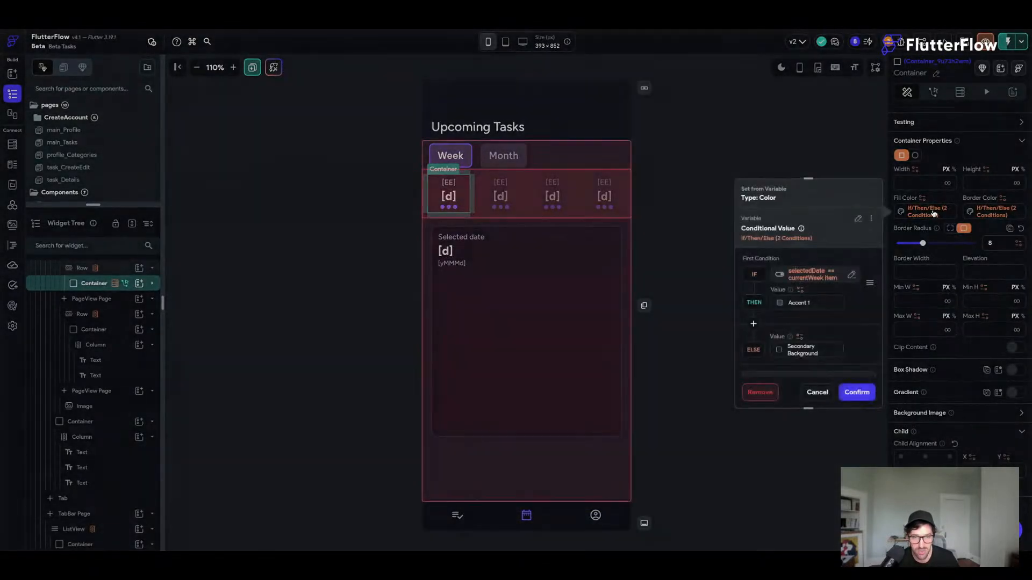
left_click(820, 275)
left_click(687, 331)
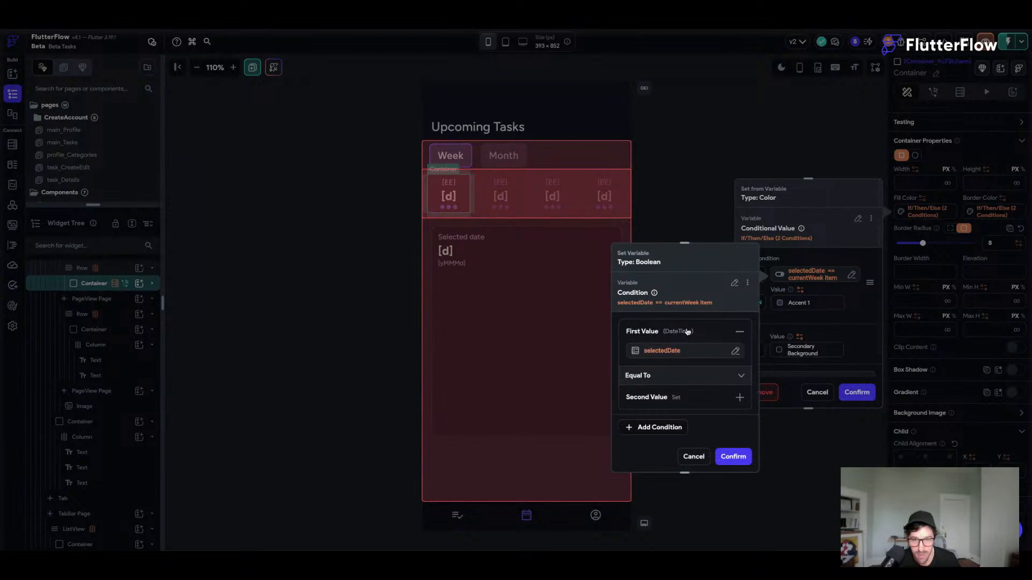
left_click(663, 359)
left_click(540, 412)
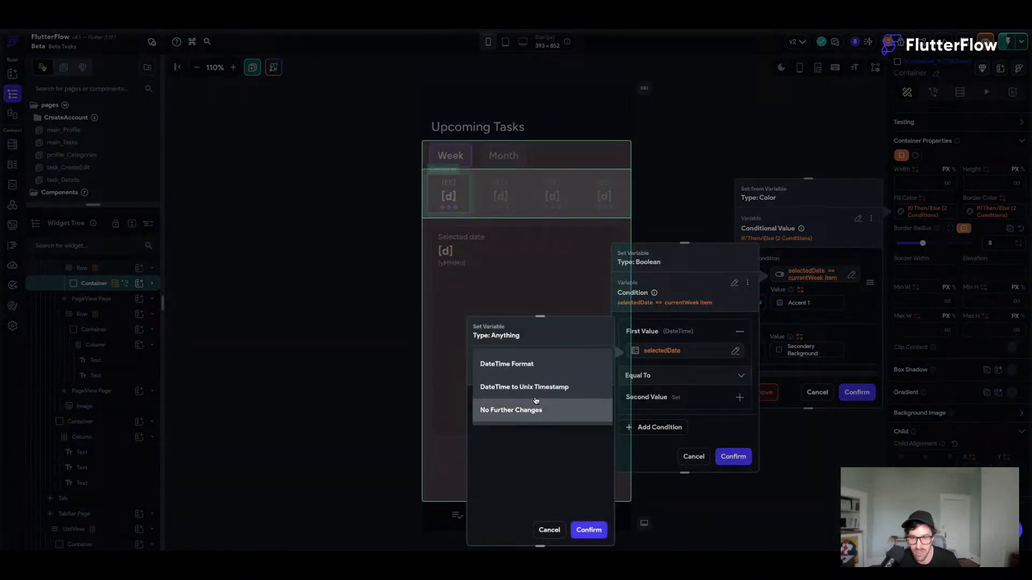
left_click(696, 327)
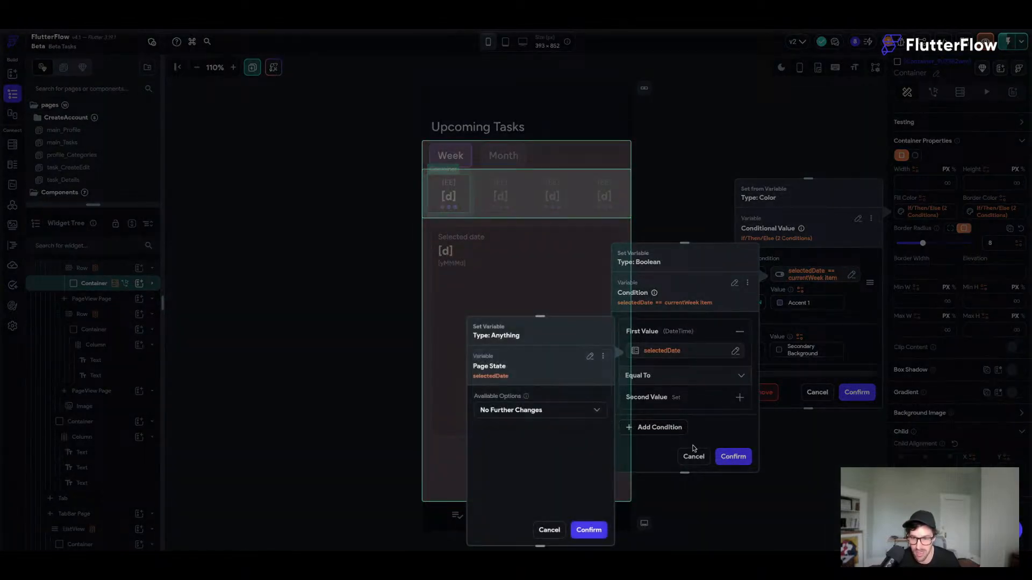
left_click(590, 357)
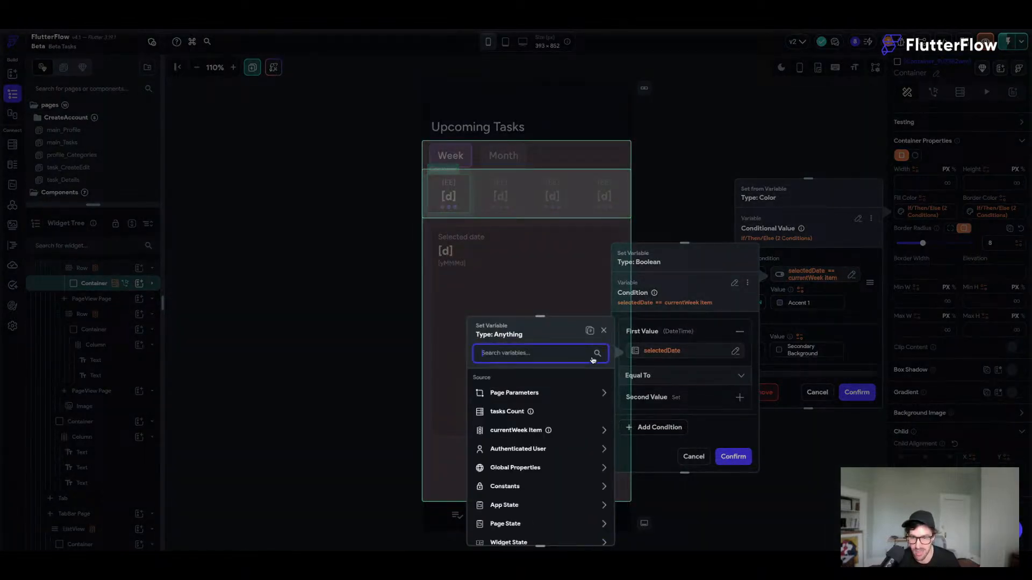
left_click(520, 429)
- Apply DateTime Format MEd to currentWeek Item and confirm it as the fill color condition's first value
left_click(534, 401)
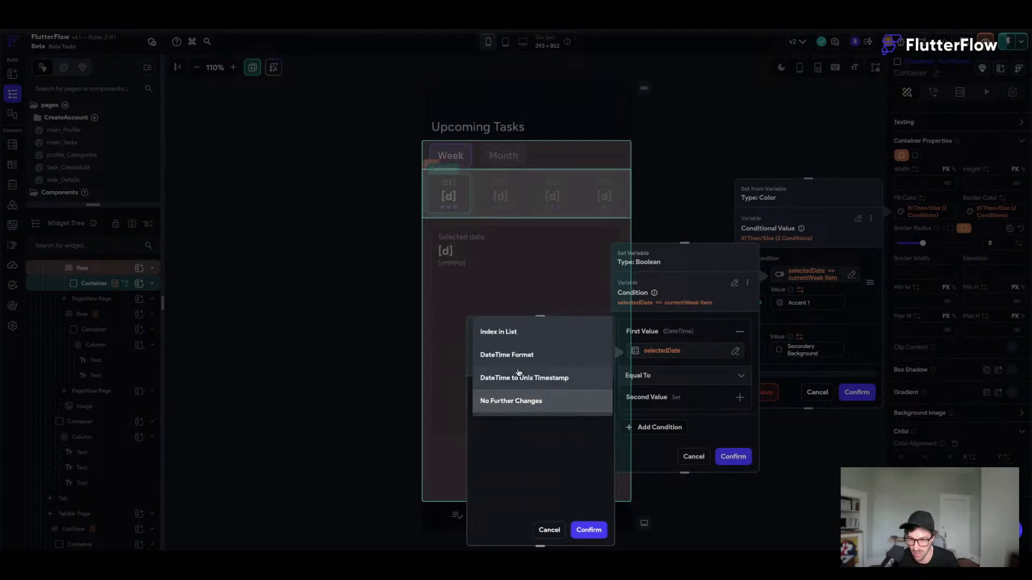
left_click(519, 356)
left_click(515, 438)
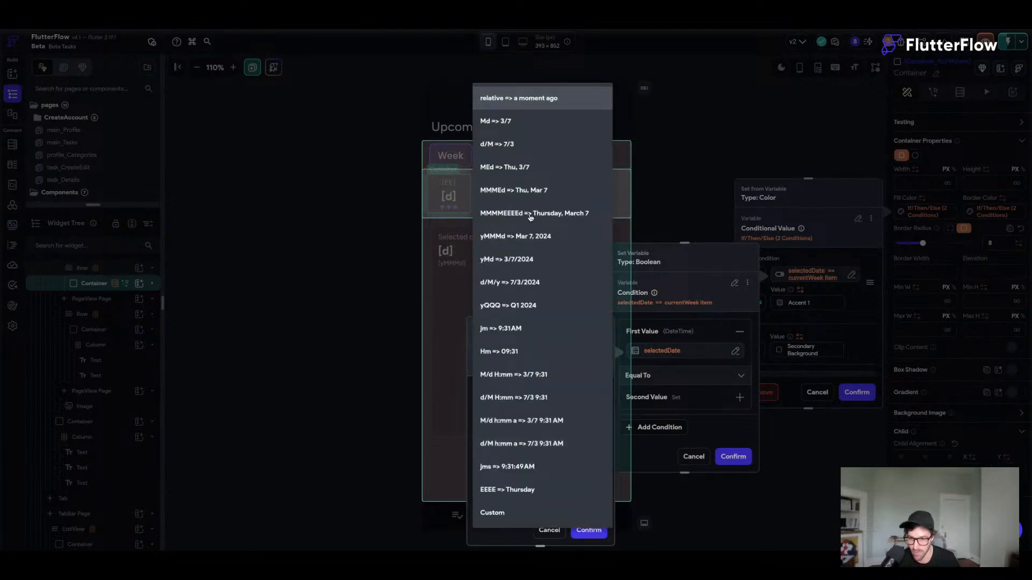
left_click(517, 167)
left_click(588, 530)
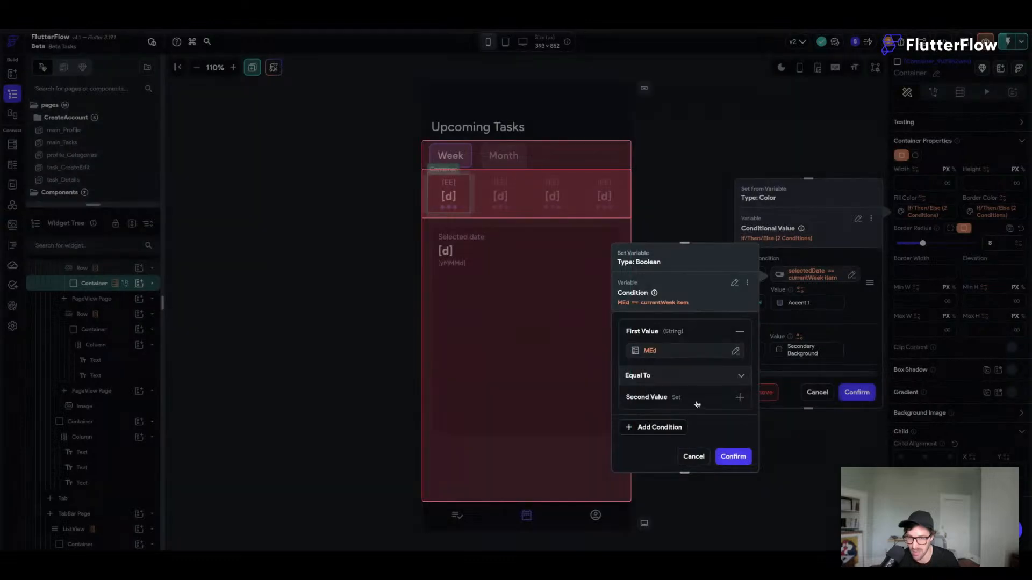
- Switch the fill color condition's second value from currentWeek Item to the page state selectedDate
left_click(684, 396)
left_click(683, 385)
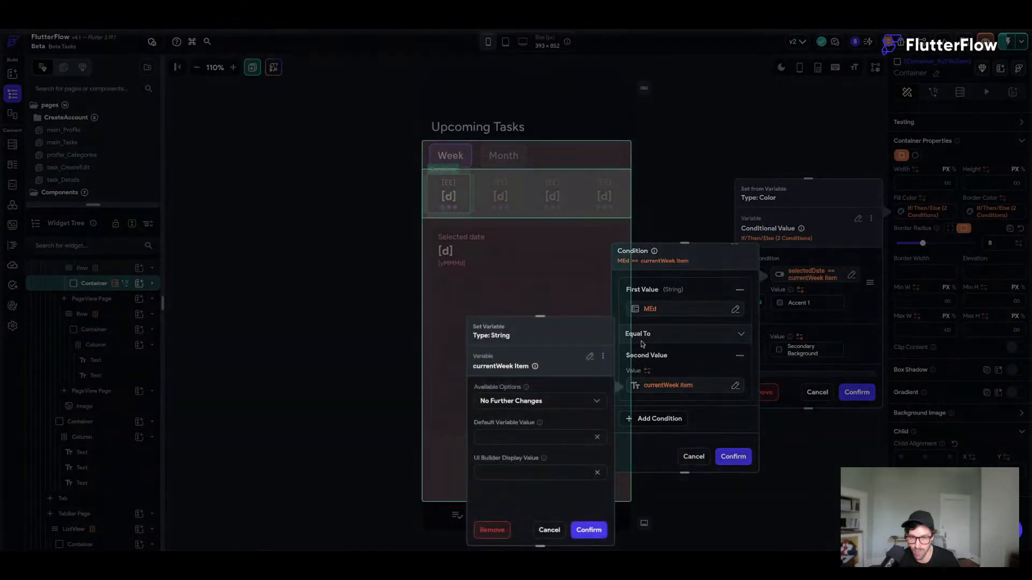
left_click(590, 357)
scroll(516, 441, "down", 3)
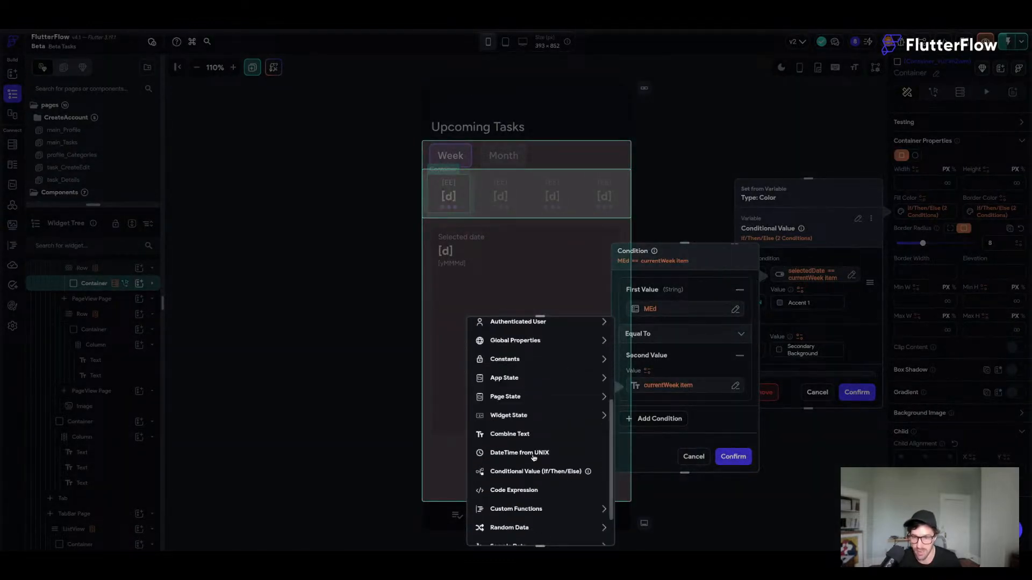
left_click(519, 398)
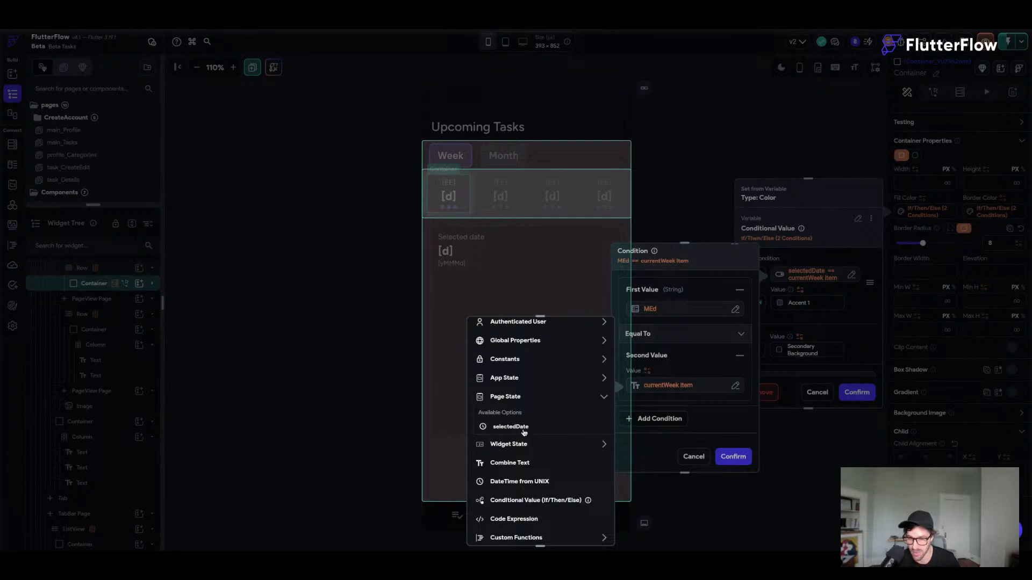
left_click(524, 431)
- Format selectedDate as DateTime Format MEd, confirm the container's conditional fill color and save the project
left_click(524, 411)
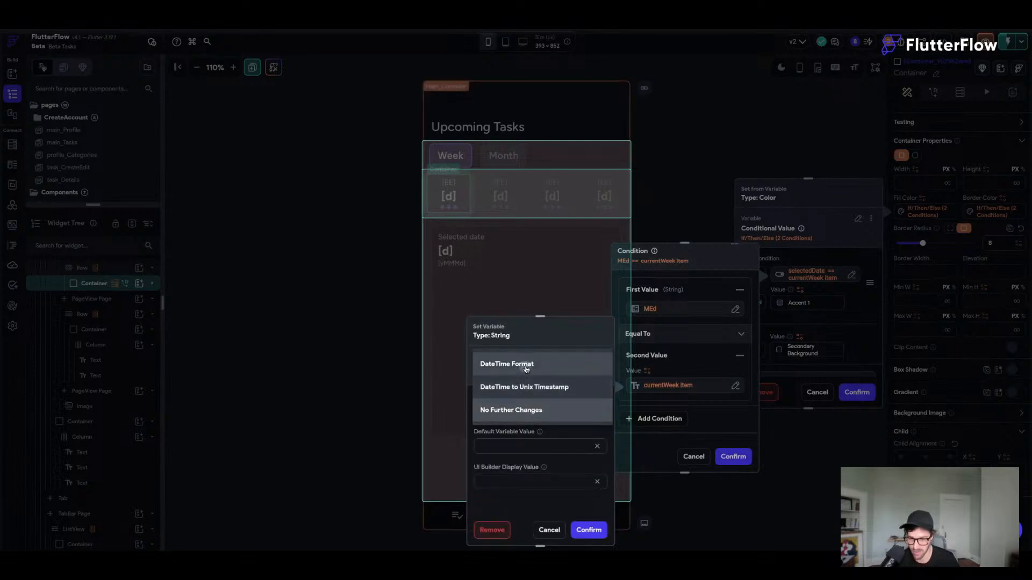
left_click(527, 372)
left_click(505, 443)
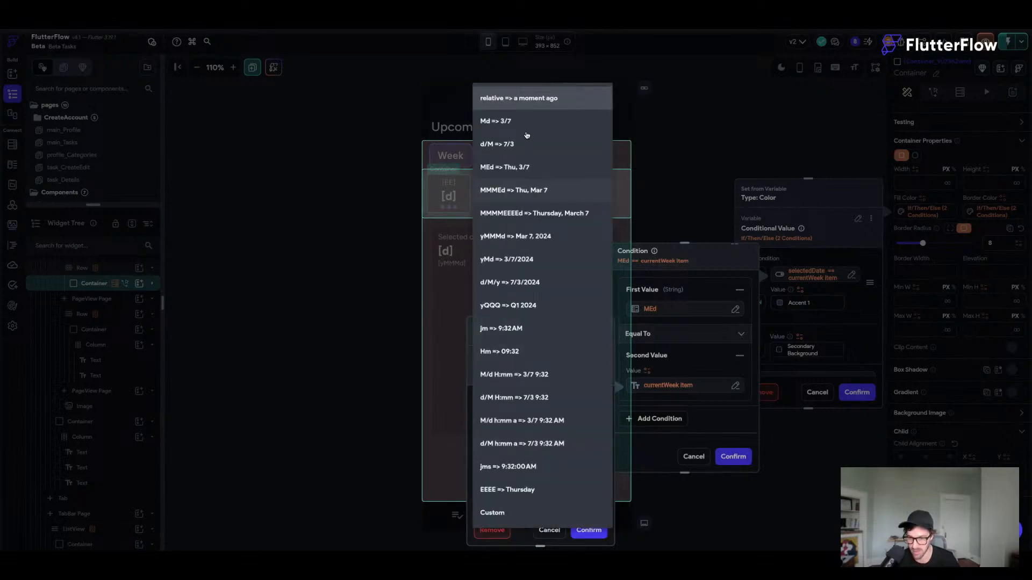
left_click(537, 167)
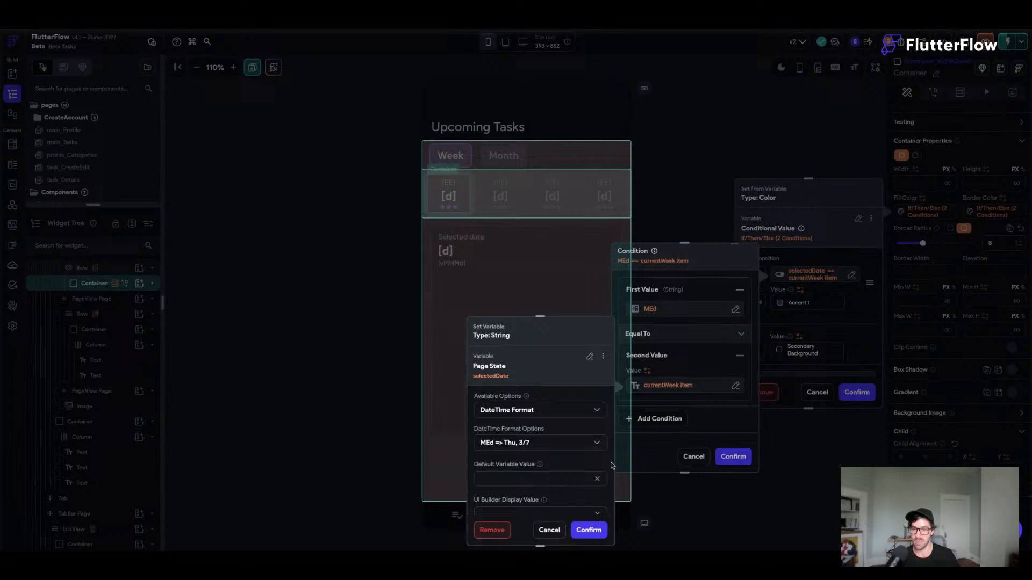
left_click(588, 530)
left_click(733, 456)
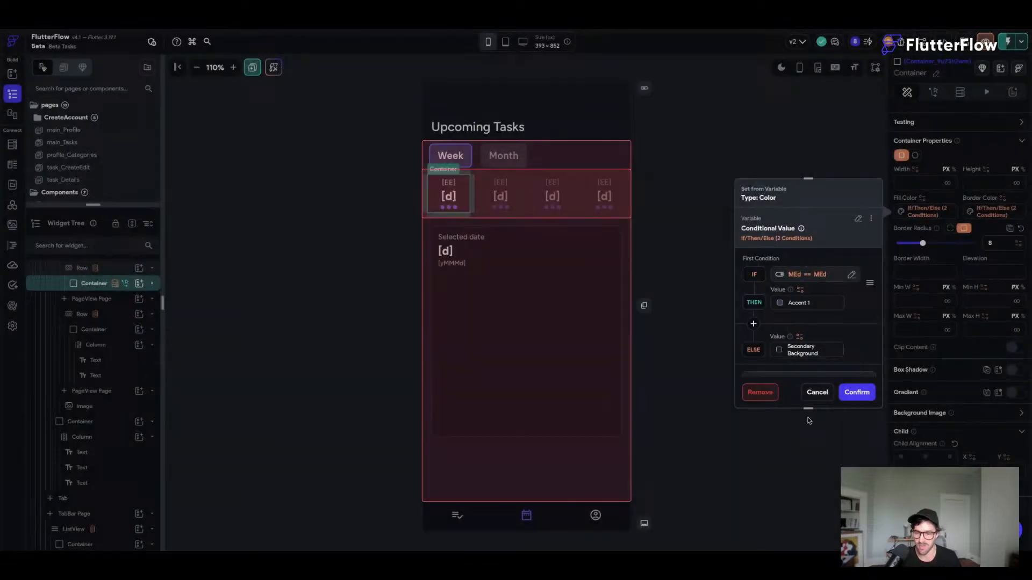
left_click(858, 393)
left_click(757, 273)
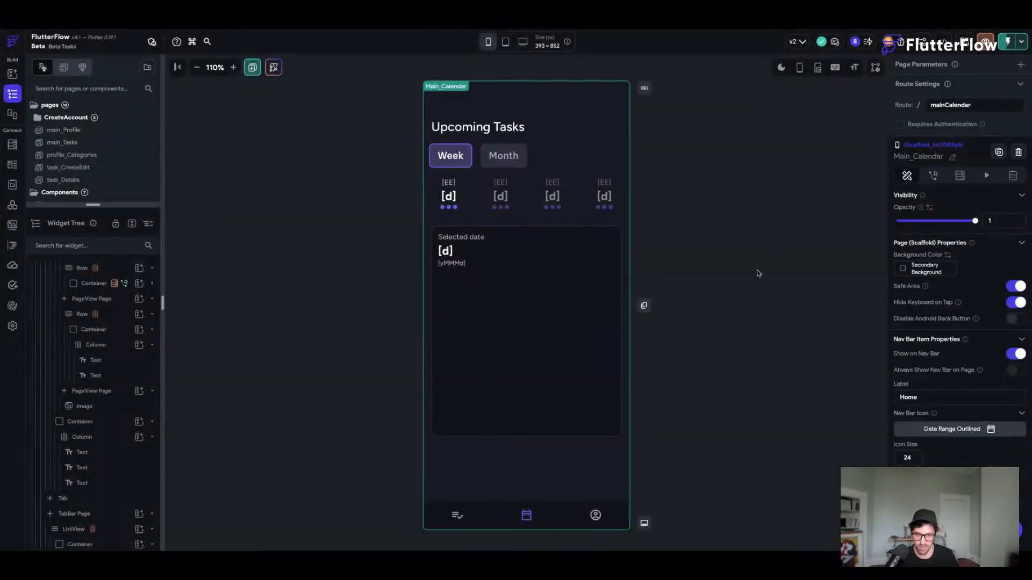
key("ctrl+s")
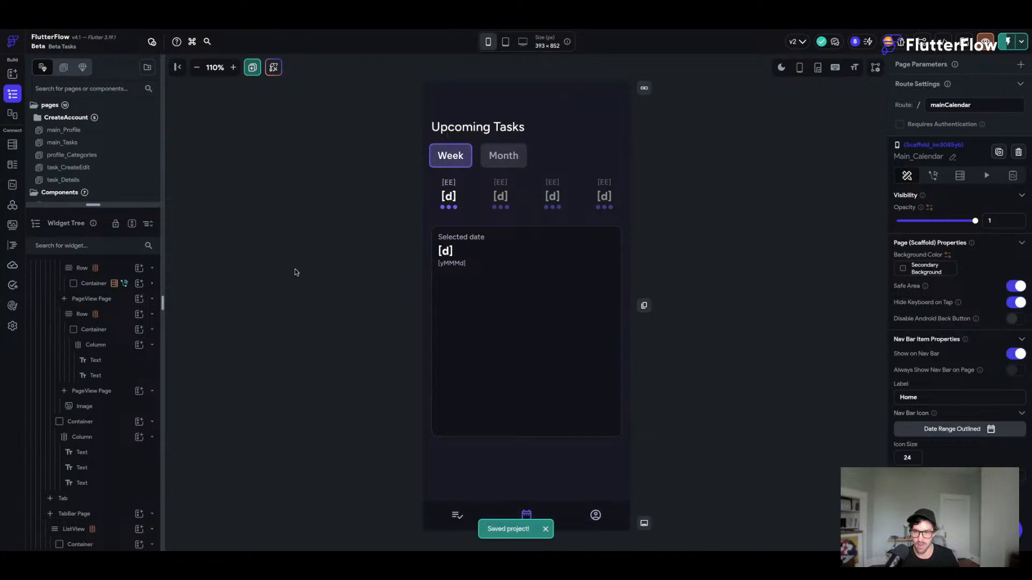
- Review the week container's tasks count query and its dueDate filter value, leaving the variable as it is
left_click(449, 207)
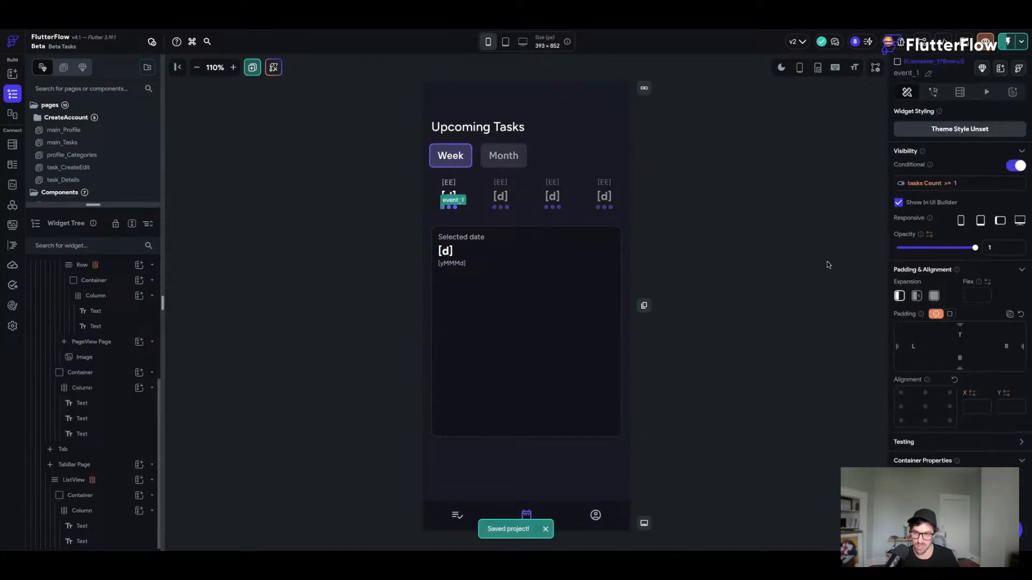
left_click(469, 185)
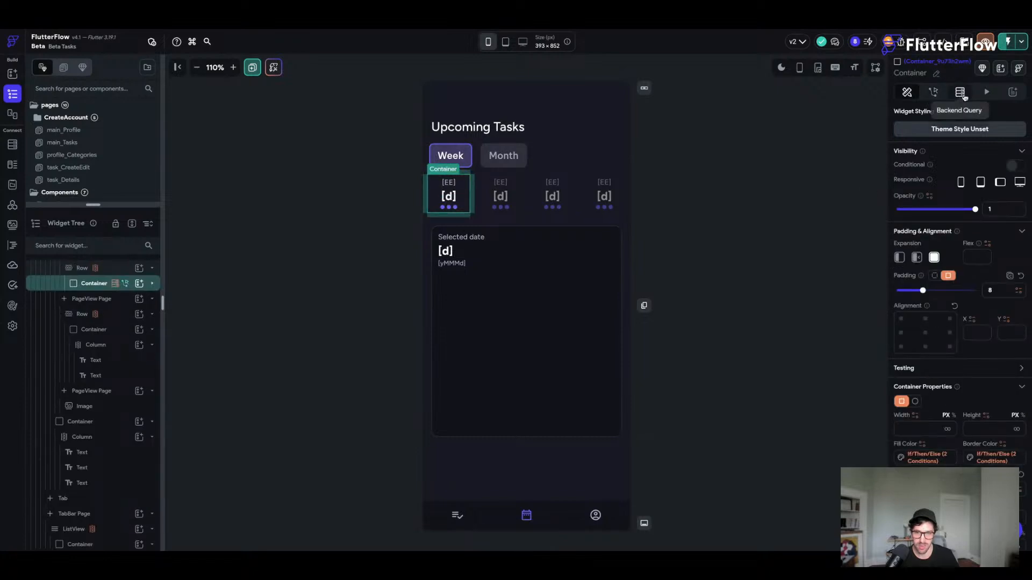
left_click(961, 95)
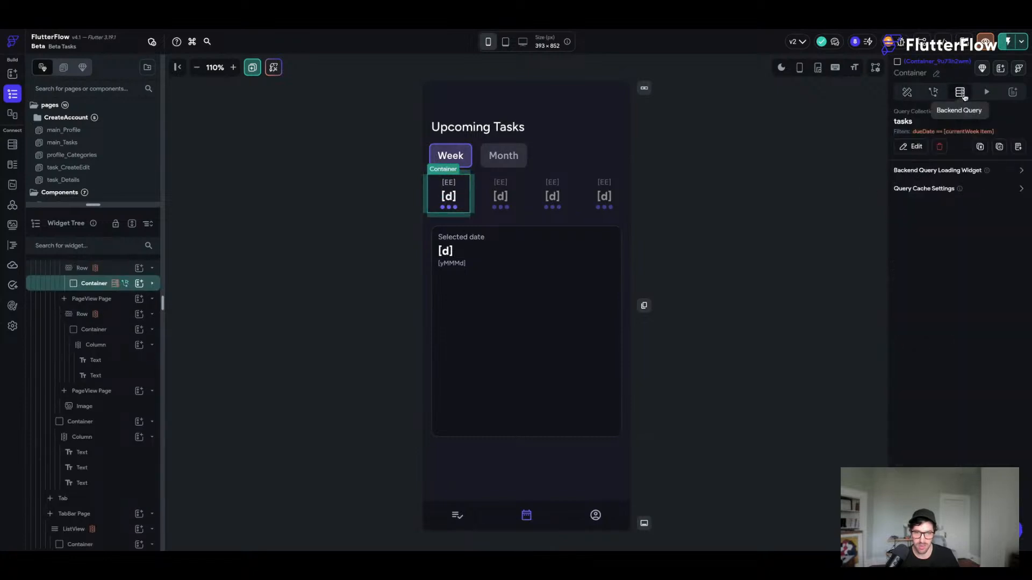
left_click(912, 146)
left_click(778, 289)
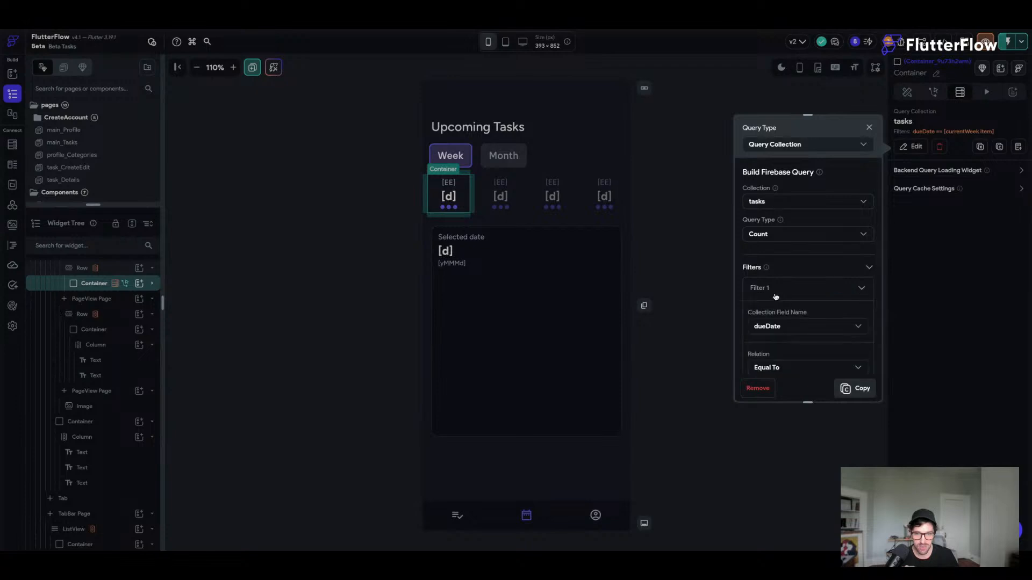
scroll(777, 296, "down", 3)
left_click(785, 287)
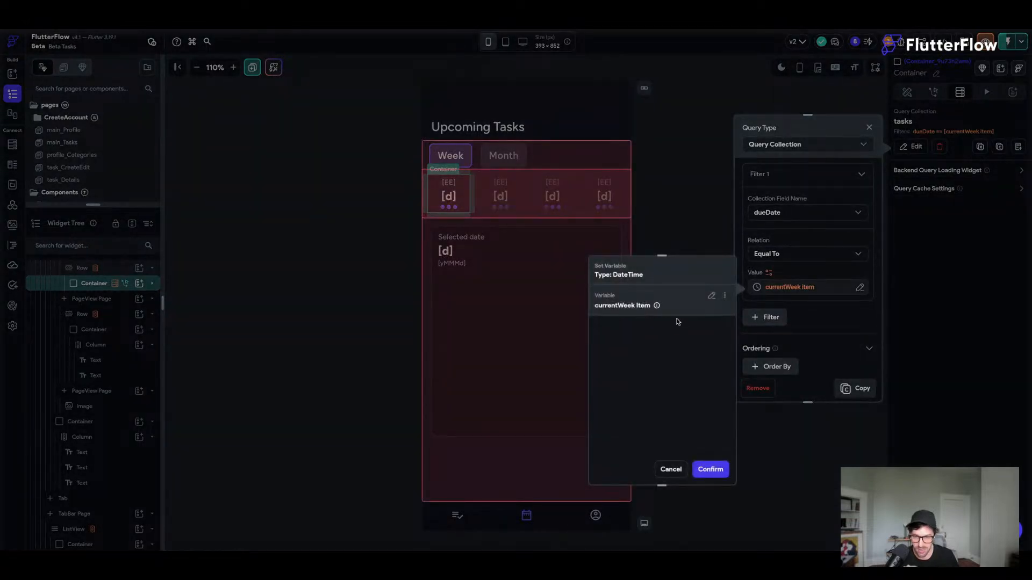
left_click(712, 296)
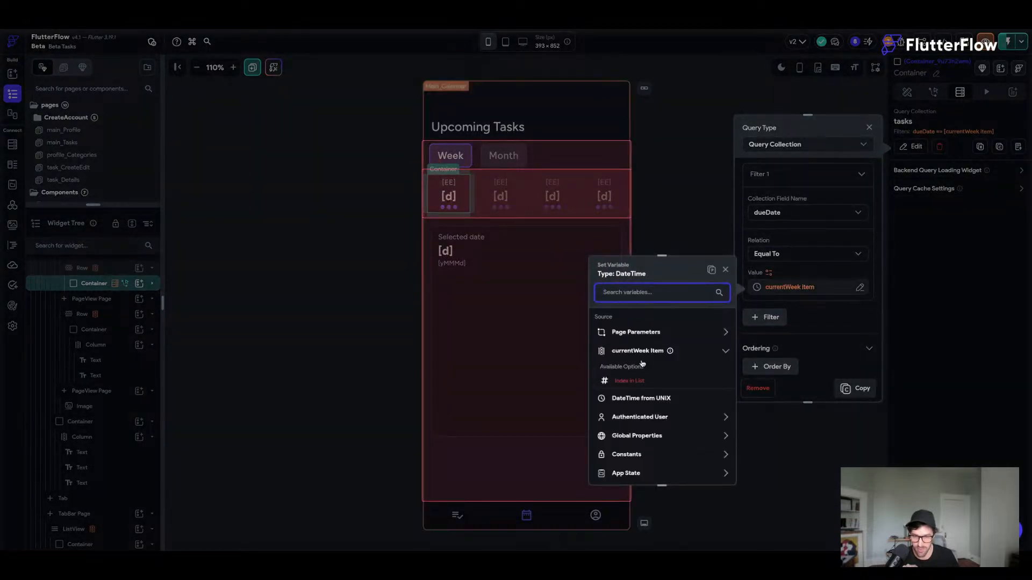
left_click(725, 270)
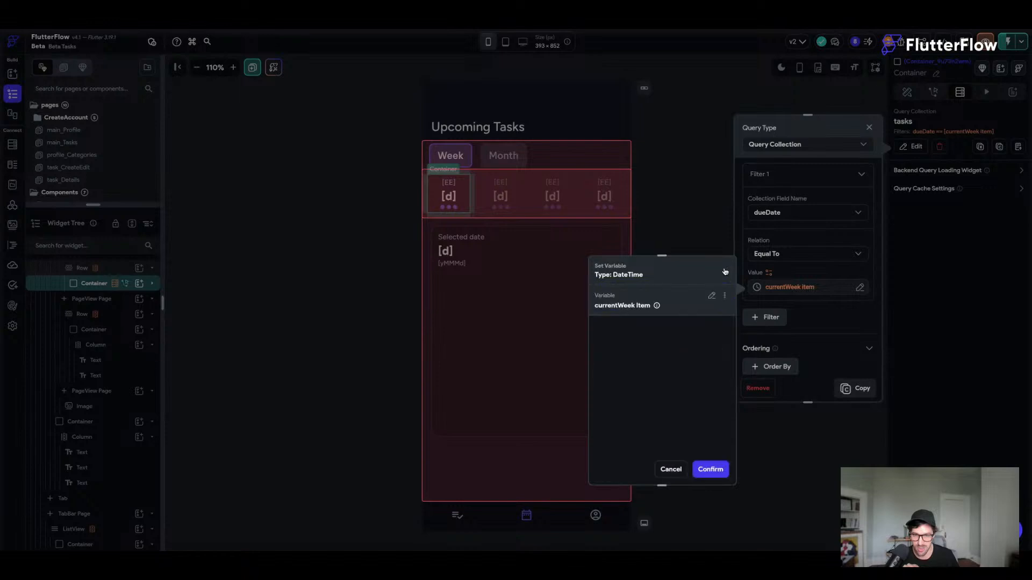
left_click(670, 469)
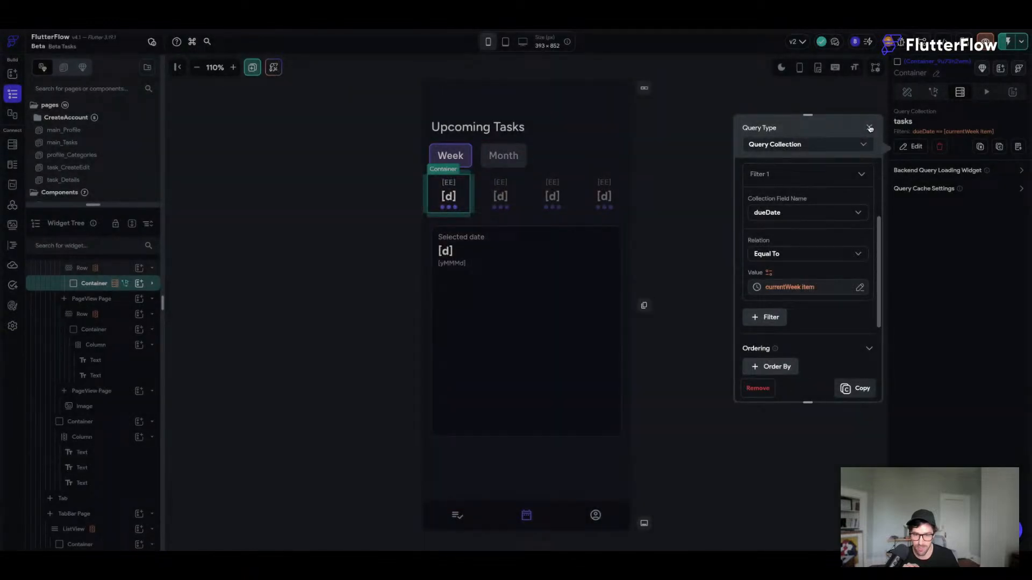
left_click(768, 181)
left_click(769, 181)
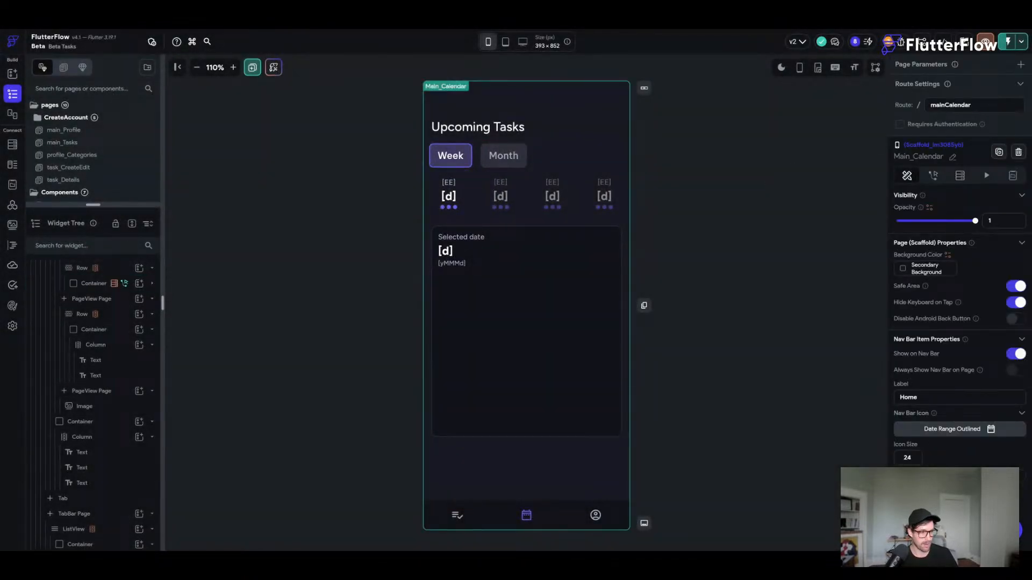
- Save the project, reload the running test app and open its calendar page
key("ctrl+s")
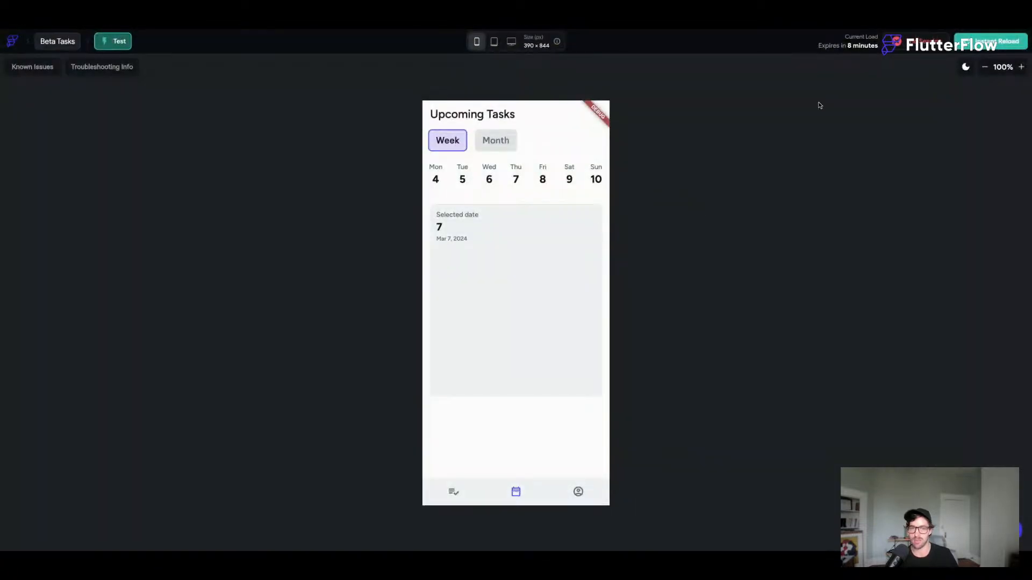
left_click(1004, 41)
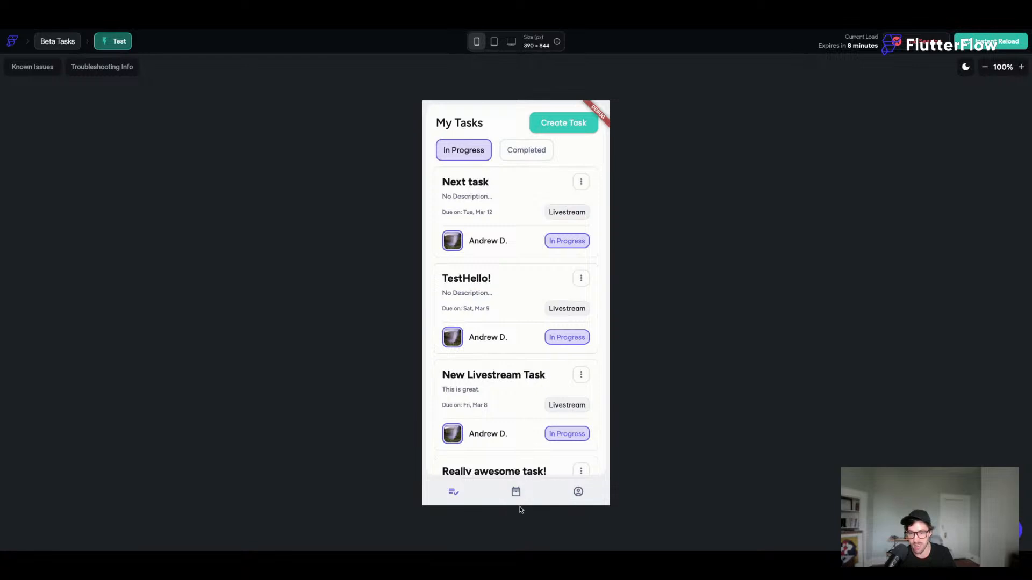
left_click(535, 486)
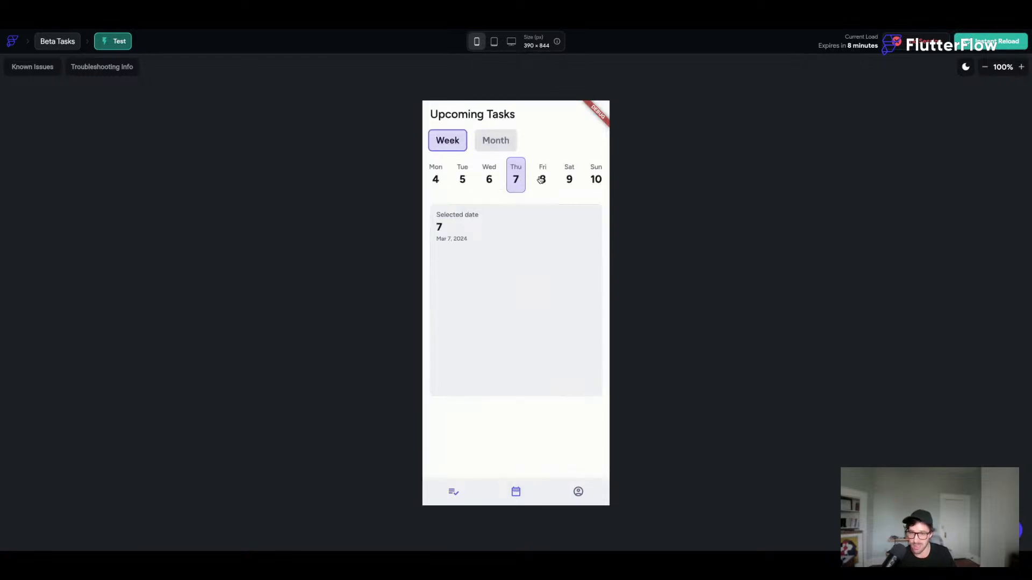
- Test the date highlight by selecting the 8th, 9th, 7th, 6th, 5th and 4th in the week row
left_click(552, 180)
left_click(569, 181)
left_click(516, 181)
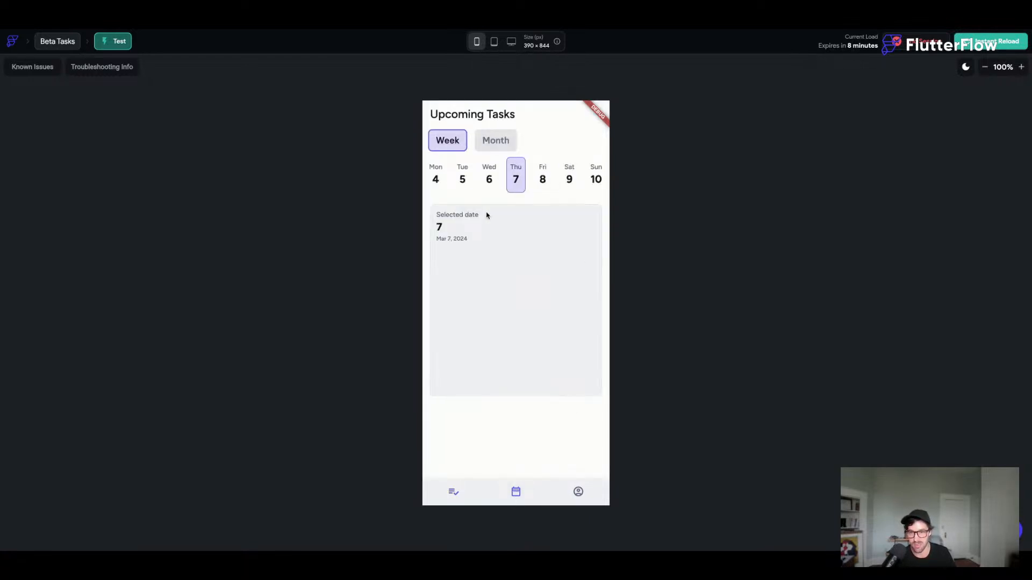
left_click(484, 178)
left_click(461, 185)
left_click(430, 183)
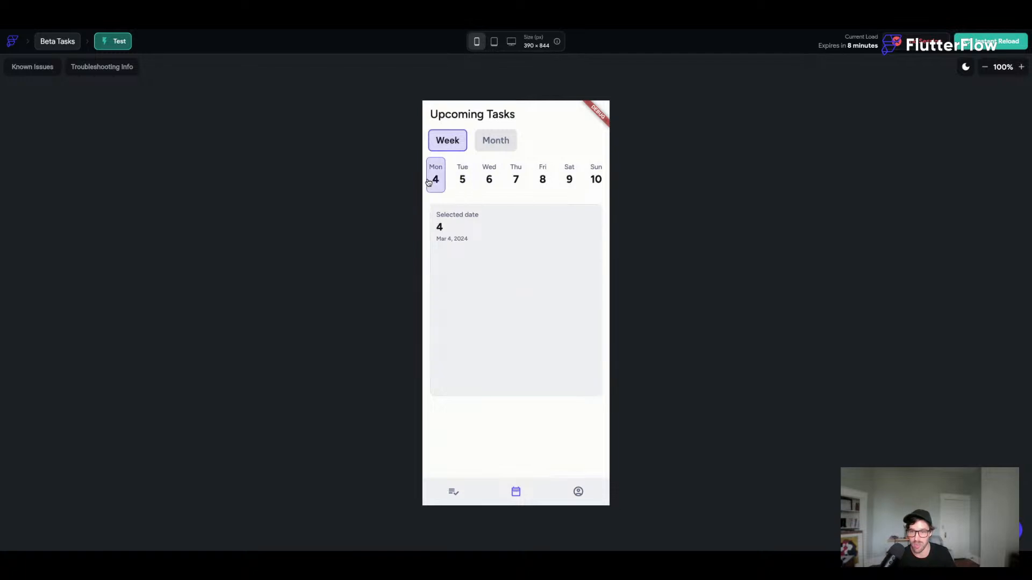
- Select the 5th, 6th, 8th, 9th and 10th, and swipe to the following week and back
left_click(463, 188)
left_click(489, 189)
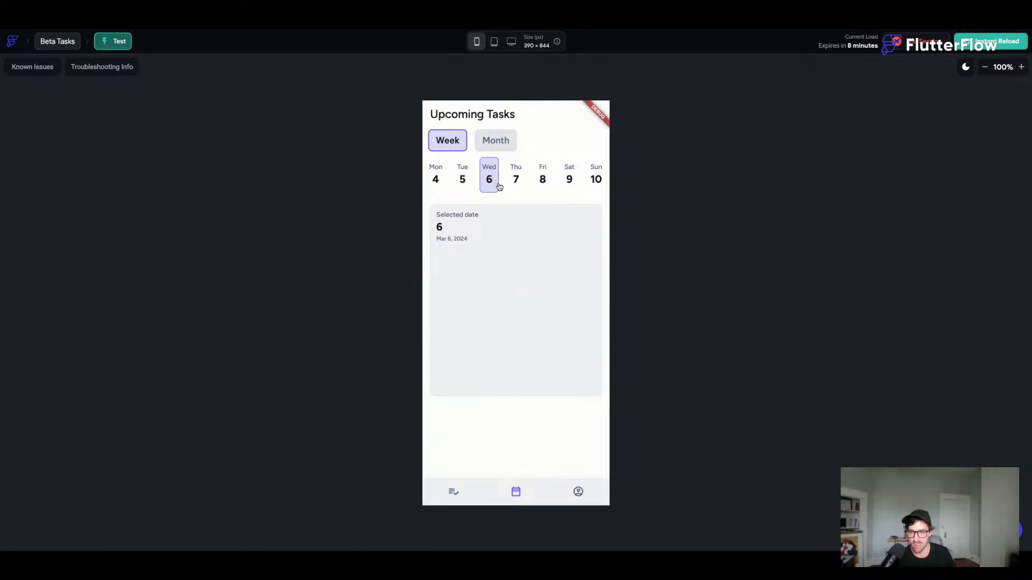
left_click(541, 184)
left_click(568, 184)
left_click(597, 183)
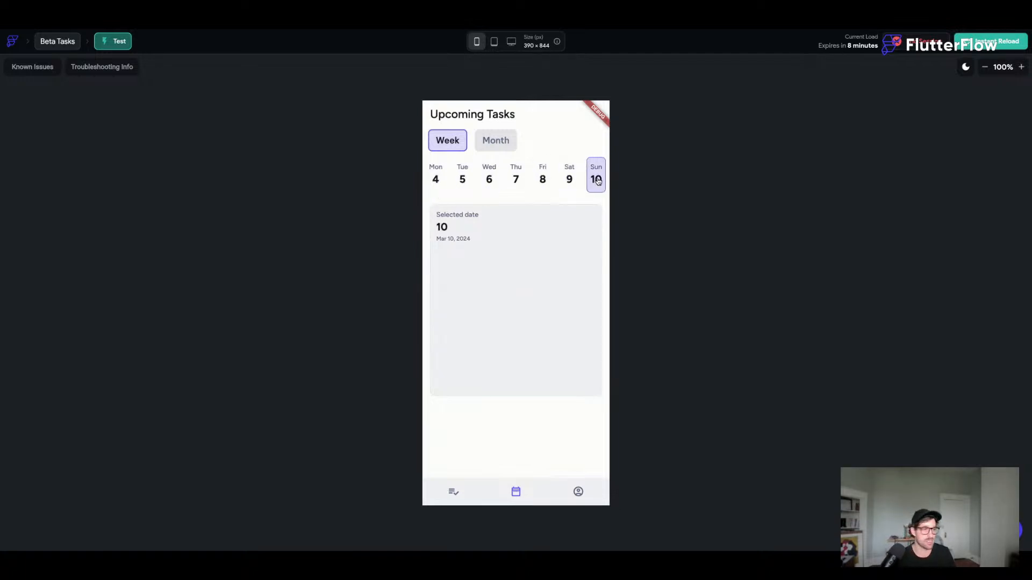
left_click_drag(598, 183, 450, 189)
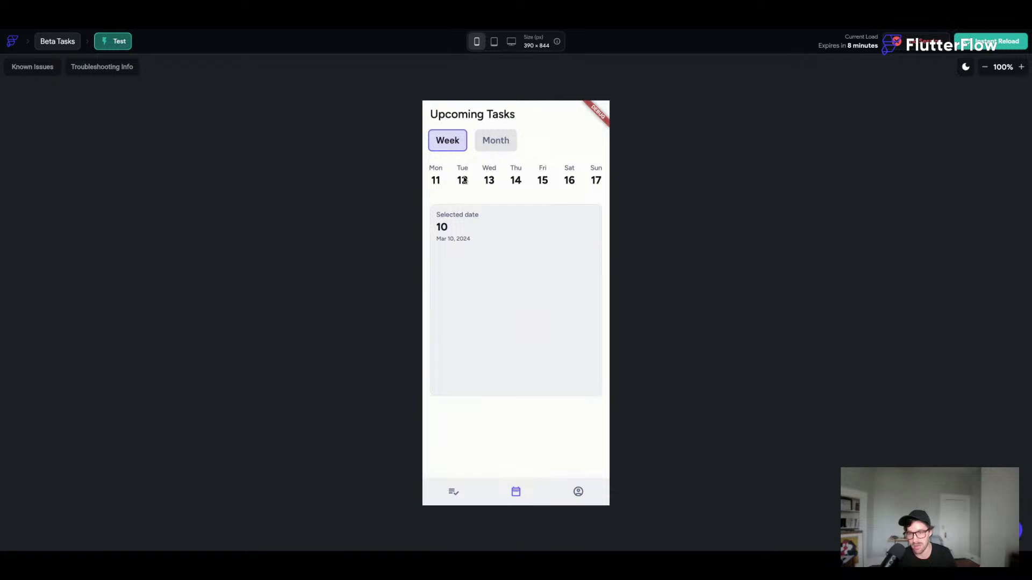
left_click_drag(487, 181, 689, 194)
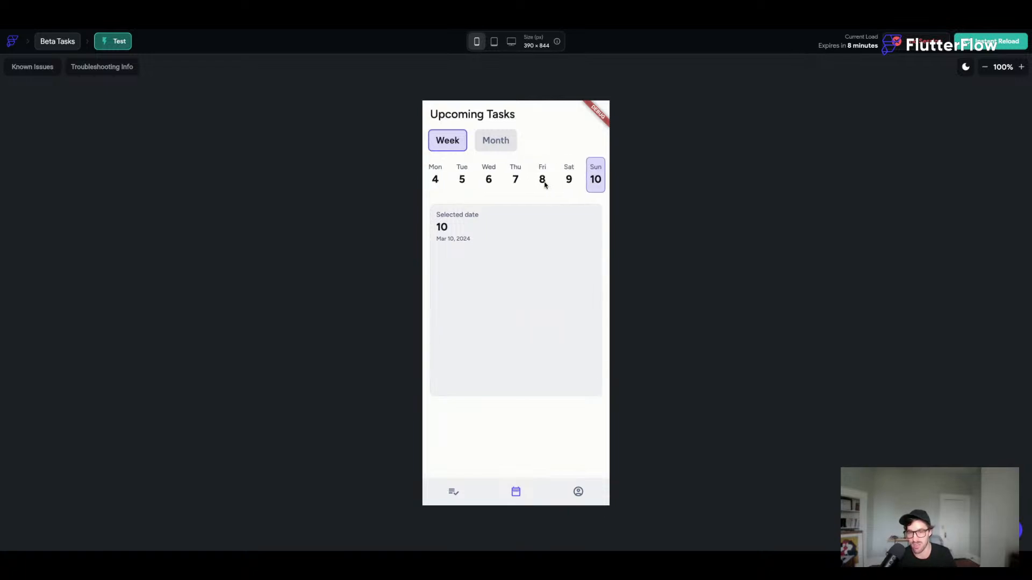
- Test the date highlight by selecting the 5th and the 4th in the week row
left_click(455, 179)
left_click(431, 180)
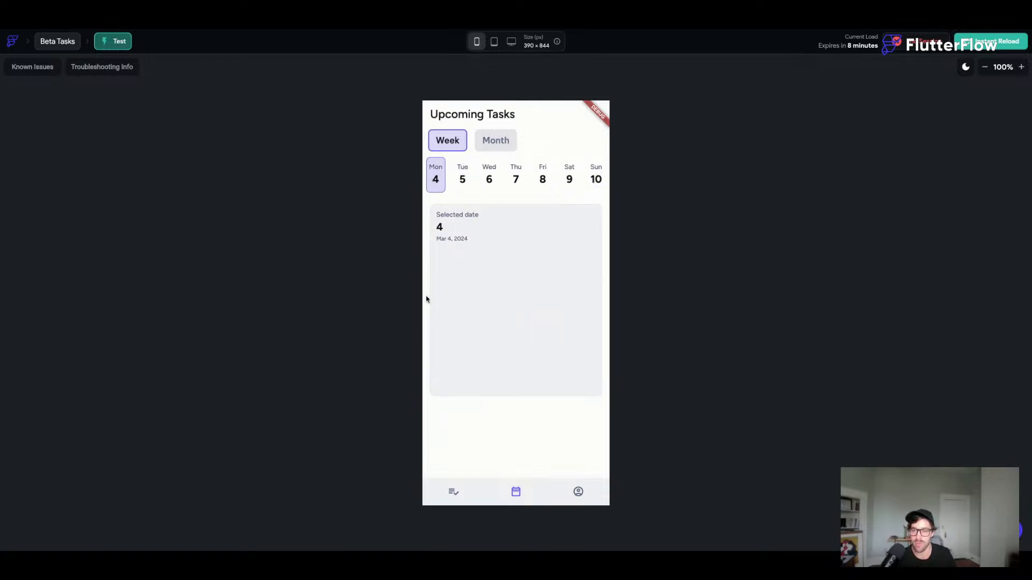
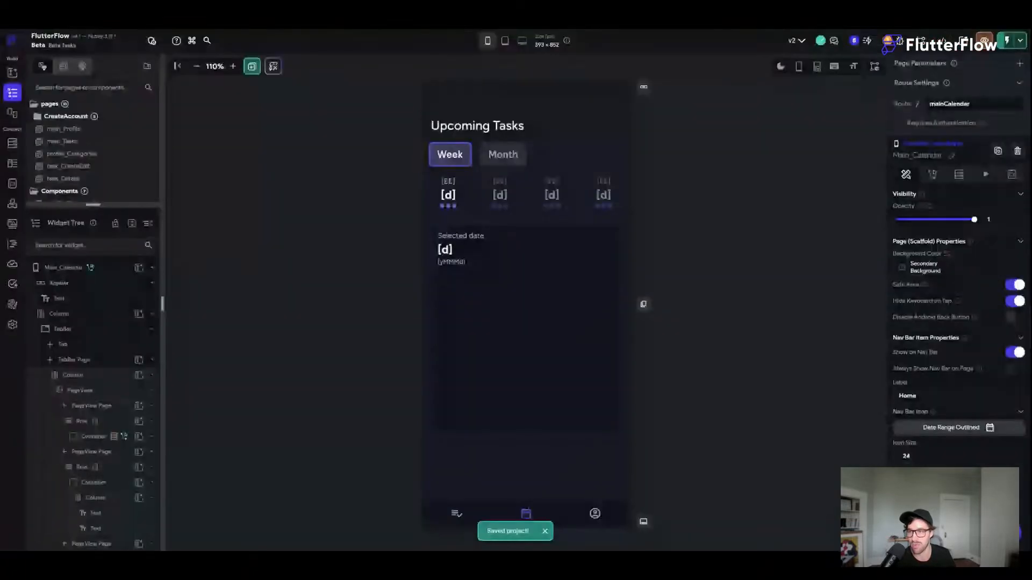
- Remove the padding and border radius of the selected-date container on Main_Calendar and make it expand to fill the remaining height
left_click(437, 232)
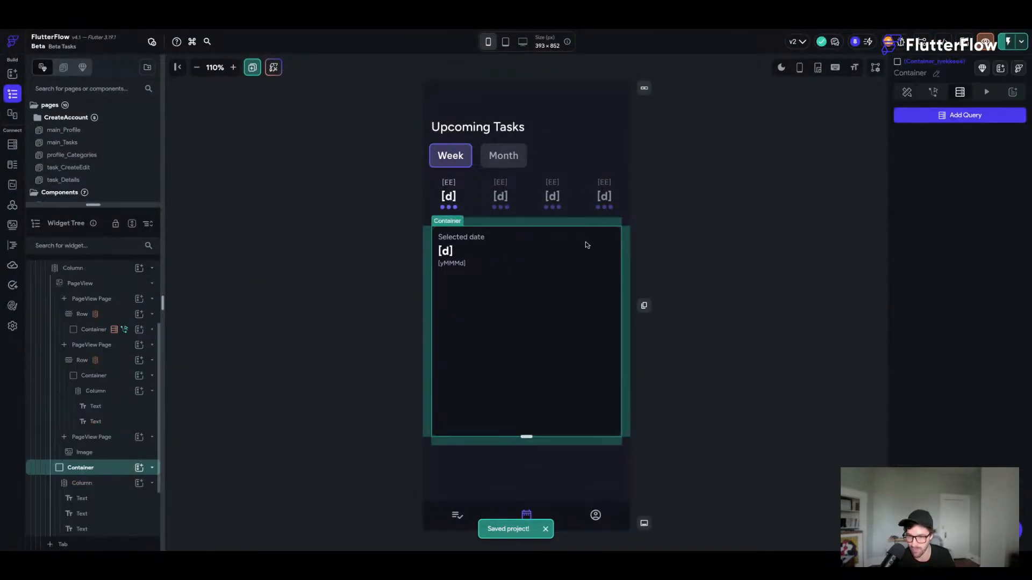
left_click(907, 92)
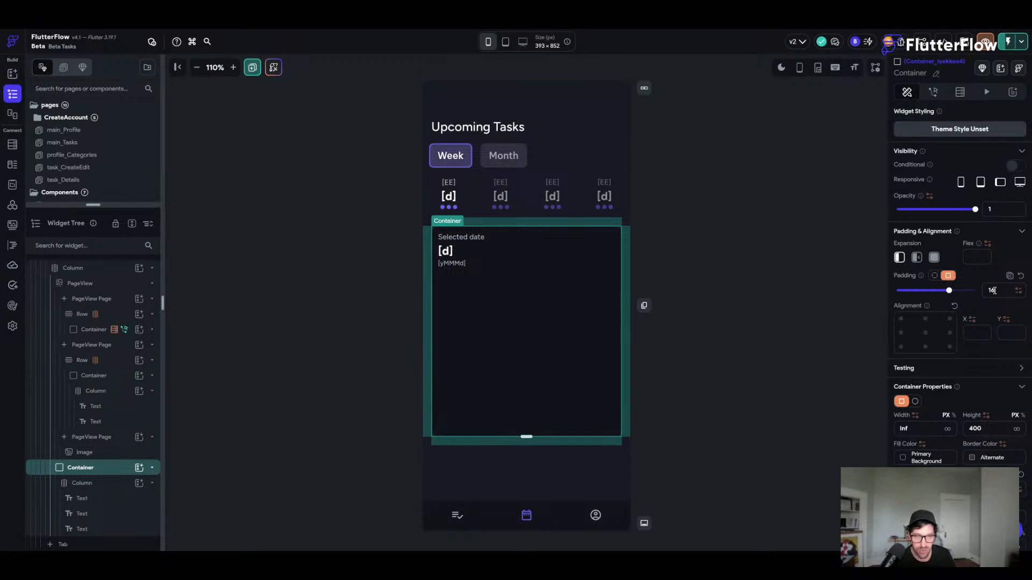
left_click(936, 276)
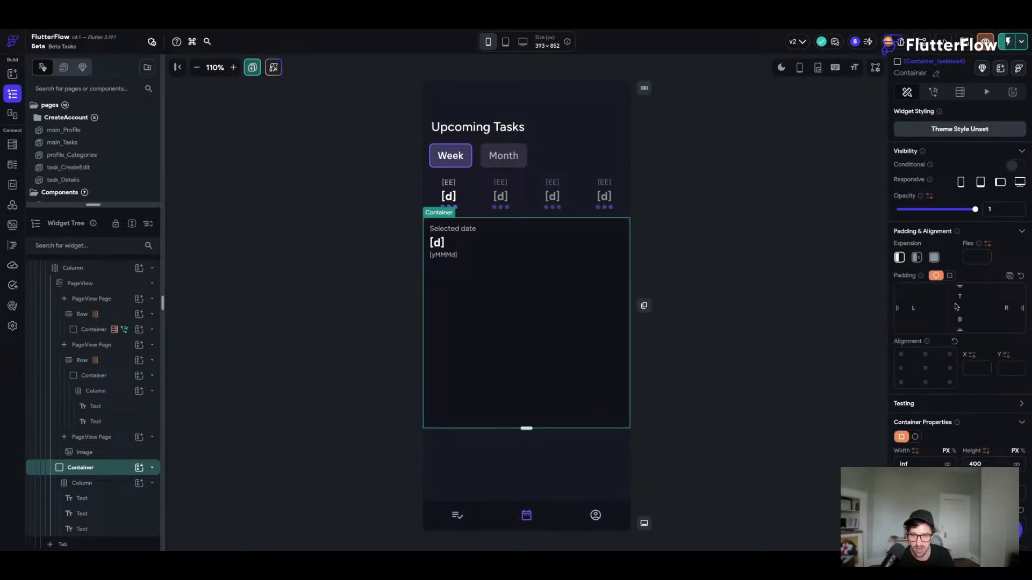
scroll(957, 307, "down", 3)
left_click_drag(997, 338, 972, 336)
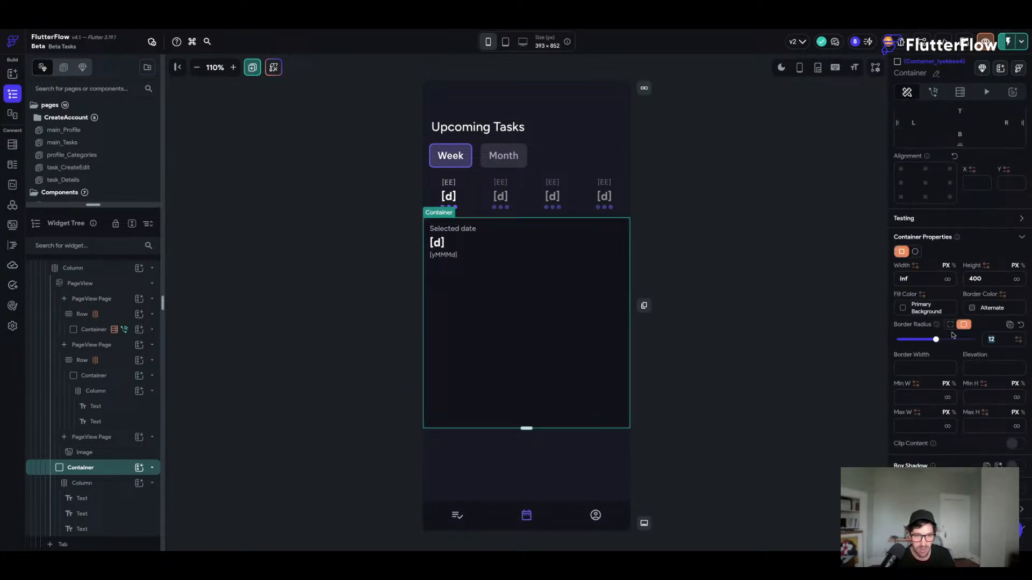
key("BackSpace")
scroll(977, 234, "up", 3)
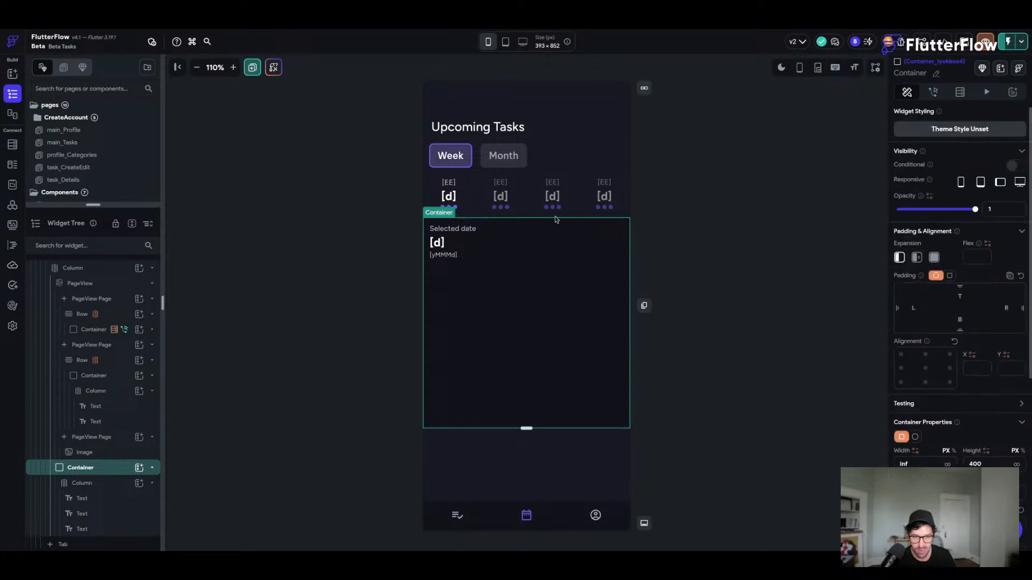
left_click(934, 258)
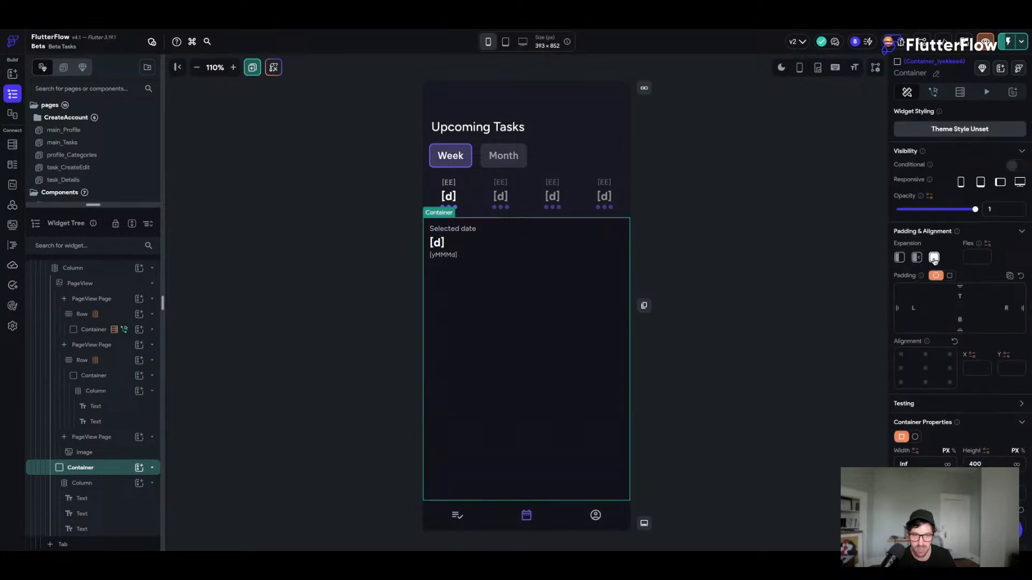
- Try Secondary Background as the selected-date container's fill color and return it to Primary Background
left_click(904, 493)
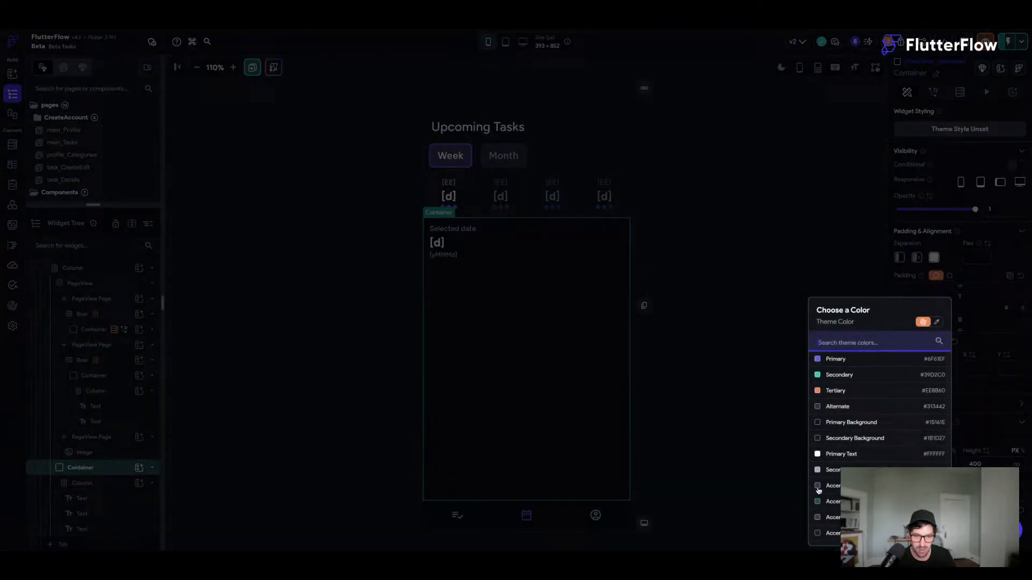
left_click(834, 440)
left_click(904, 493)
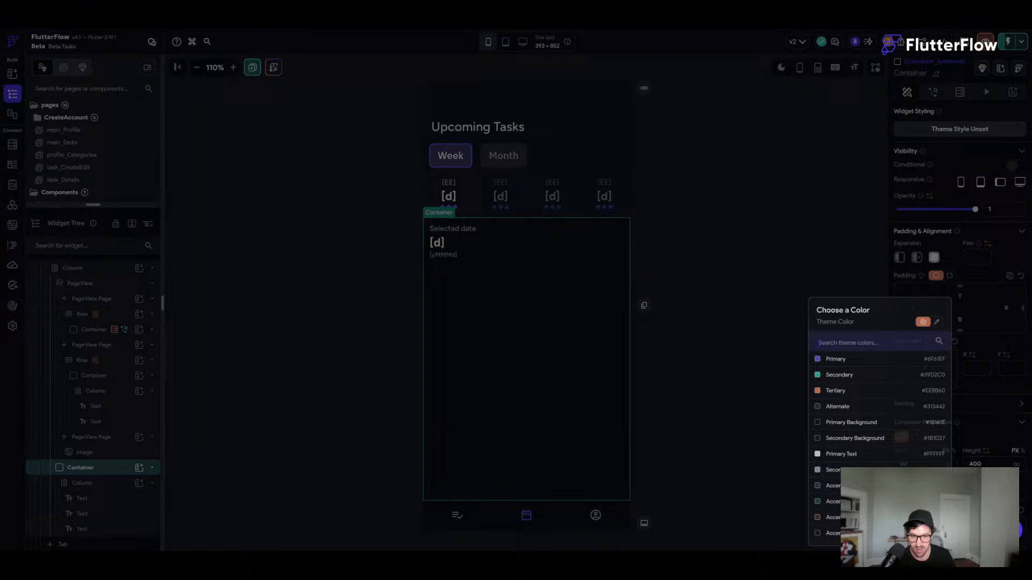
left_click(861, 426)
left_click(734, 308)
- Save the project and copy the mobileView list from the In Progress tab of the main_Tasks page
left_click(512, 249)
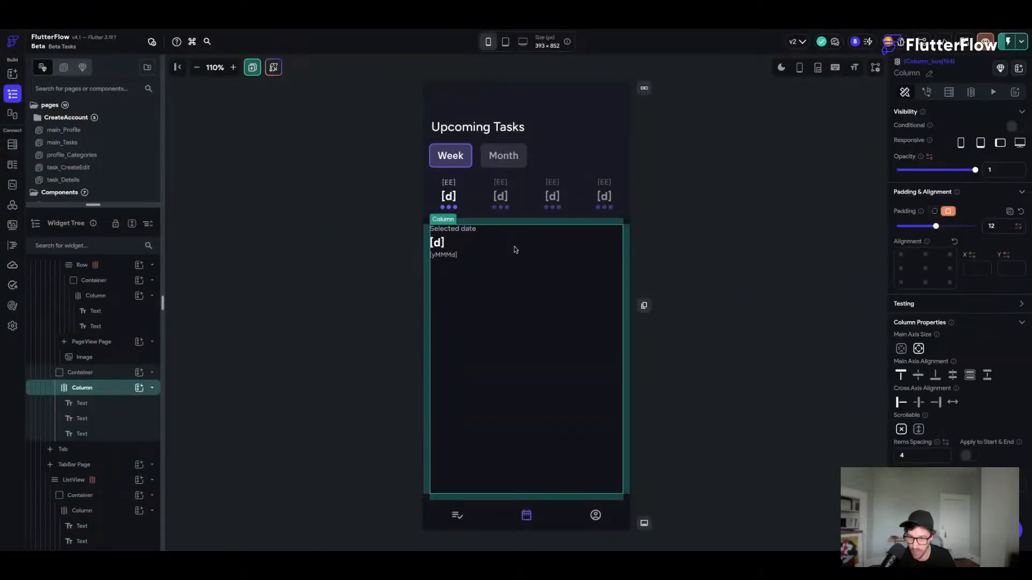
key("ctrl+s")
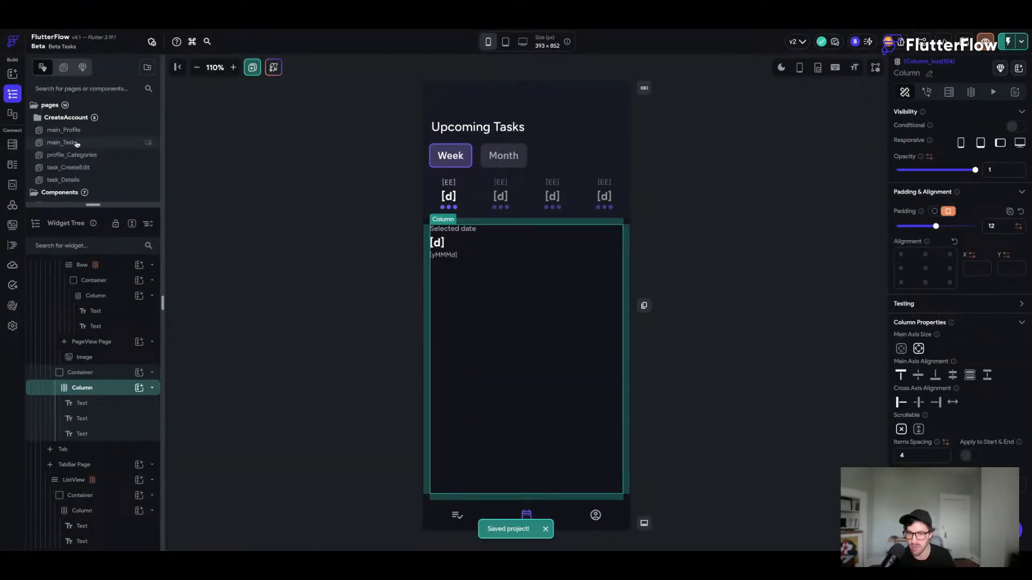
left_click(83, 144)
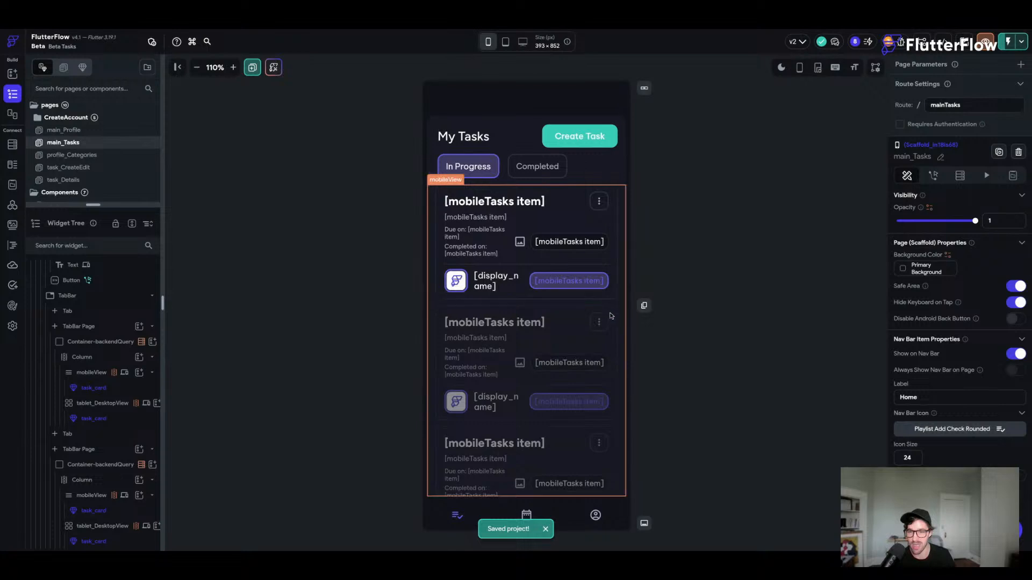
left_click(614, 307)
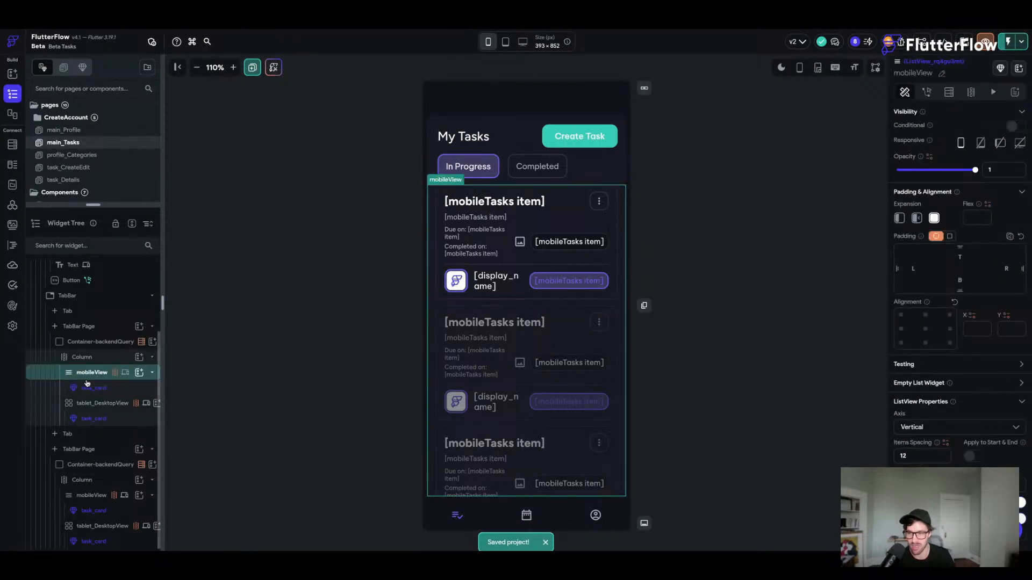
key("ctrl+c")
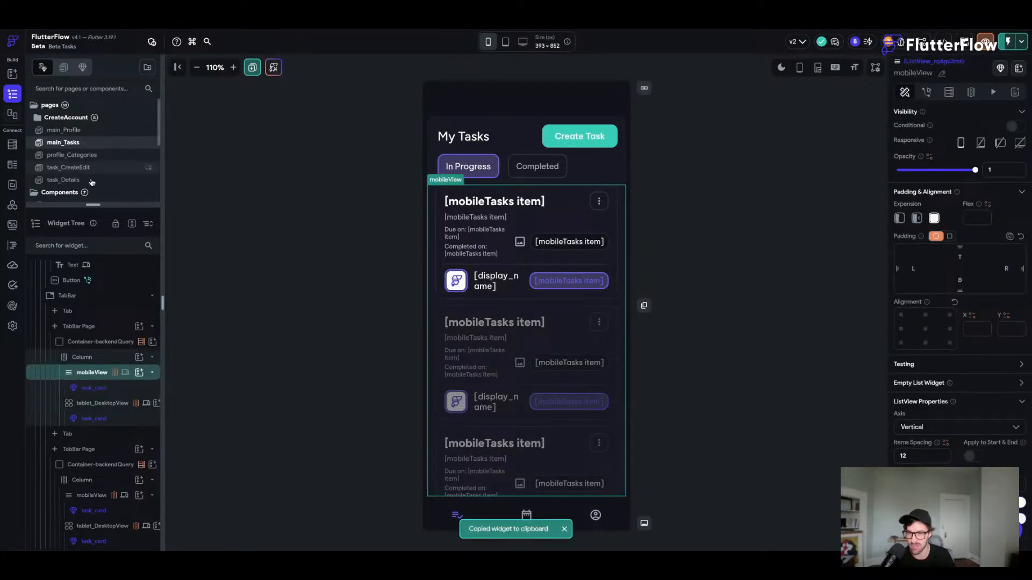
- Paste the copied mobileView list into the selected-date column on Main_Calendar and look through its task cards
scroll(102, 176, "down", 1)
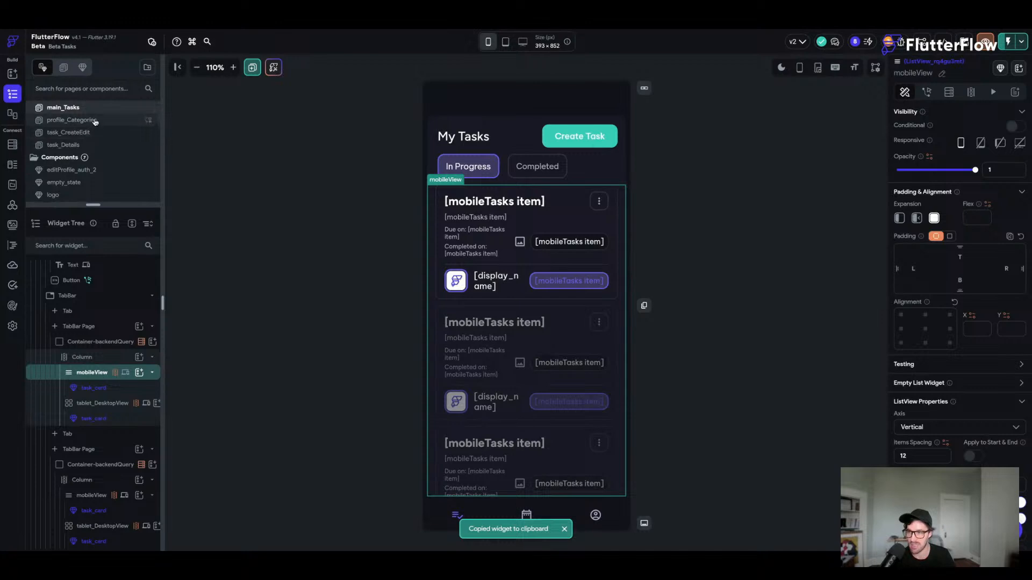
scroll(96, 124, "up", 1)
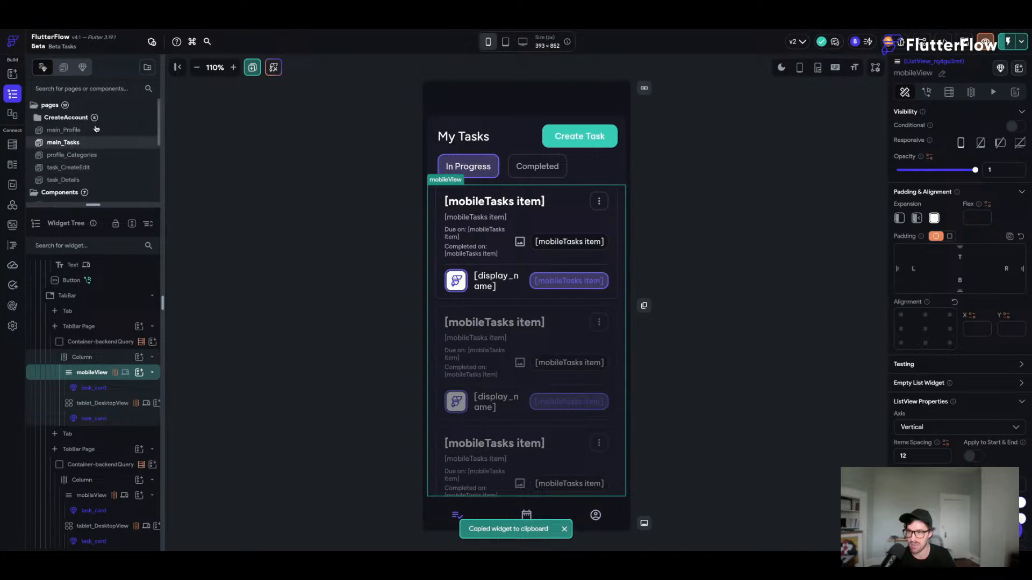
scroll(101, 169, "down", 5)
left_click(102, 167)
left_click(490, 358)
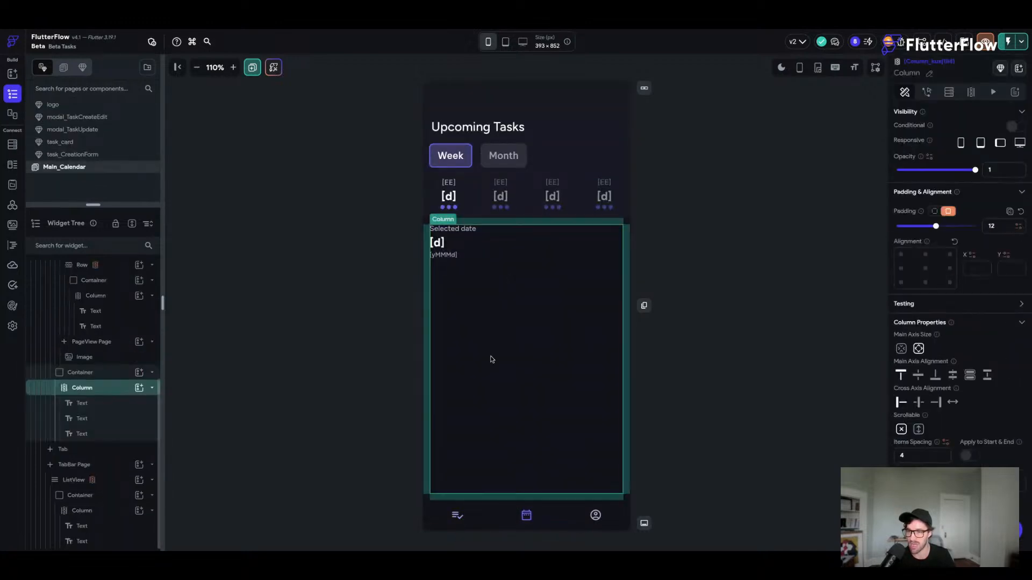
key("ctrl+v")
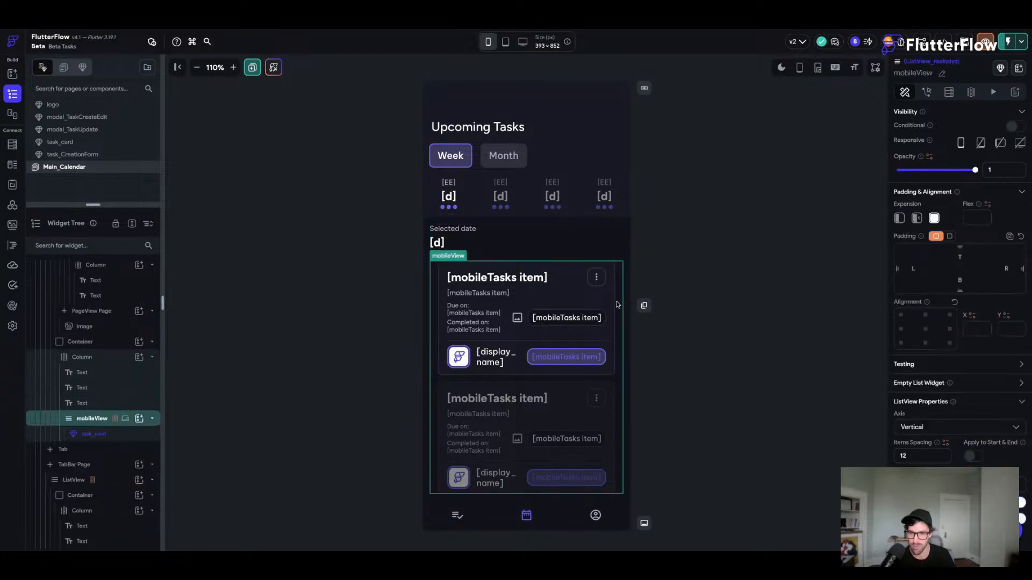
left_click(728, 249)
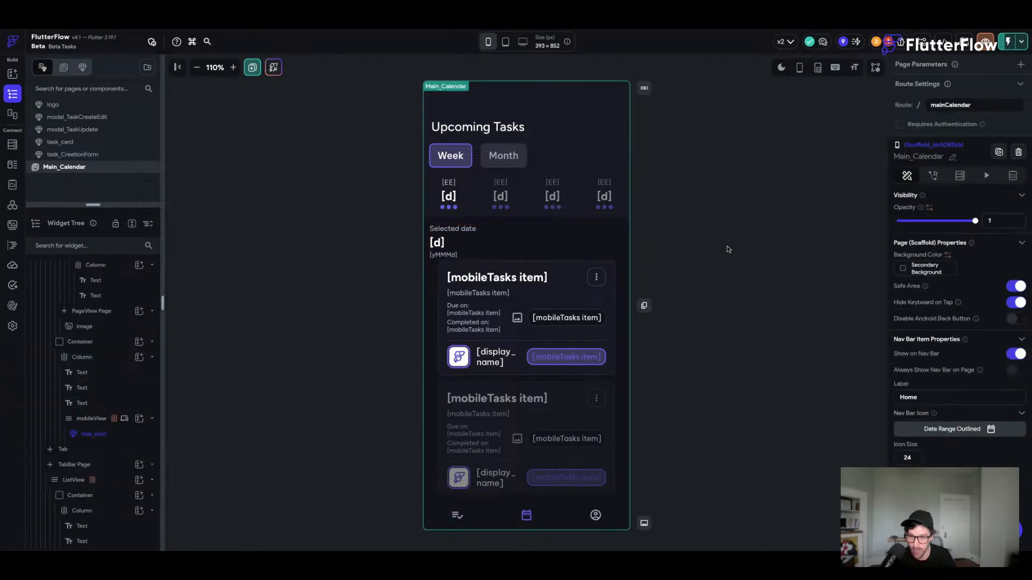
left_click(437, 330)
scroll(505, 329, "down", 1)
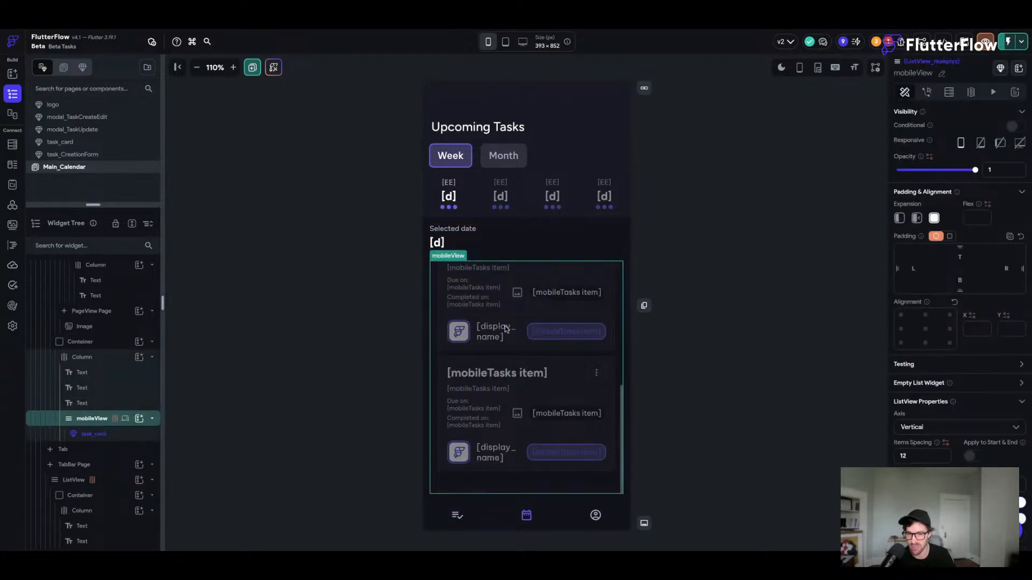
scroll(505, 329, "up", 1)
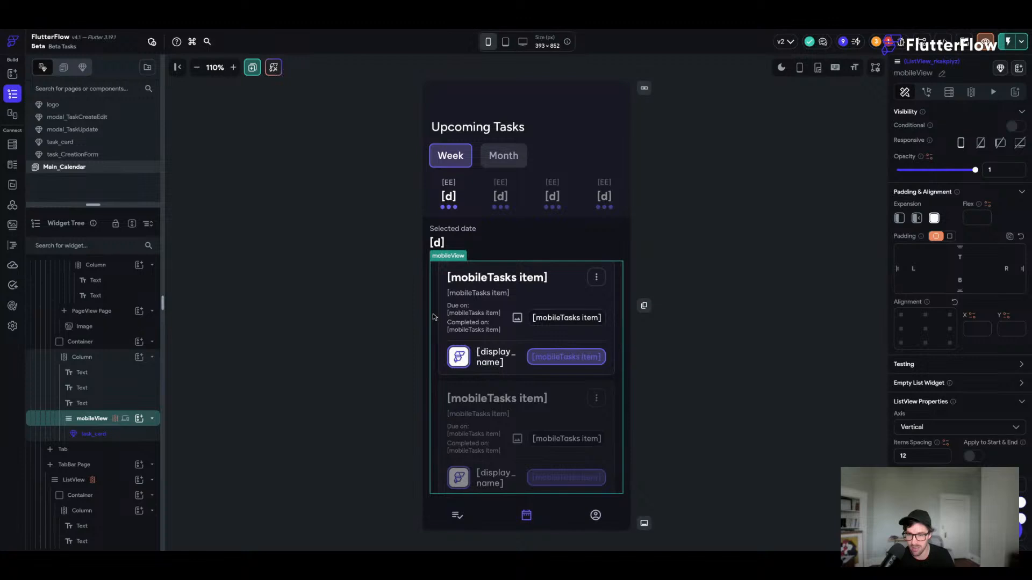
- Try to wrap the column holding the selected-date texts and mobileView in another Column
left_click(540, 245)
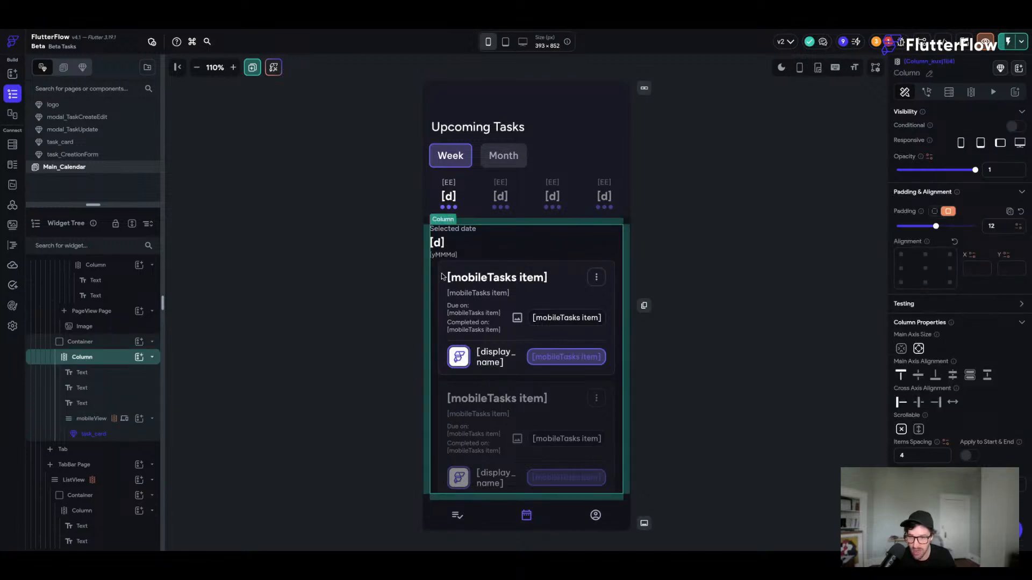
right_click(108, 361)
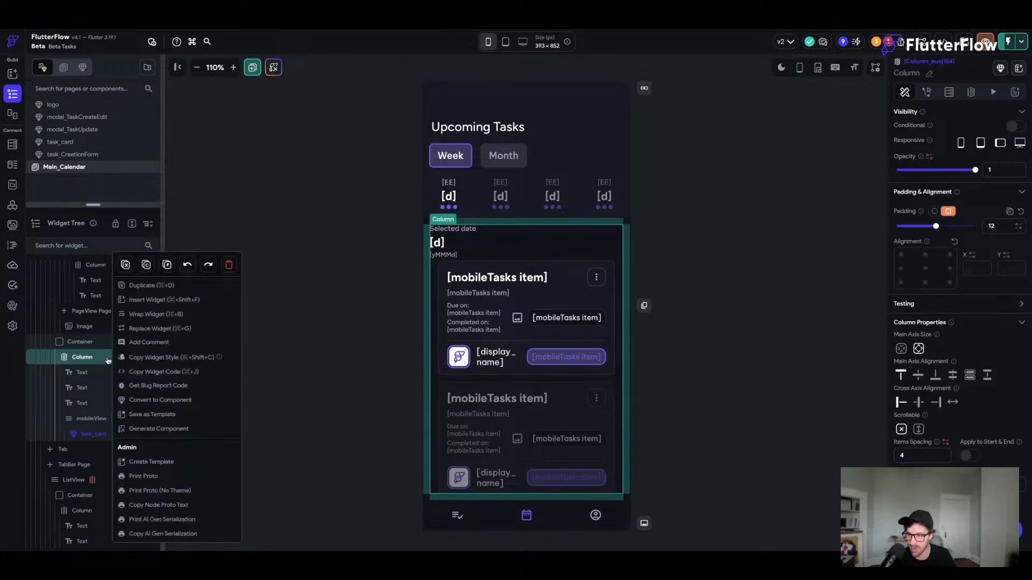
left_click(186, 316)
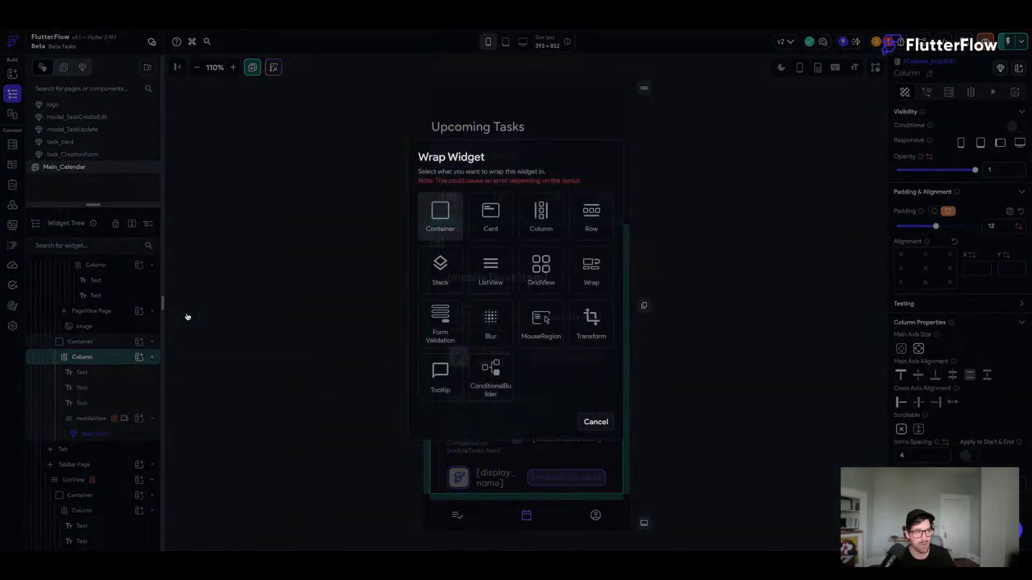
left_click(539, 215)
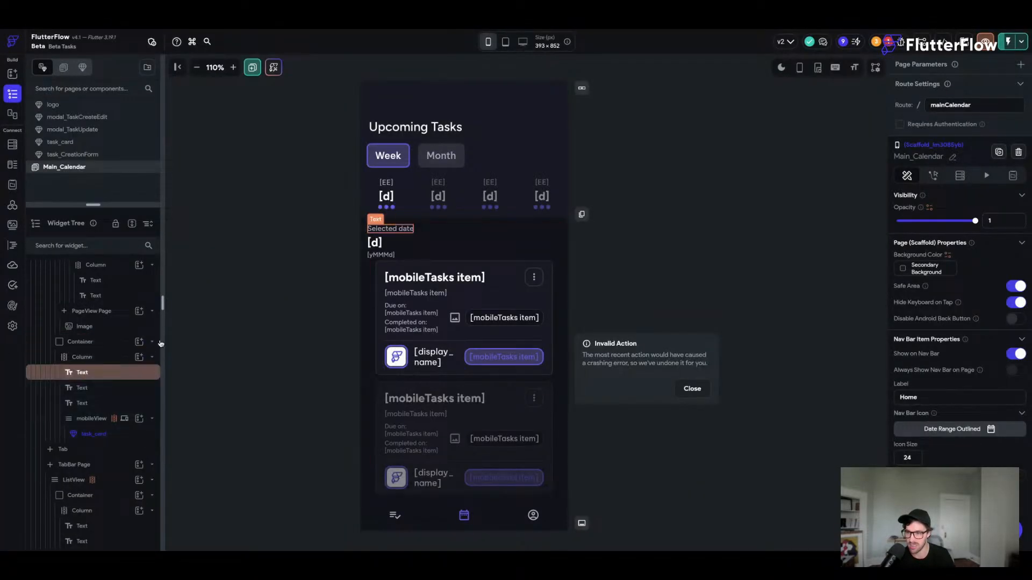
left_click(692, 388)
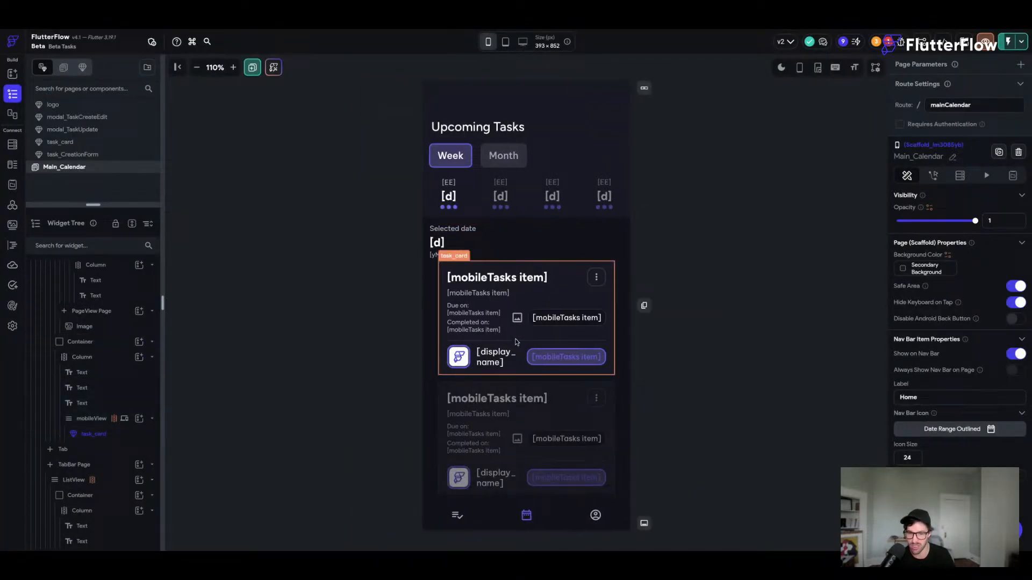
- Turn off the expansion of the pasted mobileView list so it no longer fills its parent column
left_click(547, 388)
scroll(964, 281, "down", 1)
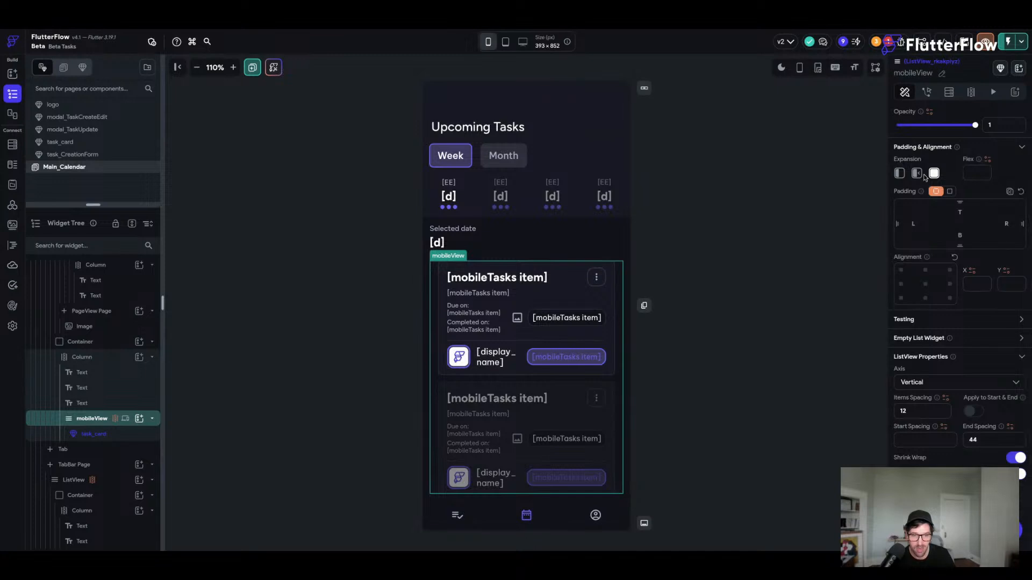
scroll(925, 178, "up", 1)
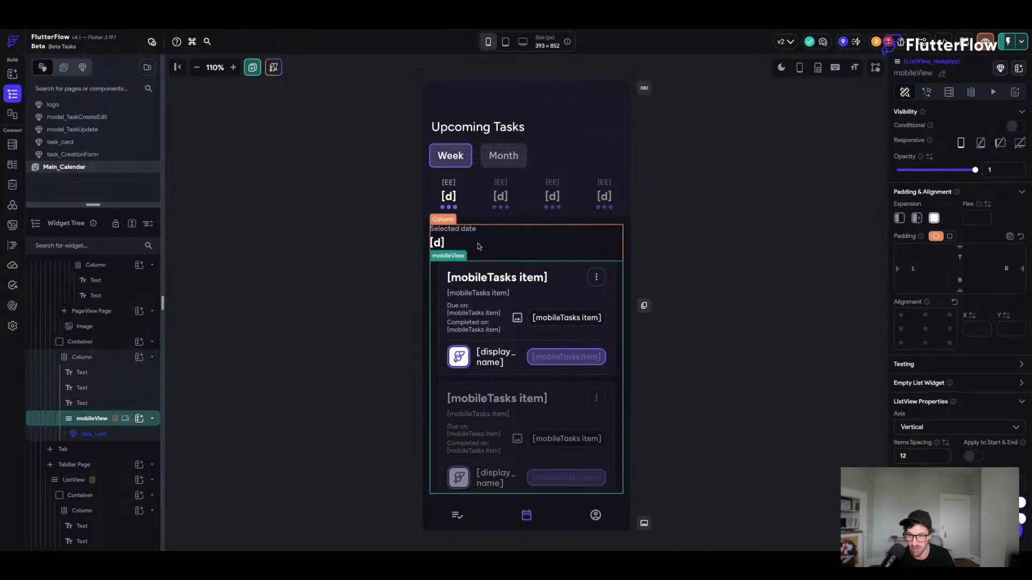
left_click(433, 375)
left_click(439, 380)
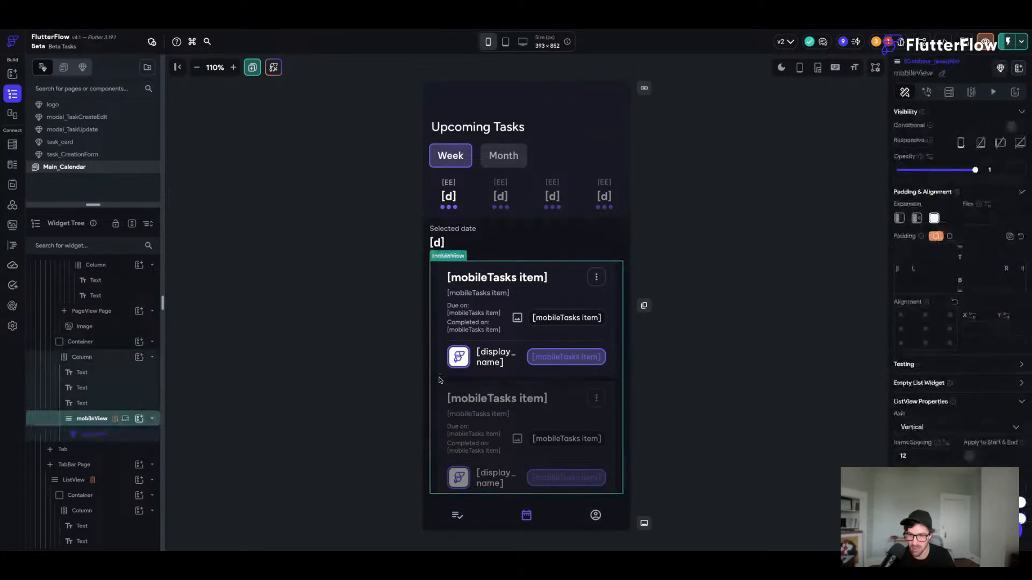
scroll(918, 345, "down", 1)
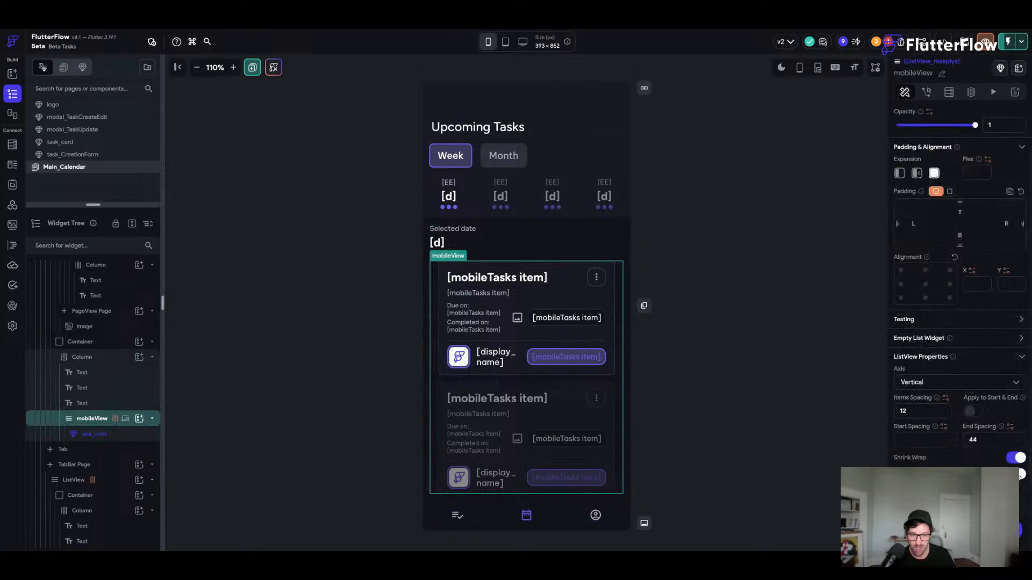
left_click(900, 175)
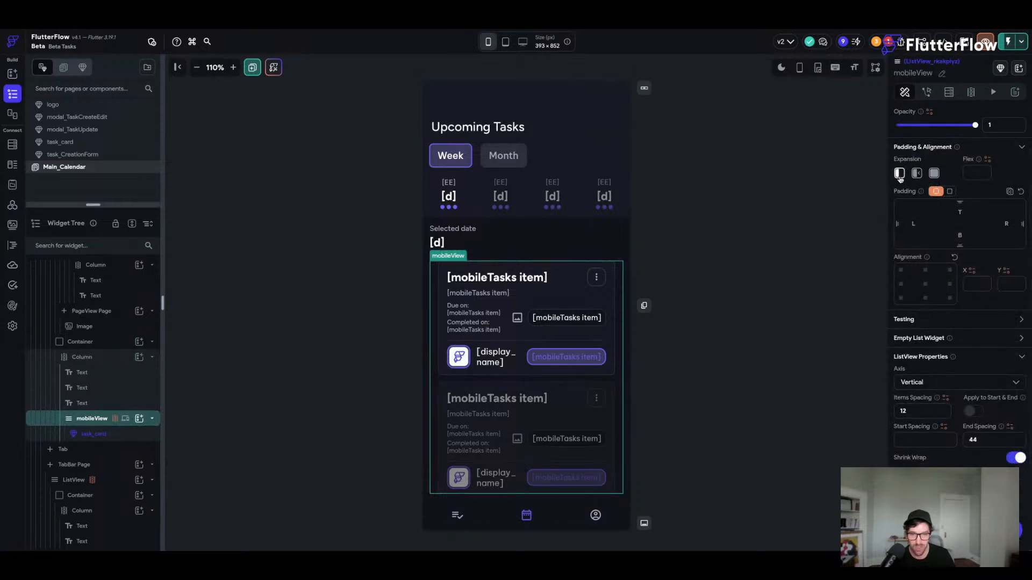
- Wrap the selected-date column, including its mobileView list, in an outer Column
left_click(550, 258)
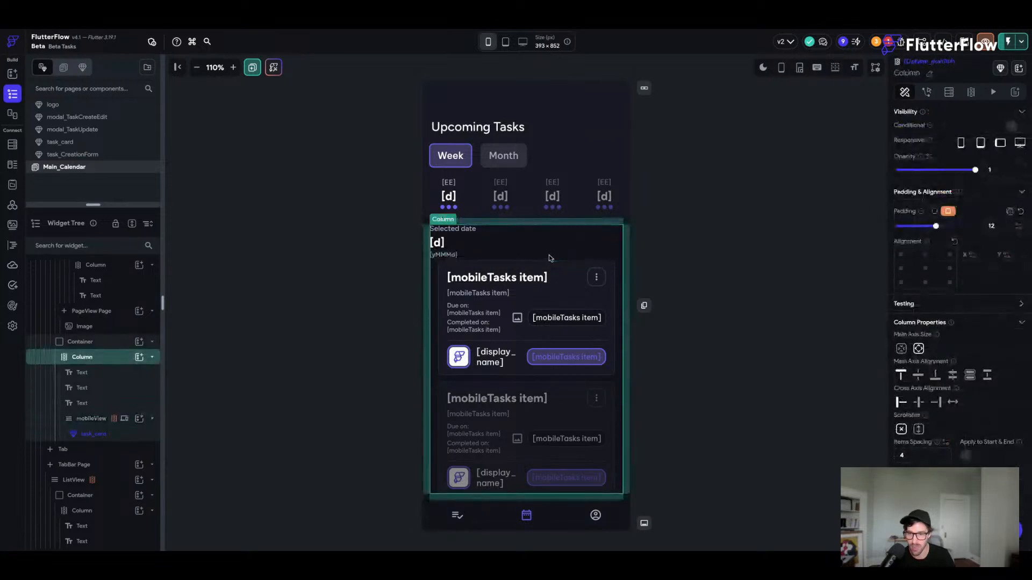
right_click(552, 253)
left_click(625, 237)
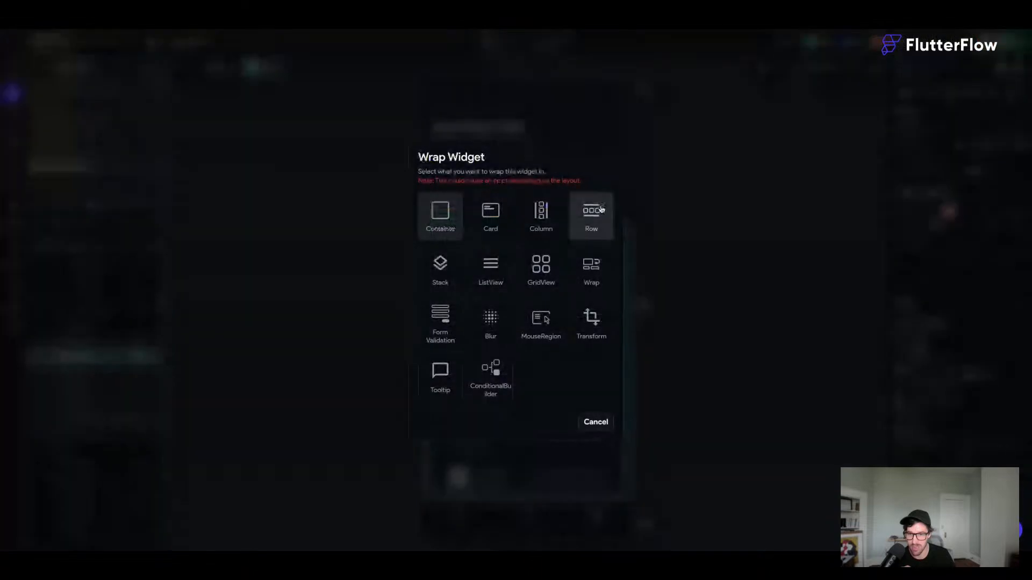
left_click(541, 214)
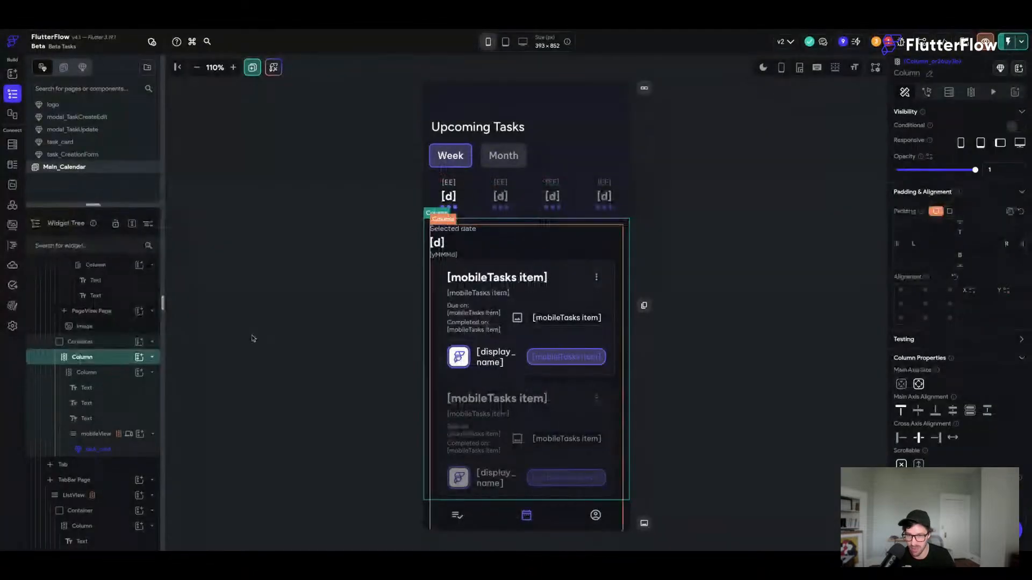
- Move the mobileView list out of the selected-date column into the outer Column and align that column's children to the start
left_click(99, 373)
left_click_drag(103, 435, 117, 348)
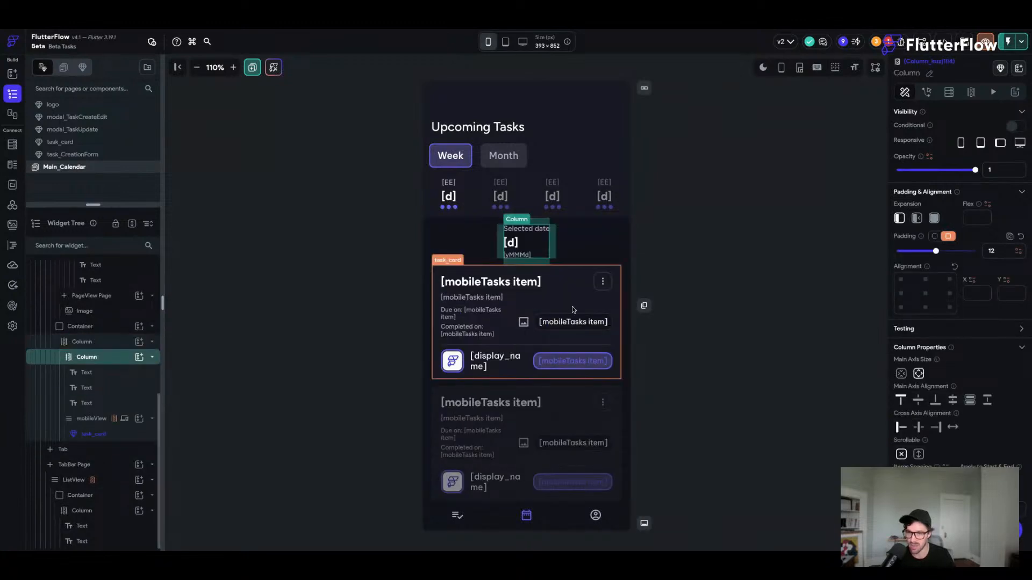
left_click(572, 251)
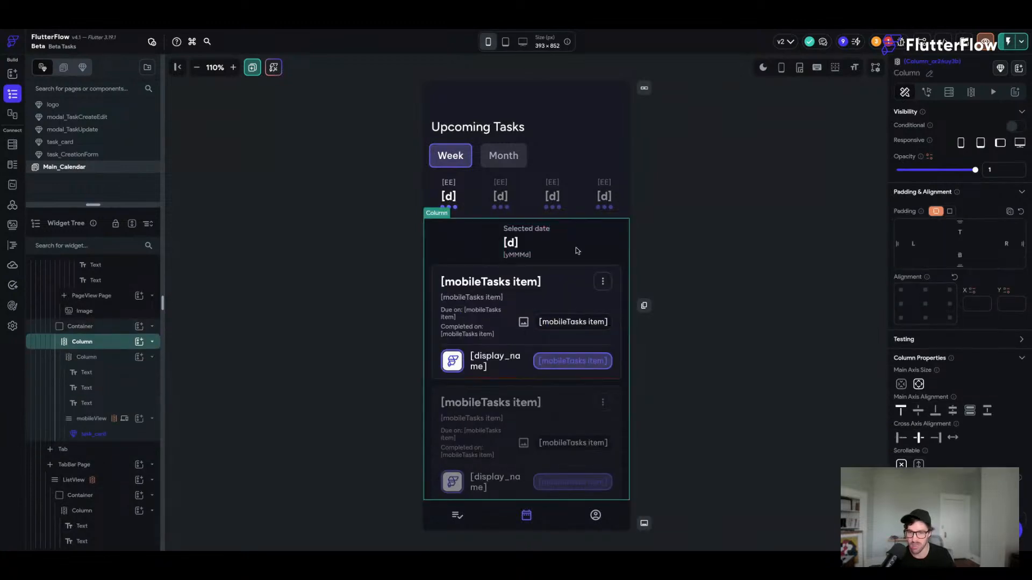
left_click(901, 439)
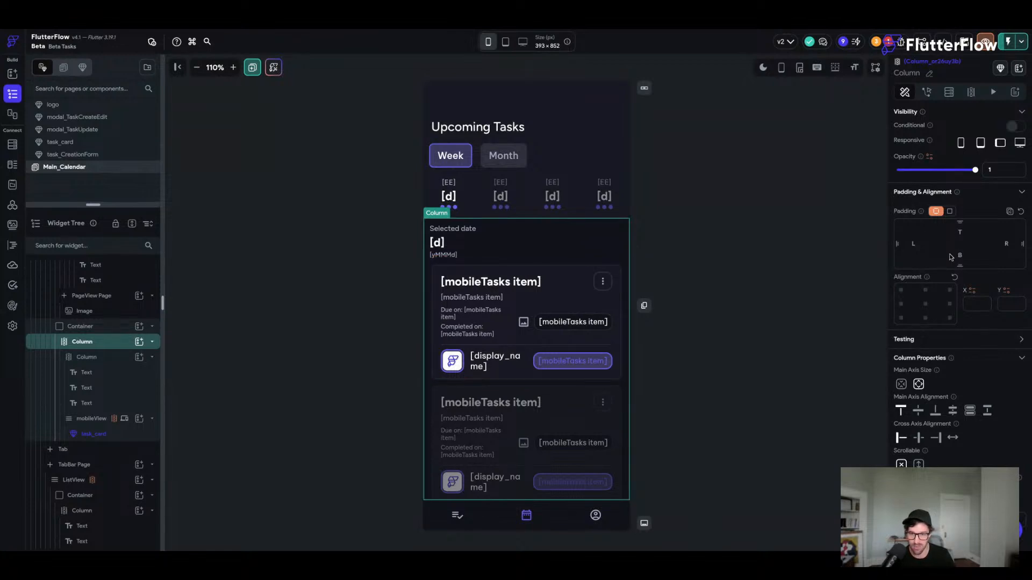
- Make the outer Column scrollable and check how the selected-date texts and the mobileView list scroll on the canvas
scroll(950, 257, "down", 1)
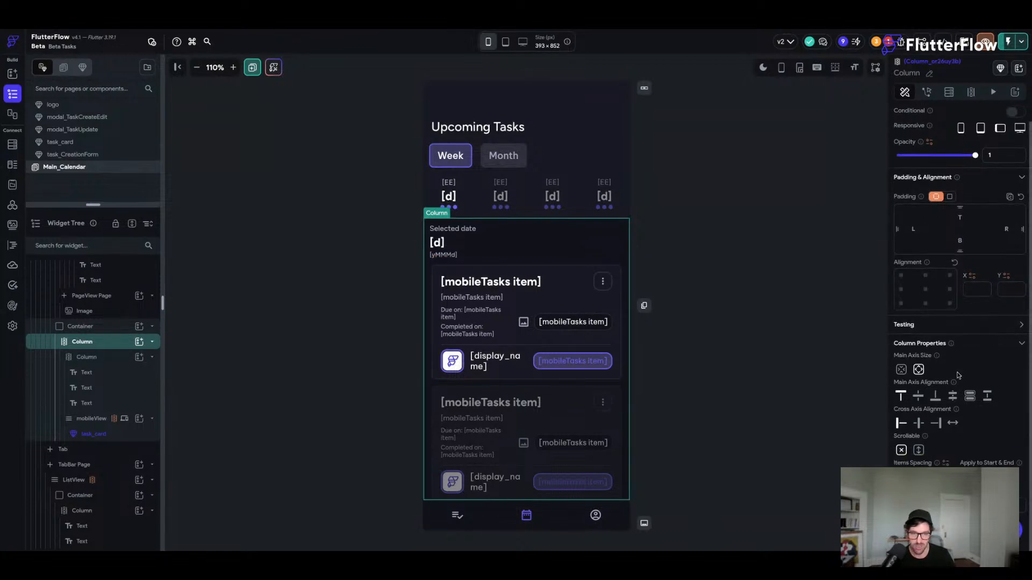
left_click(625, 340)
left_click(600, 245)
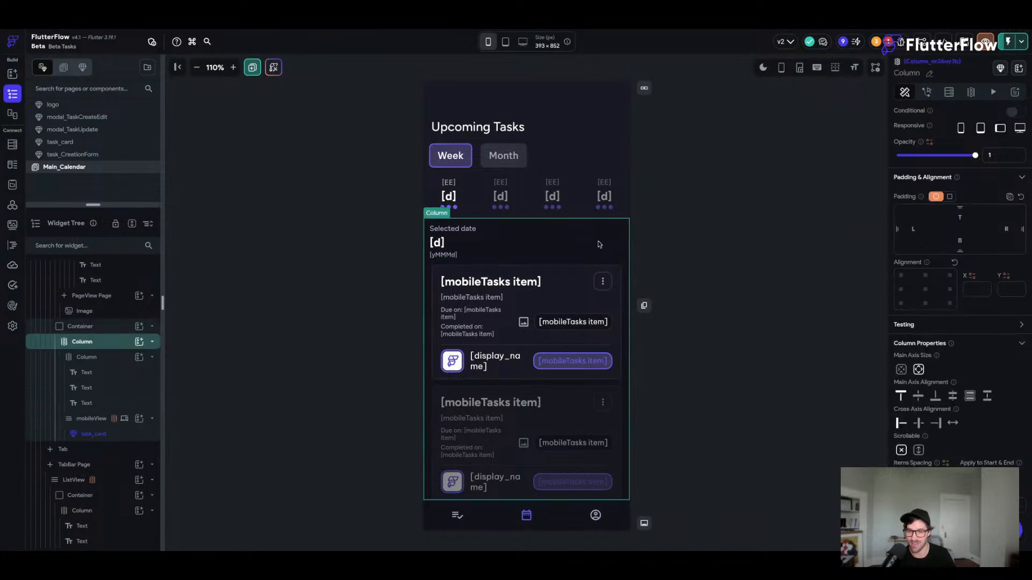
left_click(918, 451)
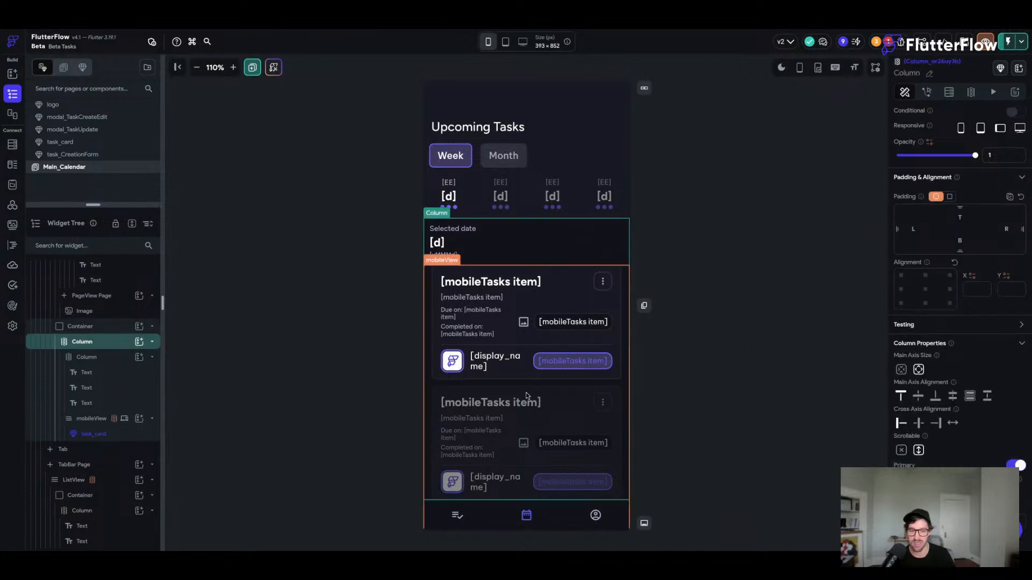
scroll(526, 396, "down", 3)
scroll(526, 396, "up", 5)
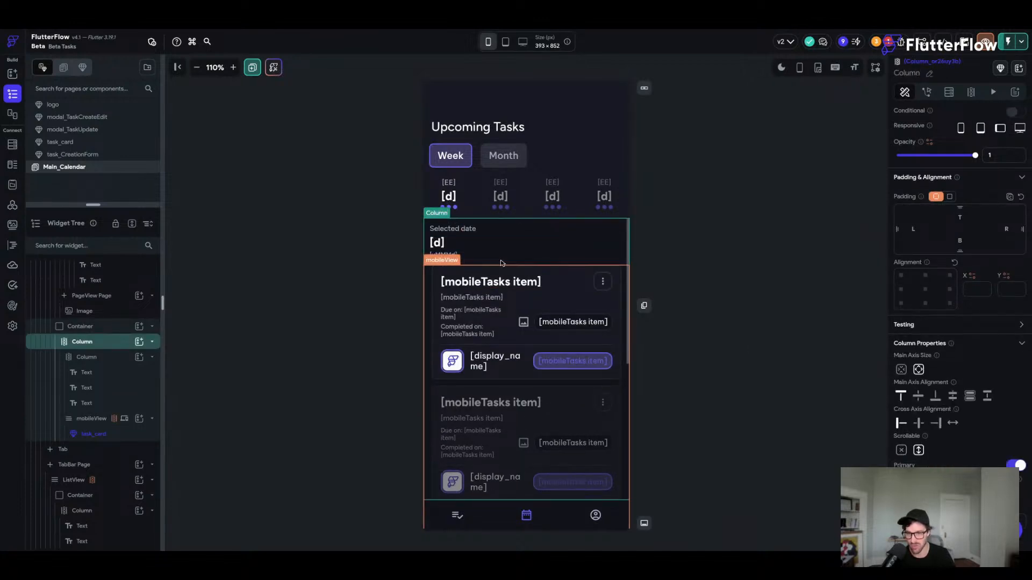
scroll(502, 263, "down", 5)
scroll(501, 261, "up", 5)
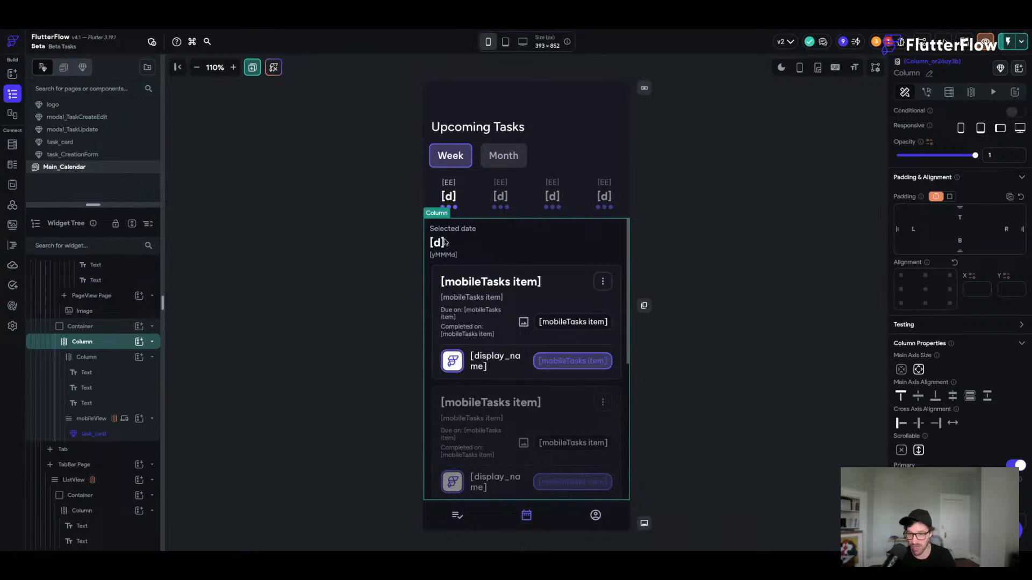
left_click(625, 337)
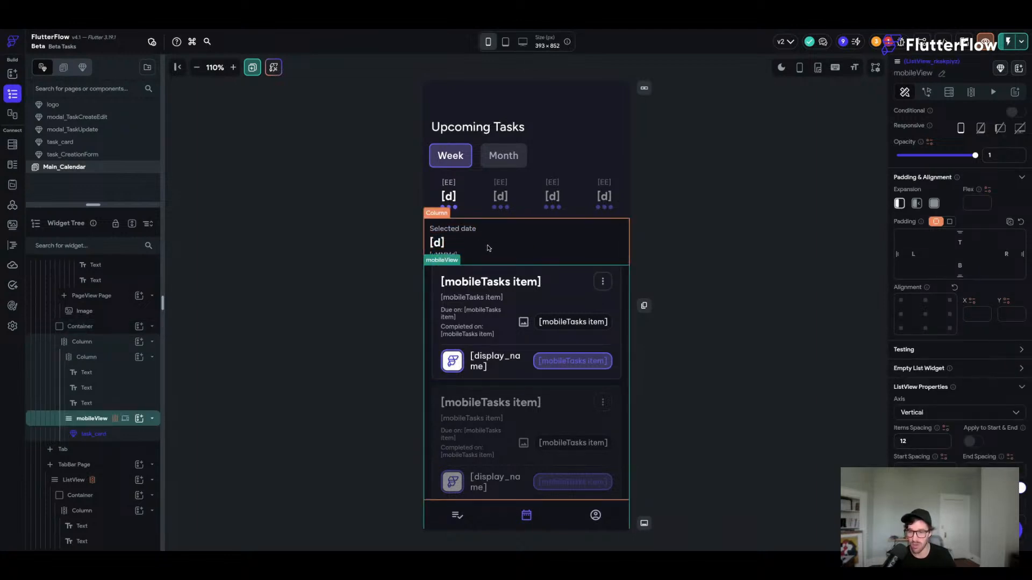
left_click(470, 249)
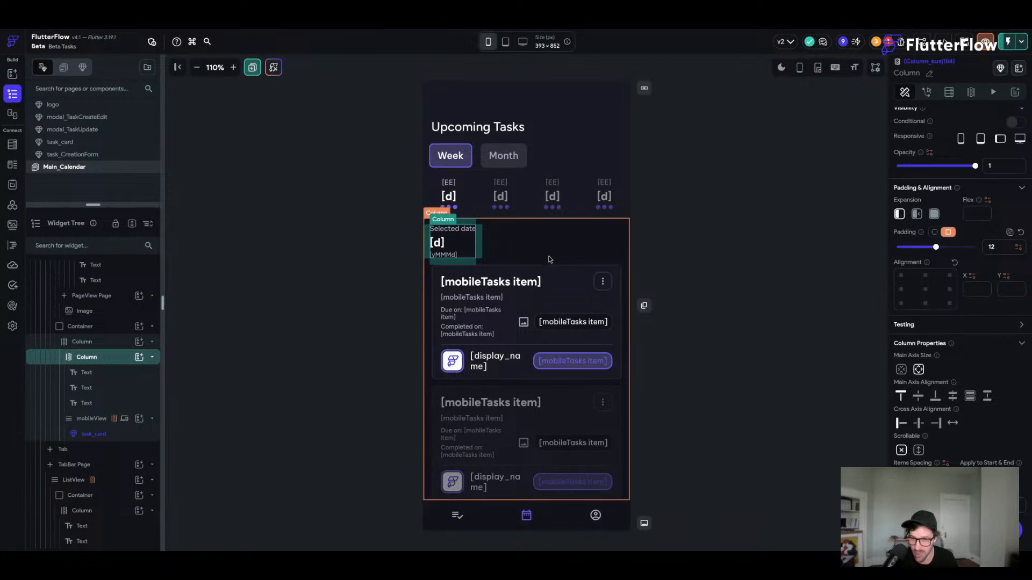
- Start a backend query on the mobileView list as a Query Collection on the tasks collection
left_click(528, 390)
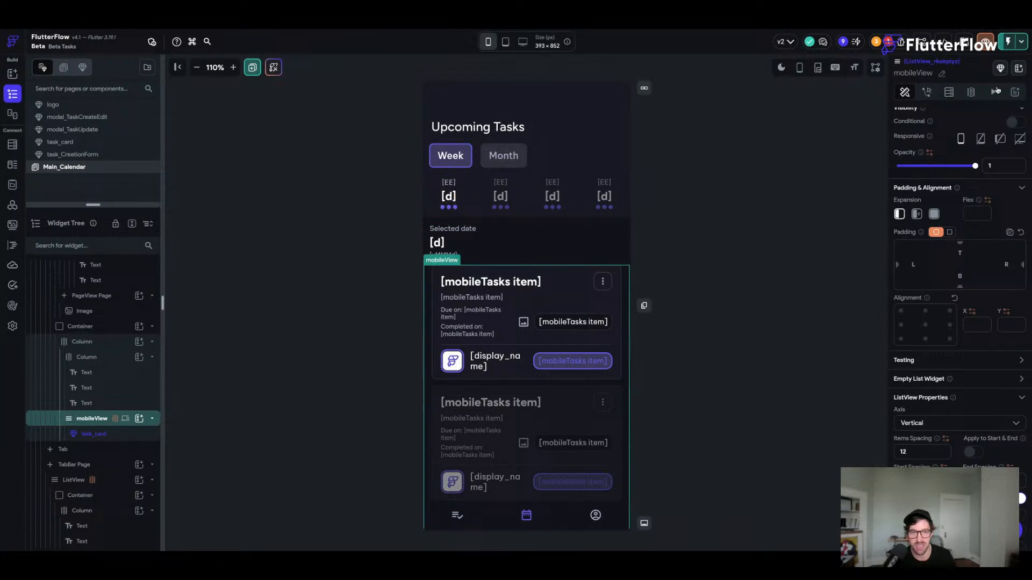
left_click(948, 92)
left_click(970, 92)
left_click(906, 93)
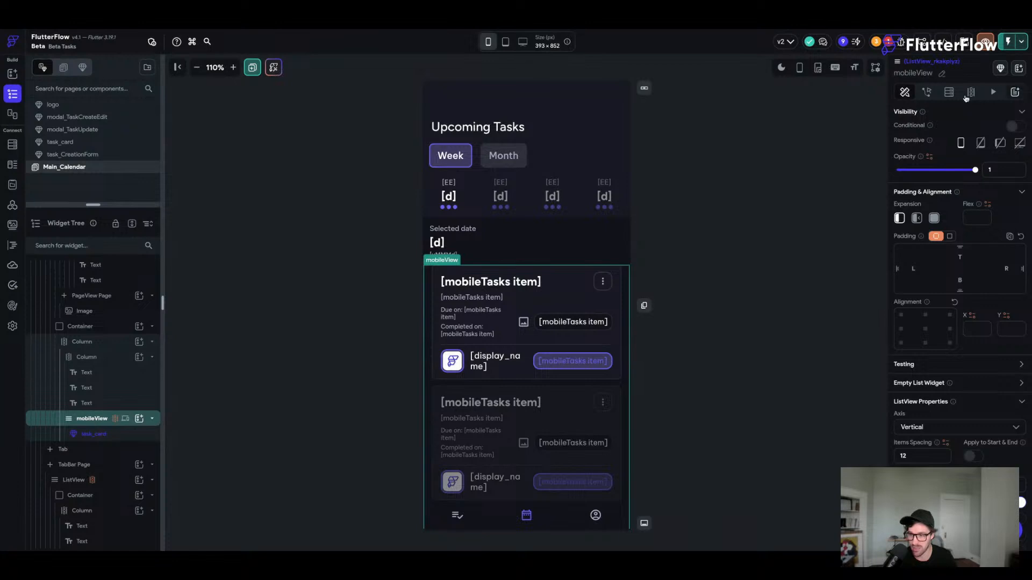
left_click(949, 92)
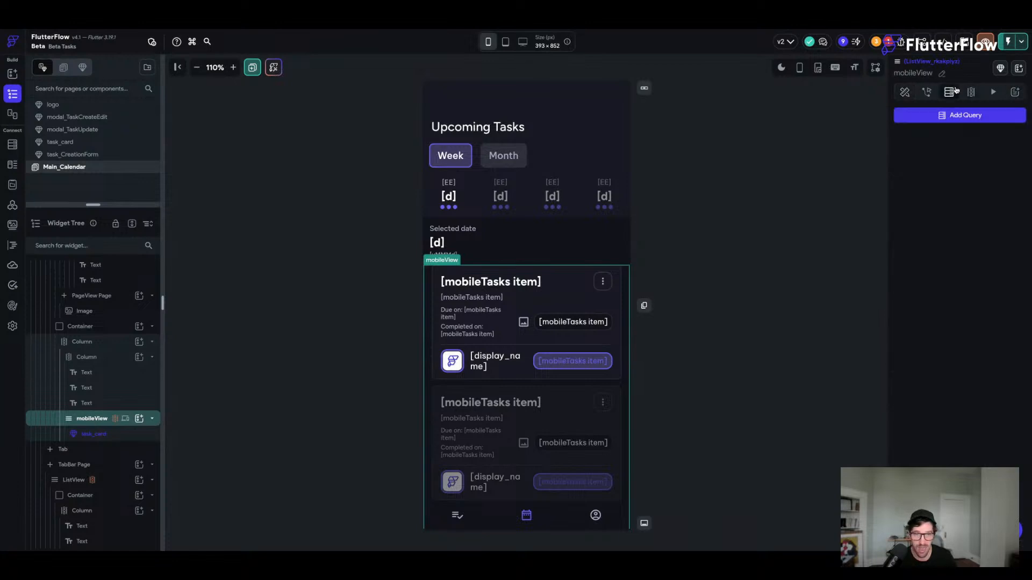
left_click(979, 122)
left_click(769, 116)
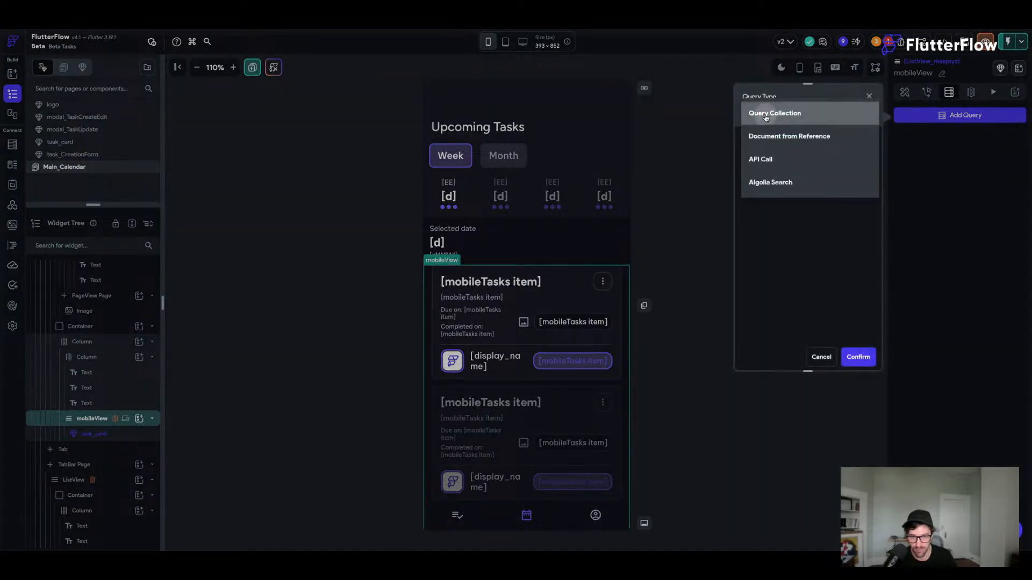
left_click(765, 117)
left_click(766, 171)
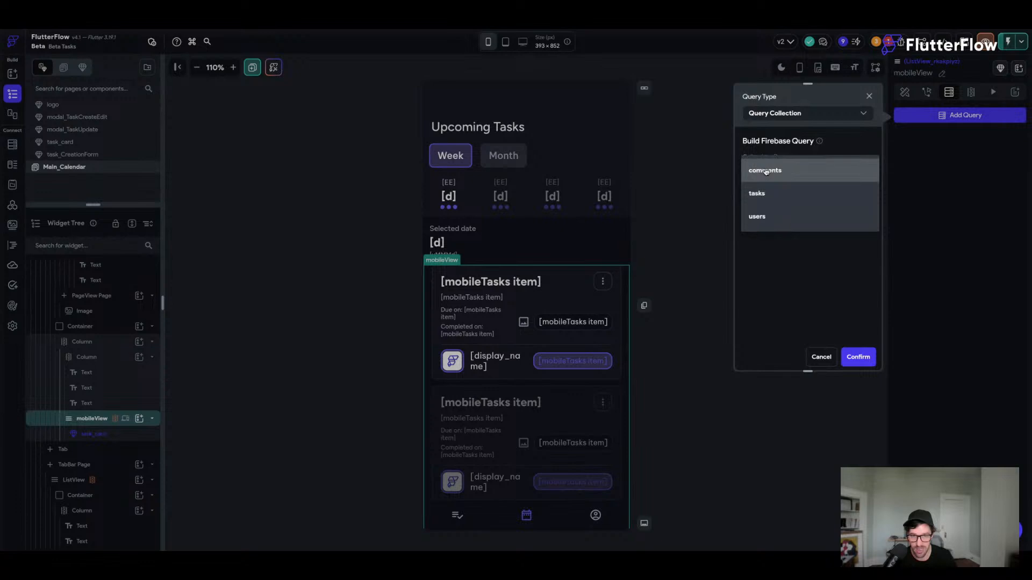
left_click(766, 199)
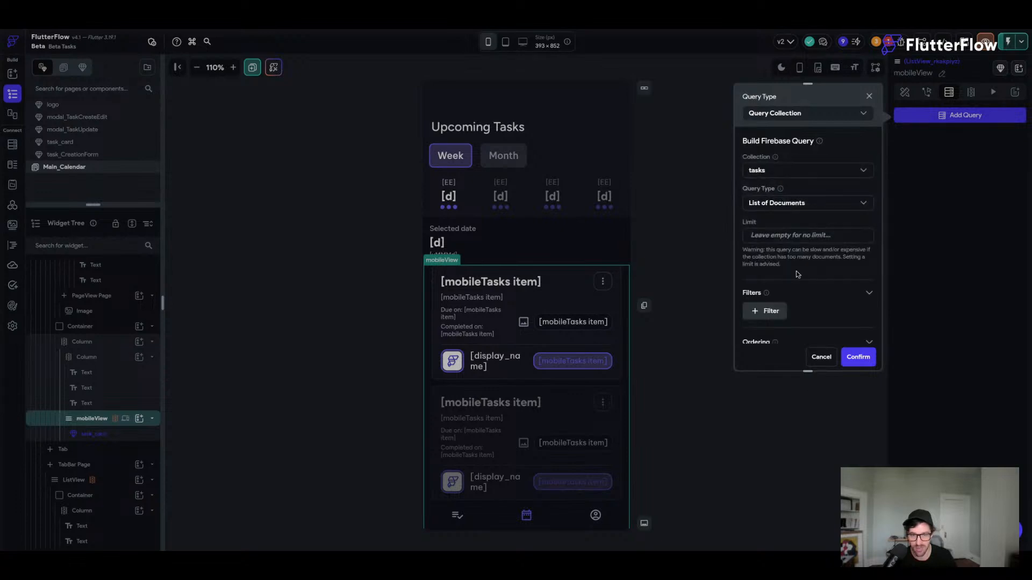
- Add a filter to the tasks query on the dueDate field with the relation Equal To
scroll(795, 263, "down", 4)
left_click(774, 195)
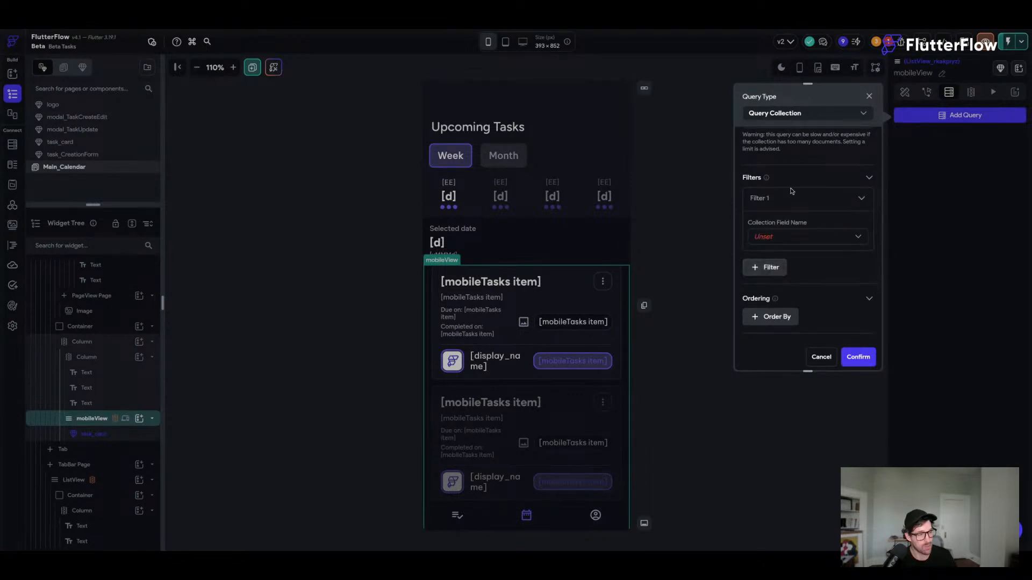
left_click(767, 236)
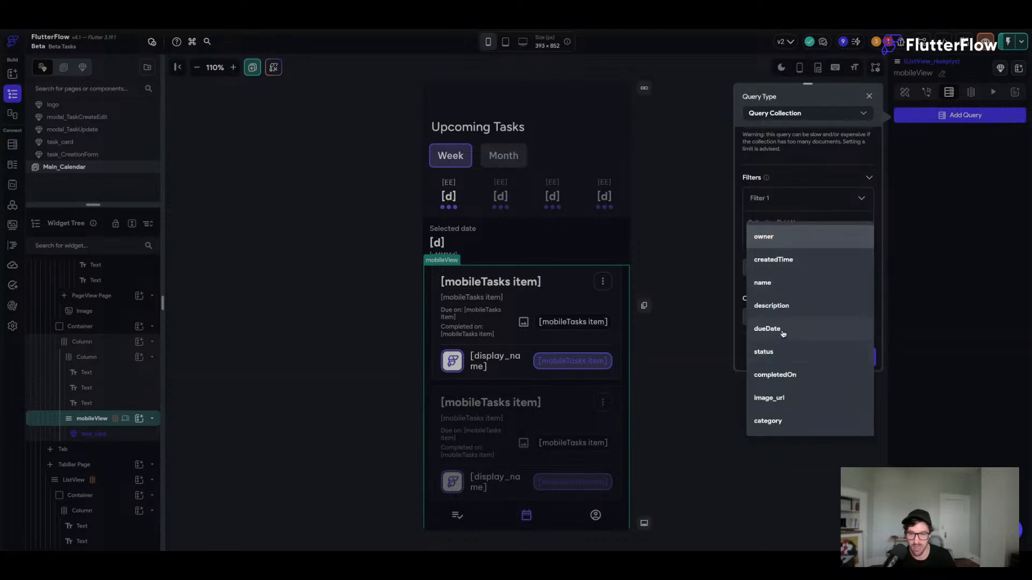
left_click(783, 330)
left_click(769, 279)
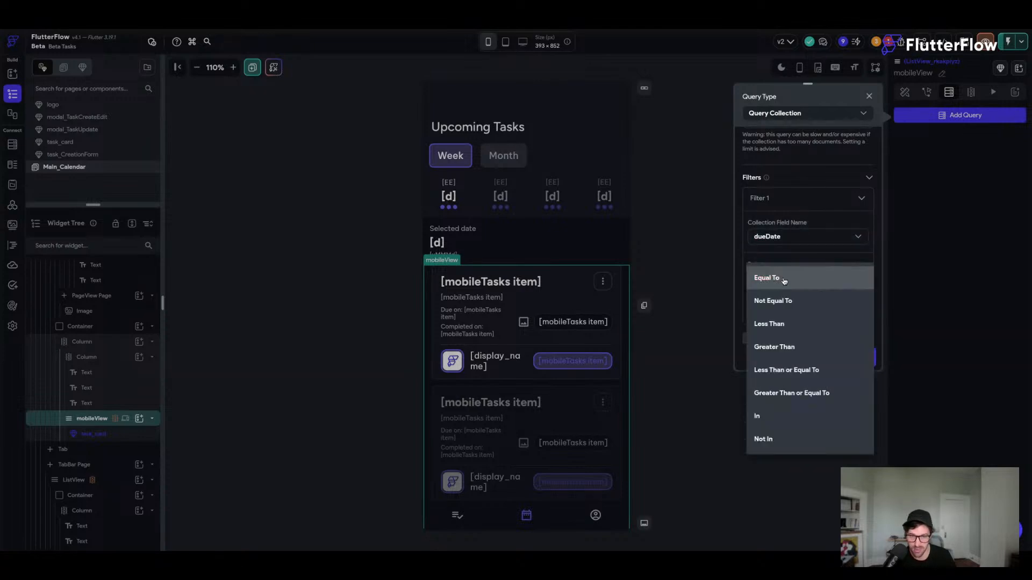
left_click(777, 279)
- Set the dueDate filter's value to the page state variable selectedDate
scroll(798, 236, "down", 2)
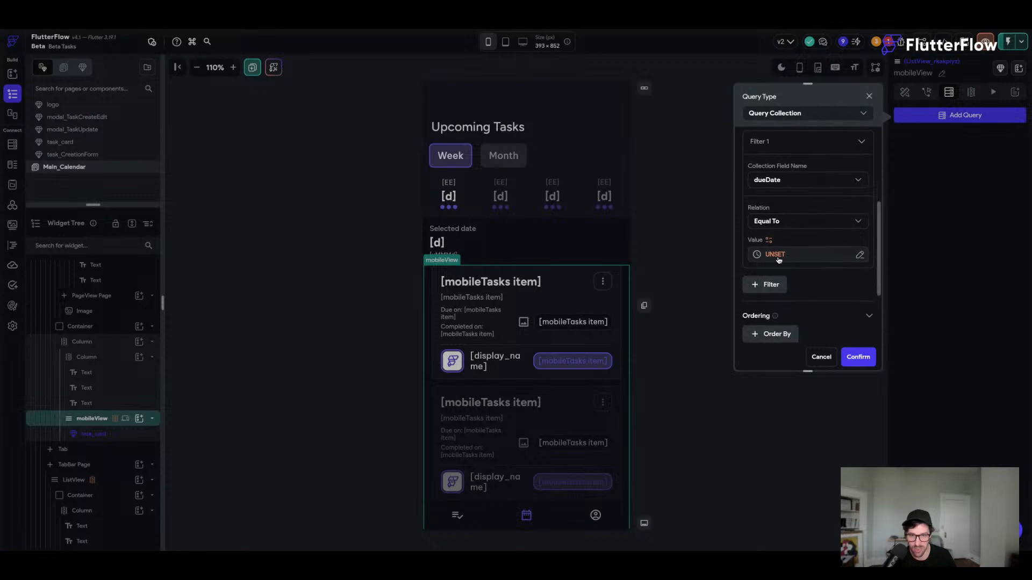
left_click(778, 257)
scroll(661, 334, "down", 3)
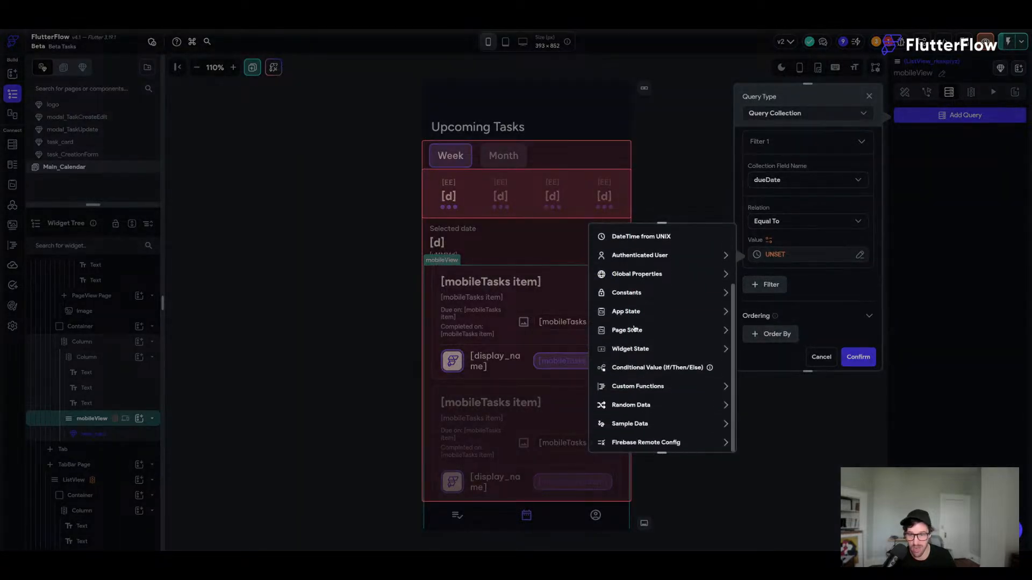
left_click(634, 330)
scroll(635, 331, "down", 1)
left_click(632, 332)
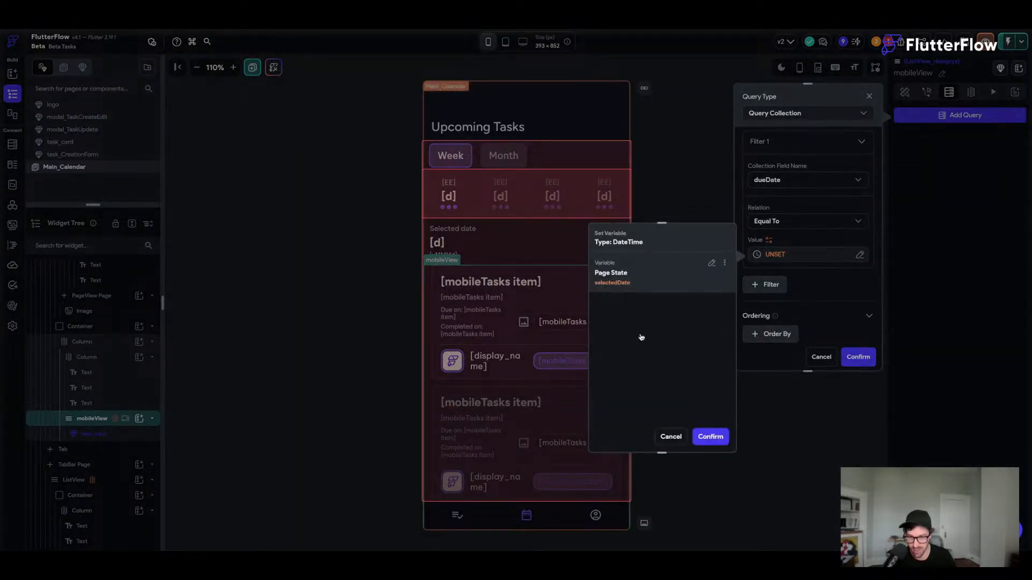
left_click(710, 436)
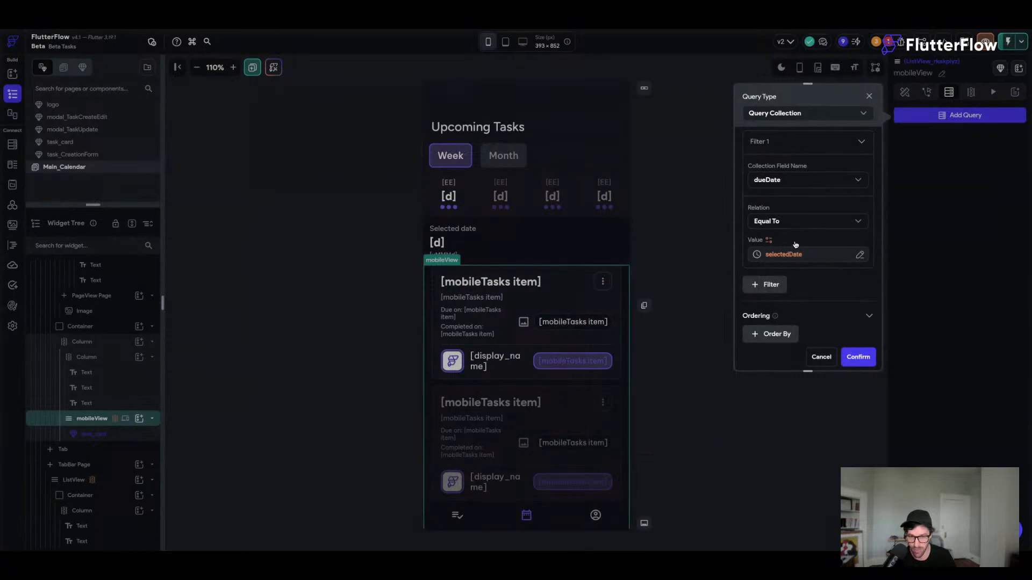
- Add an ordering to the tasks query by dueDate in Decreasing order
scroll(817, 300, "down", 4)
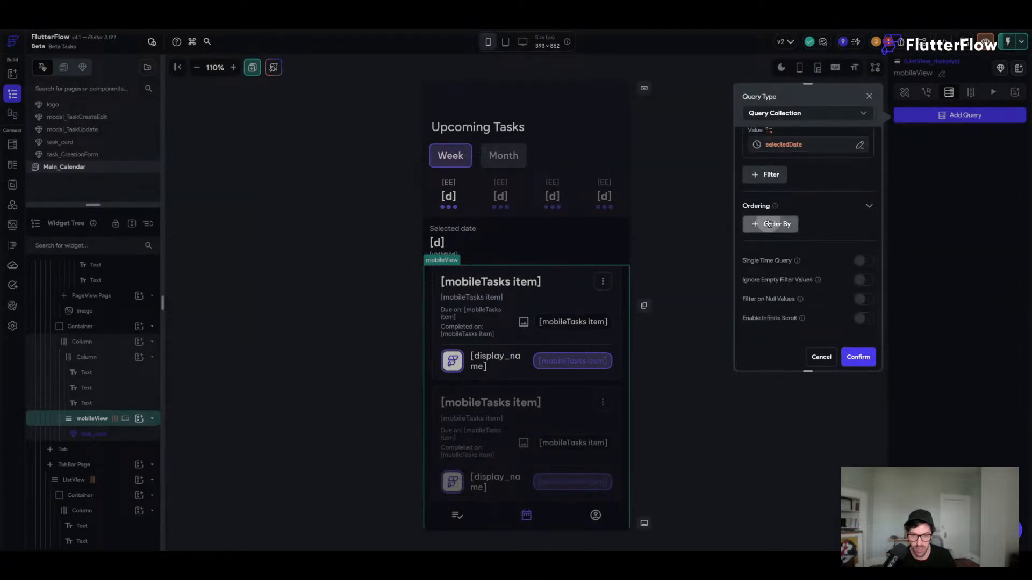
left_click(773, 224)
left_click(770, 266)
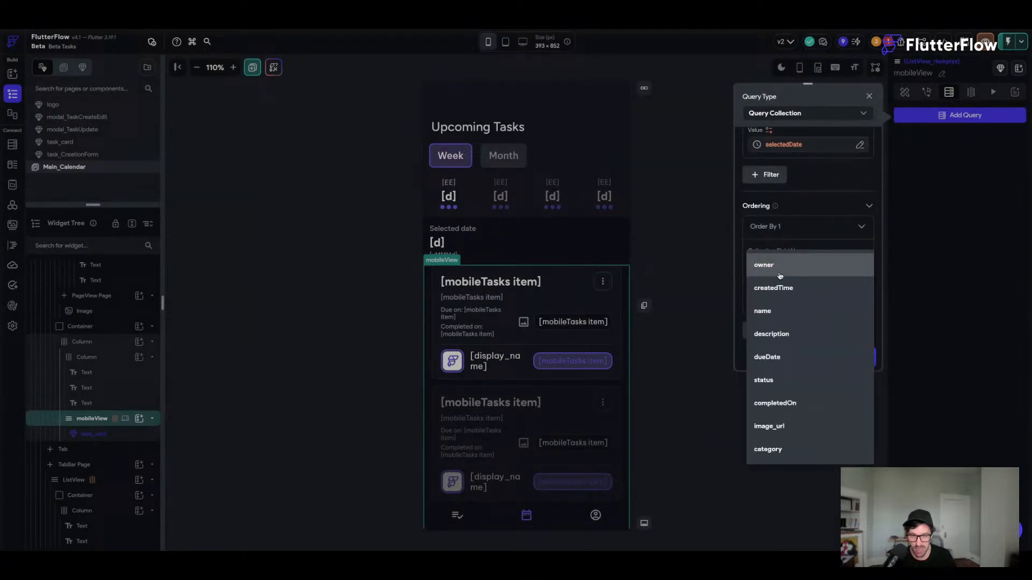
left_click(783, 362)
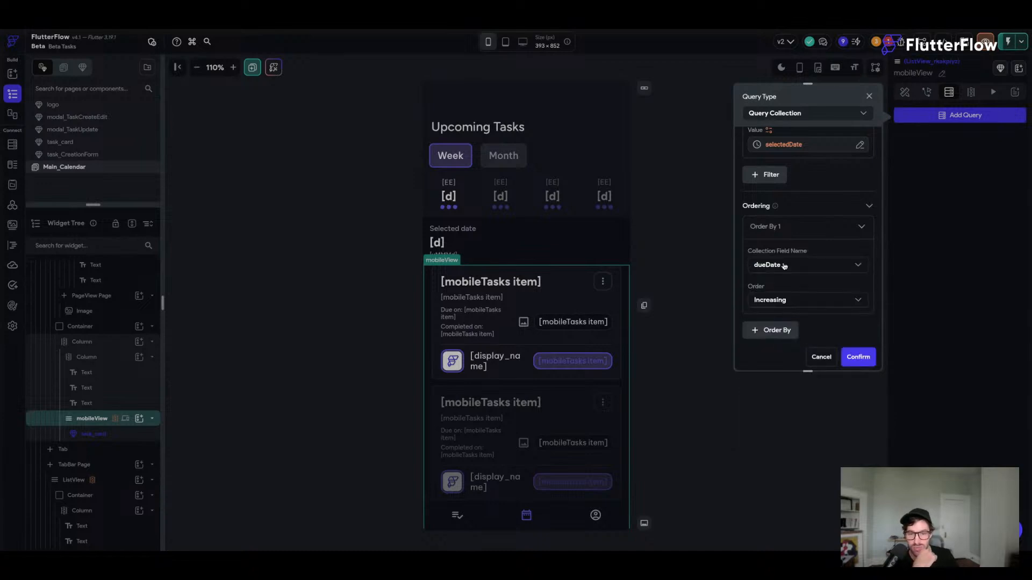
left_click(777, 301)
left_click(779, 325)
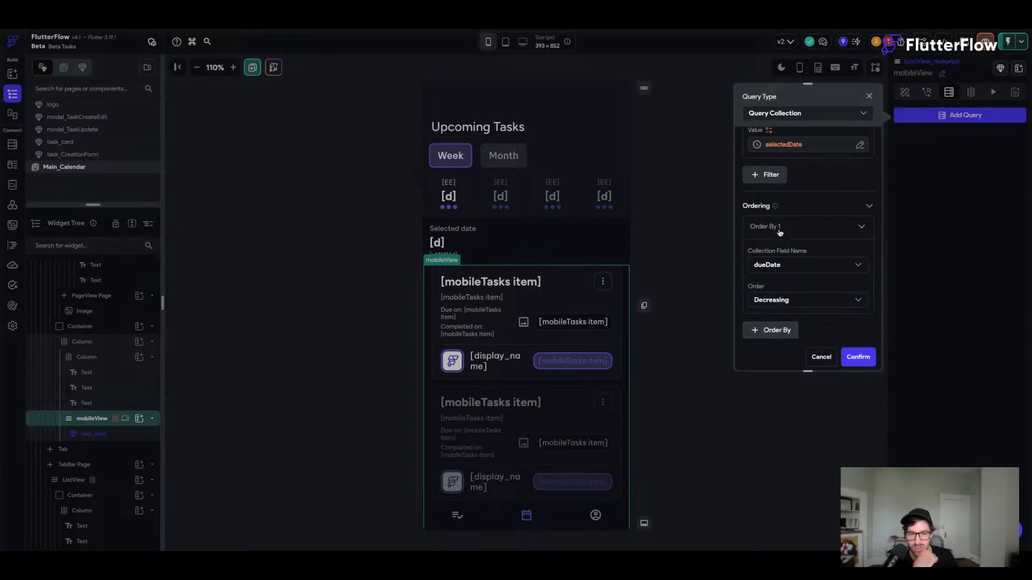
- Change the ordering field of the tasks query to name
left_click(780, 229)
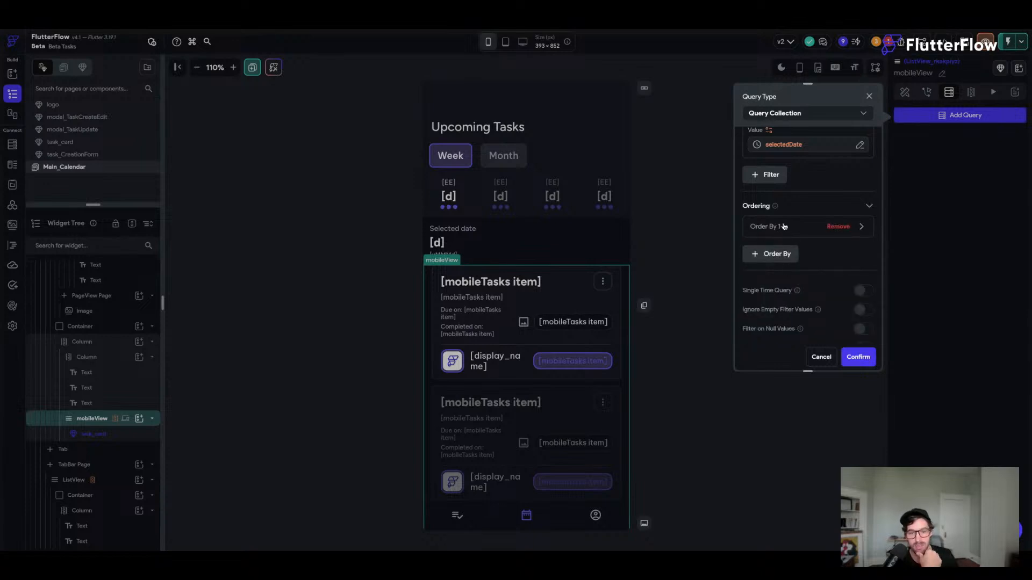
left_click(783, 226)
left_click(773, 267)
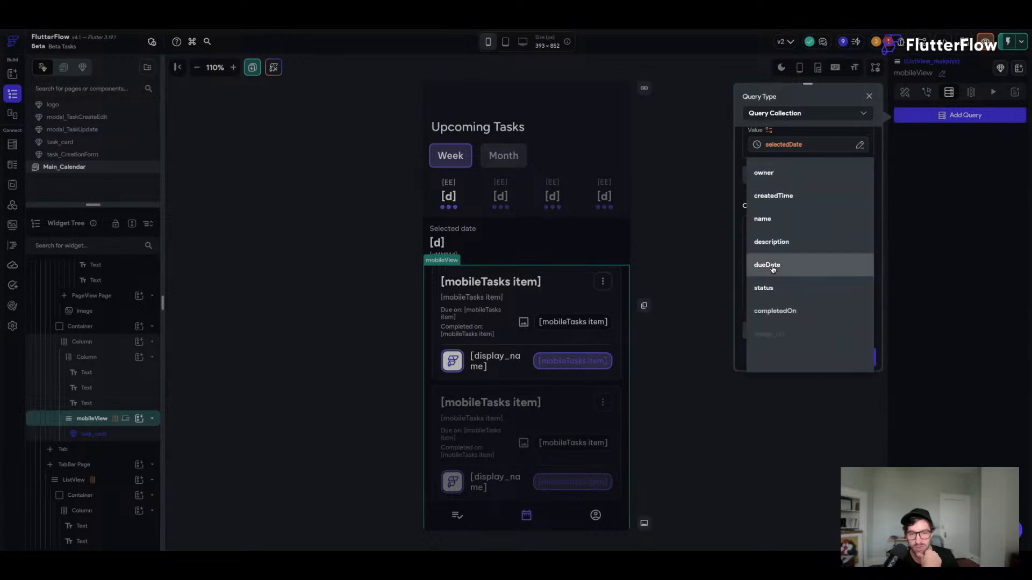
left_click(768, 220)
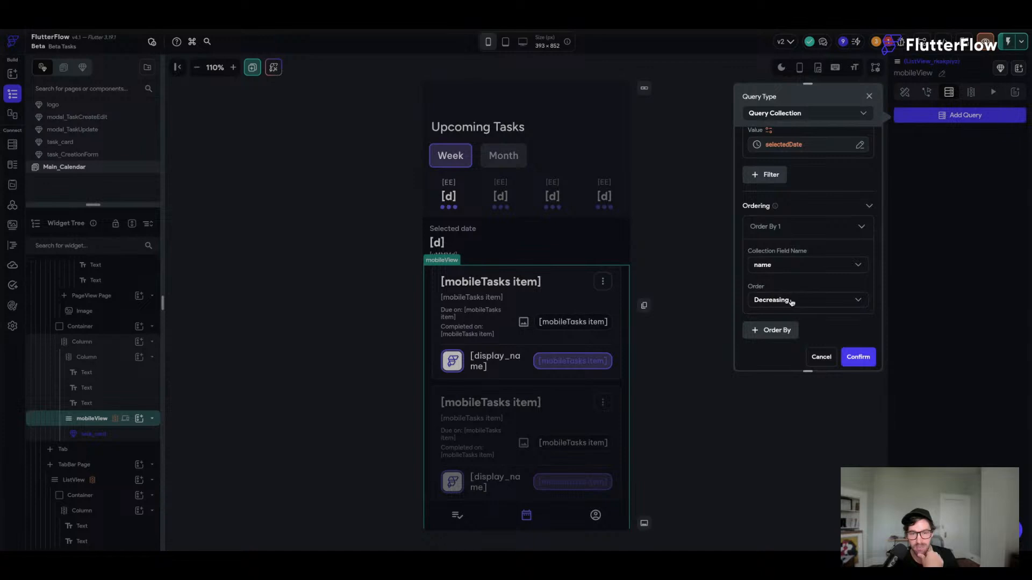
left_click(783, 227)
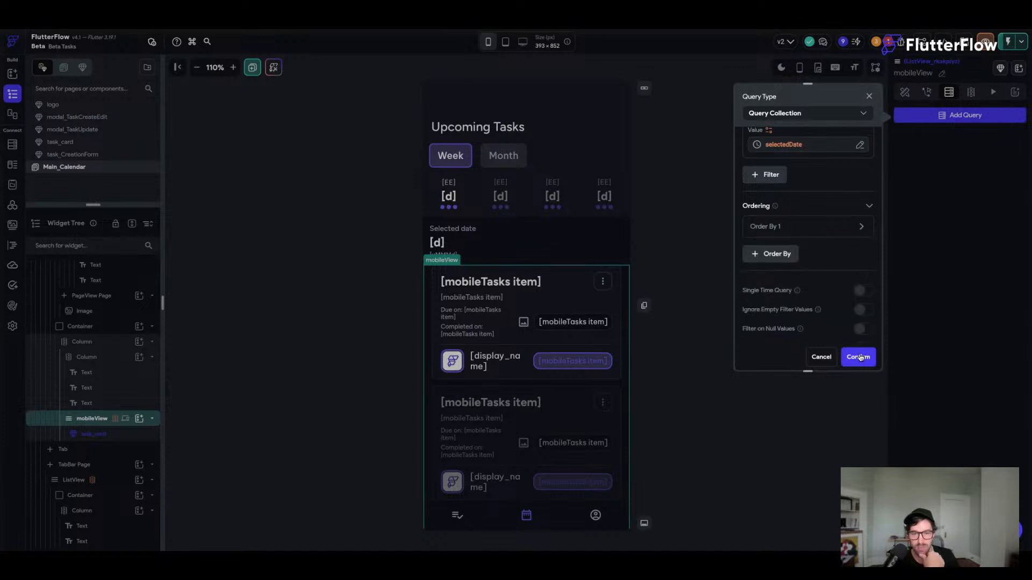
- Turn on Ignore Empty Filter Values and create the backend query on the mobileView list
left_click(863, 310)
scroll(863, 310, "down", 1)
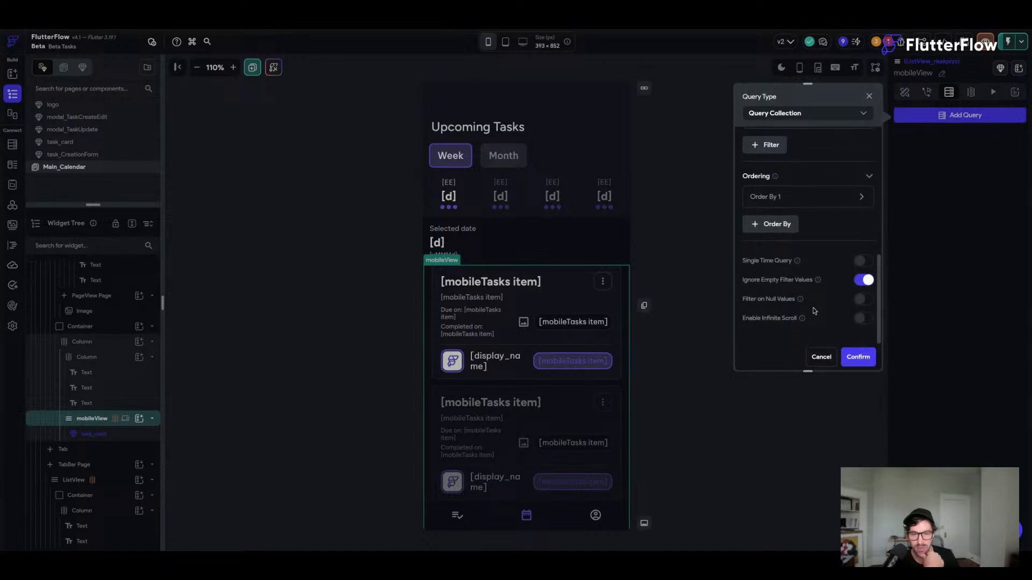
left_click(862, 360)
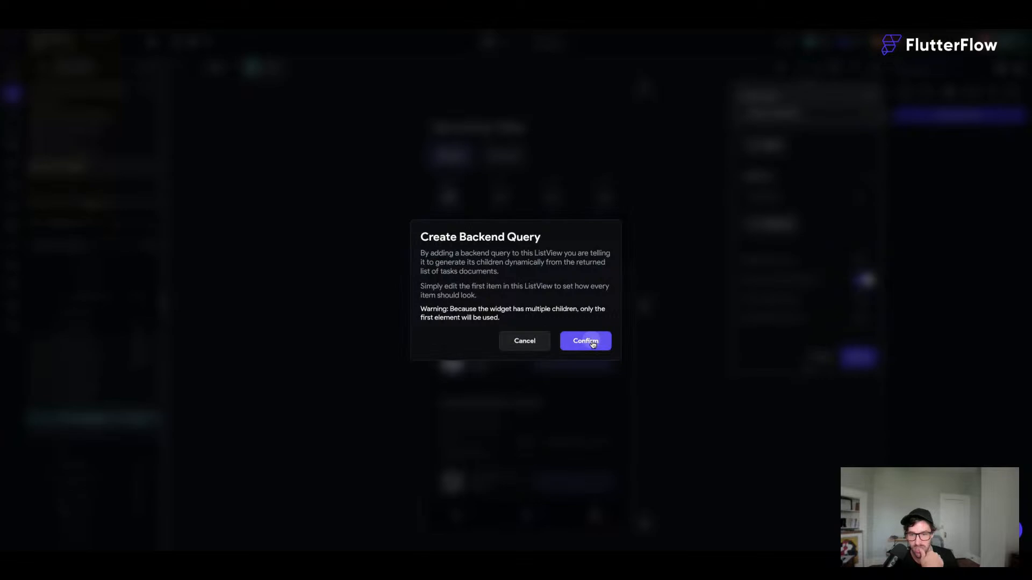
left_click(585, 341)
- Confirm the list's backend query and bind task_card's Unique Key to the Document ID of the tasks document's Reference
left_click(580, 319)
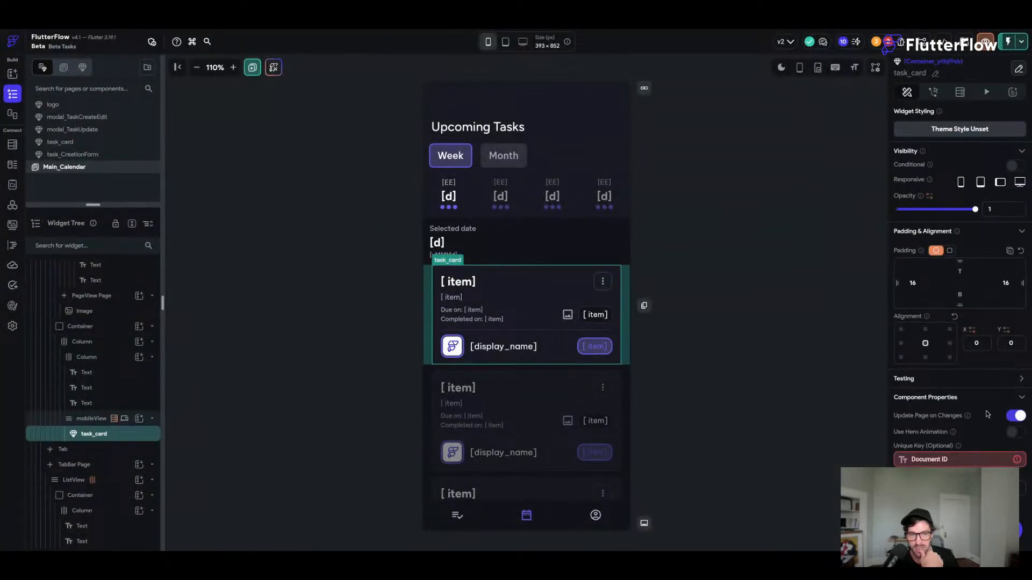
left_click(944, 461)
left_click(781, 412)
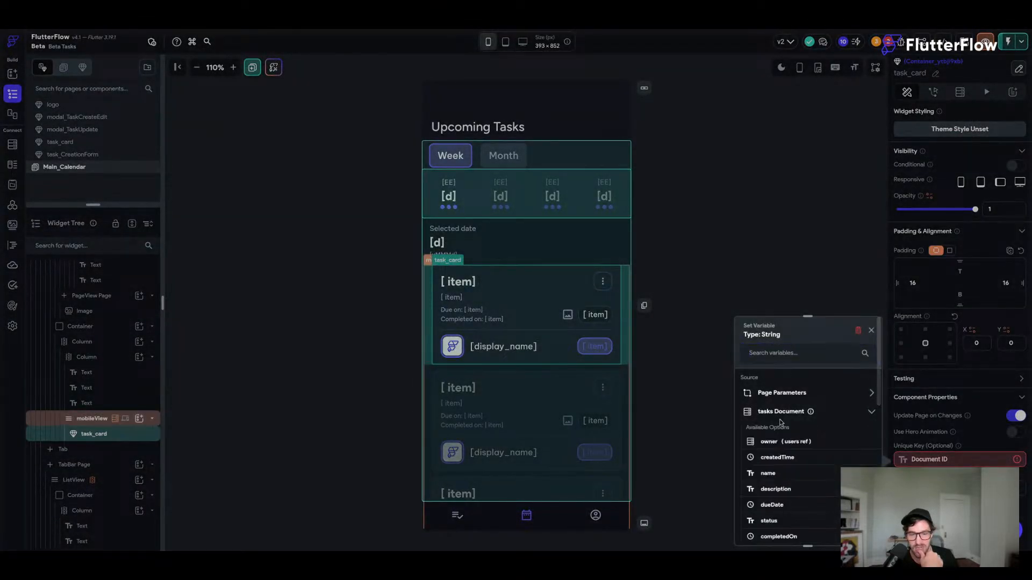
scroll(782, 443, "down", 5)
scroll(793, 363, "up", 2)
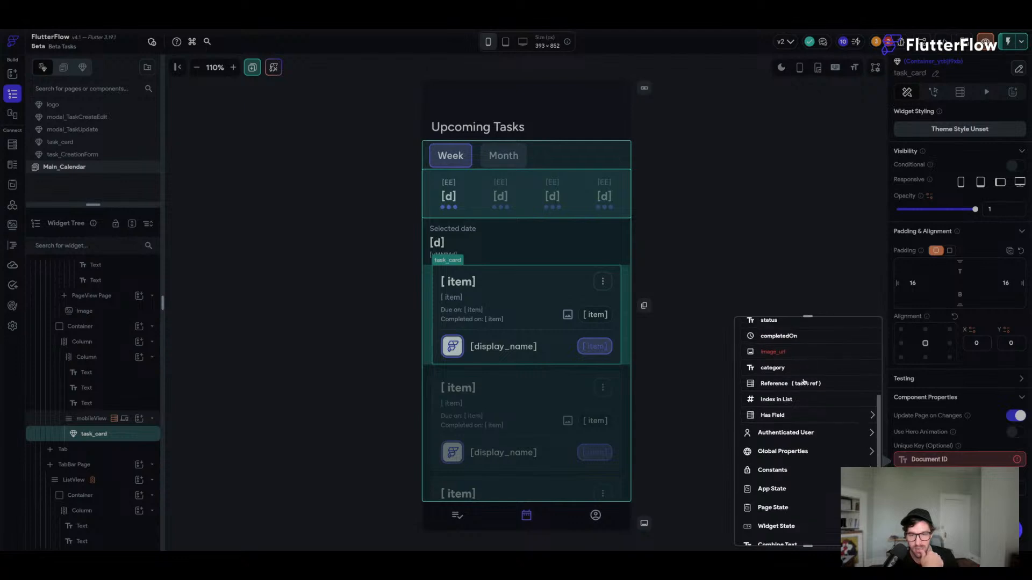
left_click(802, 383)
left_click(856, 530)
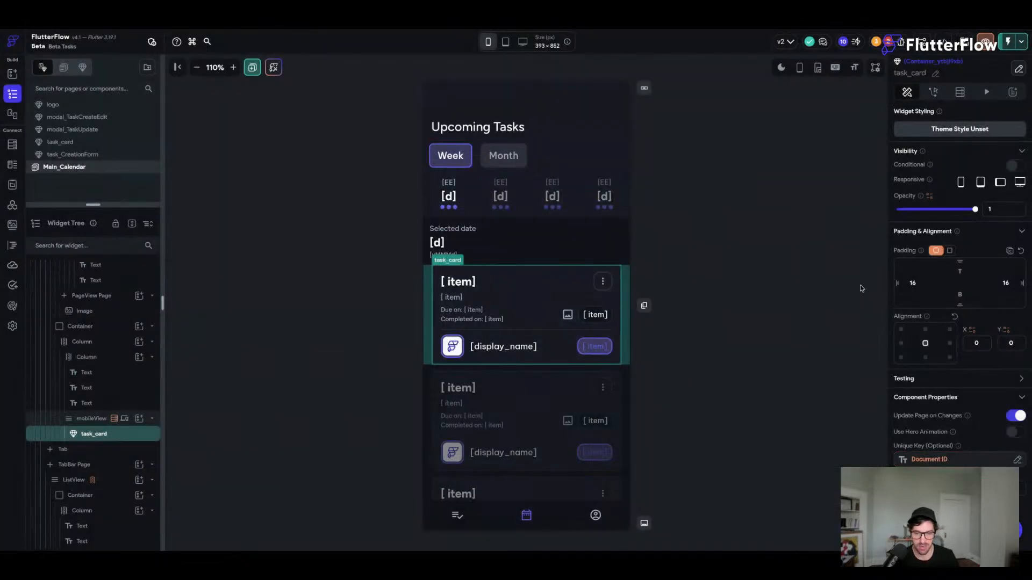
left_click(693, 180)
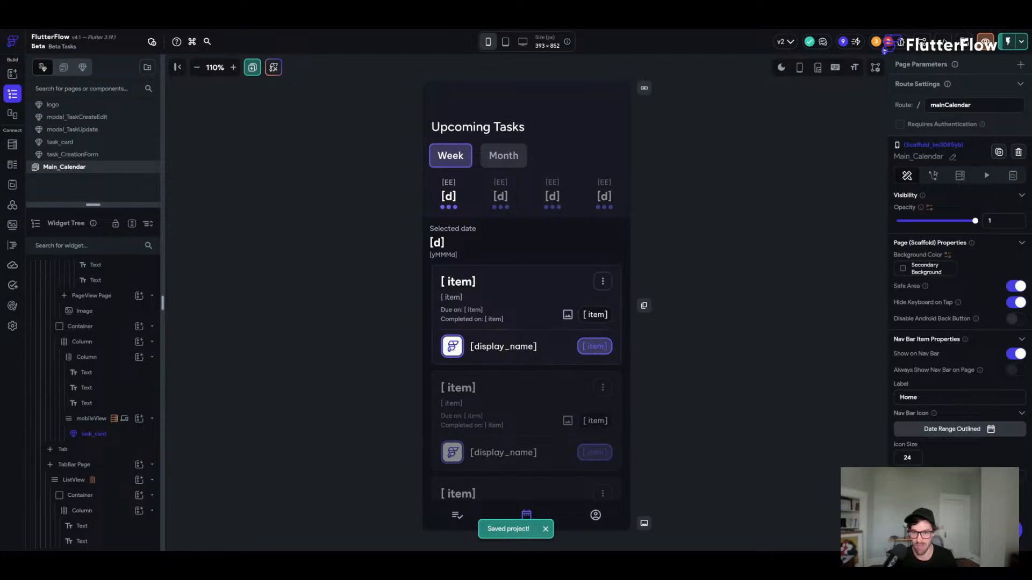
- Rebind task_card's taskRef parameter to the Document (tasks) of the list's tasks document
left_click(886, 43)
left_click(837, 111)
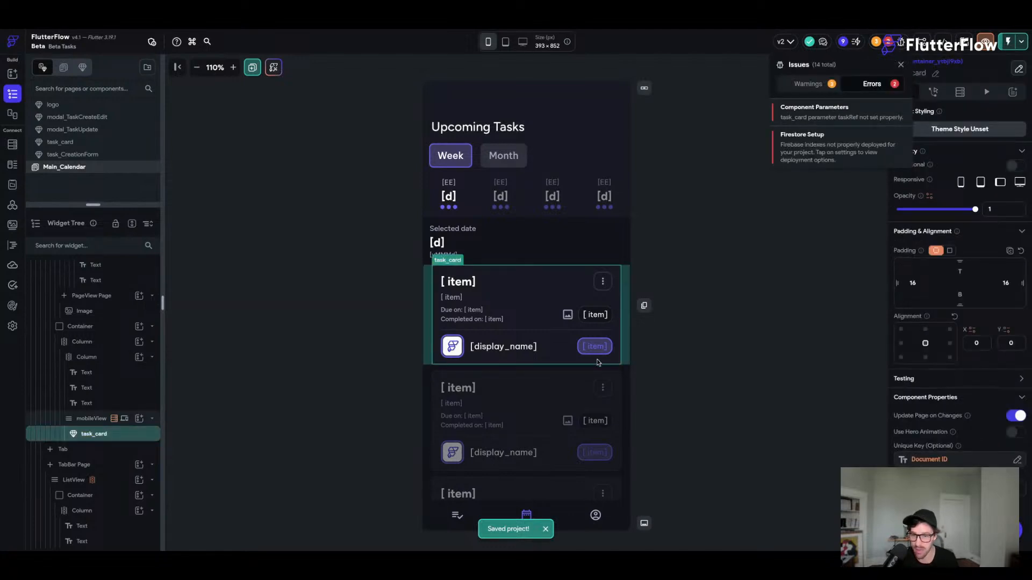
left_click(959, 490)
left_click(959, 490)
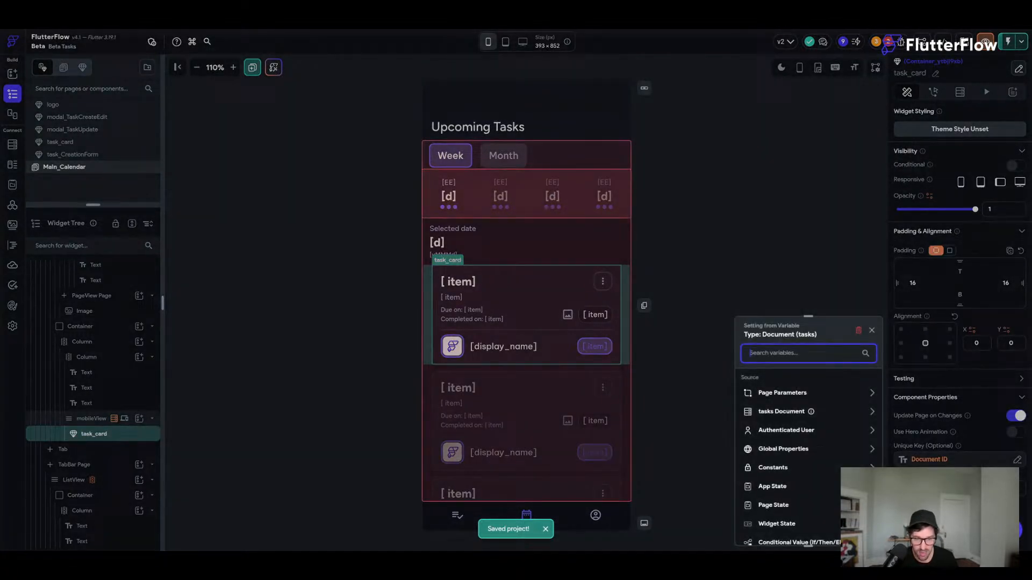
left_click(858, 334)
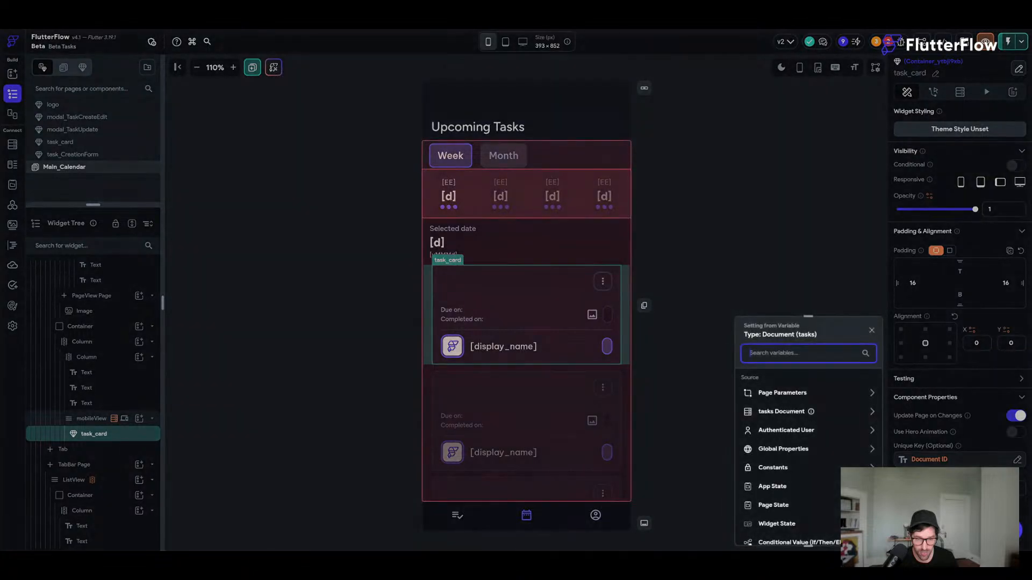
left_click(787, 412)
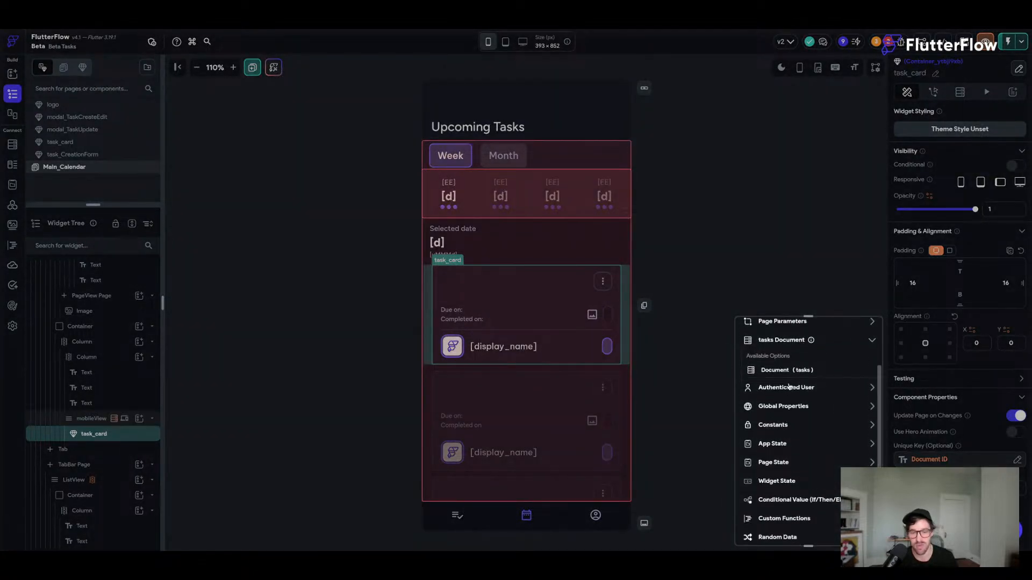
left_click(791, 373)
left_click(859, 530)
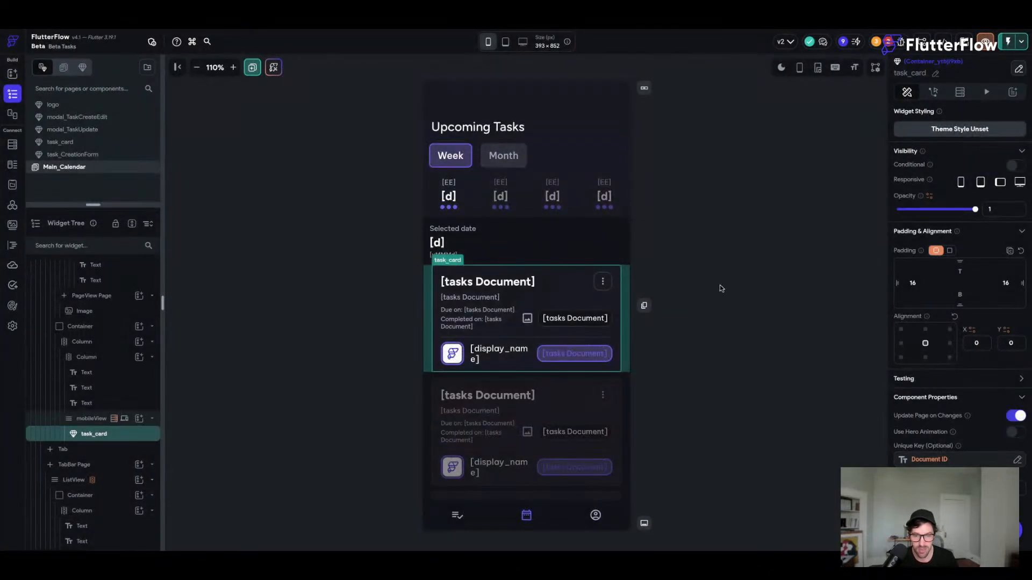
left_click(750, 238)
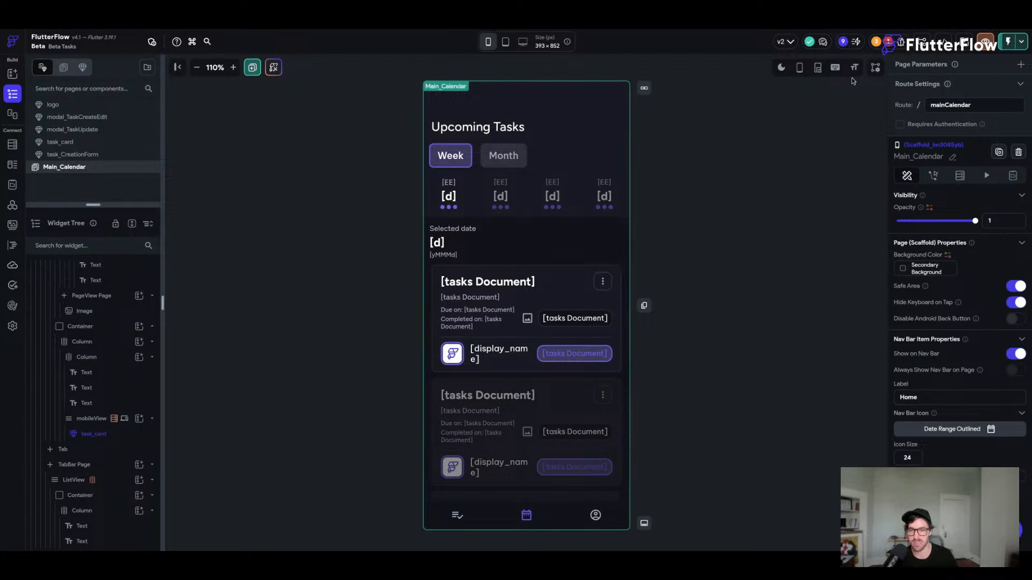
- Open the Firestore settings from the Firestore Setup error and deploy the Firestore indexes
left_click(889, 44)
left_click(844, 115)
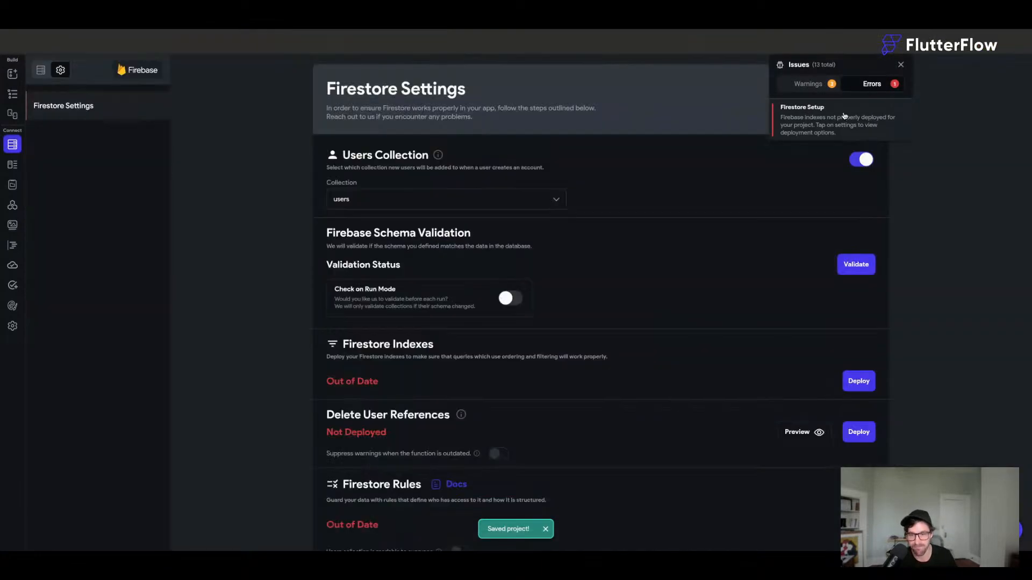
scroll(734, 305, "down", 3)
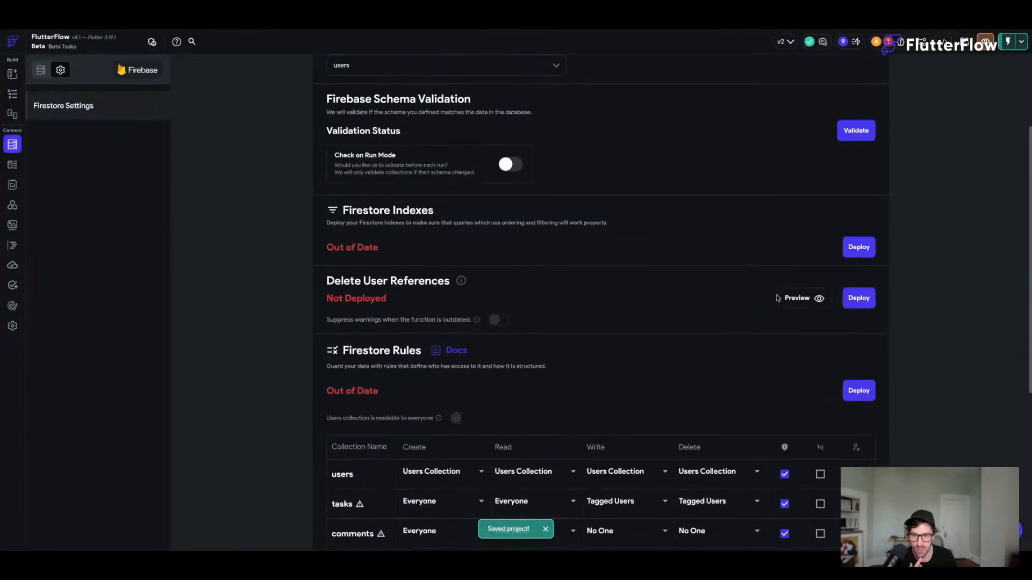
left_click(859, 248)
- Deploy the Firestore rules for the users, tasks and comments collections
scroll(745, 199, "down", 5)
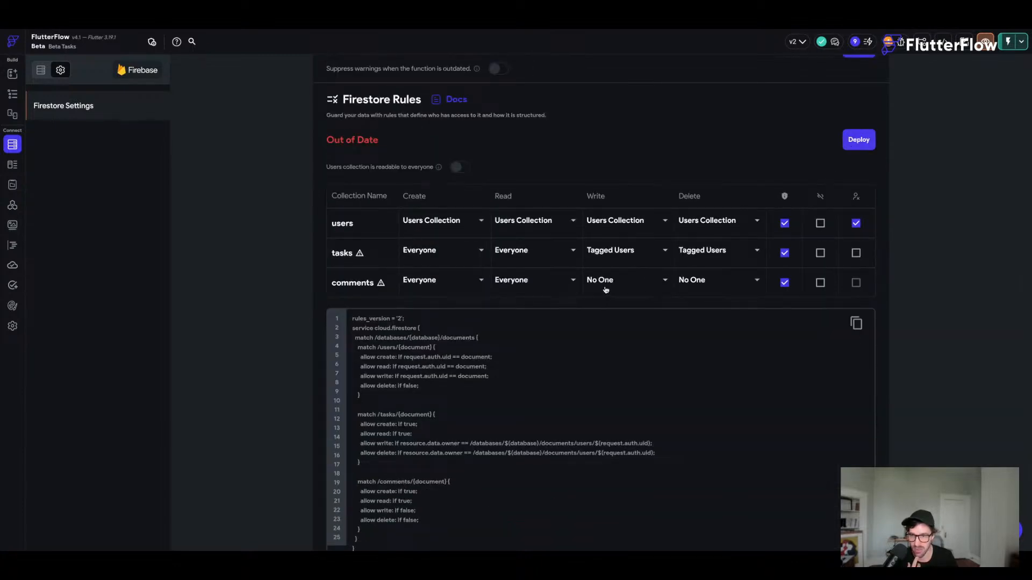
left_click(859, 141)
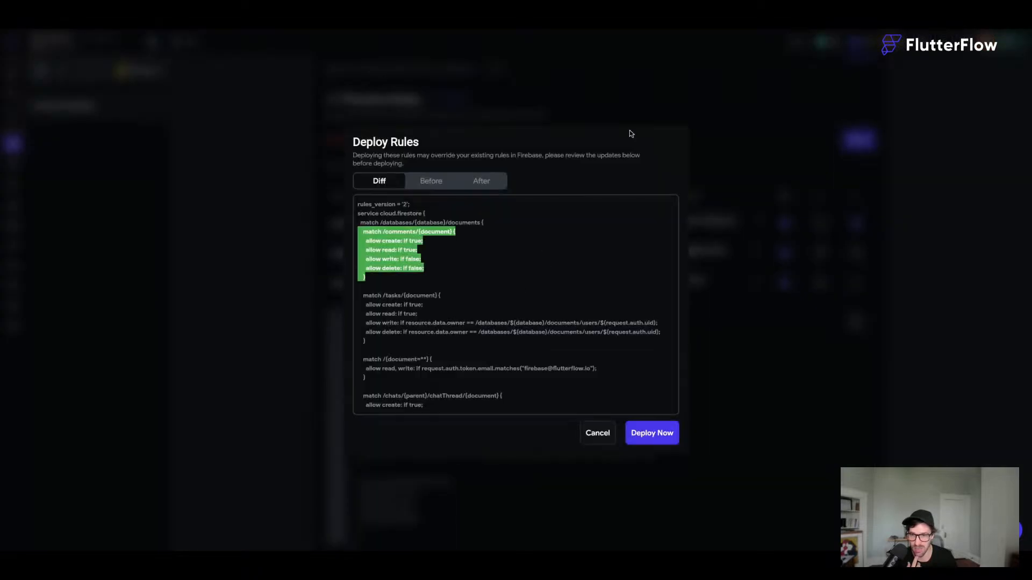
left_click(654, 433)
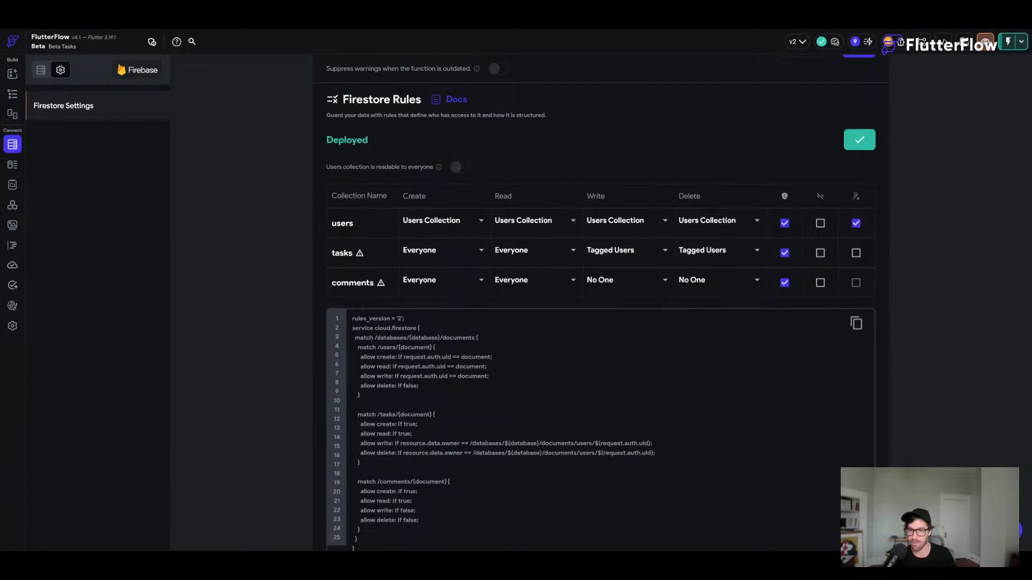
- Return to the Main_Calendar page in the widget tree and save the project
left_click(12, 96)
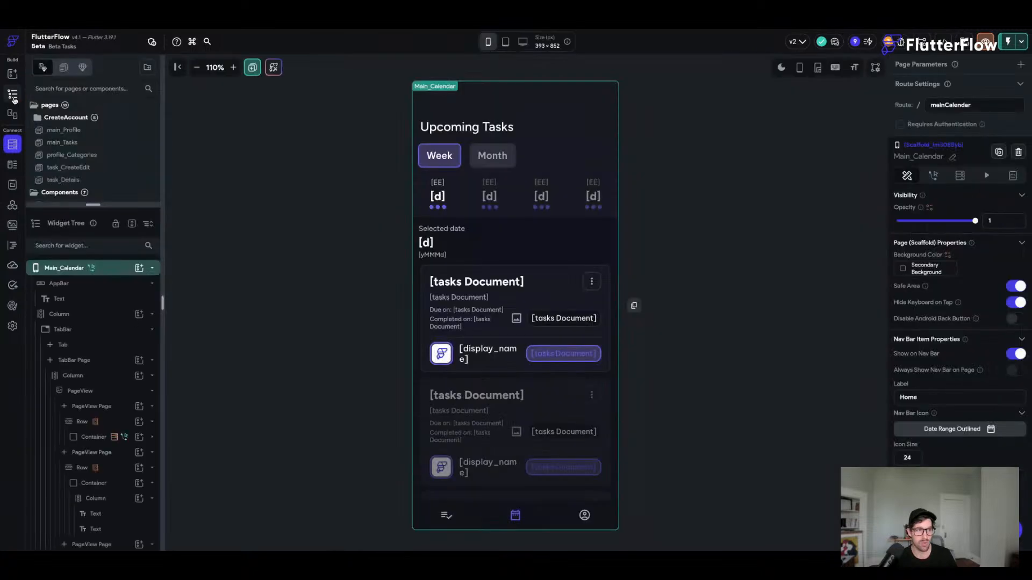
left_click(351, 217)
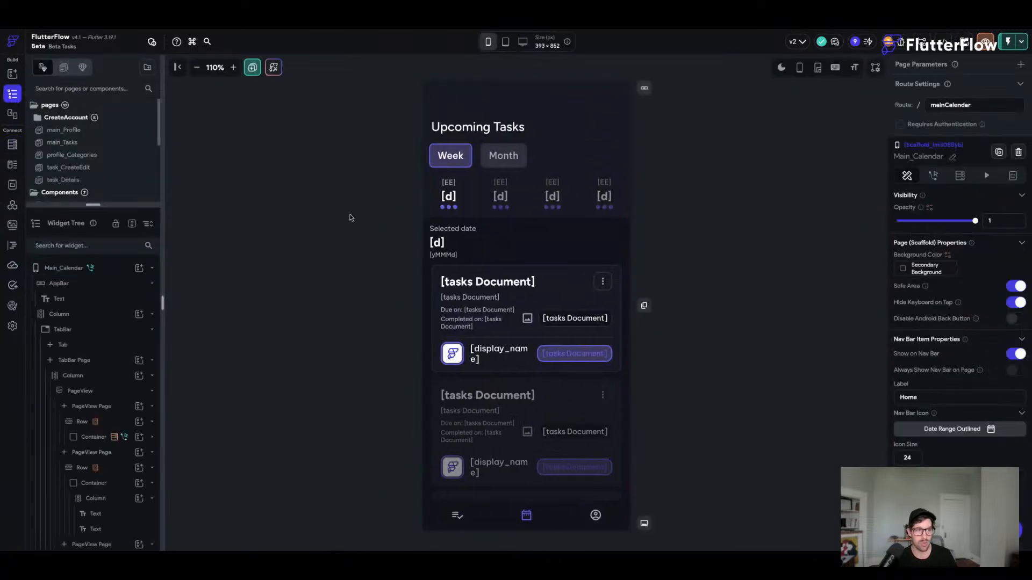
left_click(721, 257)
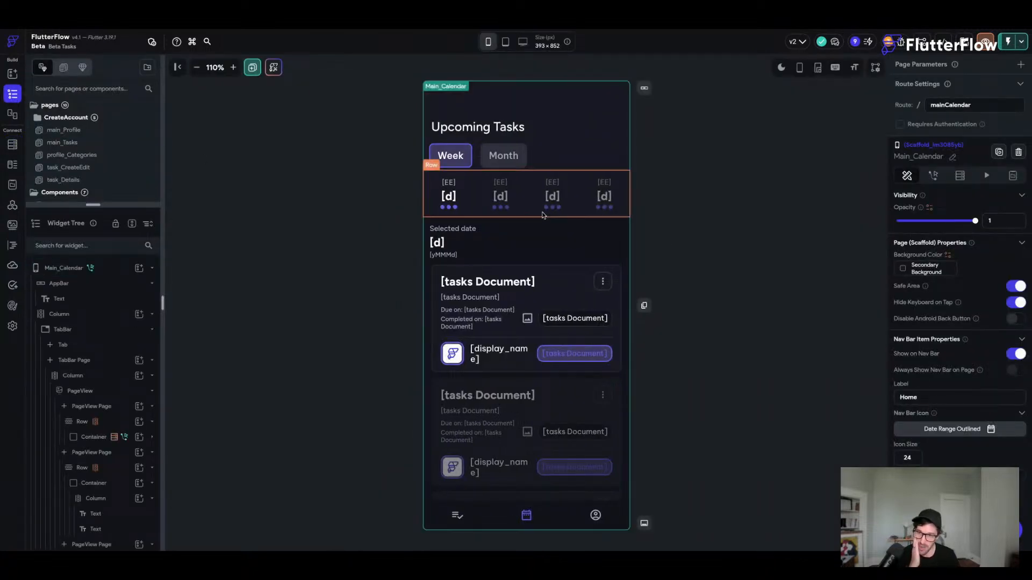
key("ctrl+s")
- Examine the conditional visibility of the event_3 dot under the week's day, including both compared values
left_click(445, 208)
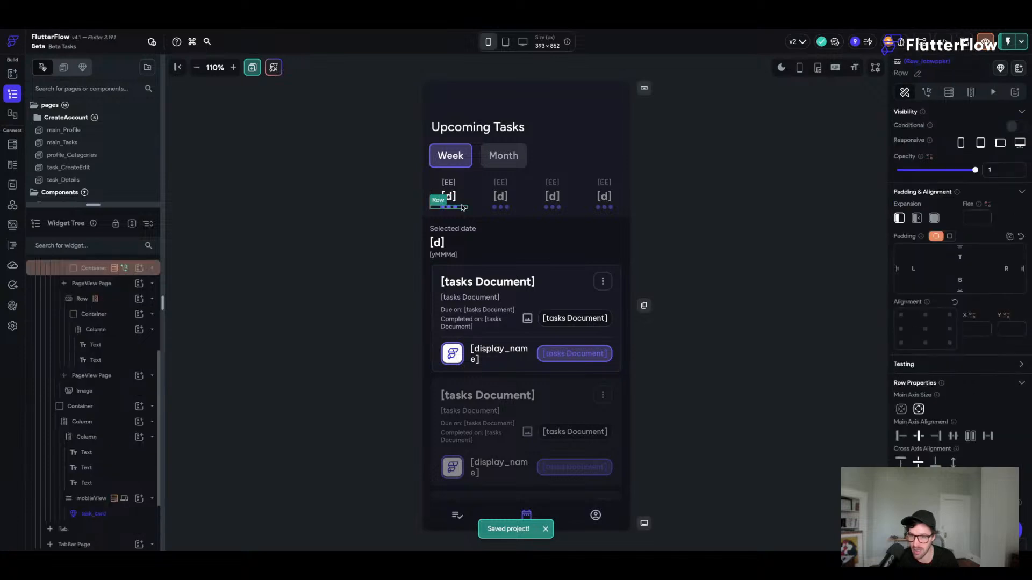
left_click(455, 208)
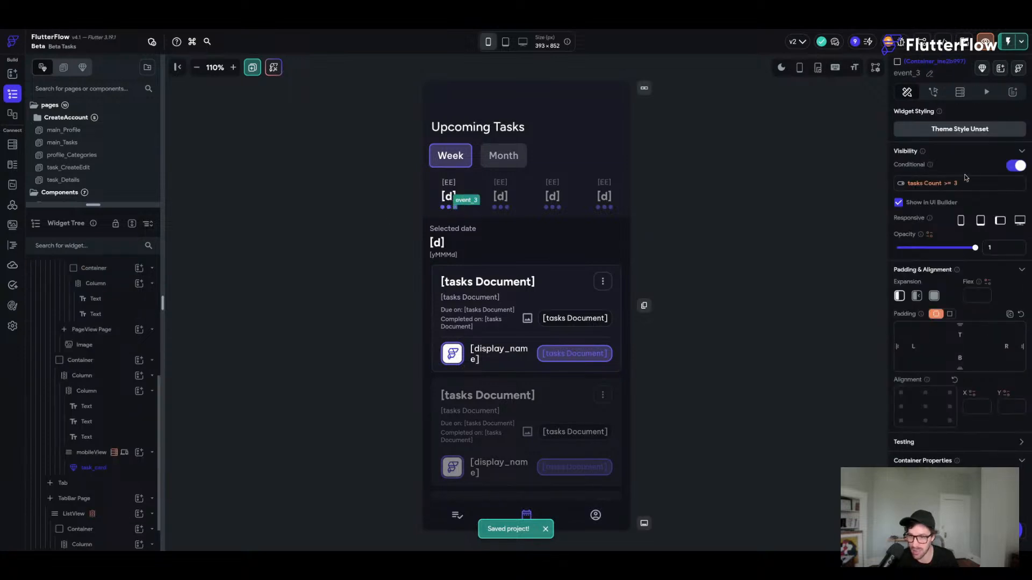
left_click(954, 187)
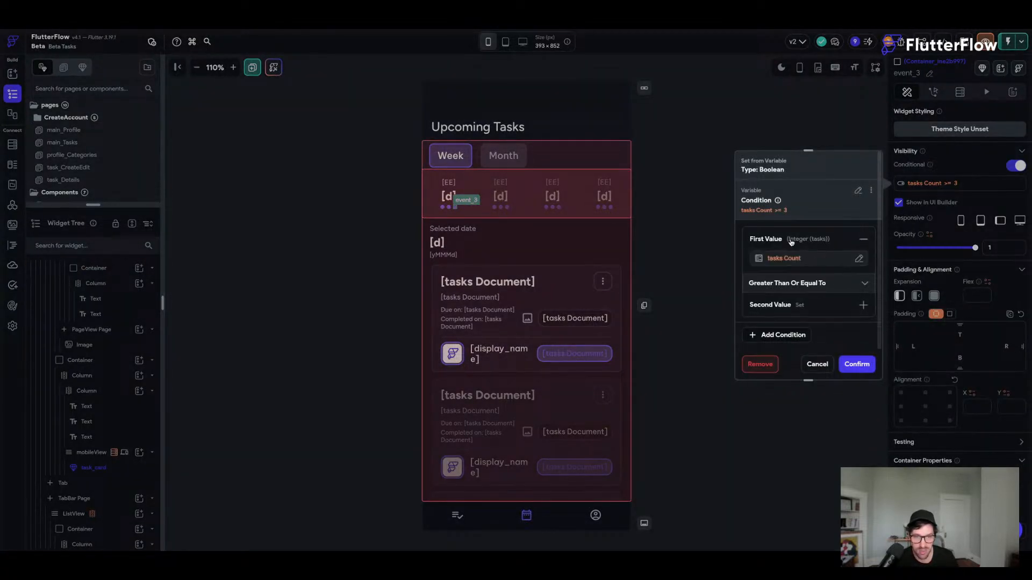
left_click(793, 261)
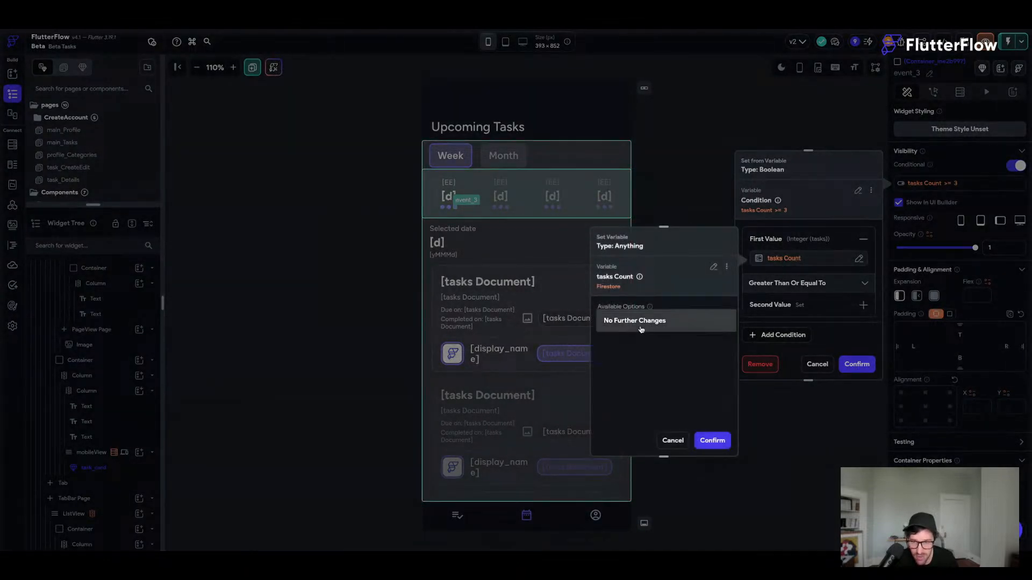
left_click(641, 328)
left_click(667, 322)
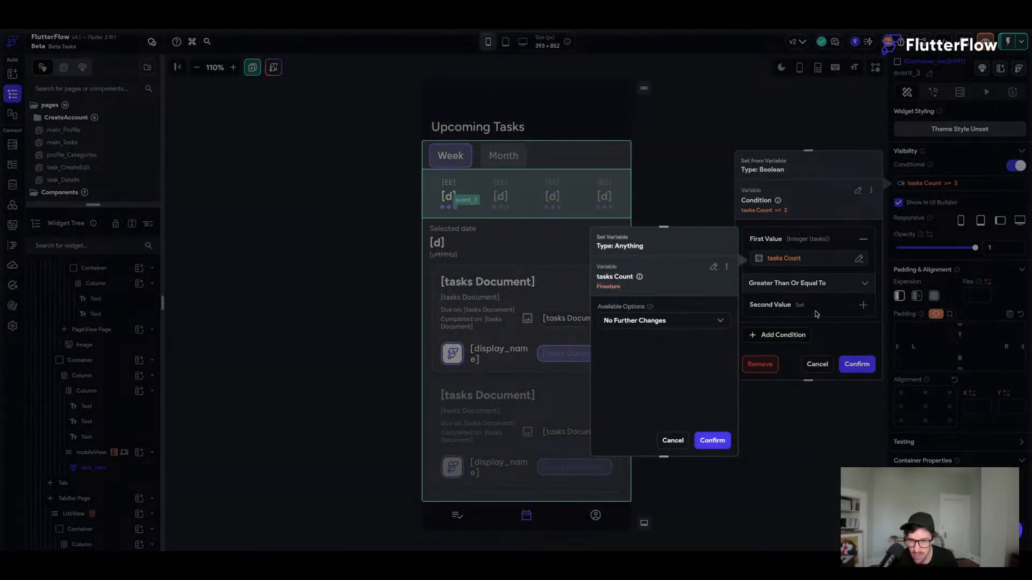
left_click(806, 310)
left_click(805, 305)
scroll(808, 284, "down", 2)
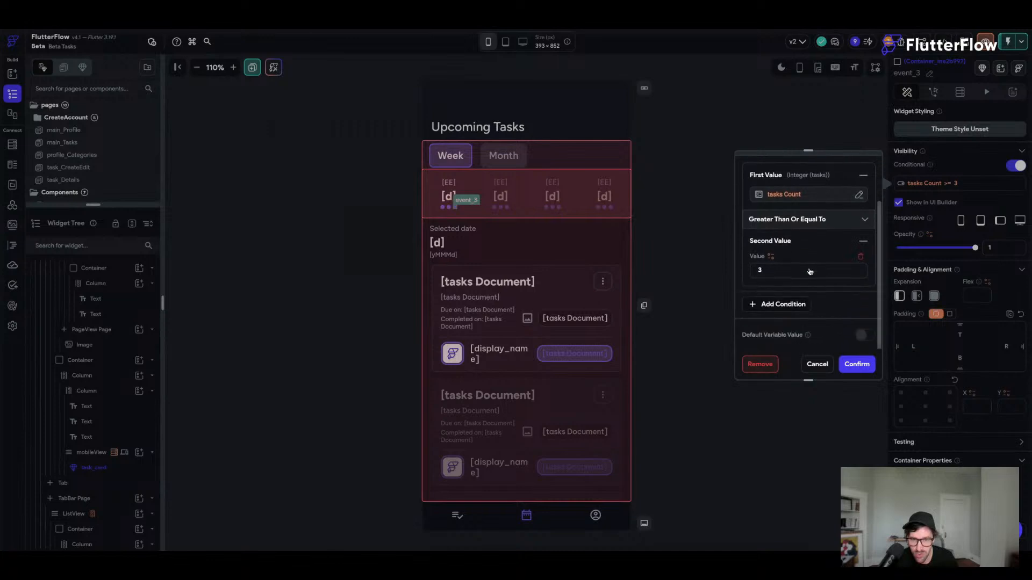
scroll(810, 272, "up", 1)
scroll(809, 250, "down", 1)
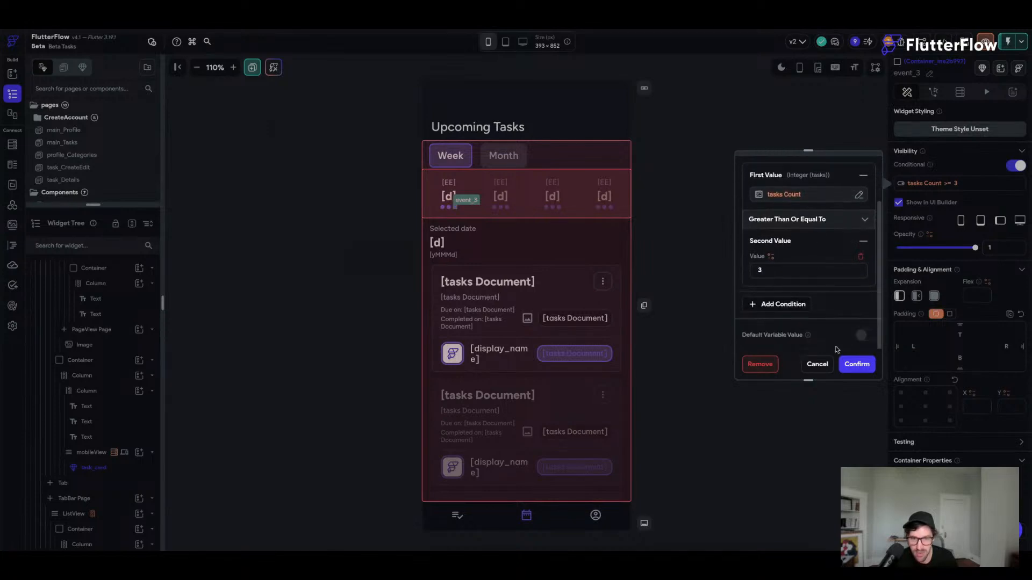
left_click(856, 364)
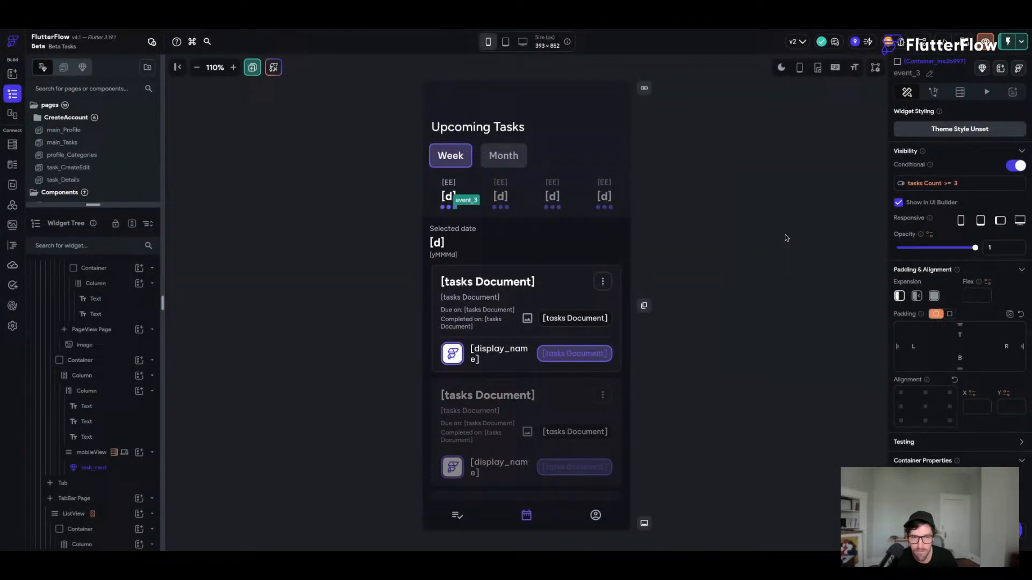
left_click(729, 258)
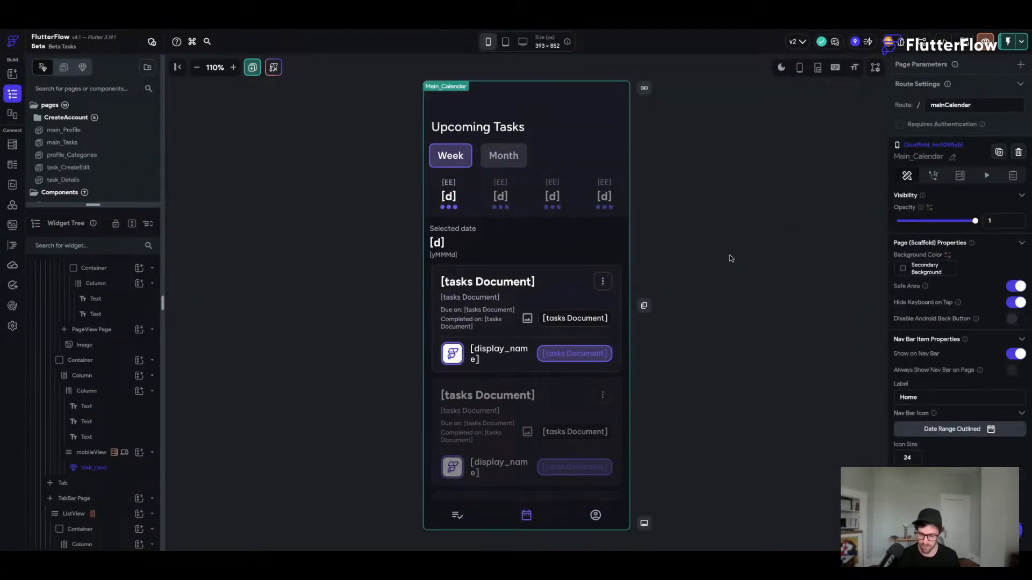
- Inspect the visibility condition of the event_1 dot in the same day container
left_click(462, 211)
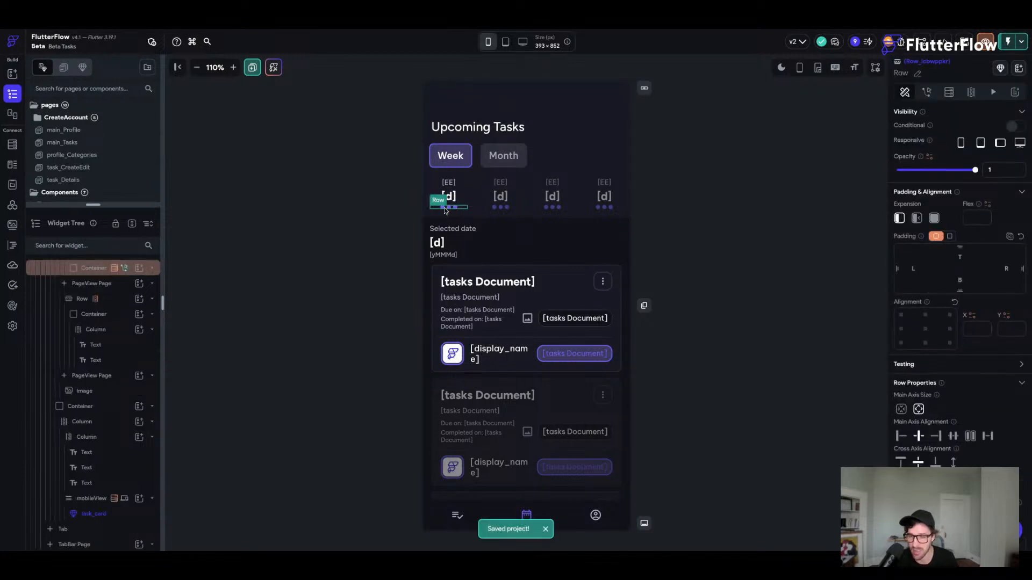
left_click(449, 206)
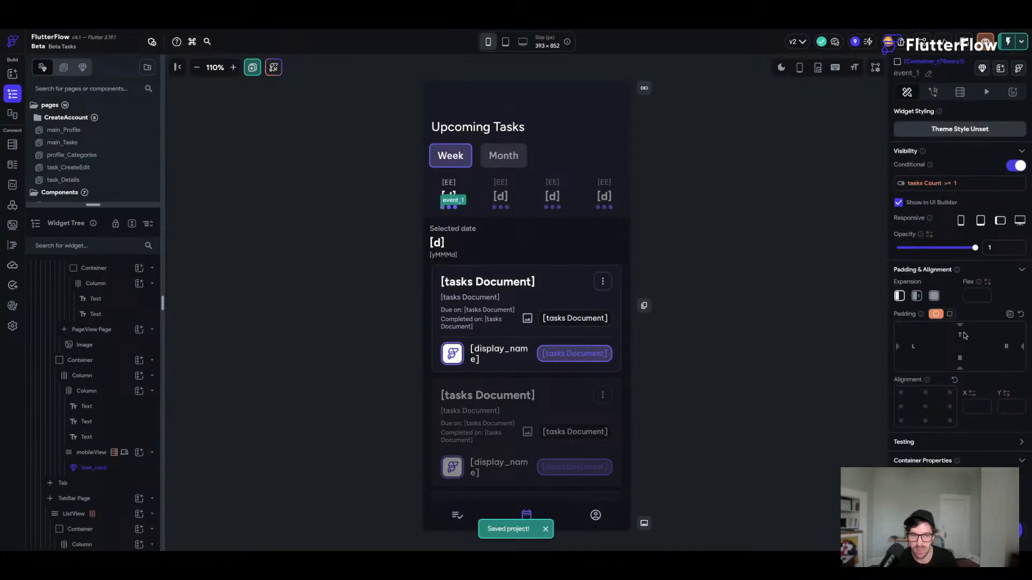
left_click(787, 289)
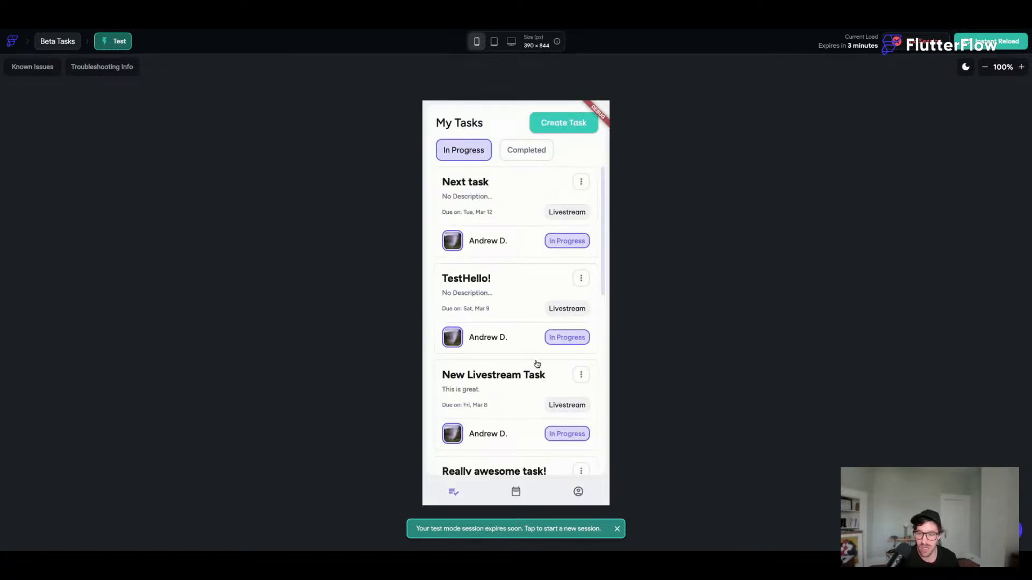
- Open the calendar page in the running test app and look through its task list for the selected date
left_click(517, 492)
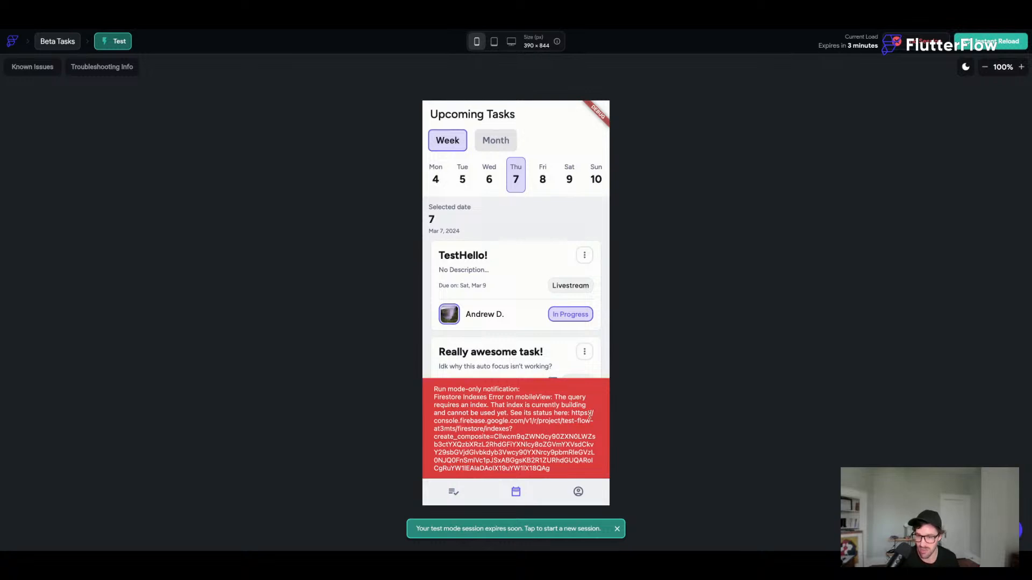
scroll(536, 293, "down", 3)
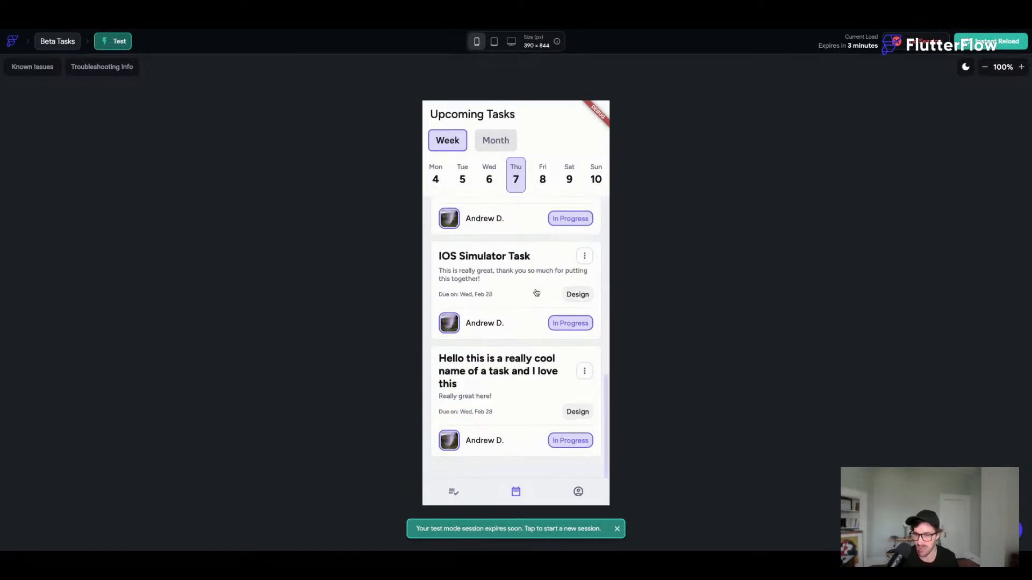
scroll(536, 292, "up", 2)
scroll(498, 279, "down", 1)
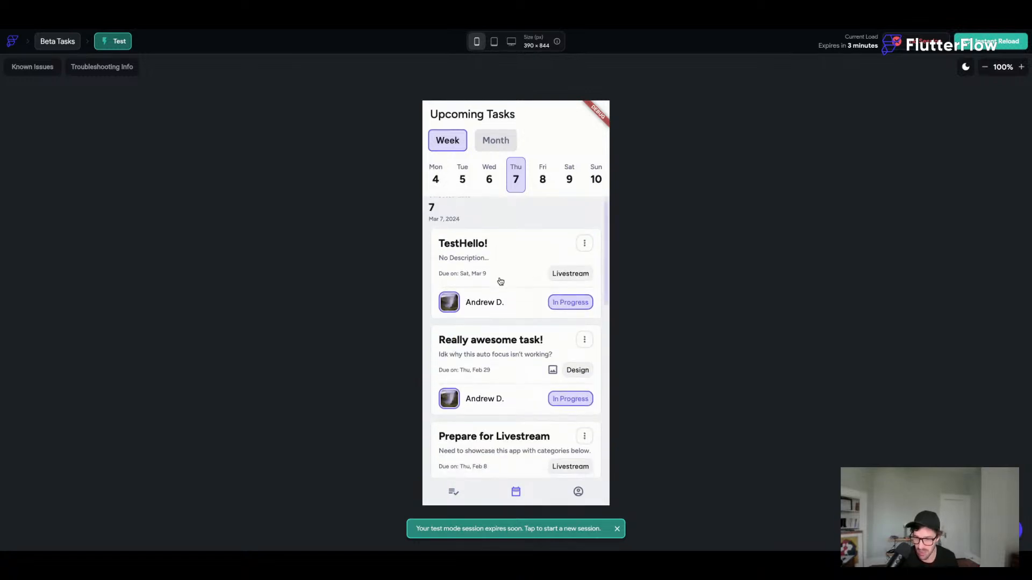
scroll(502, 269, "down", 5)
scroll(503, 269, "up", 6)
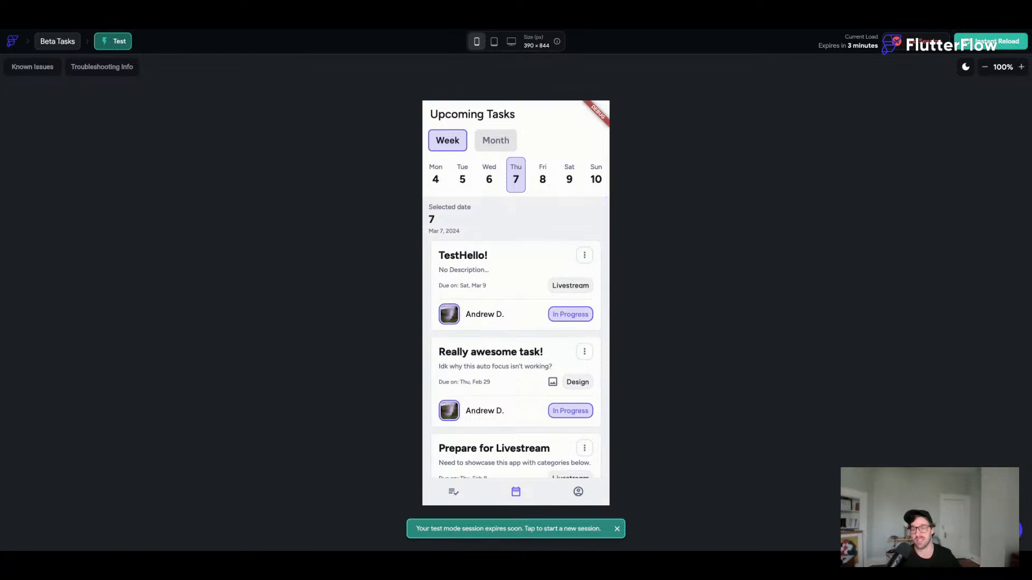
- Select different days of the displayed week in the running app and check the task list for each date
left_click(490, 180)
left_click(540, 179)
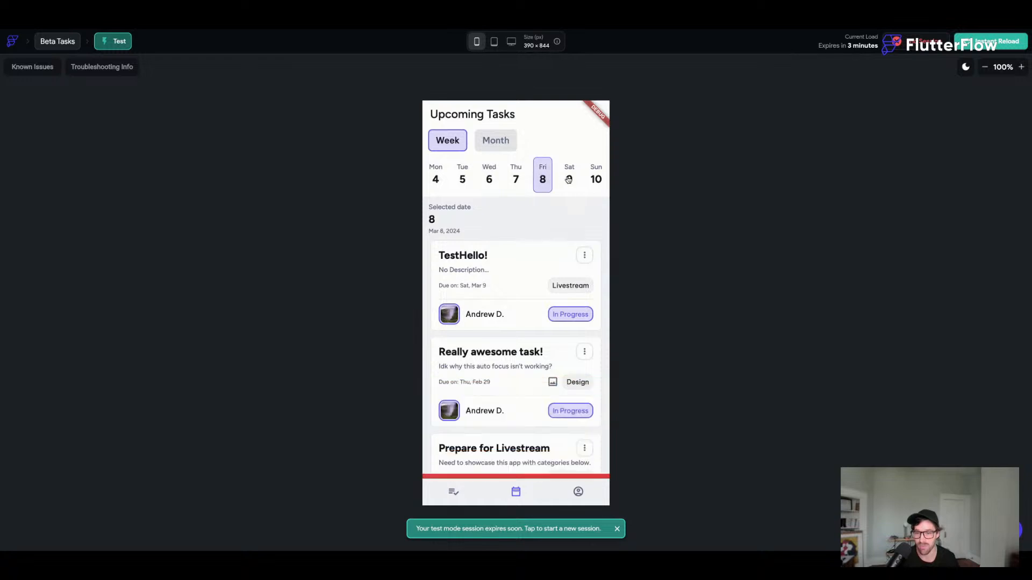
left_click(569, 179)
left_click(489, 179)
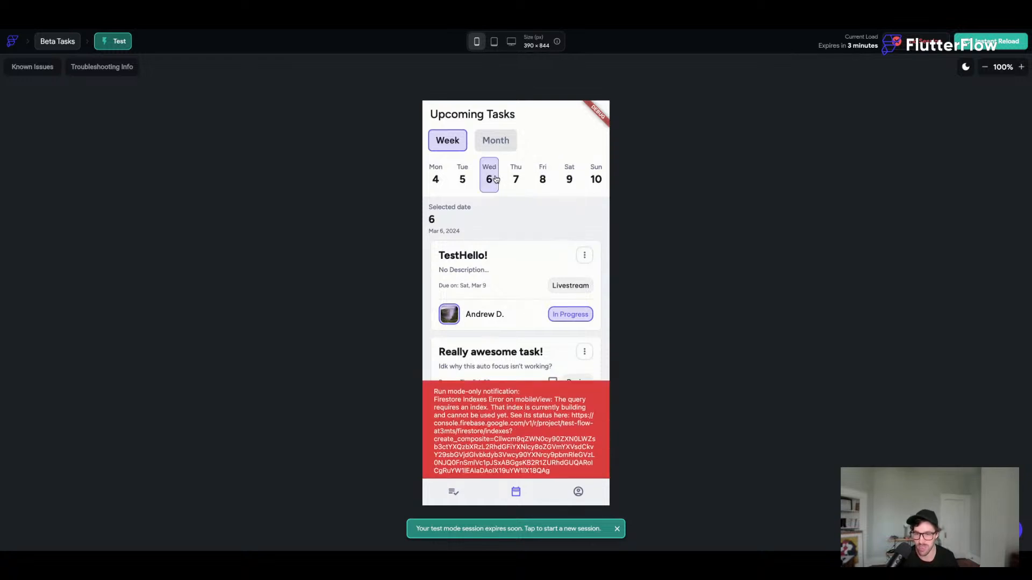
left_click(462, 179)
left_click(437, 179)
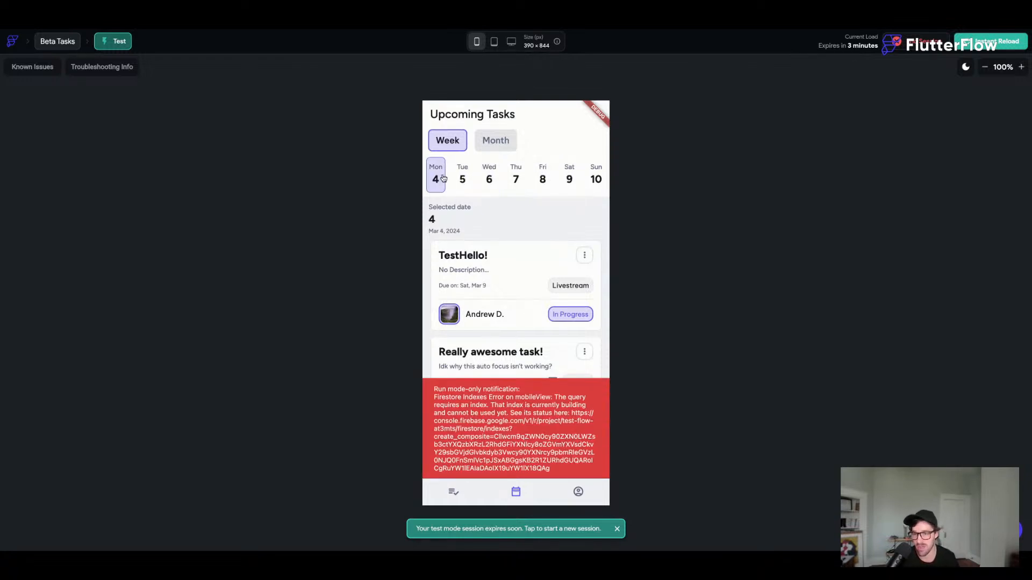
left_click(461, 180)
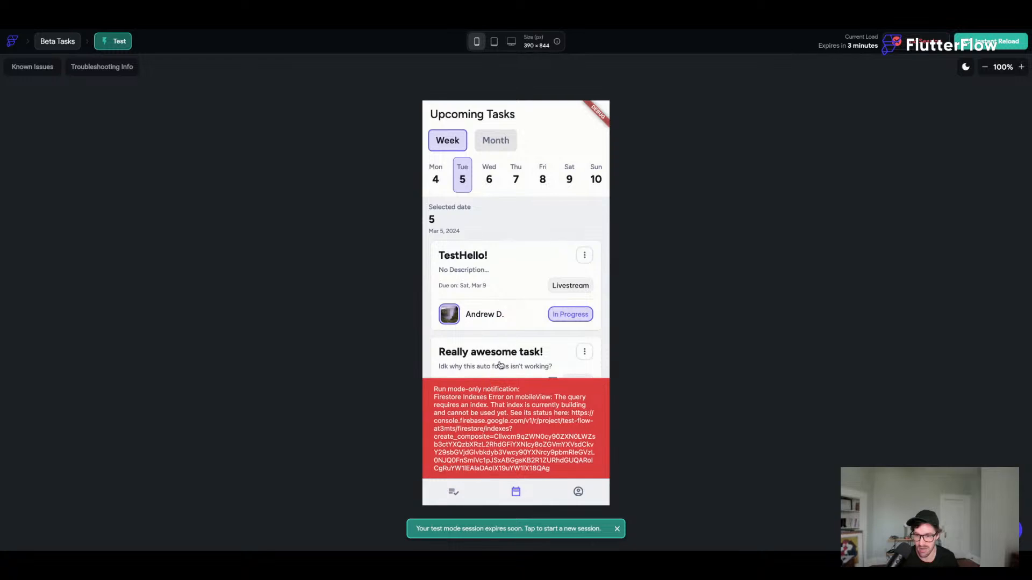
left_click(489, 178)
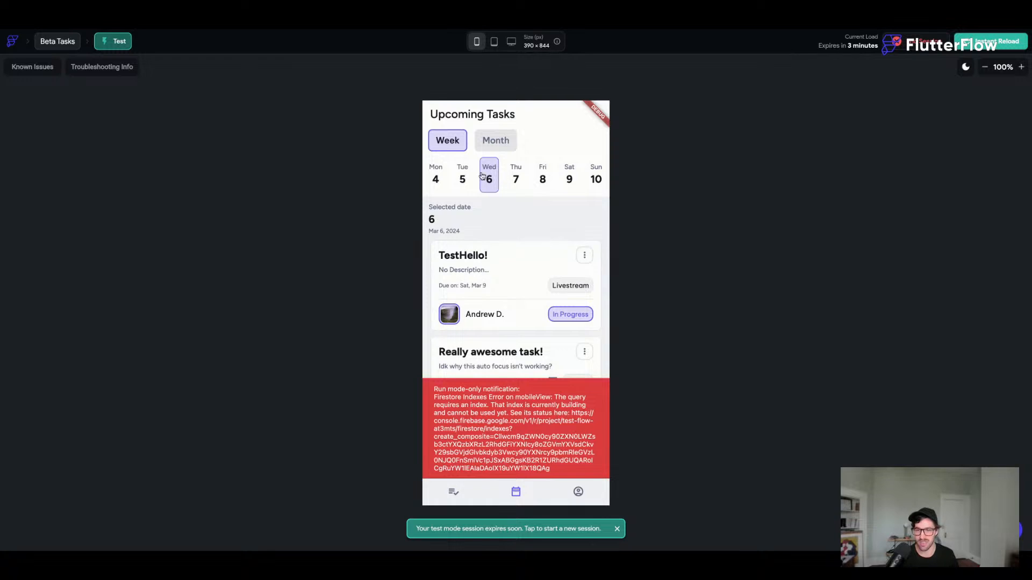
left_click(517, 177)
left_click(542, 182)
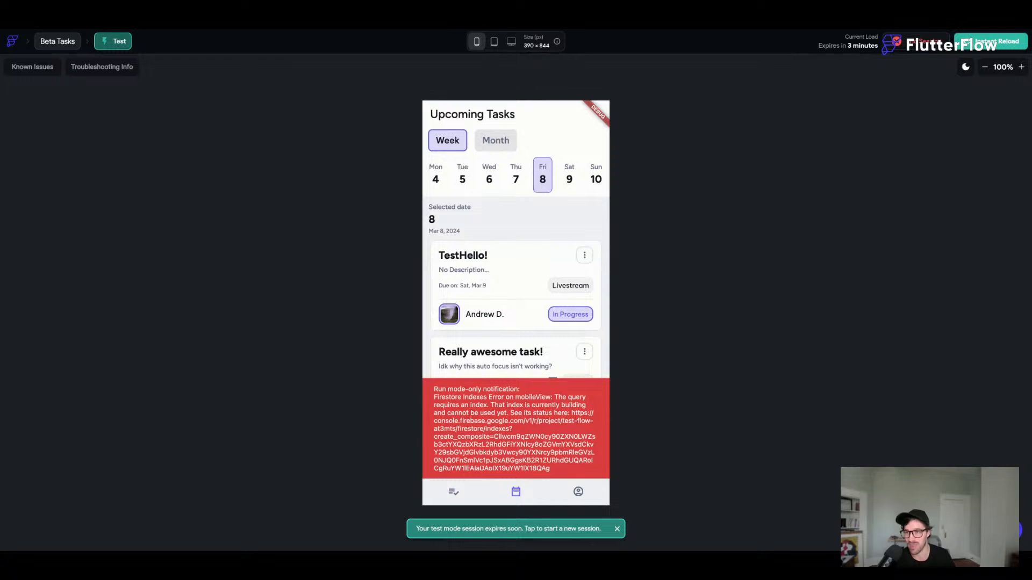
- Return to the FlutterFlow editor and set the week's day container's implicit animation curve to Ease In Out
key("ctrl+shift+Tab")
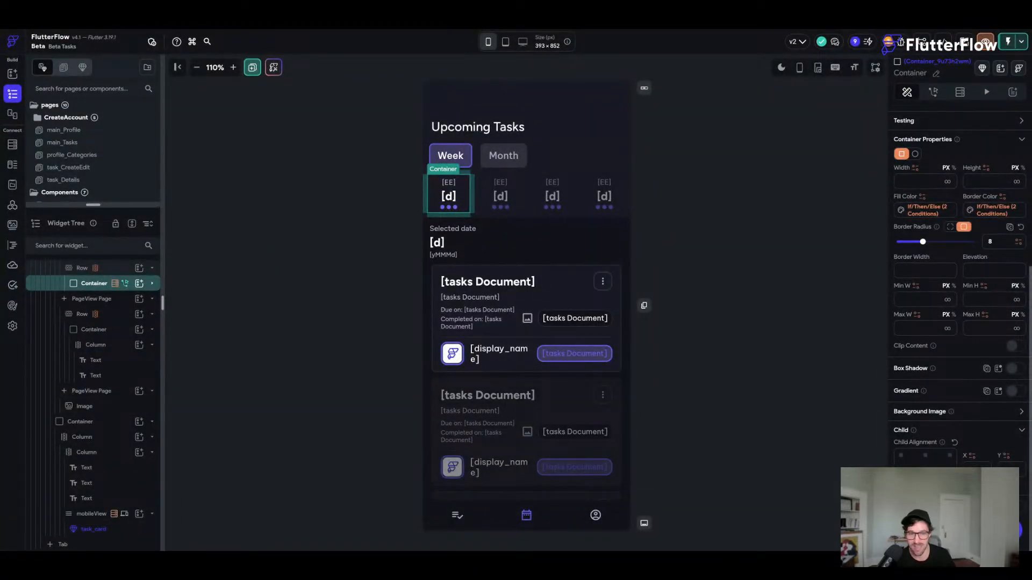
scroll(944, 440, "down", 2)
left_click(954, 467)
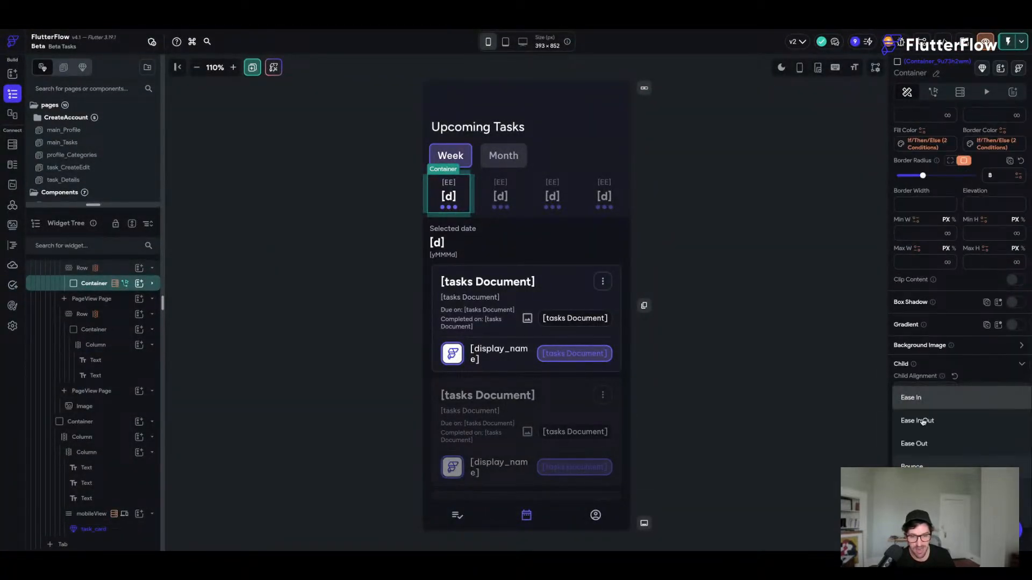
left_click(938, 421)
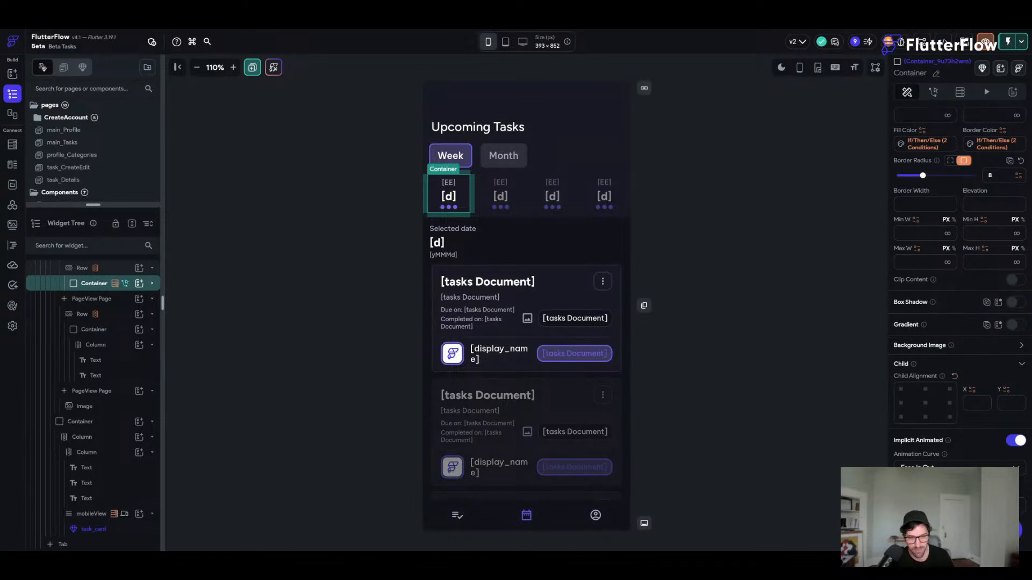
scroll(967, 322, "up", 3)
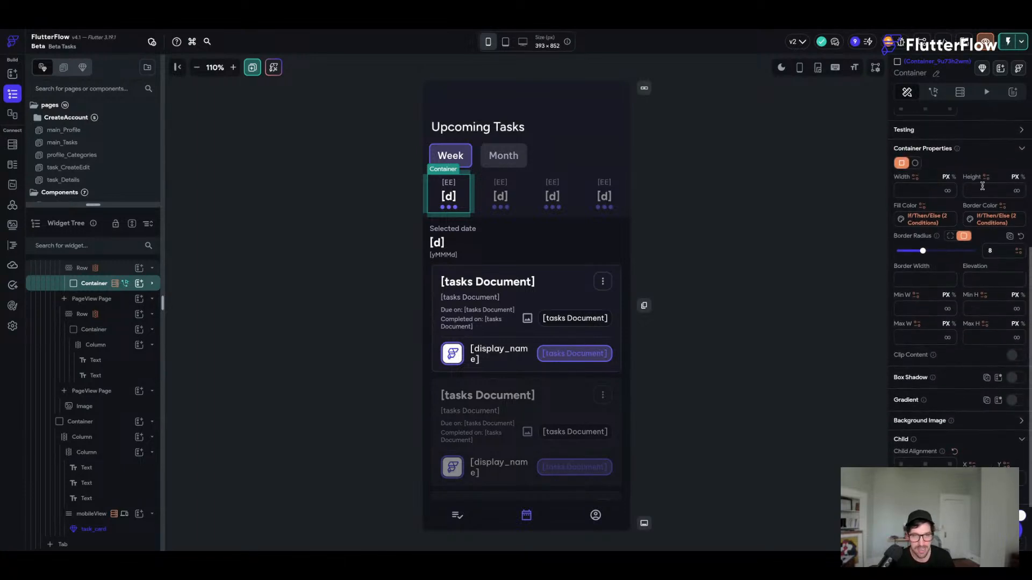
scroll(981, 181, "up", 5)
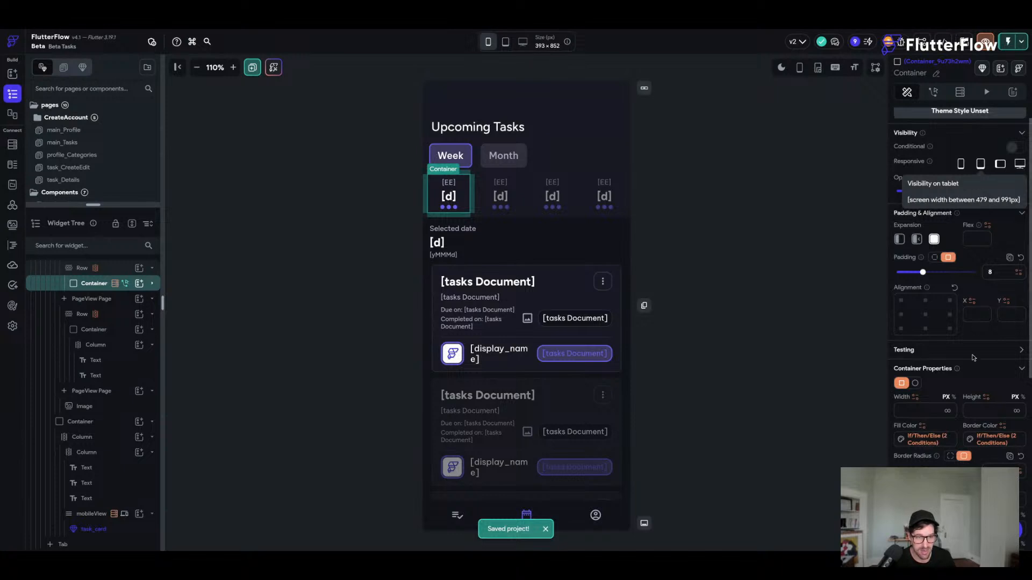
- Review the day container's page-load animations and container properties, and save the project
left_click(986, 92)
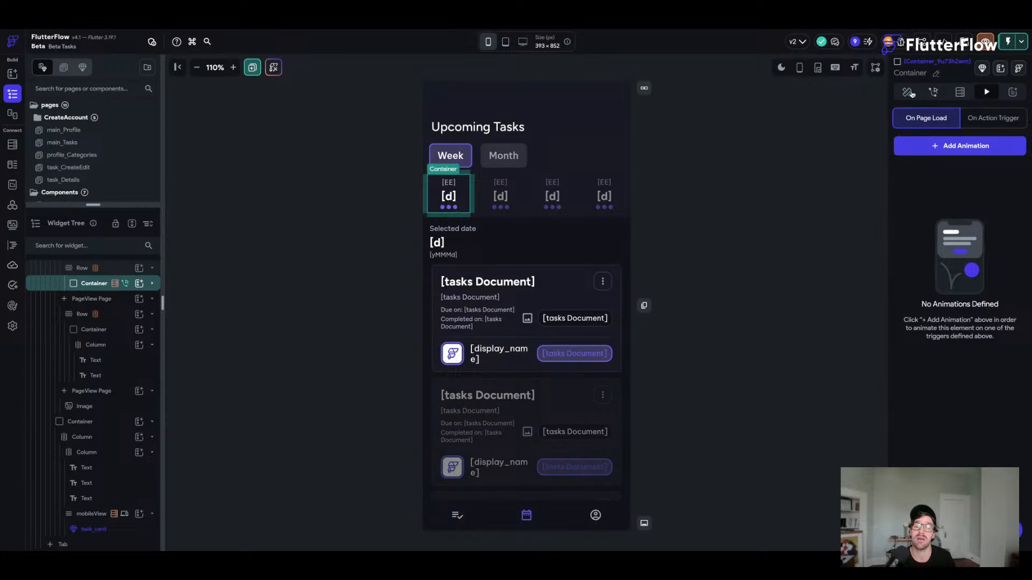
left_click(908, 92)
scroll(1000, 237, "down", 6)
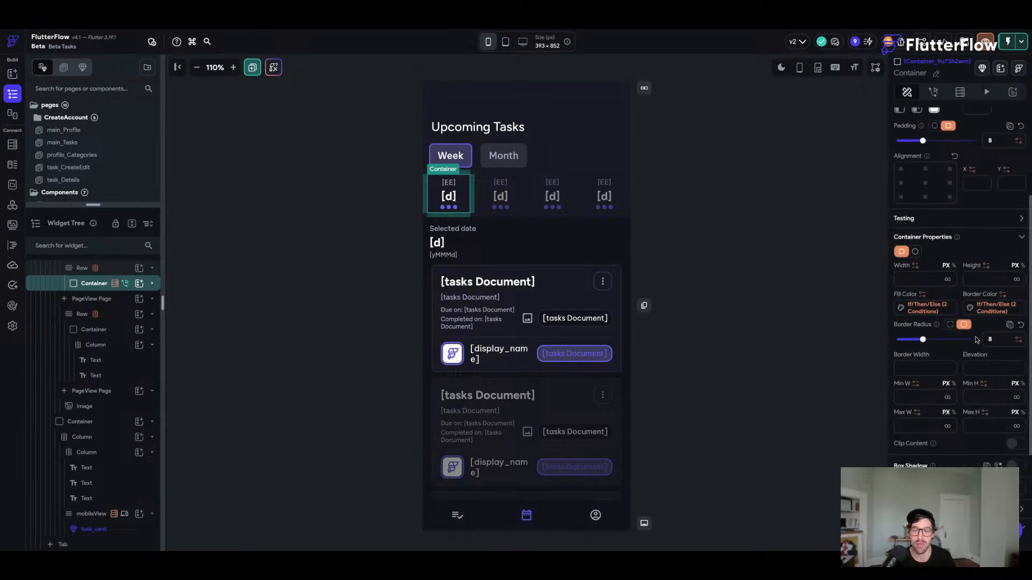
scroll(984, 158, "up", 1)
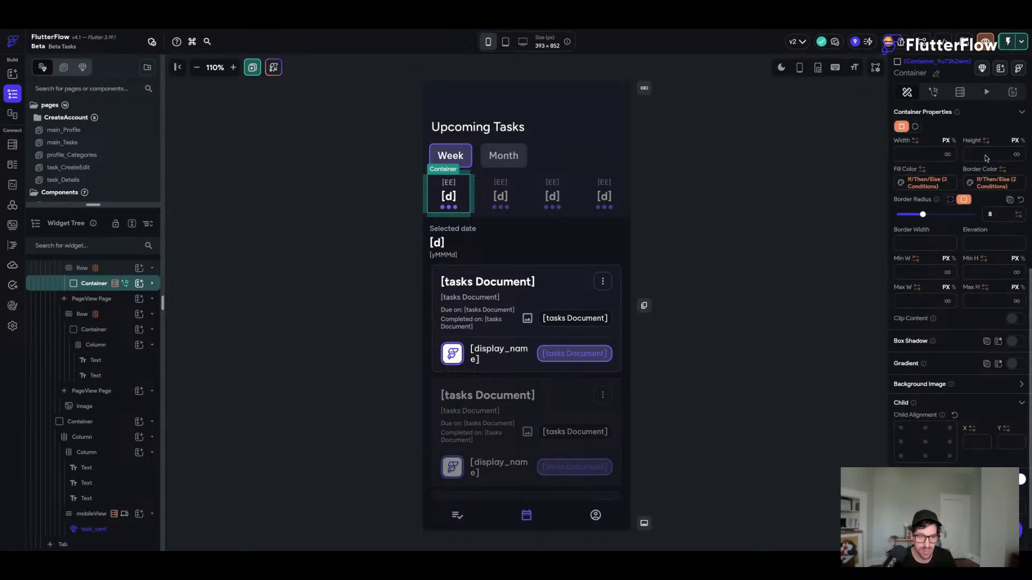
scroll(984, 158, "down", 1)
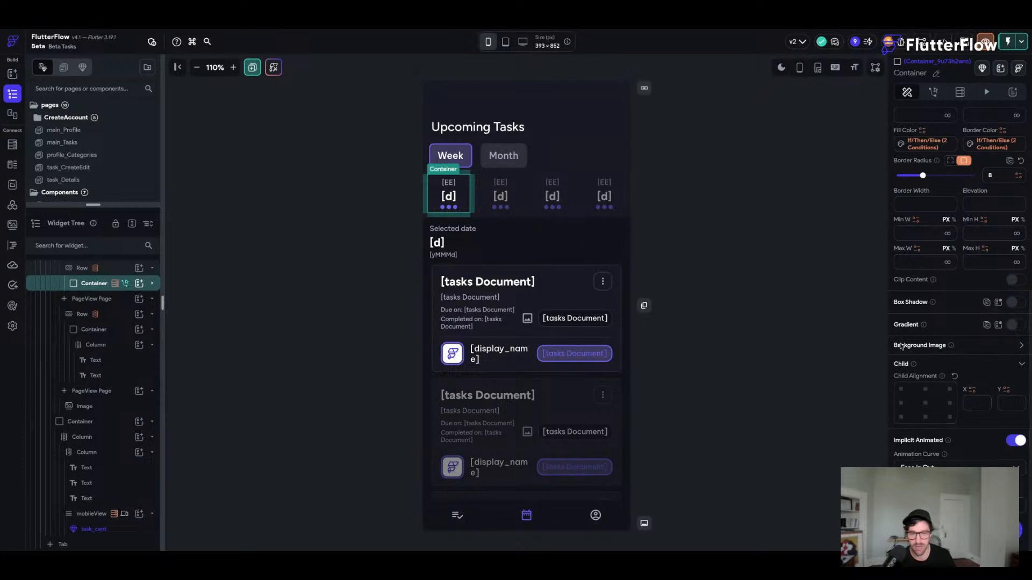
key("ctrl+s")
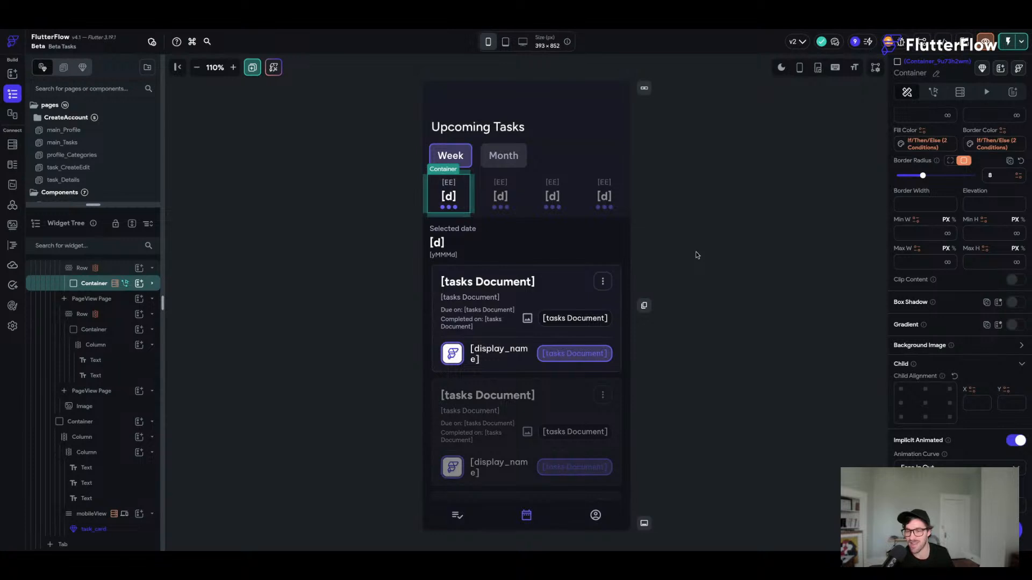
- Remove the name ordering from the mobileView list's tasks query and confirm the query
left_click(715, 269)
scroll(564, 273, "down", 1)
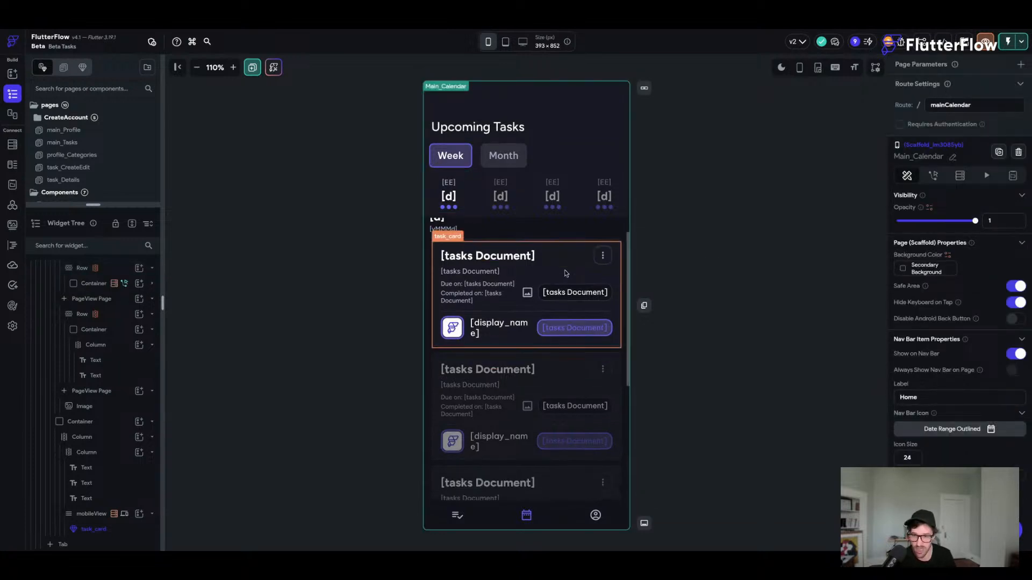
scroll(559, 272, "down", 3)
scroll(581, 382, "up", 4)
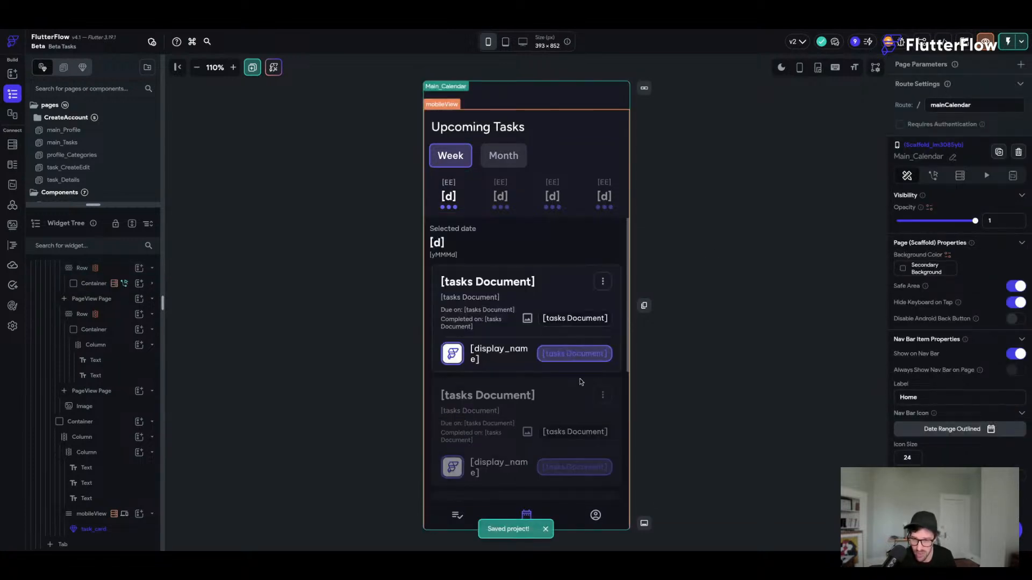
left_click(580, 382)
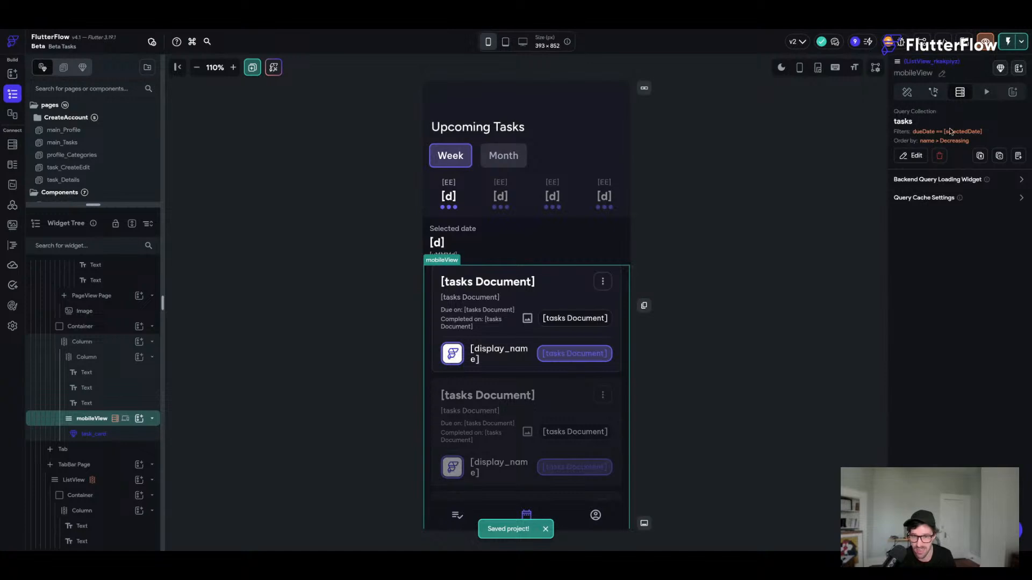
left_click(911, 155)
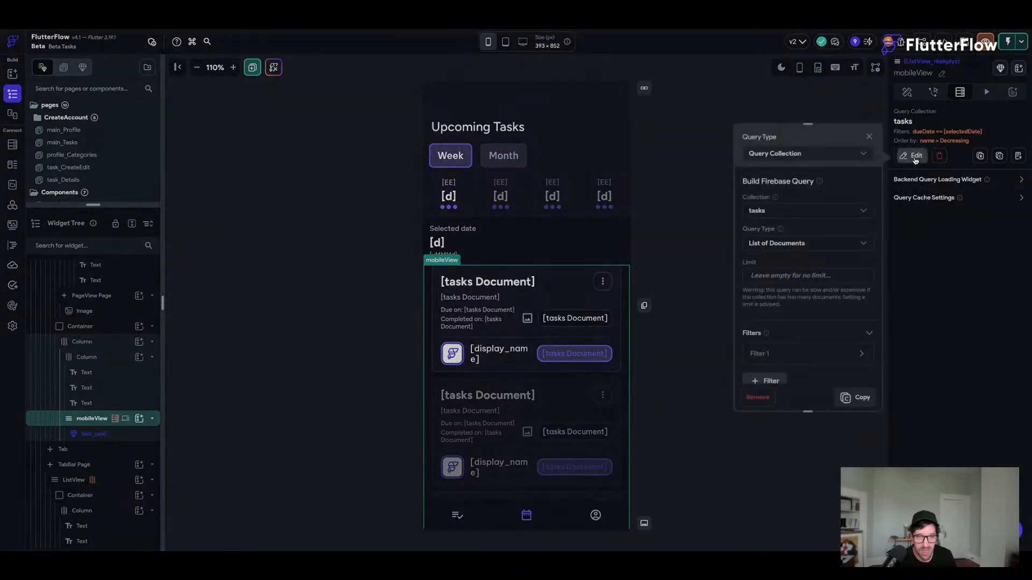
scroll(813, 237, "down", 4)
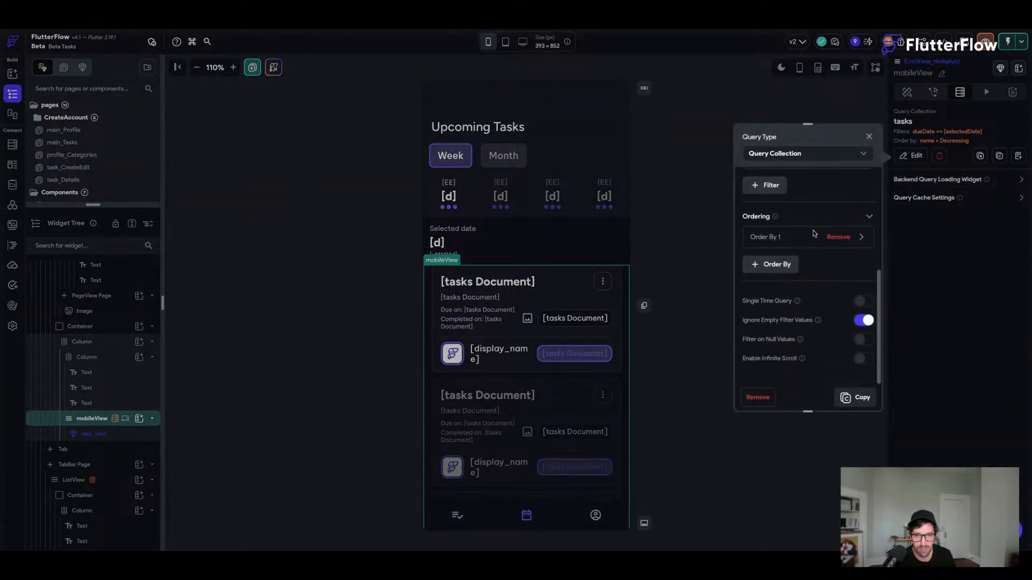
left_click(786, 241)
left_click(784, 238)
left_click(838, 237)
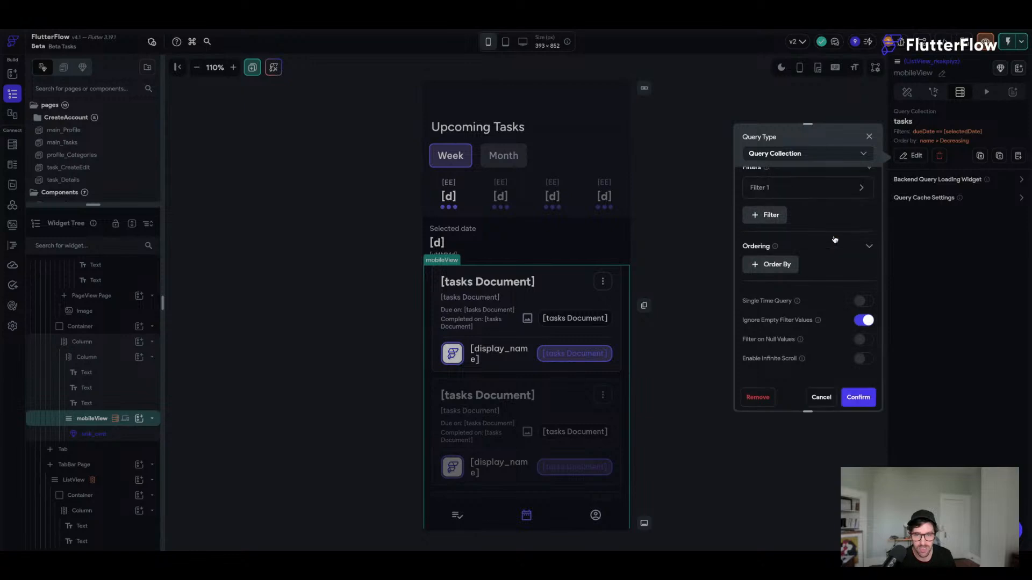
left_click(858, 398)
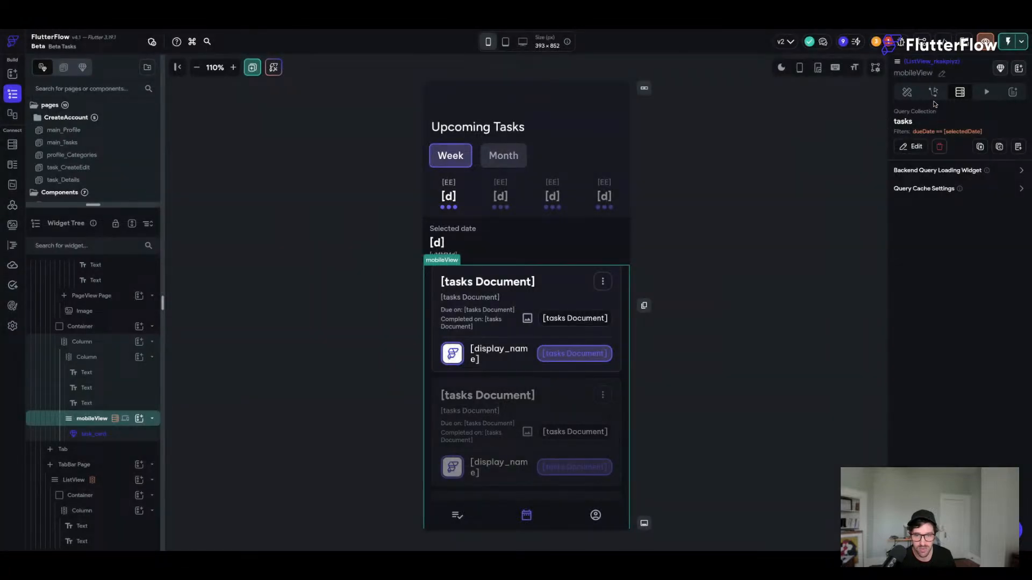
- Inspect the Firestore Setup error and its deployment settings, and return to the Main_Calendar widget tree
left_click(887, 42)
left_click(806, 114)
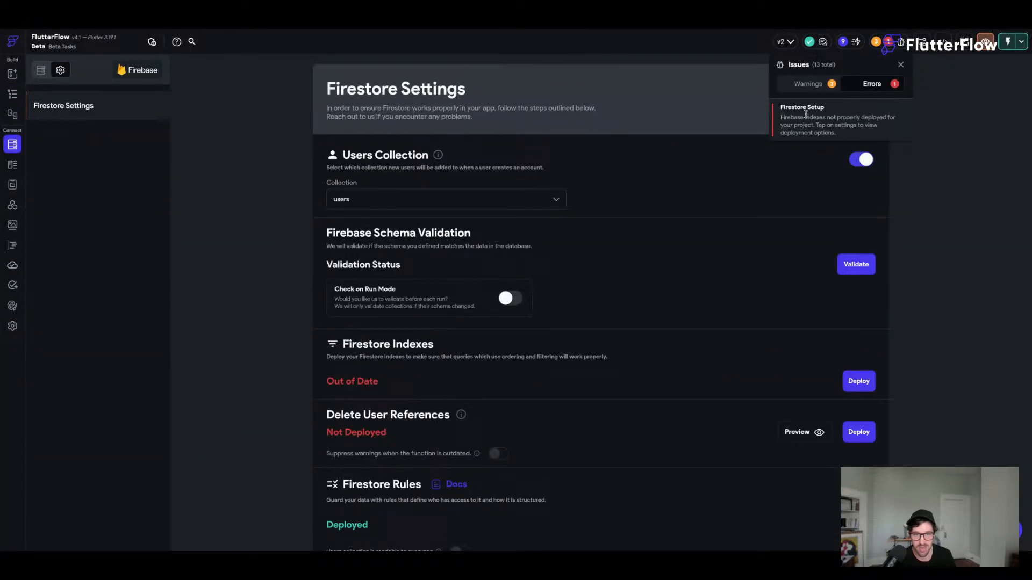
left_click(652, 314)
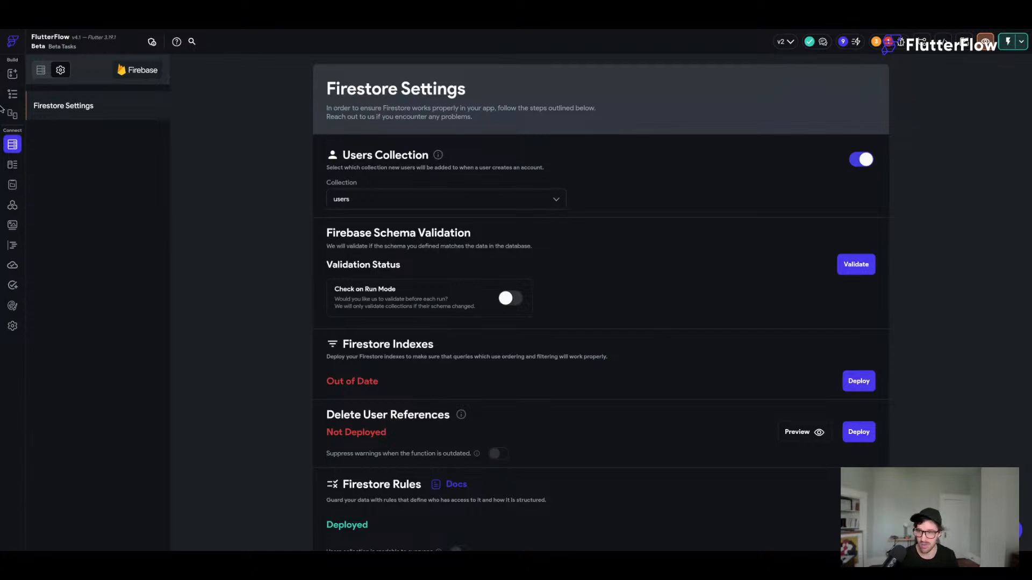
left_click(13, 94)
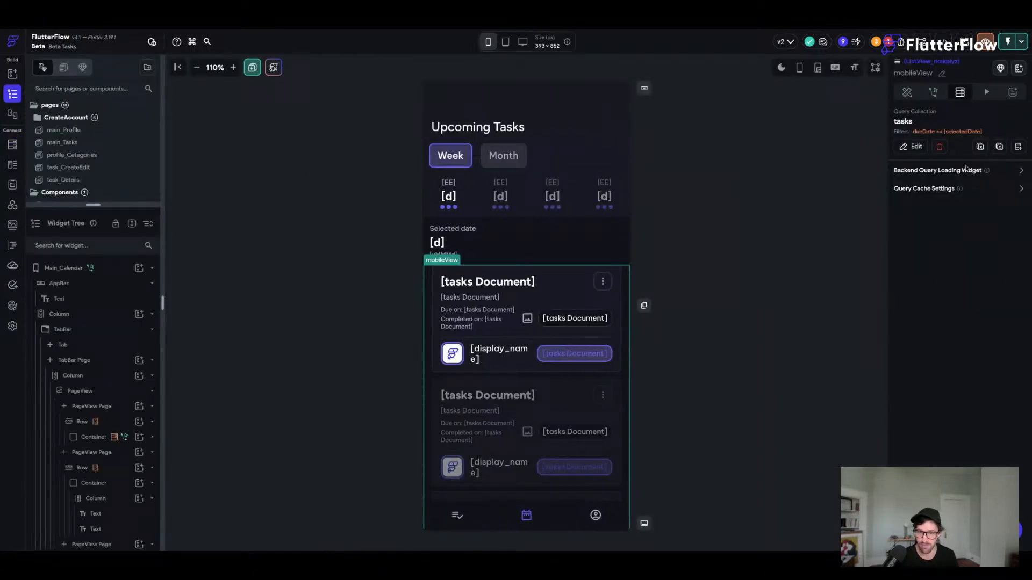
- Add an ordering by name, Decreasing, to the mobileView list's tasks query and save the project
left_click(912, 146)
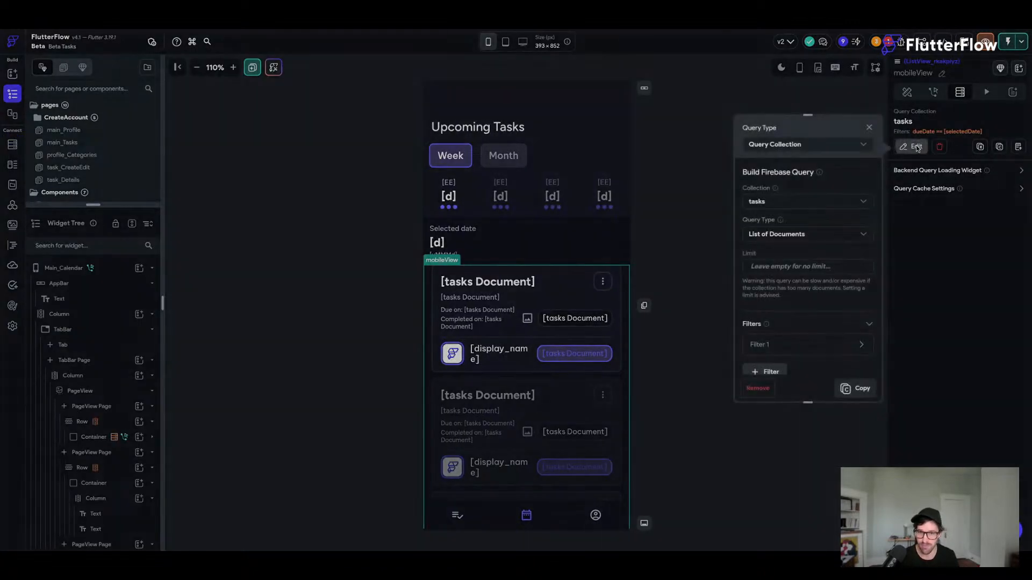
left_click(771, 345)
scroll(772, 341, "down", 3)
left_click(779, 268)
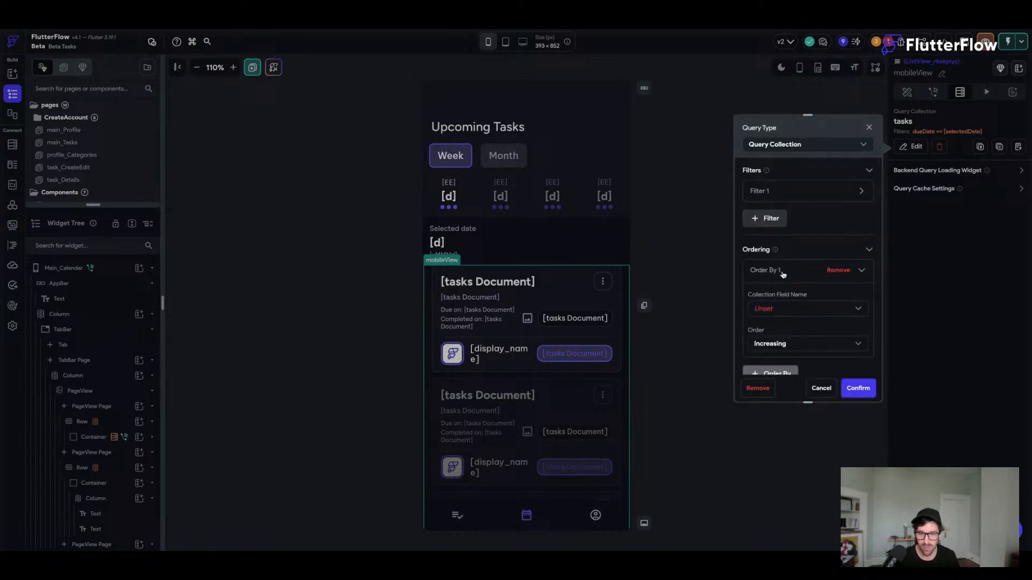
left_click(779, 316)
left_click(775, 352)
left_click(776, 346)
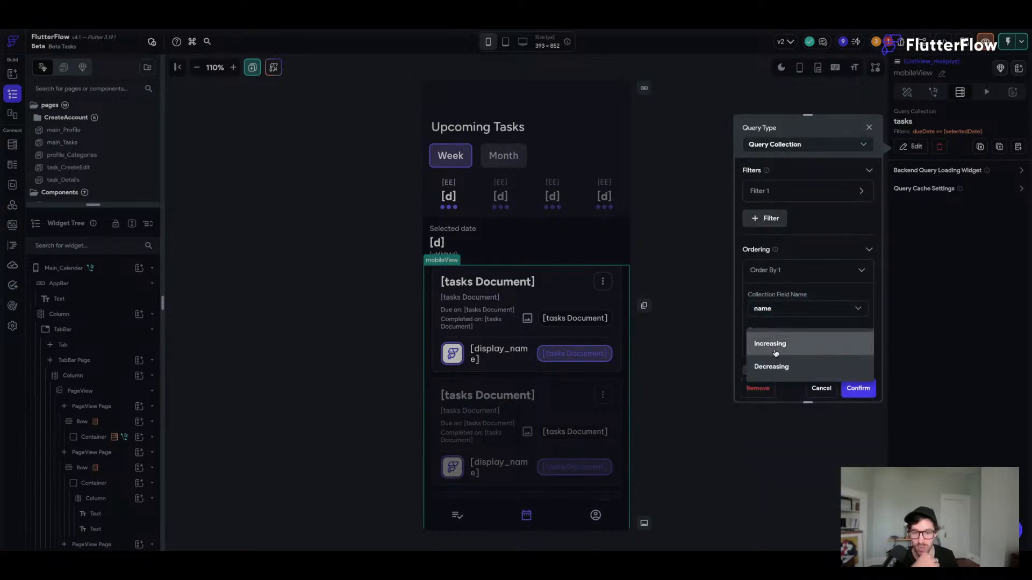
left_click(771, 364)
left_click(858, 388)
left_click(761, 286)
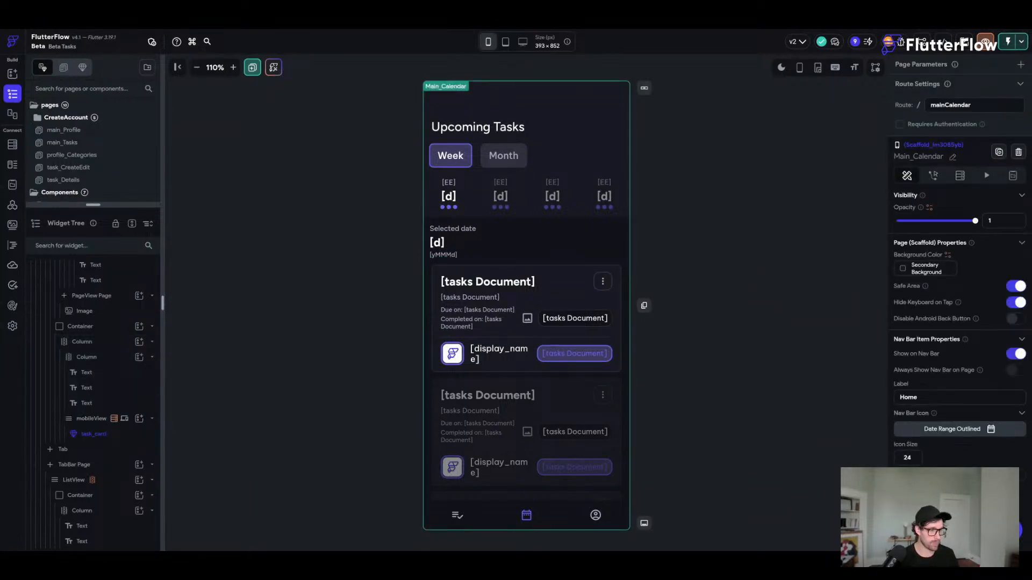
key("ctrl+s")
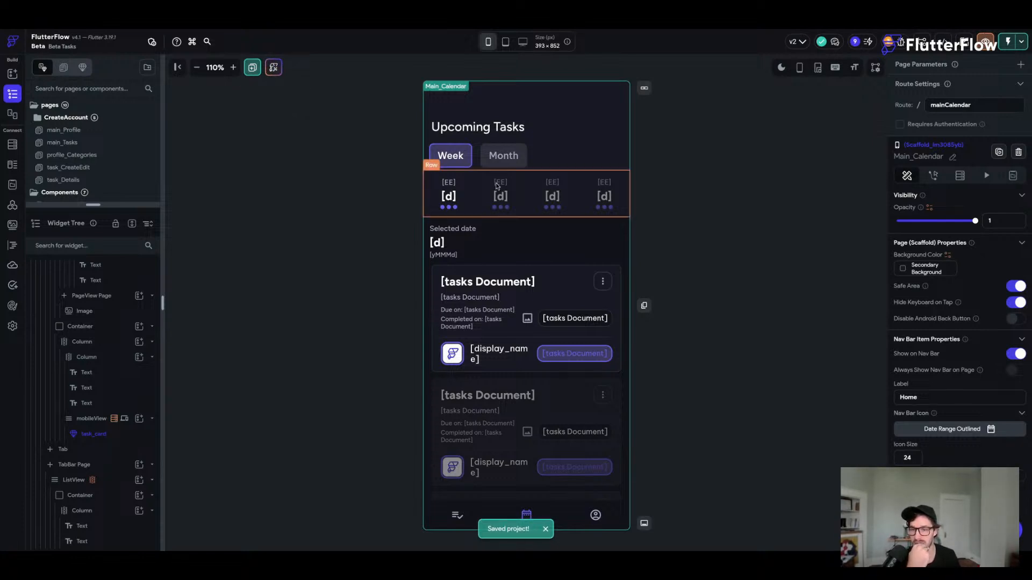
- Compare the Month and Week tab layouts of the calendar page on the canvas
left_click(504, 155)
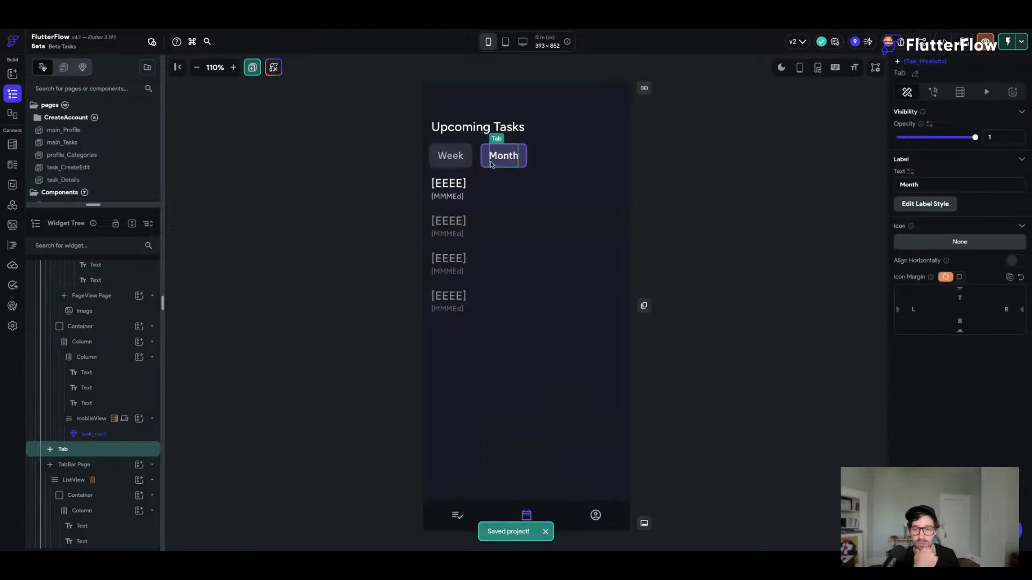
left_click(442, 207)
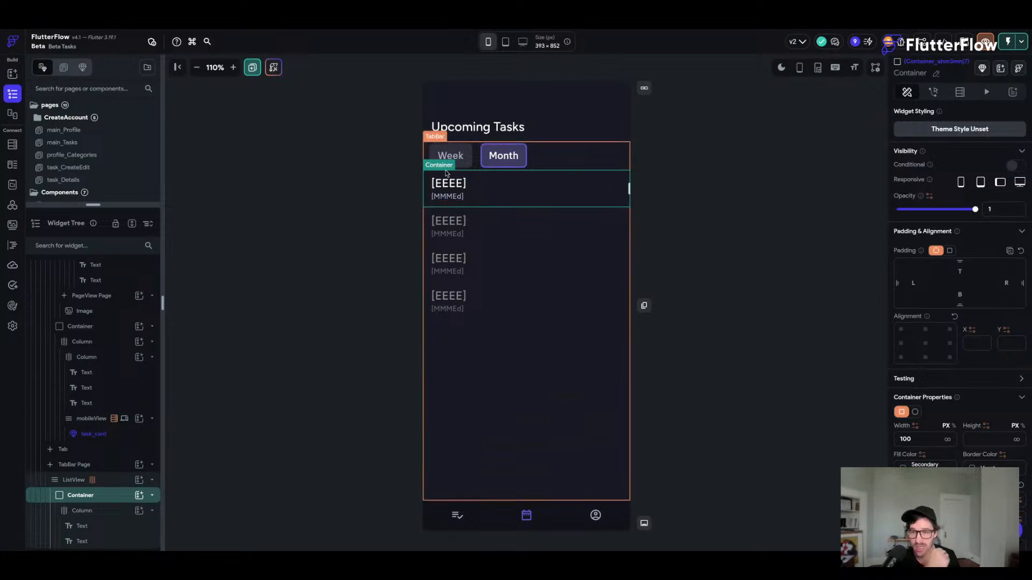
left_click(451, 157)
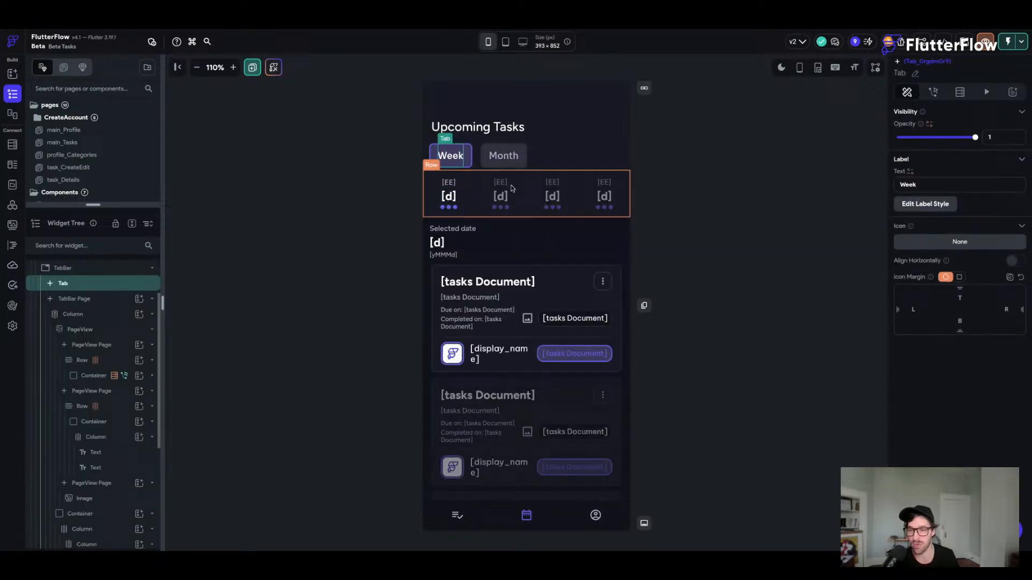
left_click(520, 158)
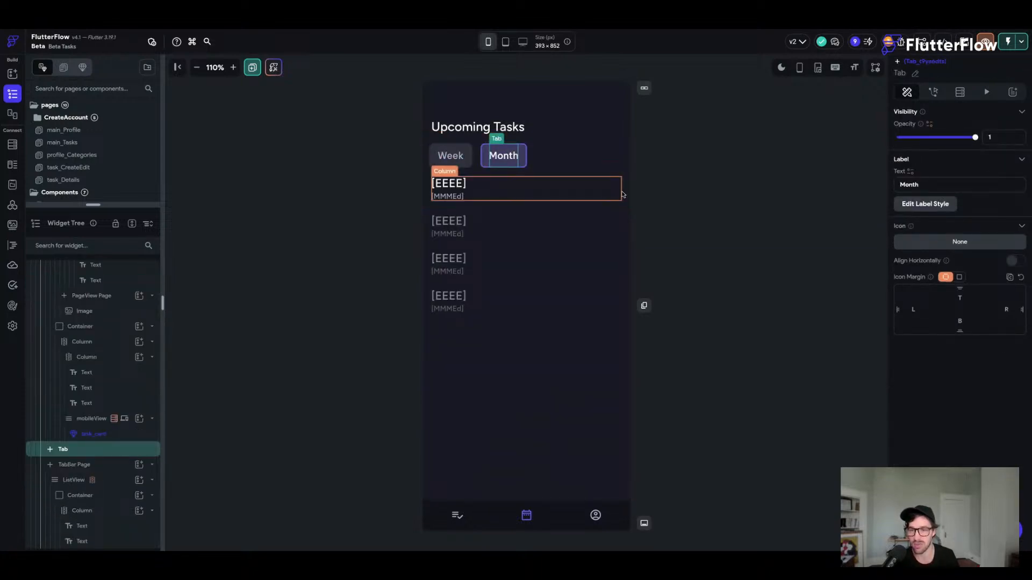
- Wrap the date column of the Month tab's list item in a Row
left_click(628, 193)
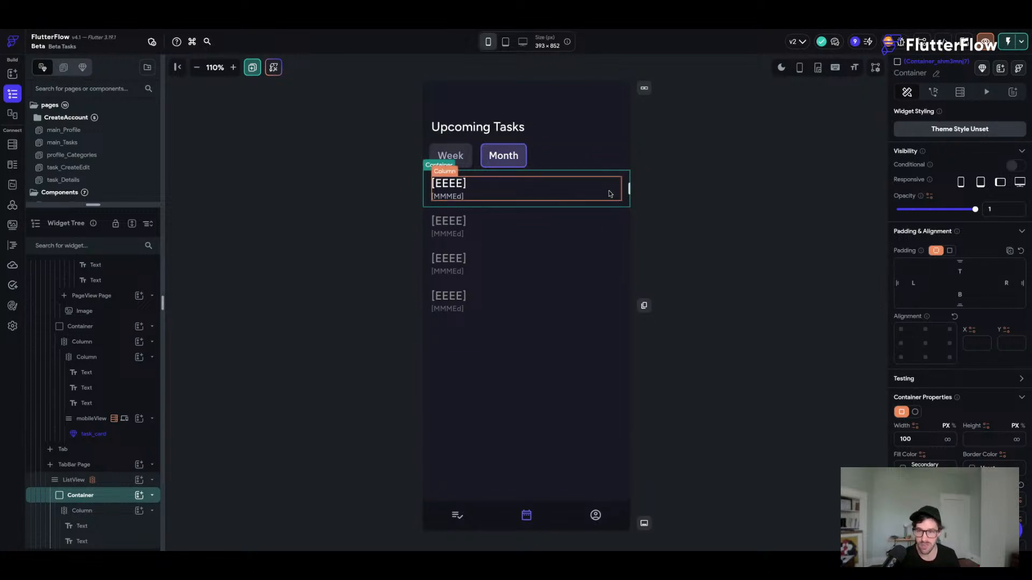
key("super+f")
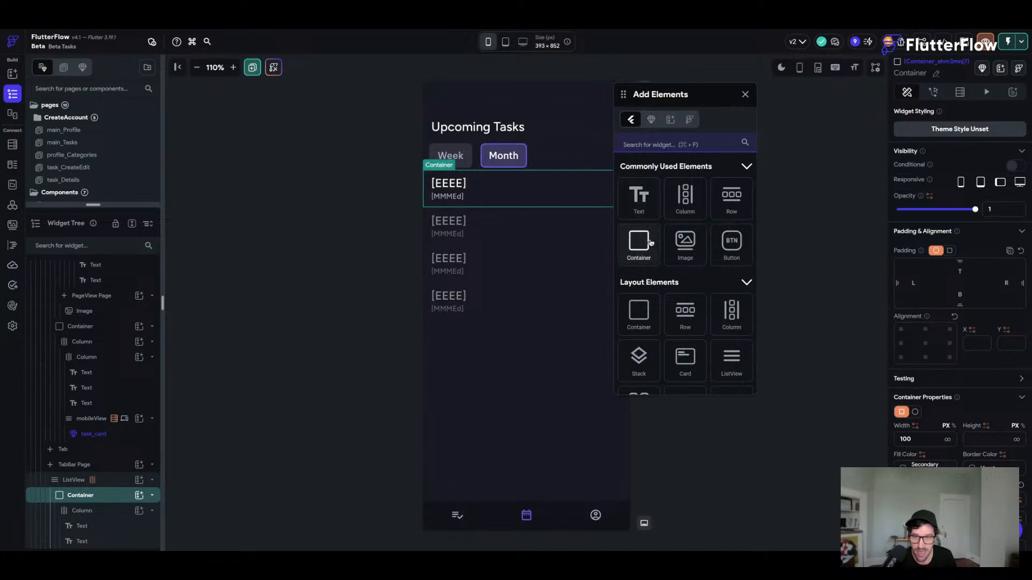
mouse_move(638, 241)
left_mouse_down()
mouse_move(580, 176)
mouse_move(593, 176)
mouse_move(645, 260)
left_mouse_up()
left_click_drag(624, 96, 693, 112)
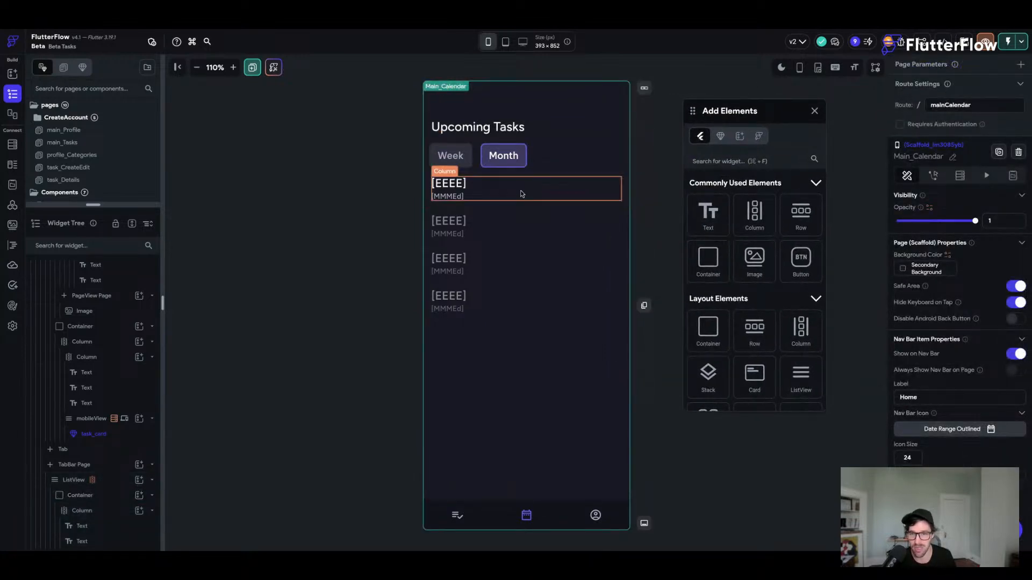
right_click(524, 189)
left_click(603, 246)
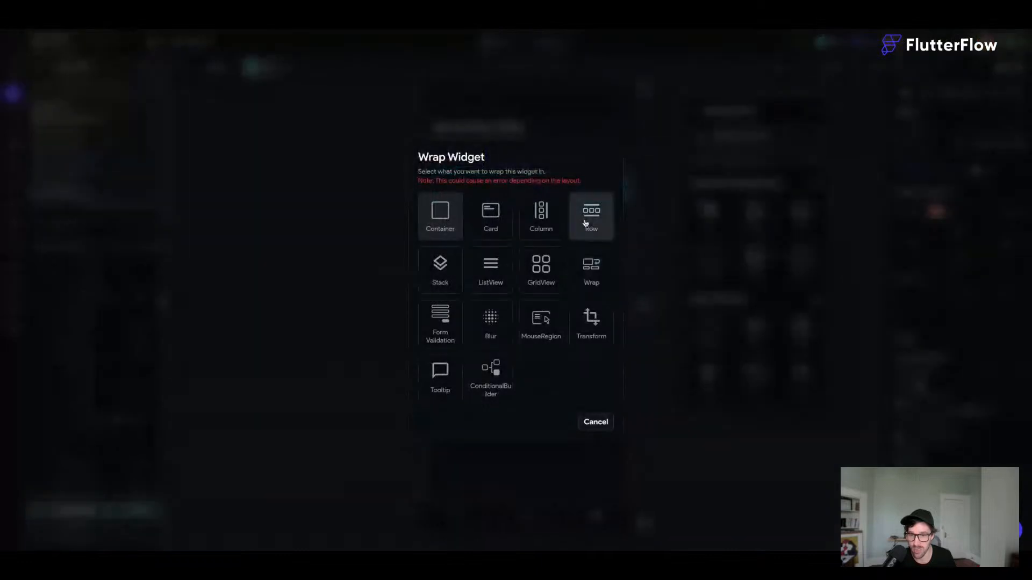
left_click(591, 215)
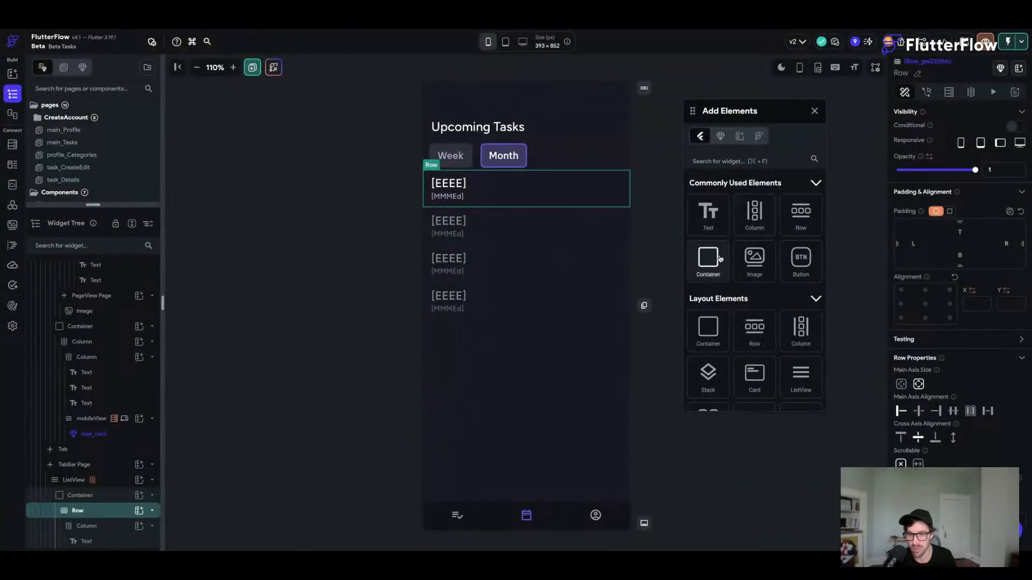
- Add a circular container with a diameter of 44 px beside the date column and set the row's main axis alignment to Space Between
left_click_drag(708, 260, 516, 196)
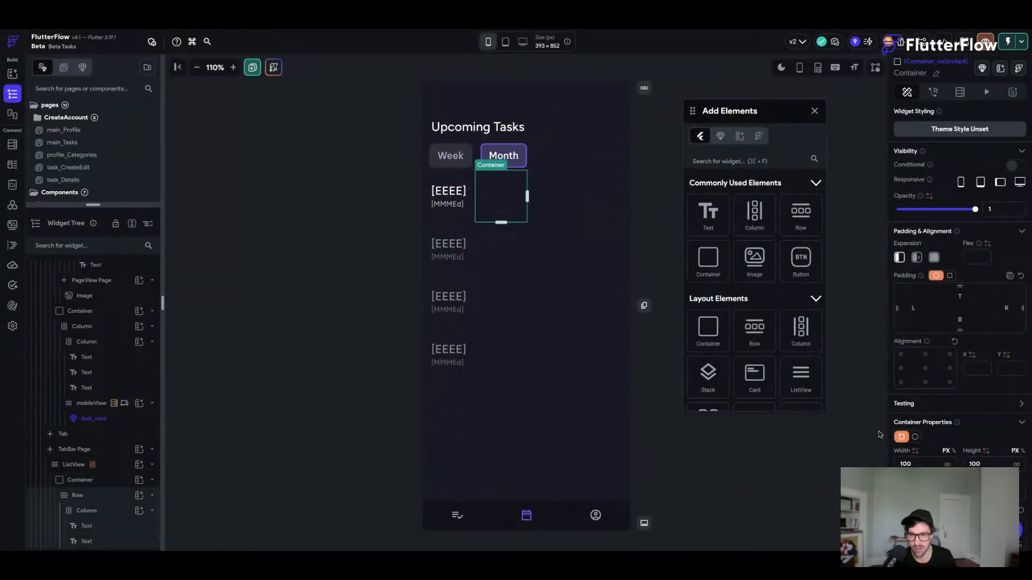
left_click(915, 437)
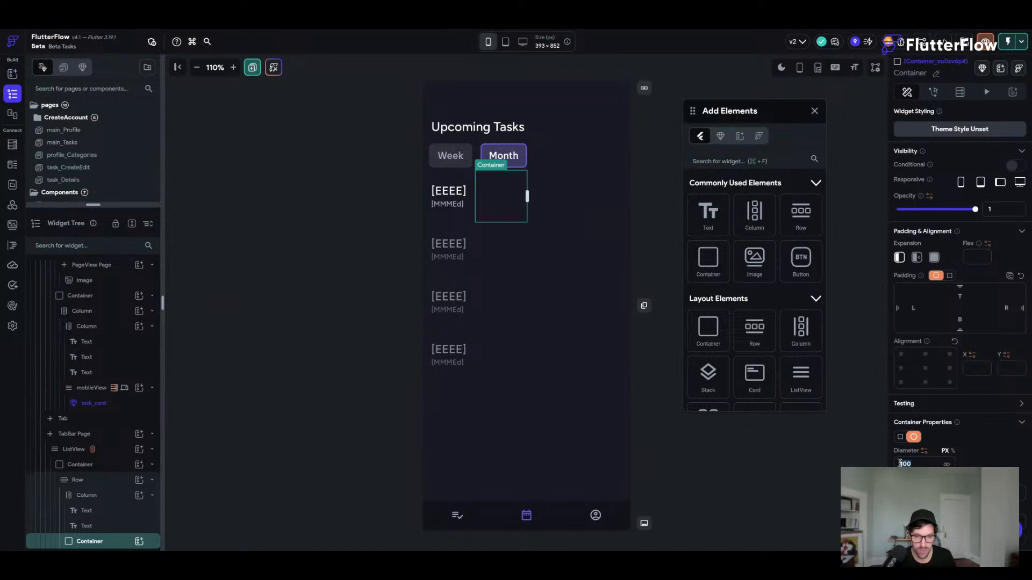
left_click(518, 191)
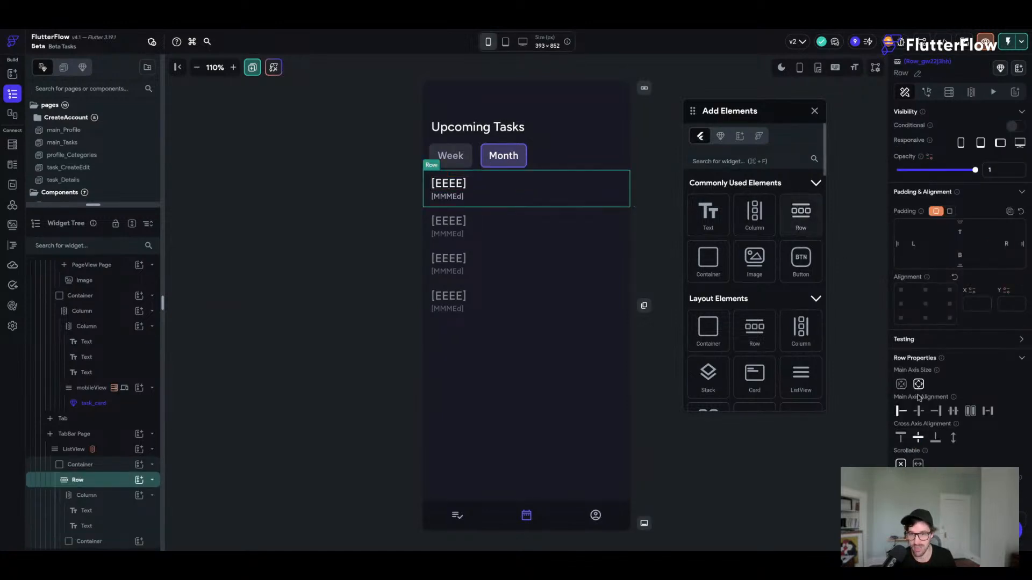
left_click(987, 413)
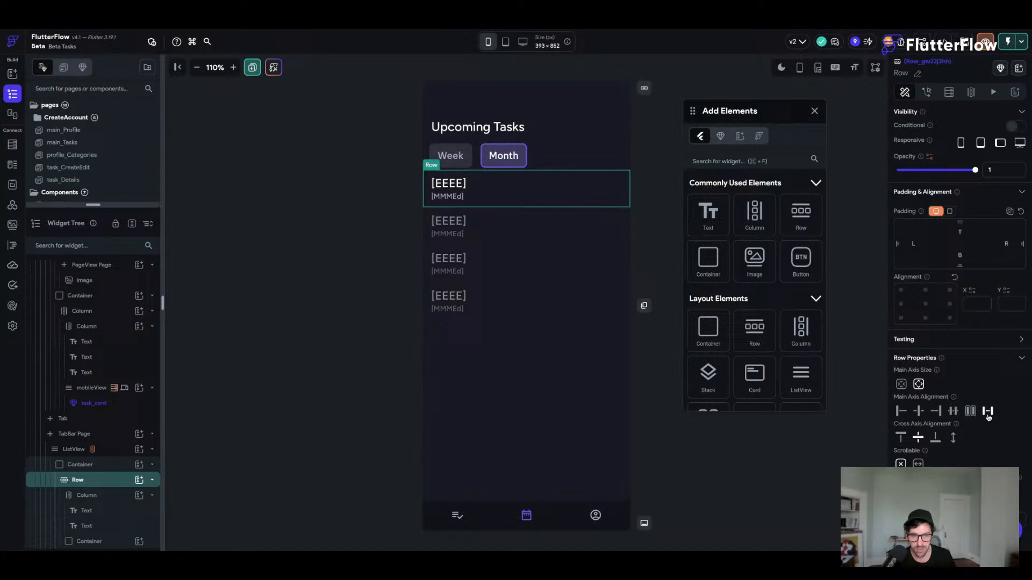
- Set the row's left and right padding to 16 and clear the date column's left padding
left_click(617, 191)
left_click(585, 196)
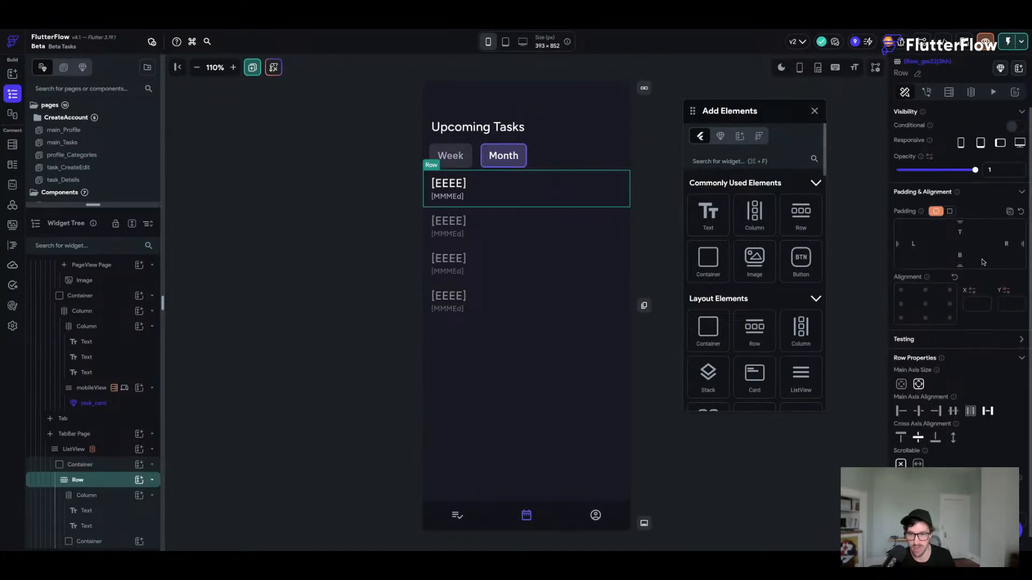
left_click(1006, 243)
type("16")
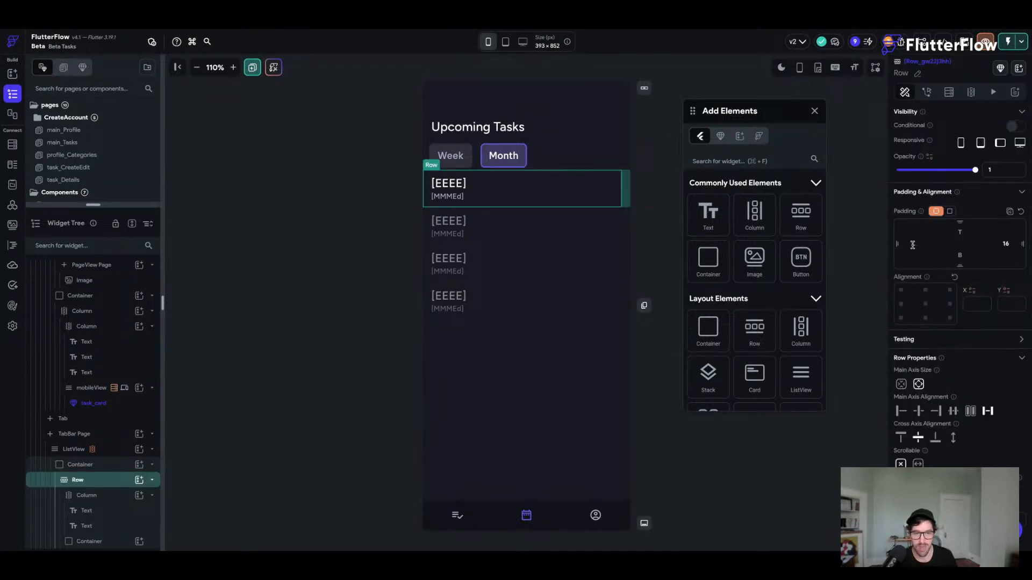
left_click(913, 245)
type("16")
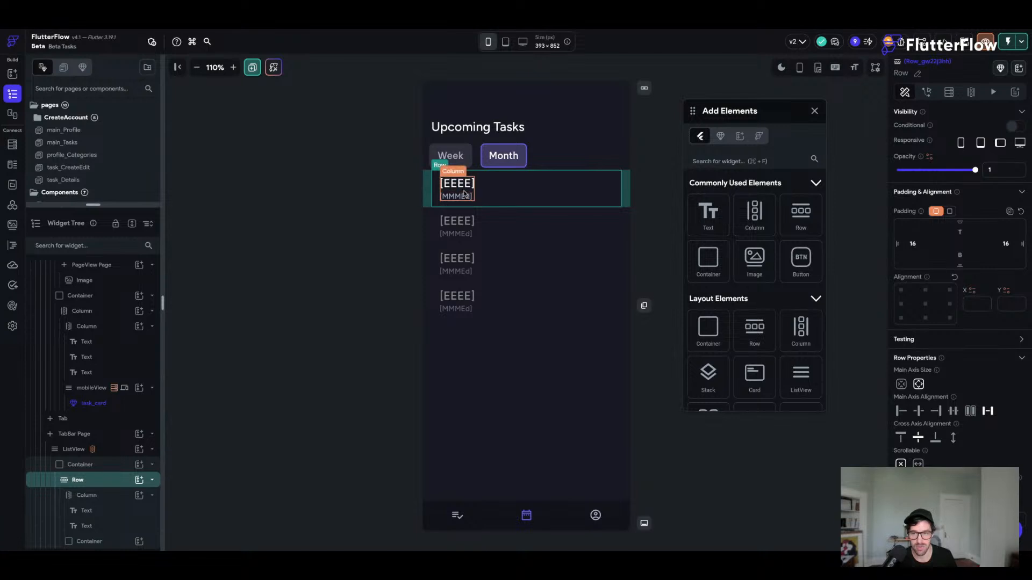
left_click(464, 194)
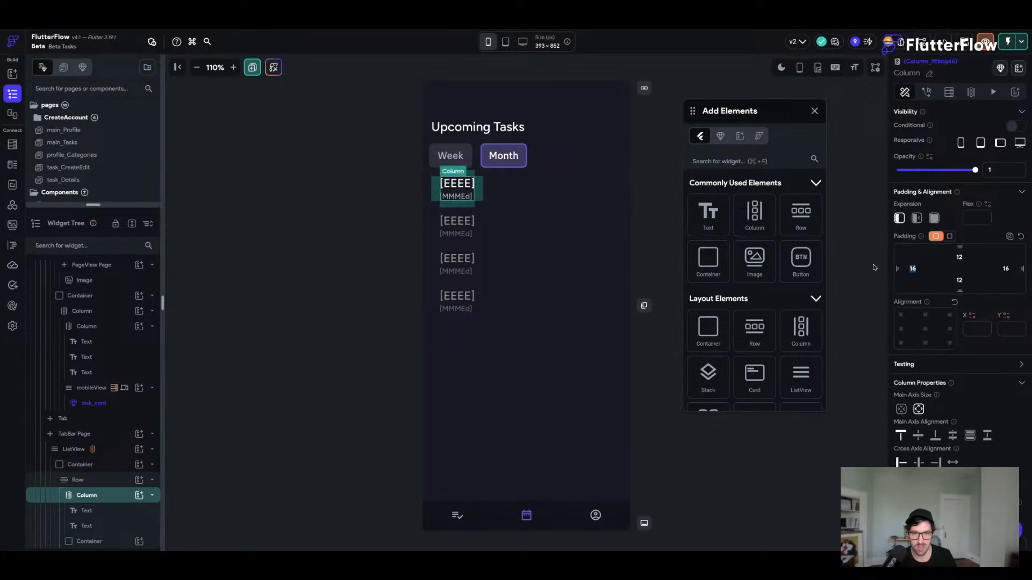
left_click(545, 200)
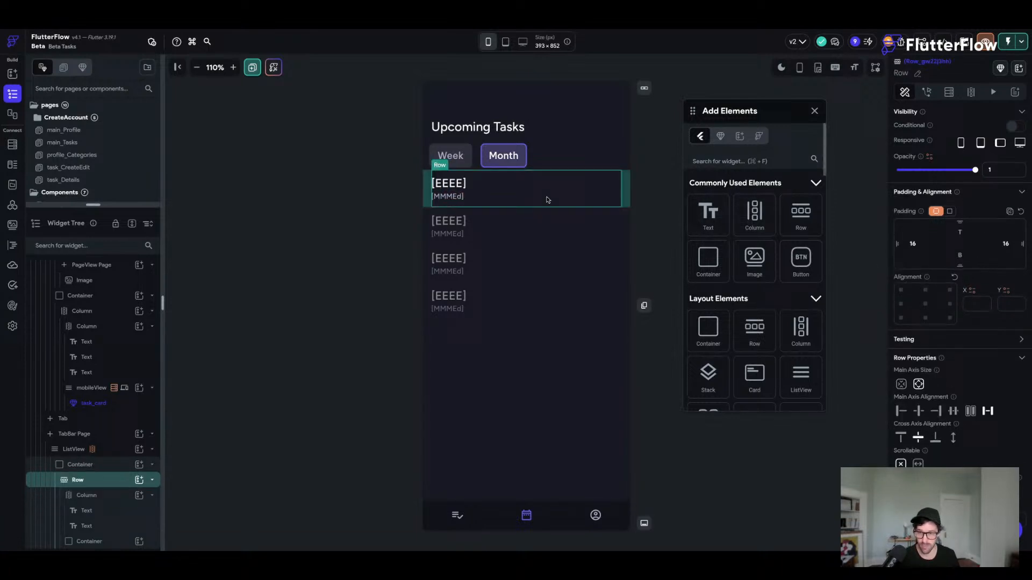
- Give the circular container an Alternate border color and a Primary Background fill
left_click(611, 192)
scroll(963, 408, "down", 3)
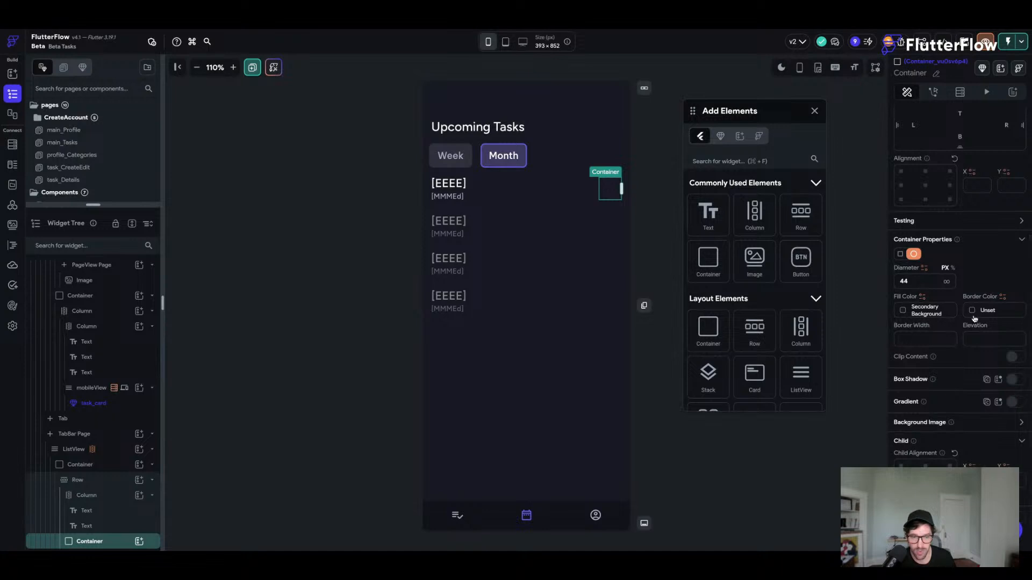
left_click(974, 311)
left_click(837, 389)
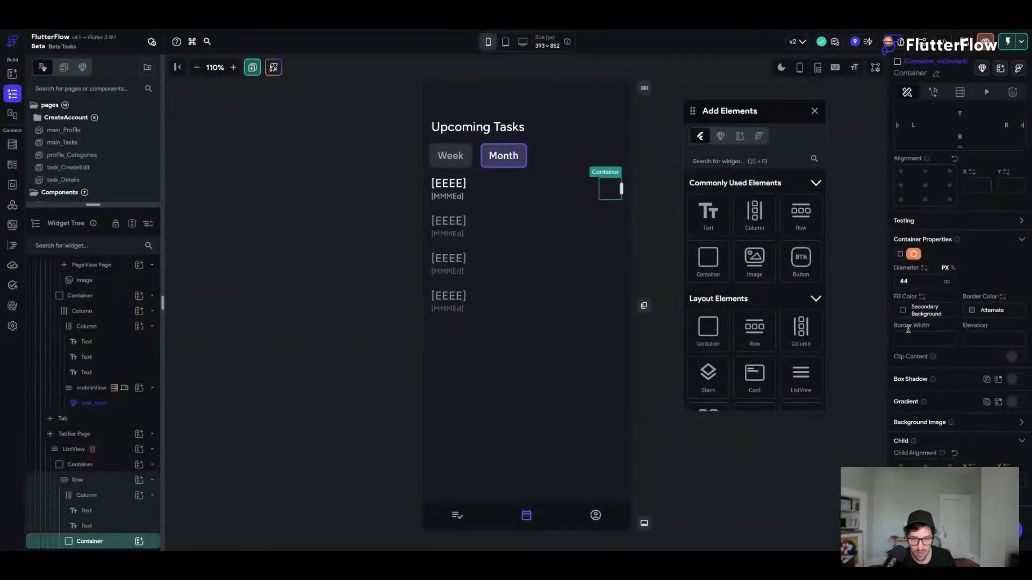
left_click(903, 316)
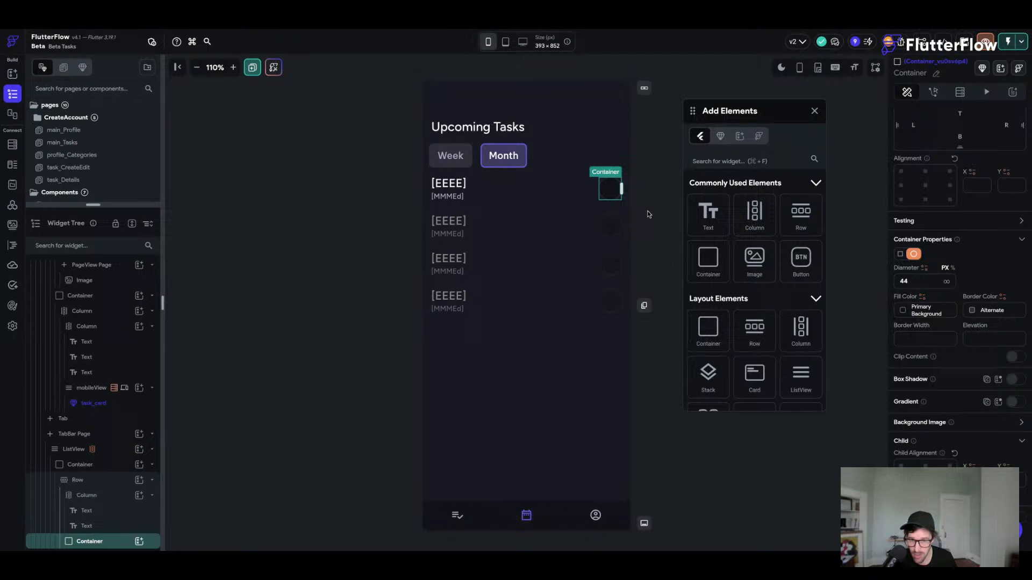
left_click(647, 214)
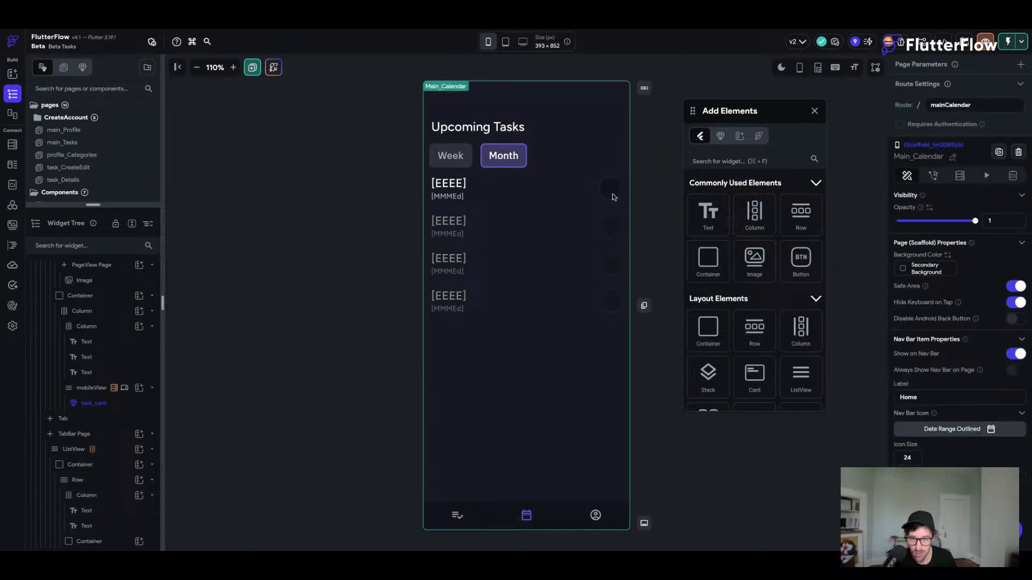
- Add a text reading "2" inside the circular container, with centered text and centered alignment
left_click(612, 196)
left_click_drag(708, 215, 613, 196)
scroll(979, 449, "down", 3)
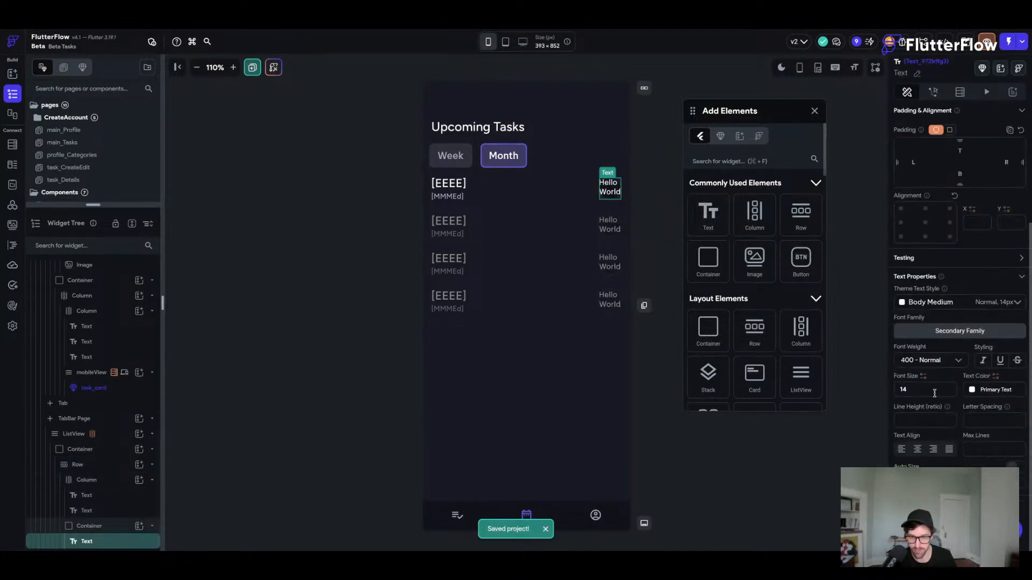
left_click(918, 449)
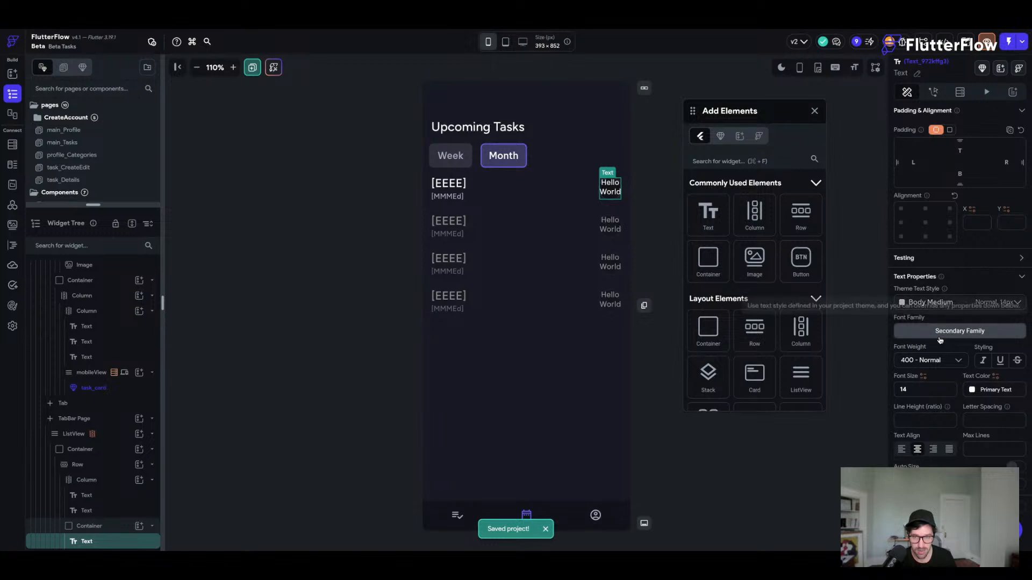
scroll(944, 293, "up", 3)
left_click_drag(938, 163, 858, 167)
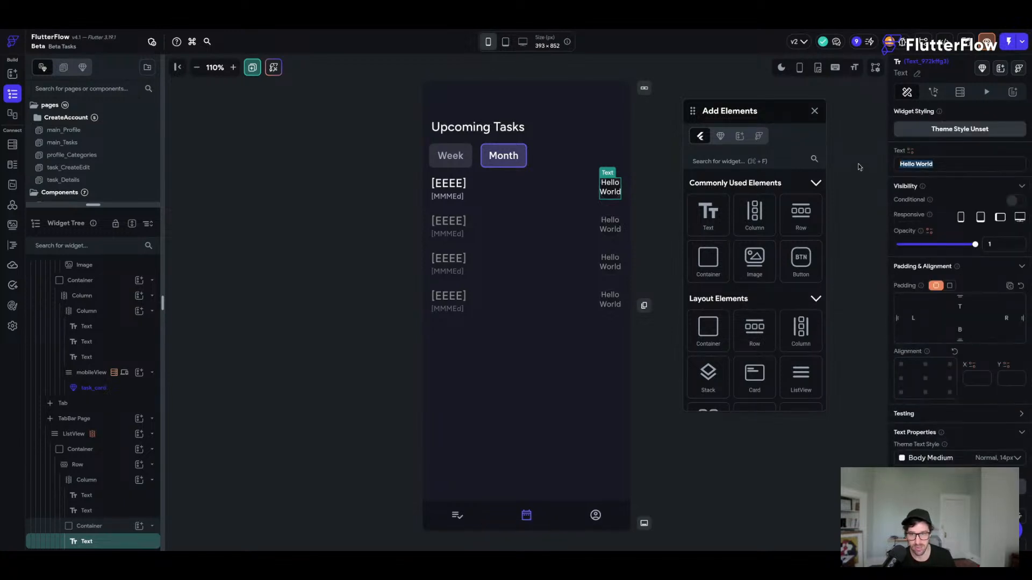
type("2")
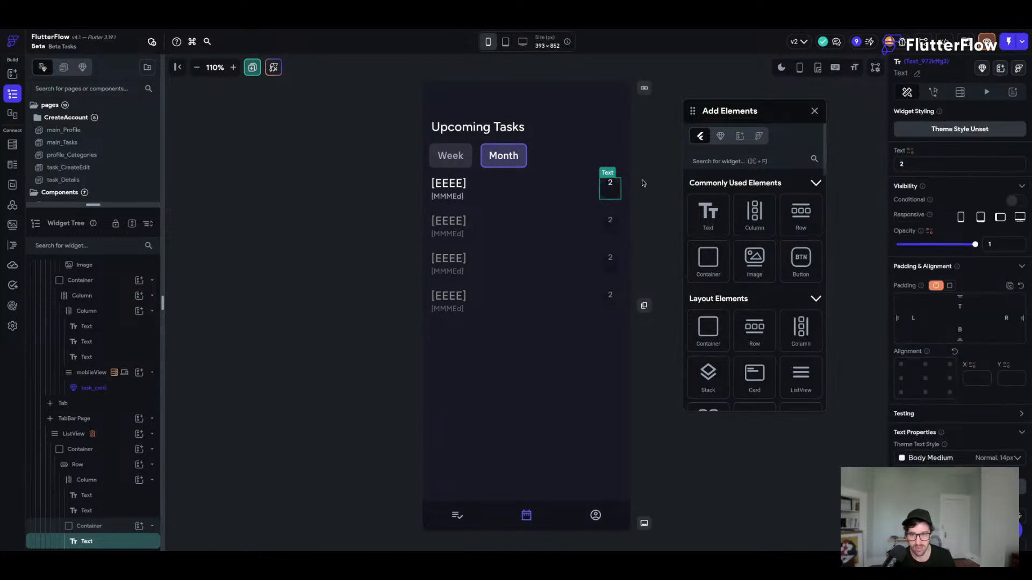
left_click(924, 379)
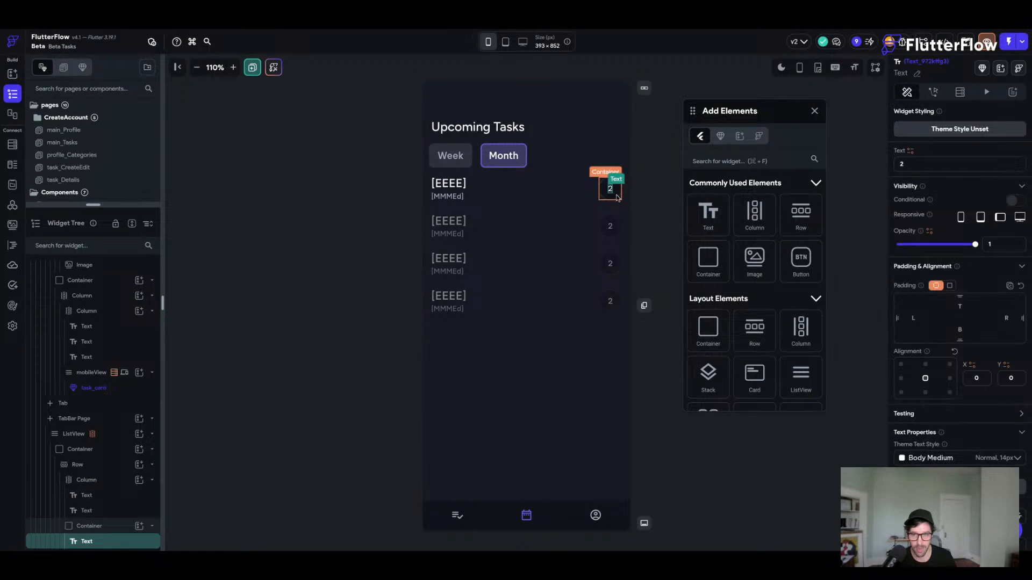
- Add a text reading "No Tasks" to the row between the date column and the circular container
left_click(617, 198)
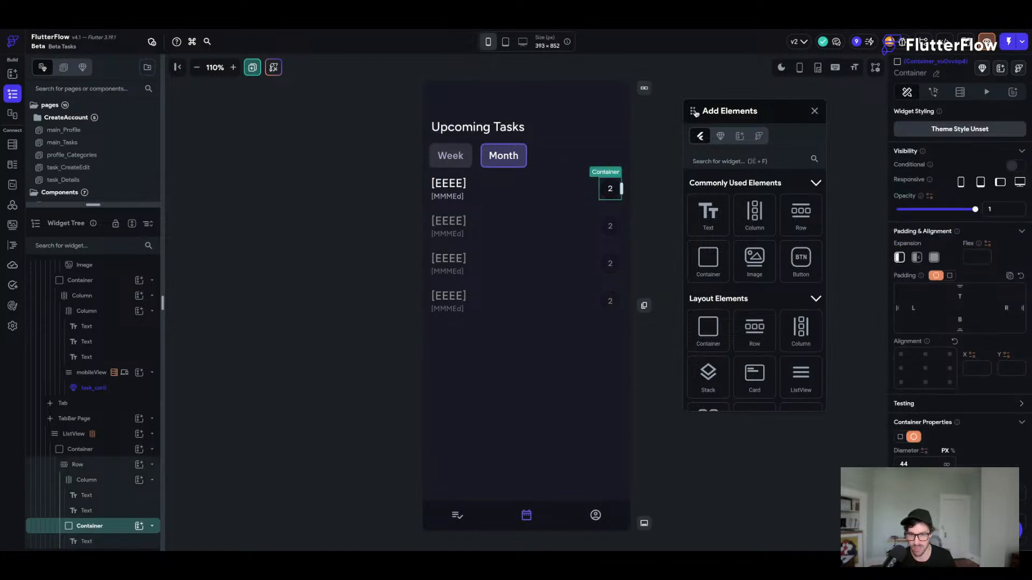
left_click_drag(695, 113, 737, 119)
left_click(602, 195)
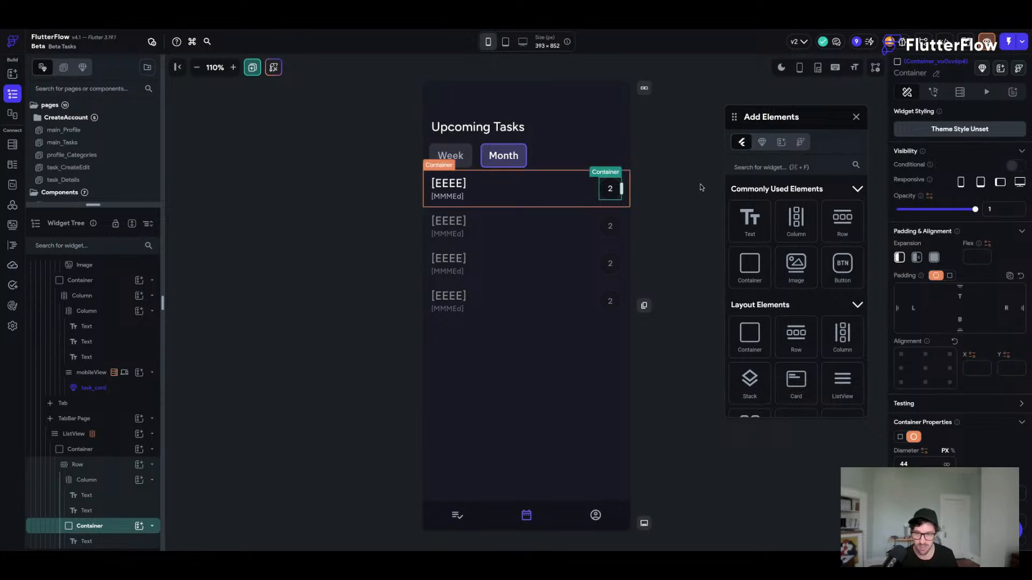
left_click_drag(750, 218, 570, 193)
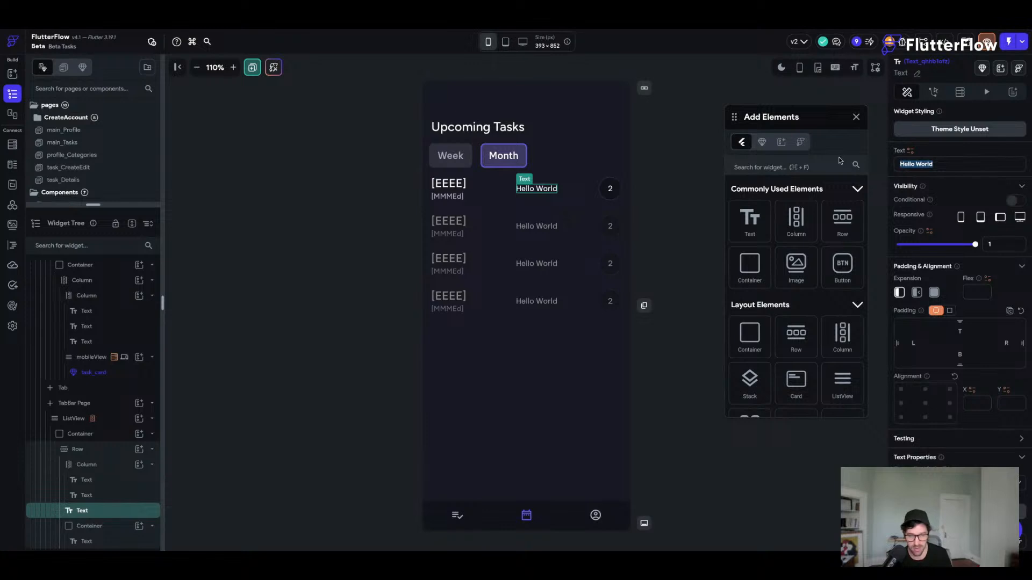
type("No Tasks")
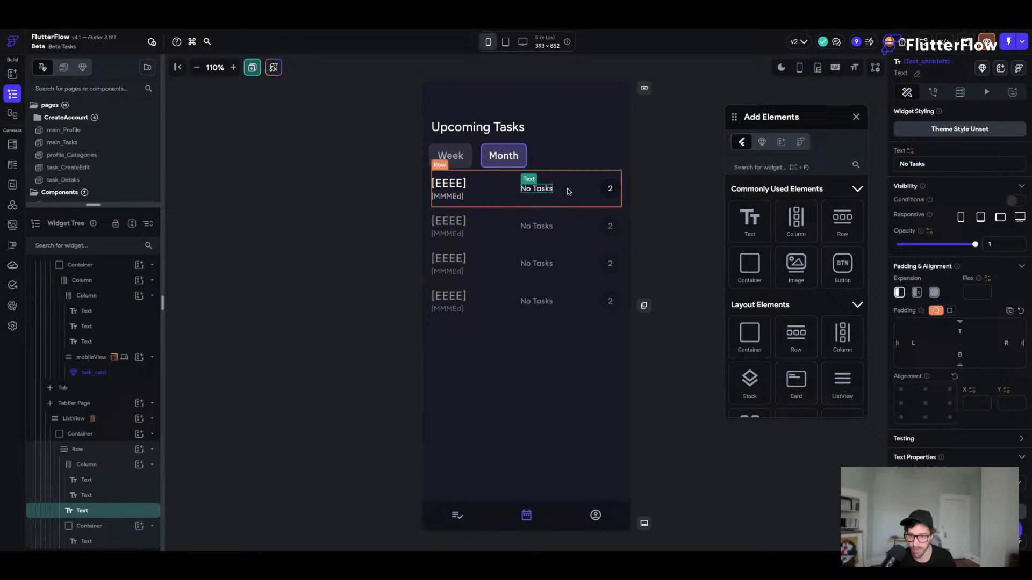
left_click(569, 191)
- Apply the Title Large text style to the number in the circle and launch a test session
left_click(617, 191)
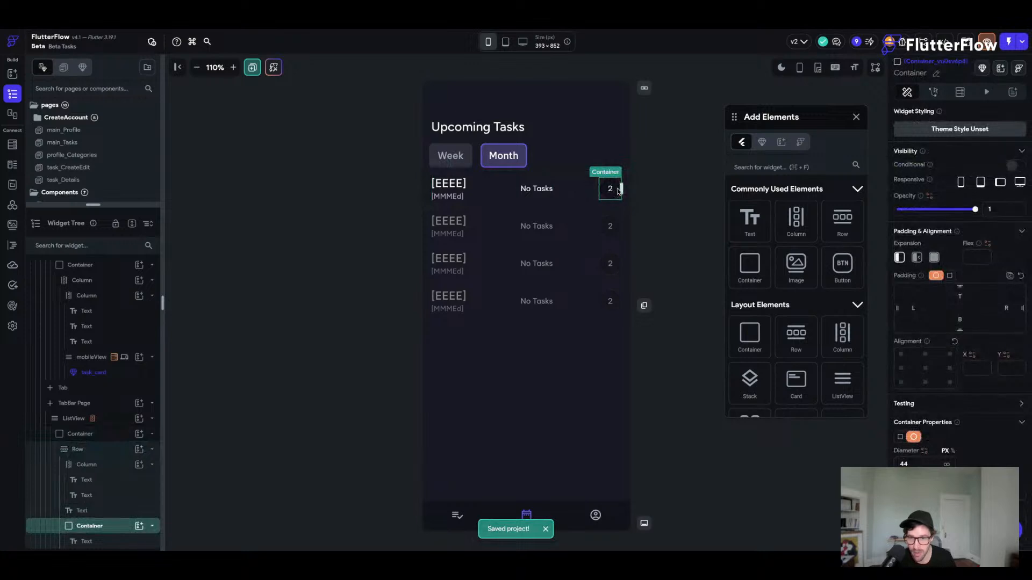
left_click(611, 190)
left_click(939, 337)
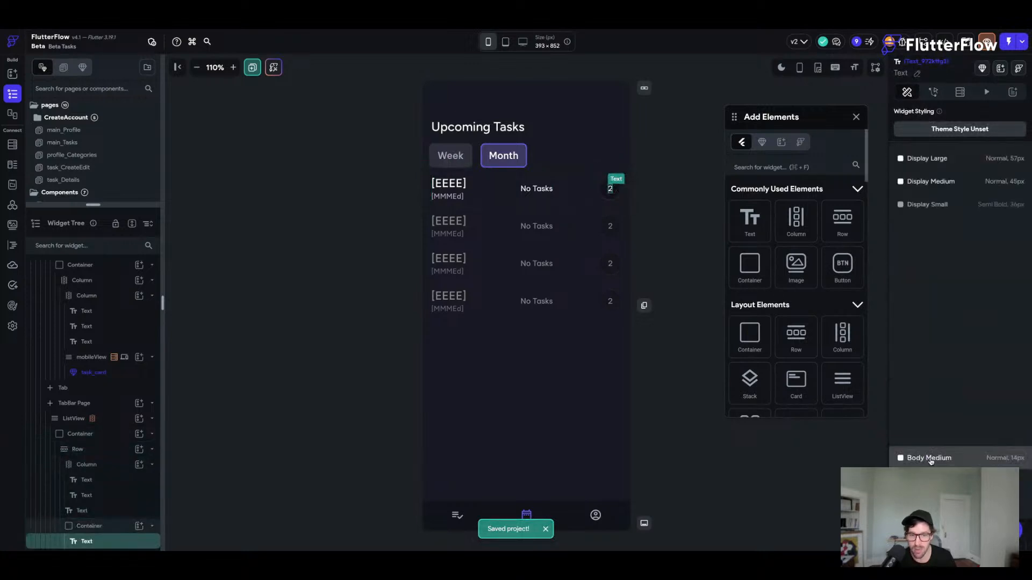
left_click(933, 296)
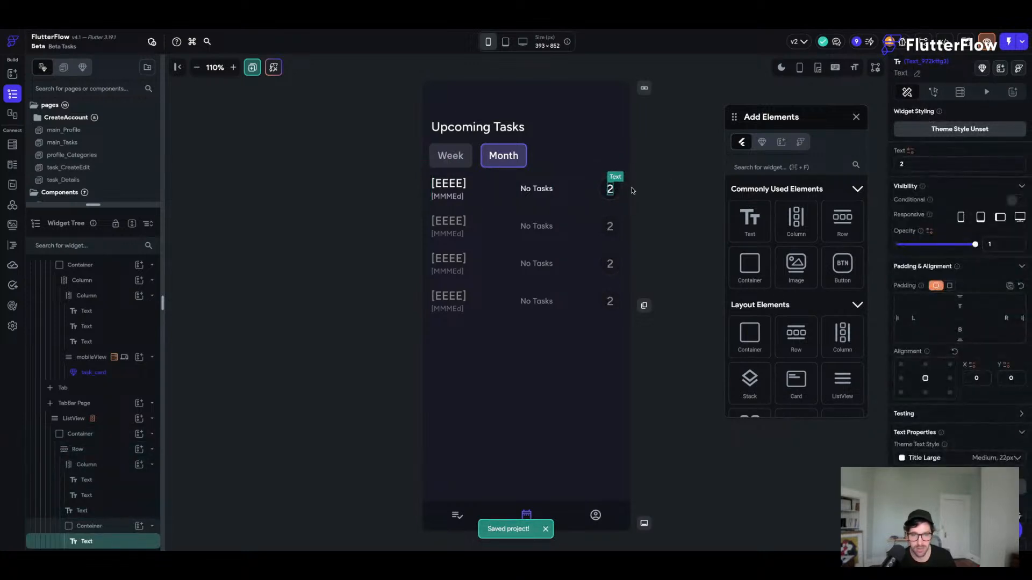
left_click(655, 199)
left_click(617, 193)
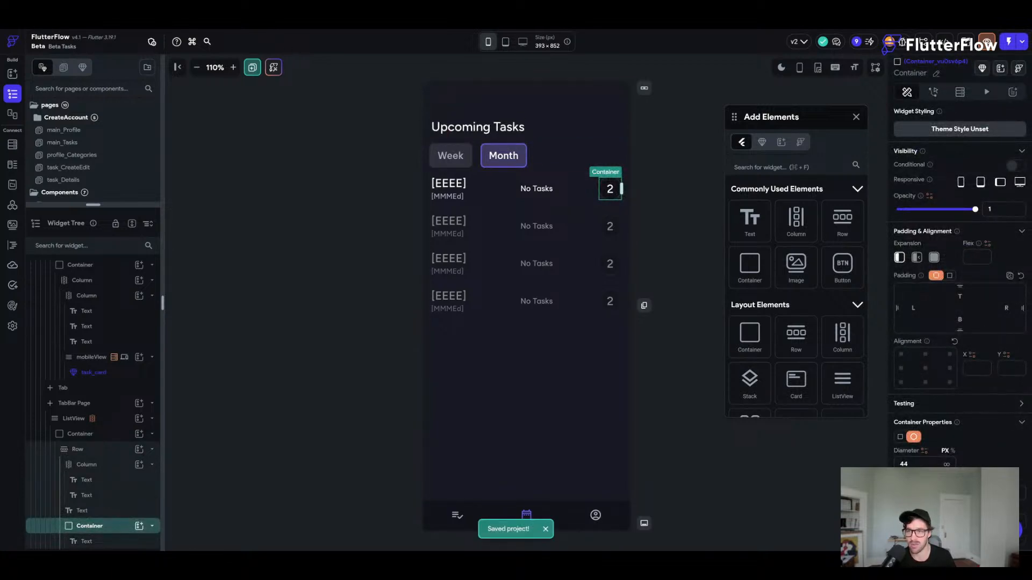
left_click(1008, 41)
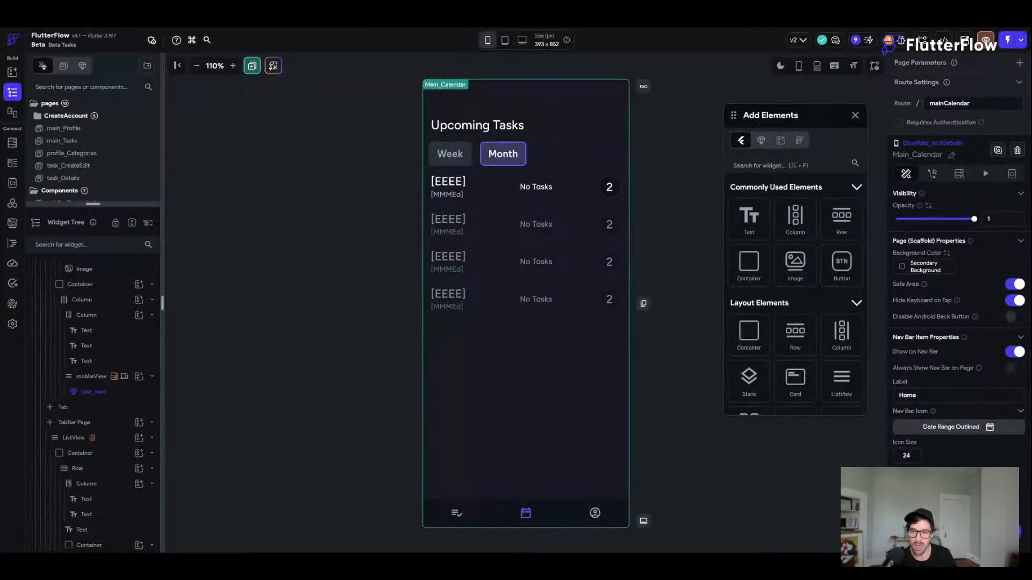
- Add a Query Collection backend query to the circular container, using the tasks collection with query type List of Documents
left_click(612, 186)
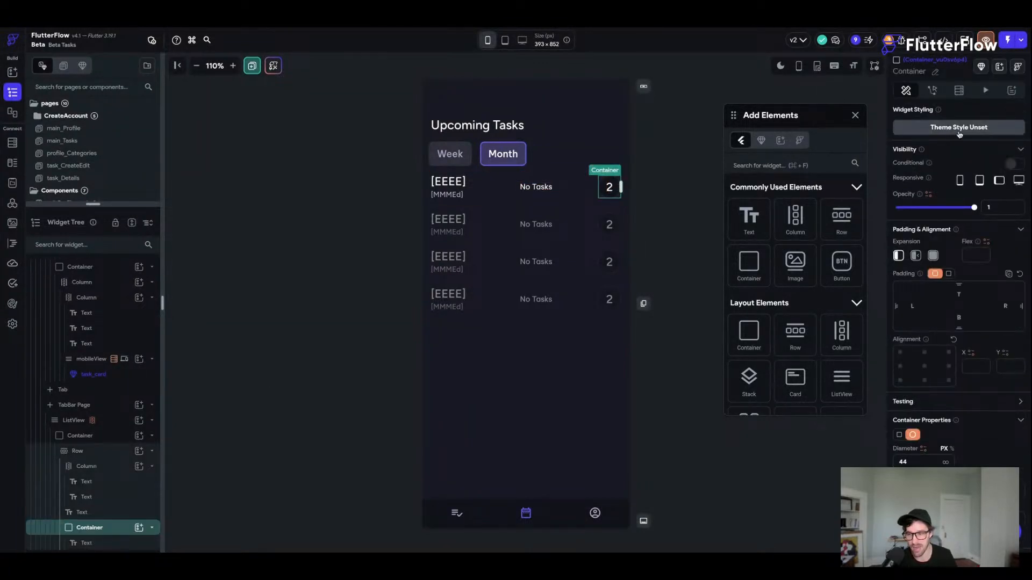
left_click(958, 91)
left_click(962, 113)
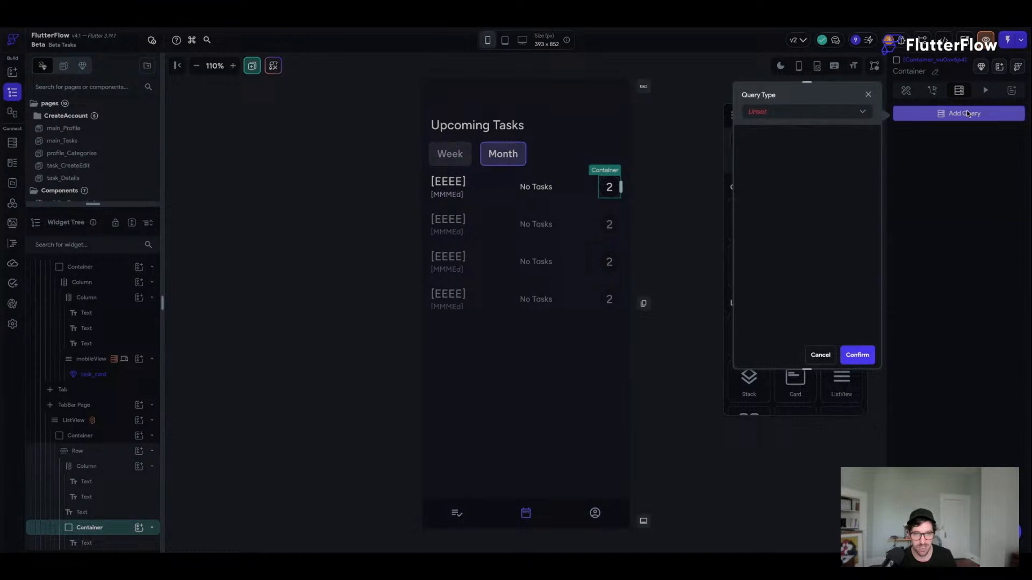
left_click(783, 113)
left_click(771, 113)
left_click(820, 169)
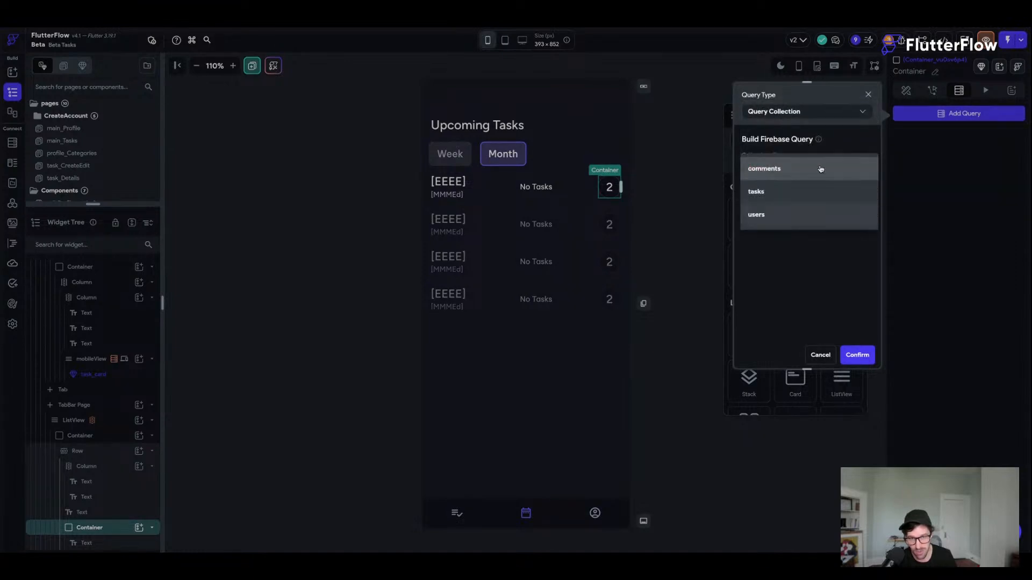
left_click(768, 192)
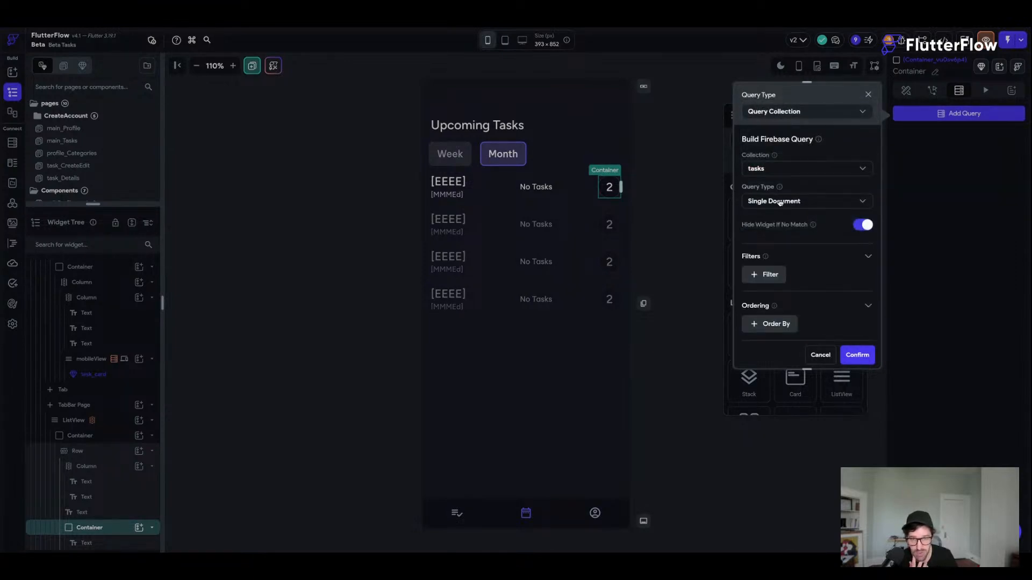
left_click(784, 207)
left_click(784, 207)
left_click(784, 207)
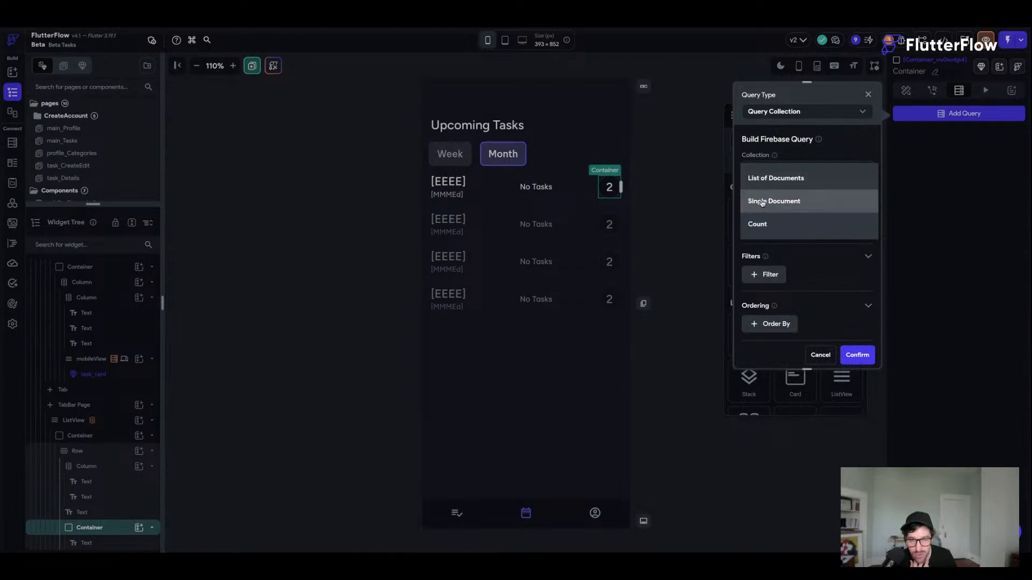
left_click(775, 183)
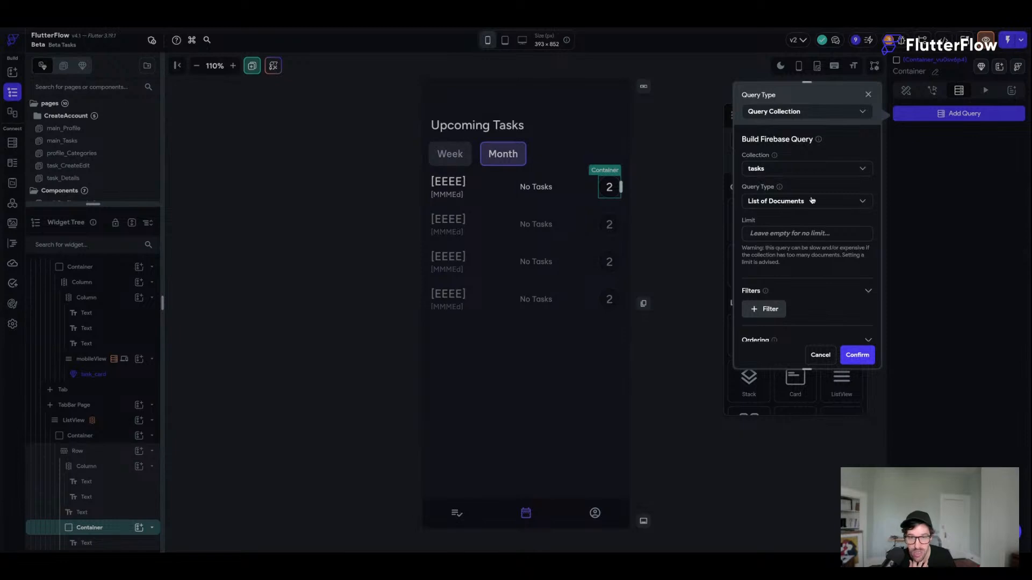
- Add a filter to the tasks query requiring dueDate Equal To the currentMonth Item variable
scroll(812, 201, "down", 1)
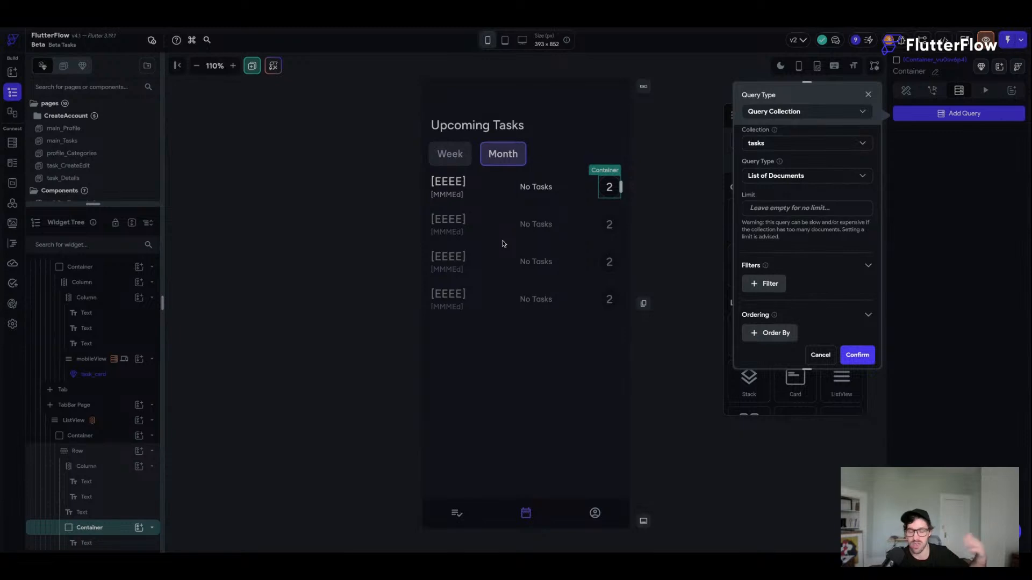
left_click(776, 284)
left_click(771, 323)
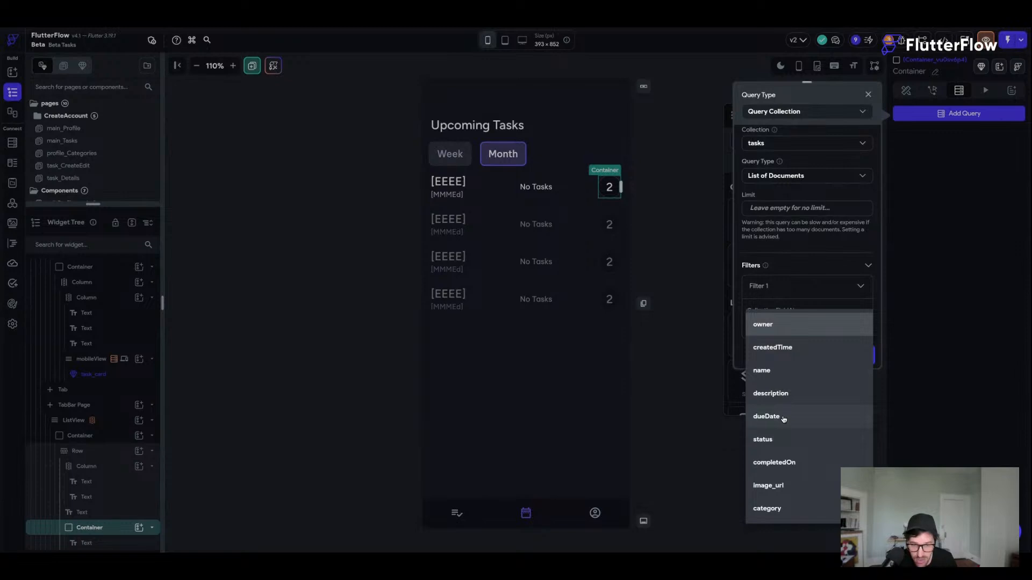
left_click(764, 418)
scroll(778, 254, "down", 2)
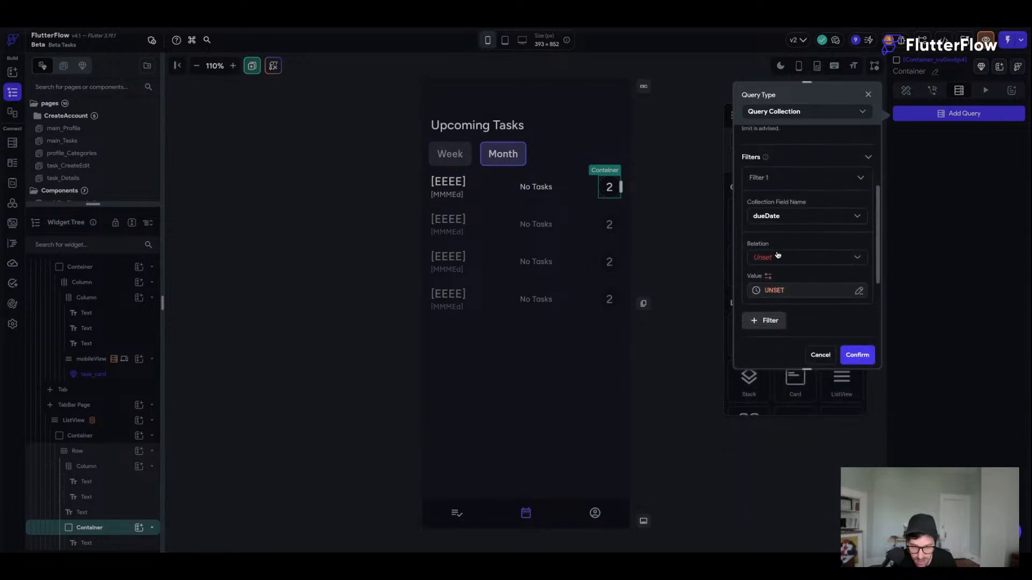
left_click(772, 260)
left_click(769, 257)
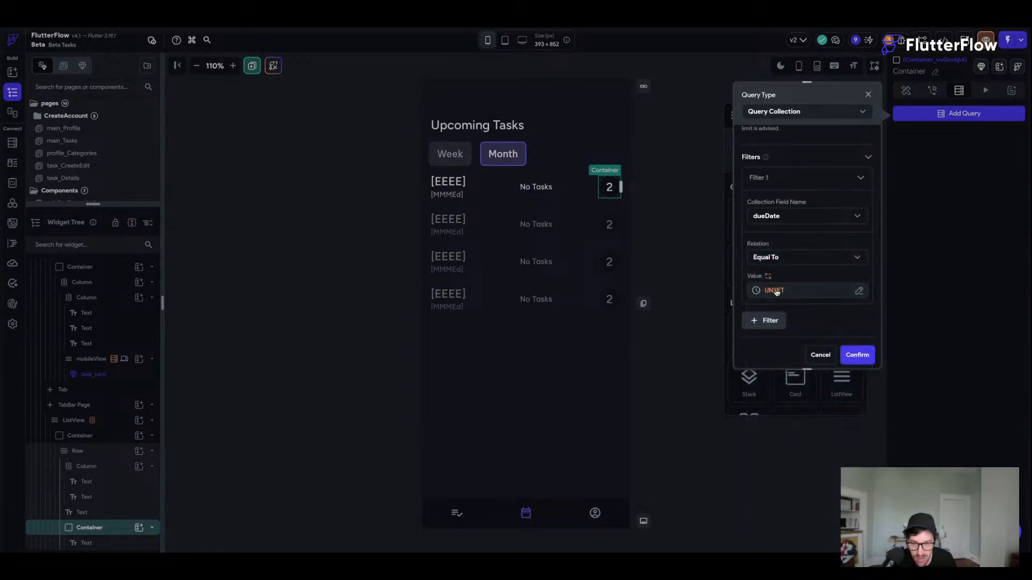
left_click(775, 291)
left_click(649, 355)
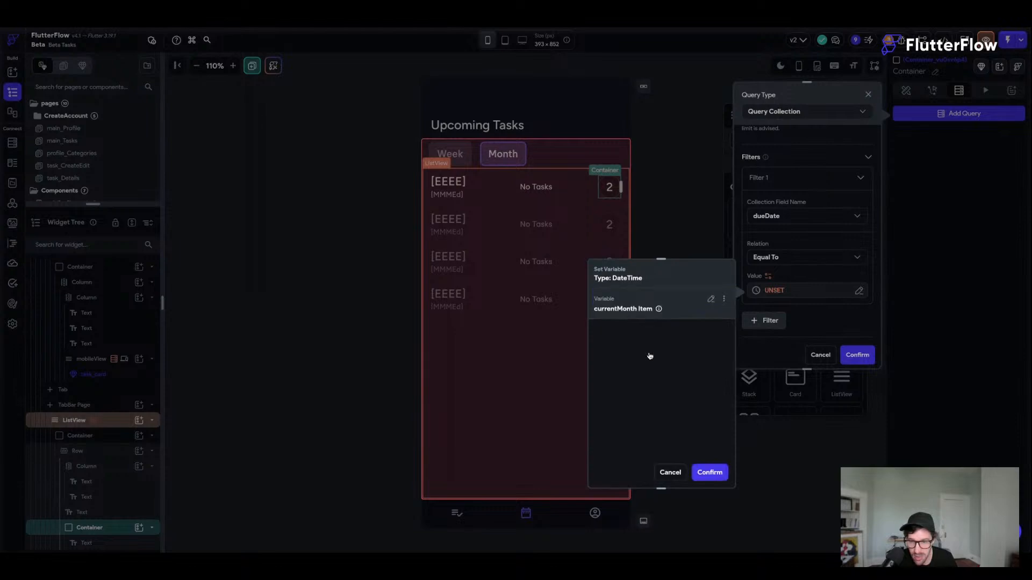
left_click(709, 472)
scroll(821, 213, "down", 3)
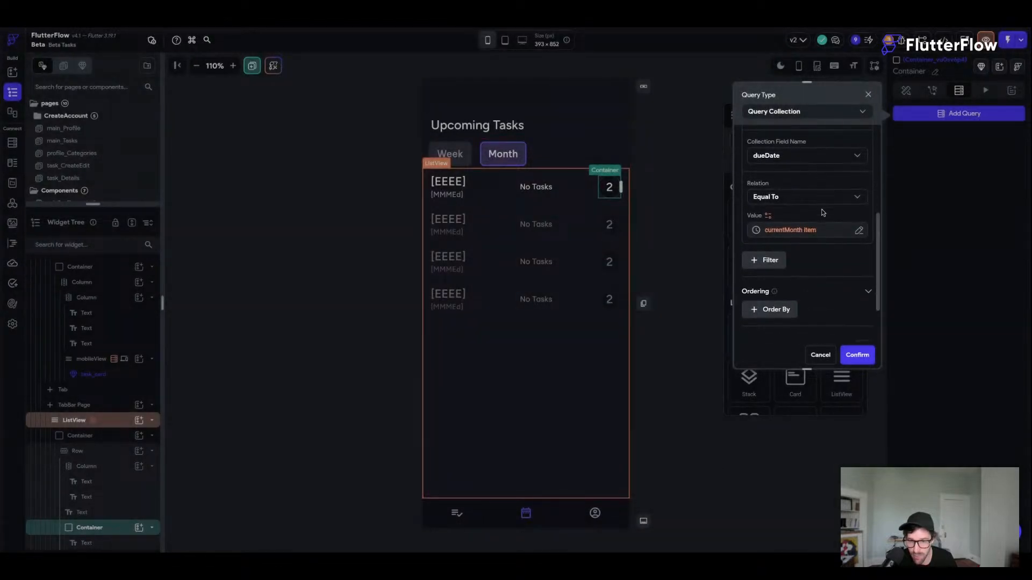
- Enable Single Time Query for the container's tasks query and save the query
scroll(821, 212, "down", 1)
left_click(863, 278)
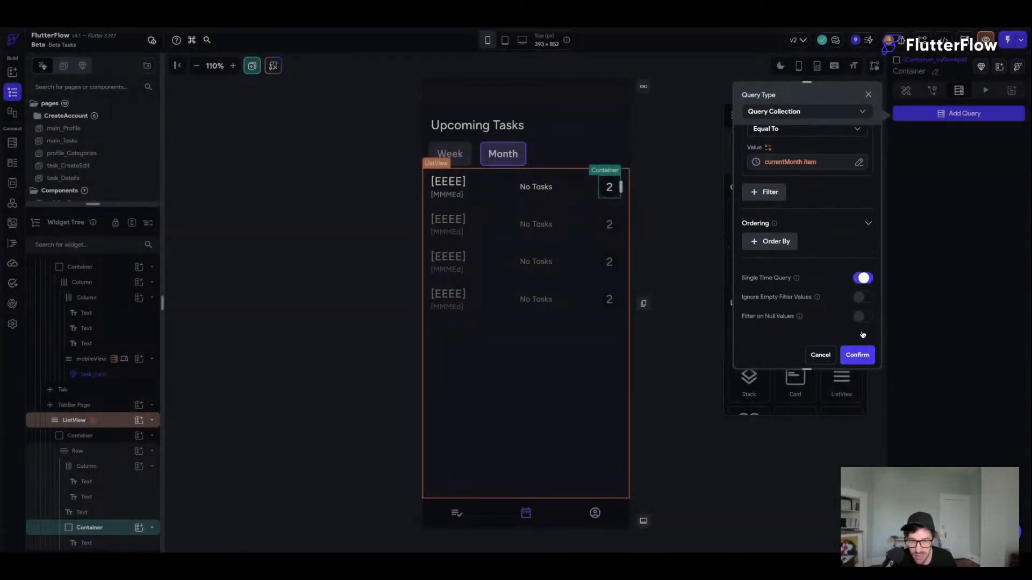
left_click(858, 355)
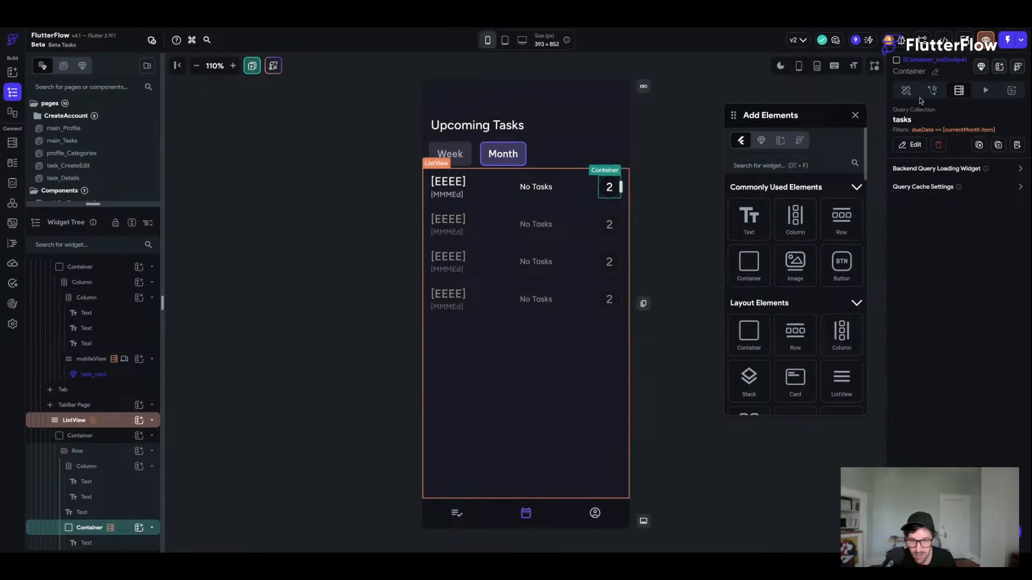
- Bind the number text inside the circle to the tasks Documents variable from the container's query
left_click(609, 187)
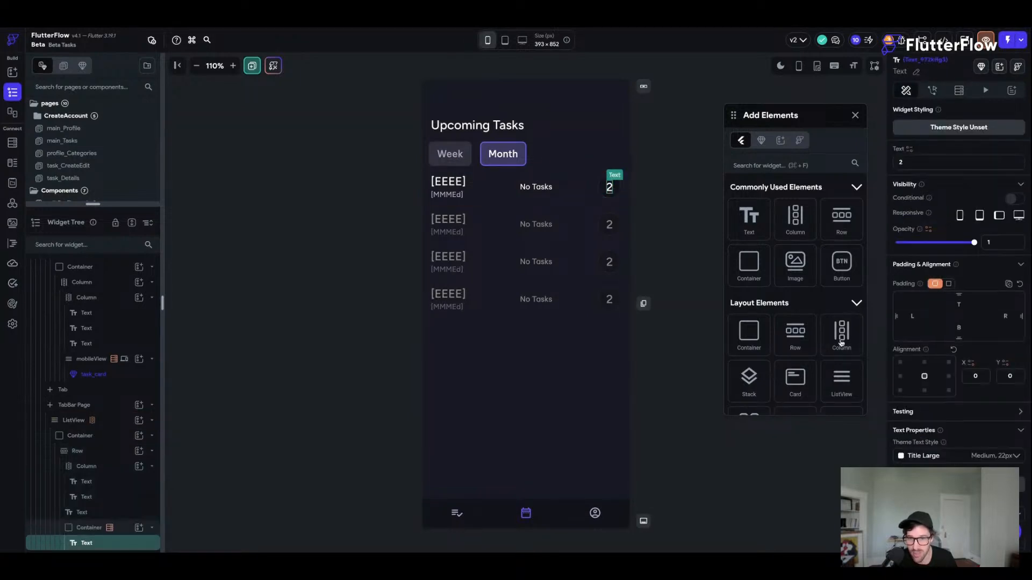
left_click(908, 149)
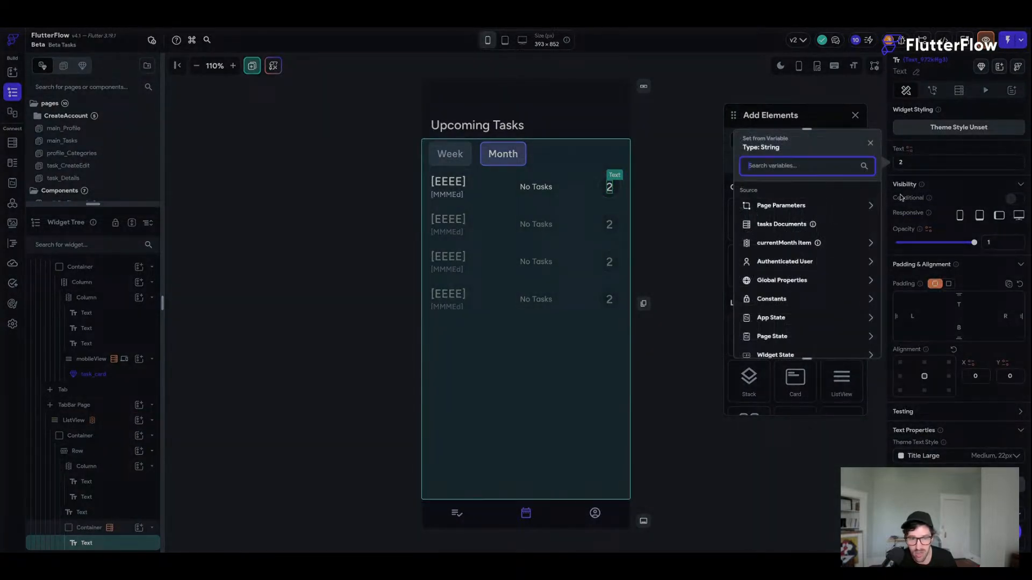
left_click(778, 225)
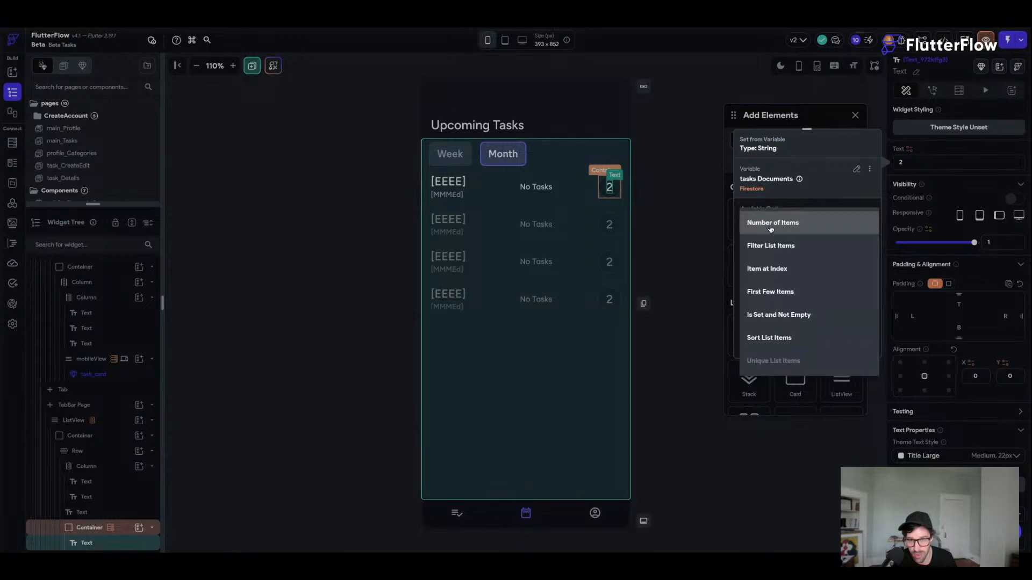
- Bind the month row's count text to the number of items in tasks Documents and save the project
left_click(778, 225)
left_click(772, 227)
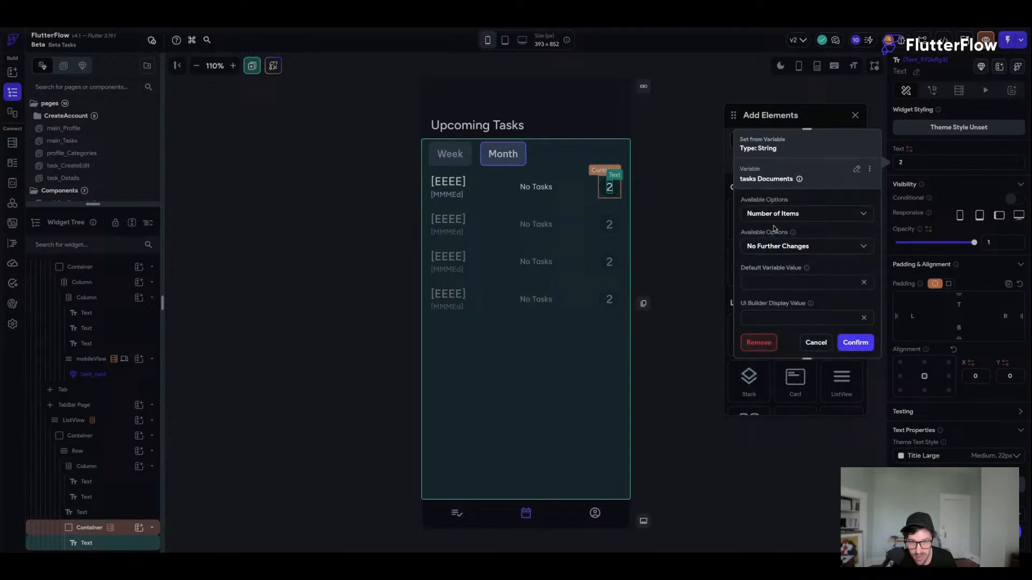
left_click(855, 342)
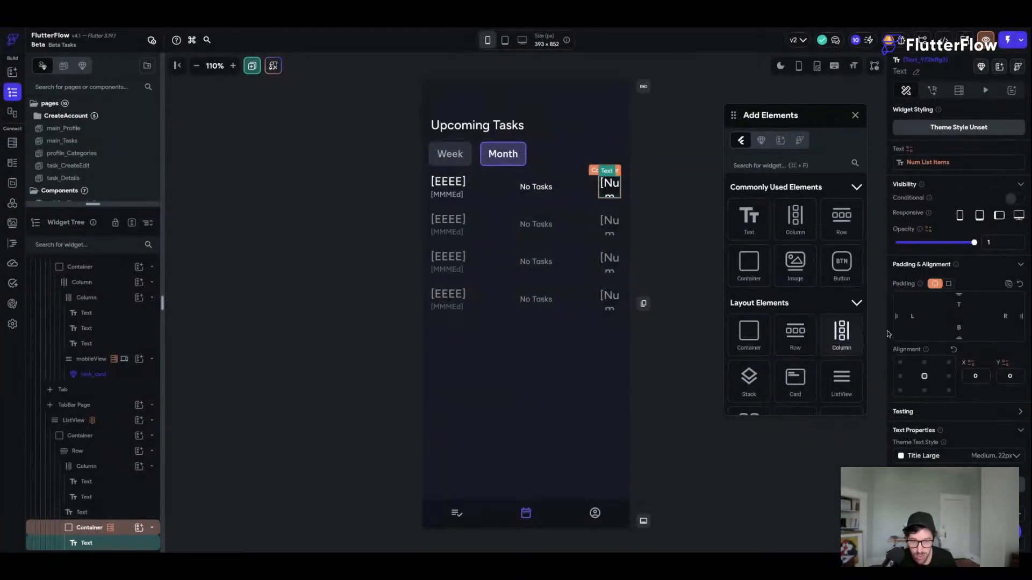
left_click(853, 116)
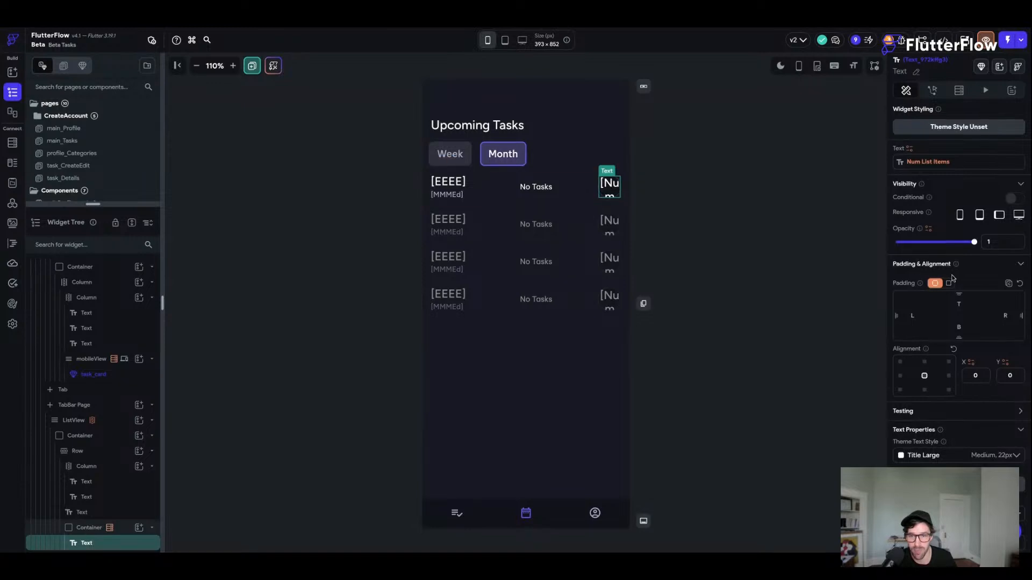
scroll(951, 278, "down", 5)
left_click(628, 175)
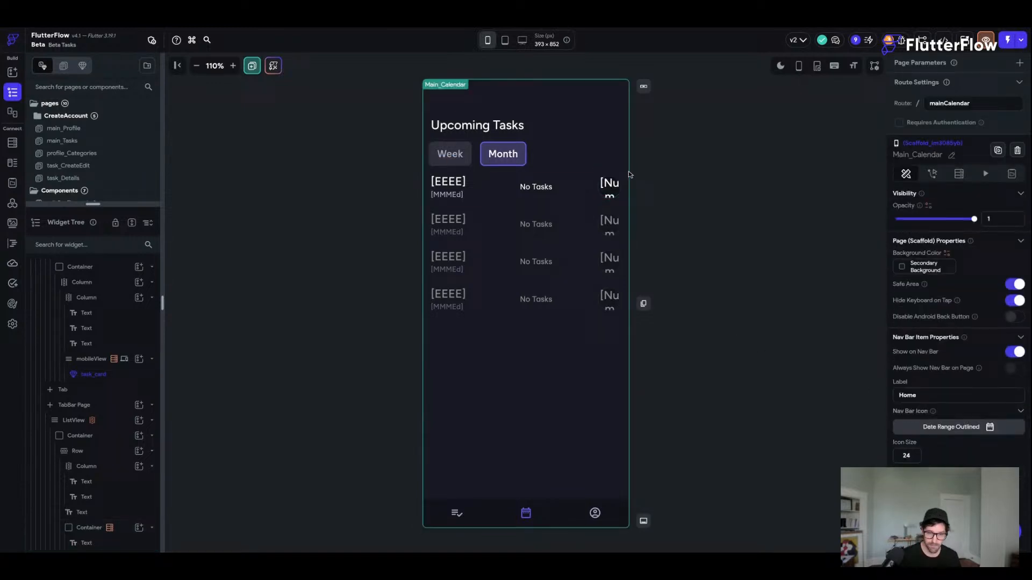
left_click(536, 188)
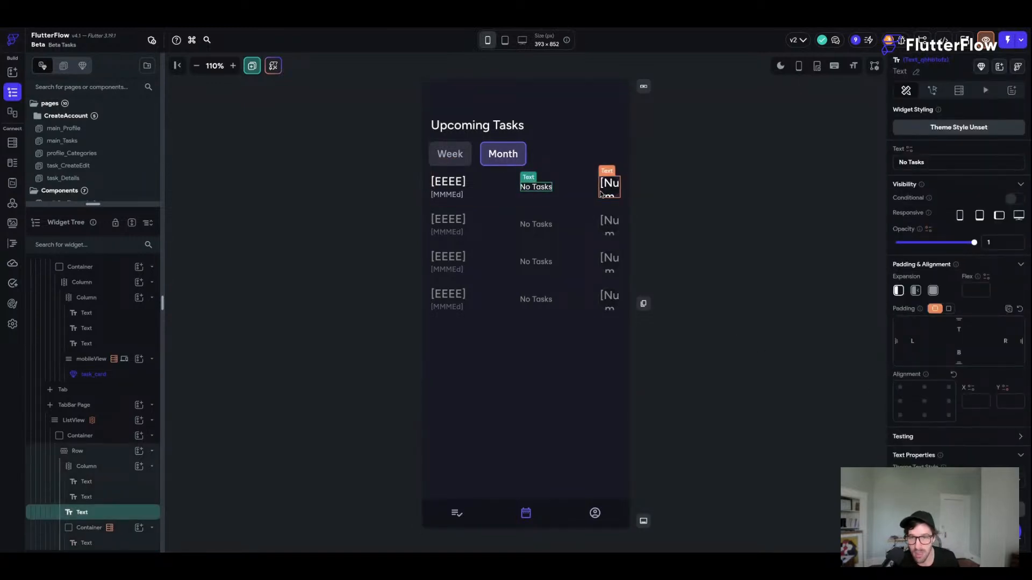
key("ctrl+s")
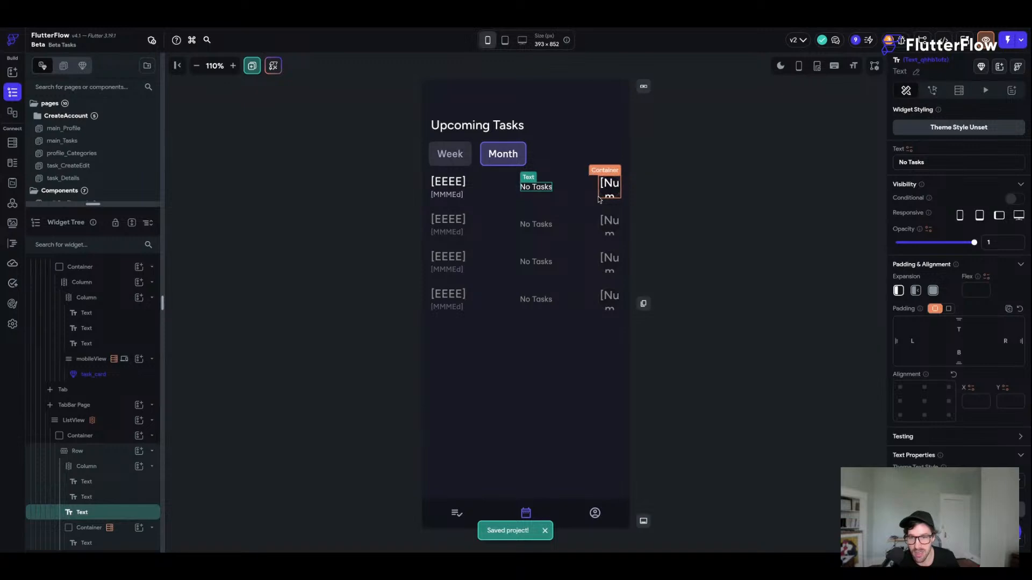
- Move the count container's tasks backend query to the parent Container that wraps the whole month row
right_click(598, 198)
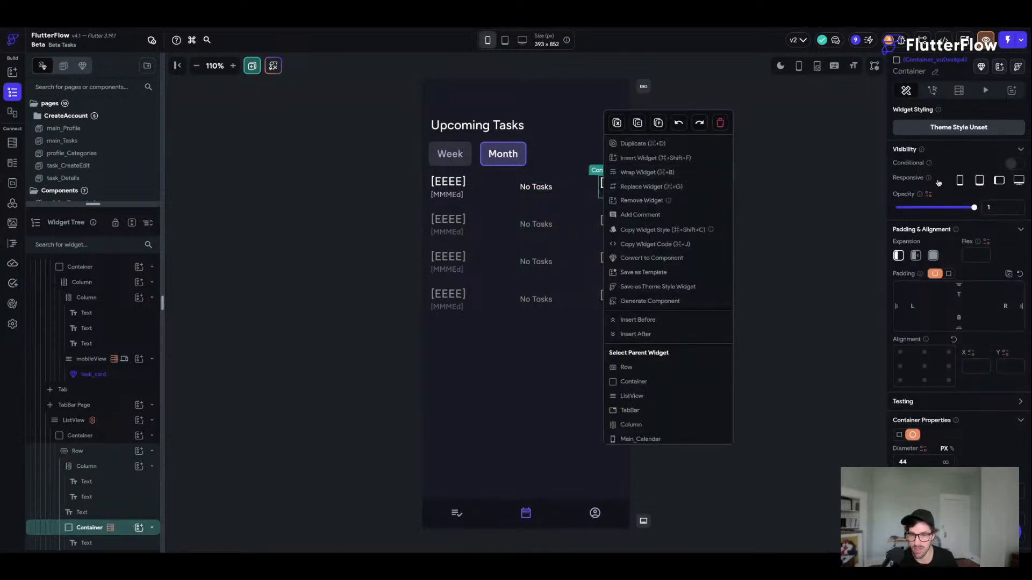
left_click(959, 100)
left_click(959, 91)
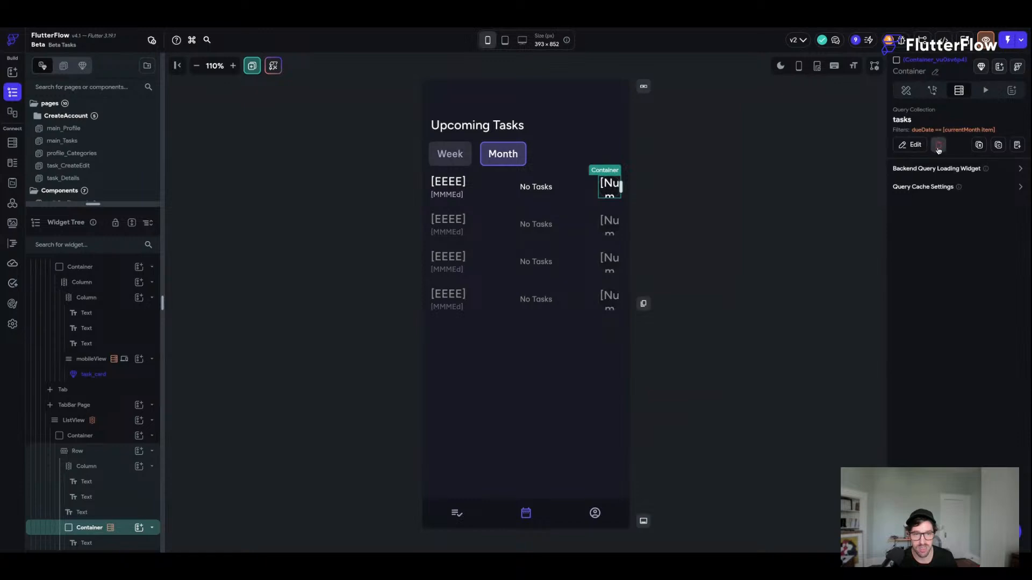
left_click(1021, 147)
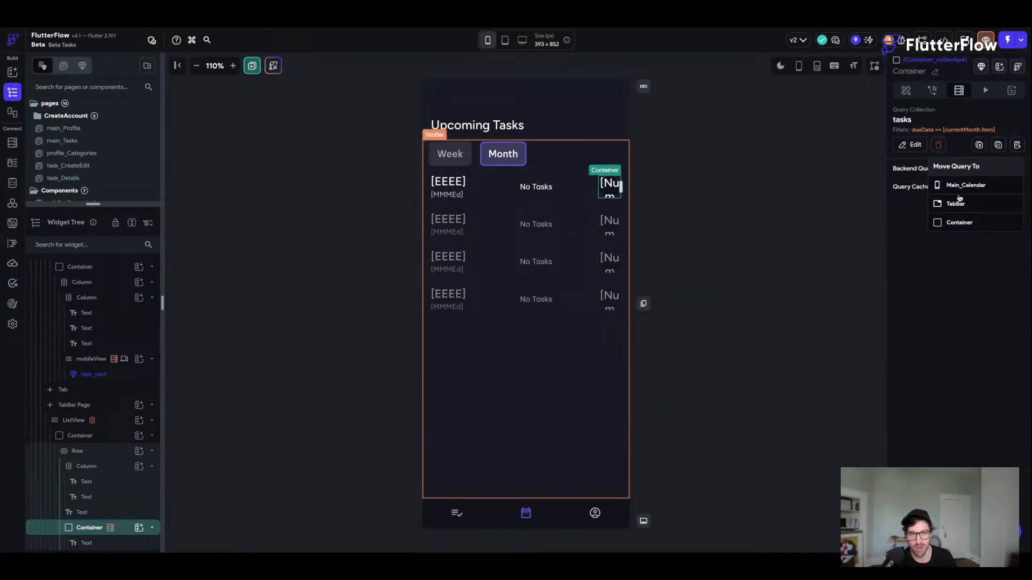
left_click(960, 223)
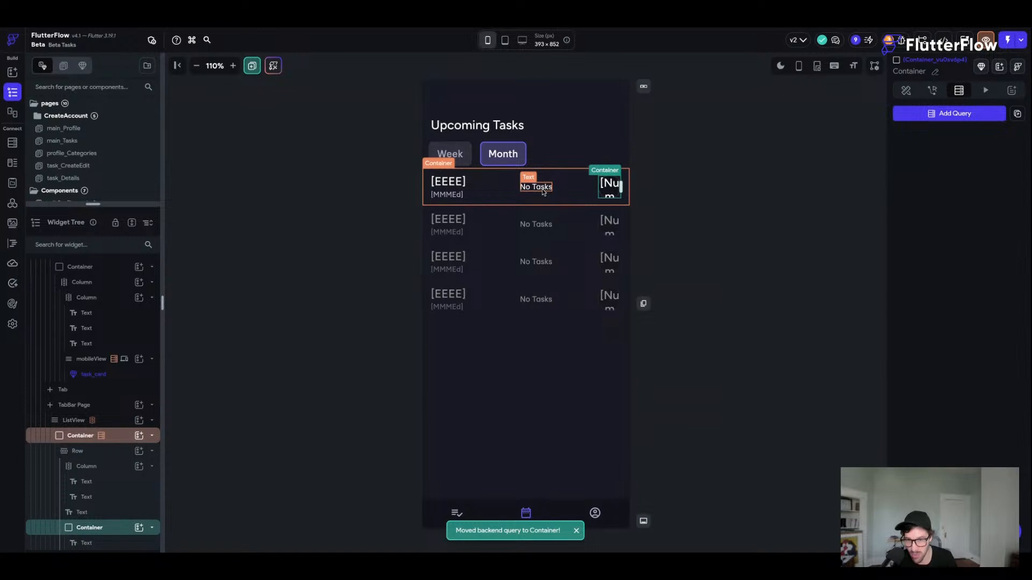
- Enable conditional visibility on the count container and use a single condition as its source
left_click(905, 93)
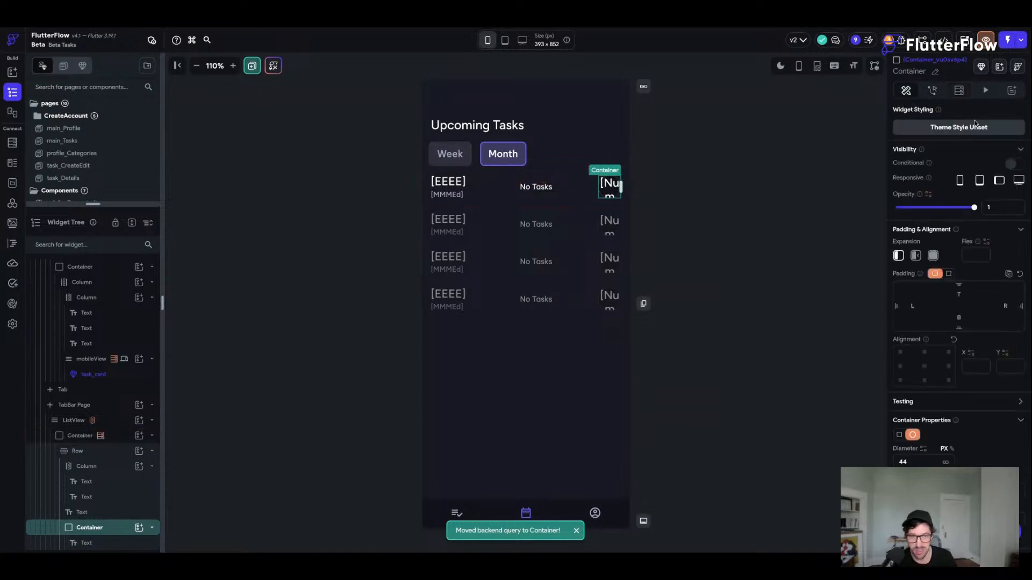
left_click(540, 188)
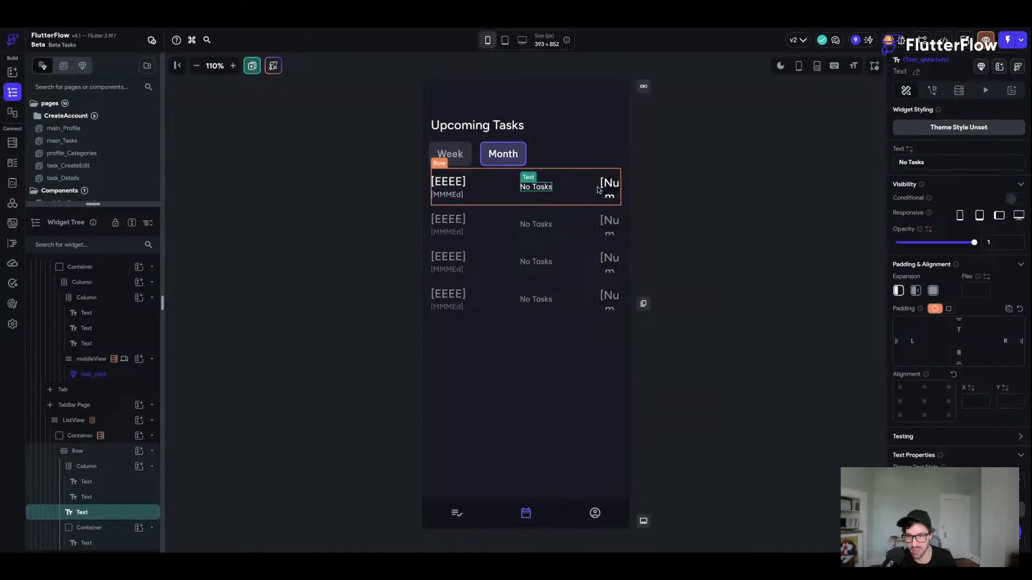
left_click(600, 188)
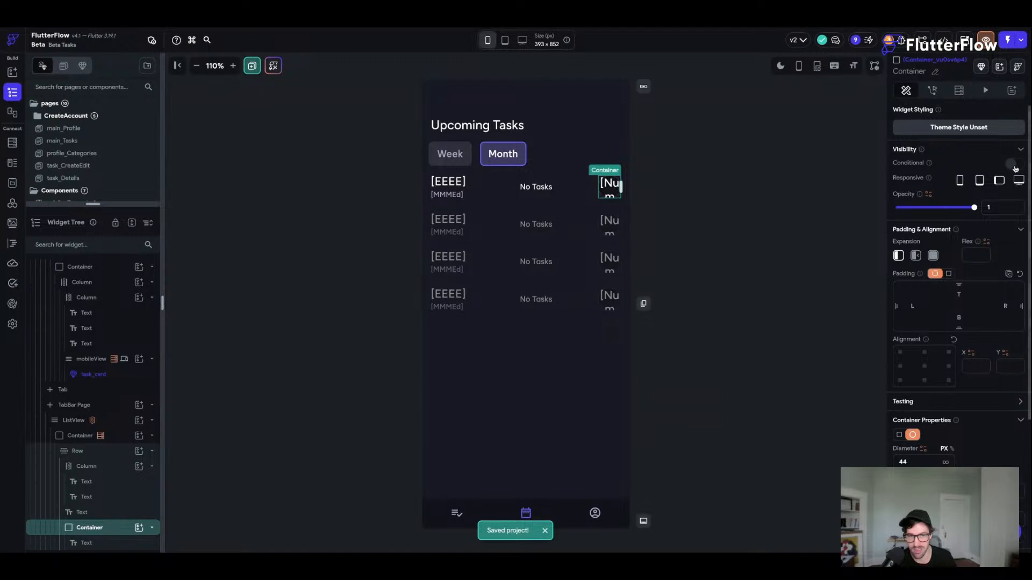
left_click(1012, 163)
left_click(907, 182)
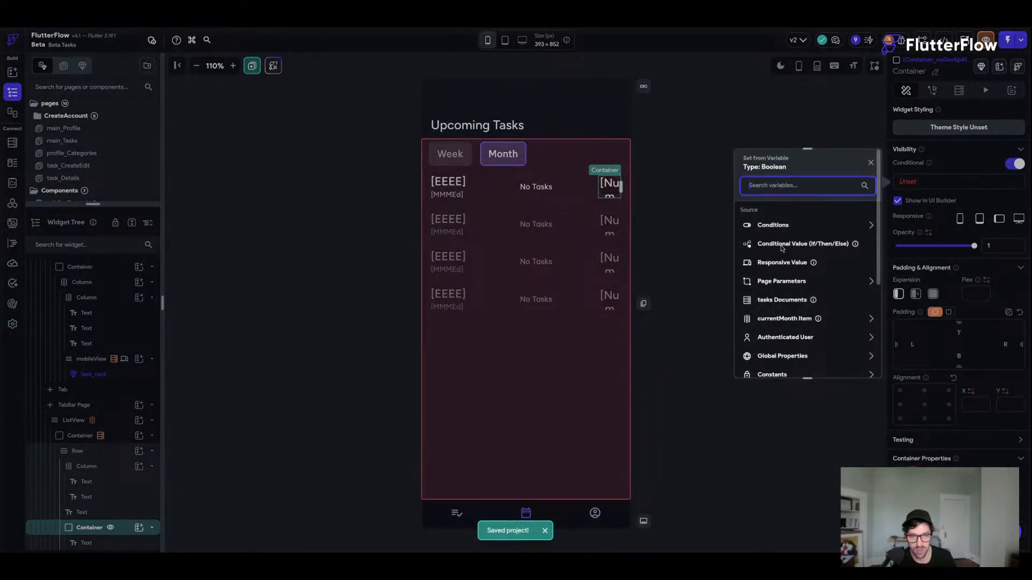
left_click(794, 228)
left_click(778, 255)
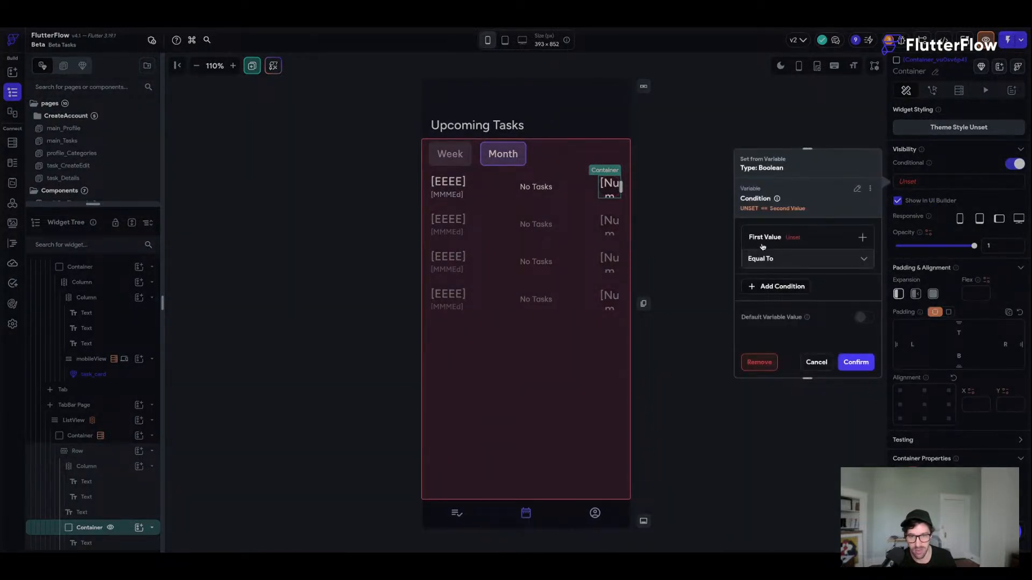
- Set the count container condition's first value to the number of items in tasks Documents
left_click(790, 239)
left_click(772, 262)
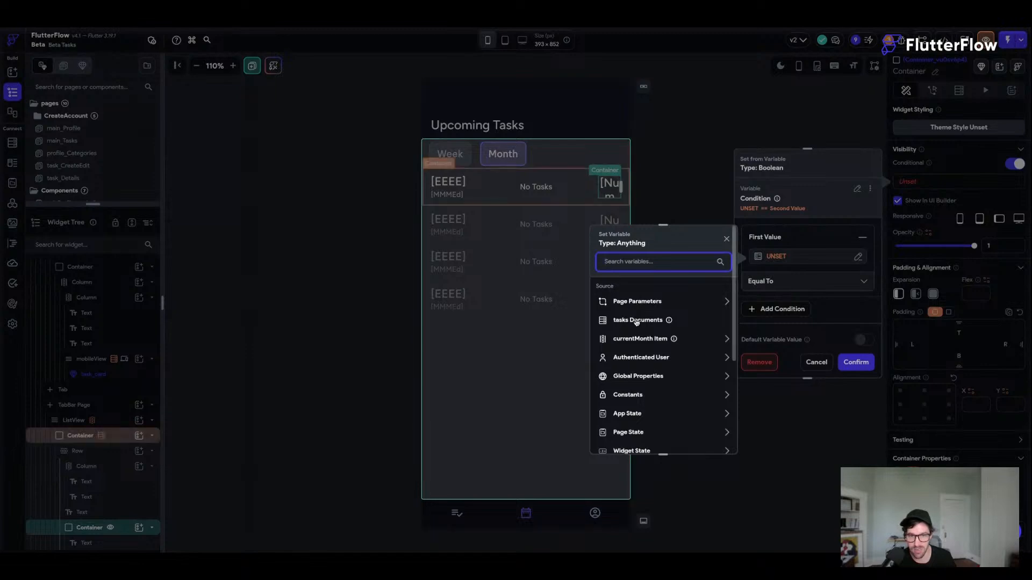
left_click(636, 322)
left_click(651, 322)
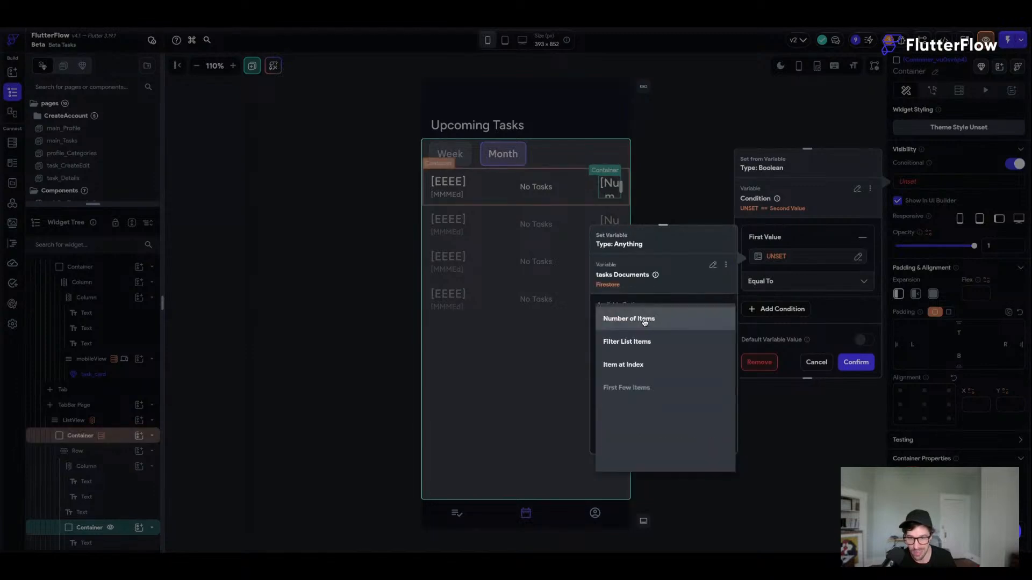
left_click(644, 322)
left_click(704, 441)
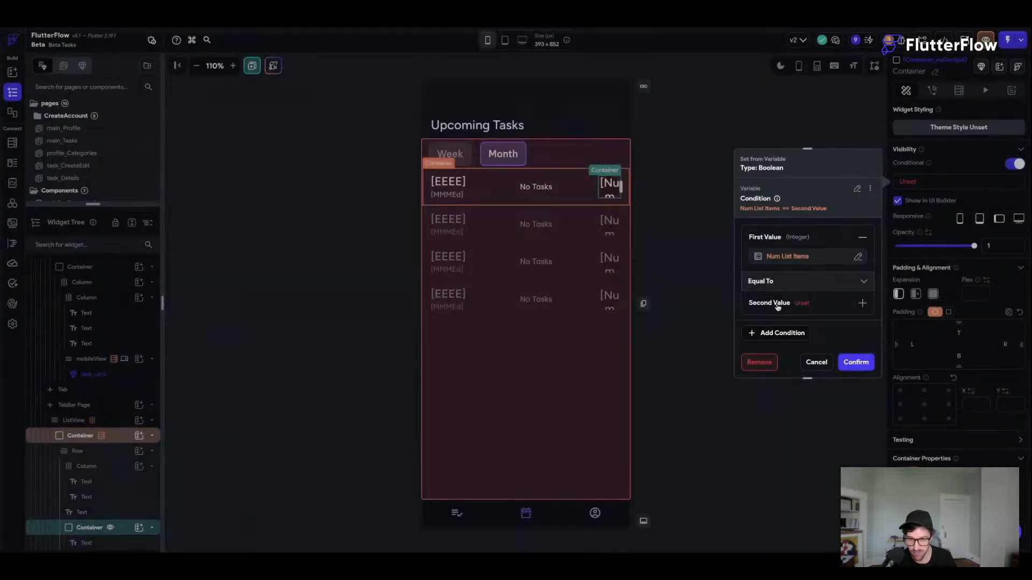
- Set the condition's second value to 0 with the Equal To operator and apply it
left_click(789, 300)
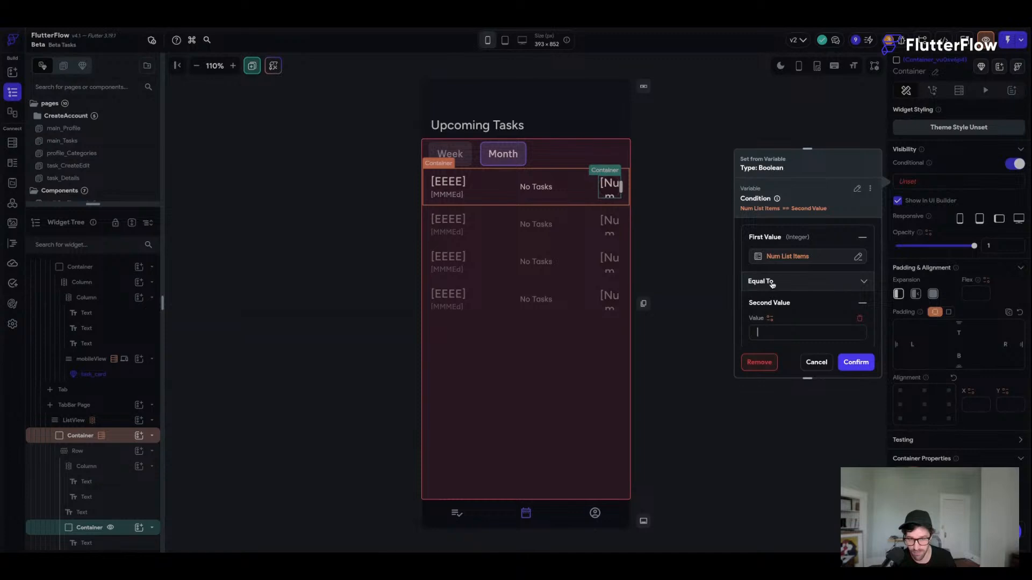
type("0")
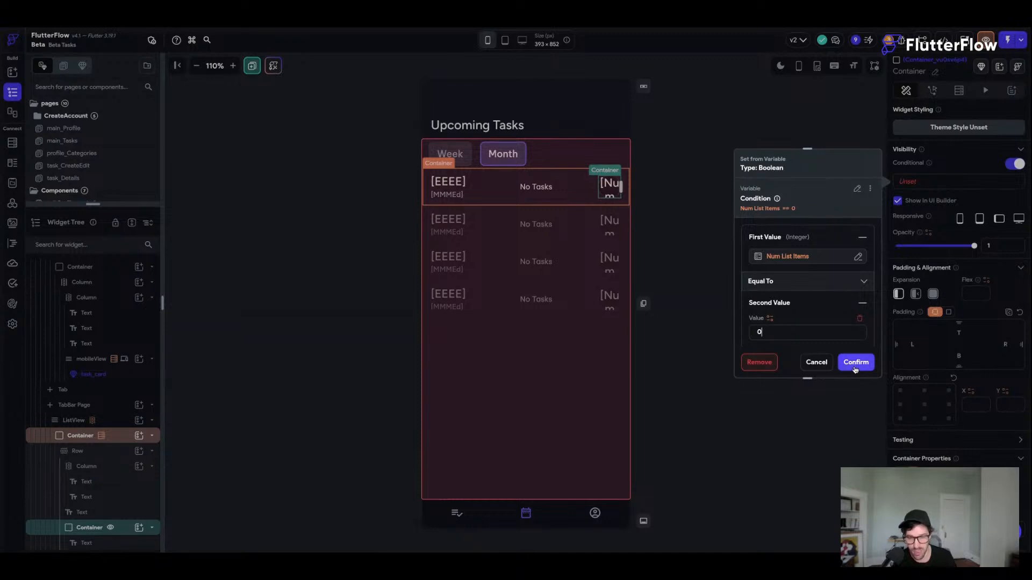
left_click(855, 362)
- Change the count container's visibility condition to Greater Than Or Equal To 1
left_click(948, 184)
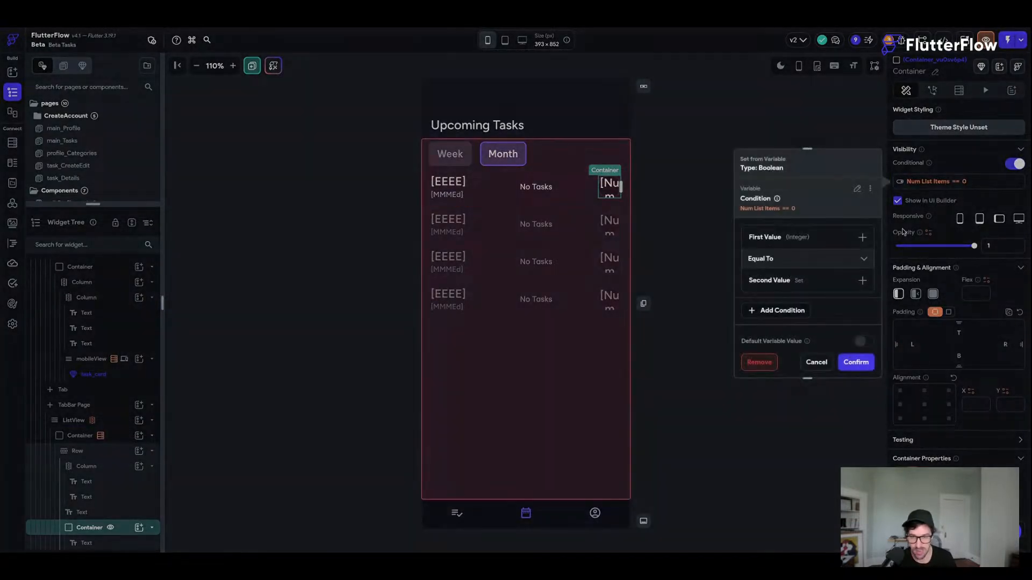
left_click(779, 260)
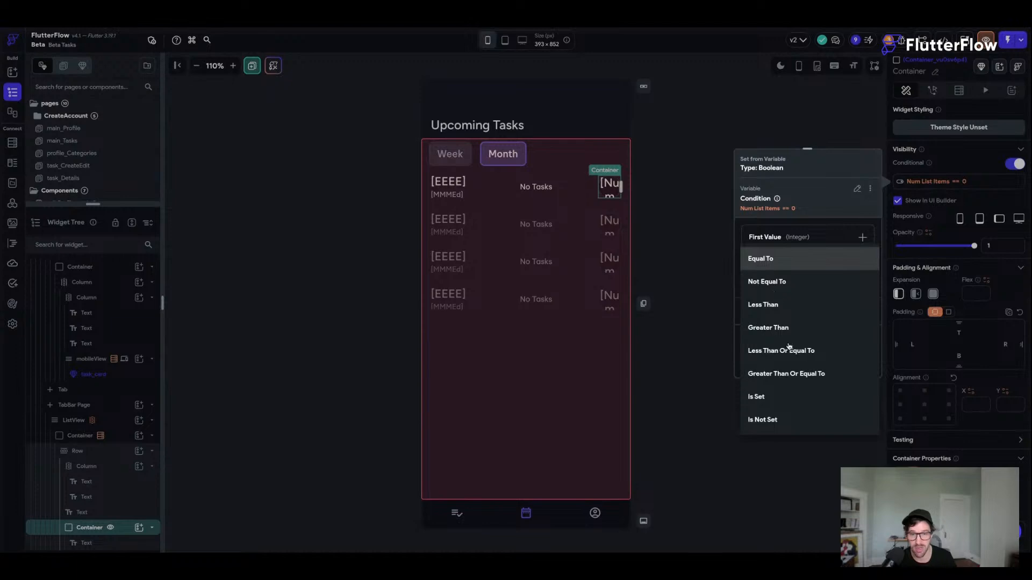
left_click(806, 374)
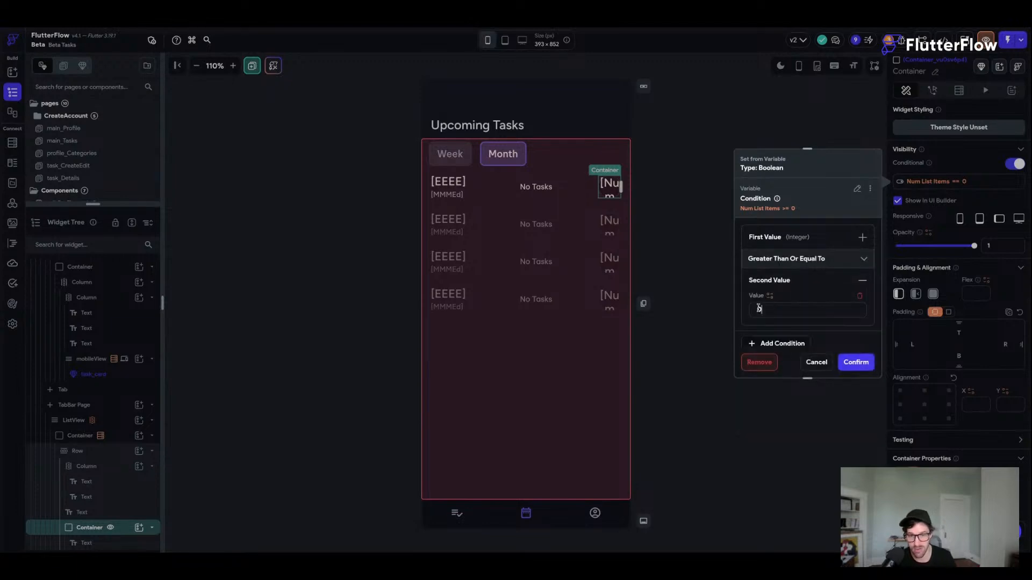
type("1")
left_click(856, 362)
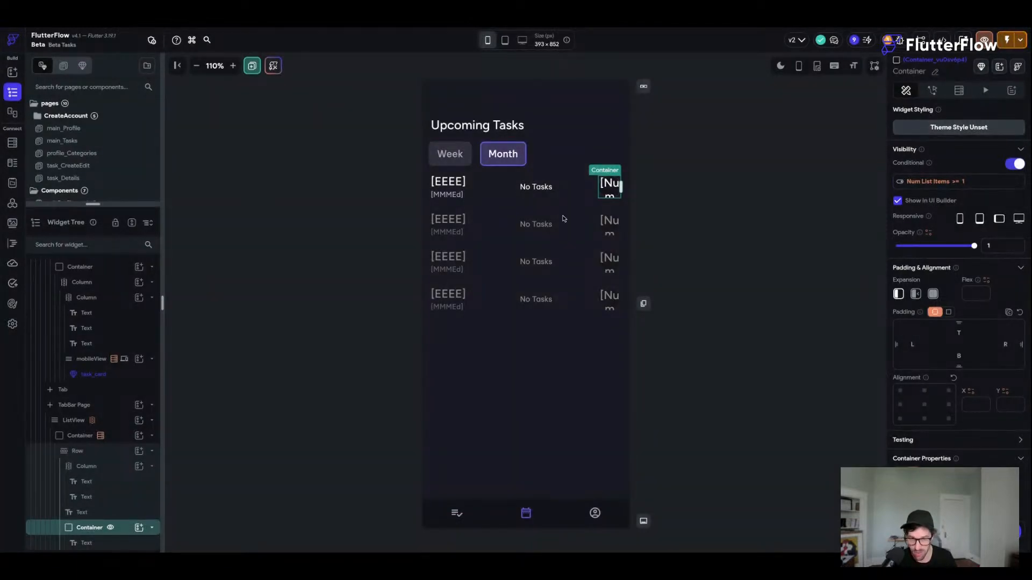
- Switch the "No Tasks" text in the month row to a smaller, dimmer theme text style
left_click(536, 187)
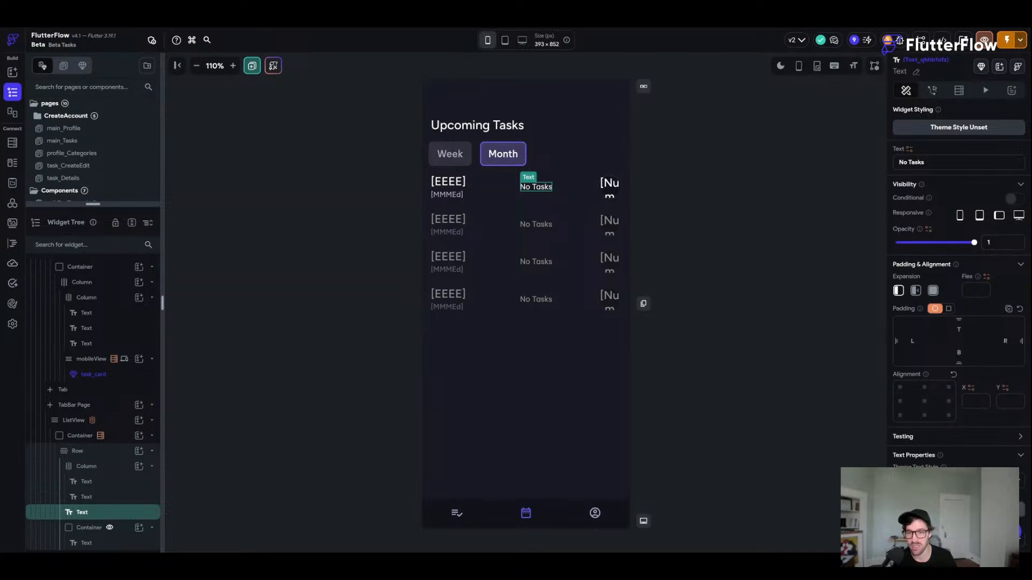
left_click(935, 480)
left_click(933, 400)
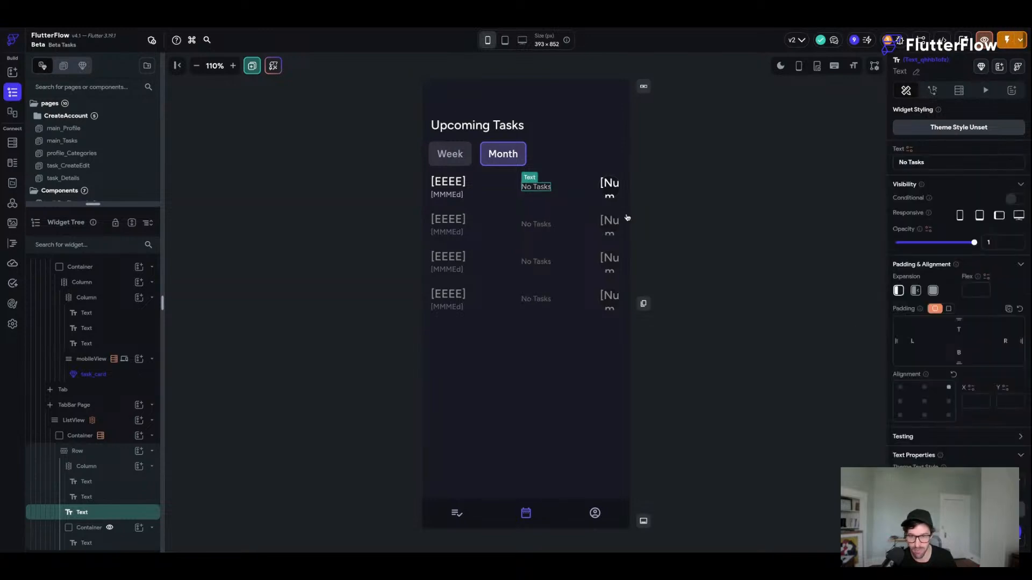
- Enable conditional visibility on the "No Tasks" text with a condition whose first value is the number of items in tasks Documents
left_click(1016, 199)
left_click(919, 217)
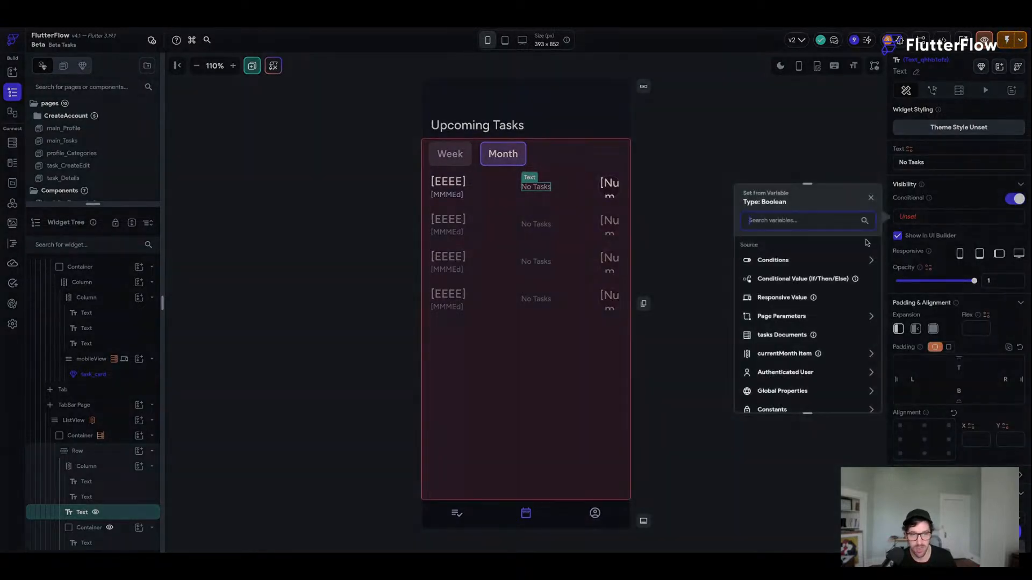
left_click(764, 289)
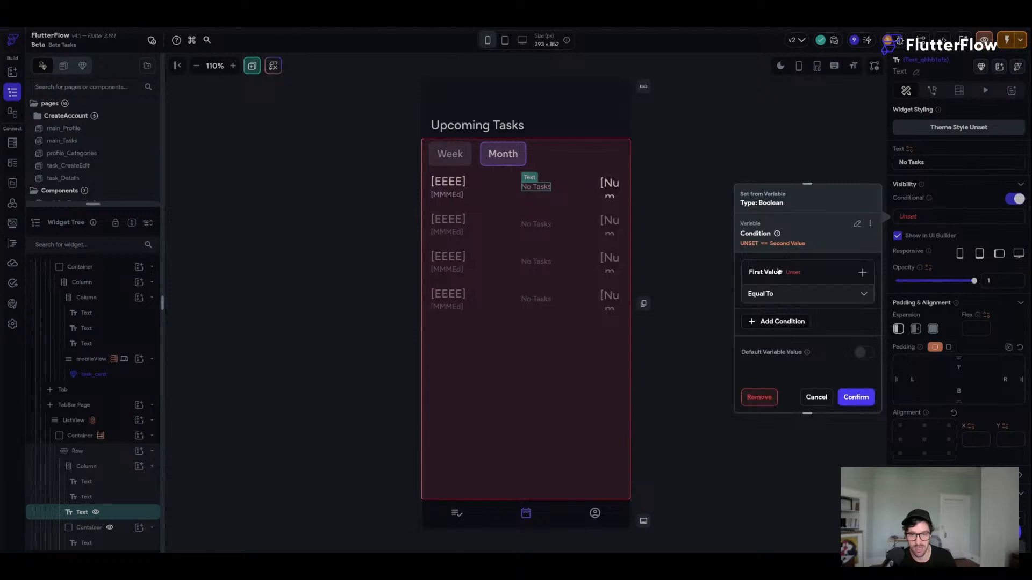
left_click(779, 271)
left_click(779, 295)
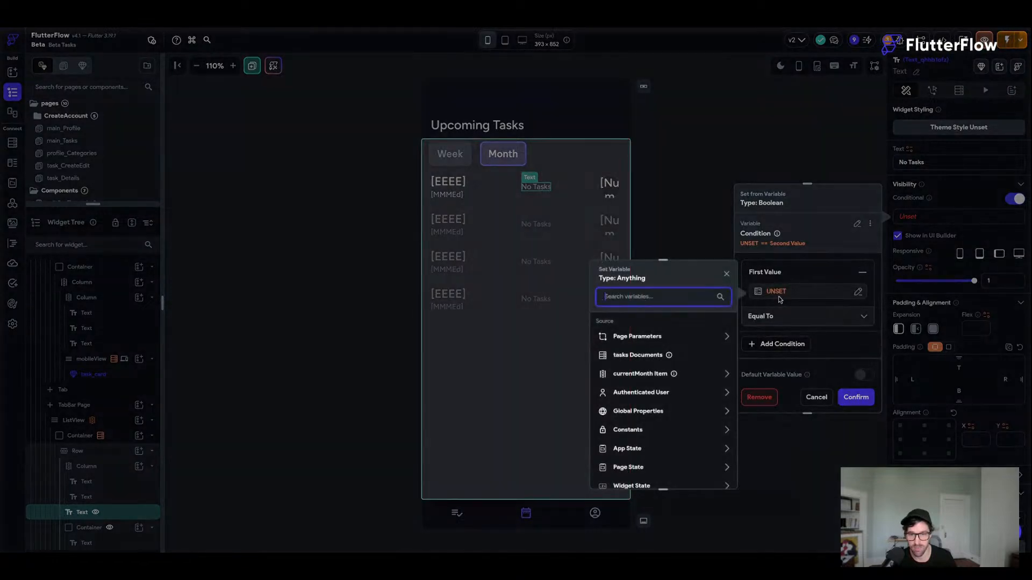
left_click(634, 359)
left_click(624, 355)
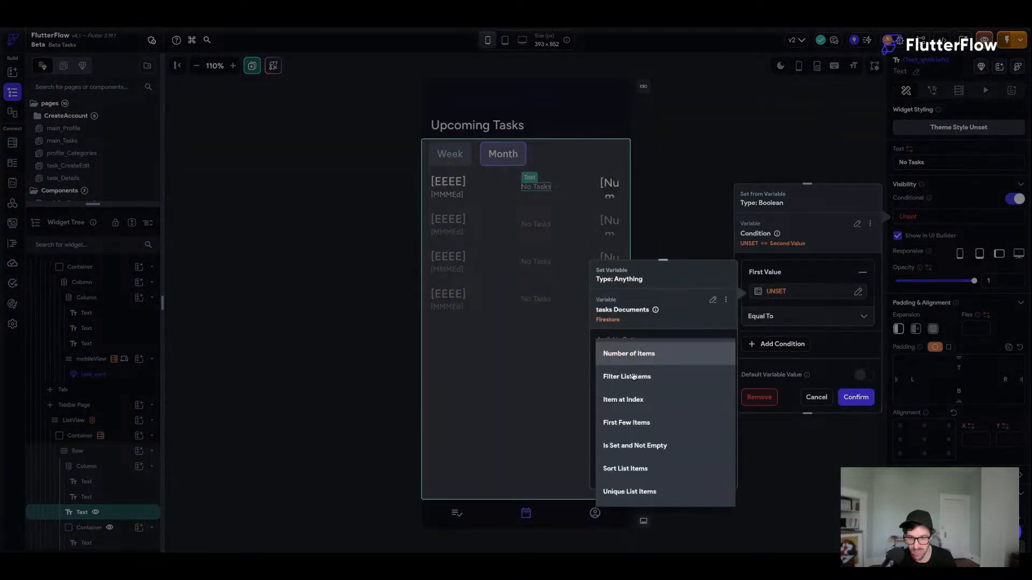
left_click(635, 359)
left_click(709, 481)
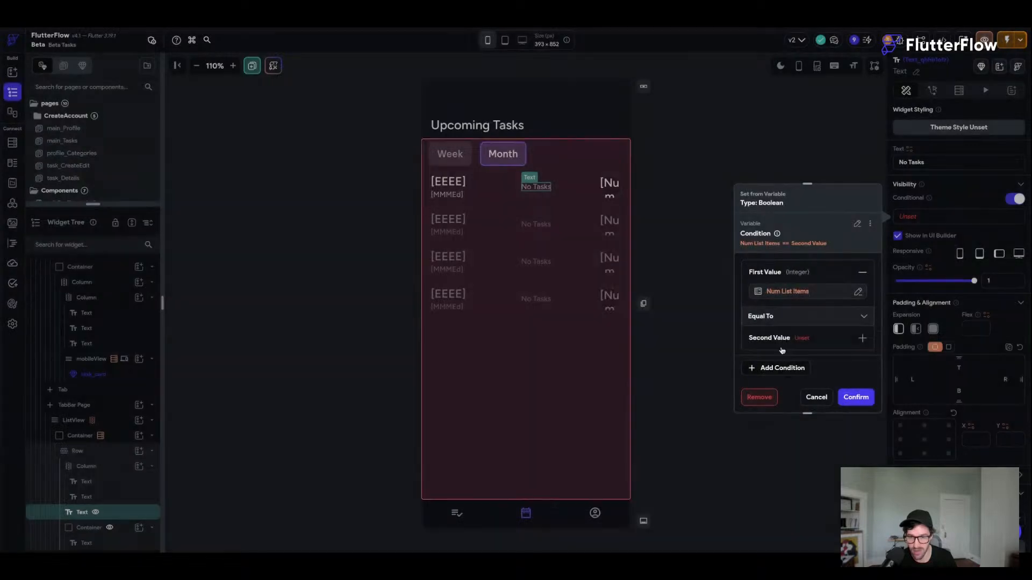
- Complete the "No Tasks" visibility condition as Equal To 0 and save the project
left_click(788, 343)
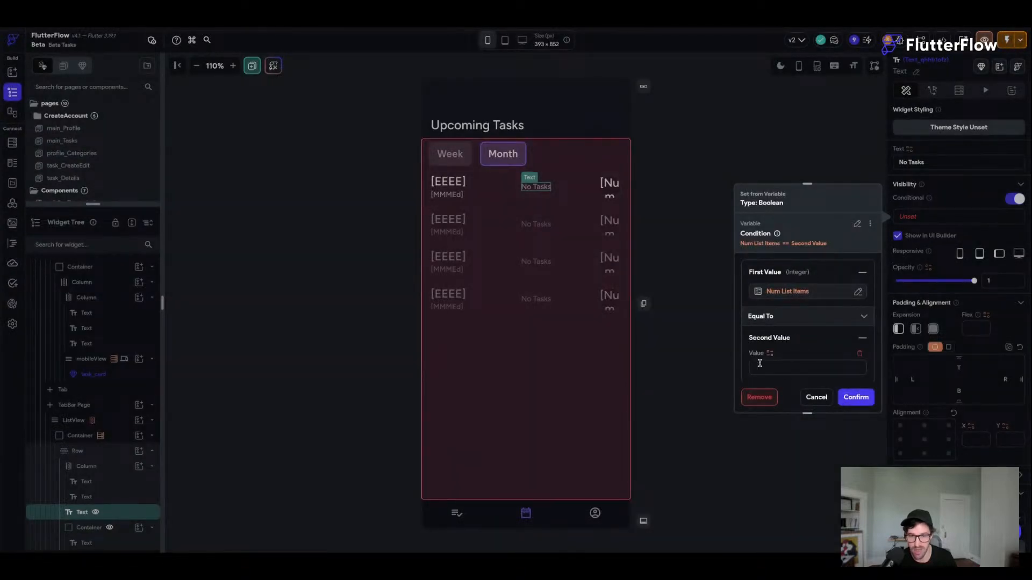
type("0")
left_click(854, 397)
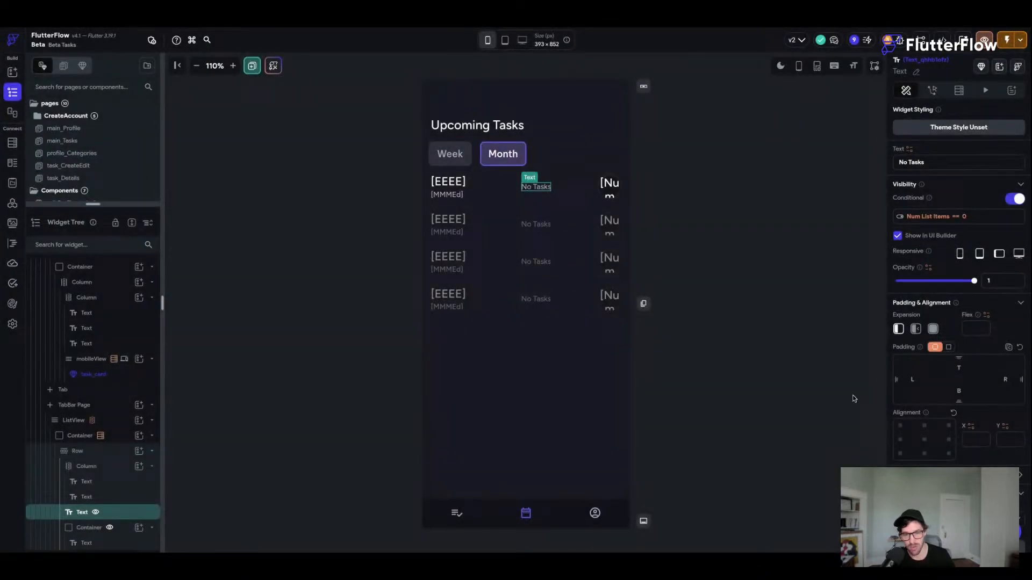
left_click(773, 267)
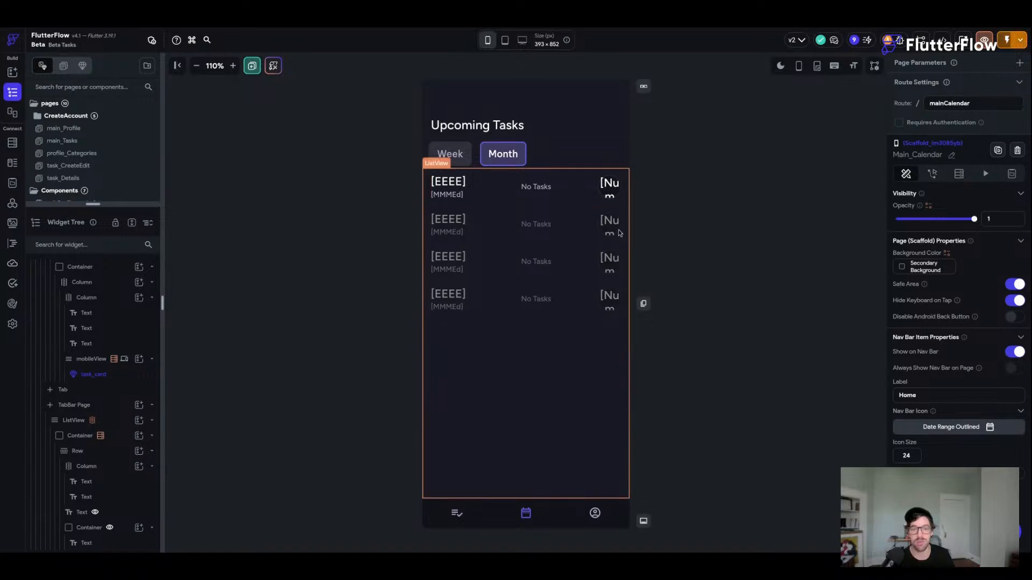
key("ctrl+s")
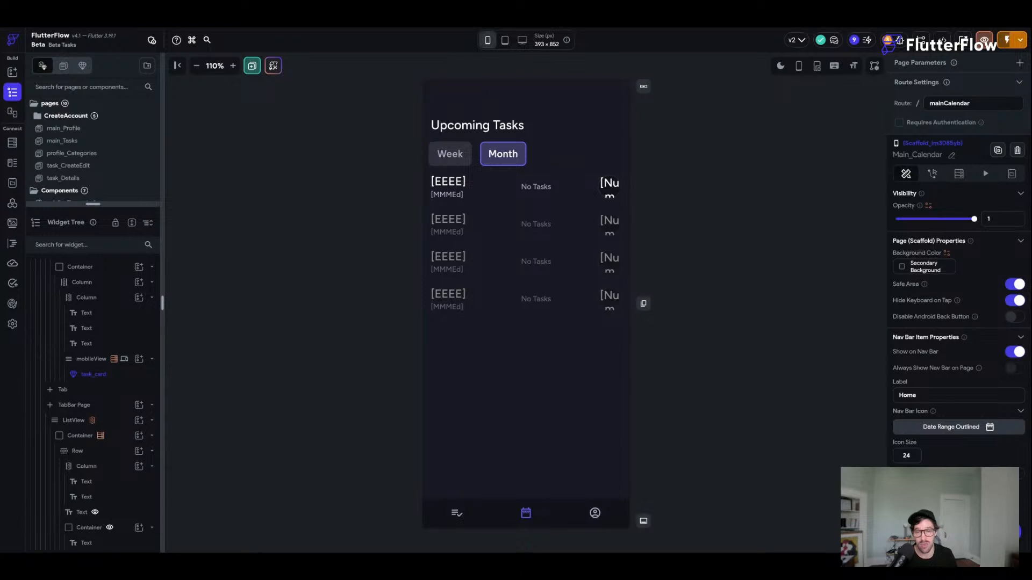
- Save the project and enable conditional visibility on the month row's container with a condition whose first value is currentMonth Item
key("ctrl+s")
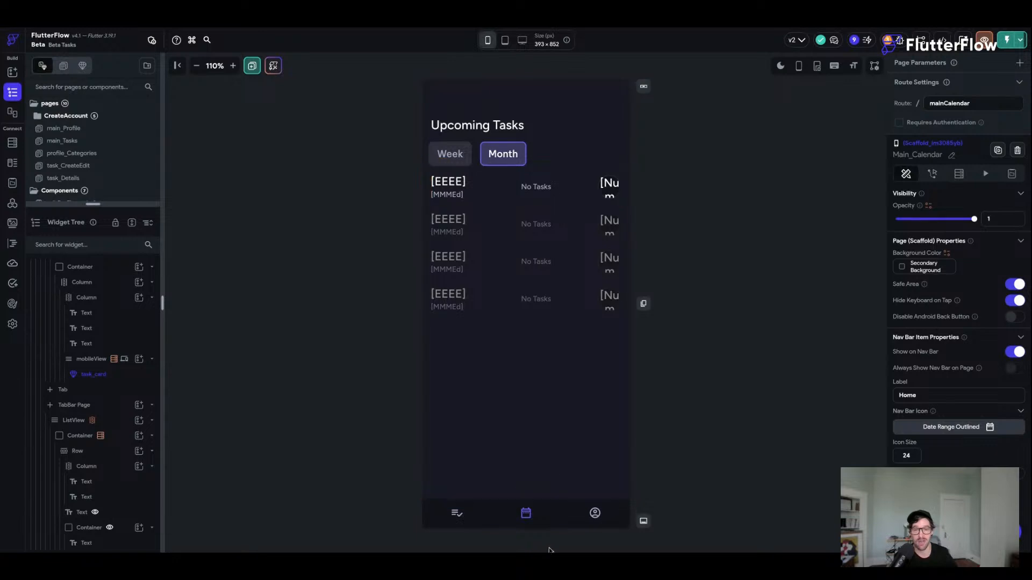
left_click(427, 206)
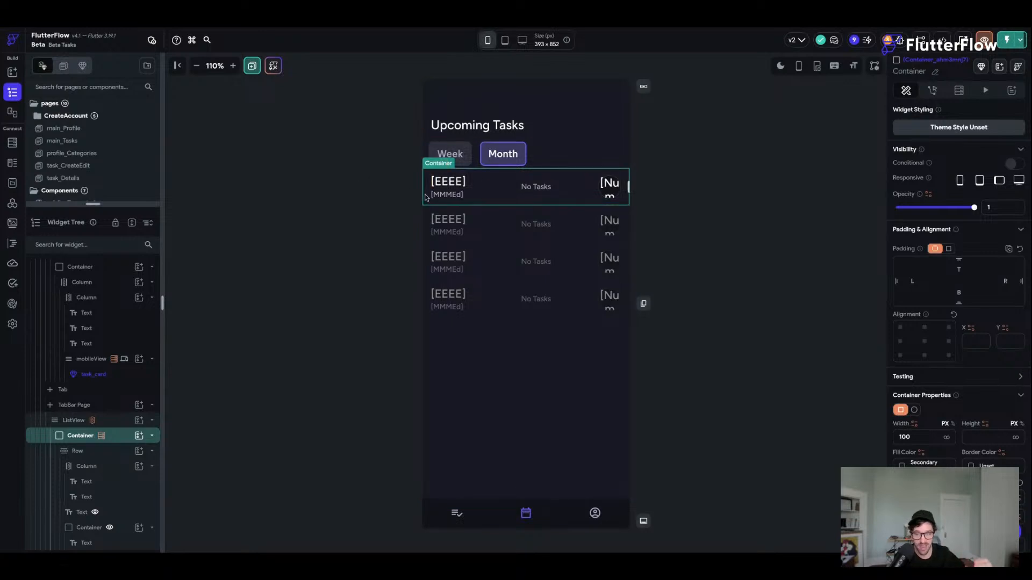
left_click(1014, 165)
left_click(912, 183)
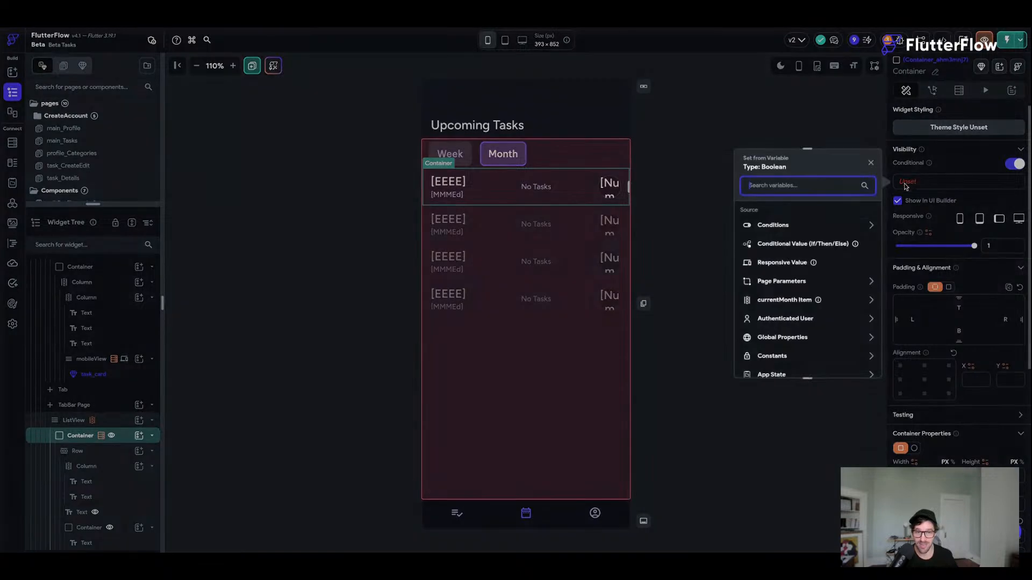
left_click(773, 225)
left_click(784, 256)
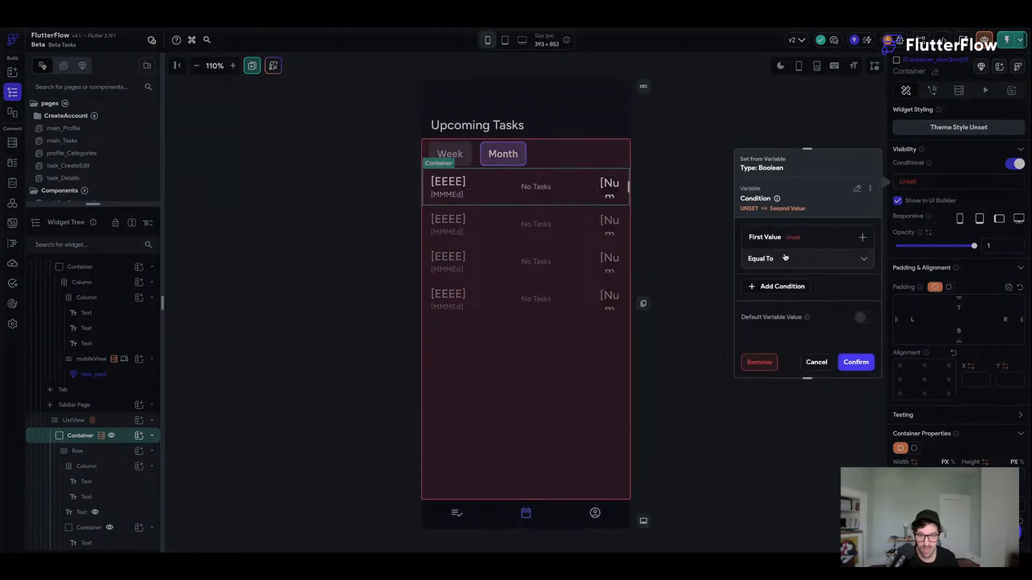
left_click(793, 240)
left_click(774, 256)
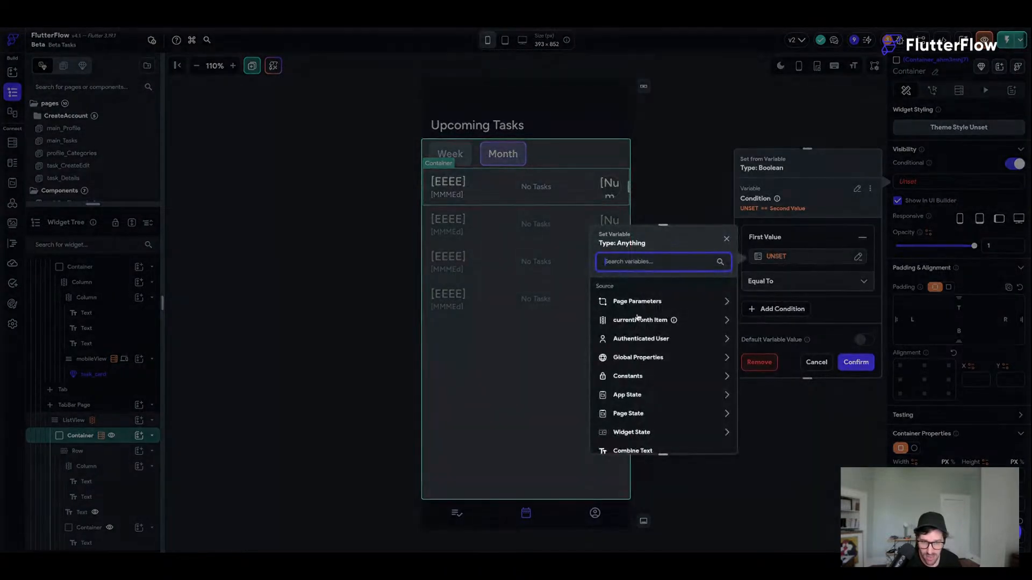
left_click(639, 319)
- Apply DateTime Format with the MEd option to the condition's first value
left_click(637, 311)
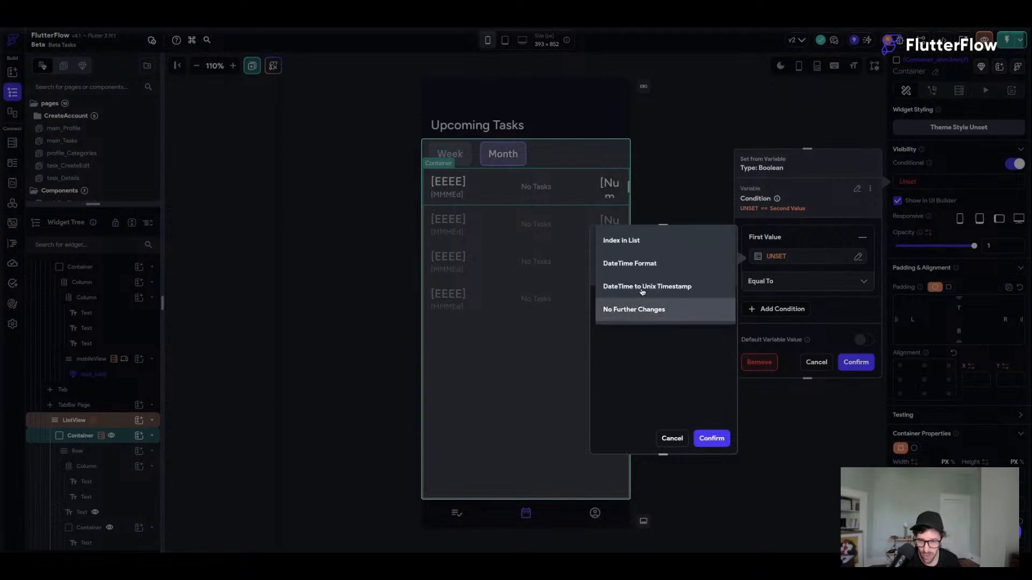
left_click(641, 266)
left_click(618, 343)
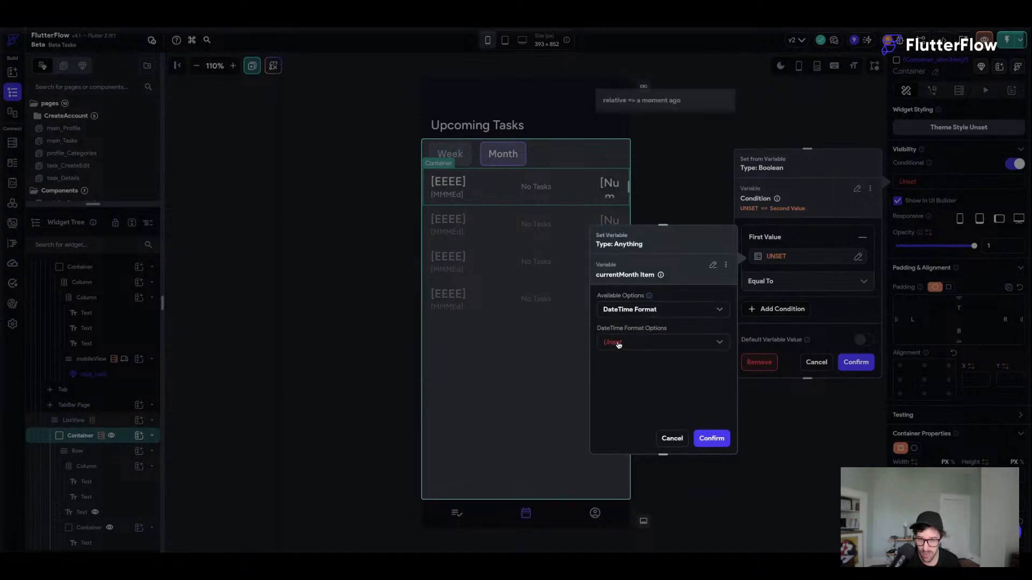
left_click(655, 169)
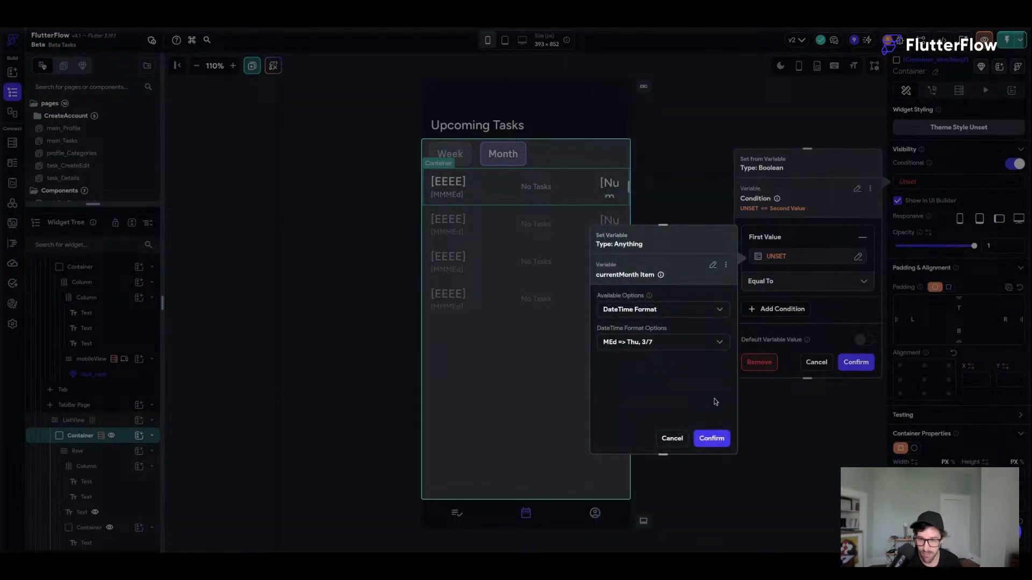
left_click(708, 439)
left_click(768, 281)
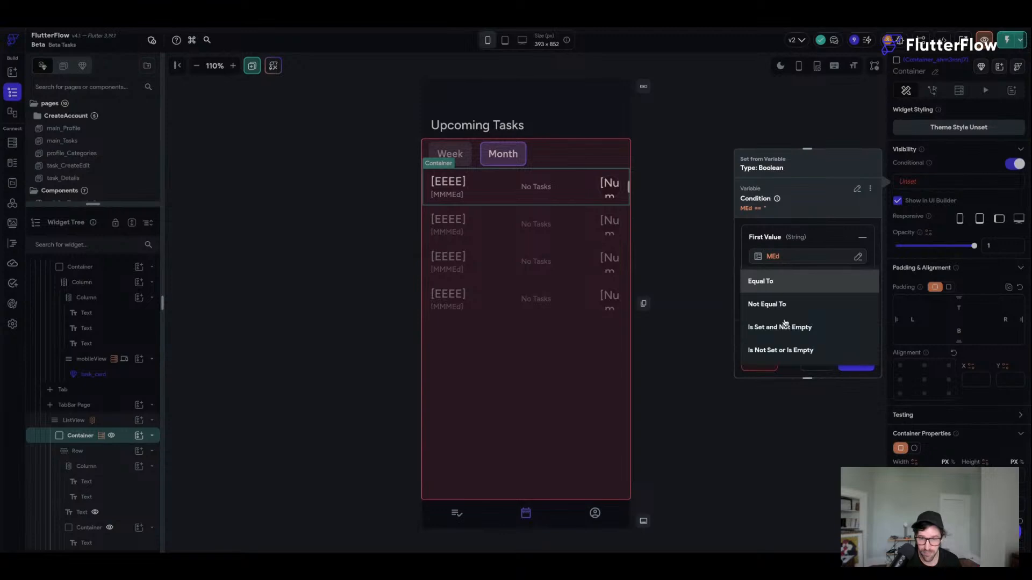
left_click(785, 257)
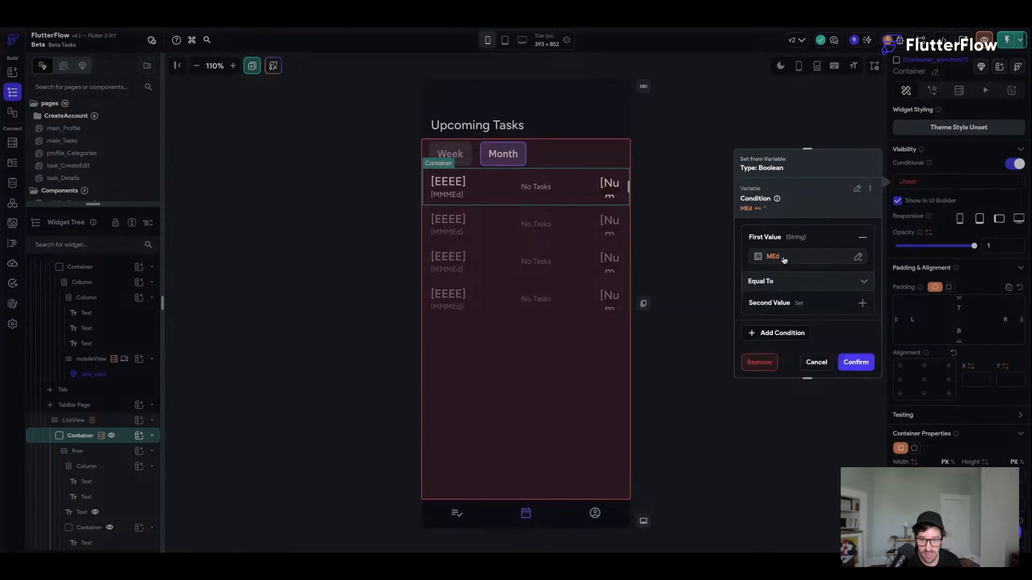
- Set the first value's option to No Further Changes and the condition's comparison to Greater Than Or Equal To
left_click(781, 257)
left_click(674, 310)
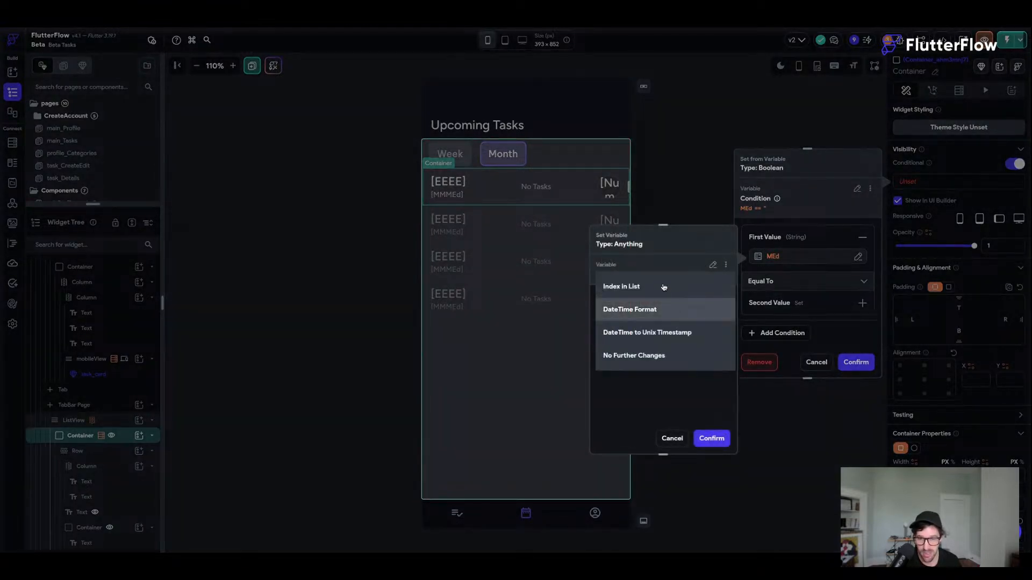
left_click(664, 357)
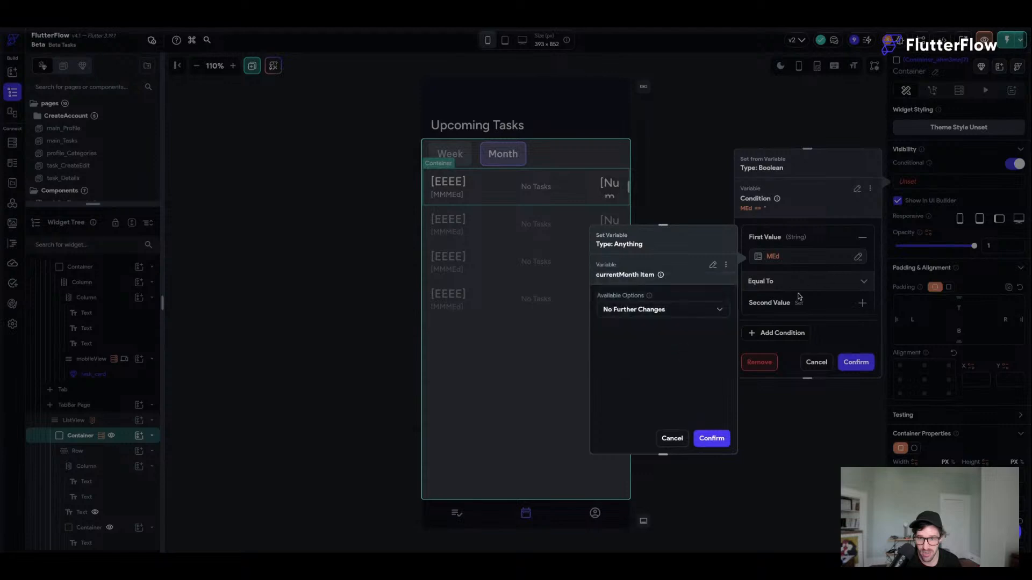
left_click(711, 438)
left_click(785, 284)
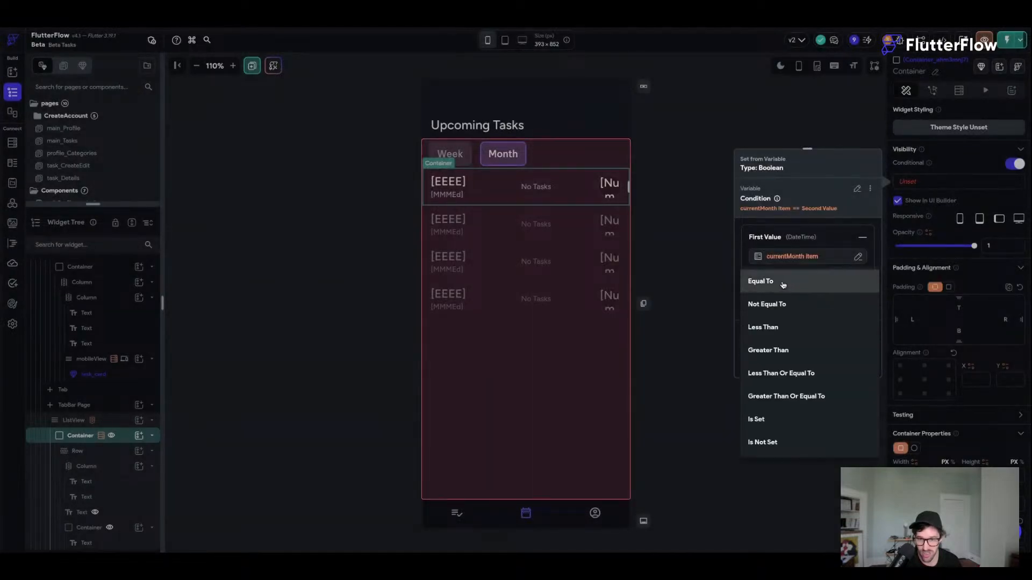
left_click(772, 398)
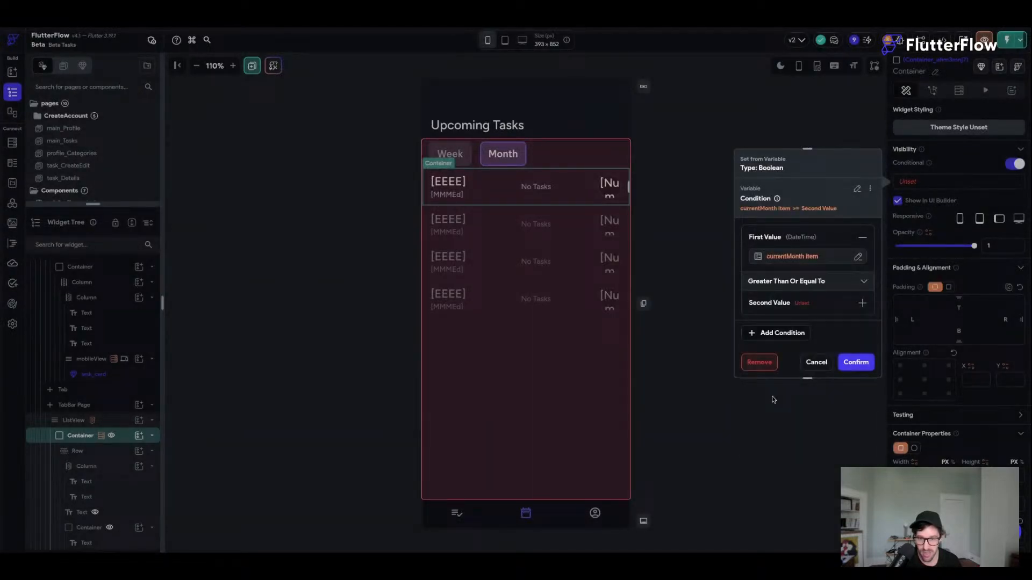
- Set the condition's second value to Current Time, confirm the visibility condition and save the project
left_click(812, 304)
scroll(785, 291, "down", 1)
left_click(784, 279)
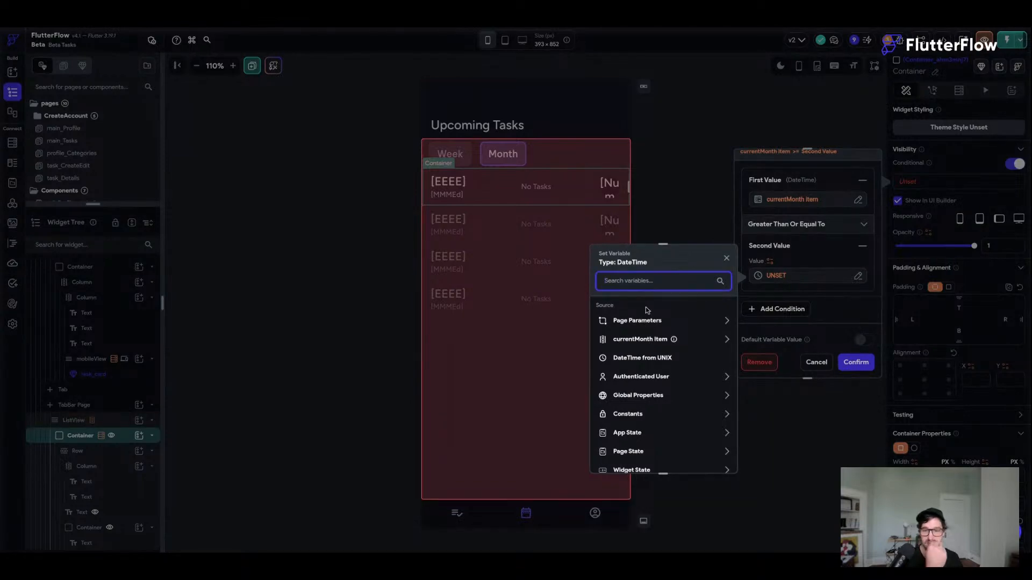
type("curre")
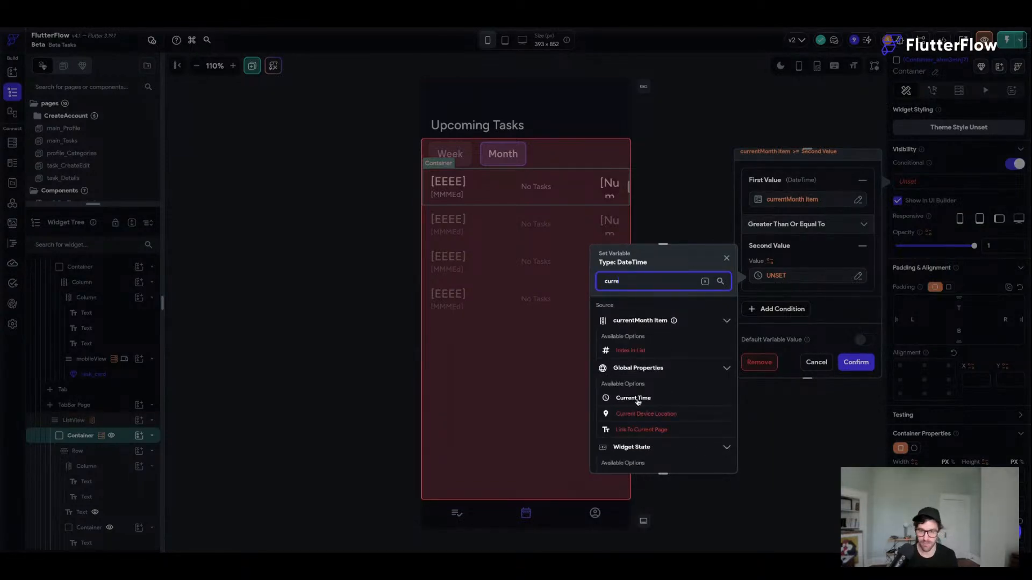
left_click(637, 399)
left_click(711, 457)
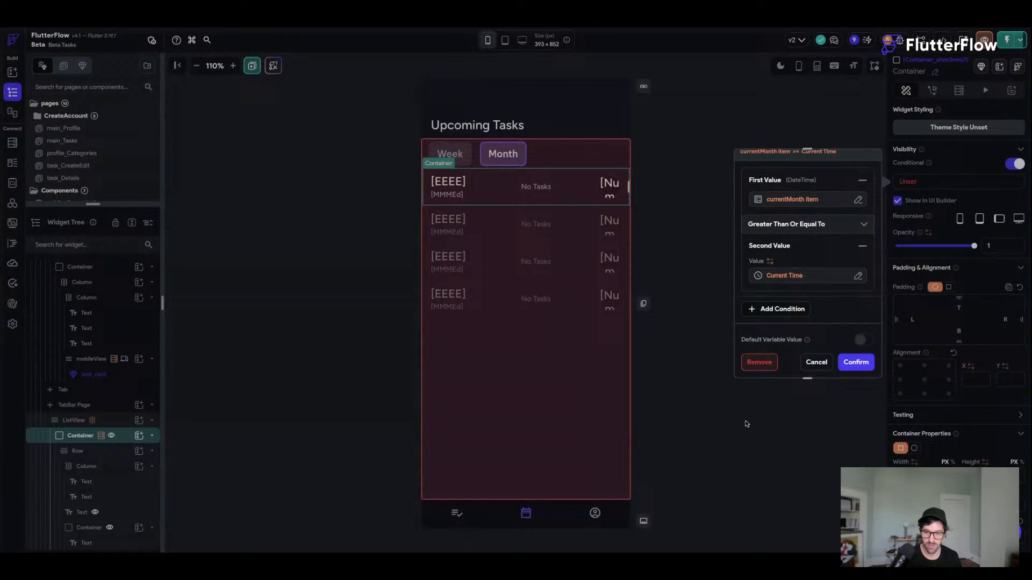
left_click(854, 362)
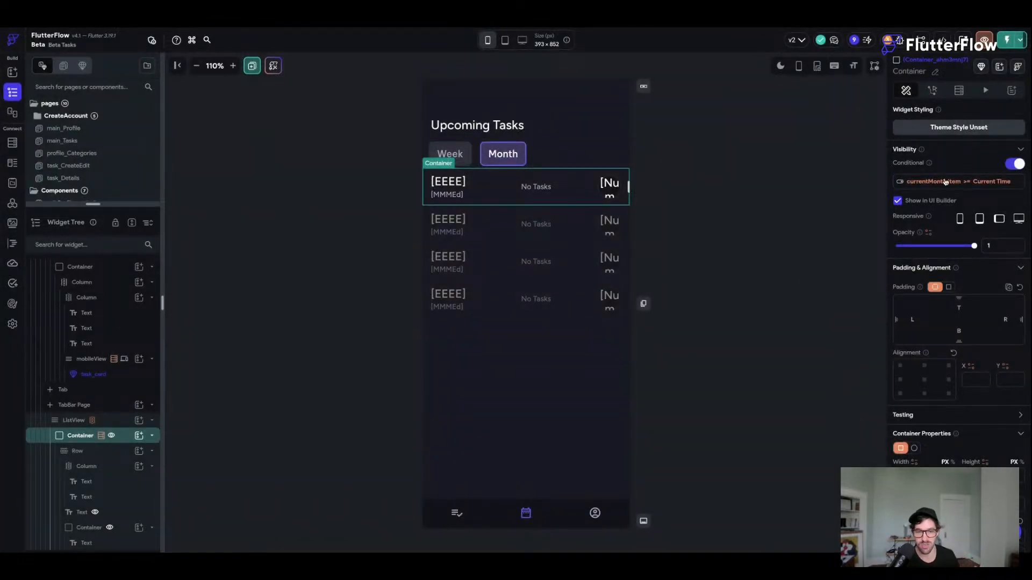
left_click(744, 212)
key("super+s")
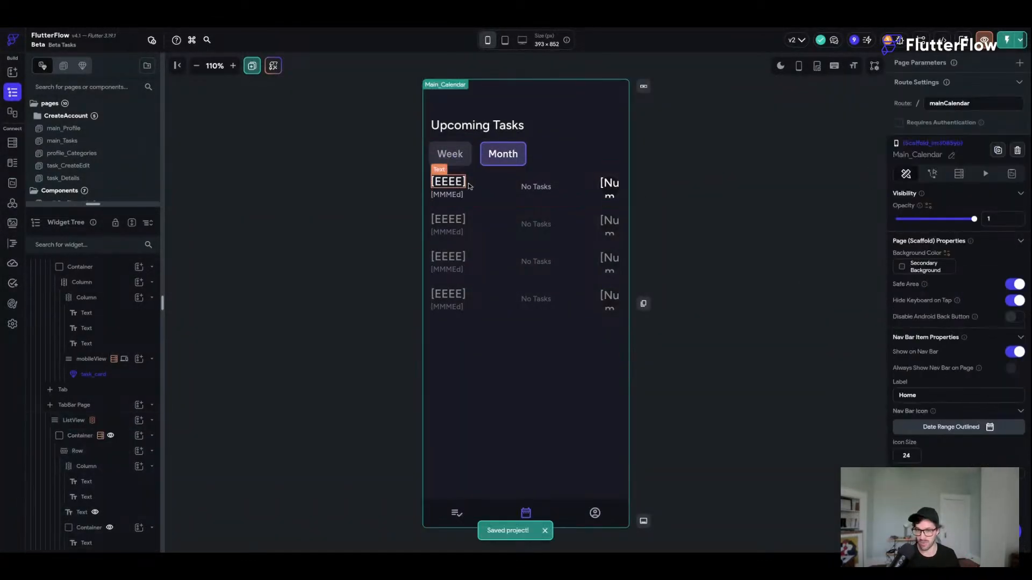
- Launch a test of the app by opening the project's existing debug session
left_click(623, 190)
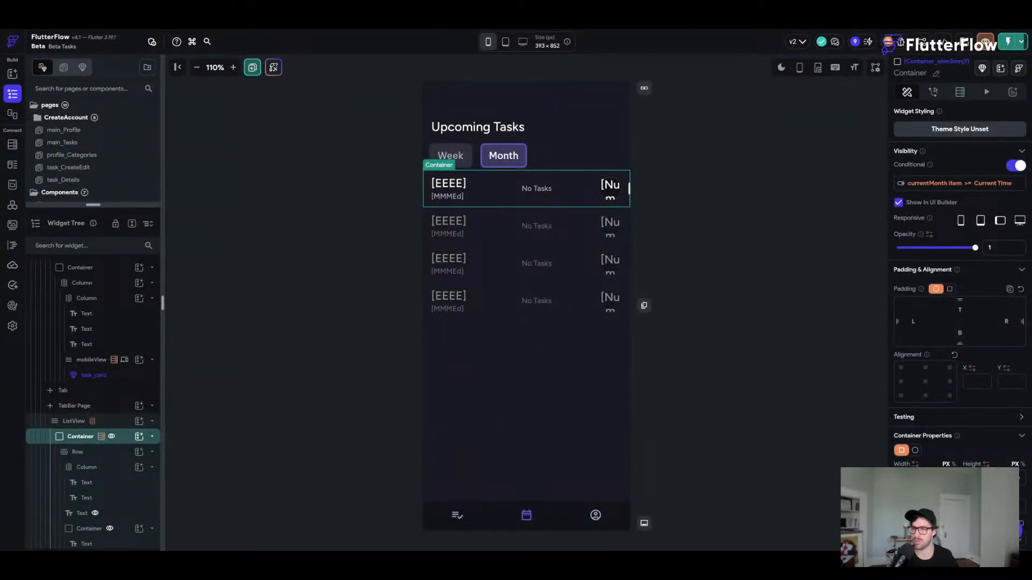
left_click(1007, 43)
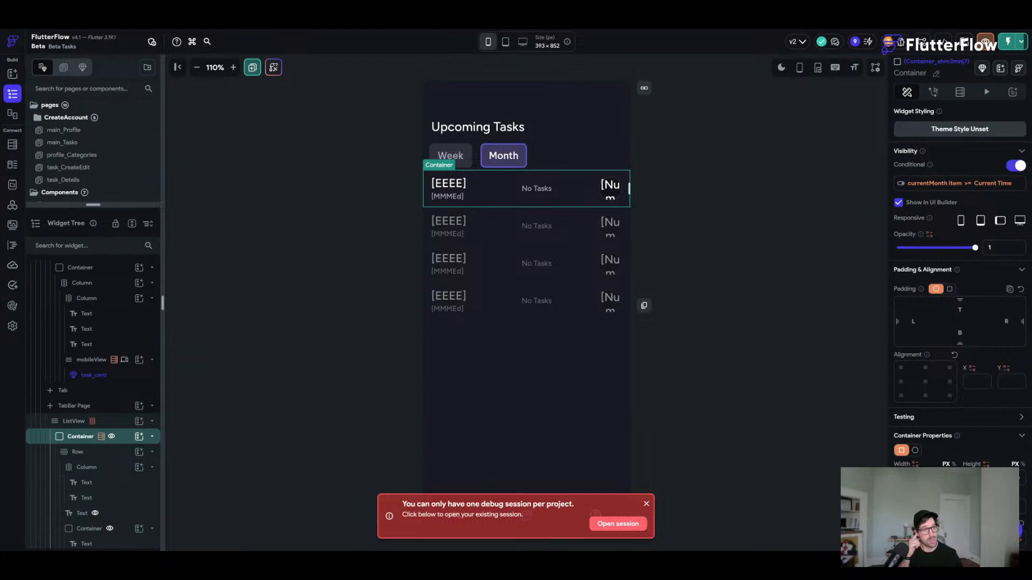
left_click(618, 524)
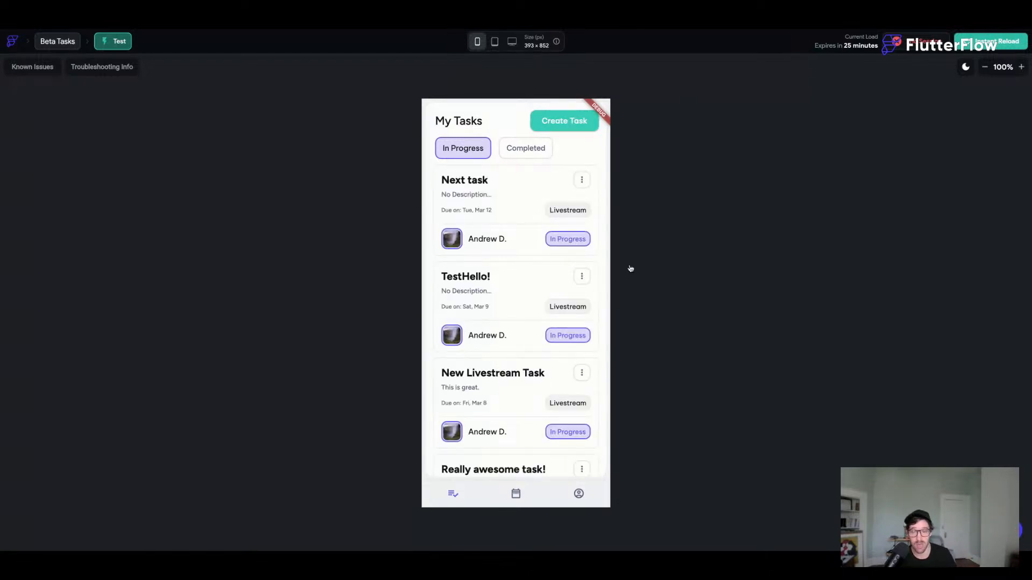
- In the test app, check the Completed task list and the tasks for individual days in the calendar's Week view
left_click(531, 155)
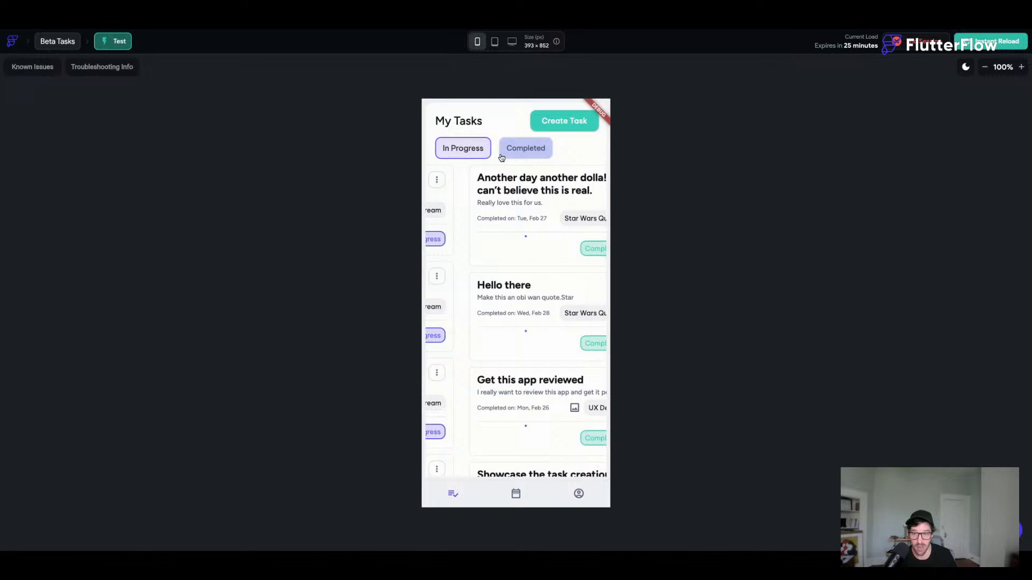
left_click(470, 154)
left_click(516, 494)
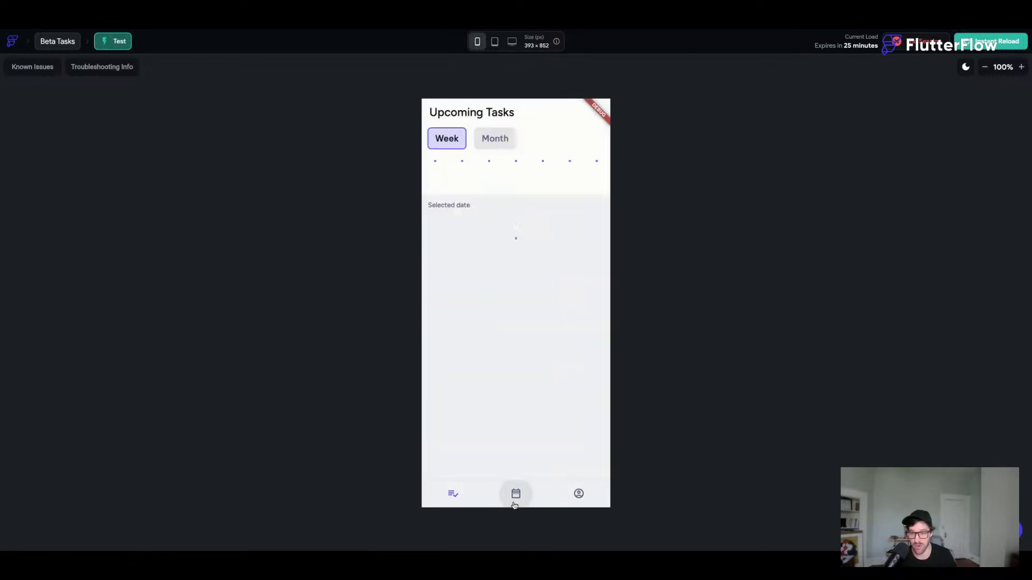
left_click(488, 174)
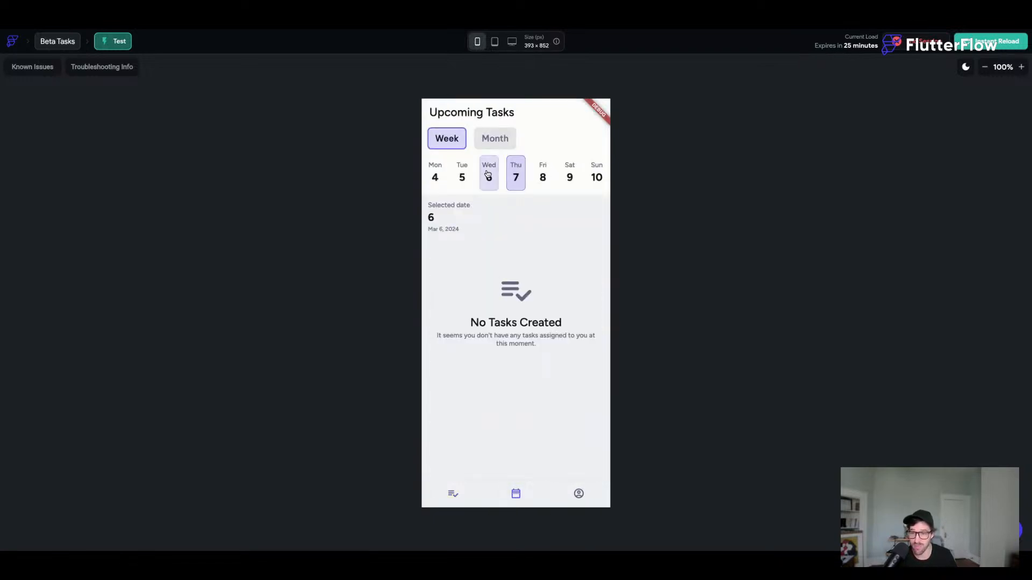
left_click(462, 177)
left_click(435, 179)
left_click(543, 177)
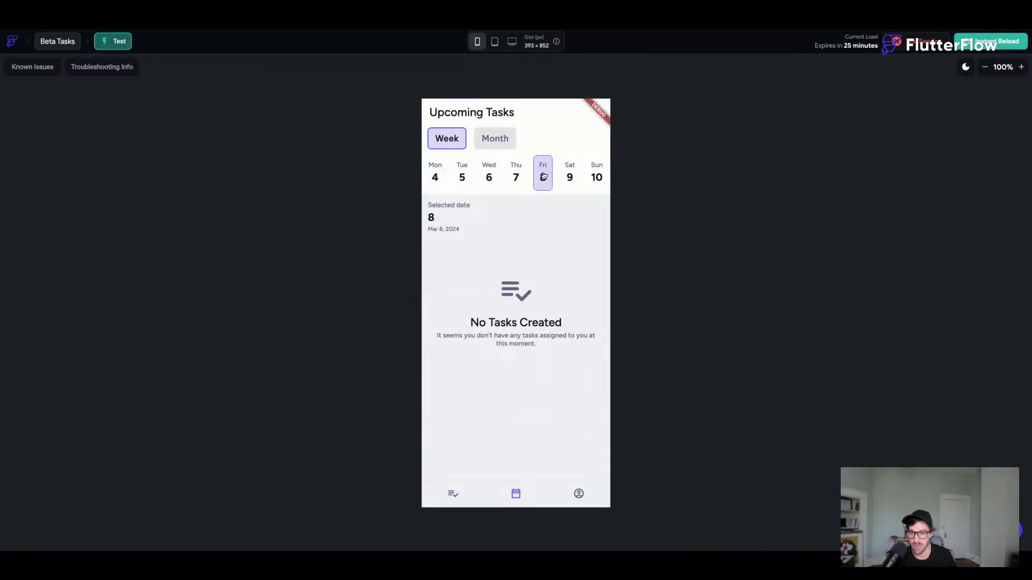
left_click(568, 176)
left_click(543, 177)
left_click(592, 177)
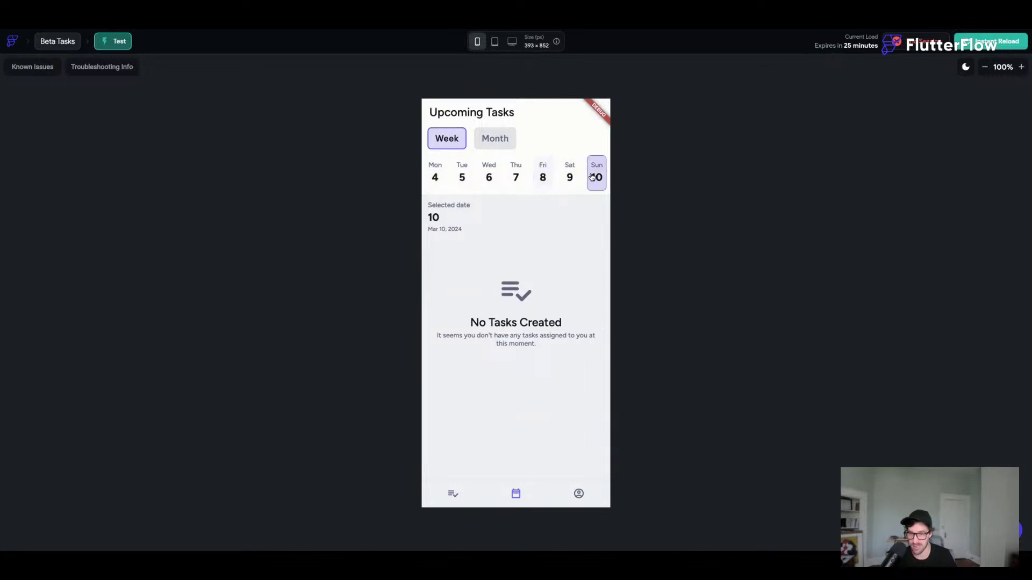
left_click(550, 176)
- Examine the calendar's Month view for the listed days, task counts and "No Tasks" labels
left_click(484, 140)
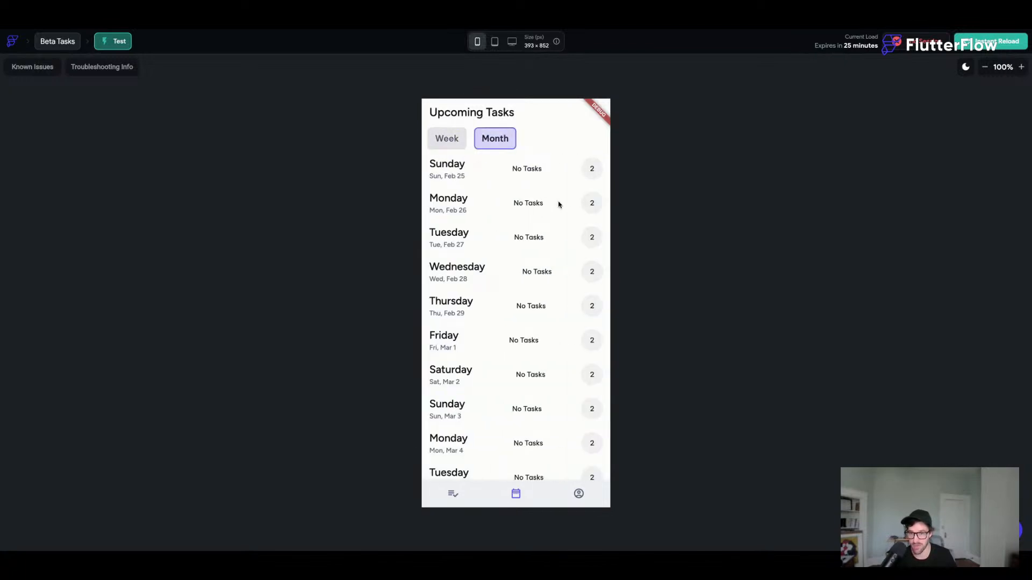
scroll(594, 168, "down", 20)
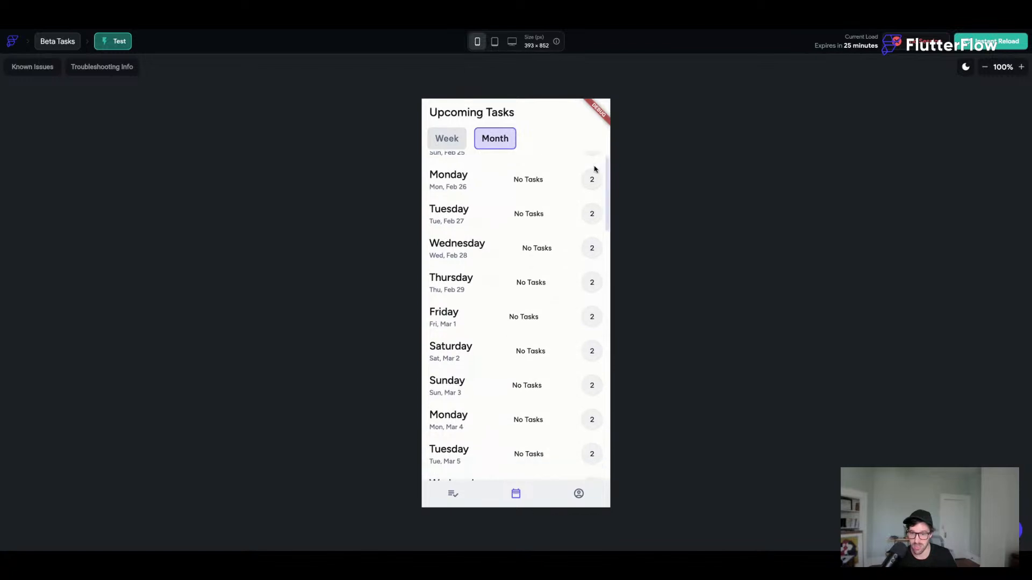
scroll(538, 269, "up", 20)
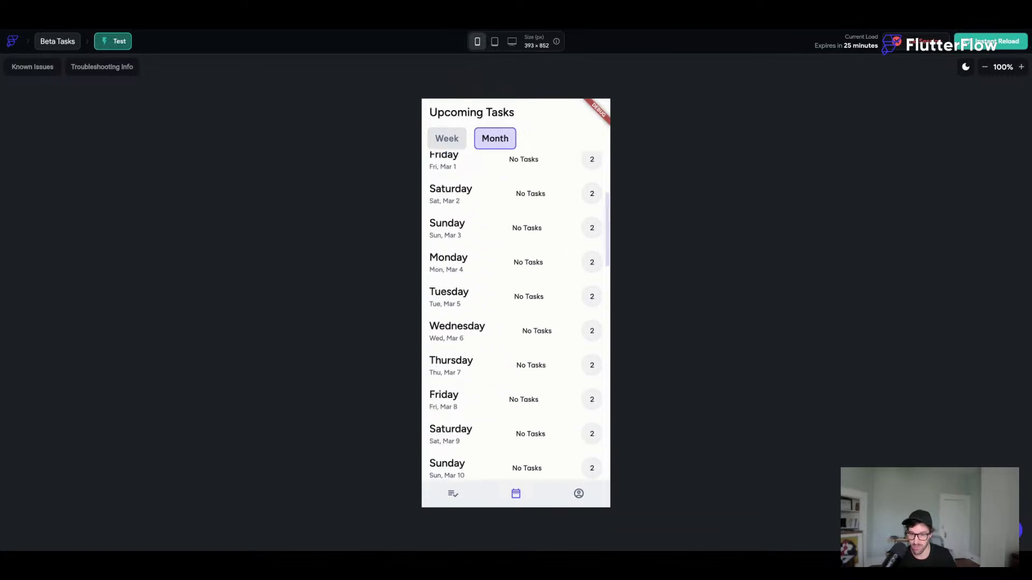
- Reload the test app with the latest changes and check the Week view for Friday 8 and Saturday 9
left_click(957, 38)
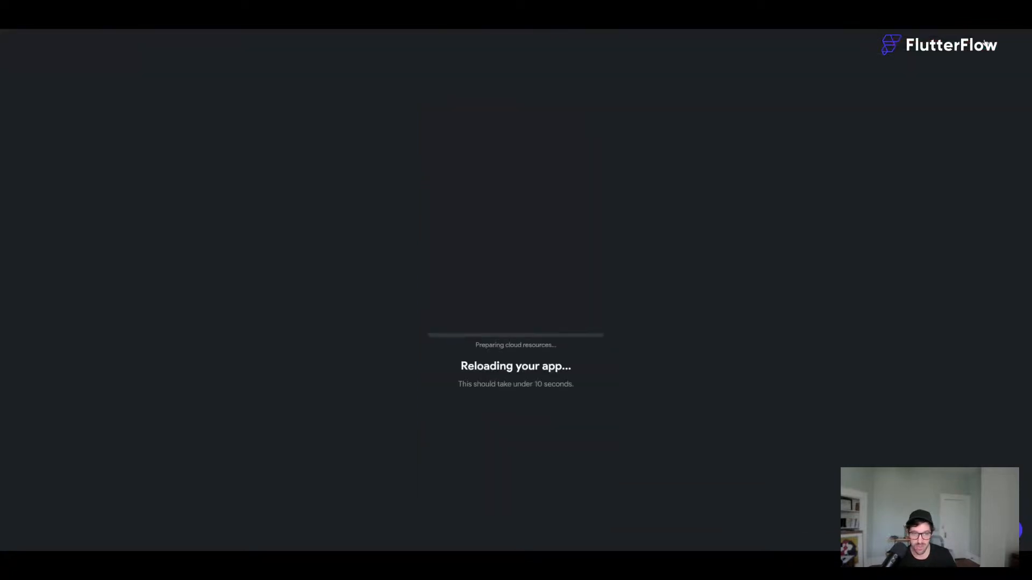
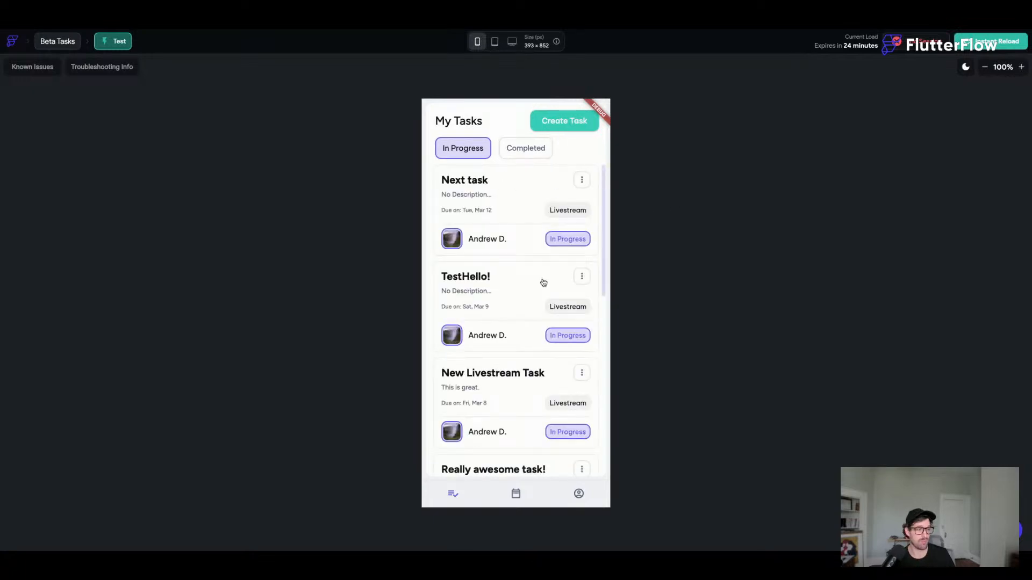
left_click(519, 504)
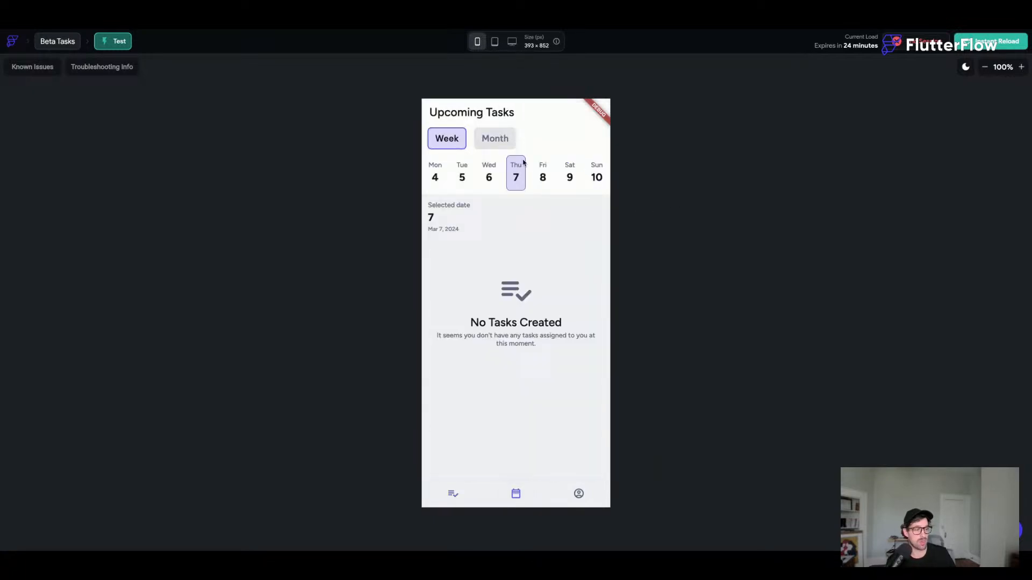
left_click(543, 180)
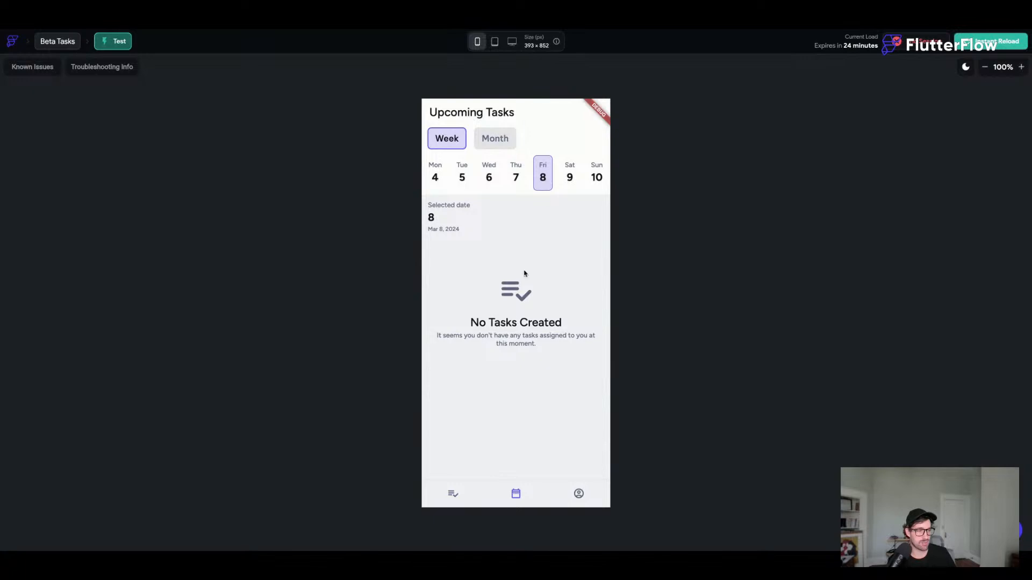
left_click(570, 177)
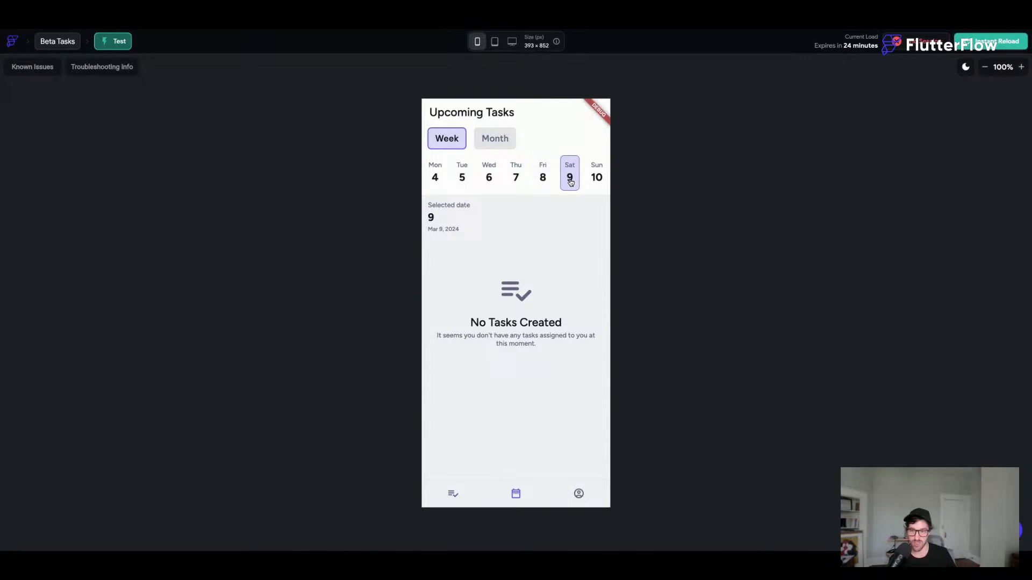
- Check the tasks listed in the Week view for Friday 8, Saturday 9 and Sunday 10
left_click(540, 180)
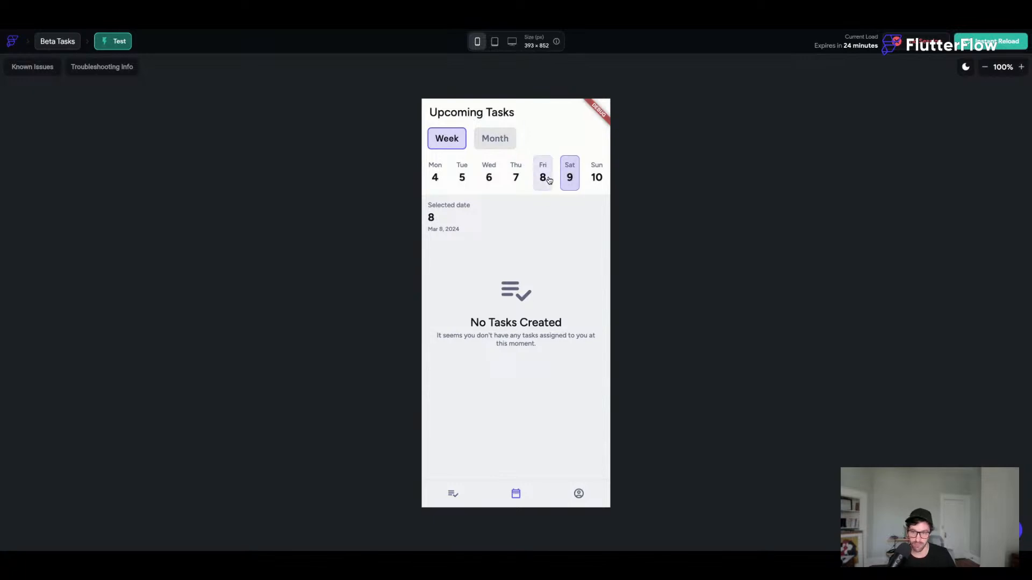
left_click(593, 179)
left_click(571, 179)
left_click(544, 177)
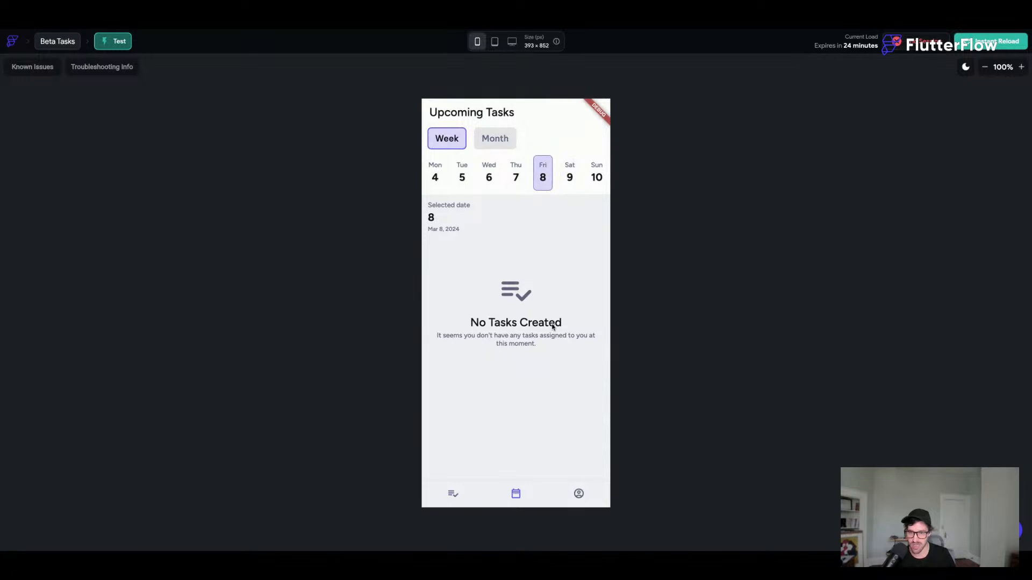
- Review the Month view's upcoming days with their task counts and "No Tasks" labels
left_click(493, 141)
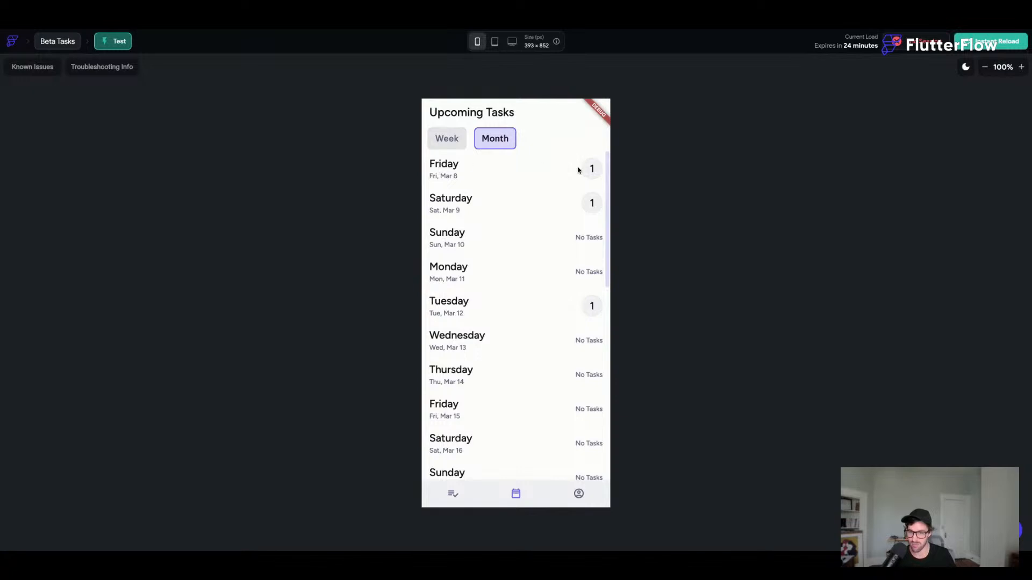
scroll(568, 179, "down", 1)
scroll(568, 180, "up", 1)
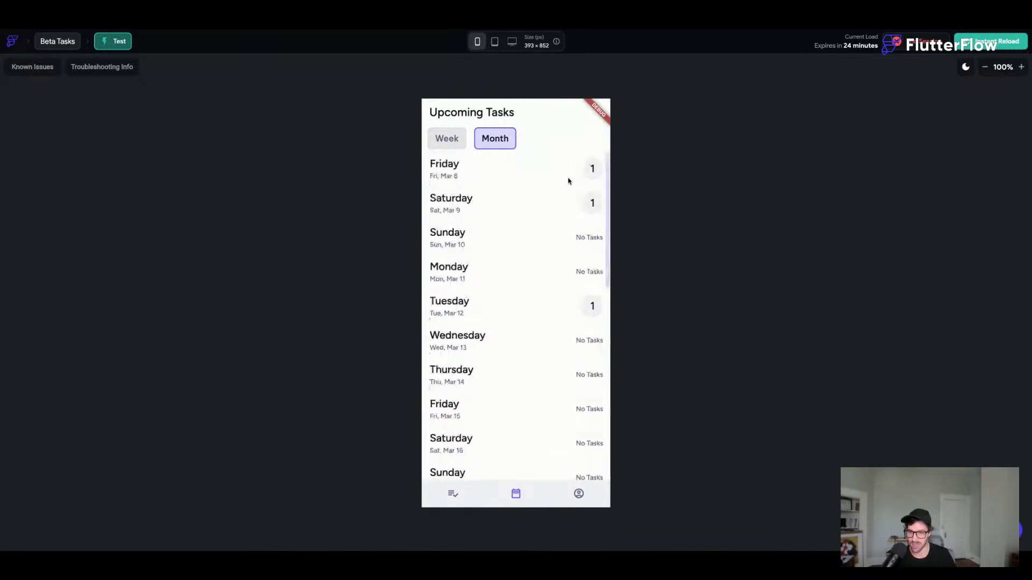
scroll(568, 181, "down", 5)
scroll(568, 181, "up", 5)
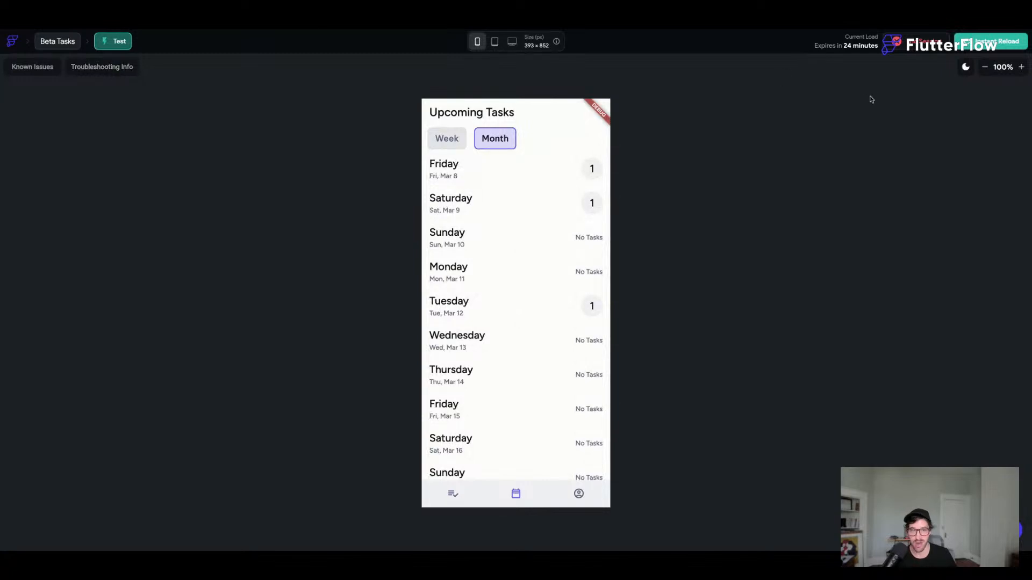
- Enlarge the test preview to 110%, look through the whole Month list and compare it with the Week view
left_click(1021, 68)
left_click(1020, 67)
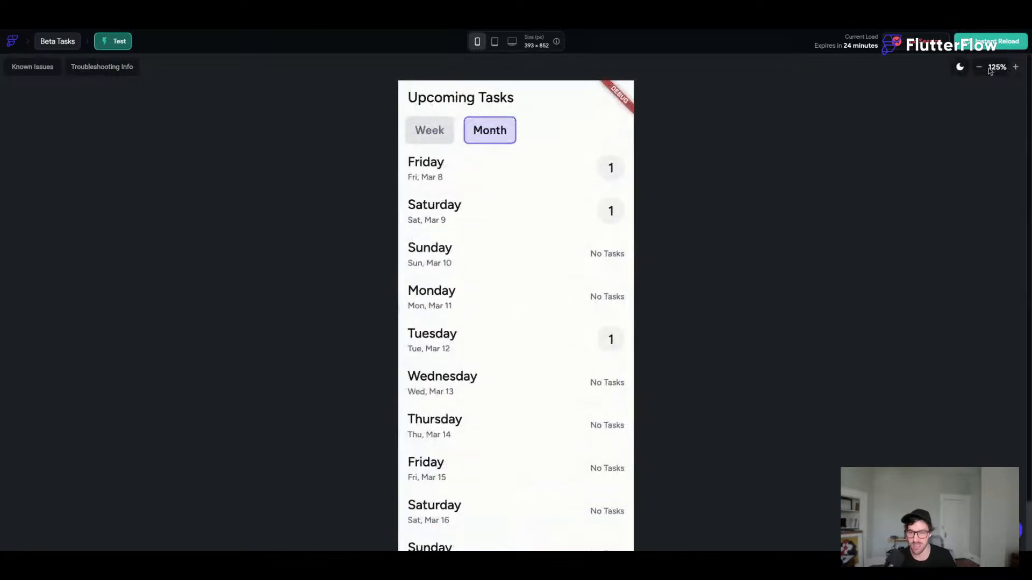
left_click(985, 67)
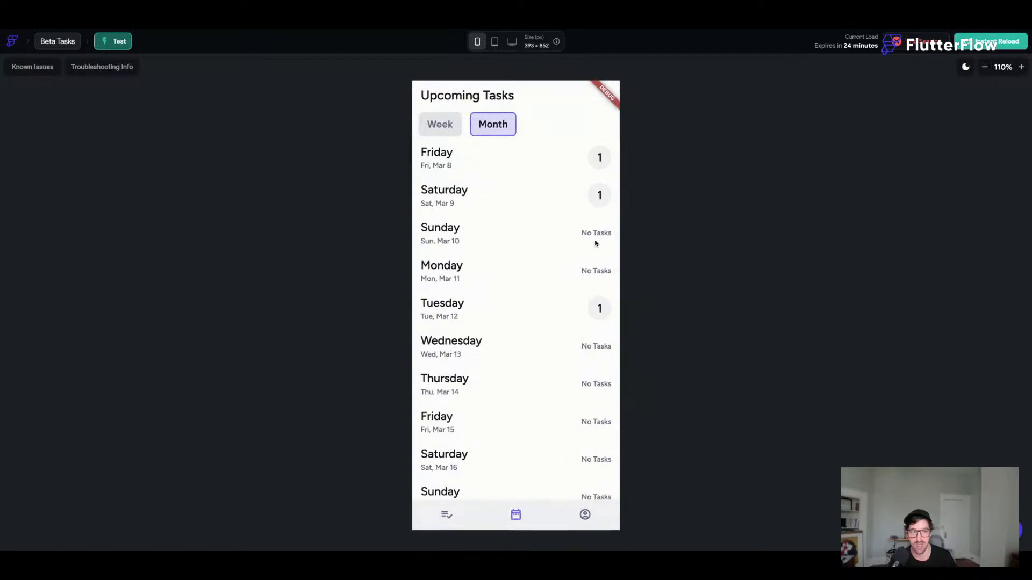
scroll(596, 242, "down", 3)
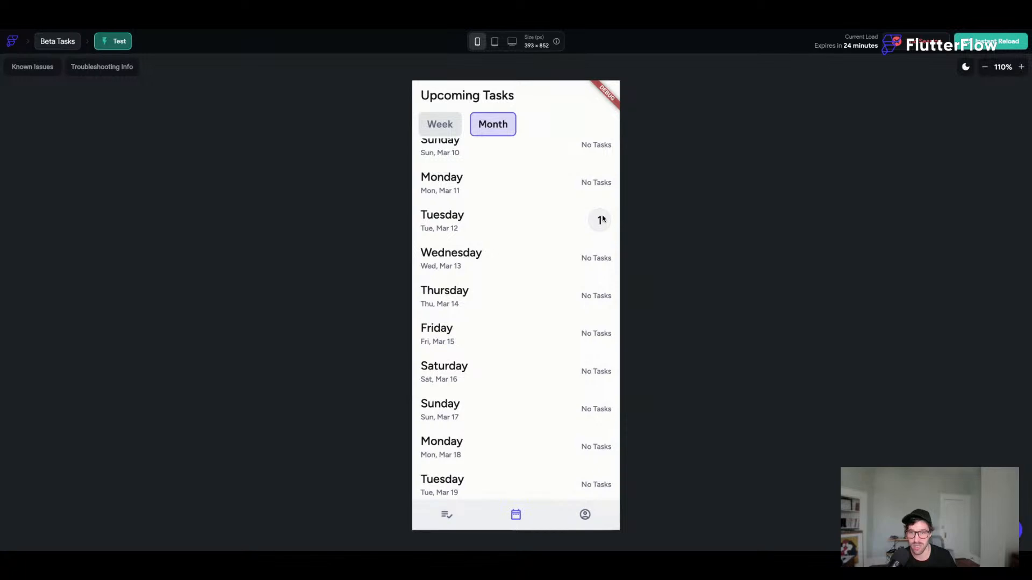
scroll(603, 218, "down", 10)
scroll(603, 218, "down", 8)
scroll(603, 219, "up", 16)
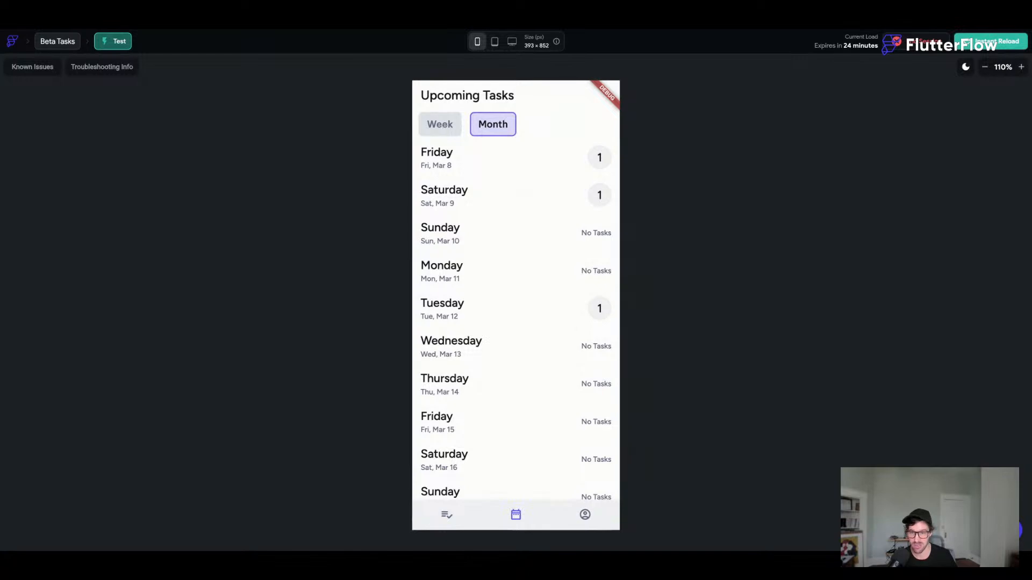
left_click(440, 125)
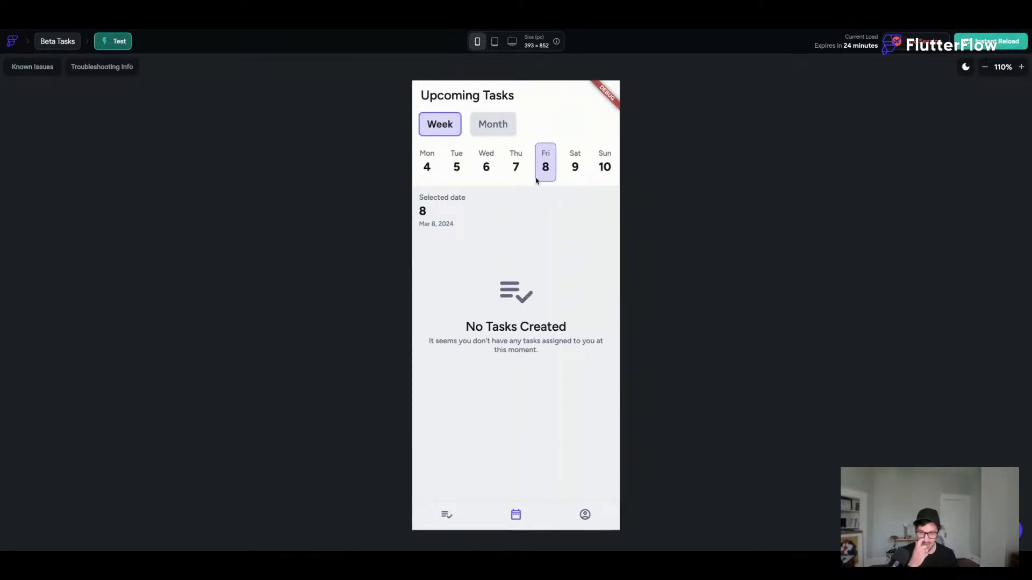
left_click(486, 123)
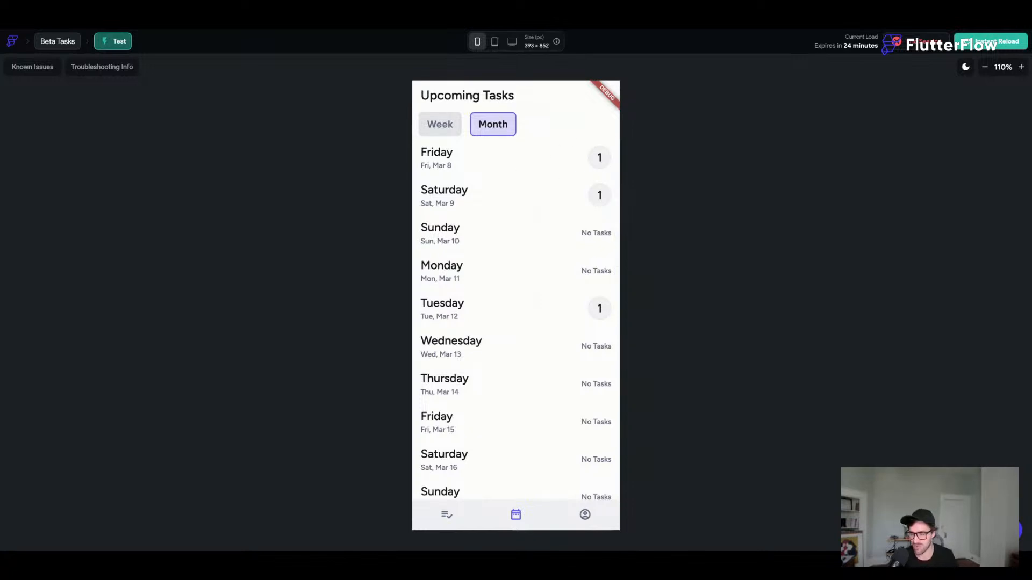
- Return to the Main_Calendar page in the builder, save the project and inspect the Month ListView's generated-children source
key("ctrl+shift+Tab")
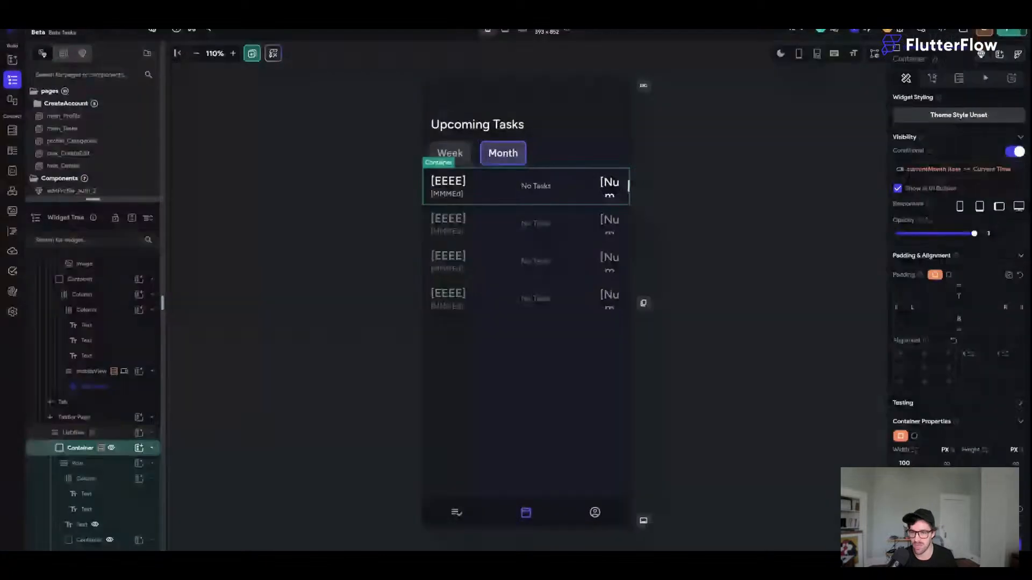
left_click(693, 225)
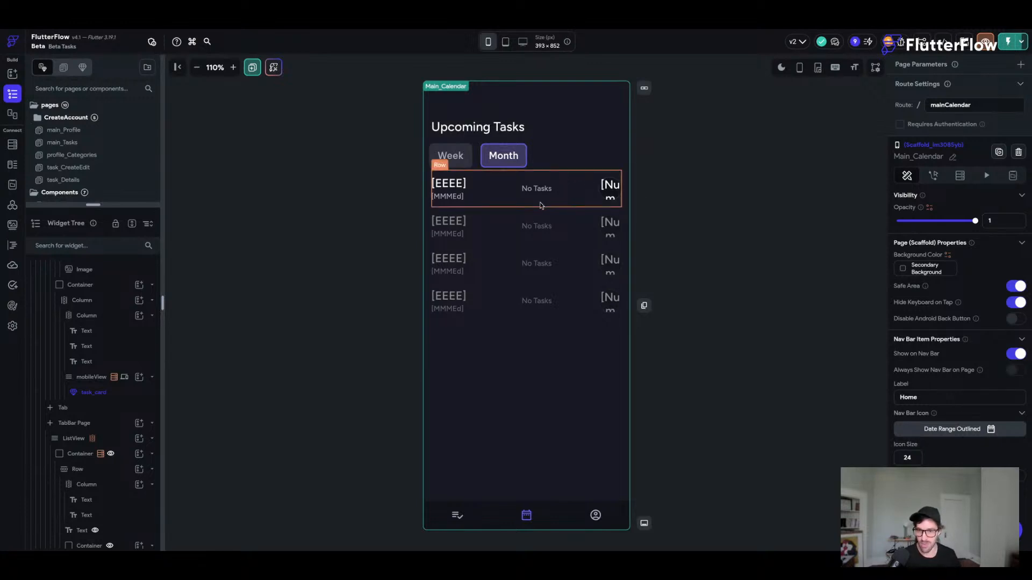
key("ctrl+s")
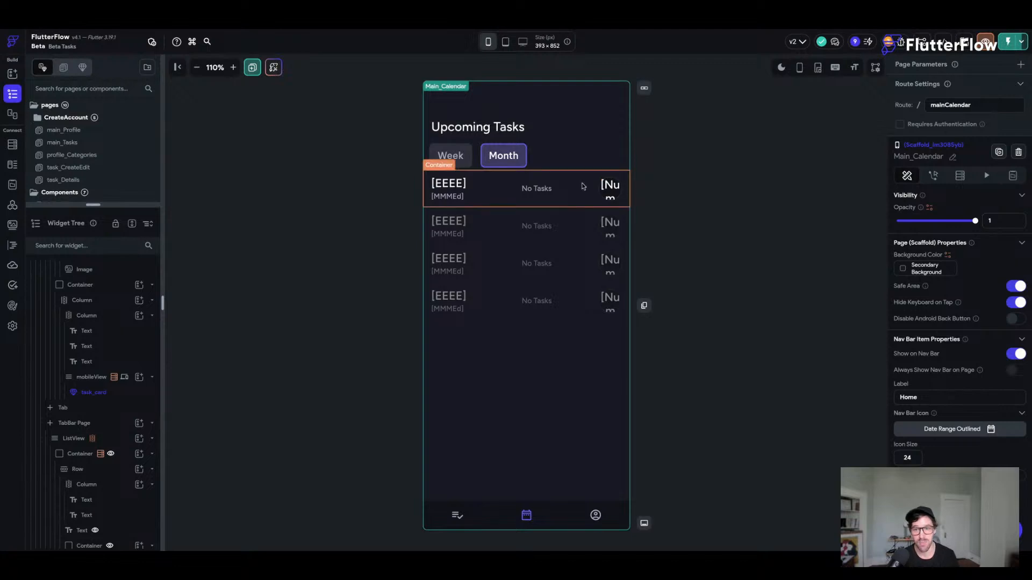
left_click(429, 198)
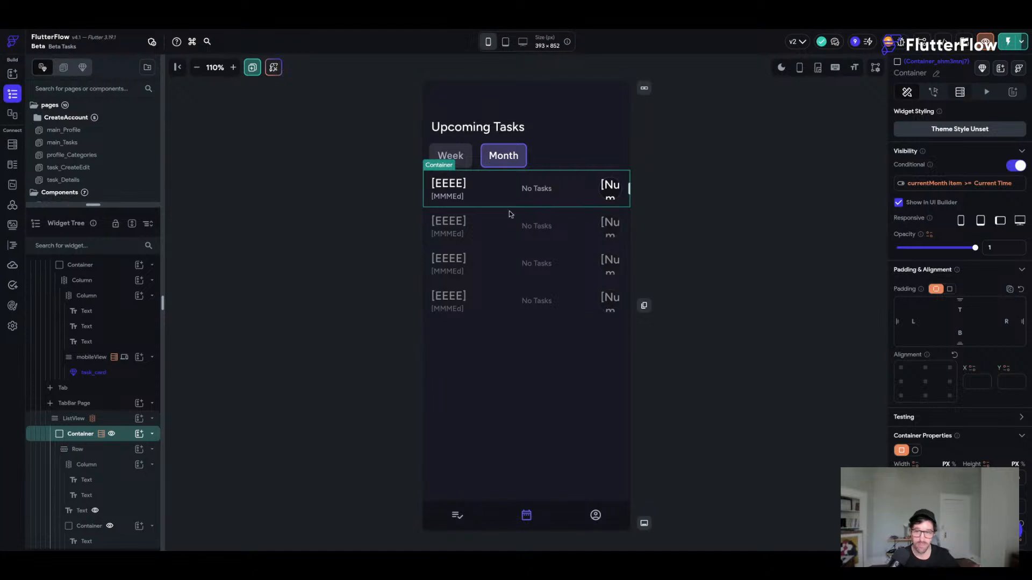
left_click(714, 263)
left_click(546, 370)
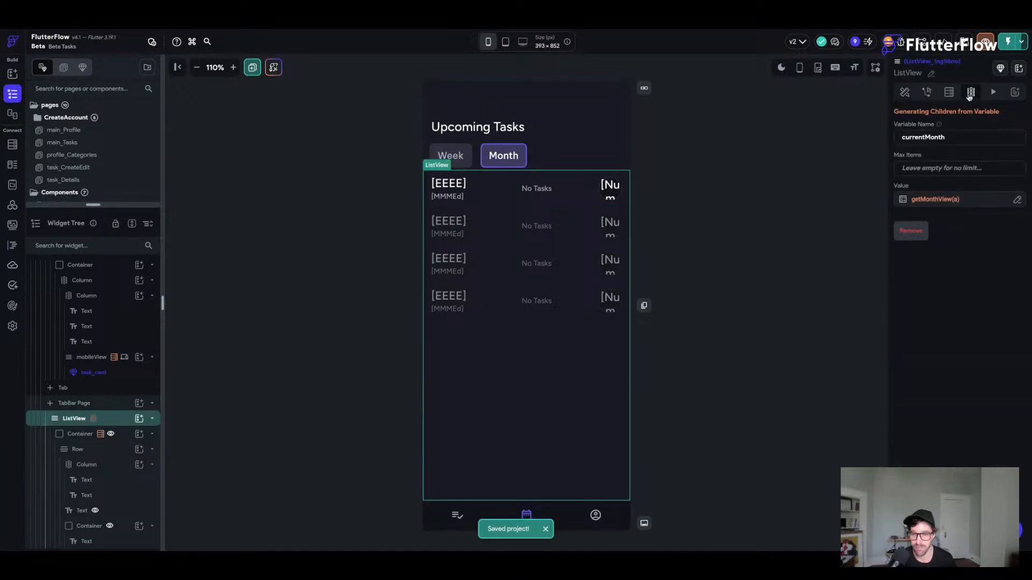
left_click(687, 193)
left_click(626, 194)
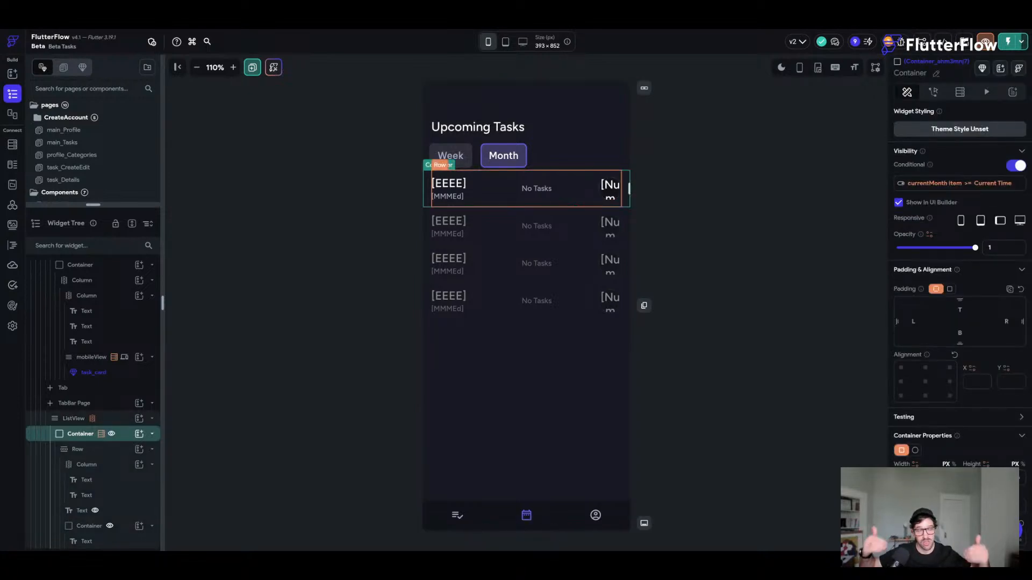
- Wrap the Month tab's day row in a Column and set the row's bottom padding to 12
left_click(486, 199)
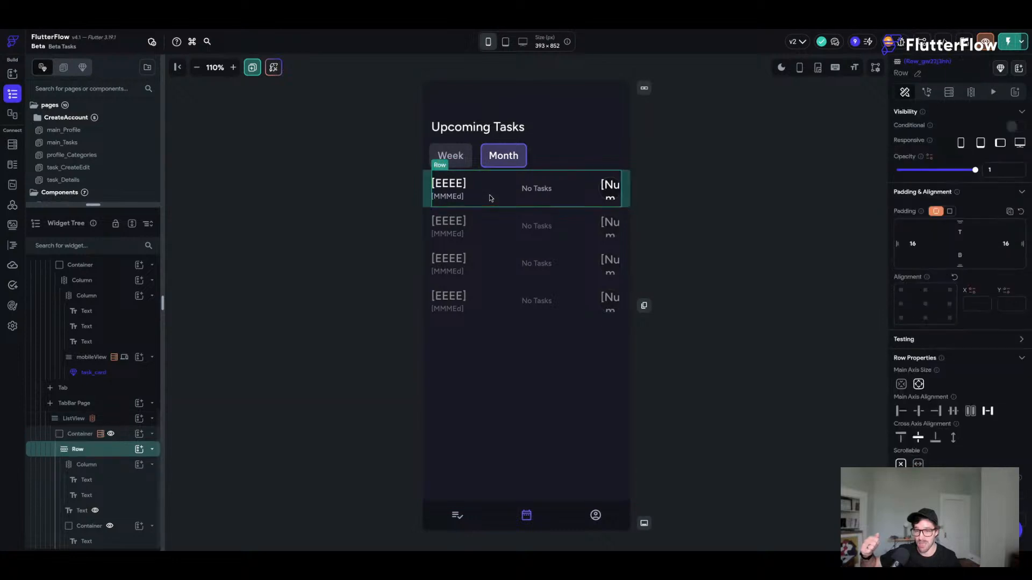
right_click(494, 188)
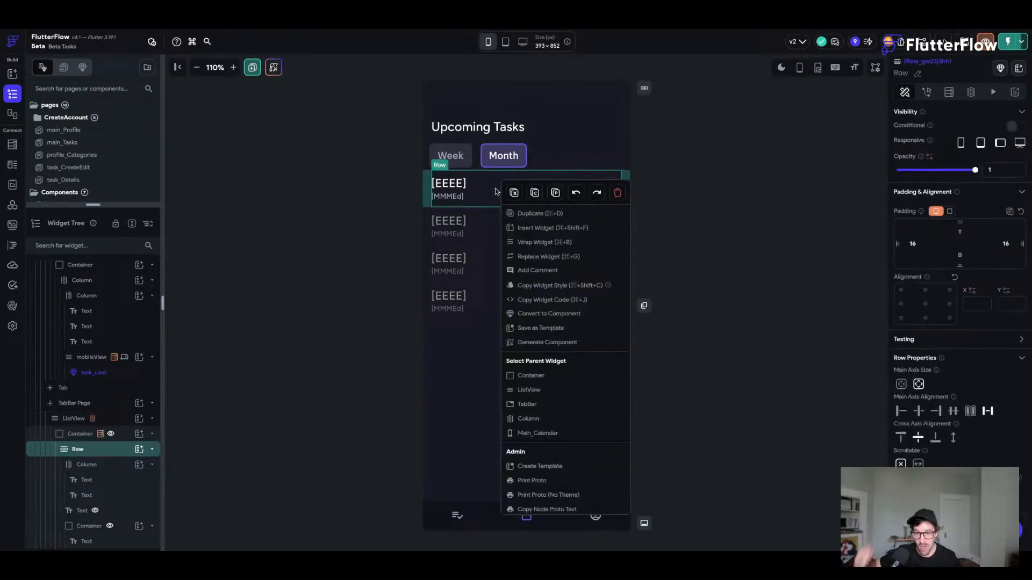
left_click(591, 244)
left_click(548, 222)
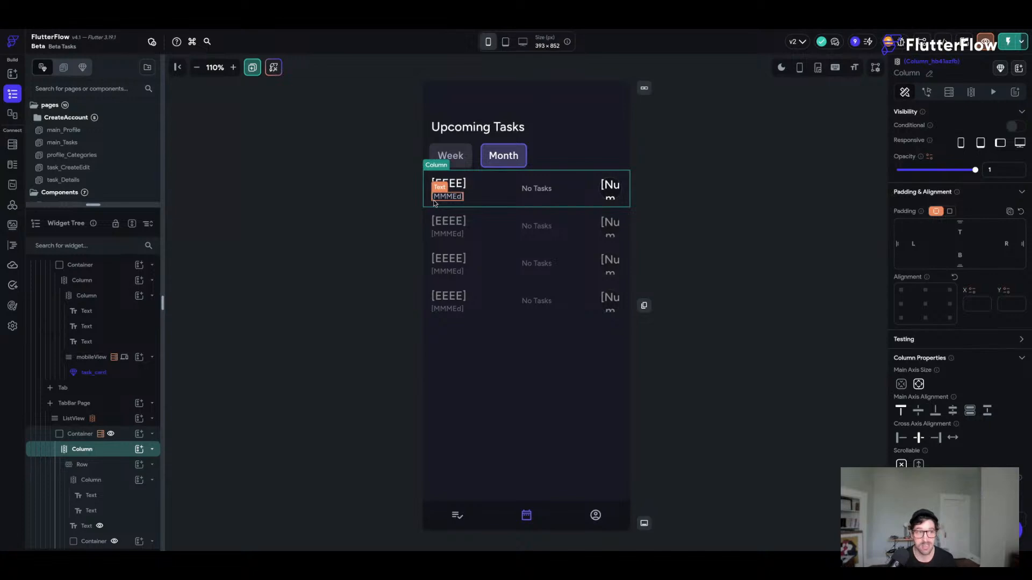
left_click(495, 199)
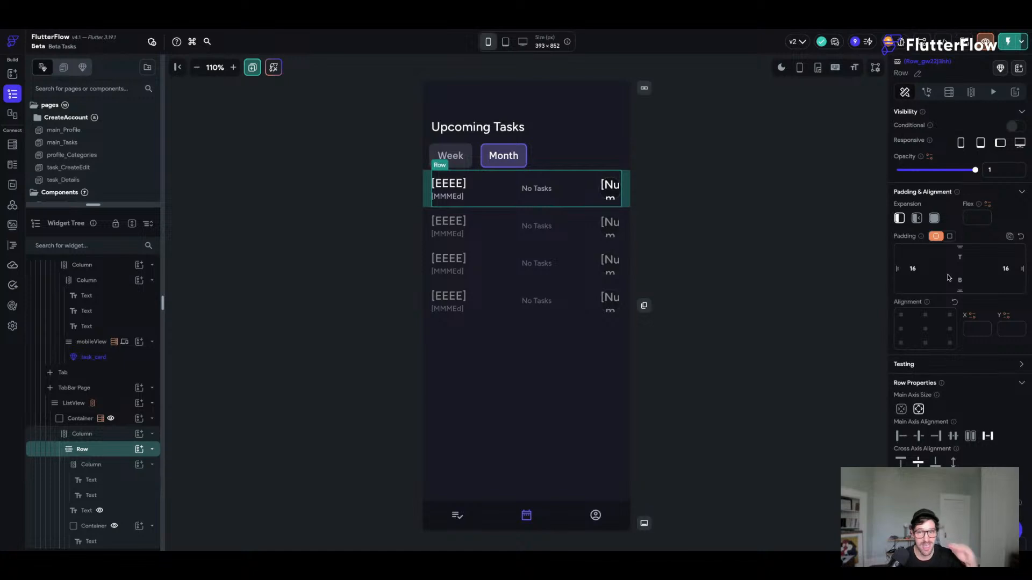
left_click(971, 280)
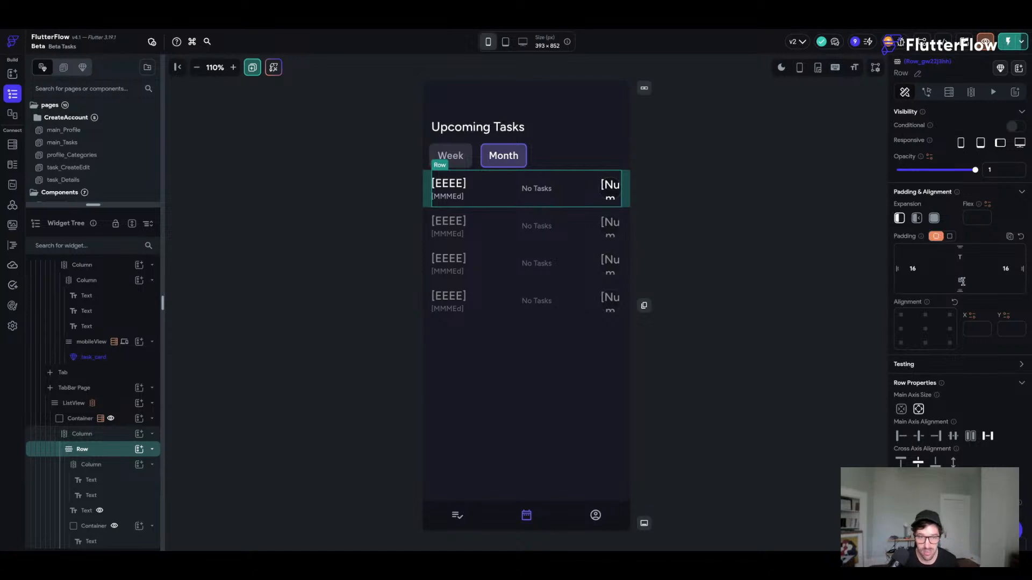
type("12")
- Add a Text widget and a ListView beneath the day row inside the new Column
left_click(451, 212)
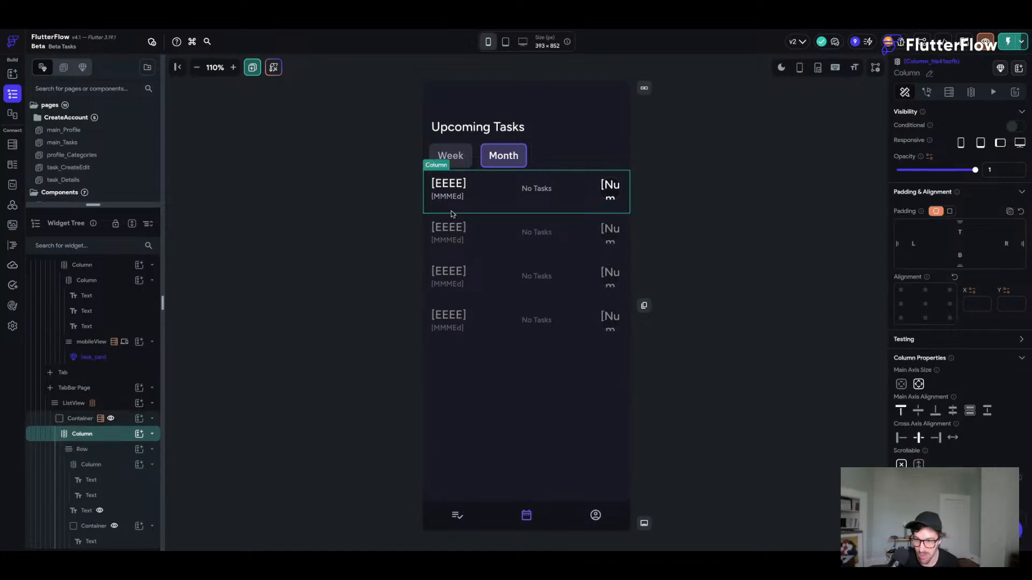
key("super+slash")
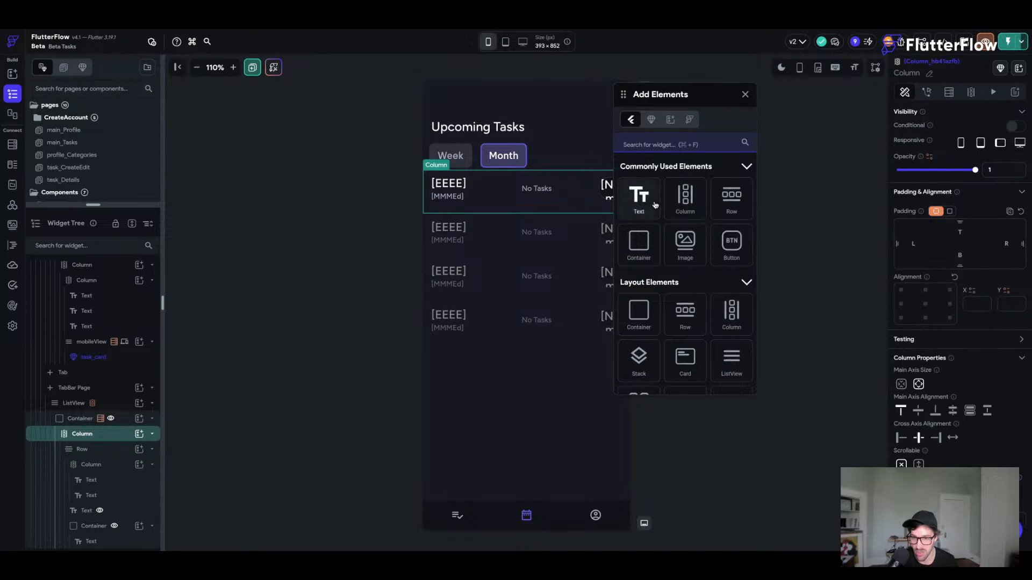
left_click_drag(647, 204, 452, 213)
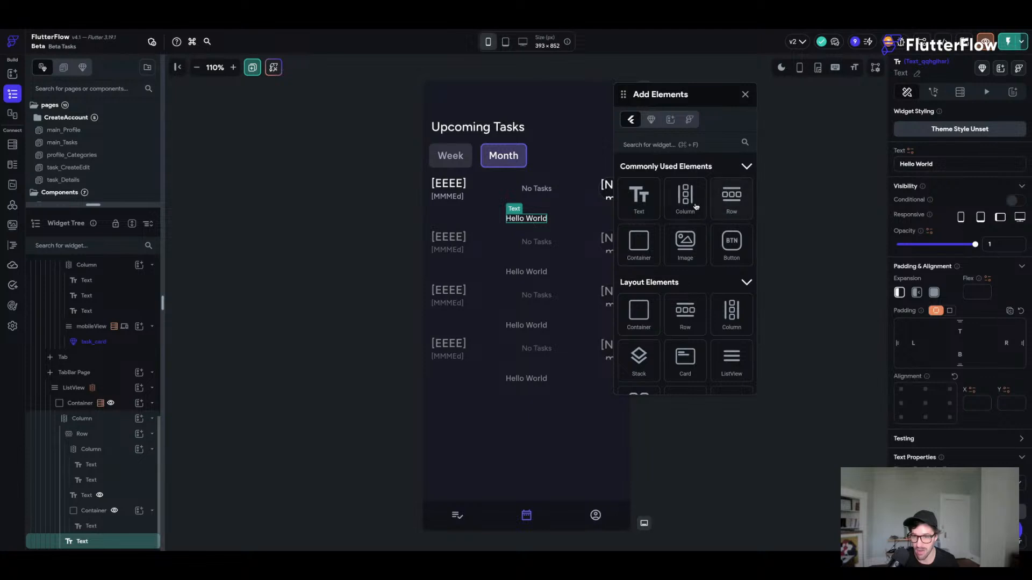
left_click_drag(632, 99, 695, 131)
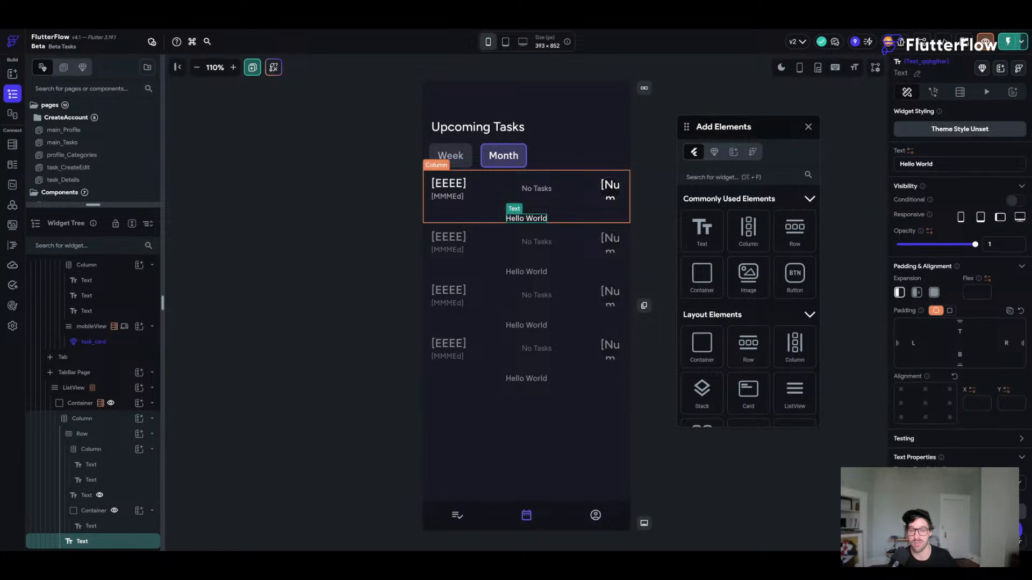
left_click_drag(805, 393, 550, 221)
- Set the new Column's cross axis alignment to Start
left_click(526, 218)
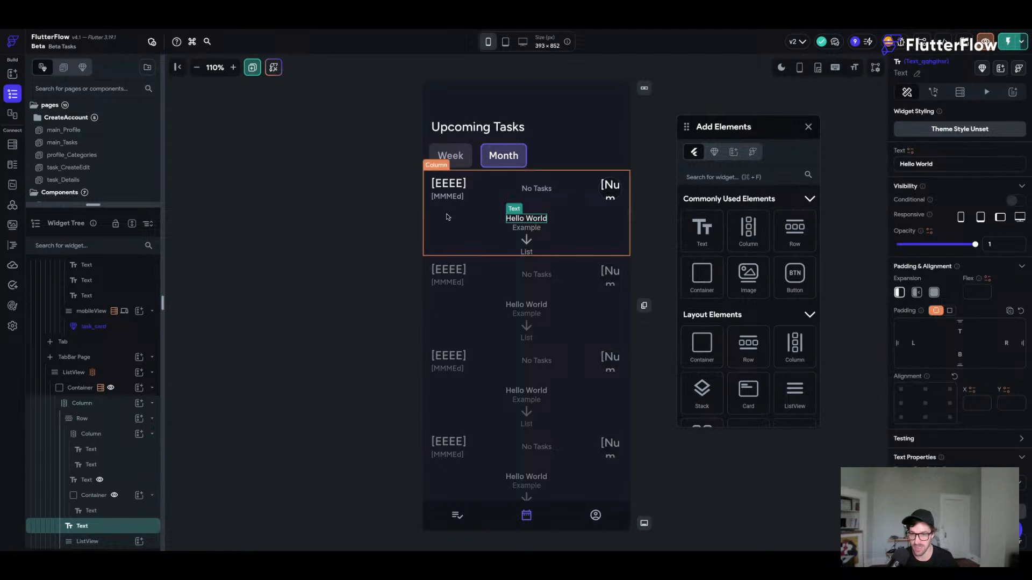
left_click(483, 218)
left_click(521, 219)
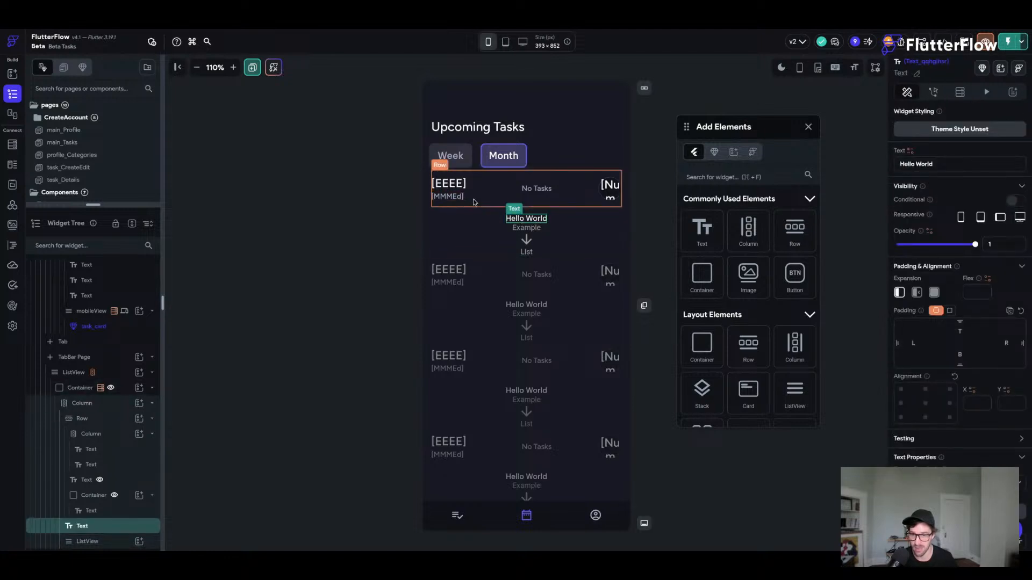
left_click(561, 221)
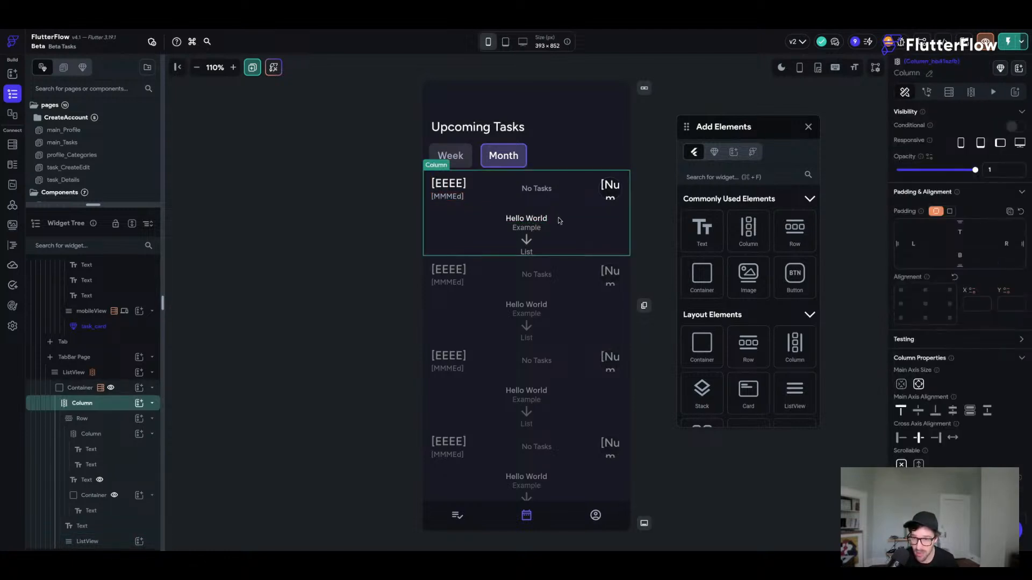
left_click(903, 438)
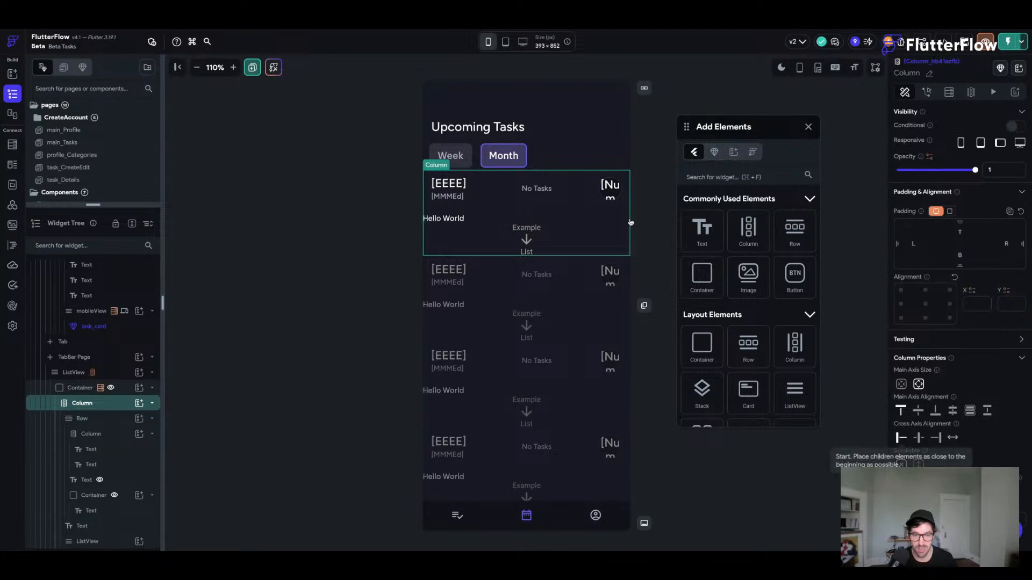
- Give the "Hello World" text a left padding of 16 and a bottom padding of 12
left_click(453, 220)
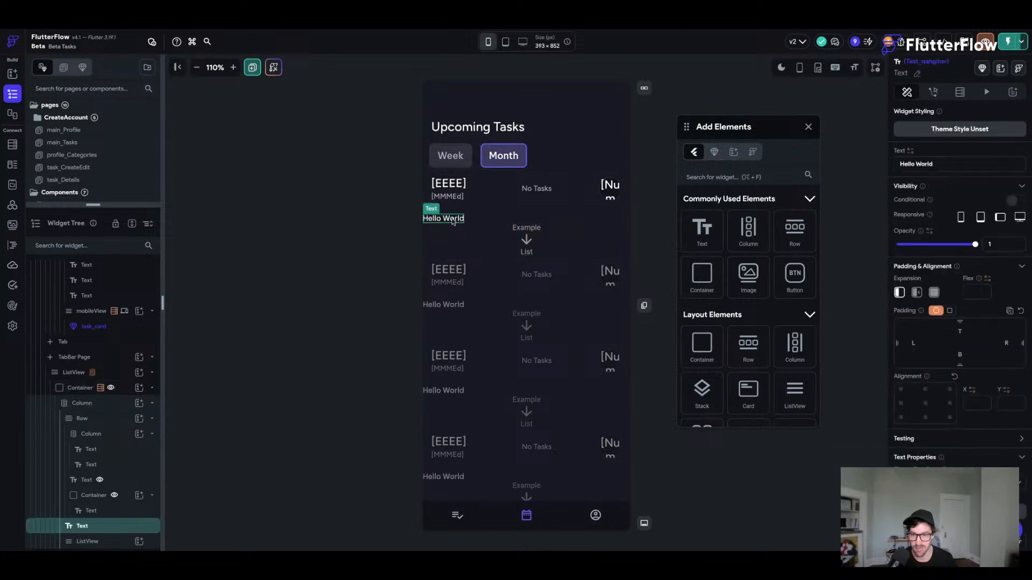
left_click(913, 345)
type("16")
key("BackSpace")
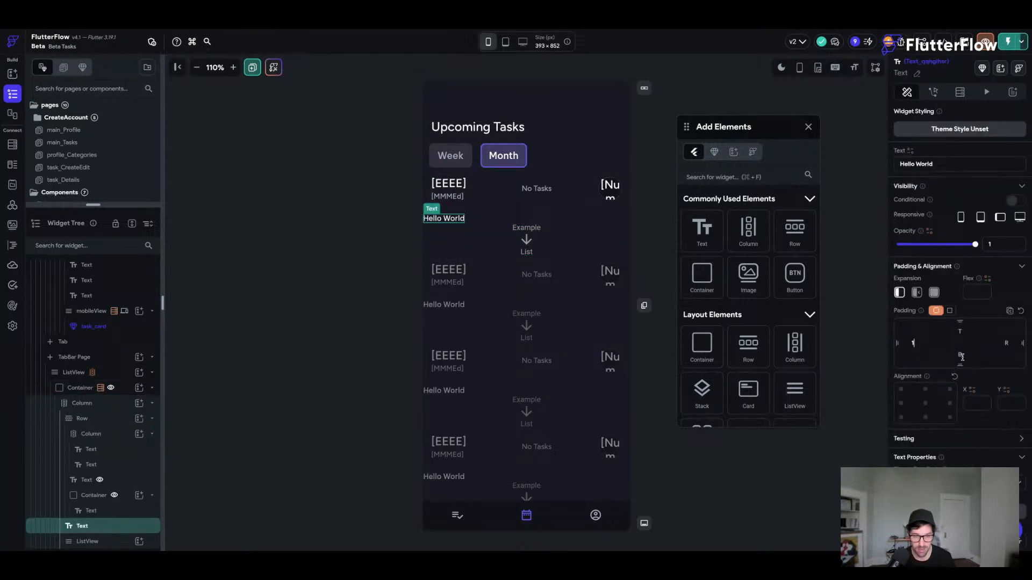
type("6")
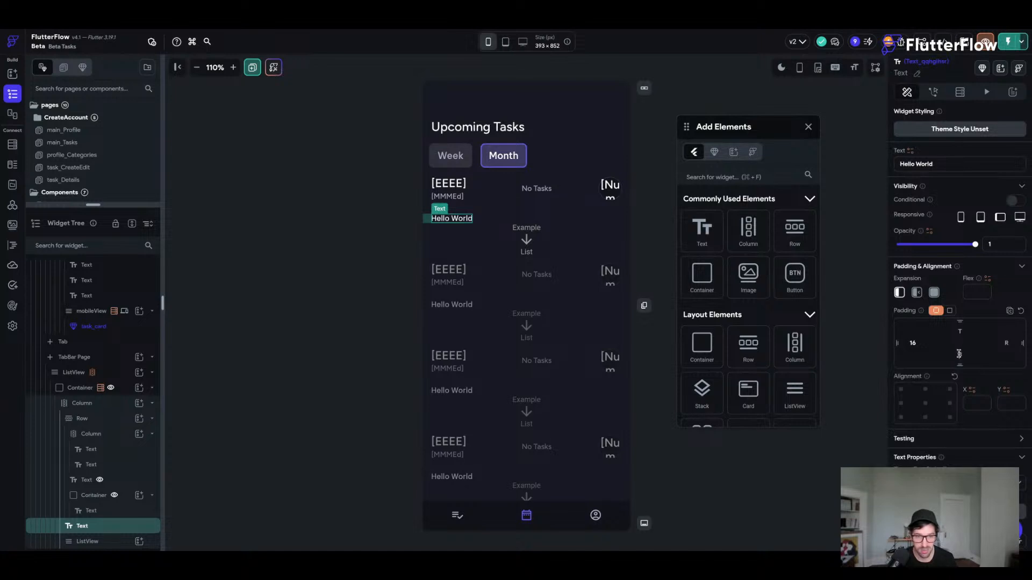
left_click(958, 353)
type("12")
- Change the new text's wording to "Current Tasks"
left_click_drag(942, 161, 854, 161)
type("C")
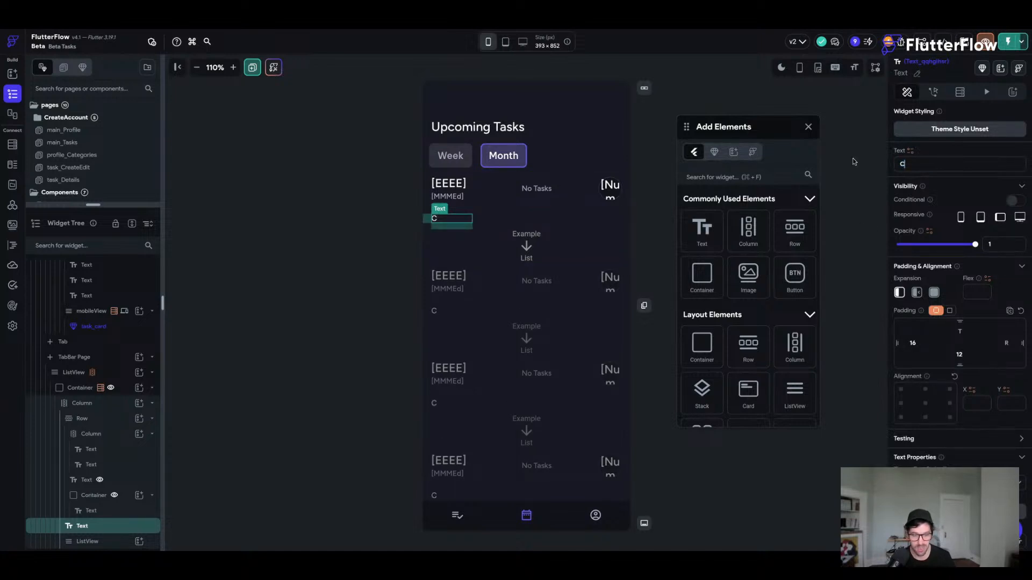
type("urrent Tasks")
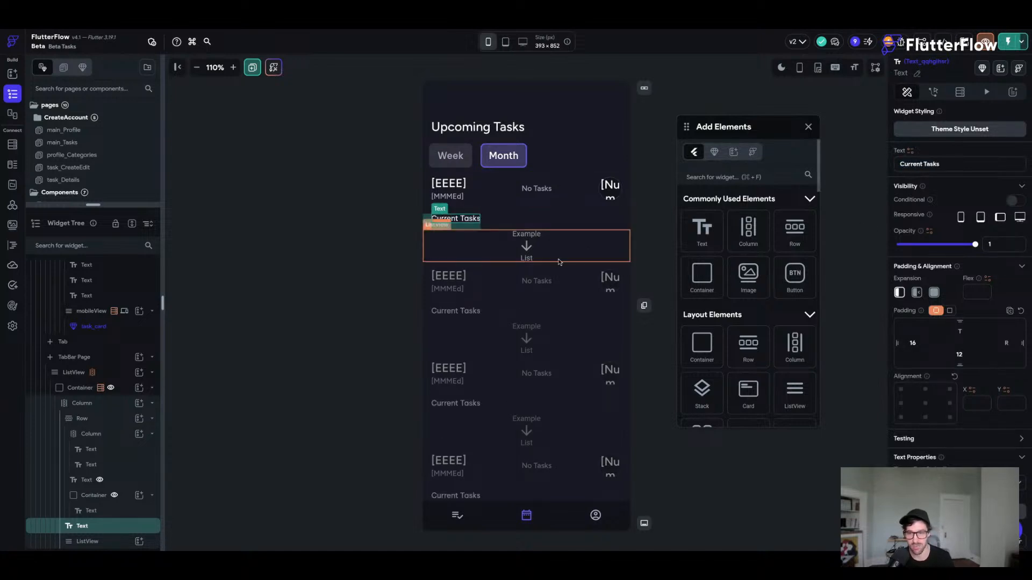
- Add a Text widget inside the ListView under "Current Tasks" and set its theme text style to Body Large
left_click(545, 246)
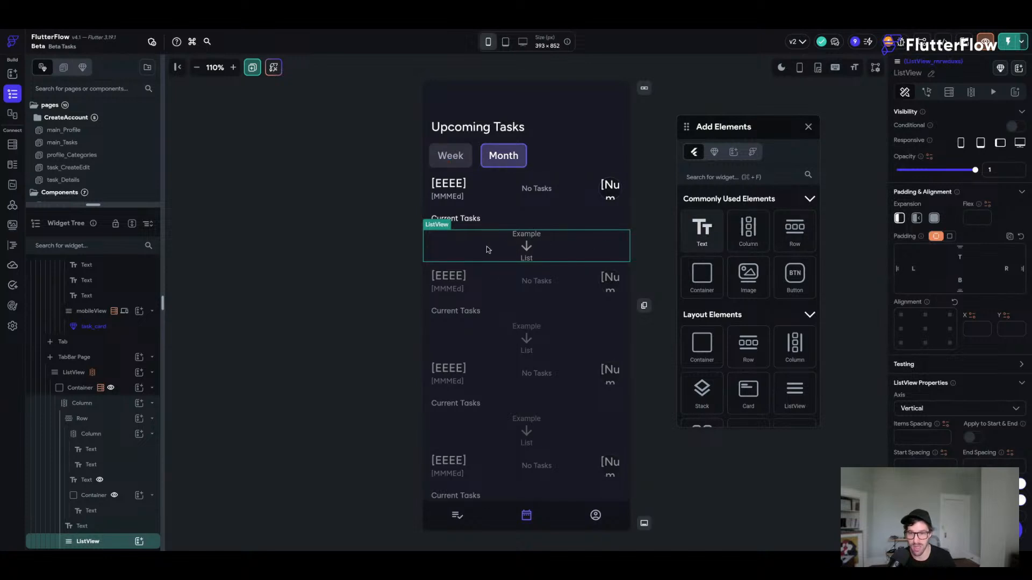
left_click_drag(702, 230, 504, 256)
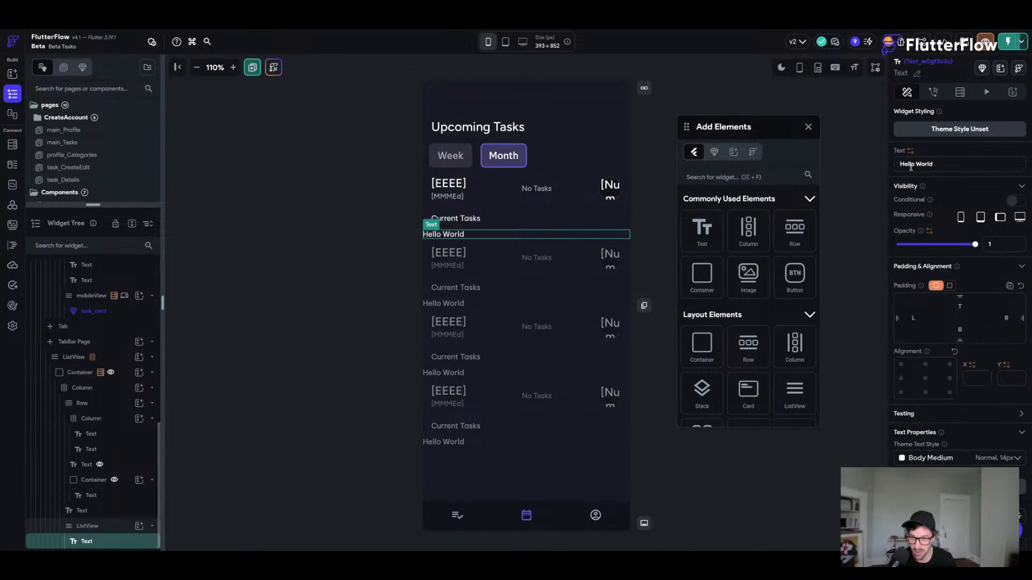
left_click(935, 459)
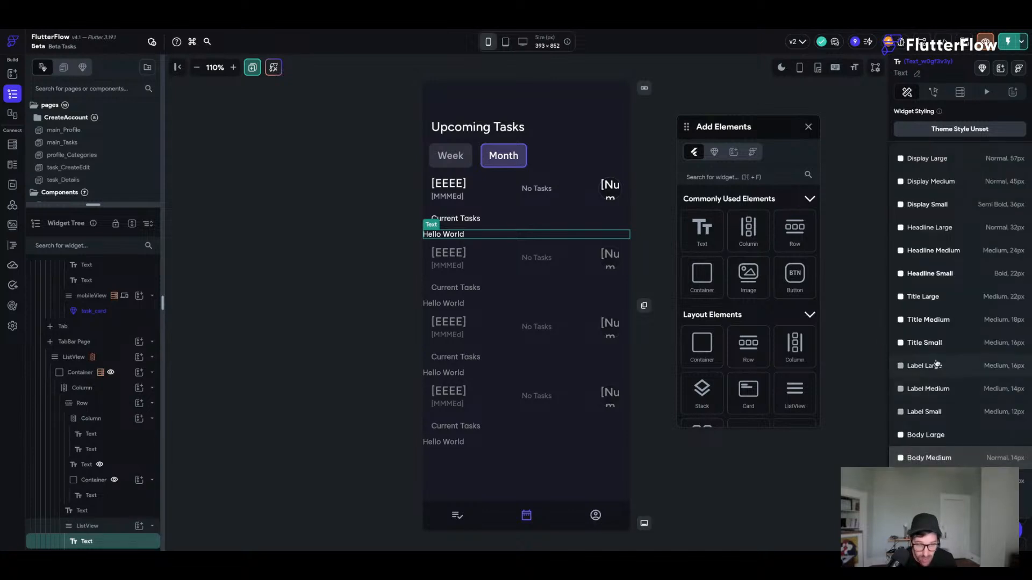
left_click(951, 372)
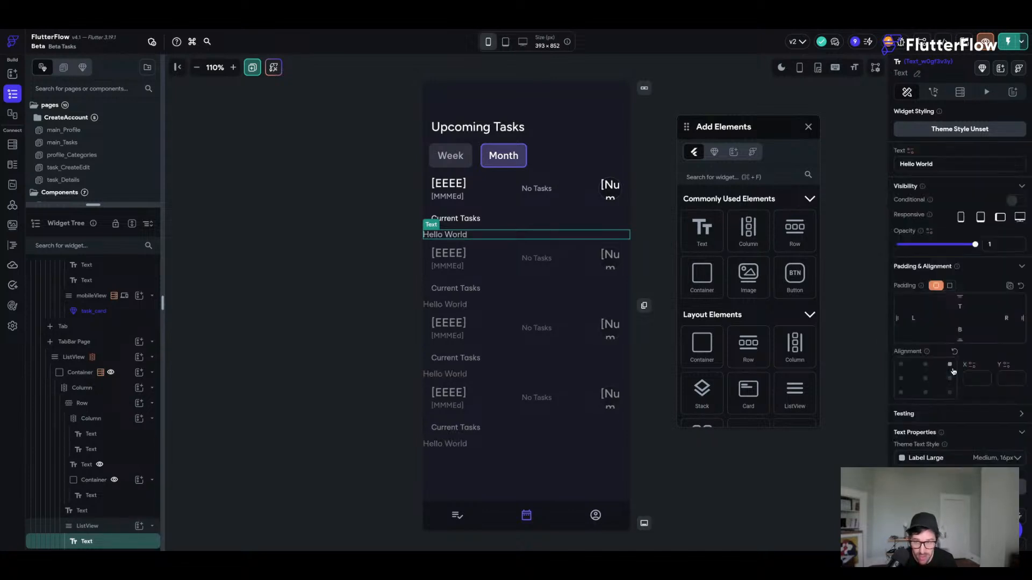
left_click(950, 461)
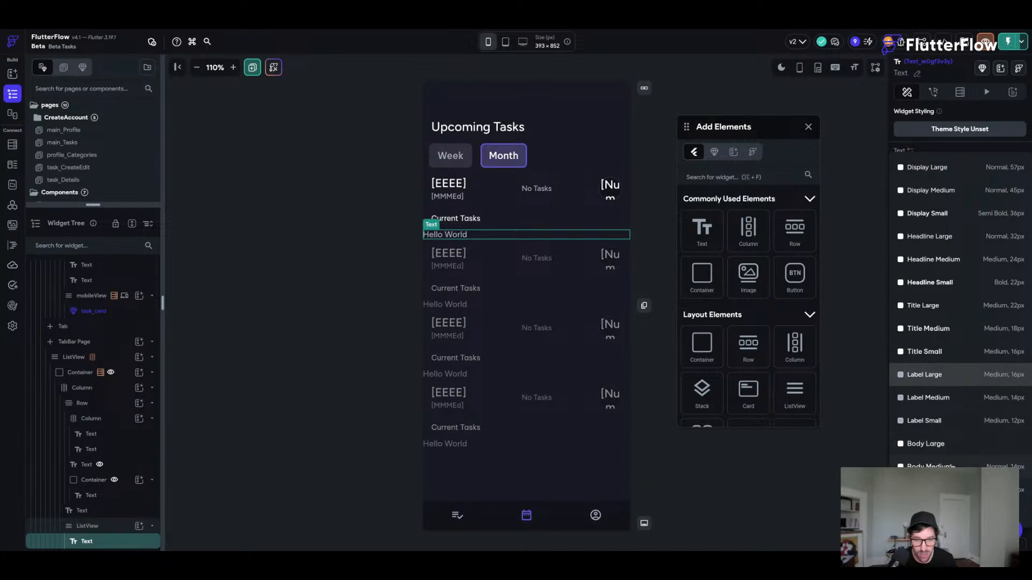
left_click(950, 448)
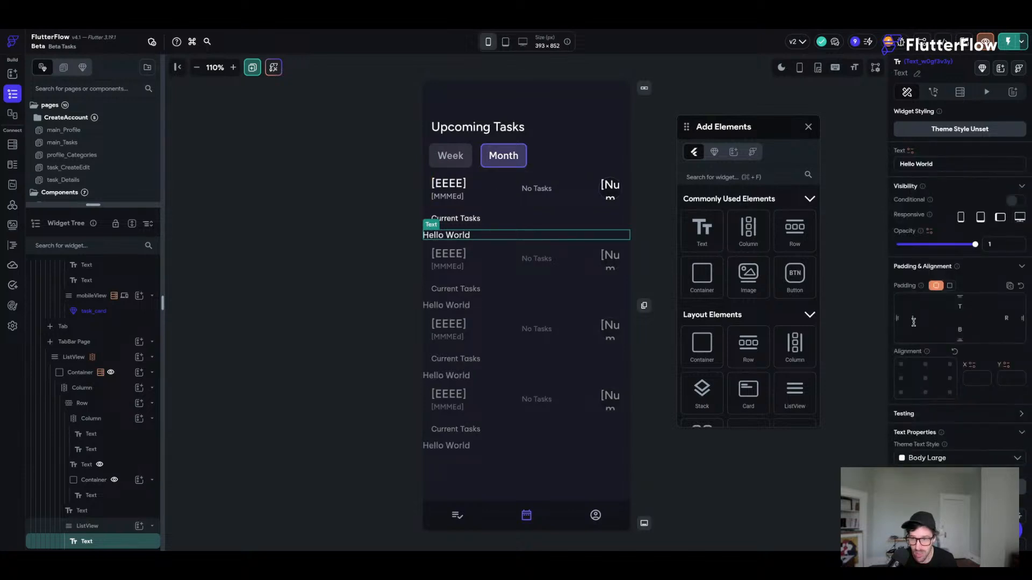
- Wrap the "Hello World" text in a Row and pad the text 16 left and right, 4 top and bottom
left_click(913, 319)
type("16")
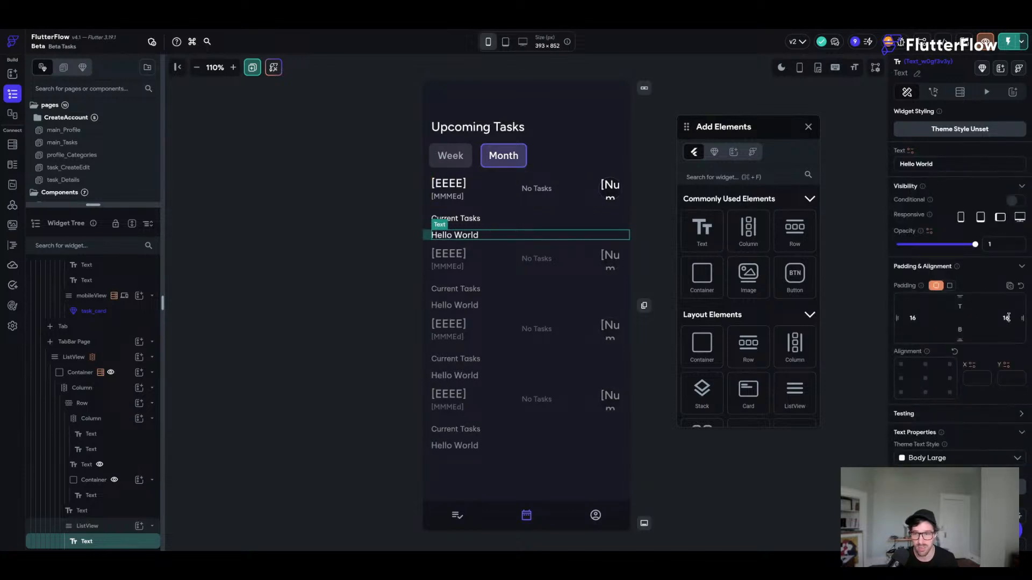
right_click(473, 237)
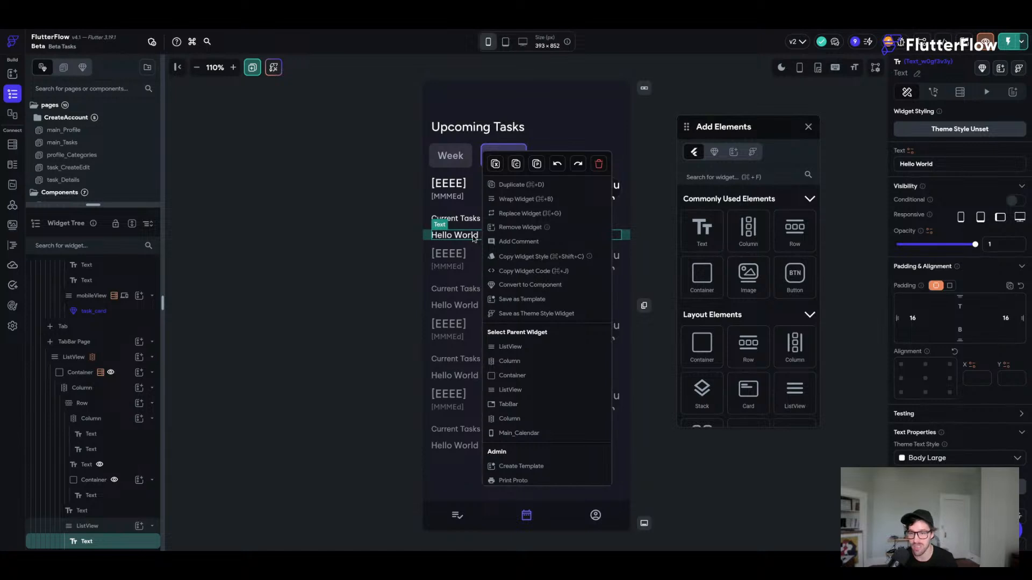
left_click(552, 199)
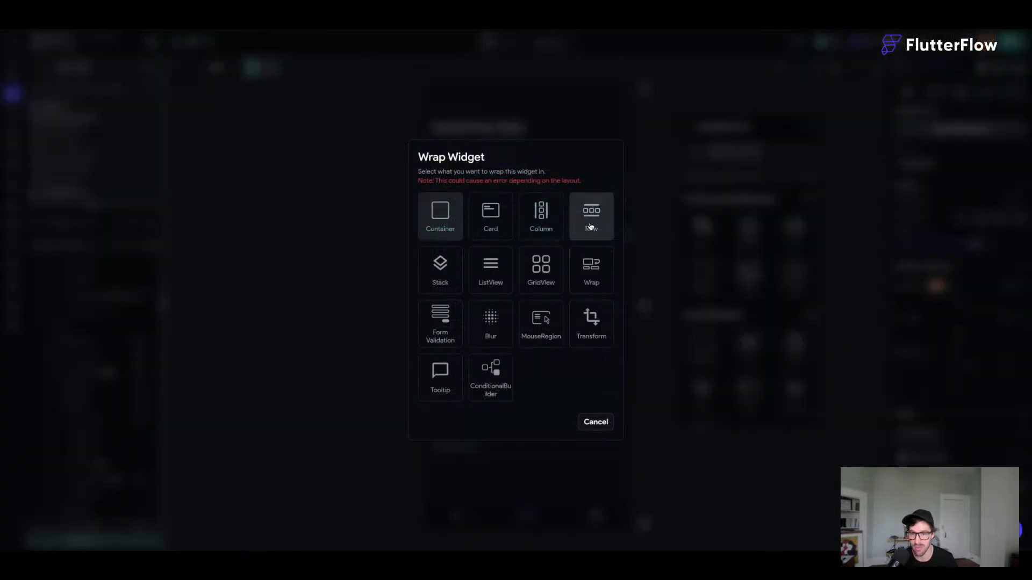
left_click(591, 220)
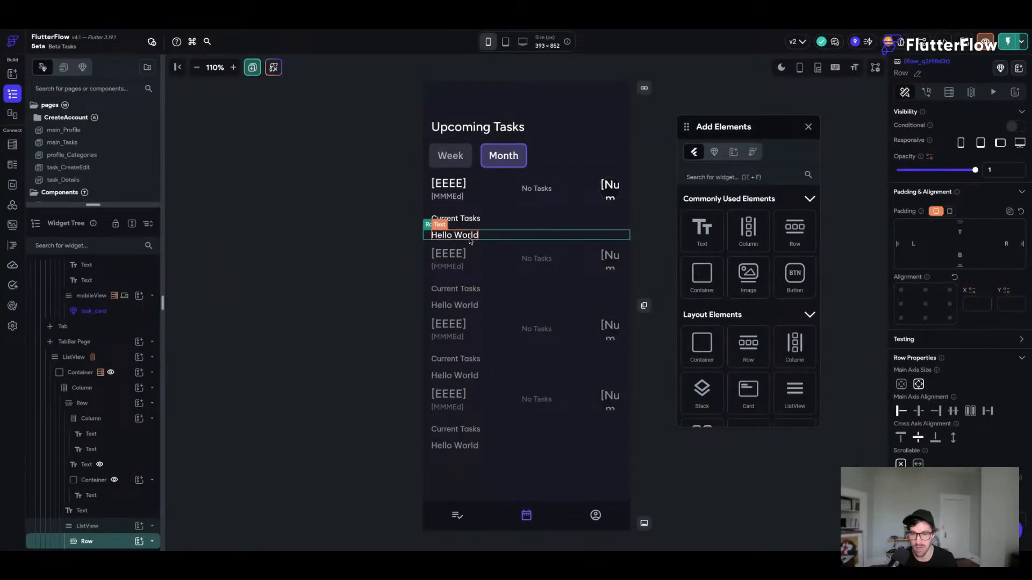
left_click(469, 236)
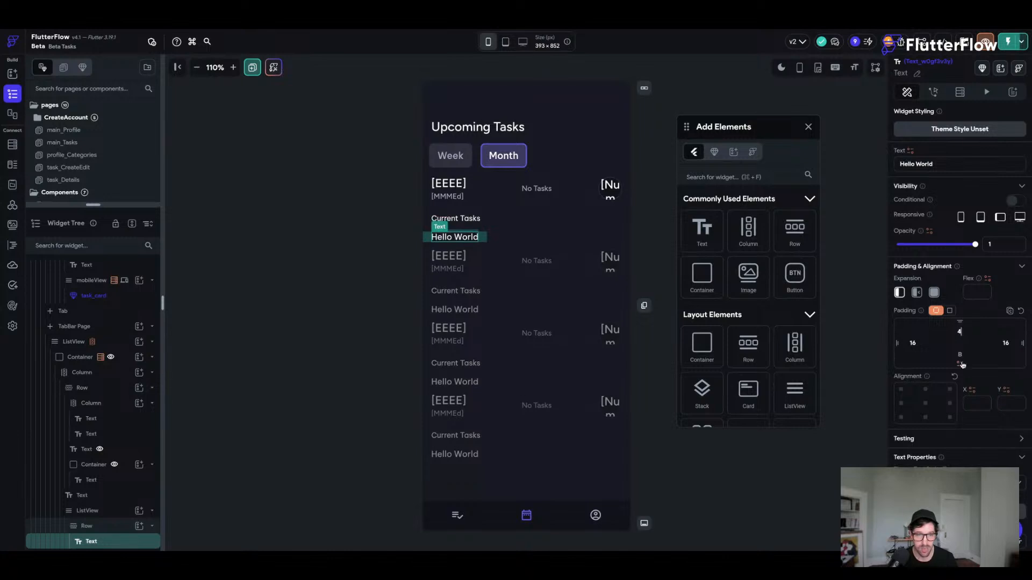
left_click(499, 238)
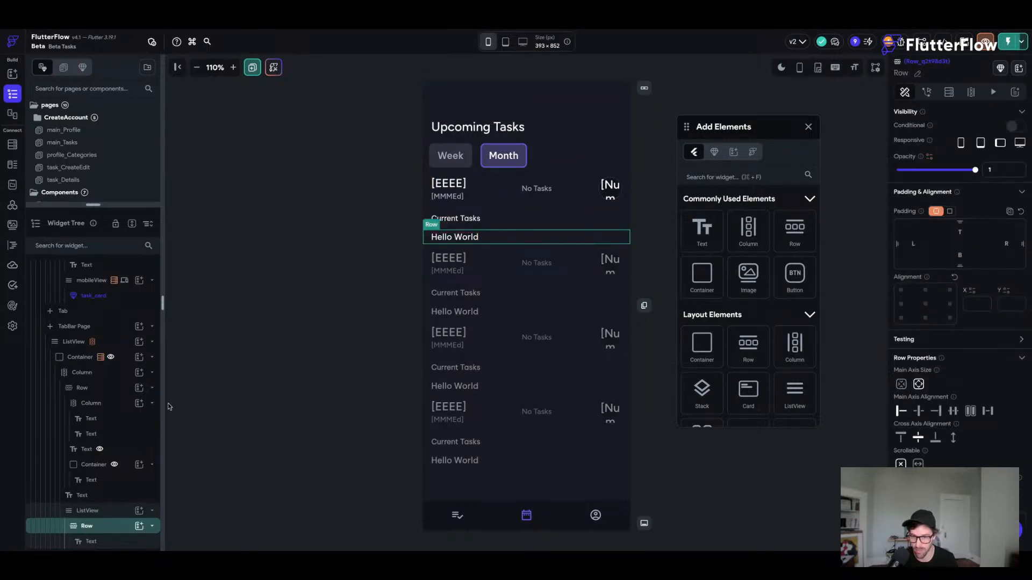
- Set up the nested ListView to generate its children from a variable named dayTasks
left_click(91, 511)
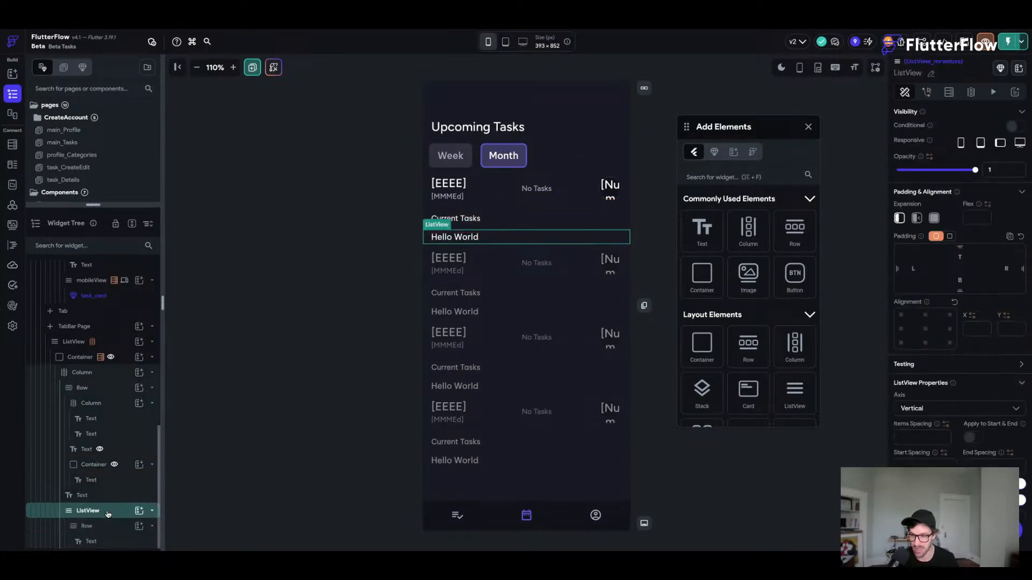
left_click(971, 93)
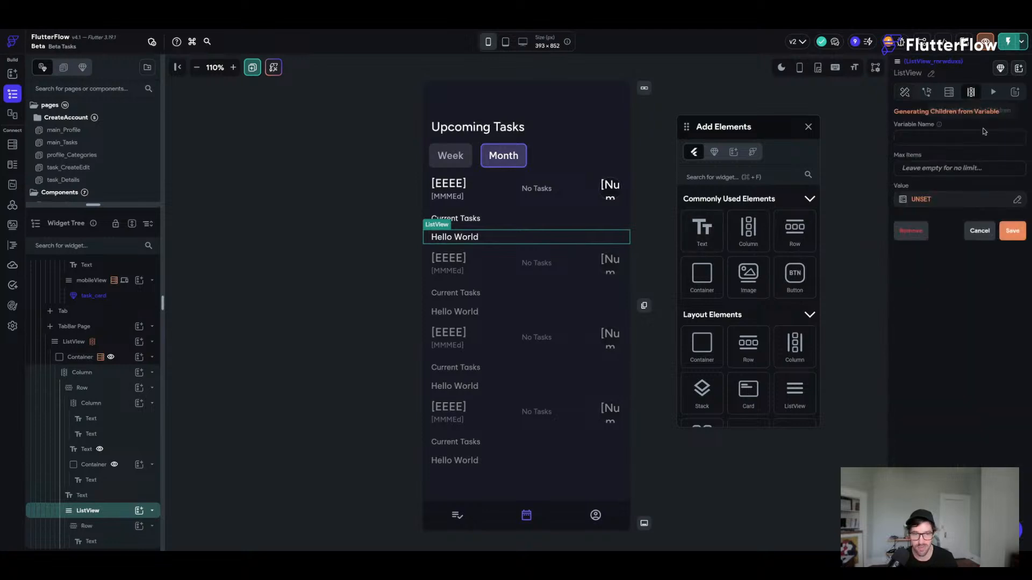
left_click(927, 140)
type("tasks")
key("super+a")
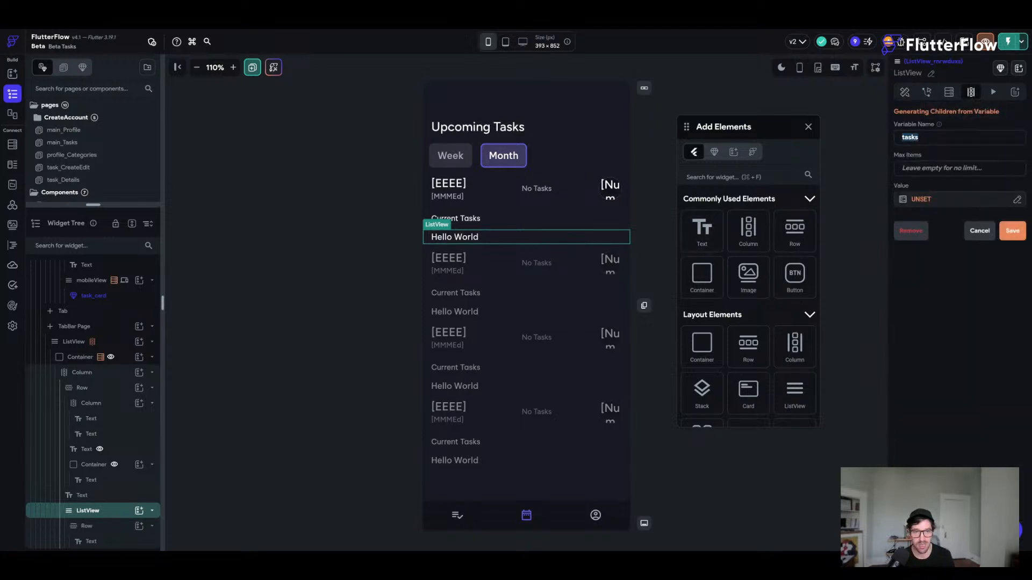
type("dayTasks")
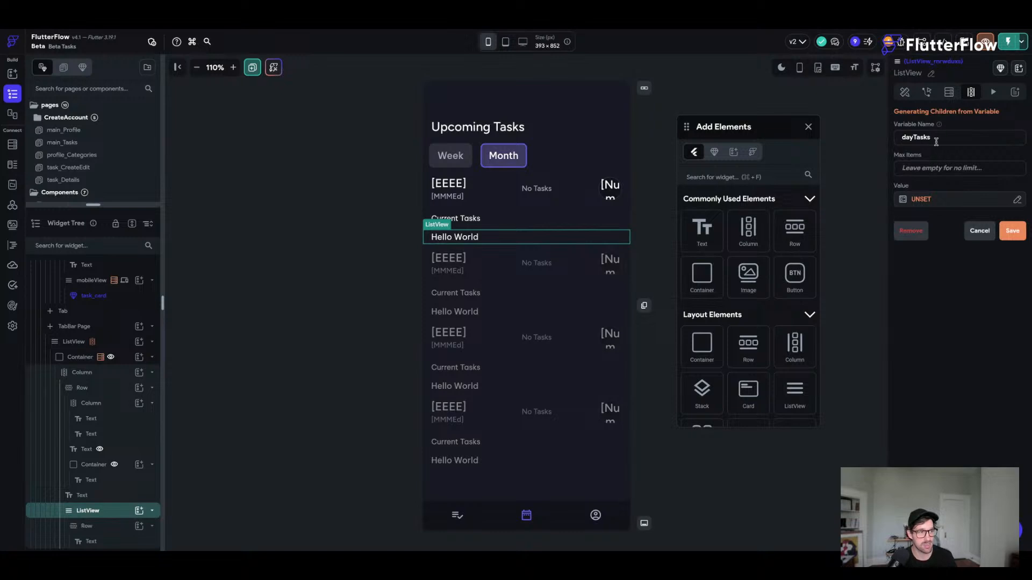
- Use the tasks Documents as the value of the dayTasks variable and save the generated children
left_click(925, 204)
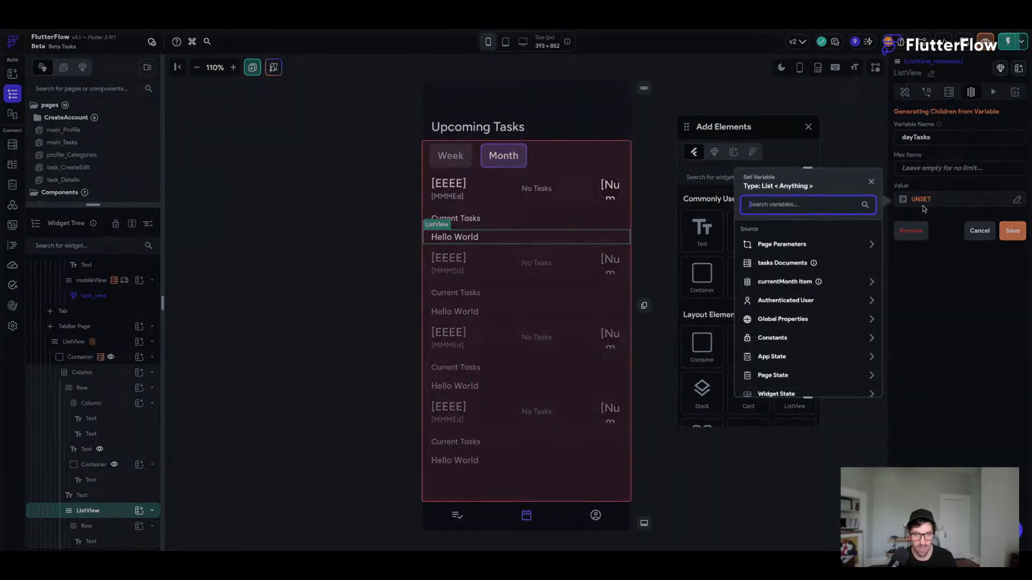
left_click(782, 264)
left_click(787, 267)
left_click(787, 261)
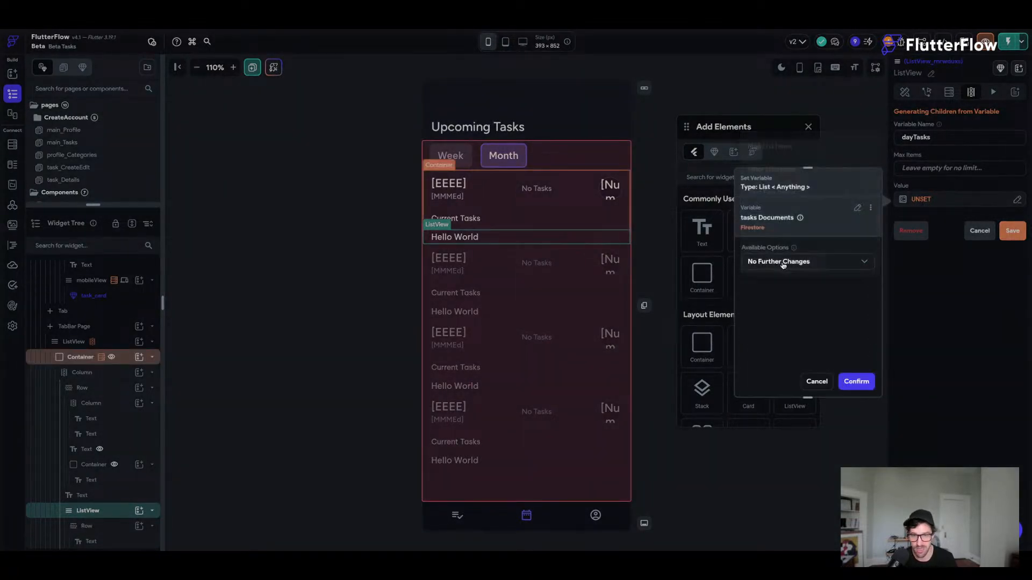
left_click(856, 382)
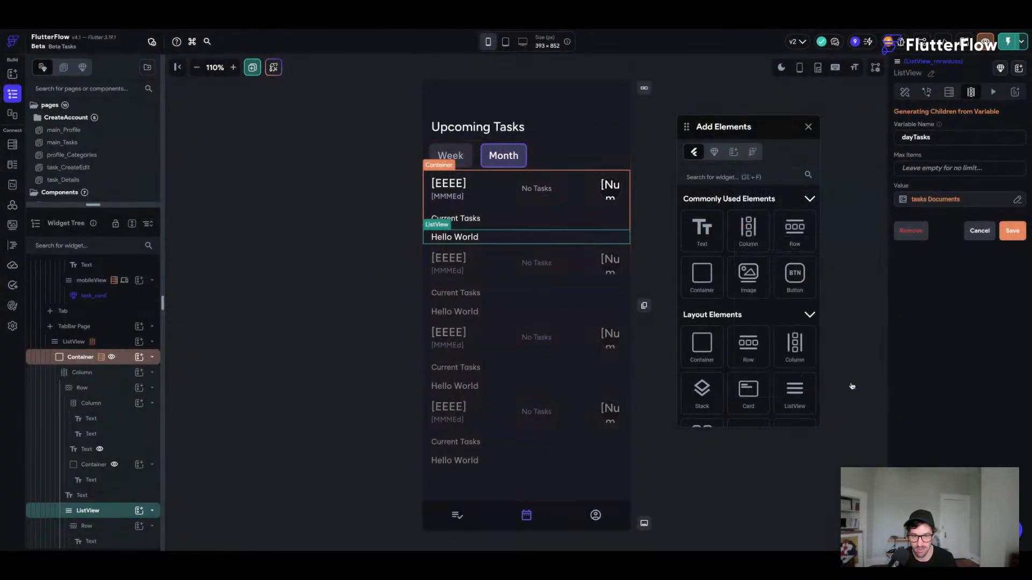
left_click(1012, 232)
left_click(586, 340)
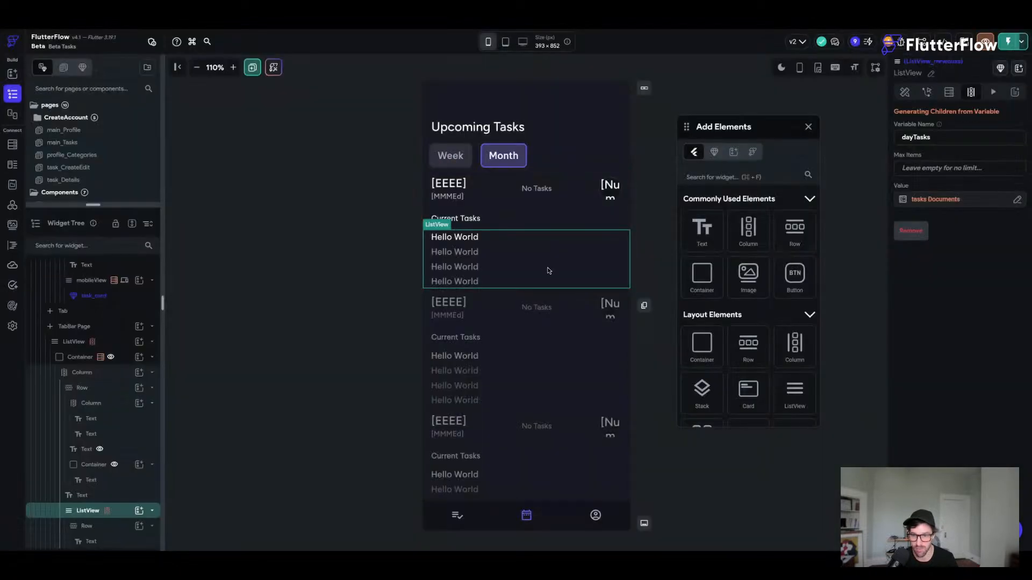
- Open the variable sources for the wording of the "Hello World" text in the task list
left_click(474, 240)
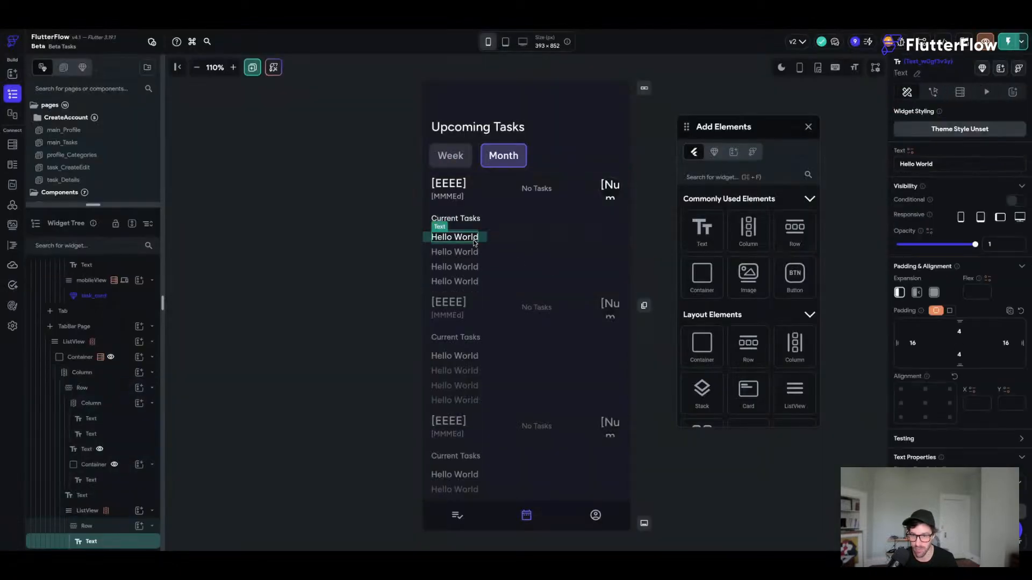
left_click(910, 152)
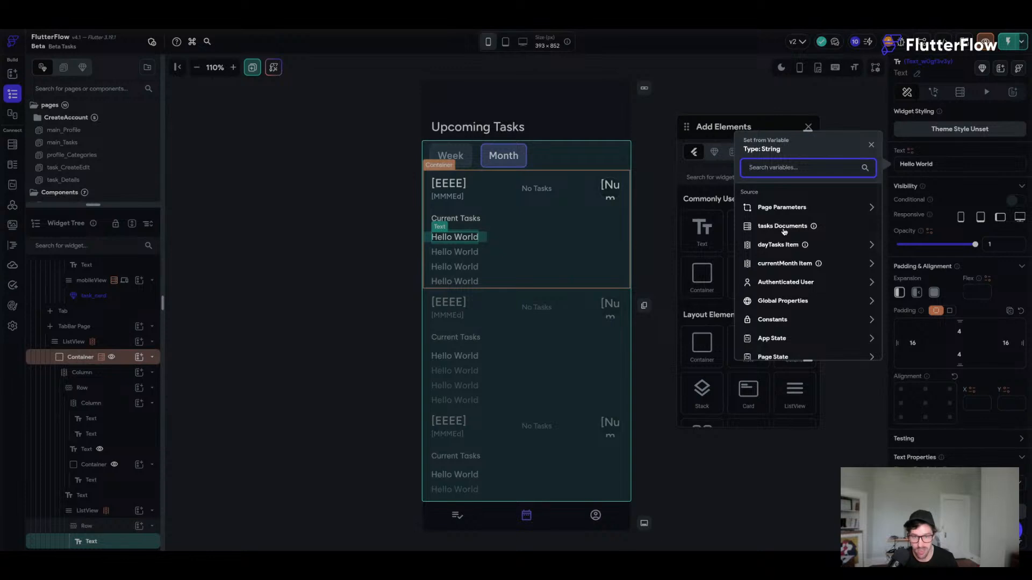
left_click(785, 263)
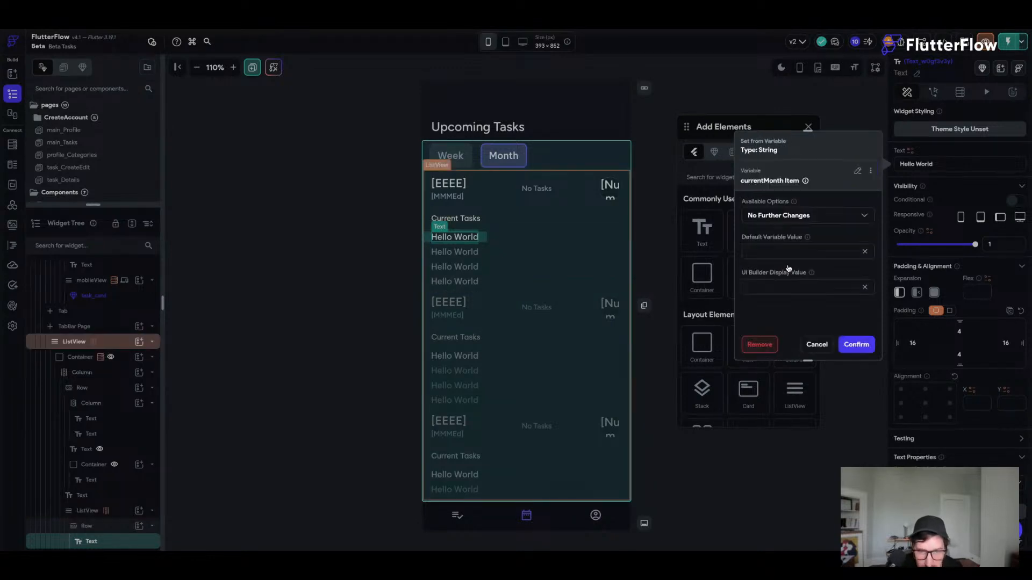
left_click(791, 222)
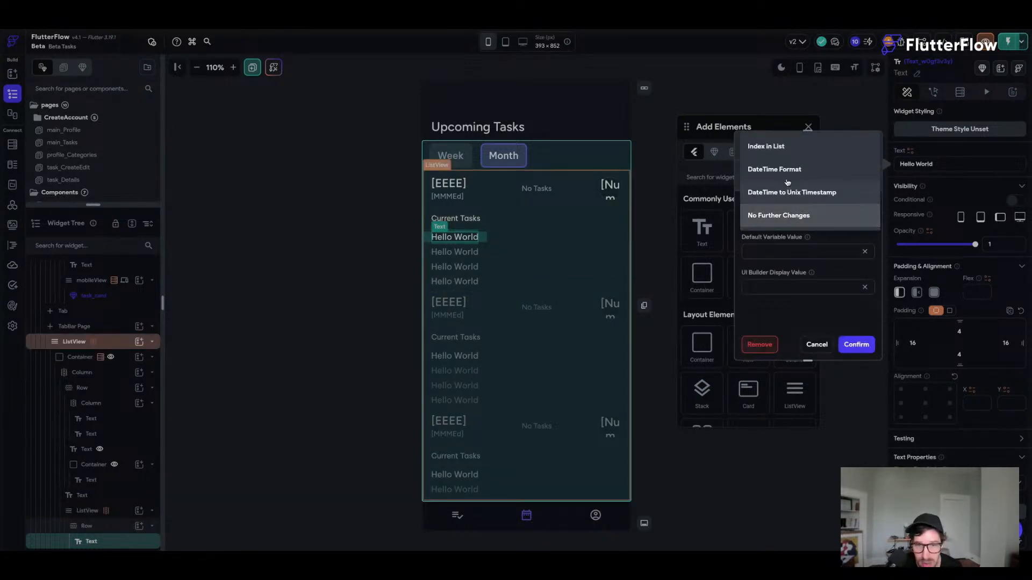
left_click(811, 214)
left_click(857, 171)
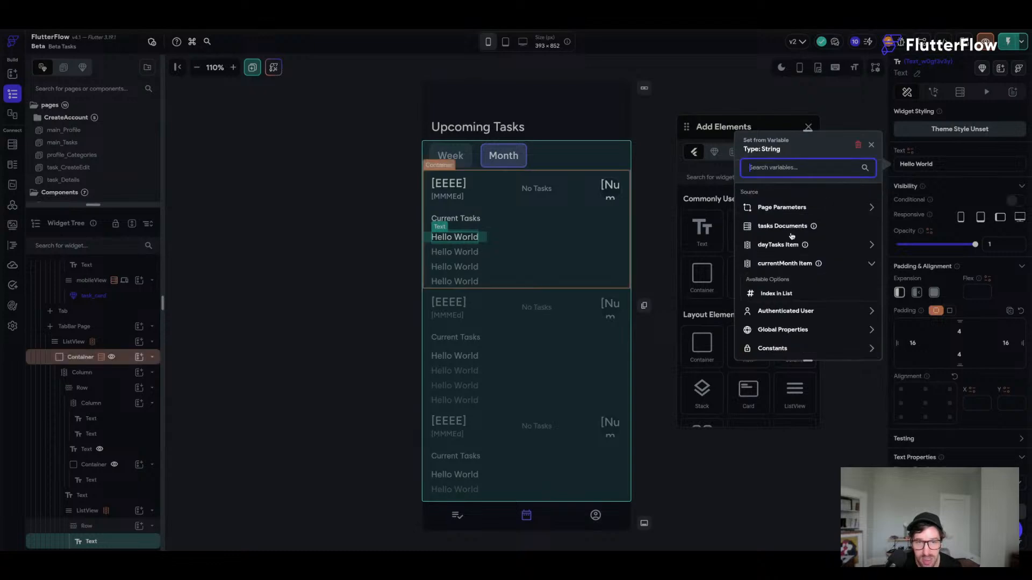
- Bind the list text to the name property of the dayTasks Item
left_click(782, 245)
scroll(776, 269, "down", 1)
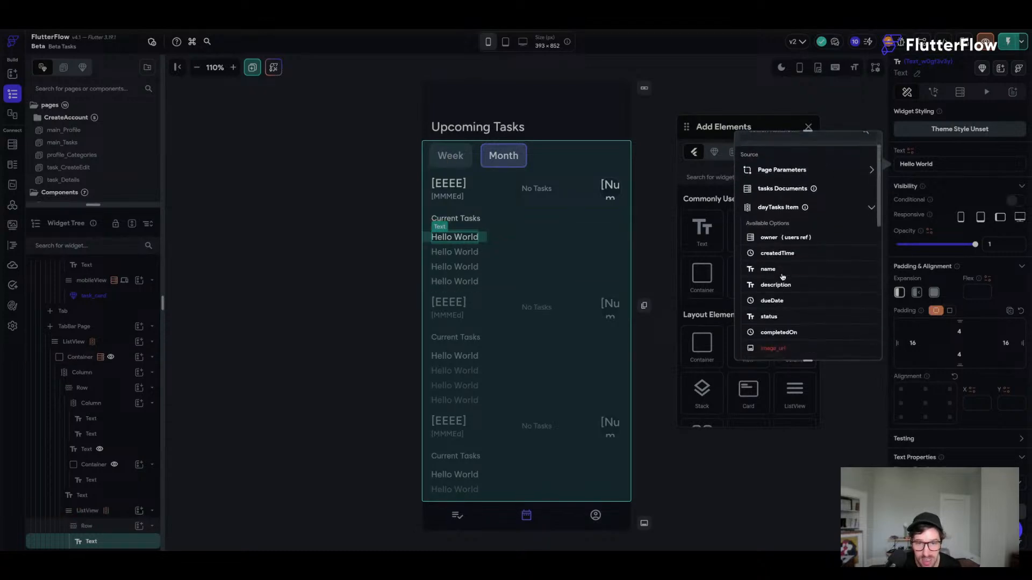
left_click(774, 271)
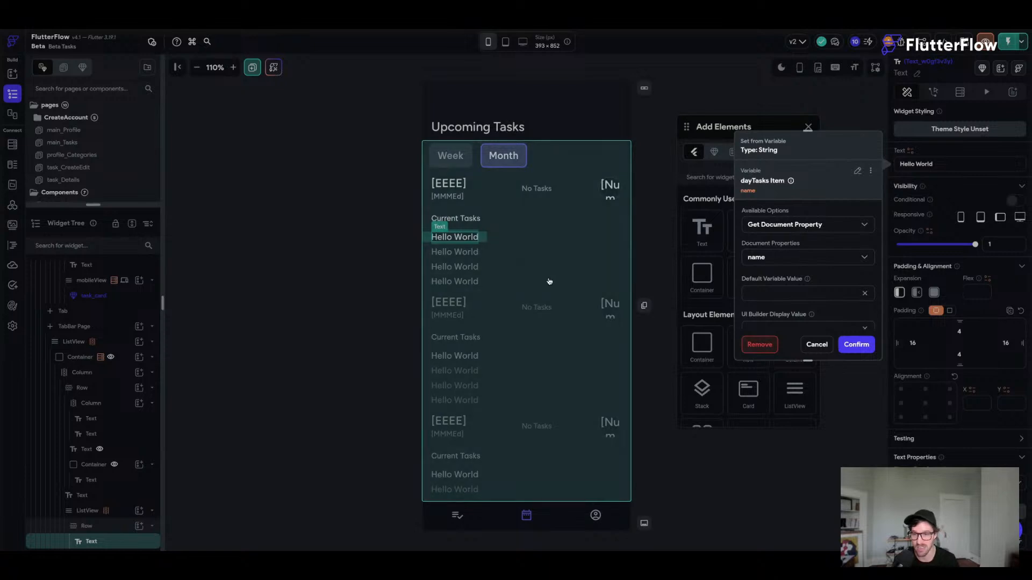
left_click(856, 346)
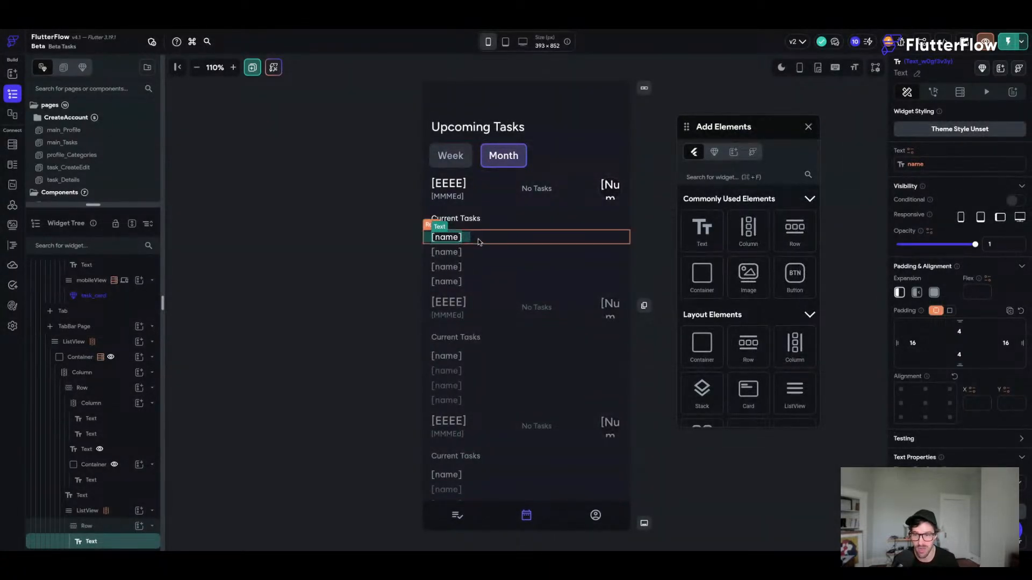
- Set the theme text style of the "Current Tasks" text to Label Medium
left_click(472, 222)
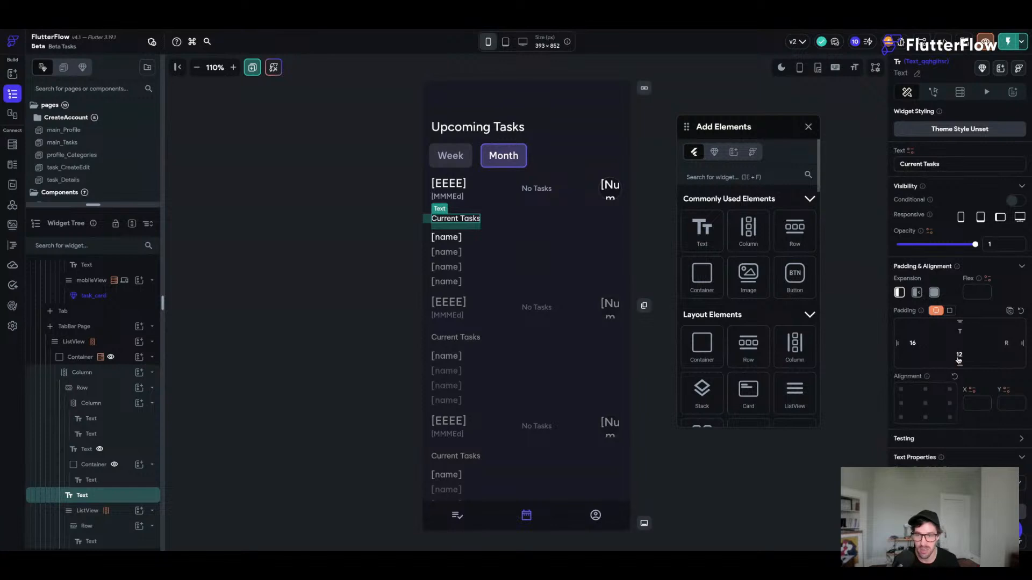
scroll(956, 394, "down", 3)
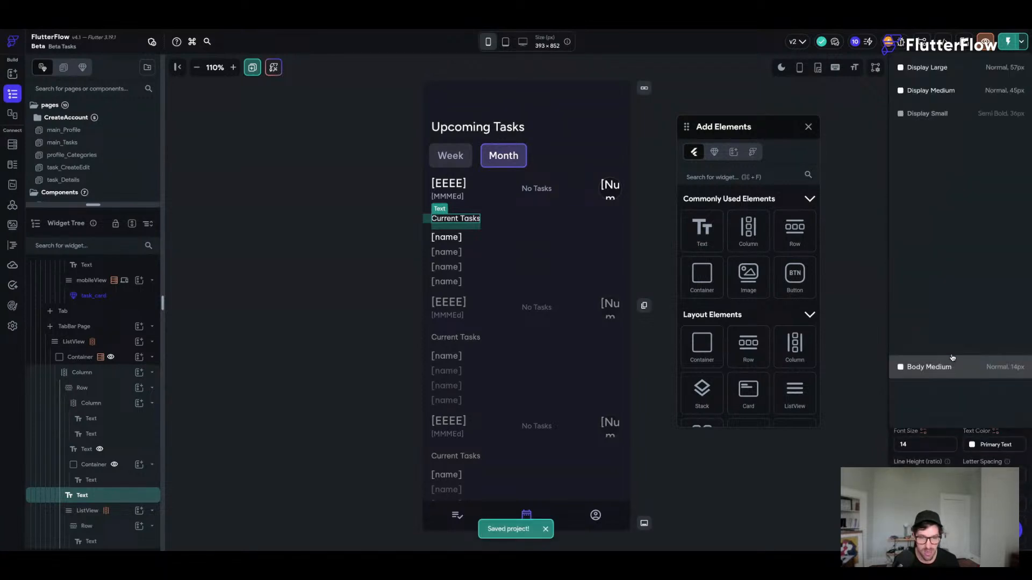
left_click(949, 360)
left_click(935, 297)
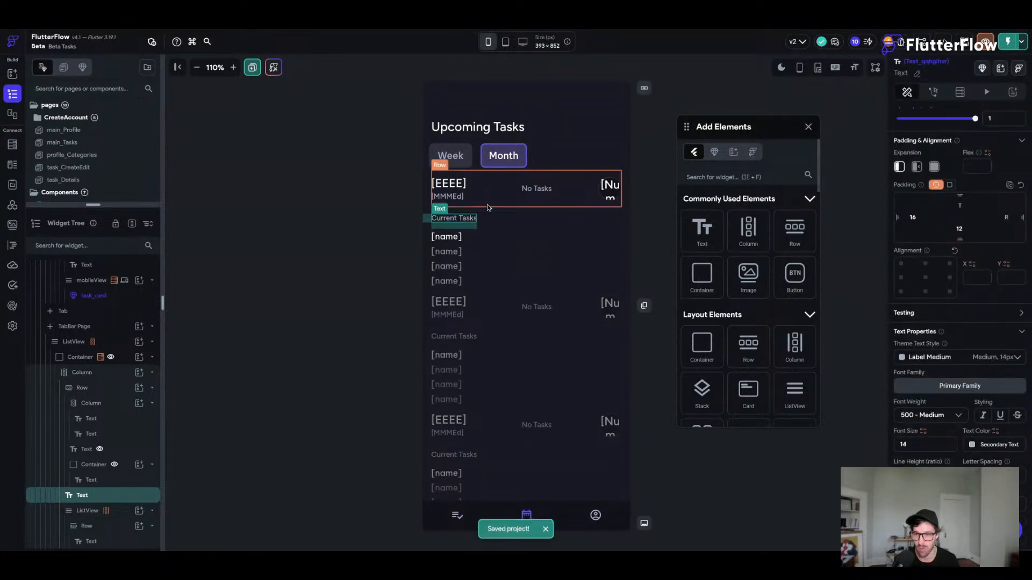
- Remove the day row's bottom padding and set the "Current Tasks" text's bottom padding to 8
left_click(486, 206)
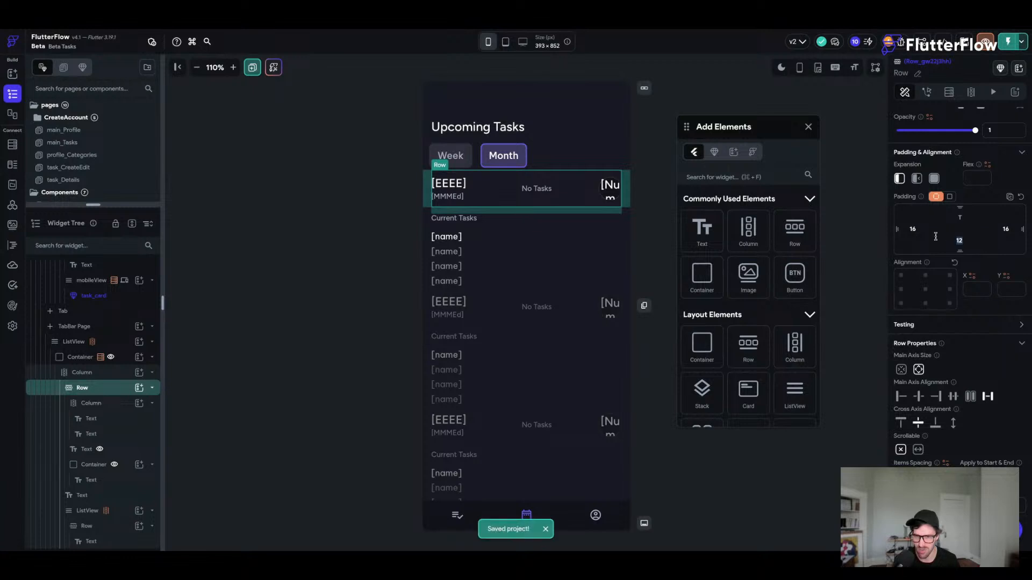
key("BackSpace")
key("BackSpace")
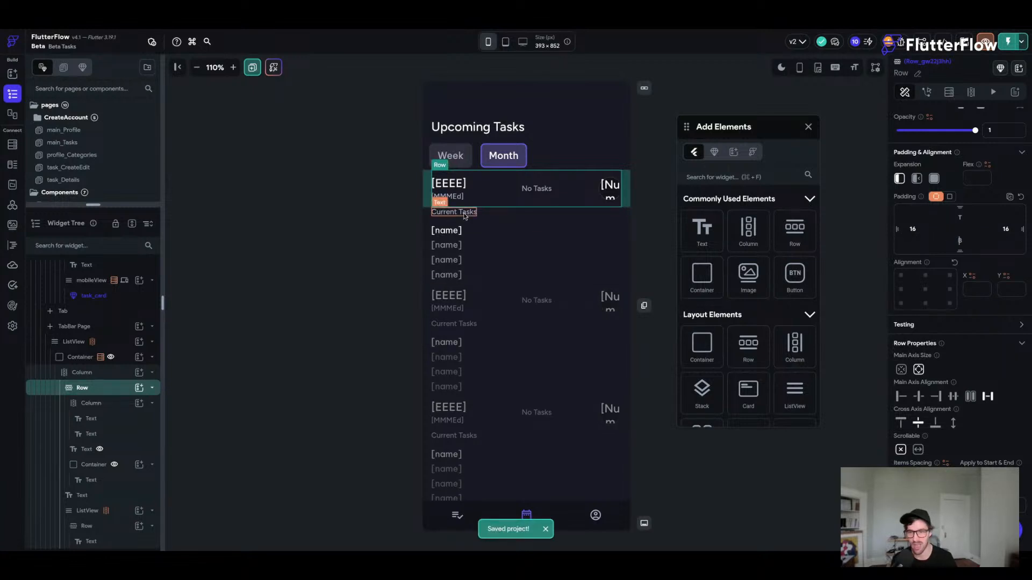
left_click(483, 213)
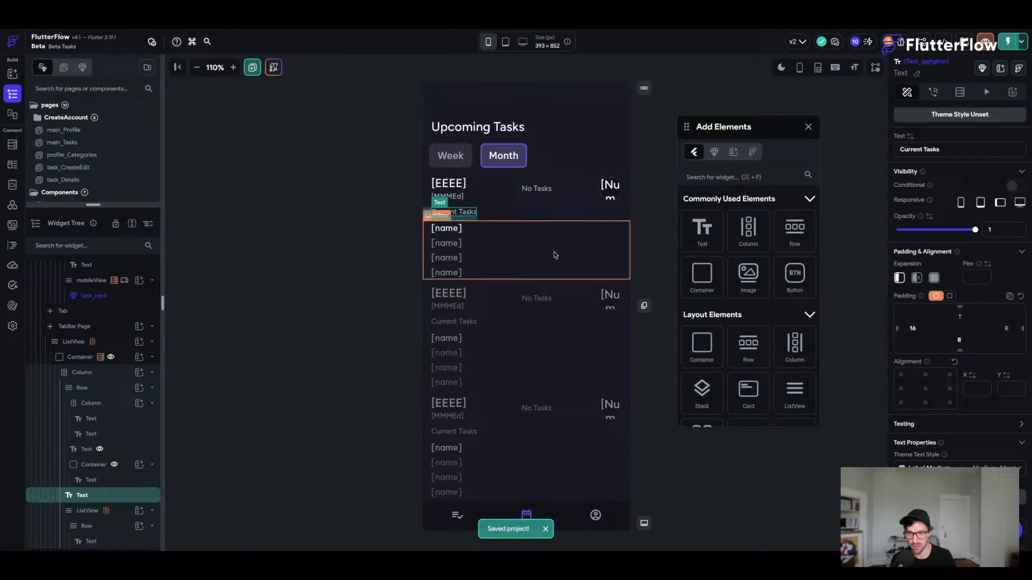
left_click(653, 235)
left_click(425, 186)
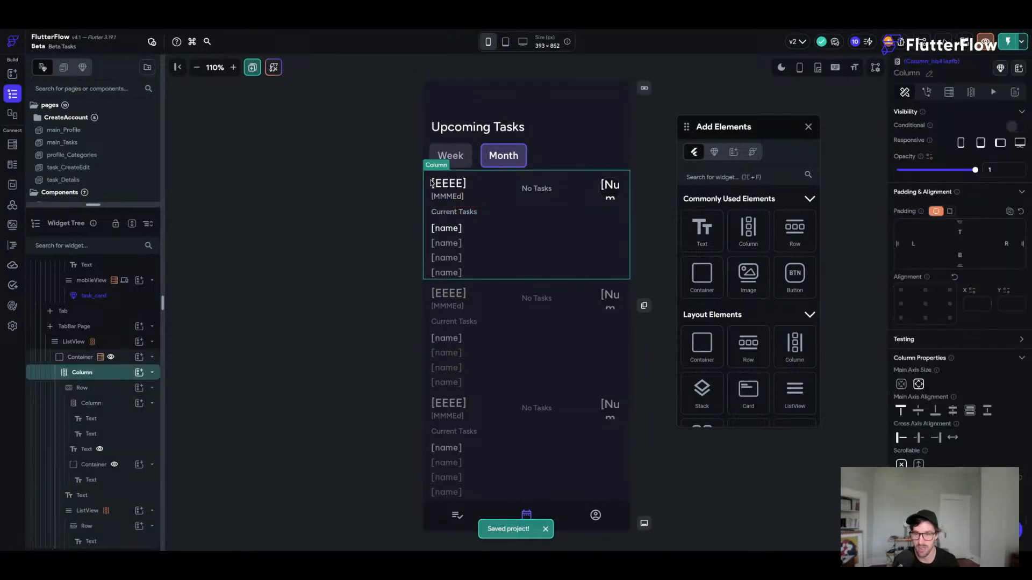
- Enable a box shadow on the Month tab's day container and set its shadow color to Alternate
left_click(107, 358)
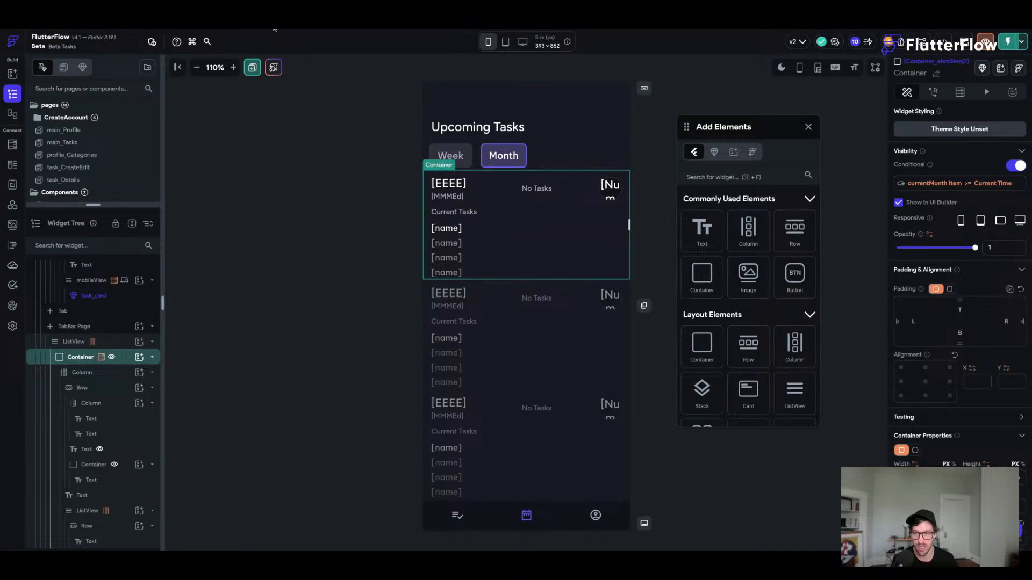
left_click(291, 226)
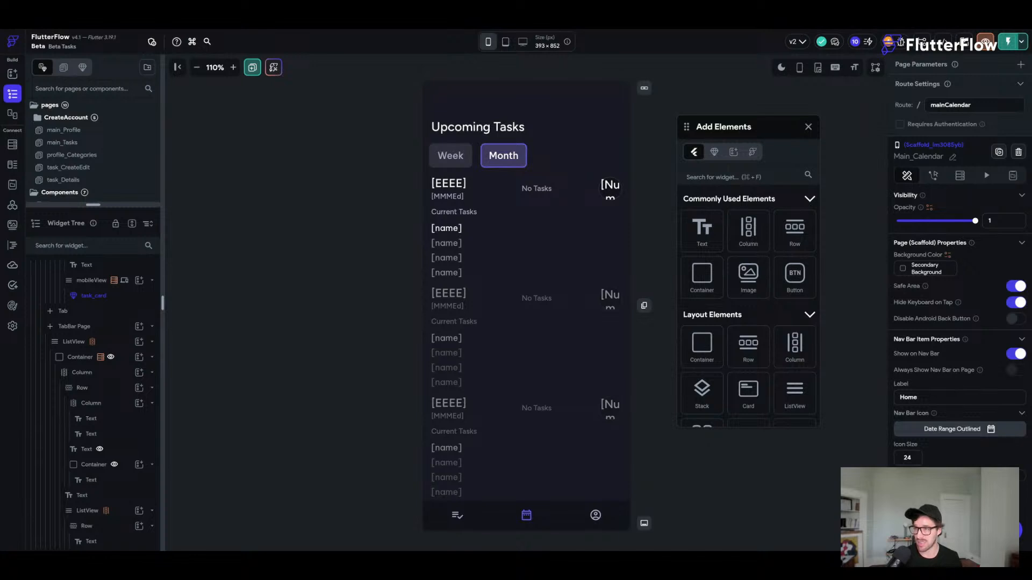
left_click(429, 189)
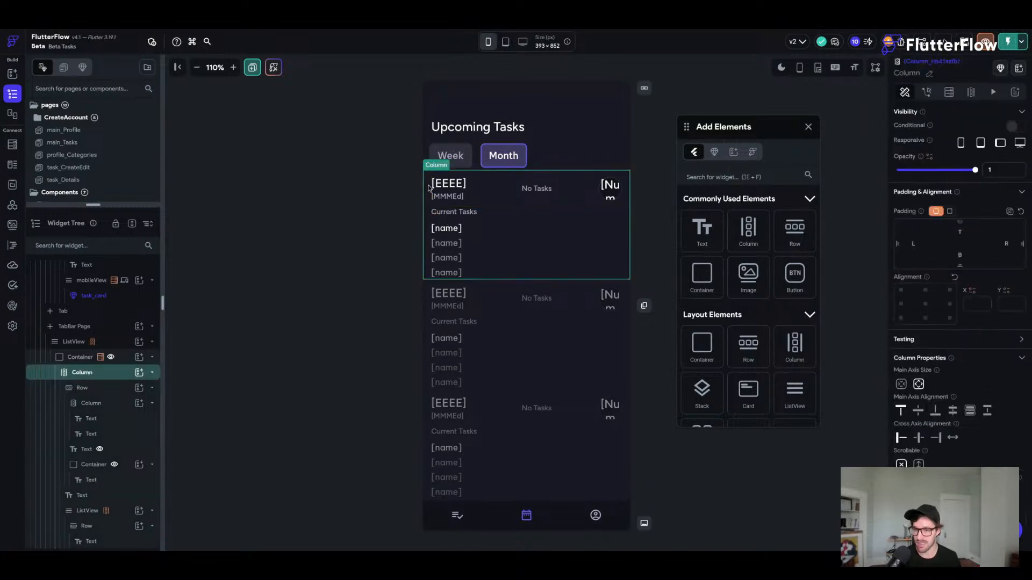
left_click(86, 357)
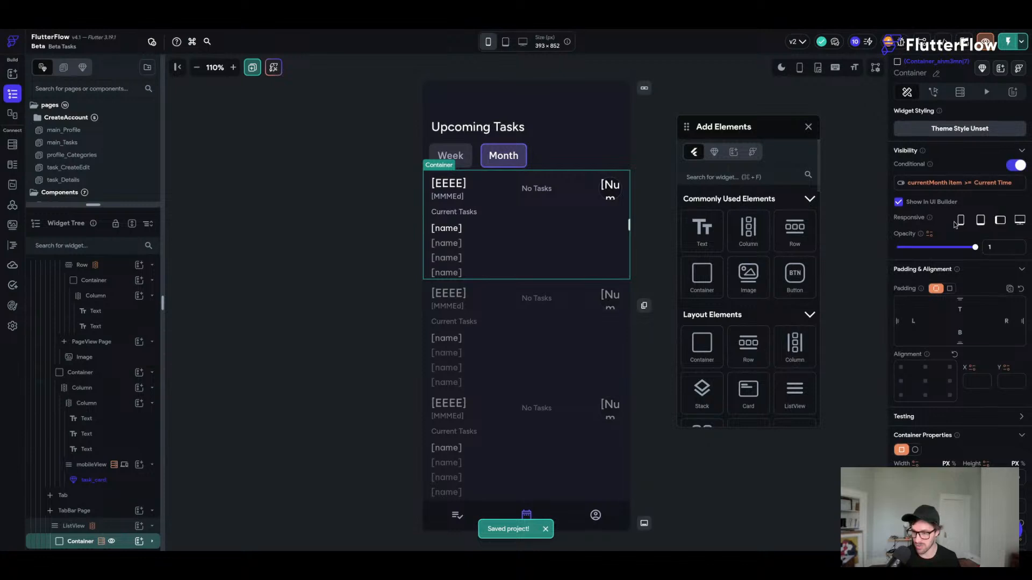
scroll(955, 234, "down", 5)
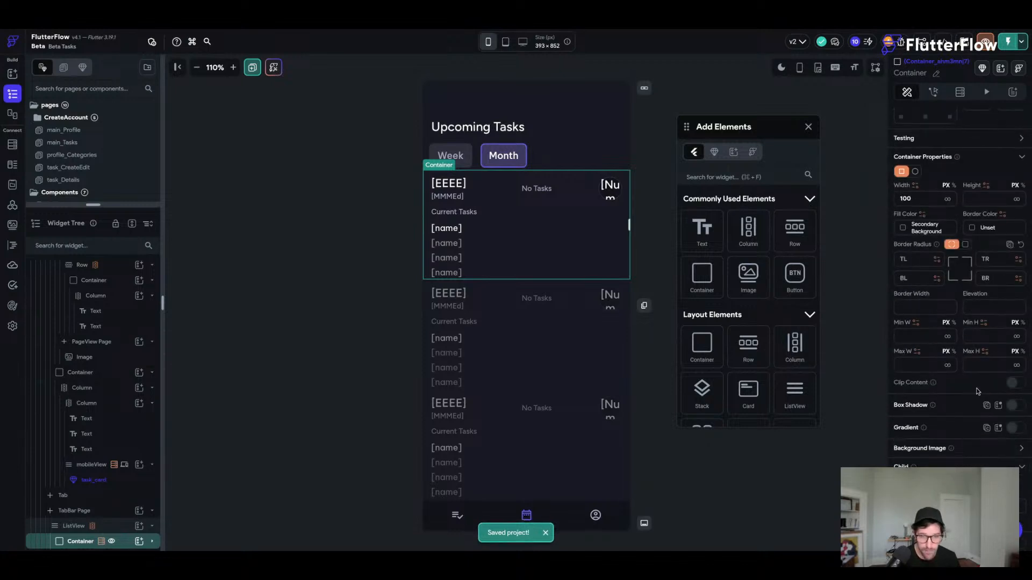
left_click(1012, 410)
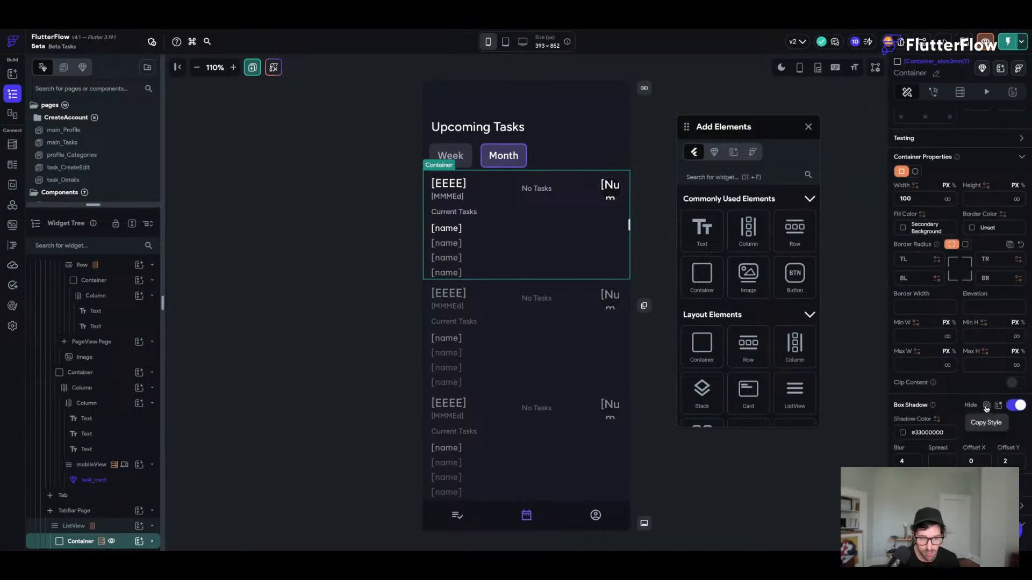
left_click(987, 405)
left_click(902, 433)
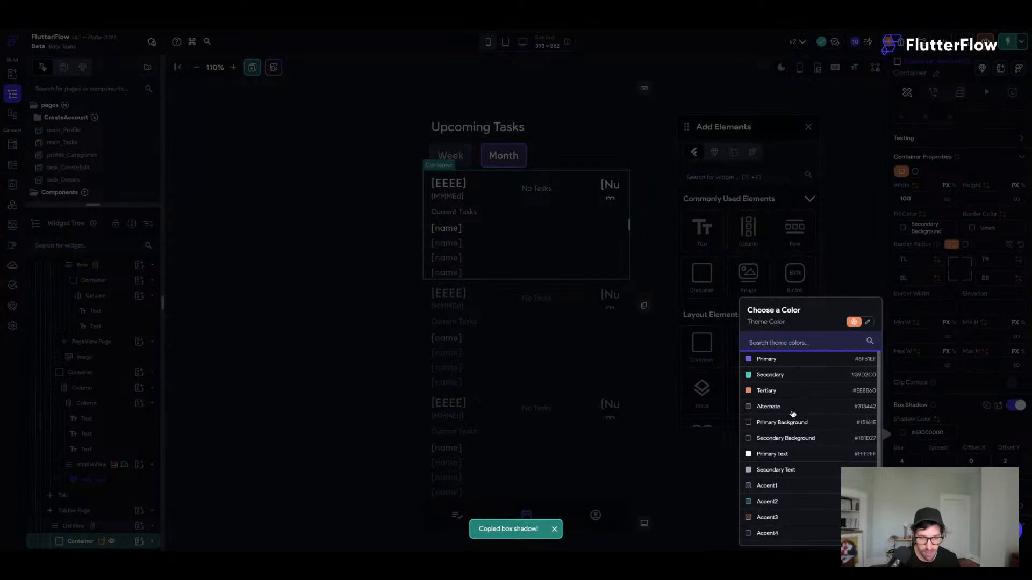
left_click(762, 410)
- Set the container shadow's Offset Y to 1 and blur to 0, and give the container a bottom padding of 1
scroll(988, 419, "down", 1)
left_click_drag(1008, 433, 988, 429)
type("1")
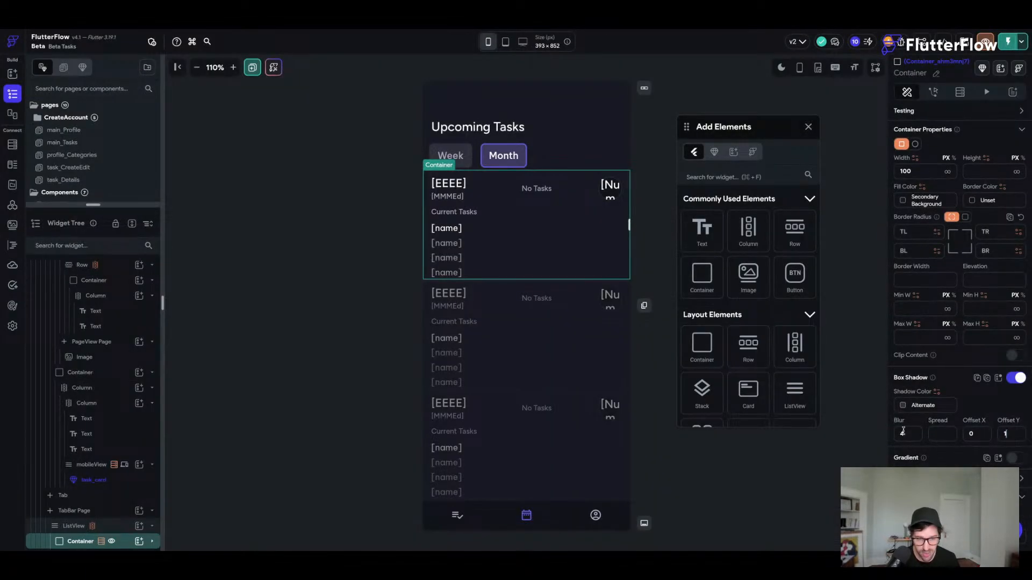
left_click_drag(906, 432, 860, 429)
type("0")
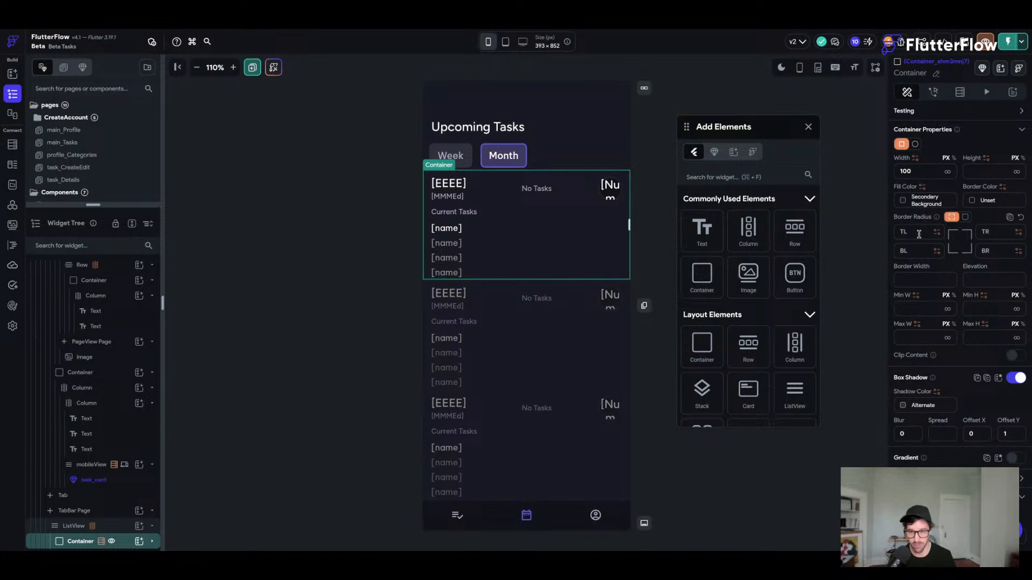
scroll(918, 231, "up", 6)
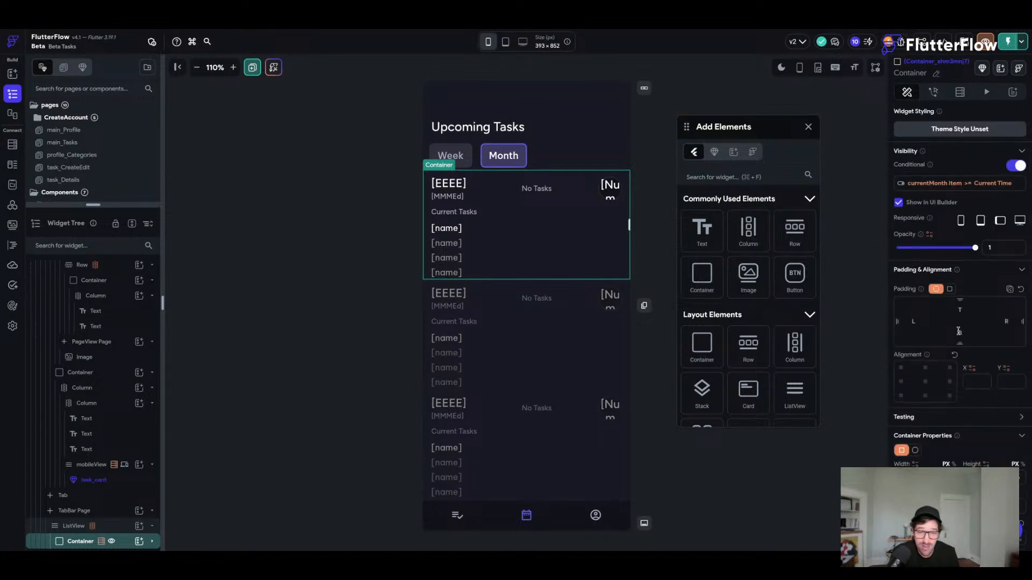
left_click(662, 277)
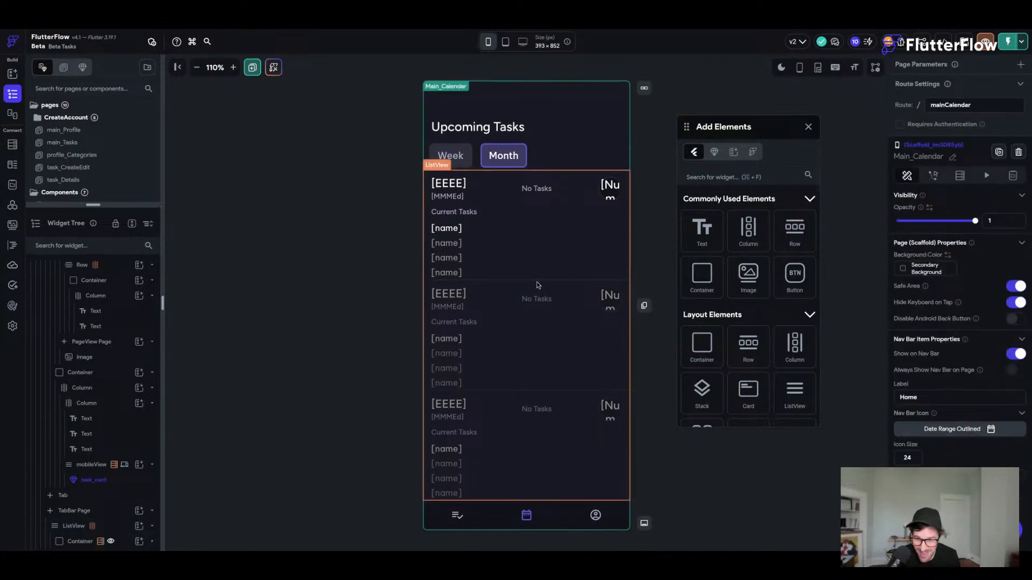
- Set the end spacing of the task name ListView to 8
left_click(465, 275)
left_click(904, 92)
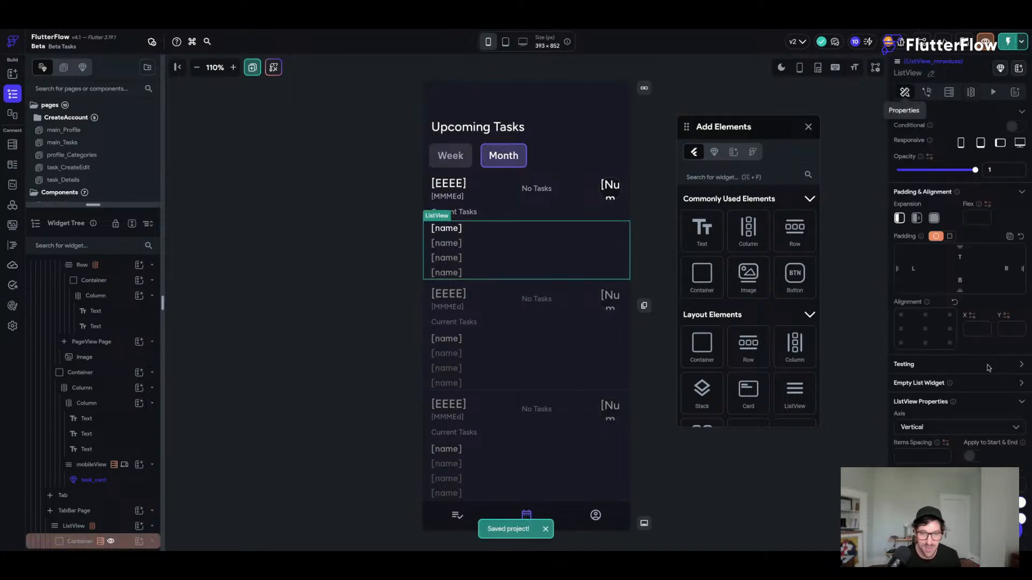
scroll(979, 414, "down", 2)
left_click(983, 439)
type("4")
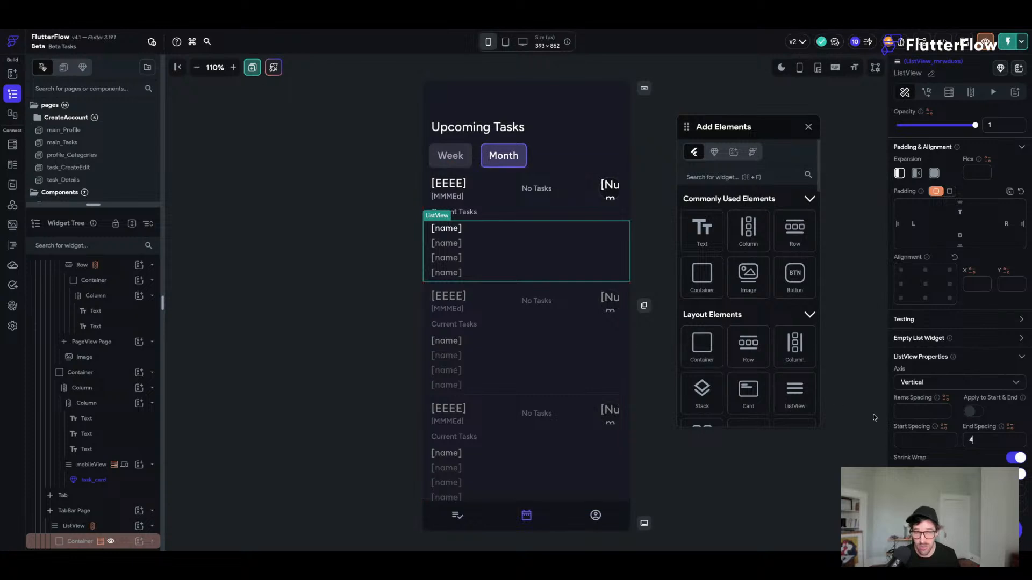
key("BackSpace")
type("8")
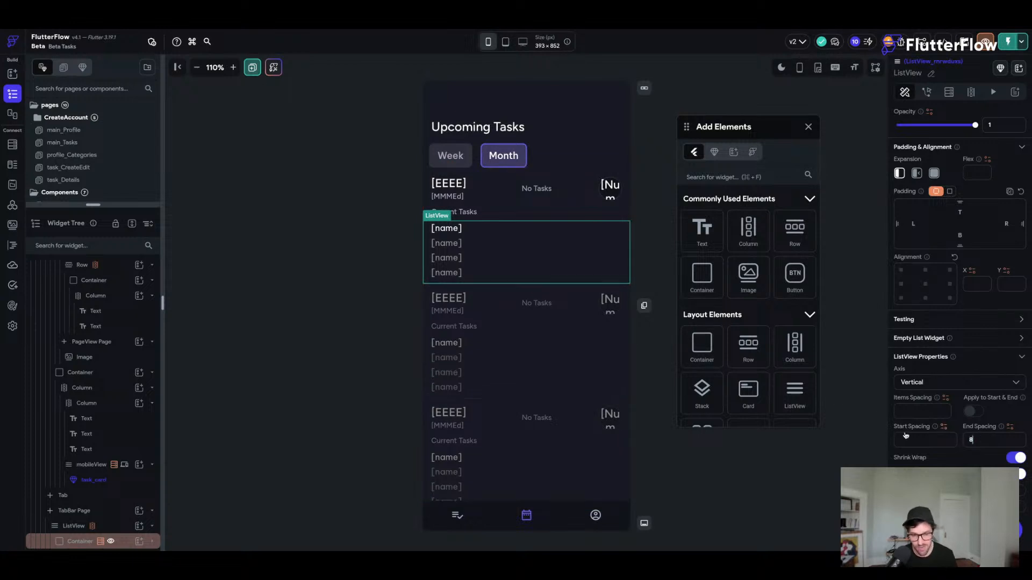
left_click(335, 295)
- Save the project with the updated task list layout
left_click(444, 230)
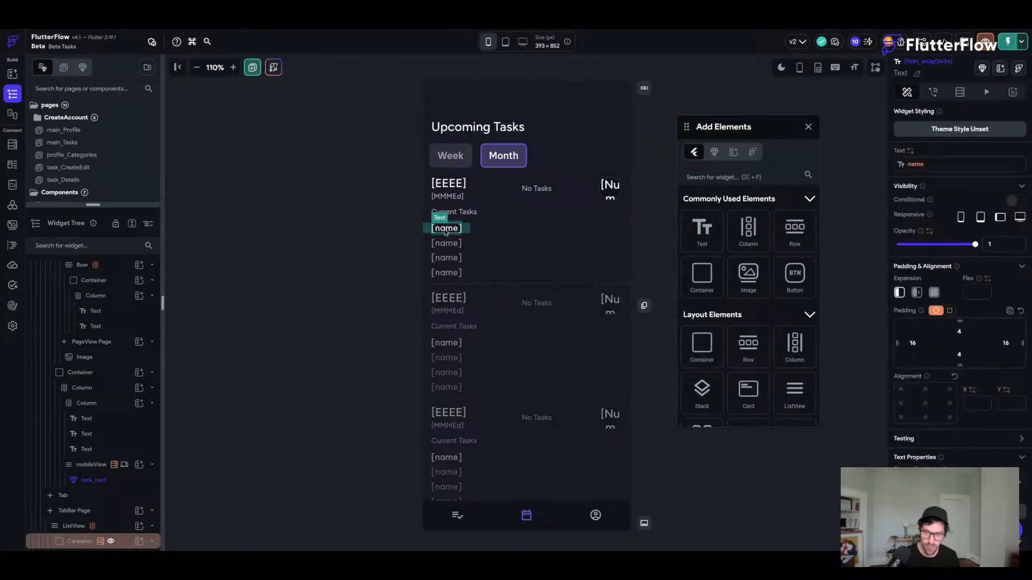
key("super+s")
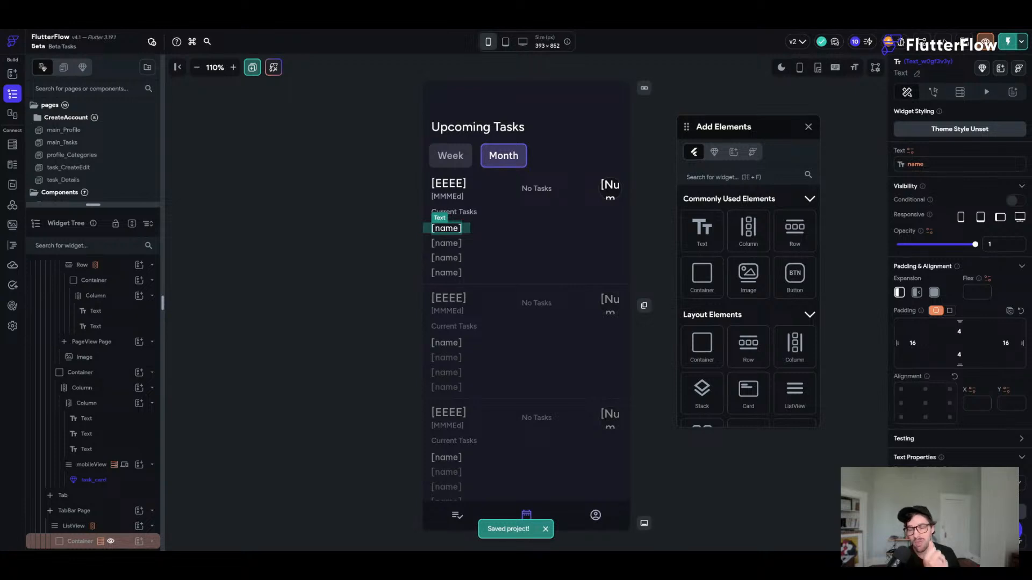
left_click(334, 282)
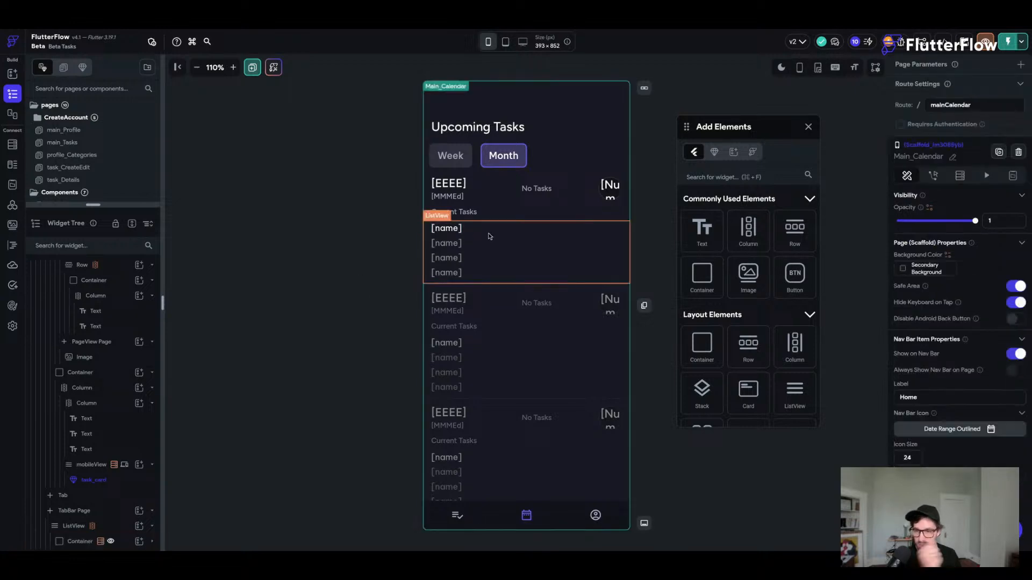
left_click(500, 229)
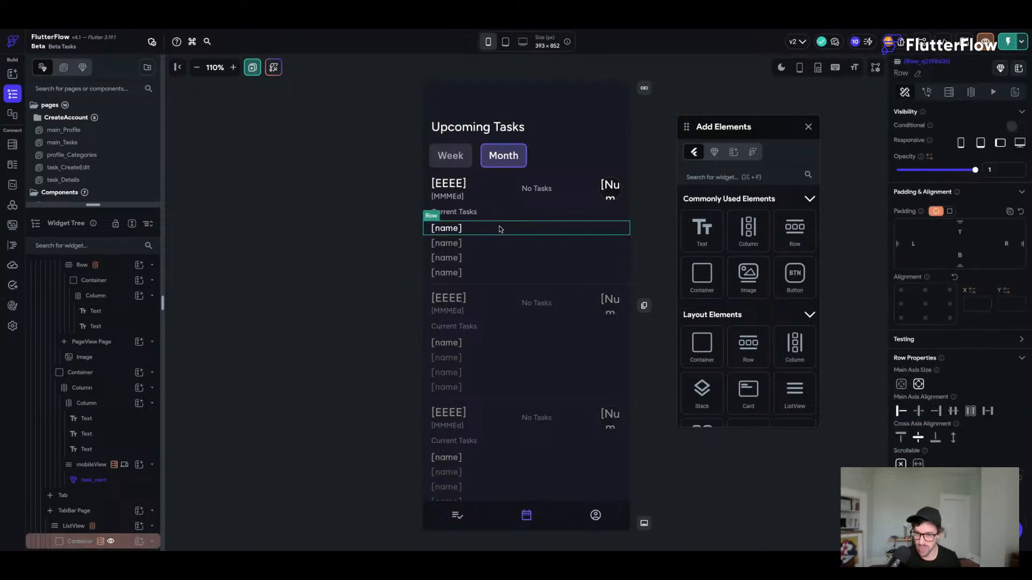
key("super+s")
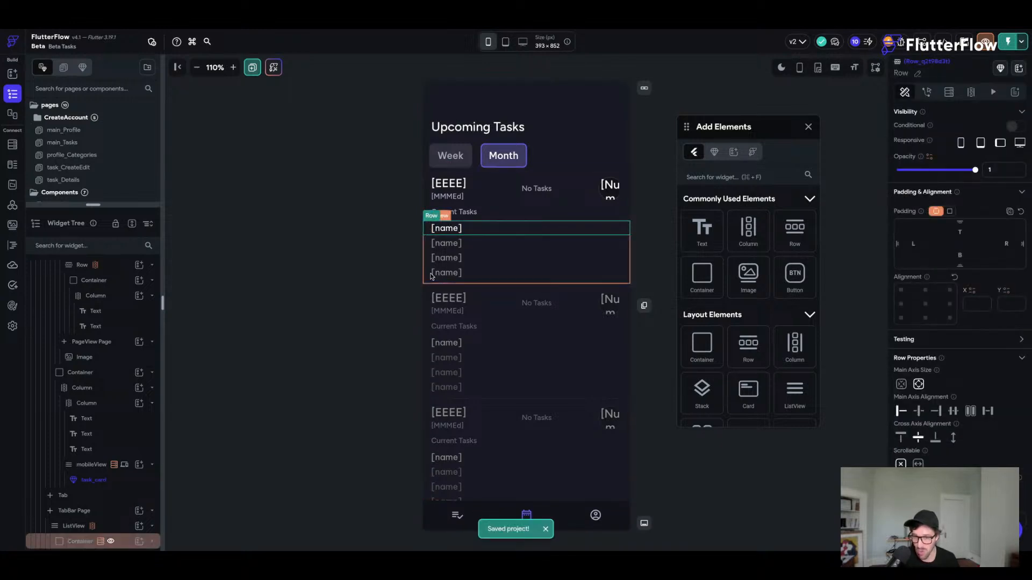
- Set the day container's fill color from a Conditional Value (If/Then/Else) variable
left_click(428, 183)
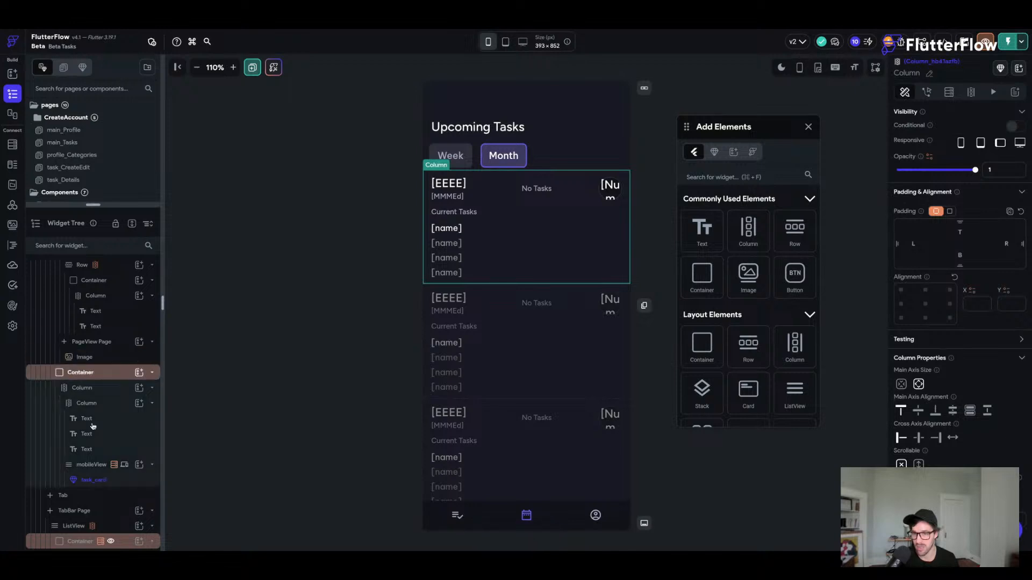
scroll(92, 426, "up", 10)
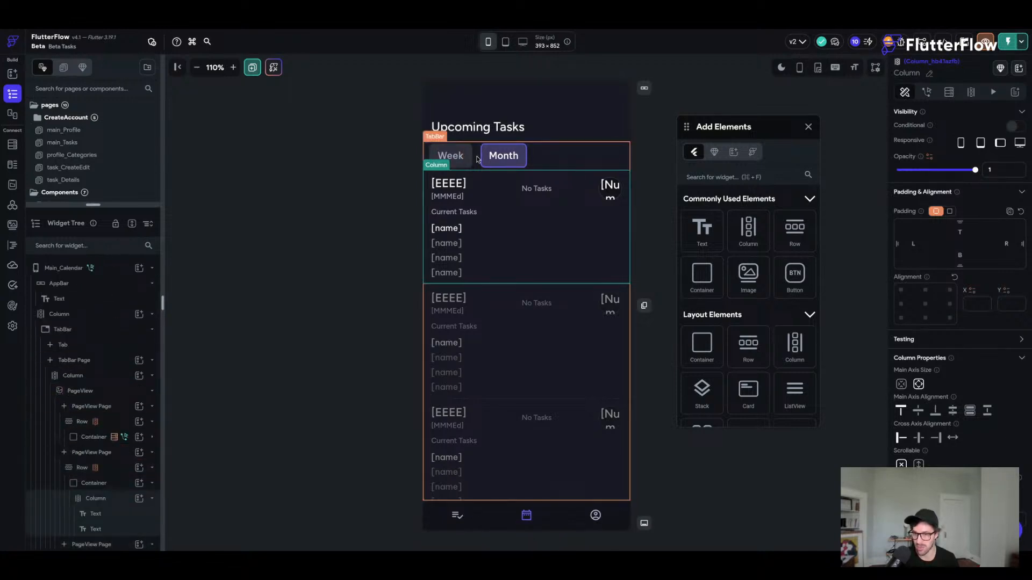
left_click(438, 154)
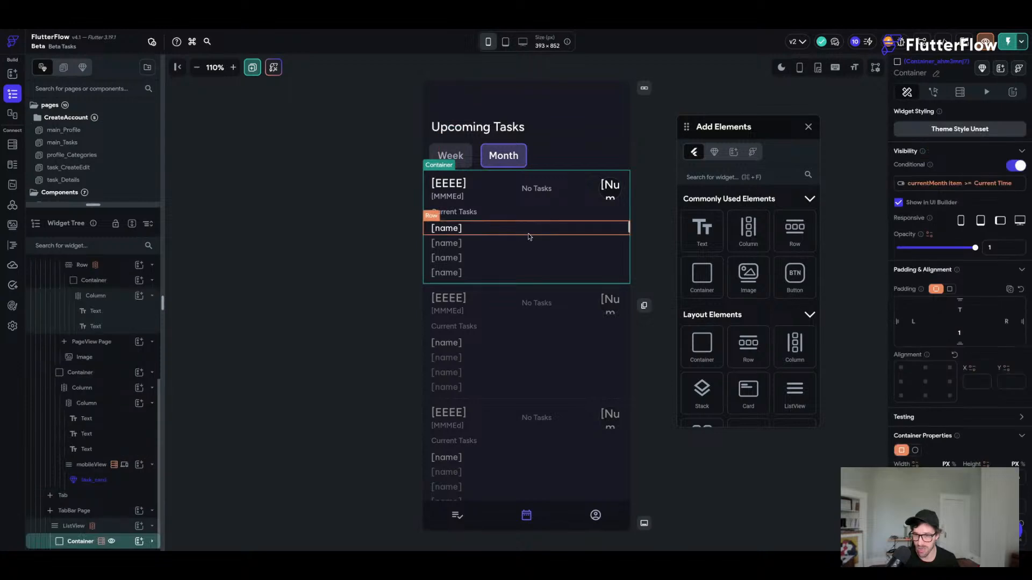
scroll(959, 194, "down", 5)
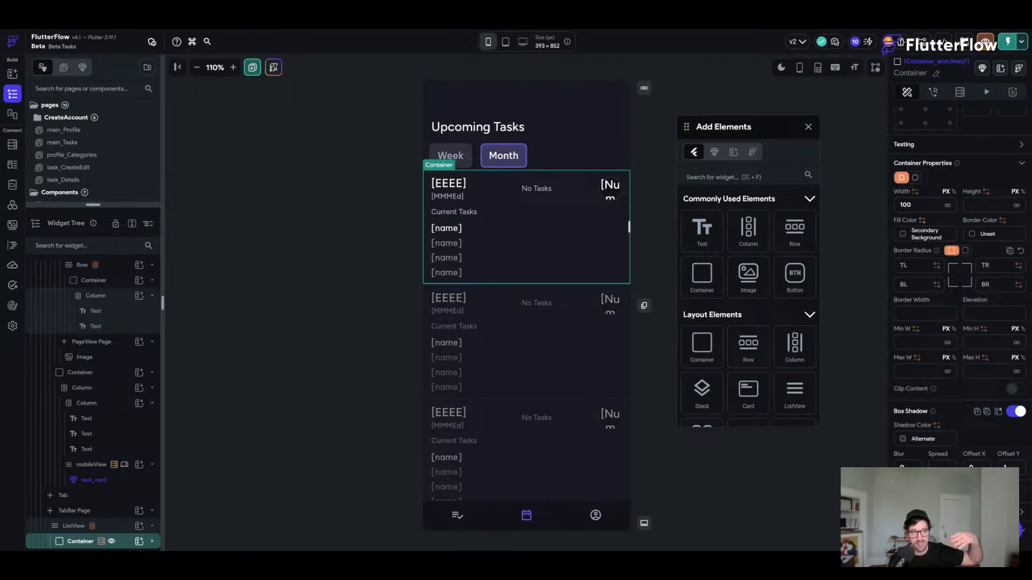
left_click(922, 220)
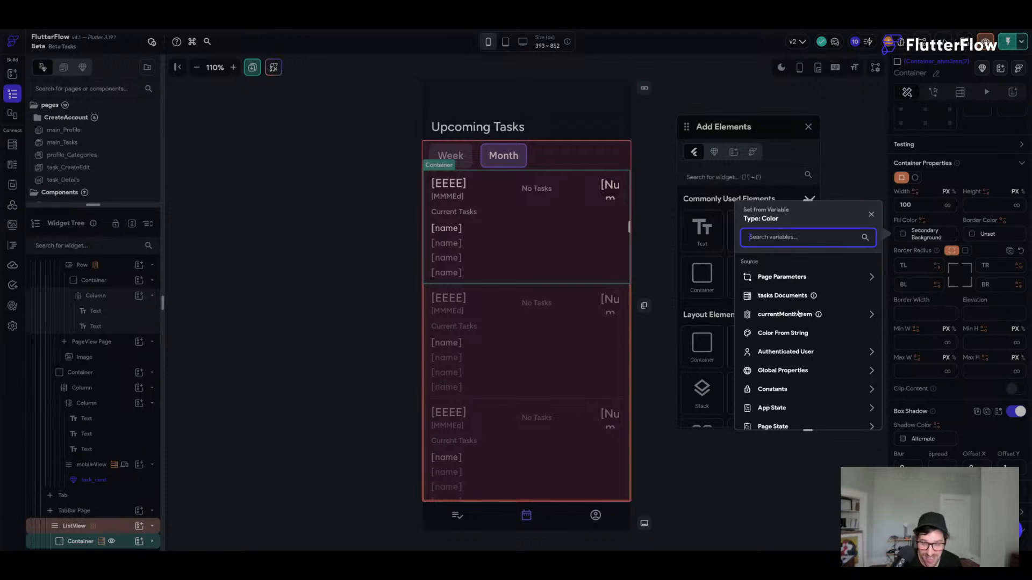
scroll(770, 321, "down", 1)
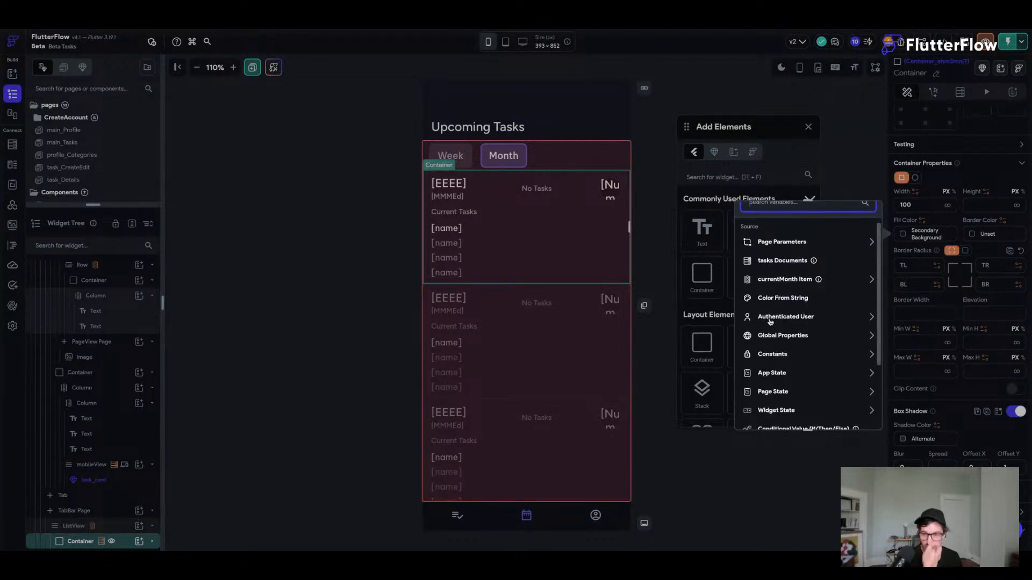
scroll(806, 325, "down", 3)
left_click(814, 329)
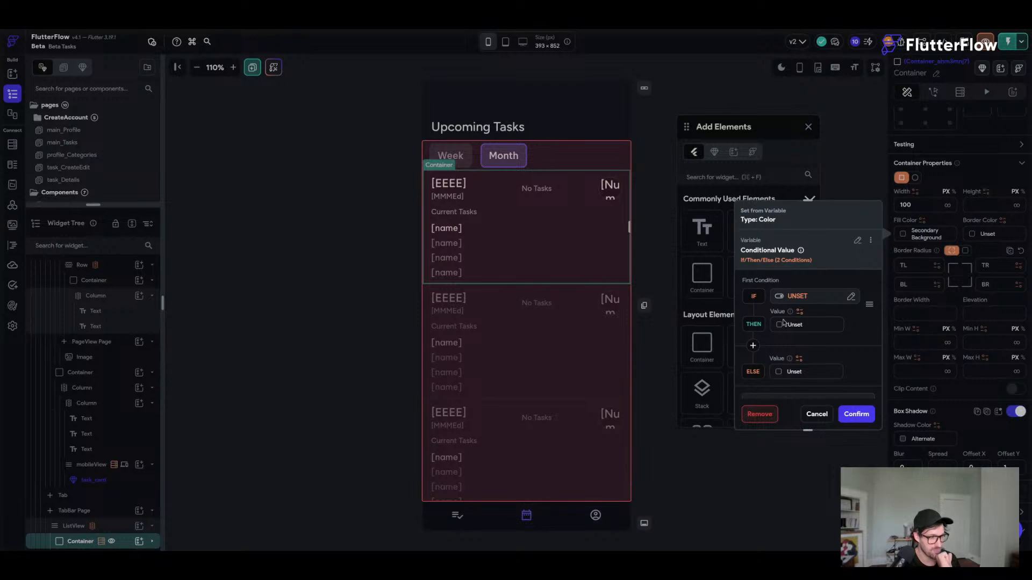
- Try currentMonth Item as the IF condition of the fill color
left_click(801, 298)
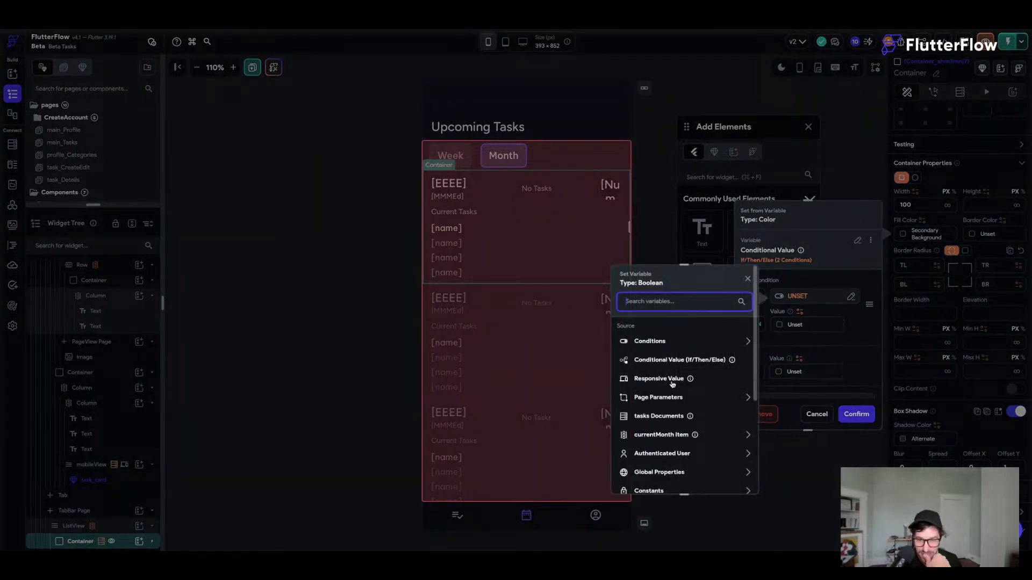
scroll(672, 384, "down", 1)
scroll(671, 379, "down", 1)
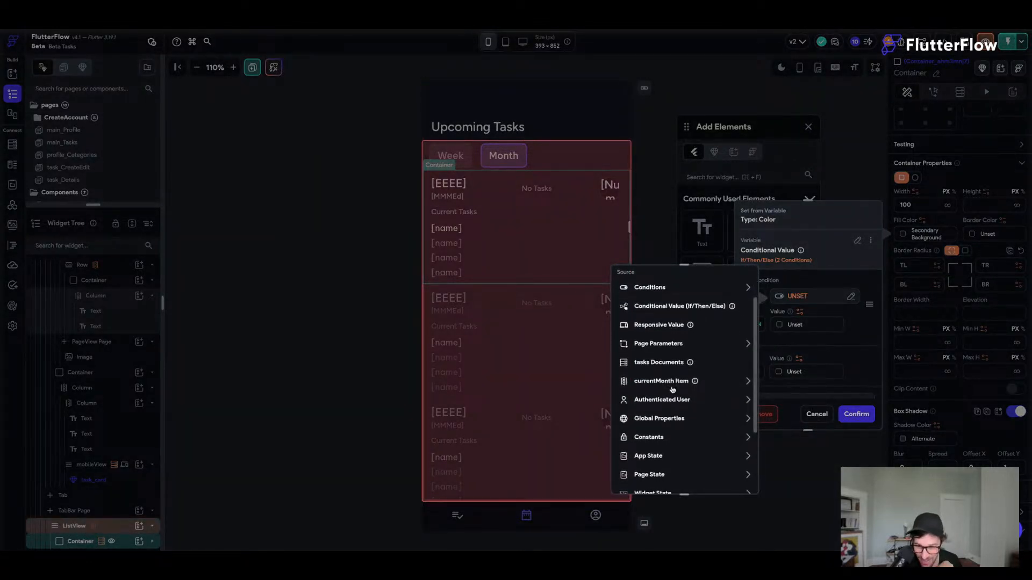
left_click(670, 382)
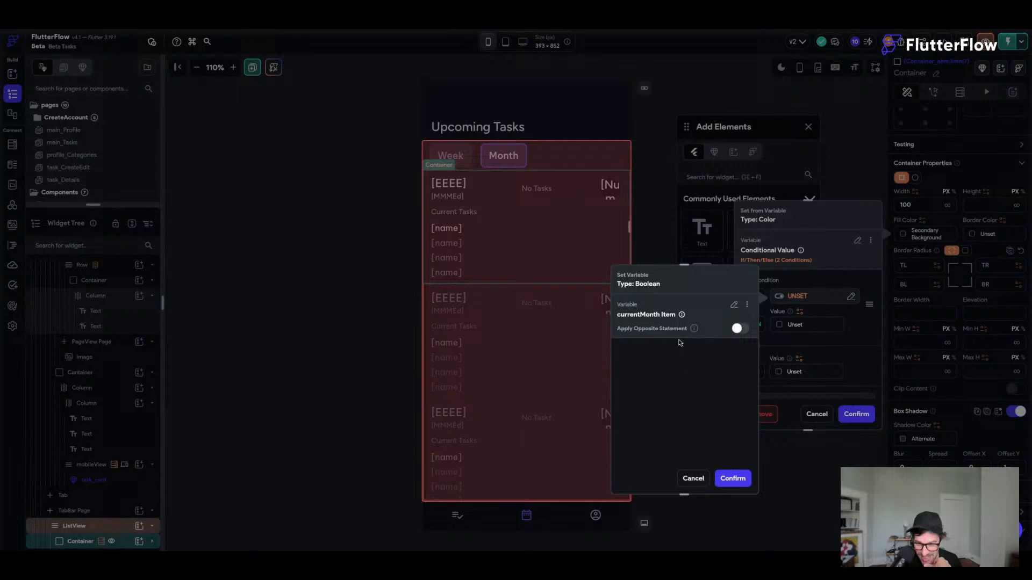
left_click(734, 306)
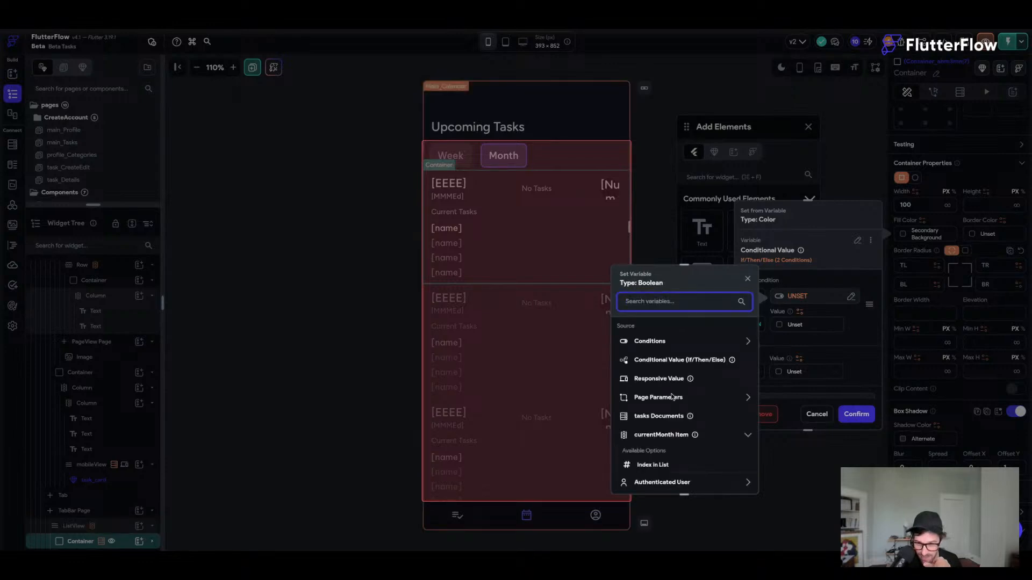
- Try tasks Documents with Item at Index and Specific Index as the IF condition of the day container's fill color
scroll(670, 410, "down", 1)
scroll(670, 410, "down", 1)
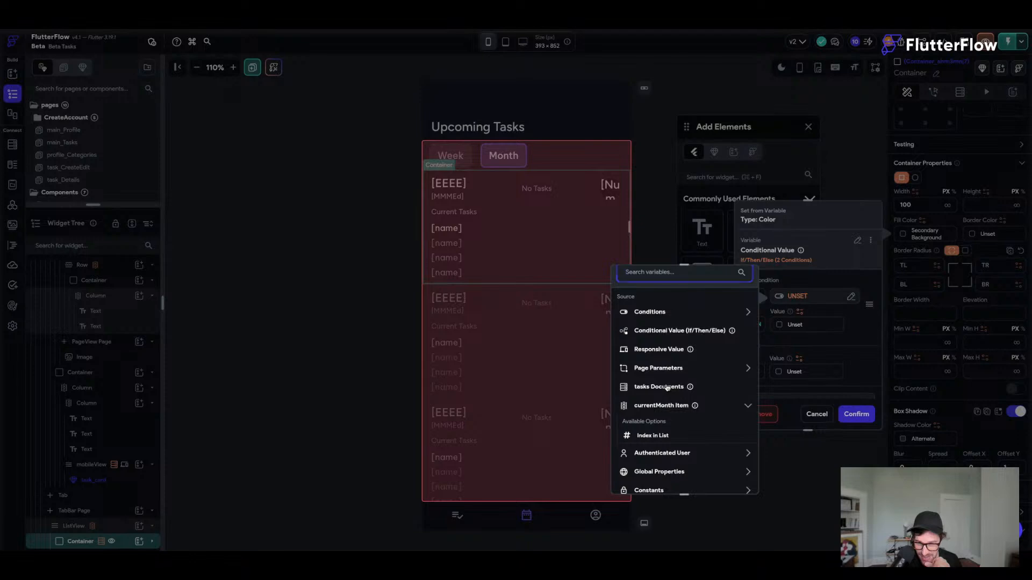
left_click(667, 387)
left_click(648, 372)
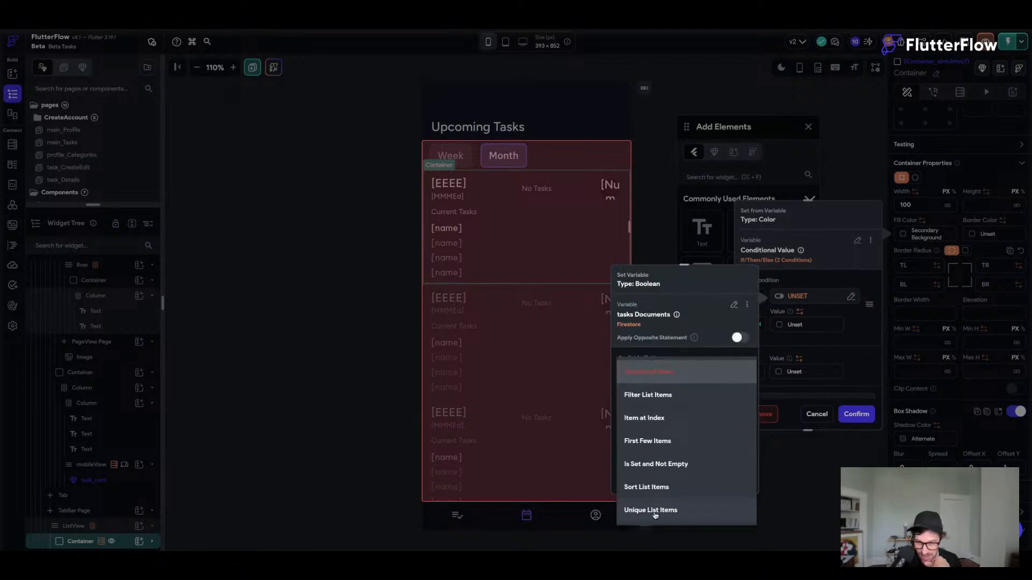
left_click(656, 420)
left_click(646, 406)
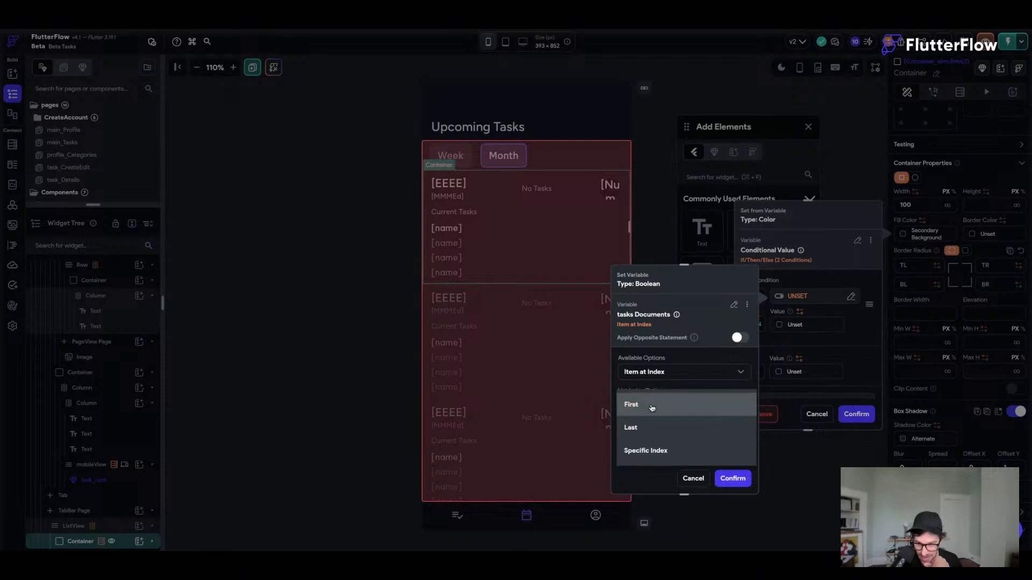
left_click(645, 452)
scroll(670, 425, "down", 1)
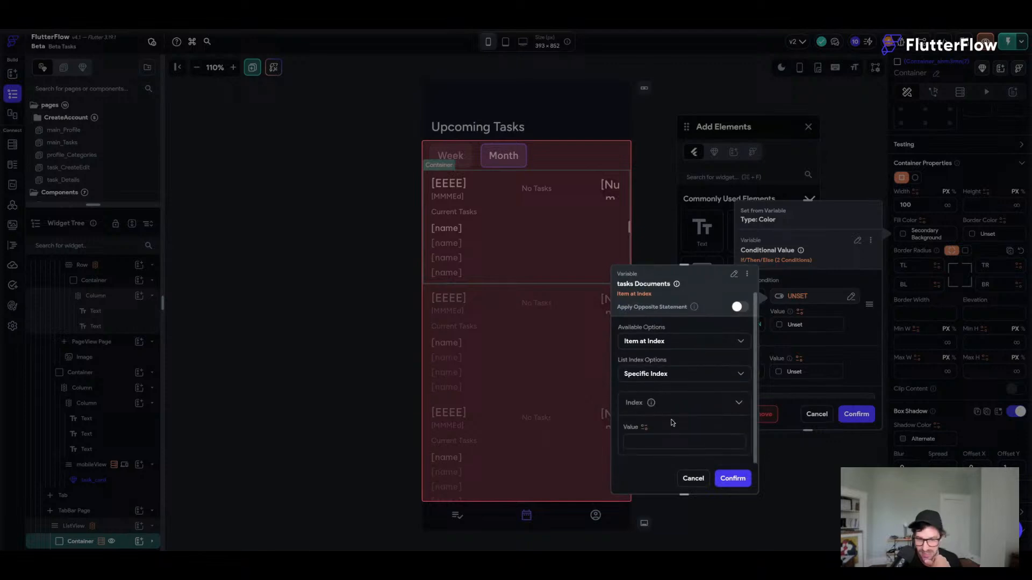
- Examine the integer variable sources offered for the specific index value, including Random Data and currentMonth Item
left_click(643, 428)
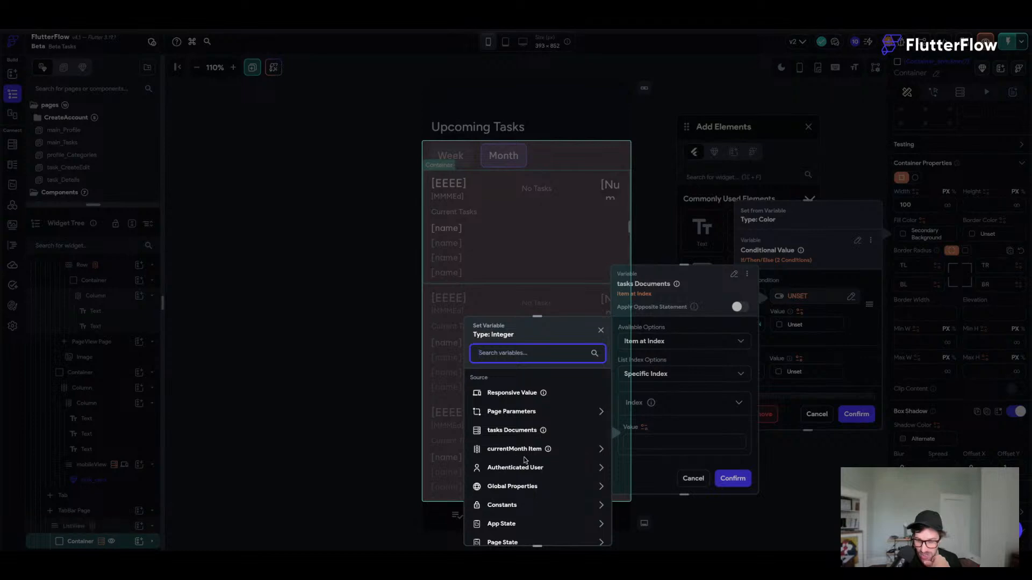
scroll(524, 458, "down", 5)
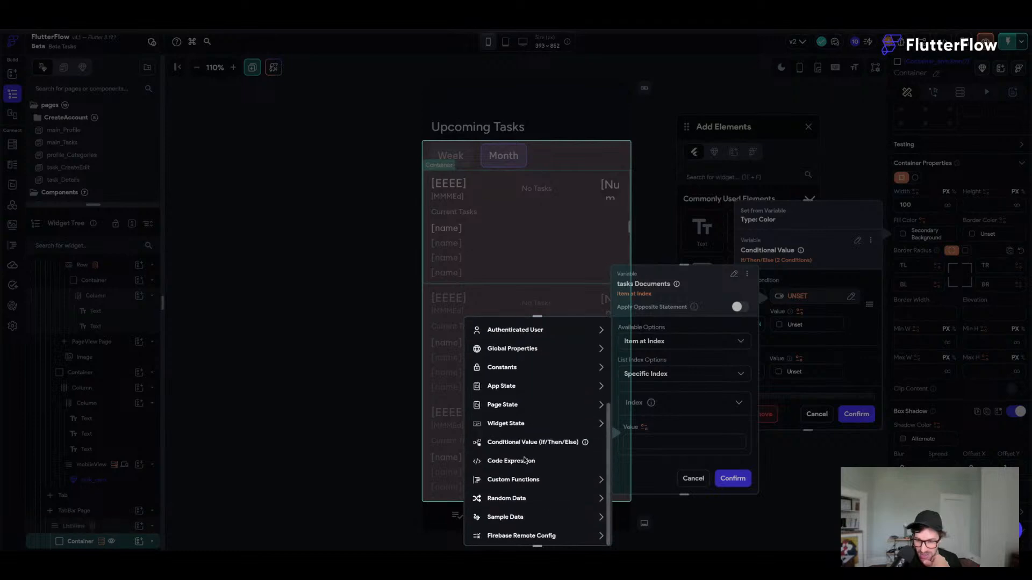
left_click(519, 501)
scroll(520, 502, "down", 2)
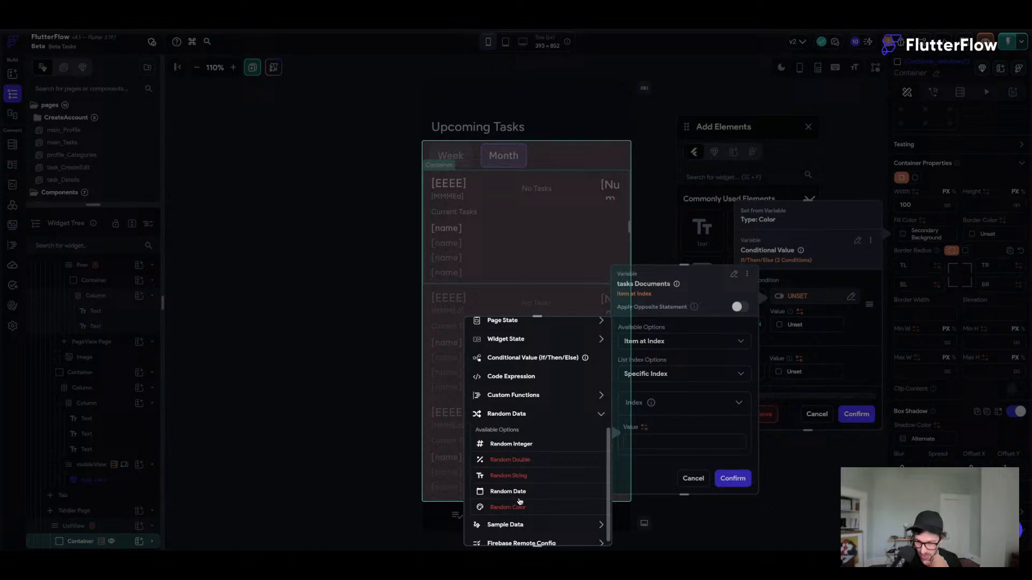
left_click(519, 421)
scroll(524, 436, "up", 2)
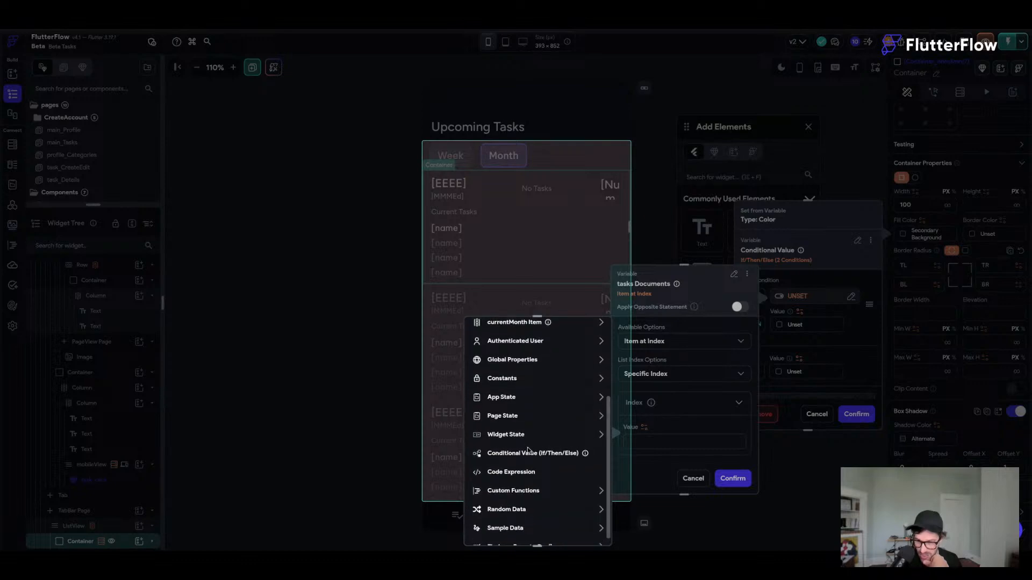
scroll(527, 446, "up", 3)
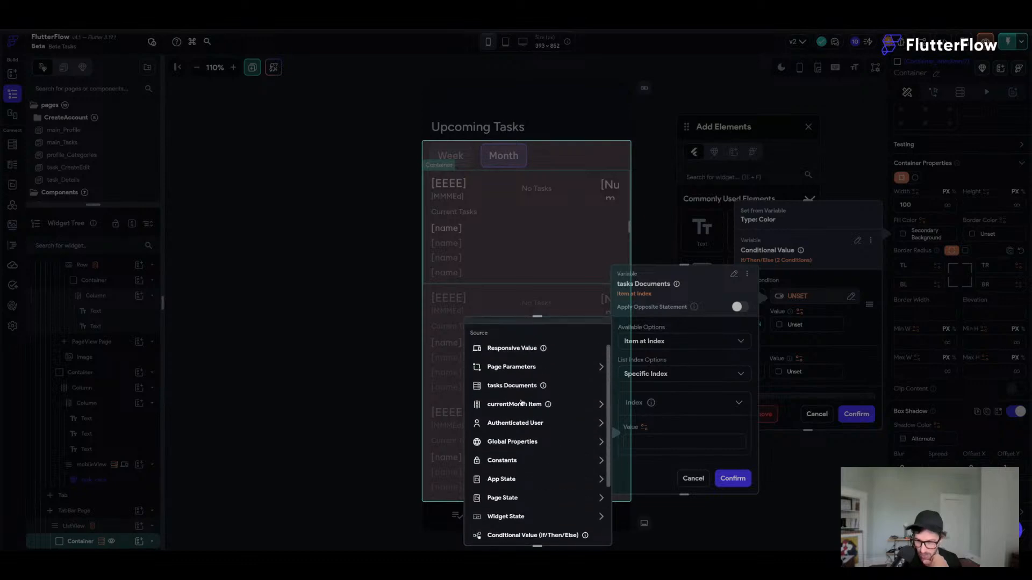
left_click(601, 404)
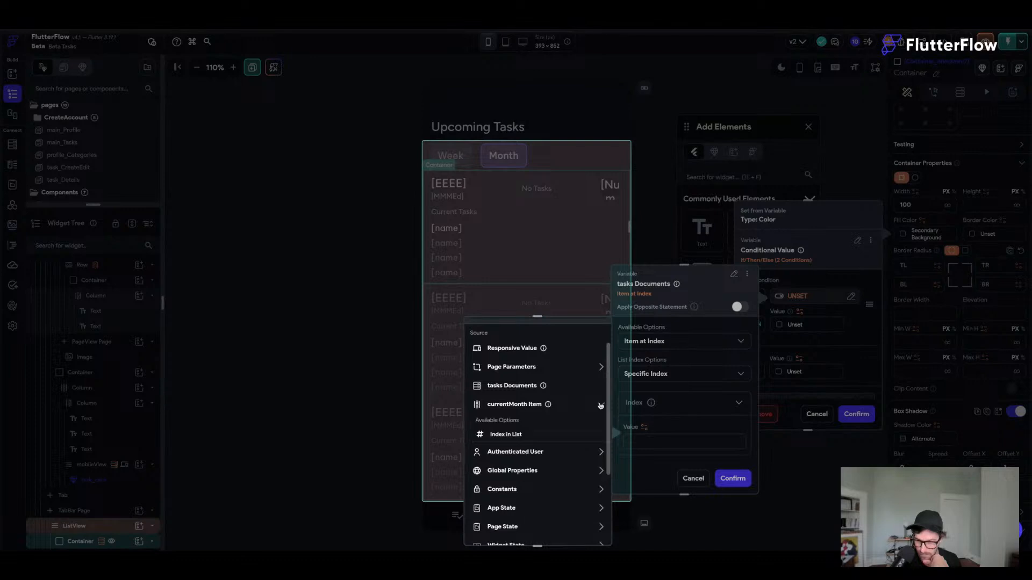
left_click(600, 404)
left_click(600, 405)
left_click(601, 405)
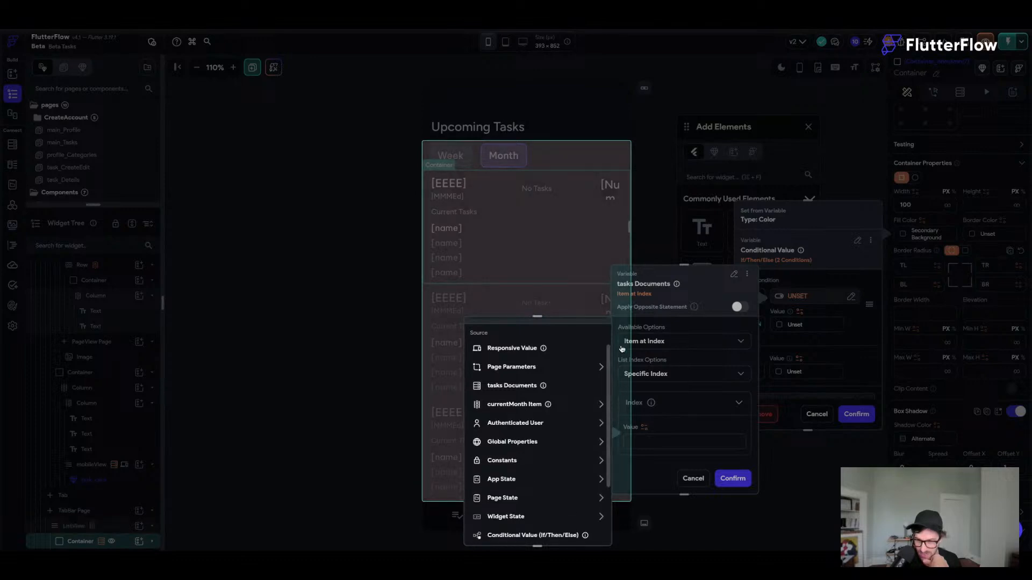
left_click(702, 358)
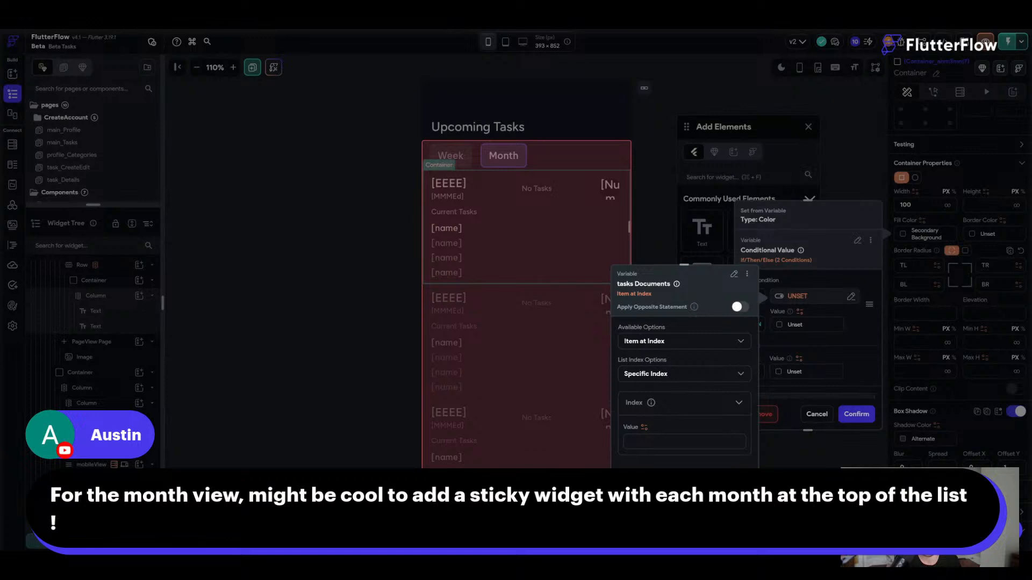
- Recheck the list index options and discard the day container's conditional fill color setup
left_click(650, 374)
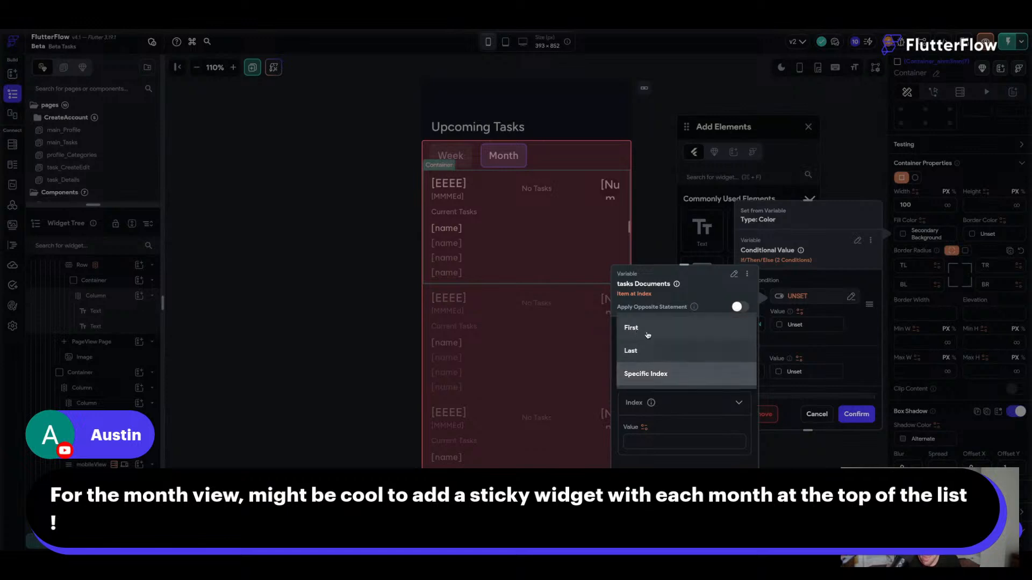
left_click(645, 373)
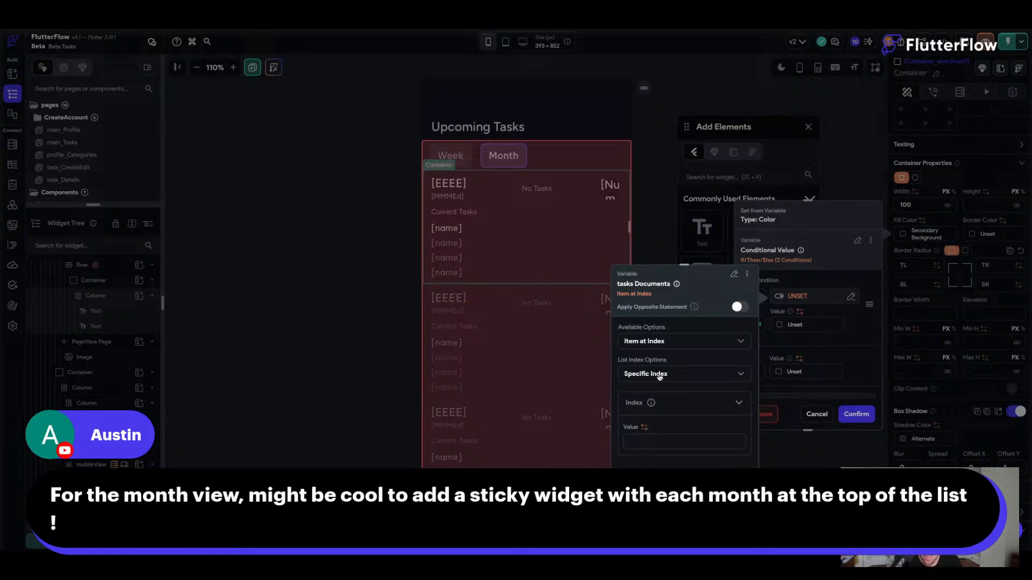
left_click(645, 374)
left_click(679, 468)
left_click(817, 413)
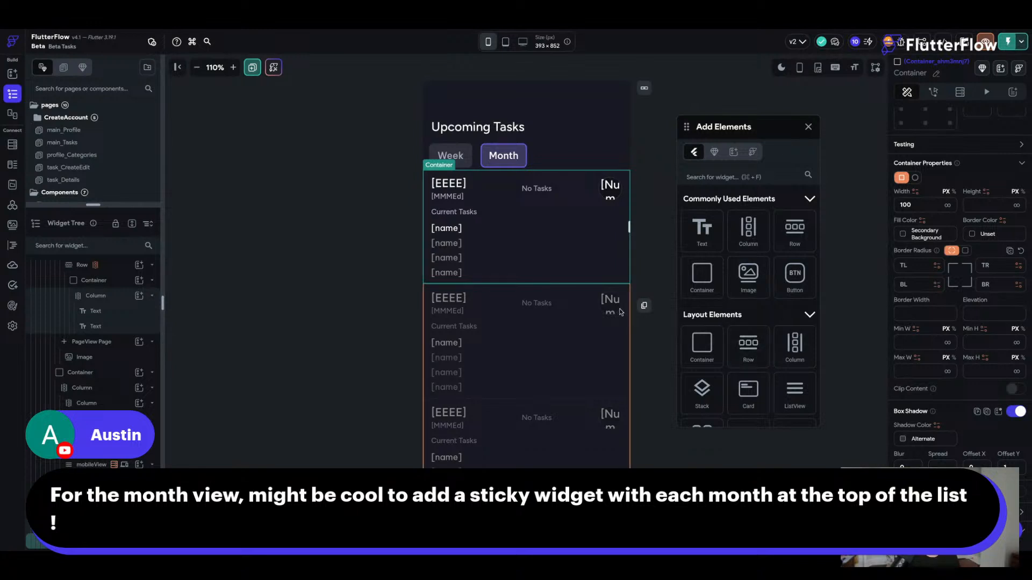
- Wrap the task name row in a container with left and right padding of 12
left_click(477, 232)
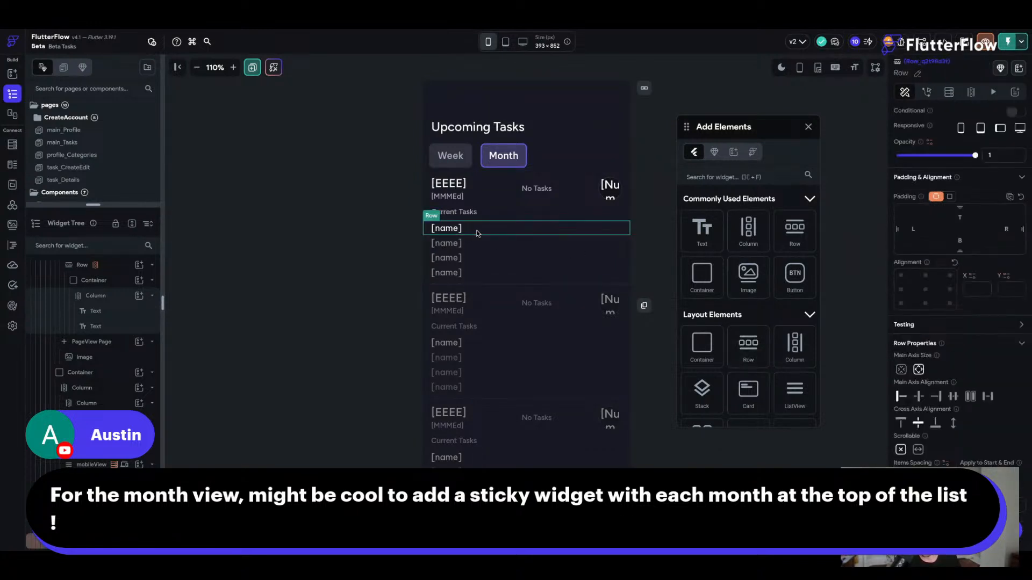
right_click(477, 232)
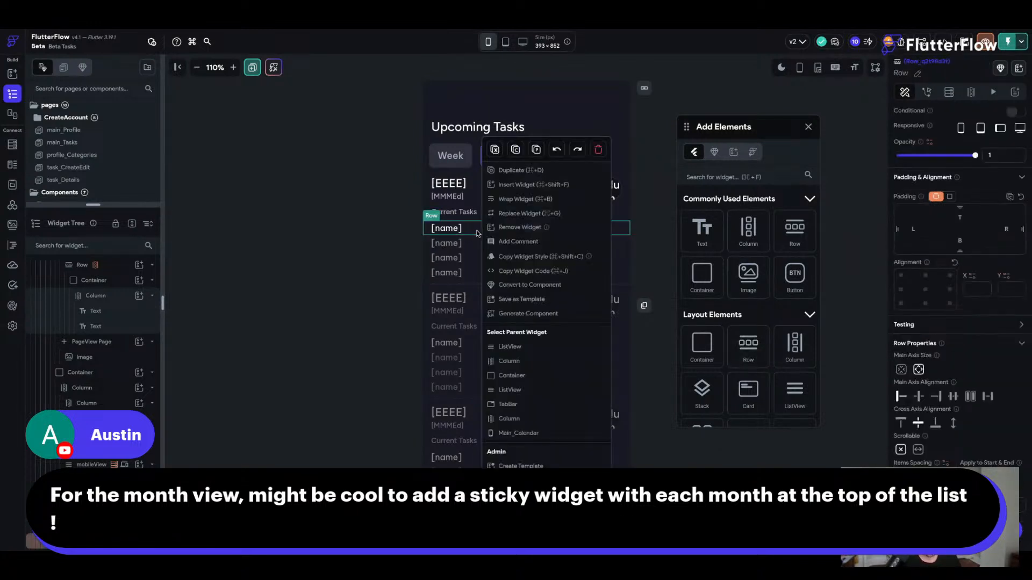
left_click(555, 205)
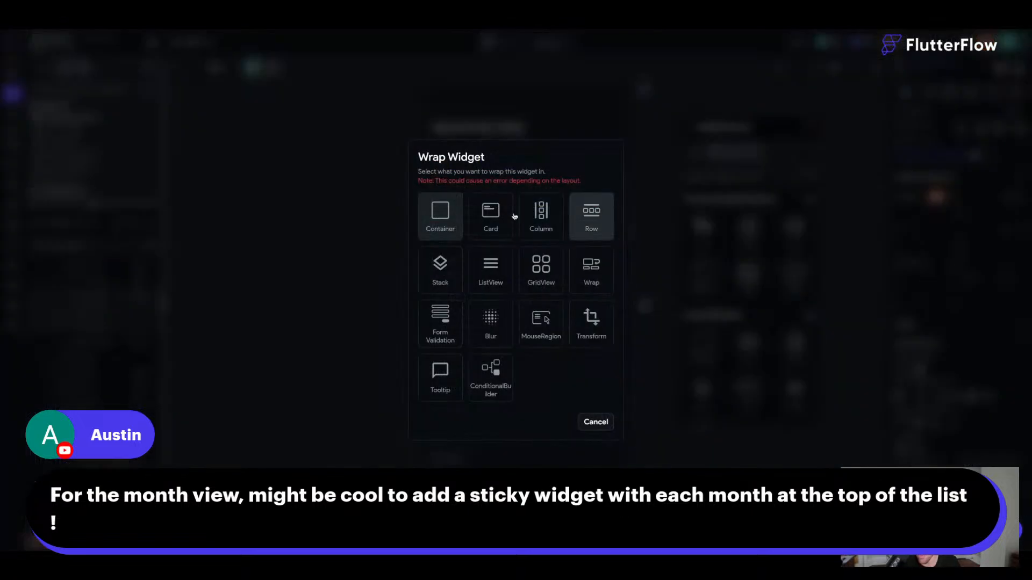
left_click(445, 225)
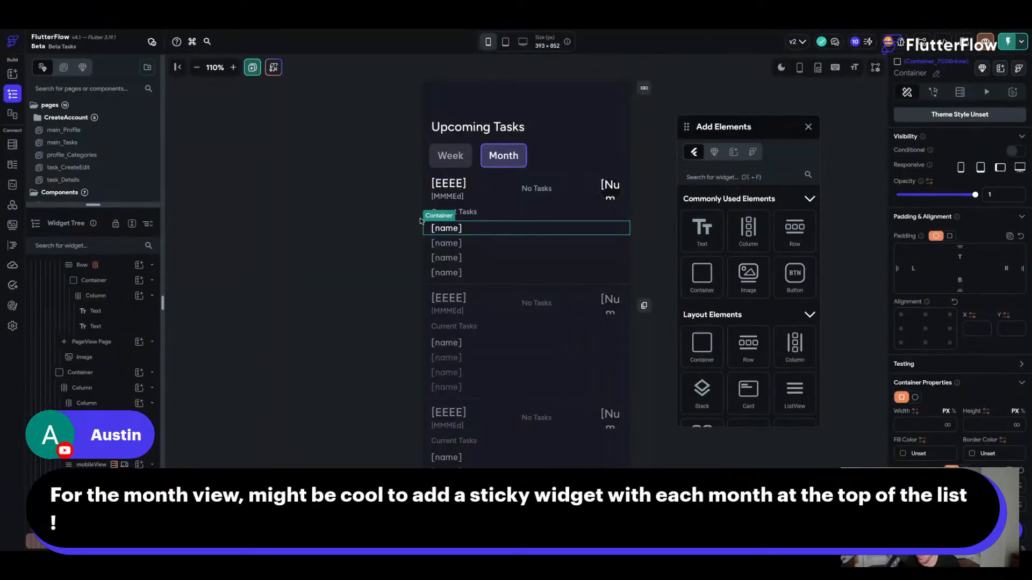
left_click(916, 267)
type("12")
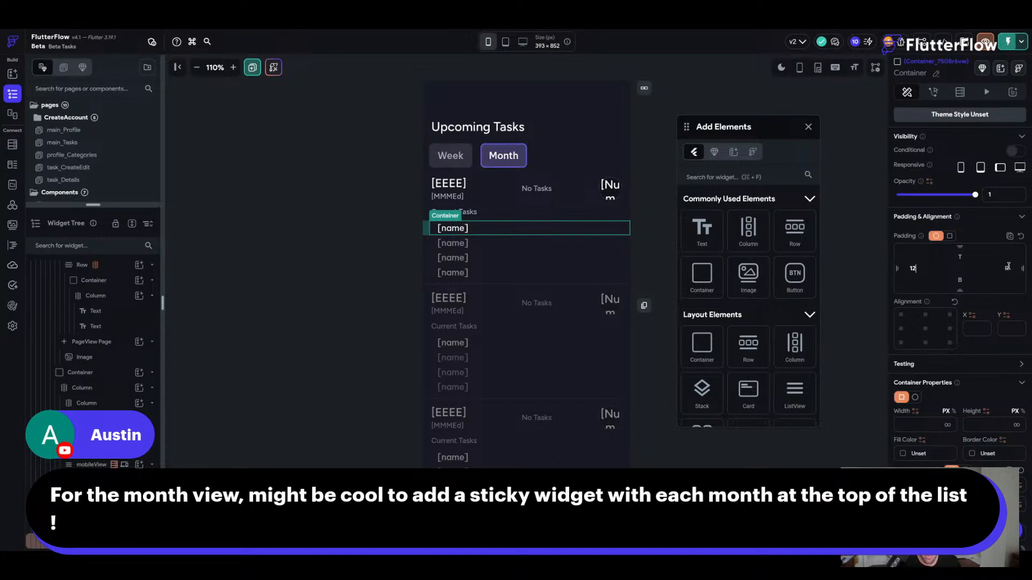
left_click(1007, 267)
type("12")
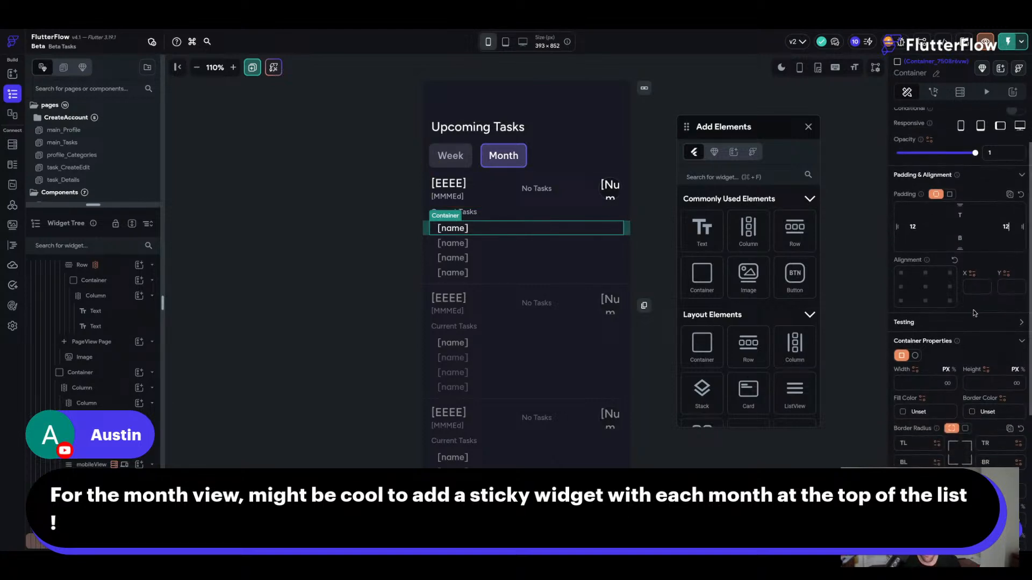
- Set the fill color of the task name container to Primary Background
scroll(978, 344, "down", 1)
left_click(974, 415)
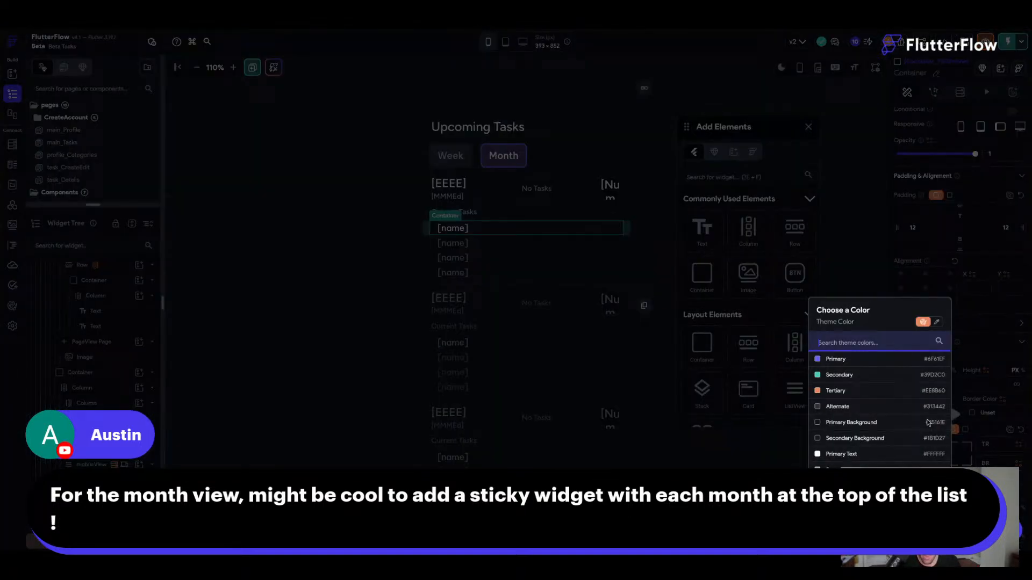
left_click(973, 407)
left_click(914, 414)
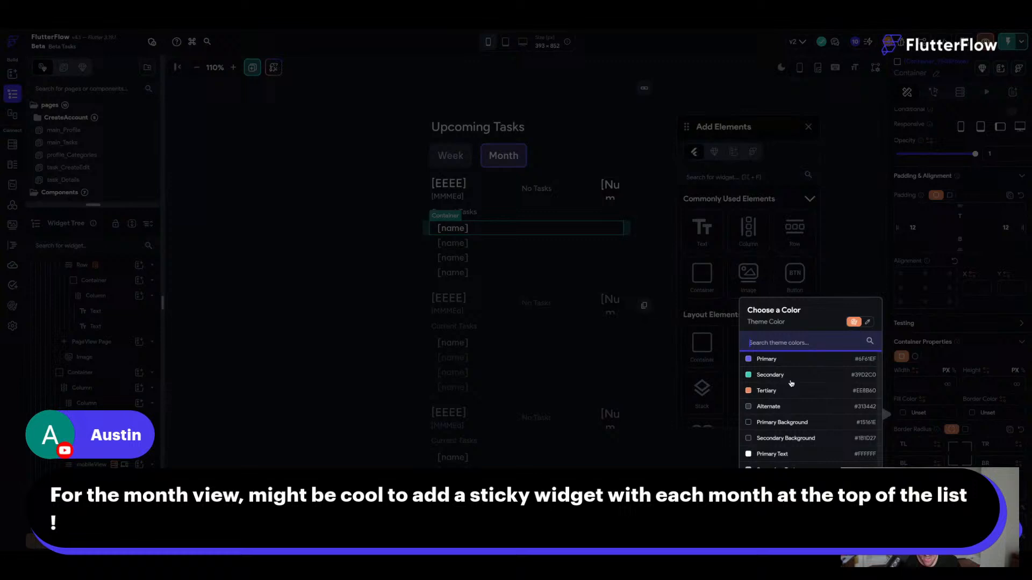
left_click(776, 439)
left_click(913, 414)
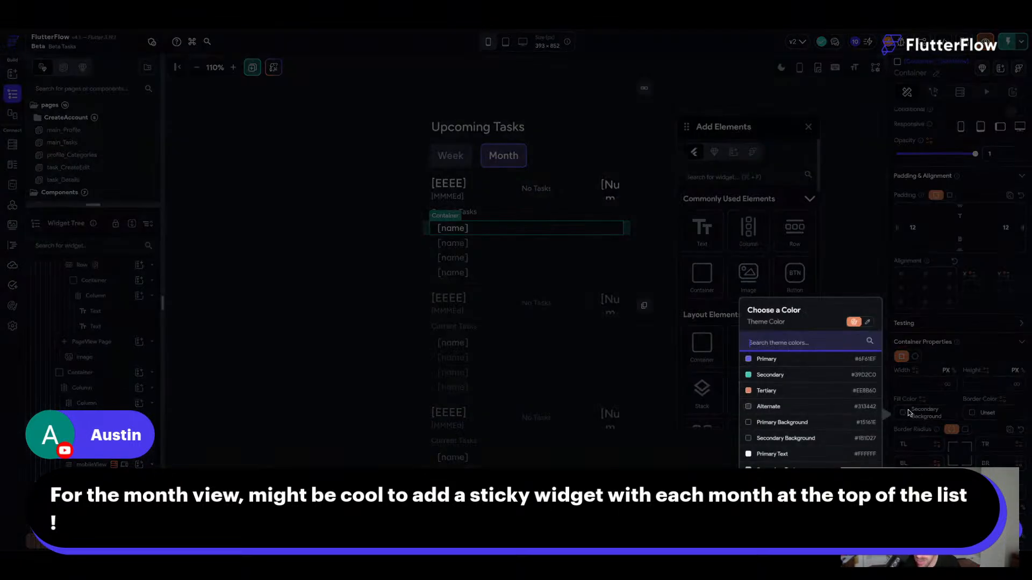
left_click(771, 422)
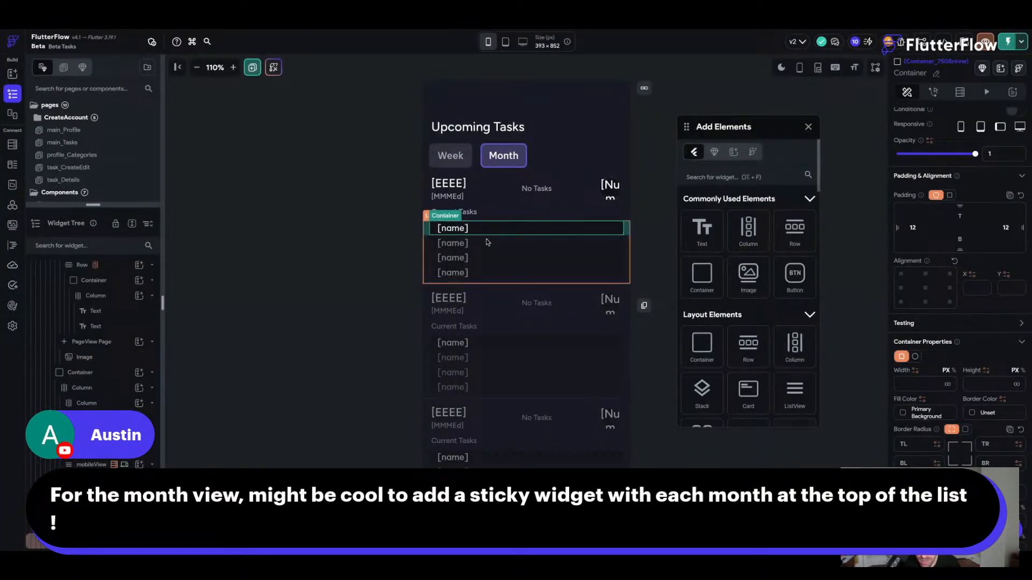
left_click(318, 250)
- Switch the task name container's border radius to a single uniform value for all corners
left_click(613, 230)
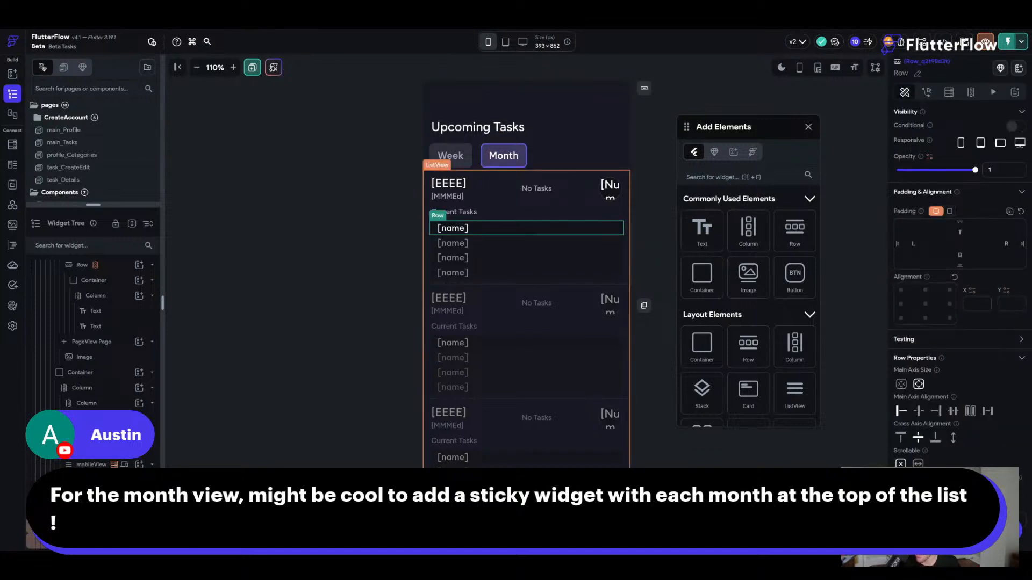
left_click(427, 233)
left_click(433, 235)
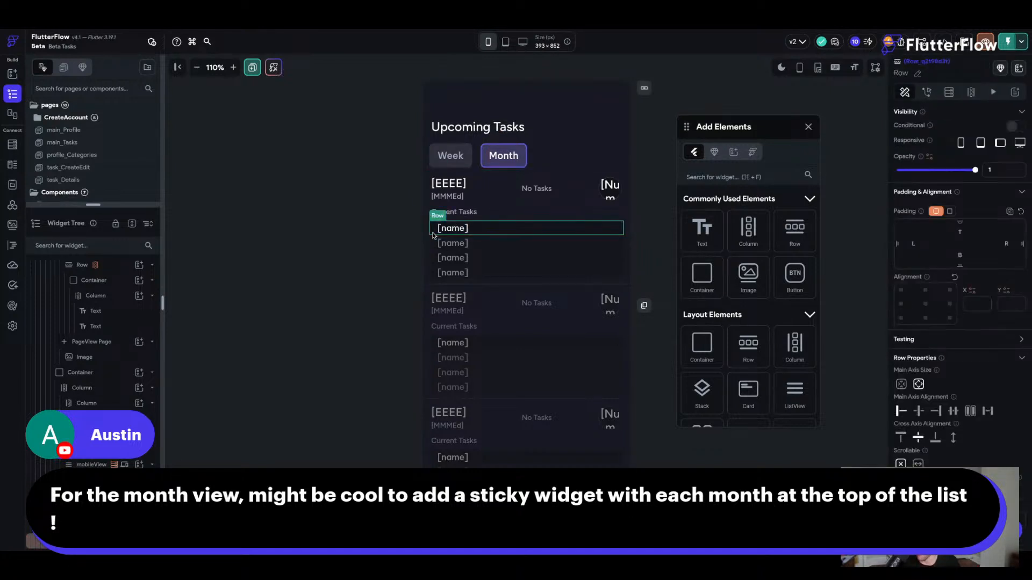
left_click(445, 205)
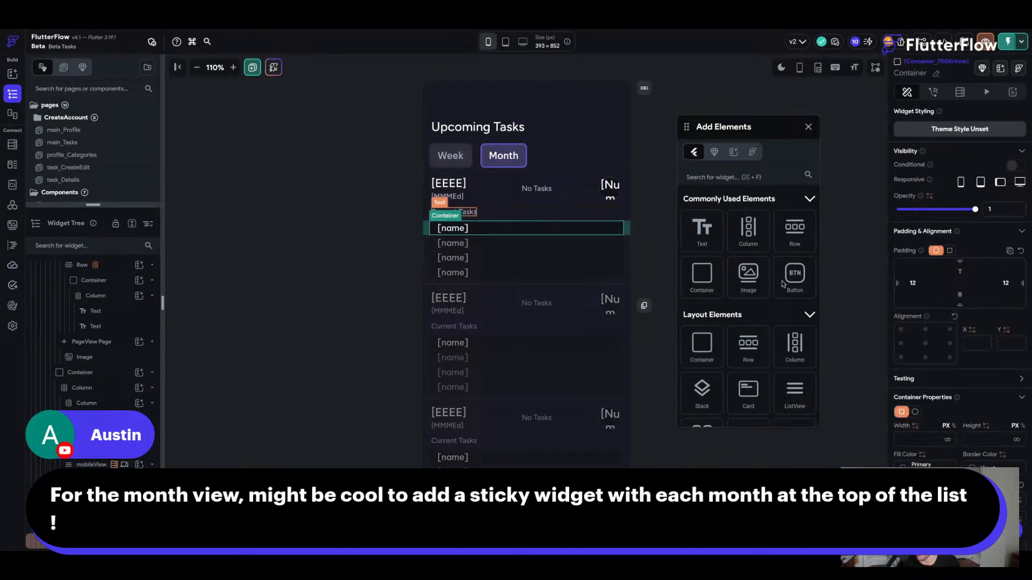
scroll(986, 226, "down", 5)
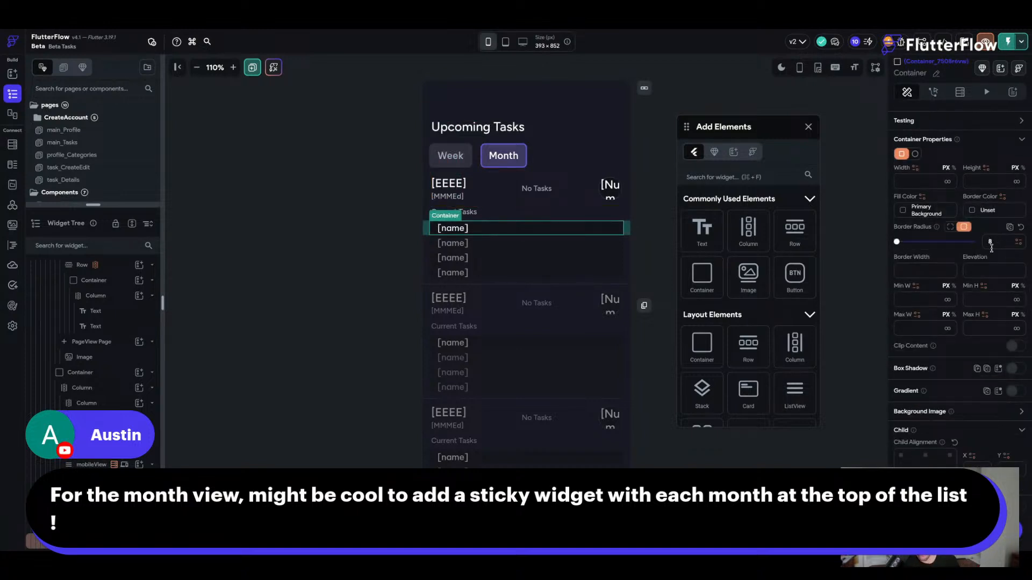
- Set the items spacing of the task name ListView to 4
left_click(574, 252)
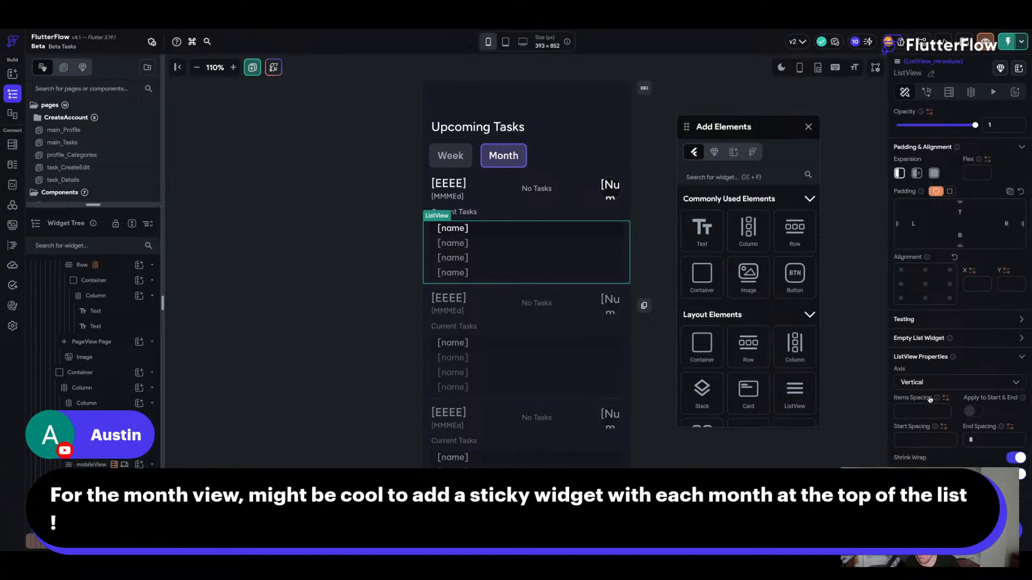
left_click(920, 410)
type("4")
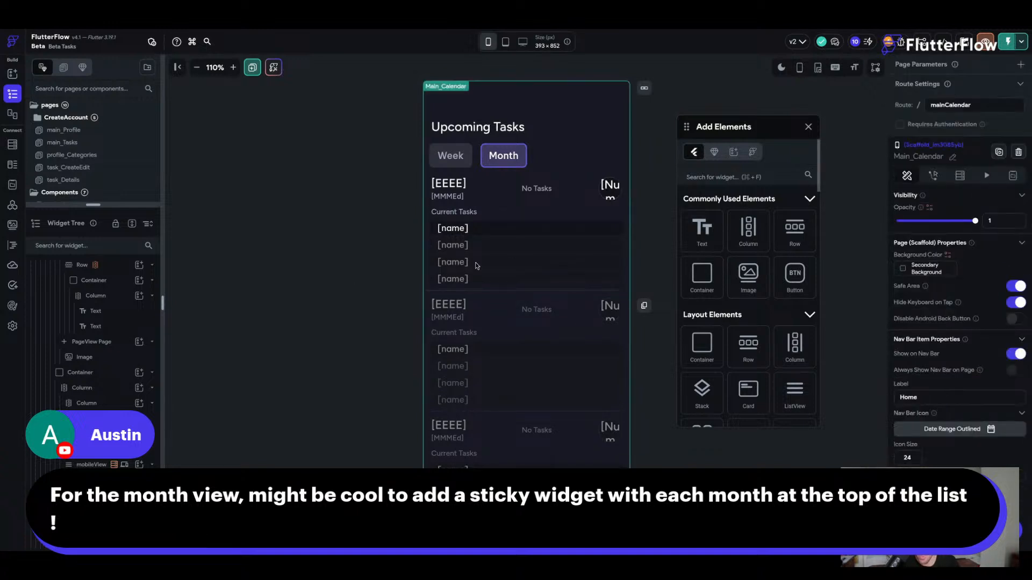
left_click(453, 228)
left_click(365, 249)
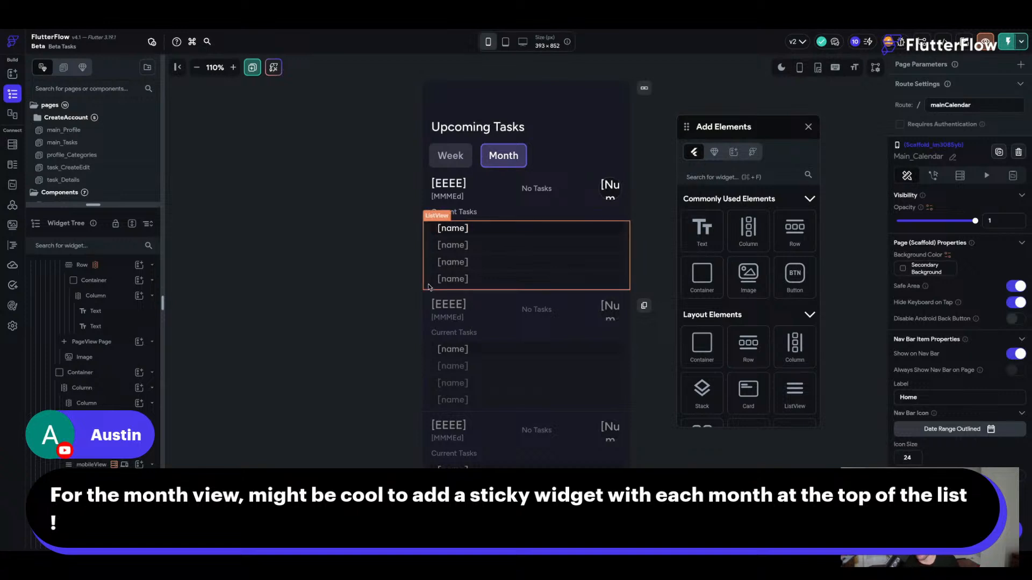
- Set the theme text style of the "Current Tasks" text in the Month tab to Label Small
left_click(470, 213)
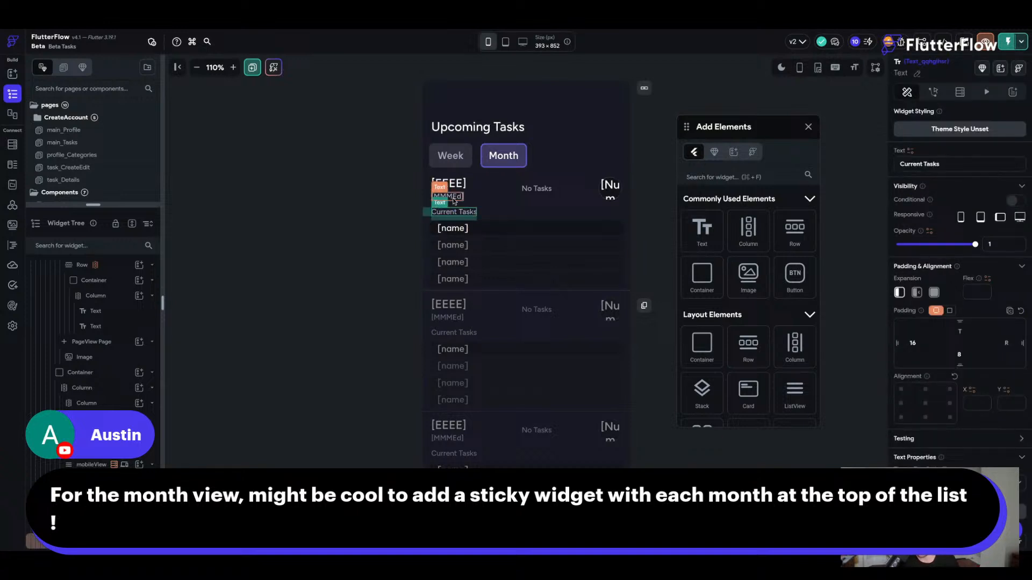
scroll(946, 391, "down", 5)
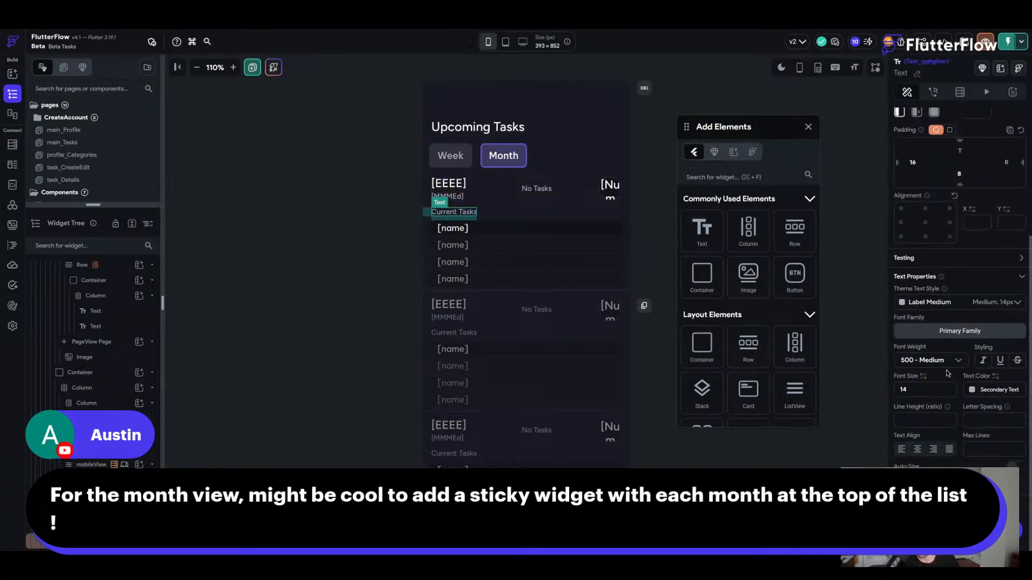
left_click(944, 339)
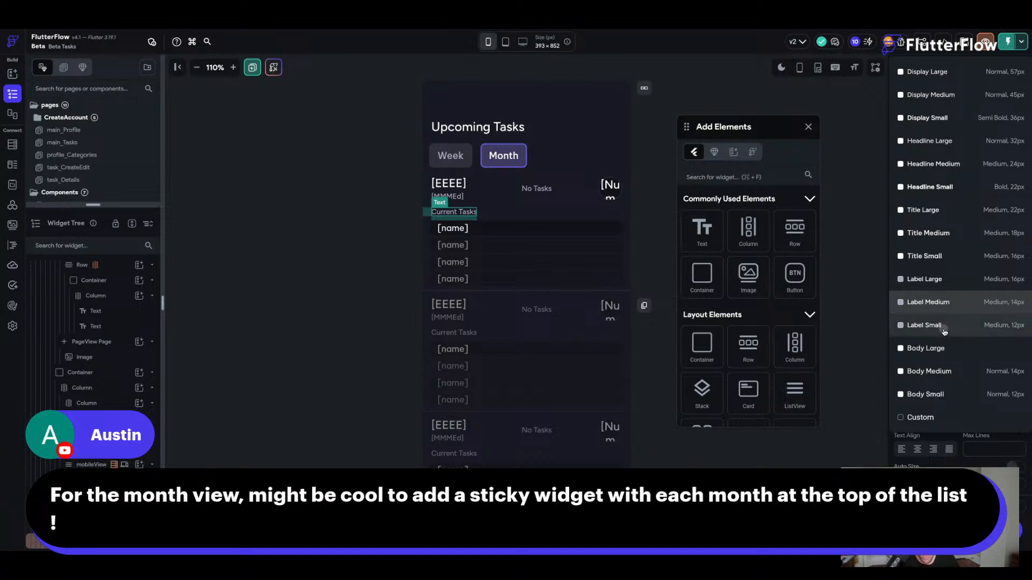
left_click(943, 329)
left_click(344, 224)
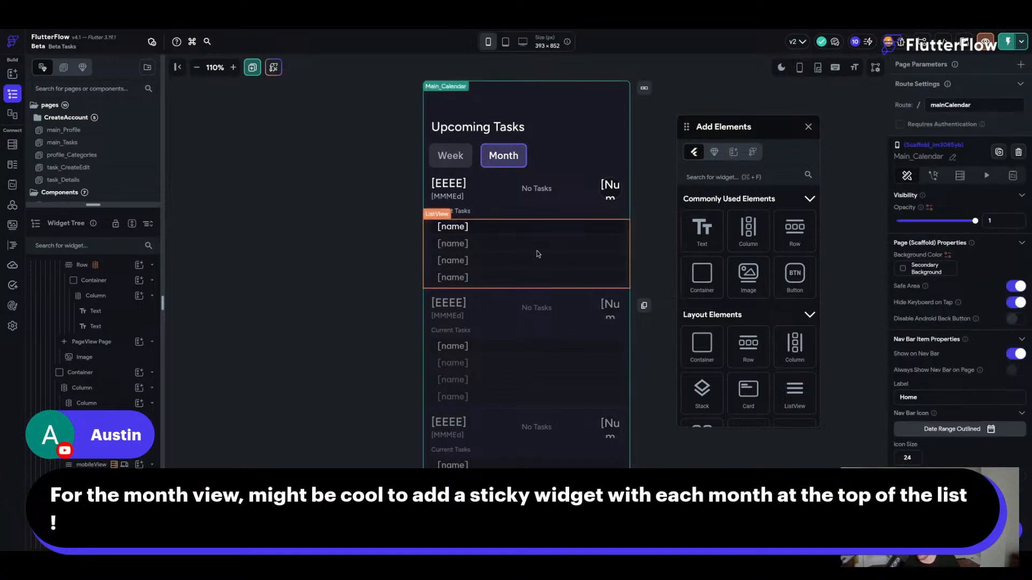
scroll(511, 230, "down", 3)
scroll(513, 230, "down", 1)
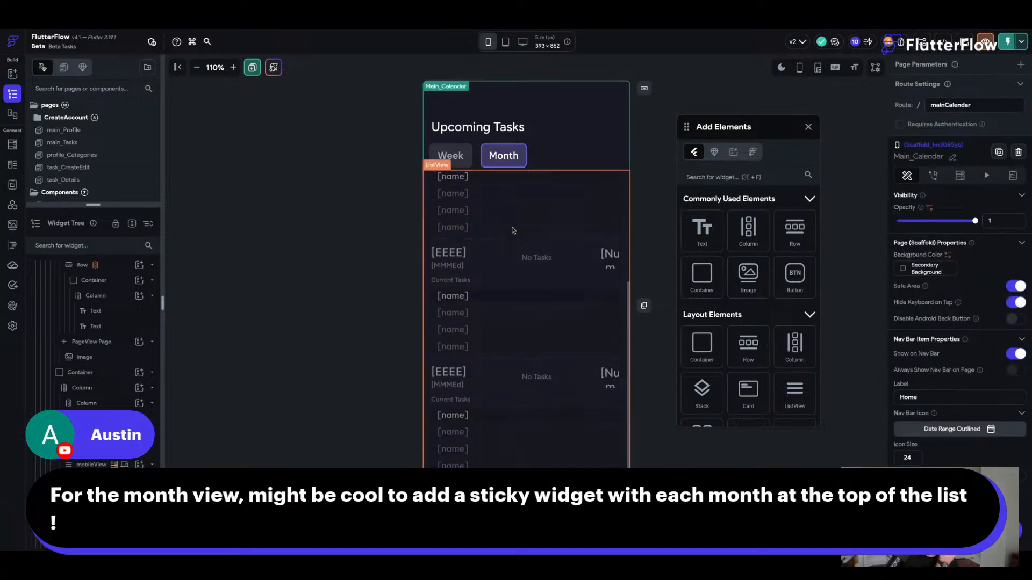
left_click(450, 155)
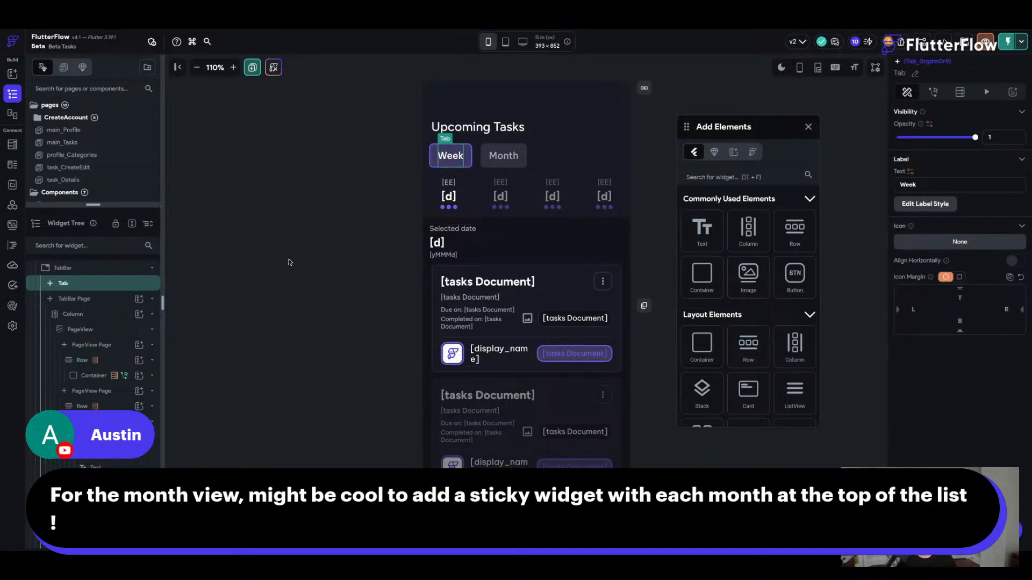
left_click(424, 357)
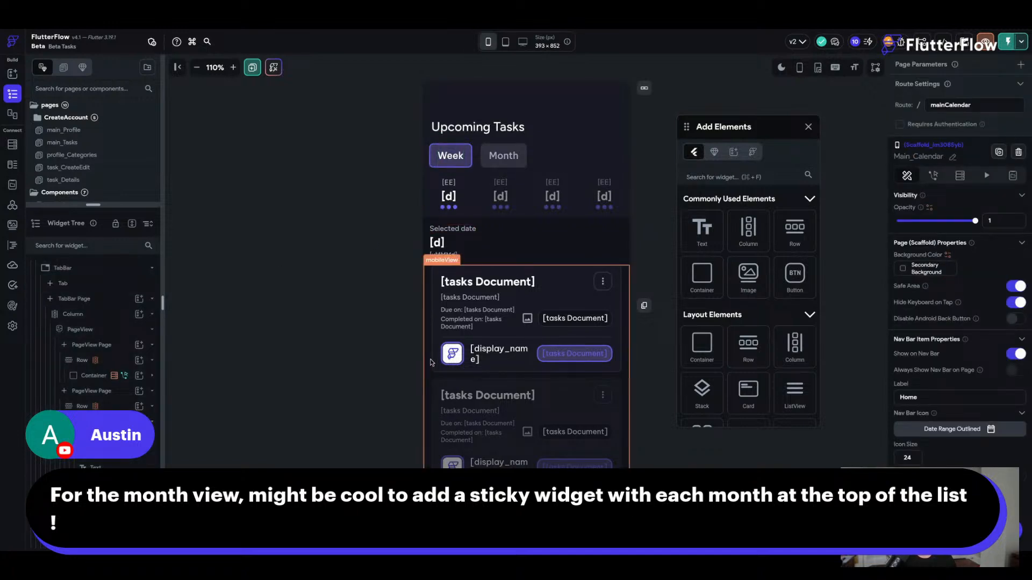
left_click(499, 156)
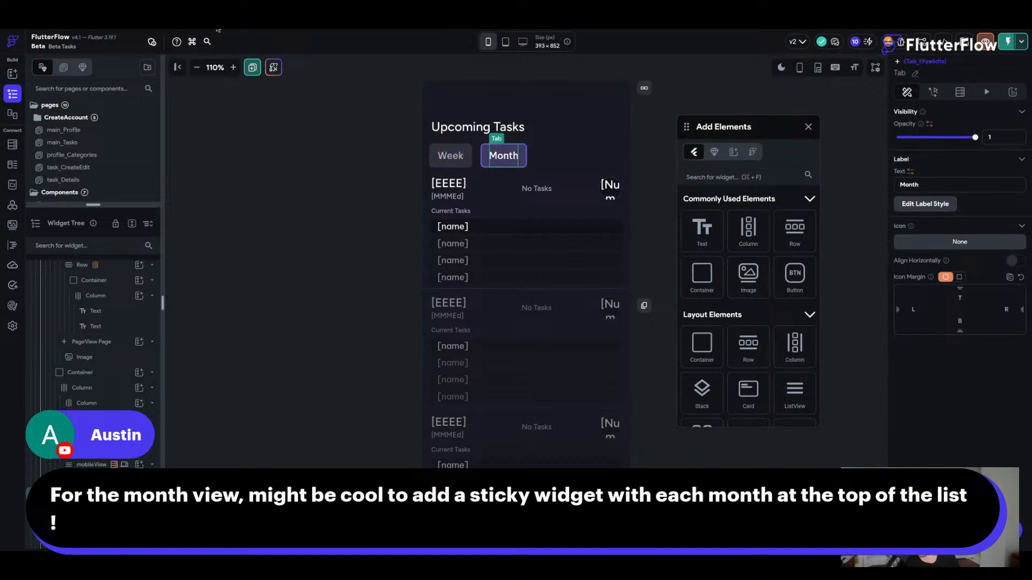
- Switch to the running test app, reload it with the latest changes, and check the Month list of upcoming tasks
left_click(218, 25)
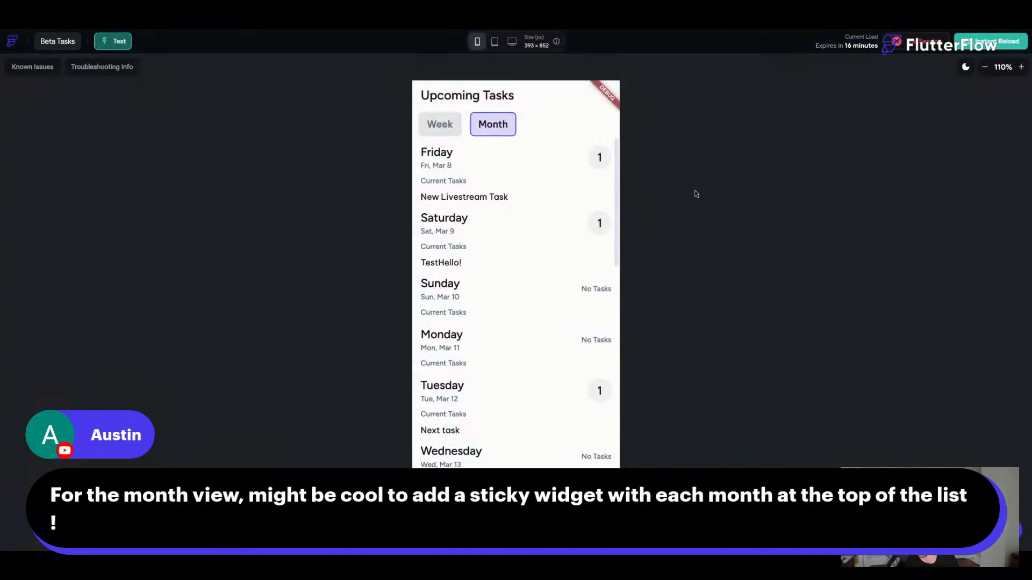
left_click(988, 41)
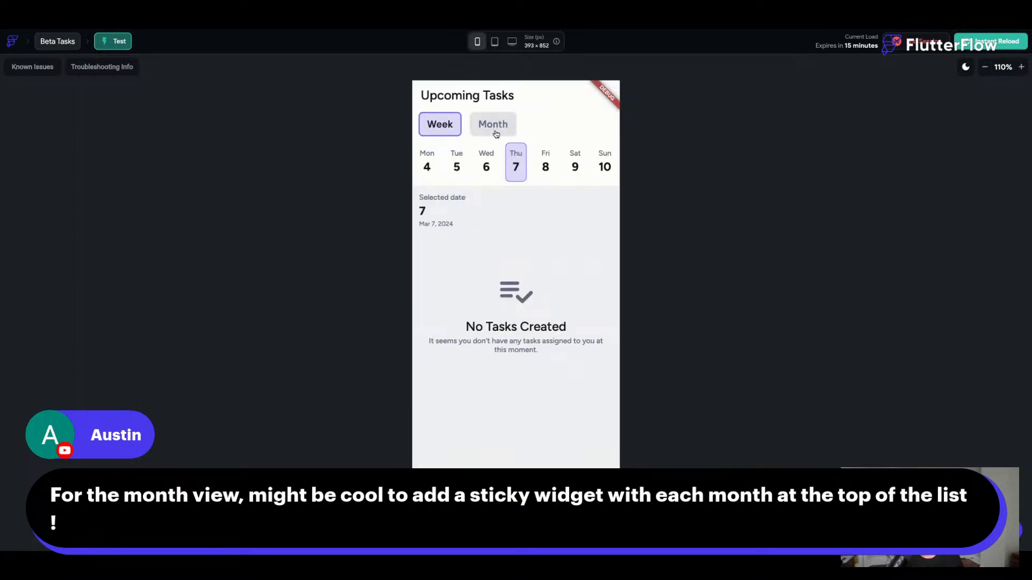
left_click(495, 133)
scroll(548, 202, "down", 2)
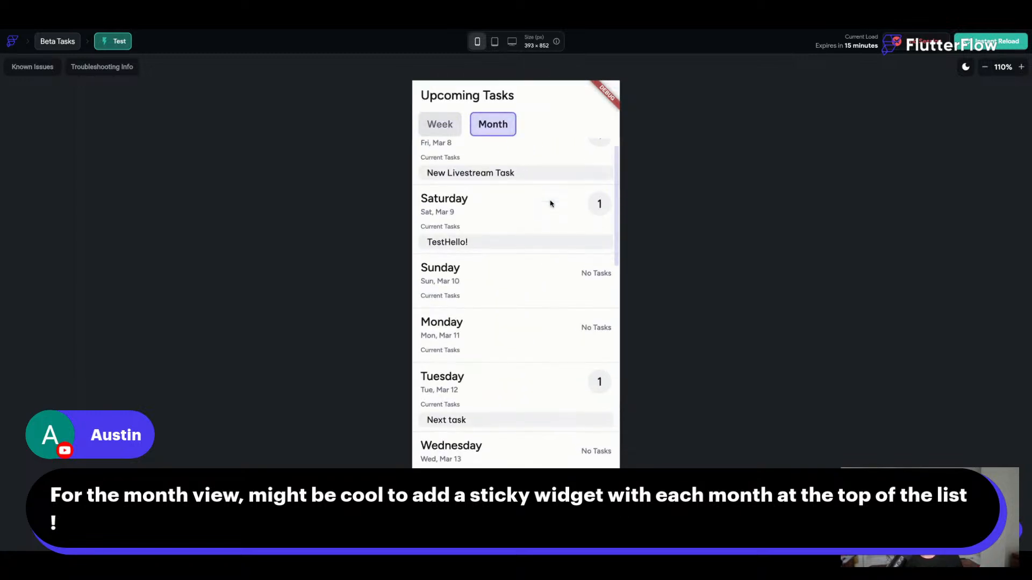
scroll(548, 203, "down", 3)
scroll(548, 203, "up", 5)
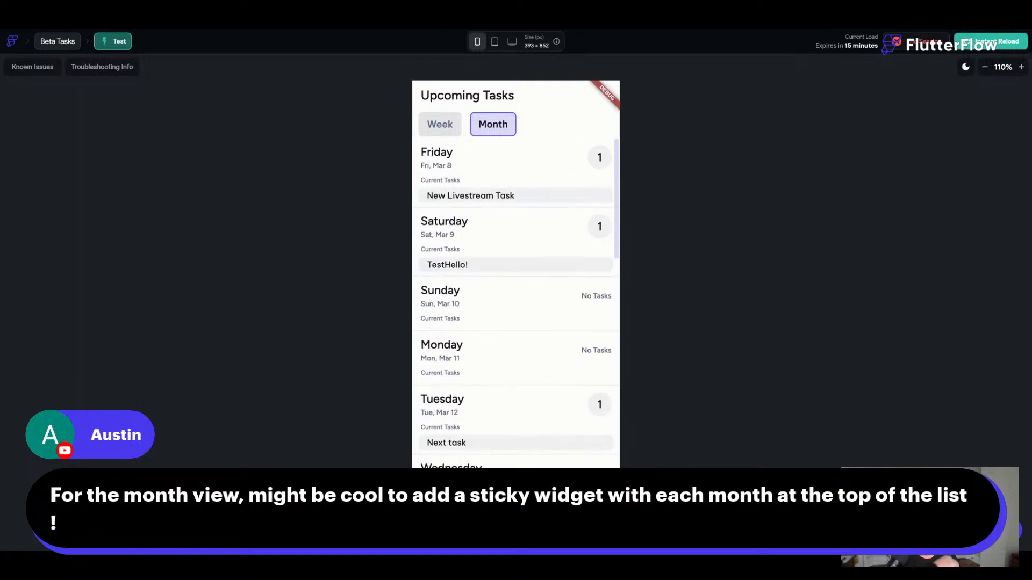
scroll(520, 212, "down", 5)
scroll(520, 213, "up", 6)
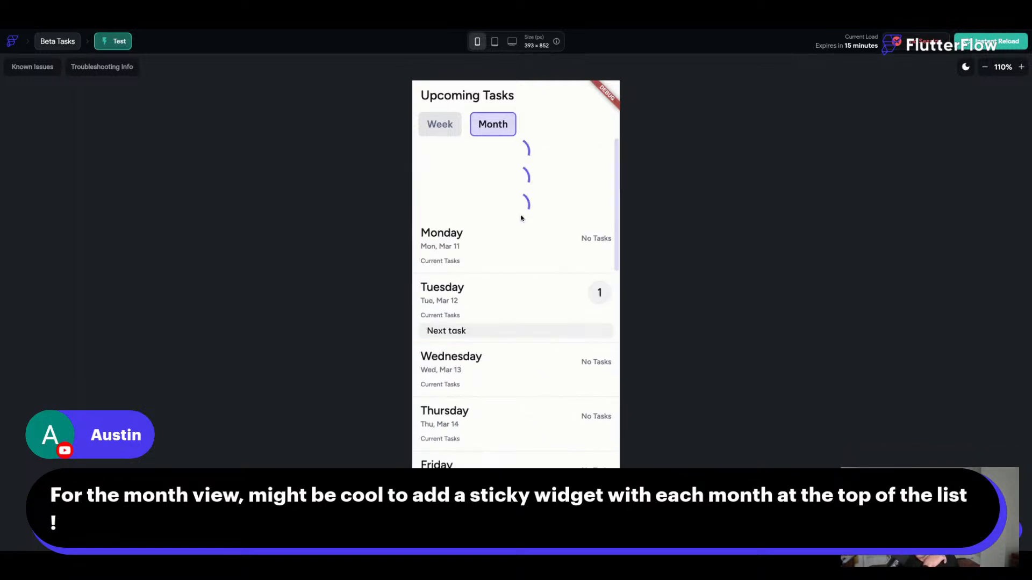
- Start a new task in the test app named "Brand new task!" with a due date of Fri, Mar 8
left_click(445, 513)
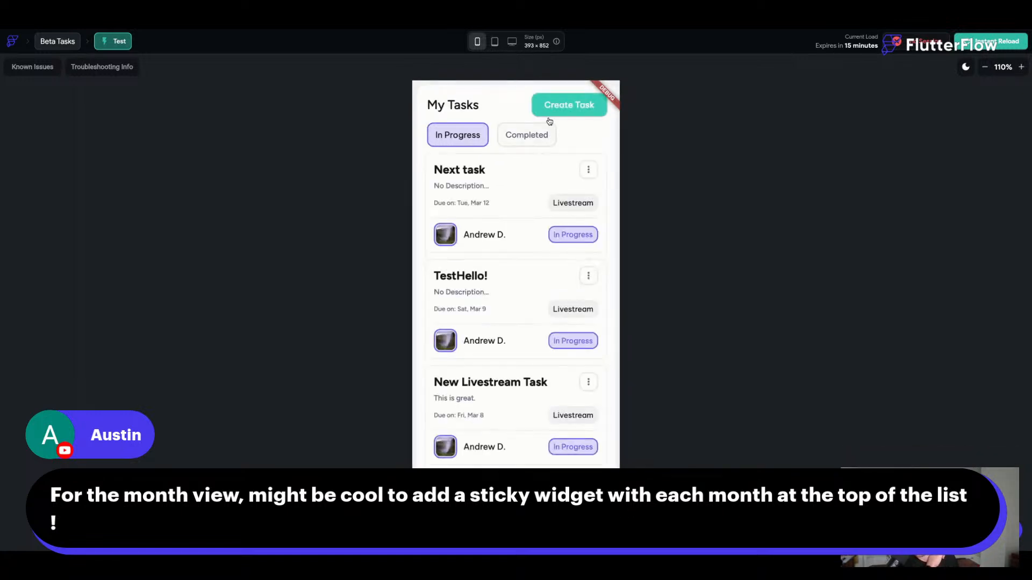
left_click(561, 103)
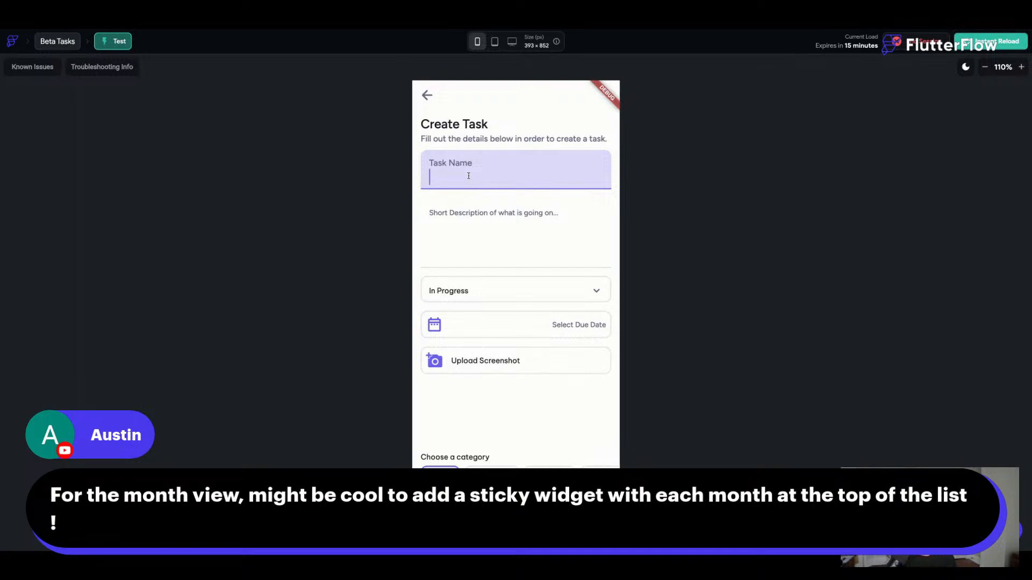
type("Brand new task!")
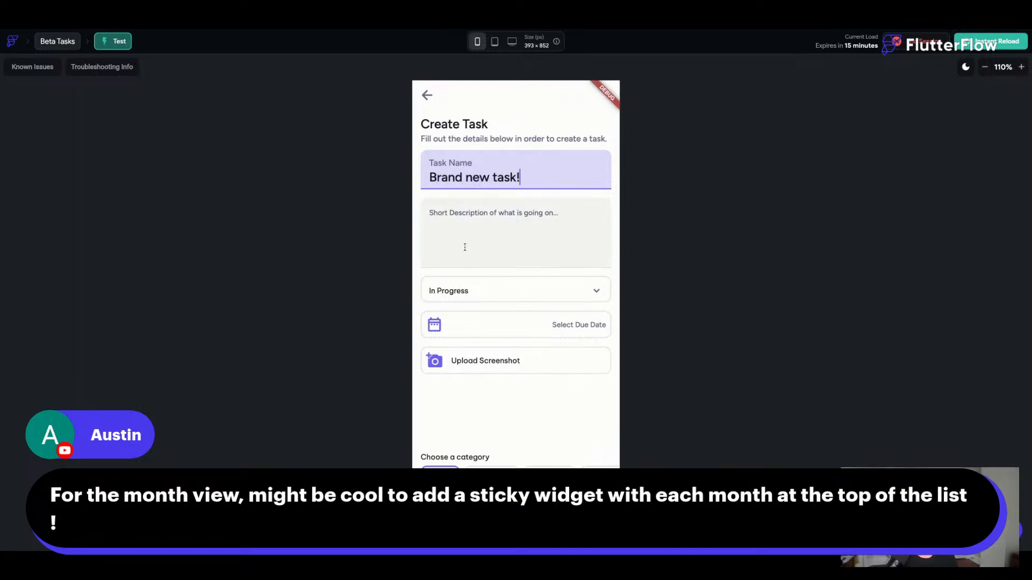
left_click(460, 326)
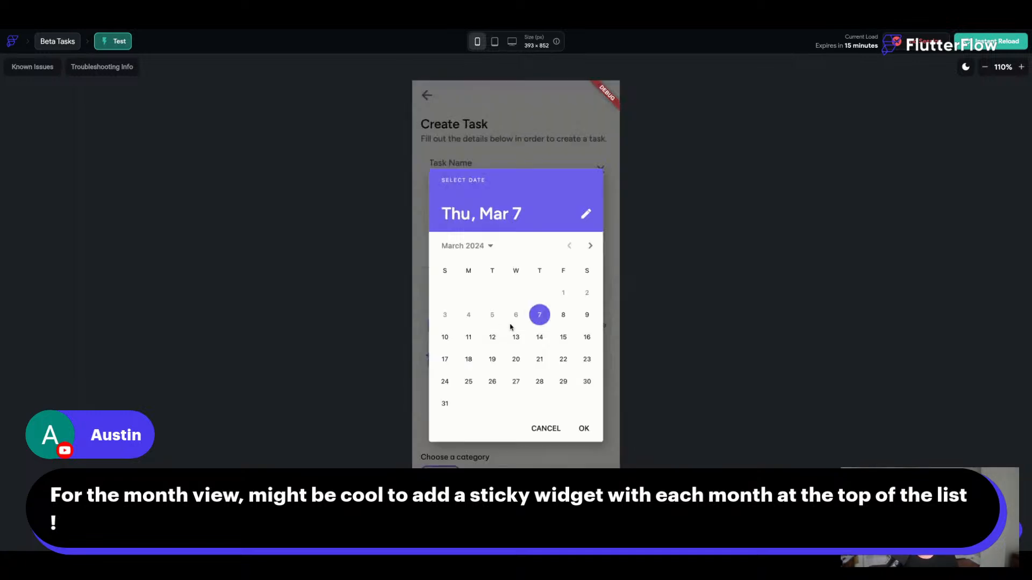
left_click(564, 316)
left_click(585, 428)
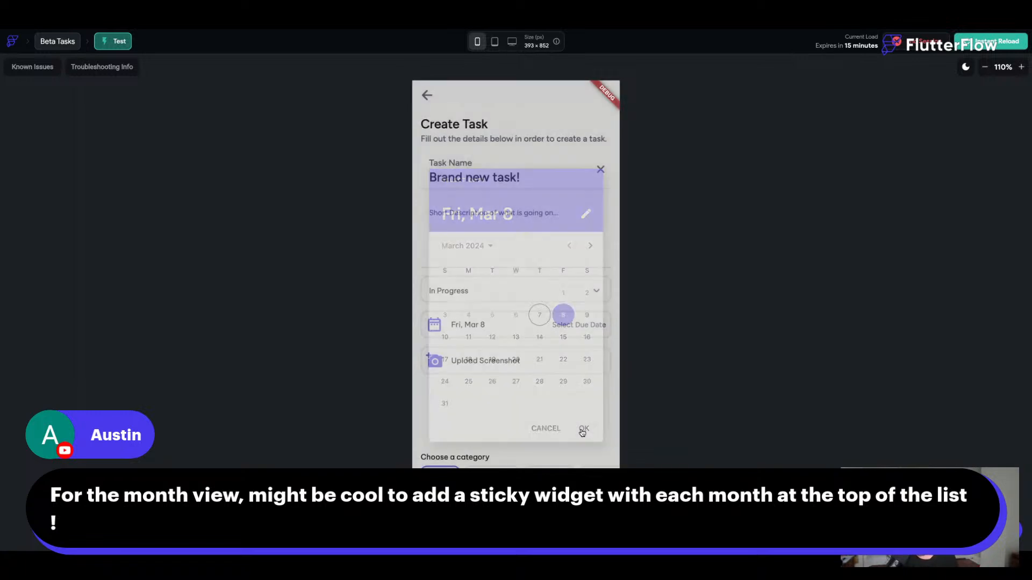
- Enter "This is really great!" as the new task's description and choose its category
left_click(486, 206)
type("This is ")
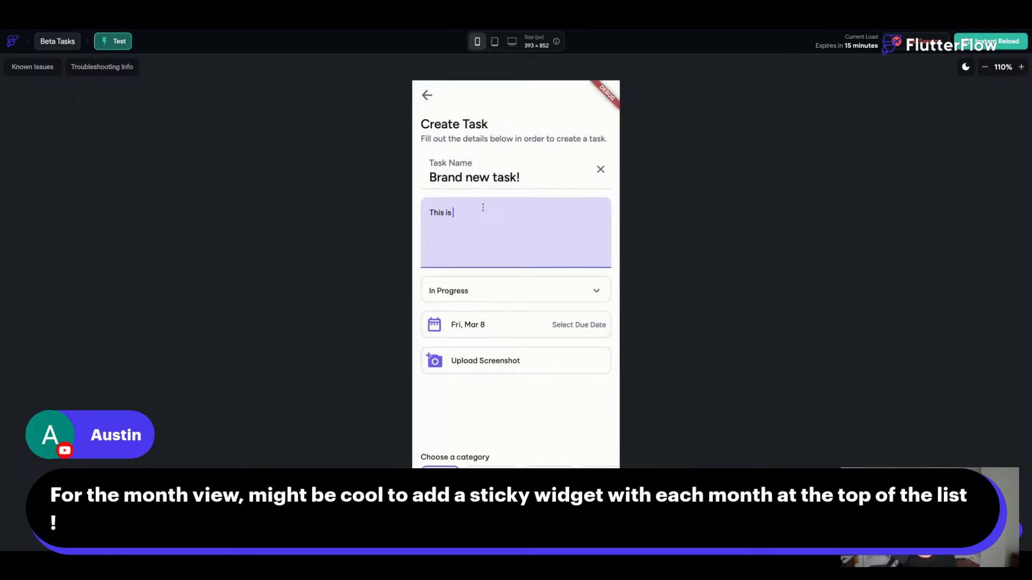
type("really great!")
left_click(491, 476)
scroll(576, 475, "right", 1)
left_click(576, 475)
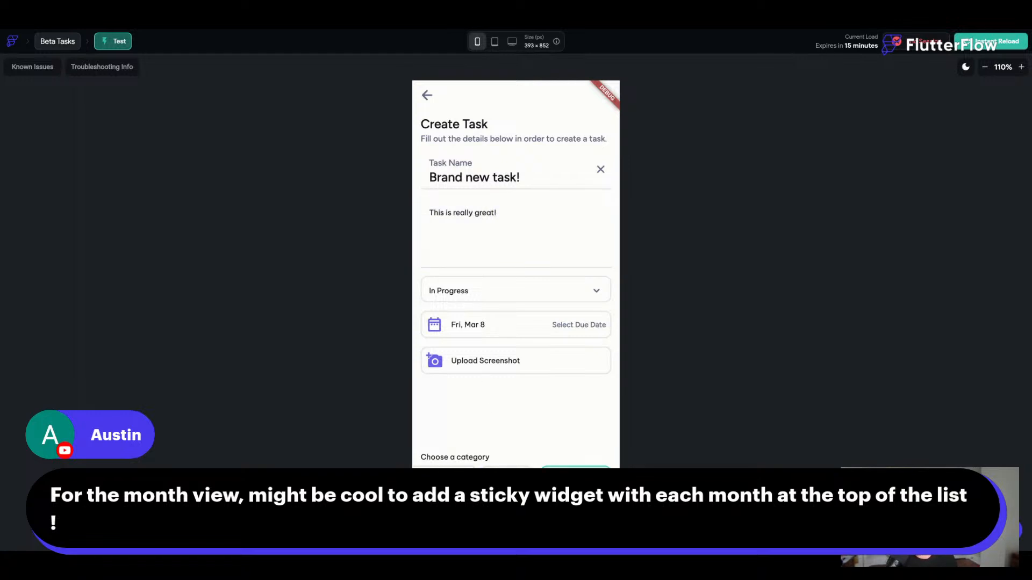
left_click(492, 476)
left_click(574, 475)
left_click(569, 508)
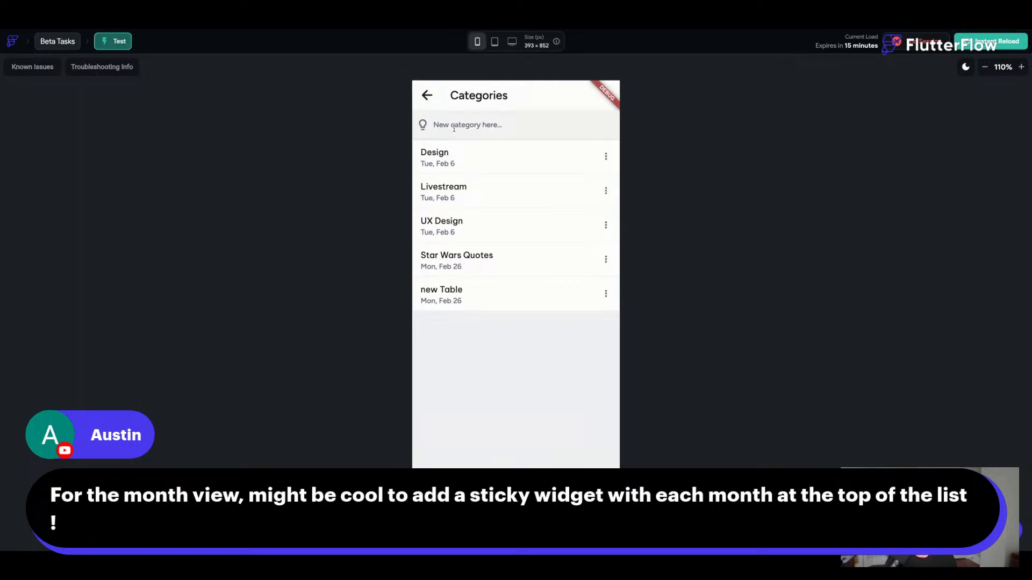
left_click(426, 97)
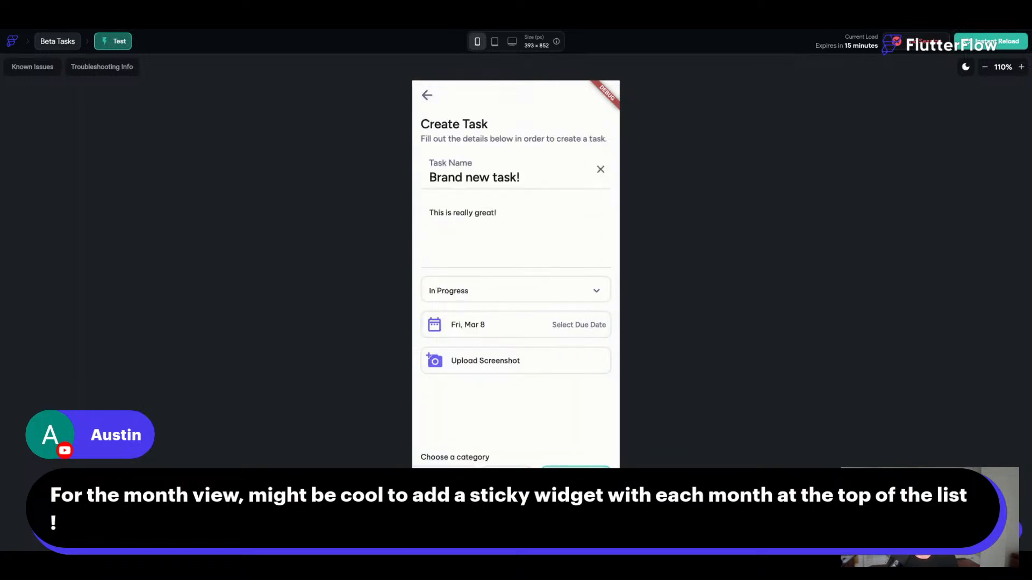
- Submit the new task and check it in the Month and Week views of Upcoming Tasks
left_click(519, 508)
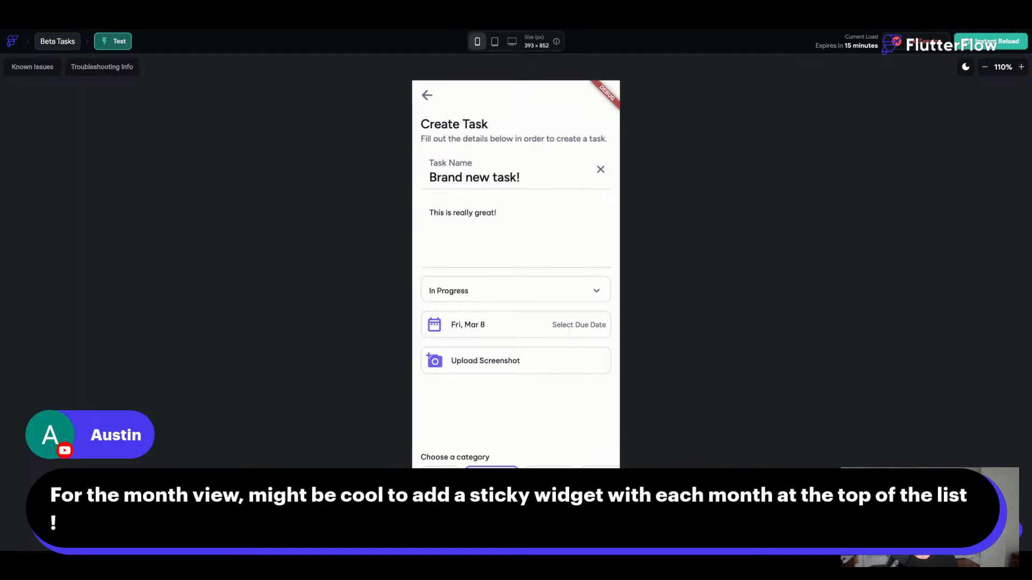
left_click(516, 513)
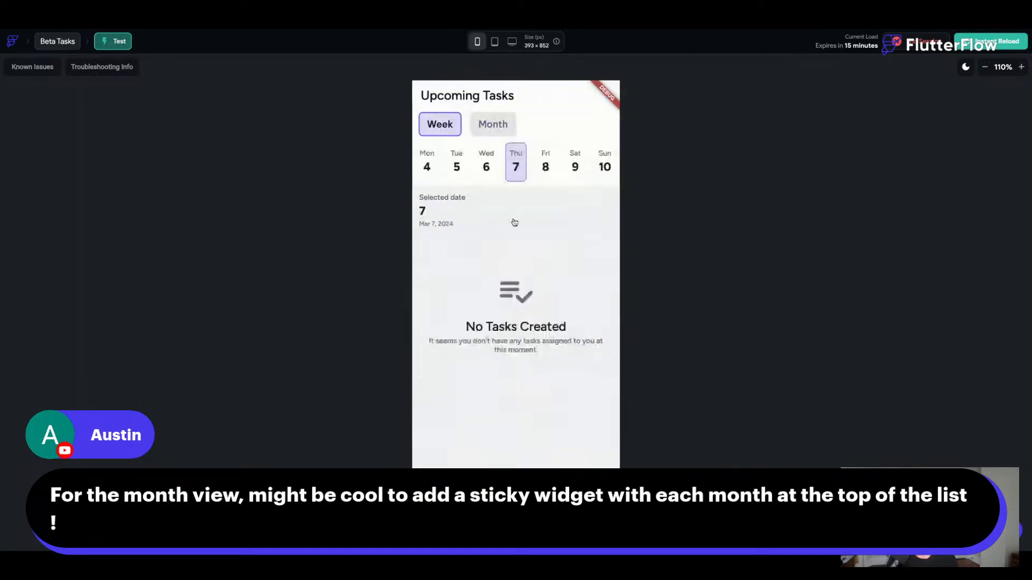
left_click(493, 128)
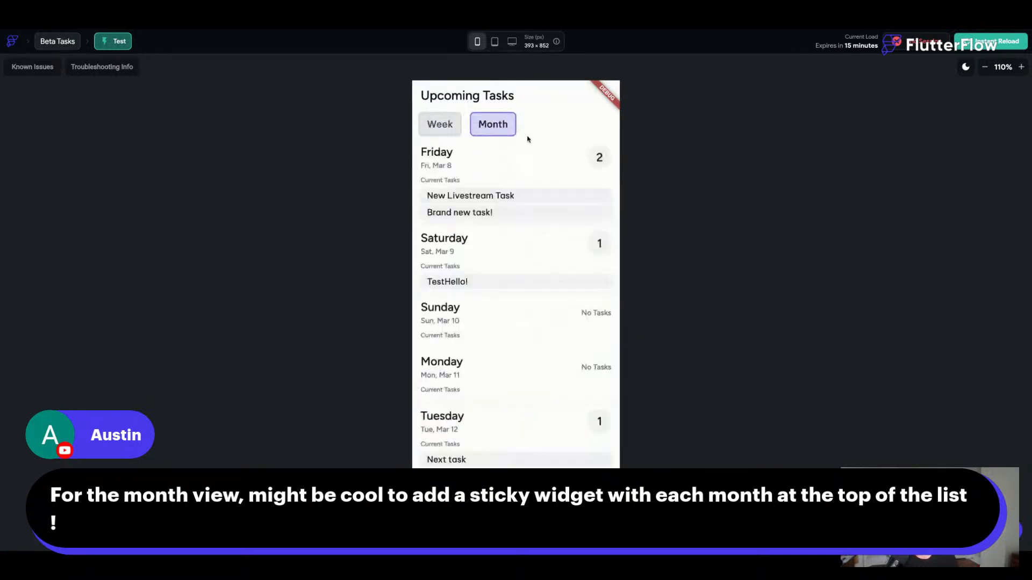
scroll(540, 157, "down", 2)
scroll(465, 189, "up", 1)
scroll(519, 194, "down", 5)
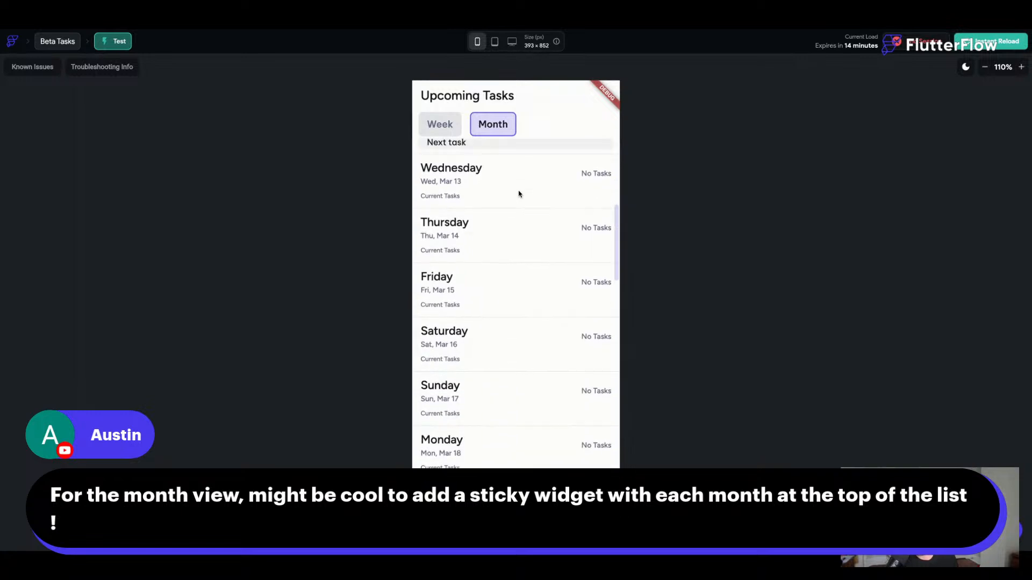
scroll(518, 194, "up", 5)
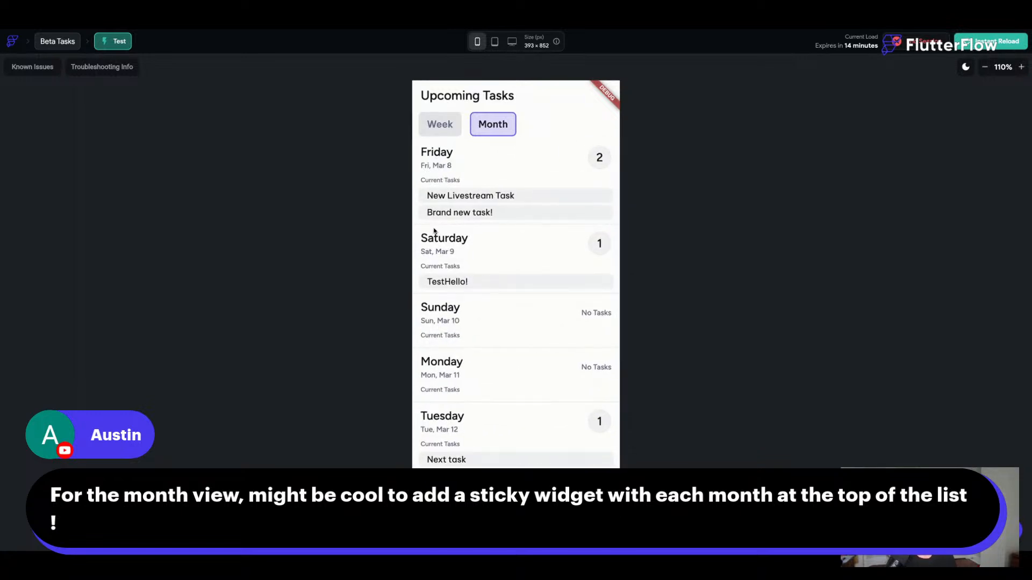
left_click(446, 127)
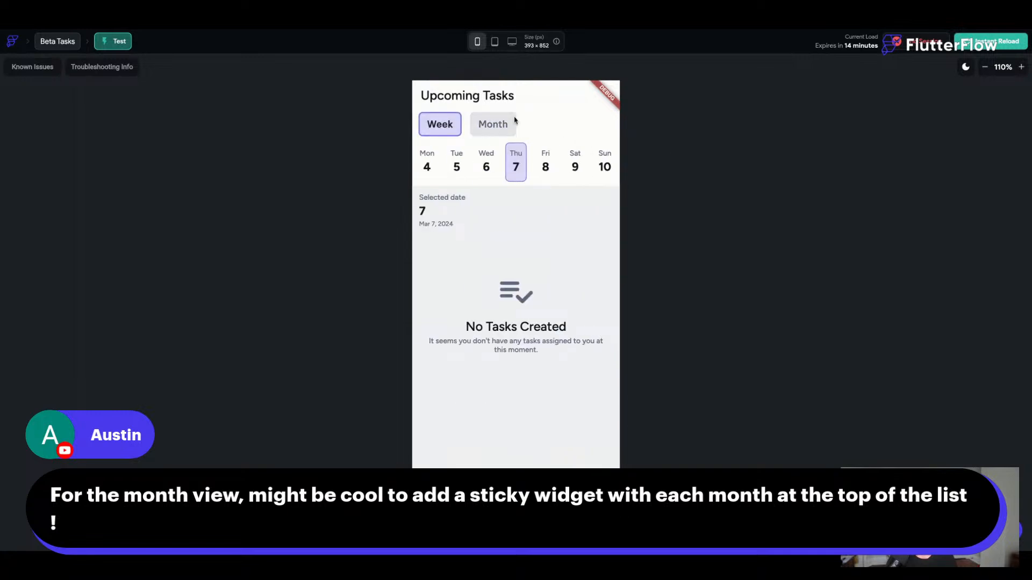
left_click(486, 124)
left_click(449, 128)
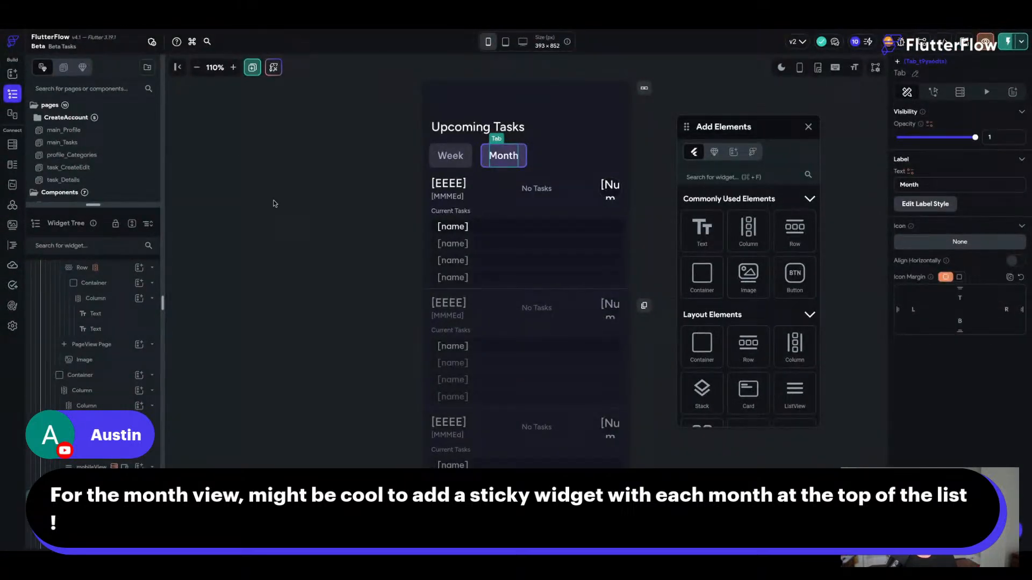
- Return to the page editor and examine the TabBar's PageView pages and their Row and Image children in the widget tree
left_click(518, 167)
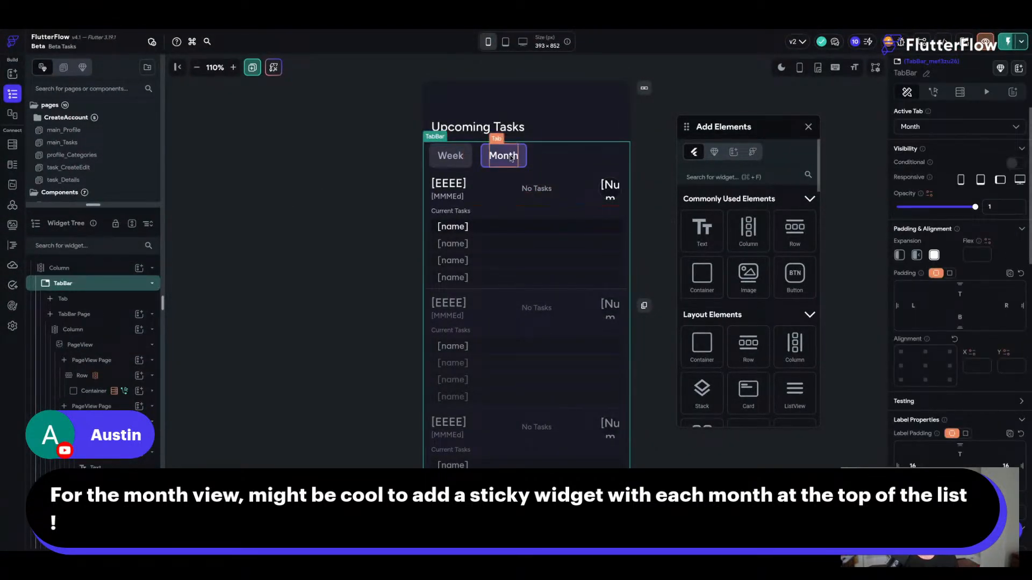
scroll(102, 365, "up", 2)
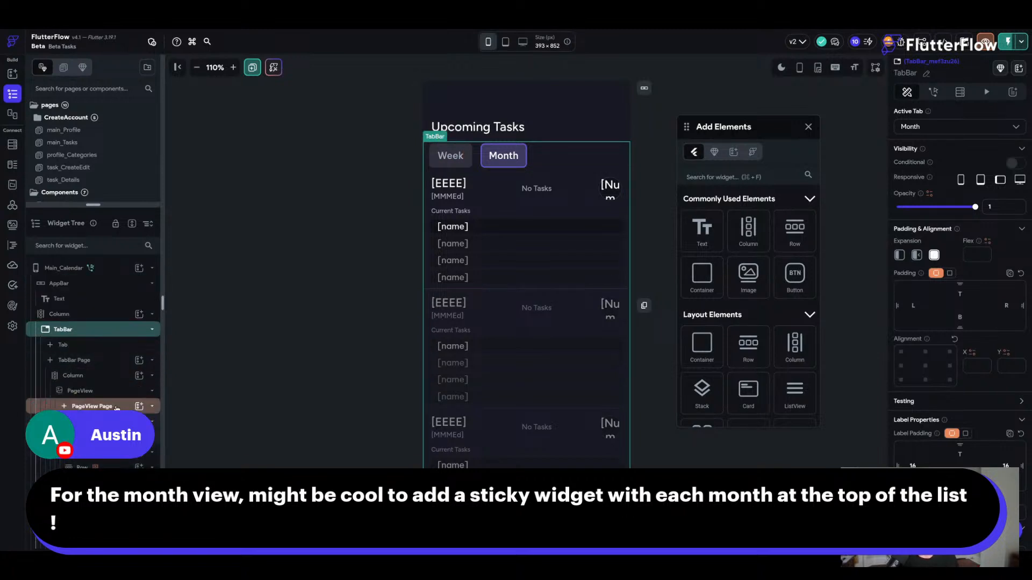
left_click(108, 422)
left_click(113, 406)
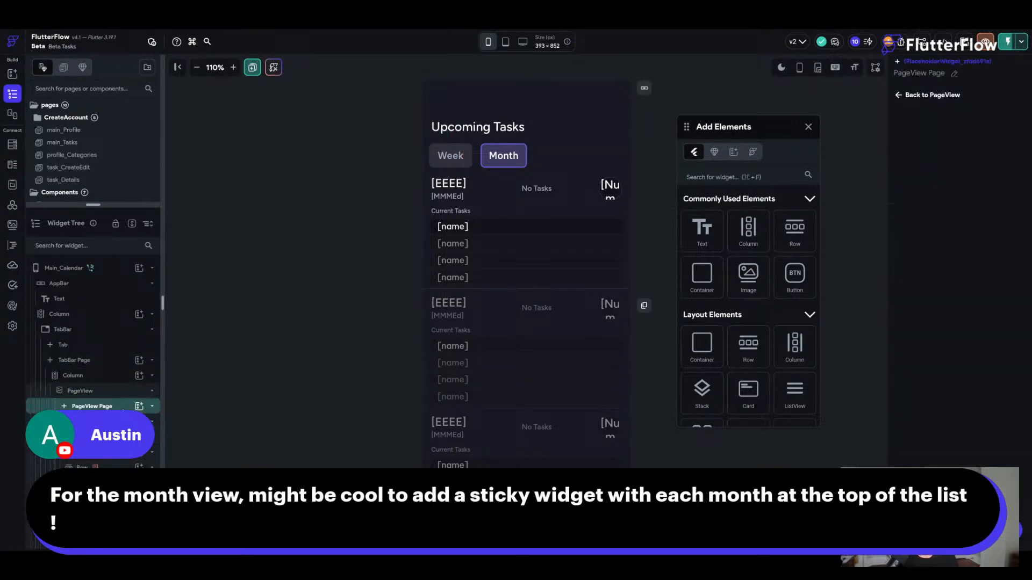
left_click(119, 468)
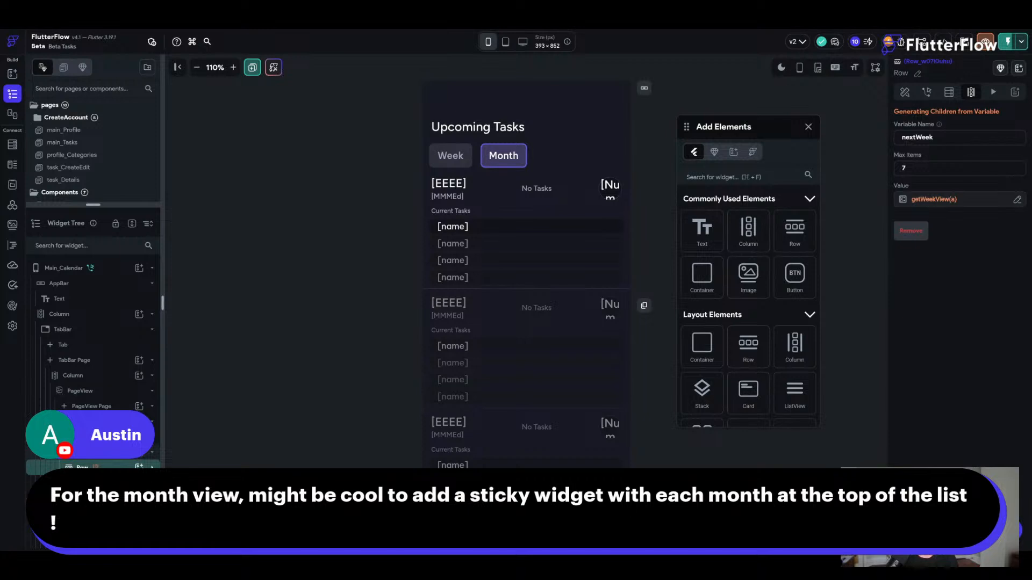
left_click(102, 498)
scroll(102, 470, "down", 3)
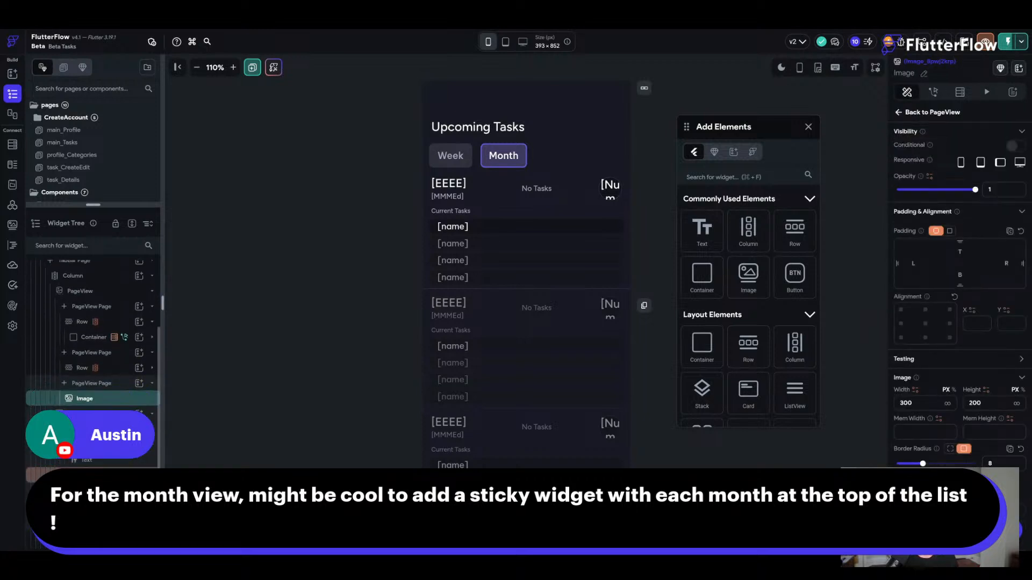
scroll(108, 410, "down", 1)
left_click(506, 154)
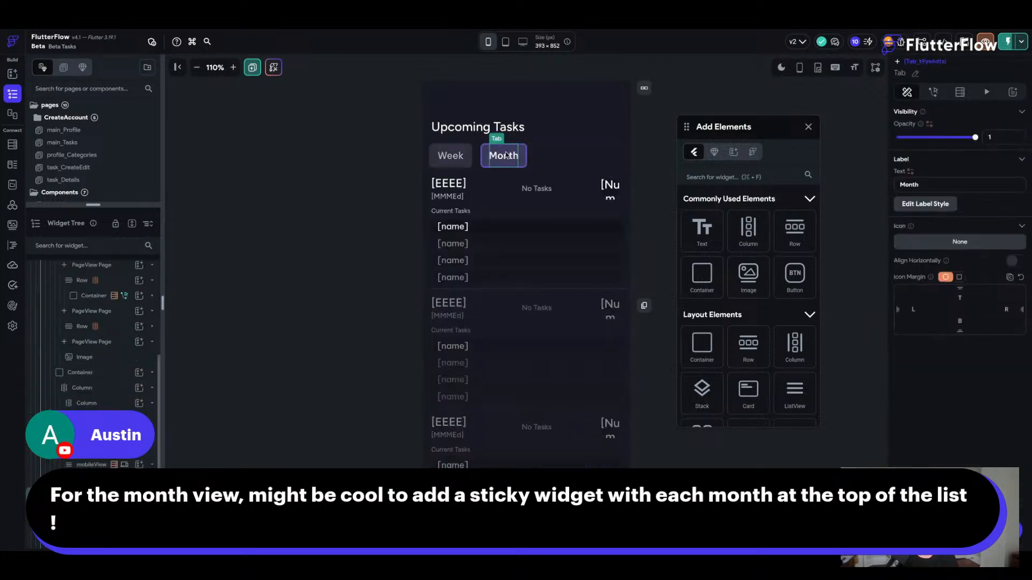
- Move the Month tab's ListView of days directly into the page's main Column and delete the TabBar
left_click(428, 182)
mouse_move(435, 165)
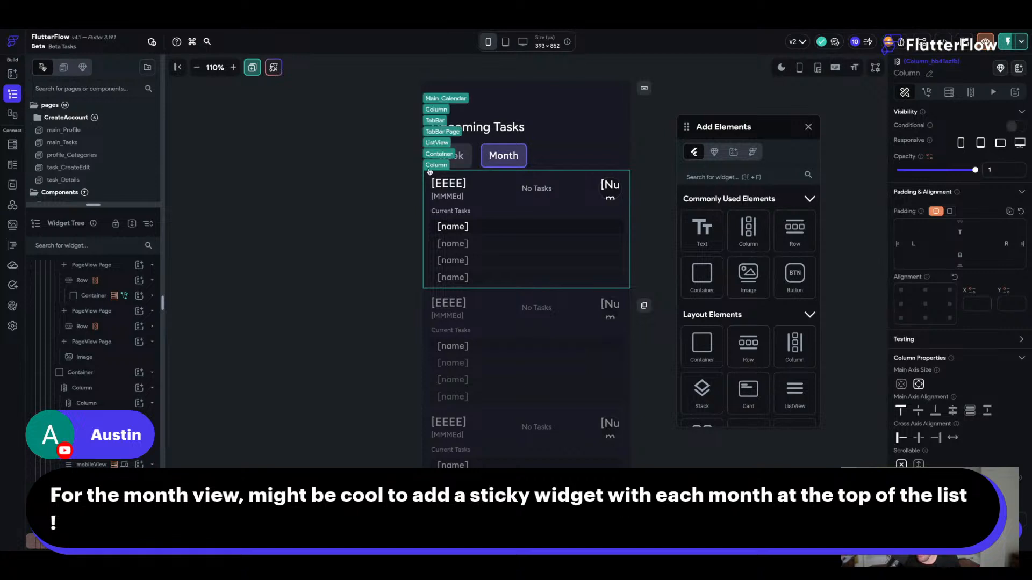
left_click(440, 155)
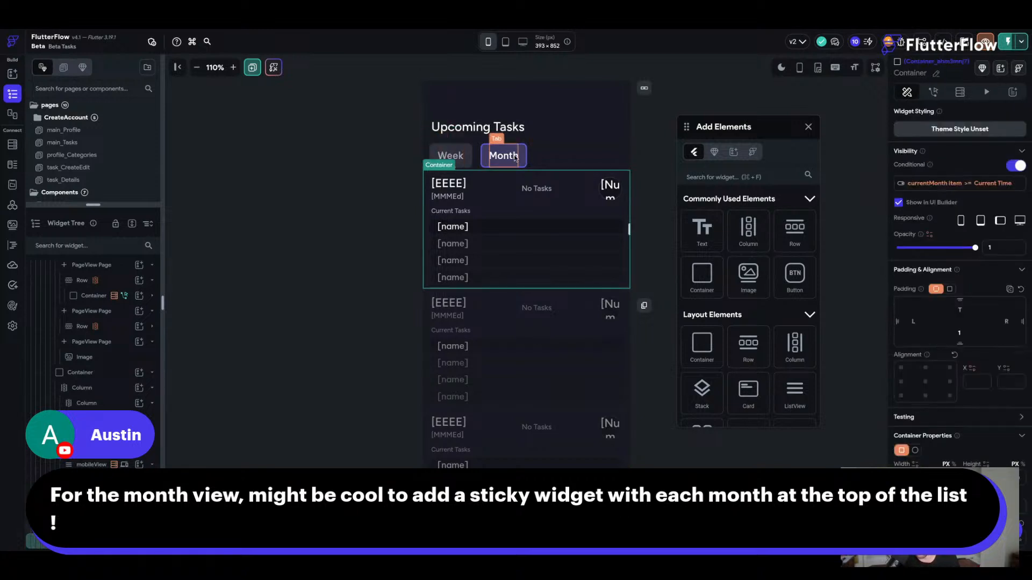
left_click(436, 154)
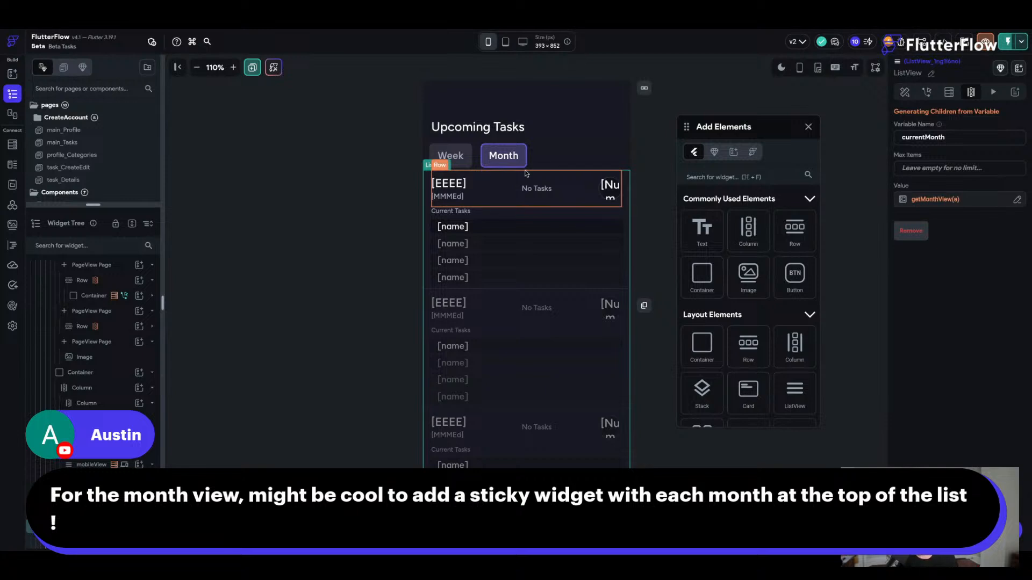
key("Delete")
left_click(551, 164)
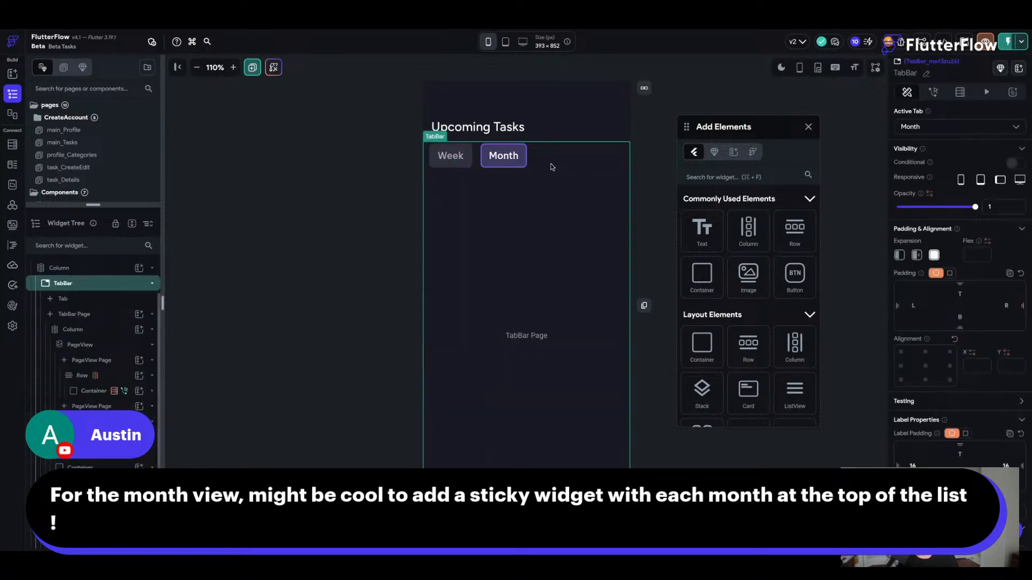
key("Delete")
key("ctrl+v")
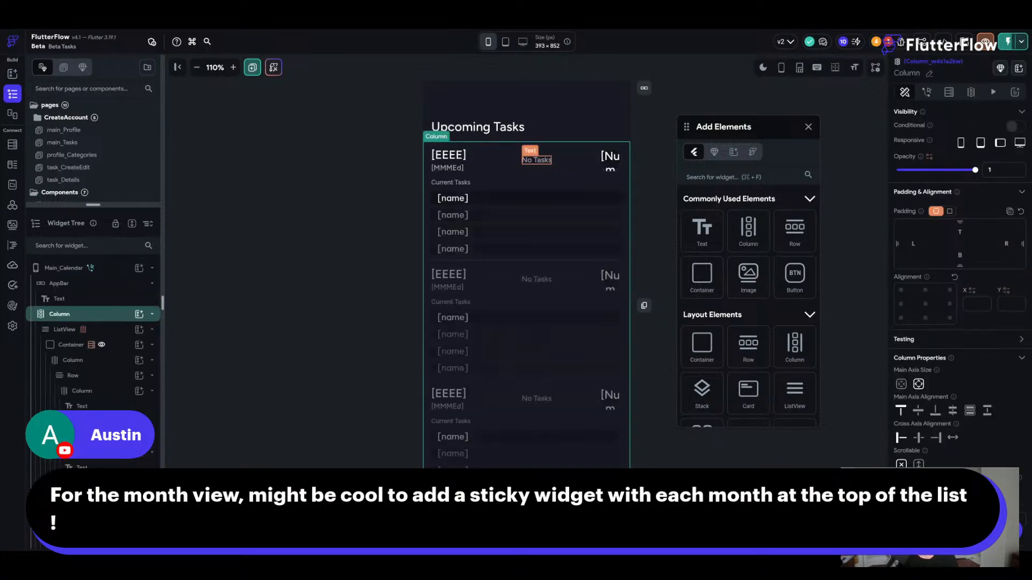
- Add a Text widget to the AppBar beneath the "Upcoming Tasks" title, wrapping both in a Column
left_click(662, 159)
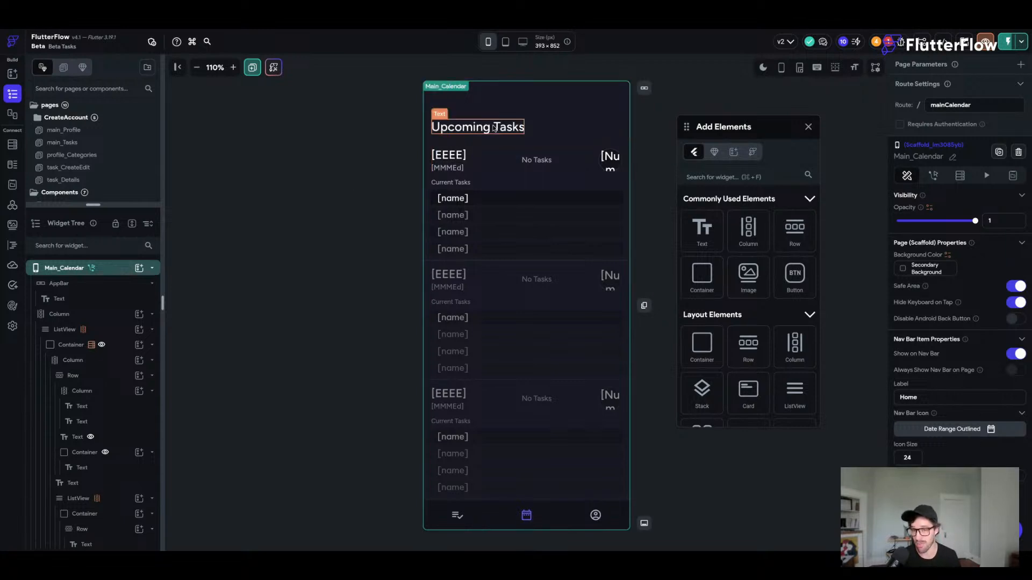
left_click(494, 128)
left_click_drag(702, 228, 516, 99)
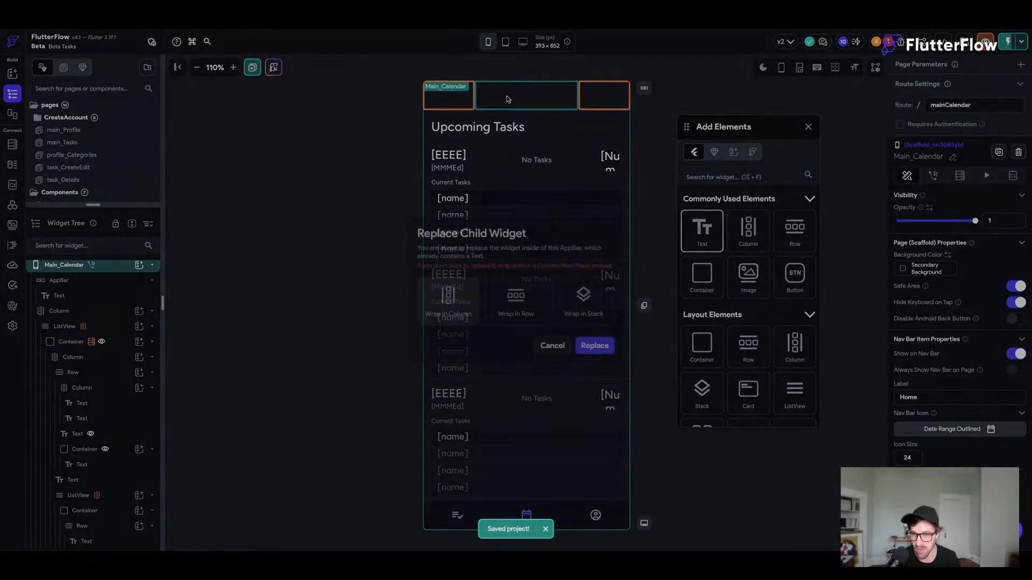
left_click(466, 293)
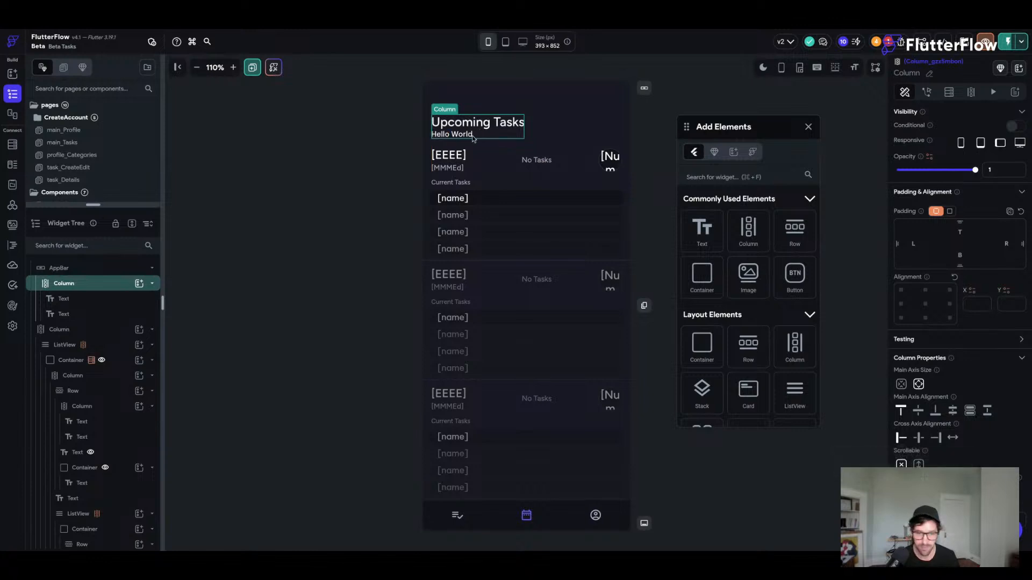
- Apply the Label Medium theme text style to the "Hello World" text in the AppBar
left_click(451, 134)
scroll(917, 294, "down", 5)
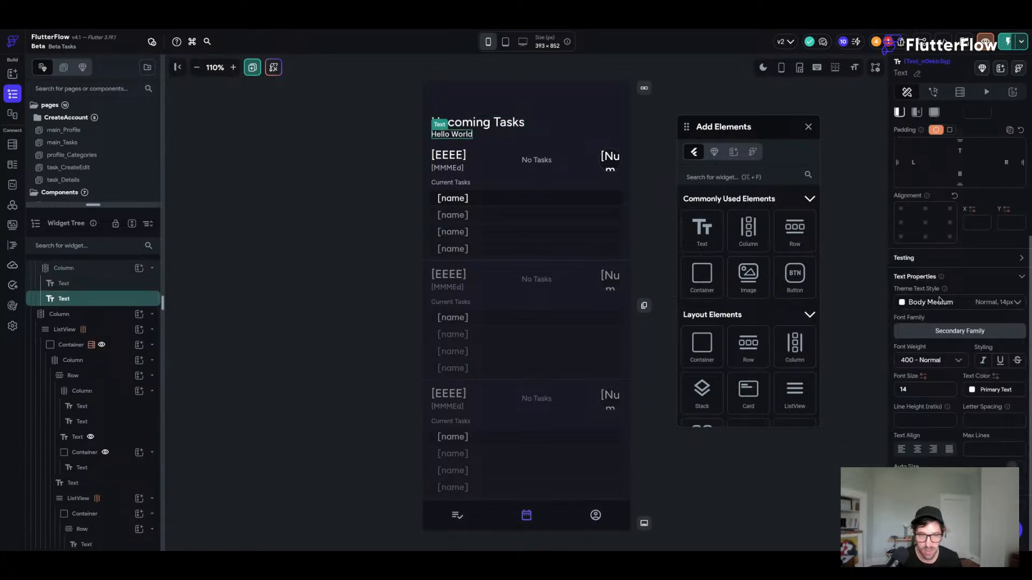
left_click(940, 306)
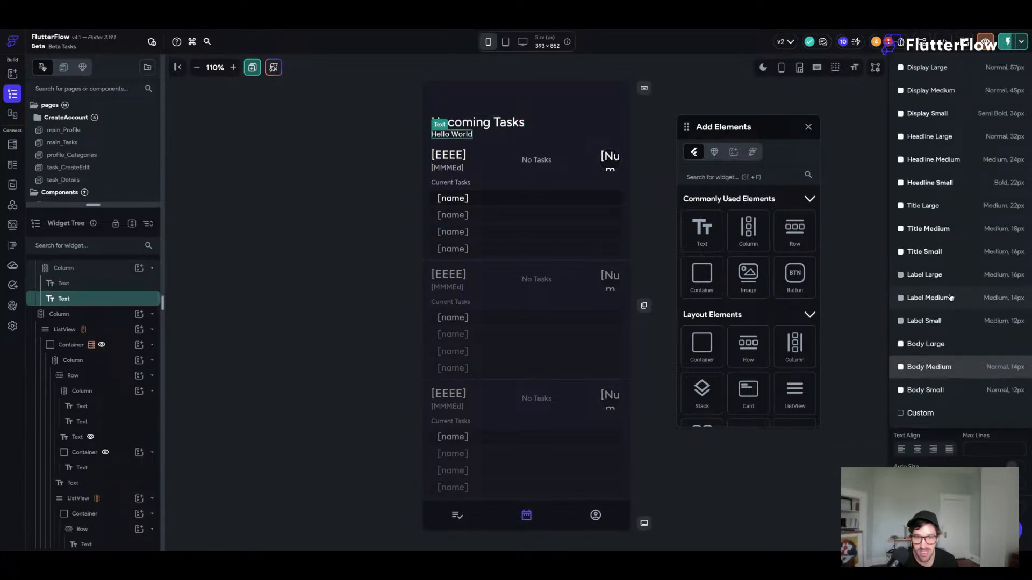
left_click(954, 299)
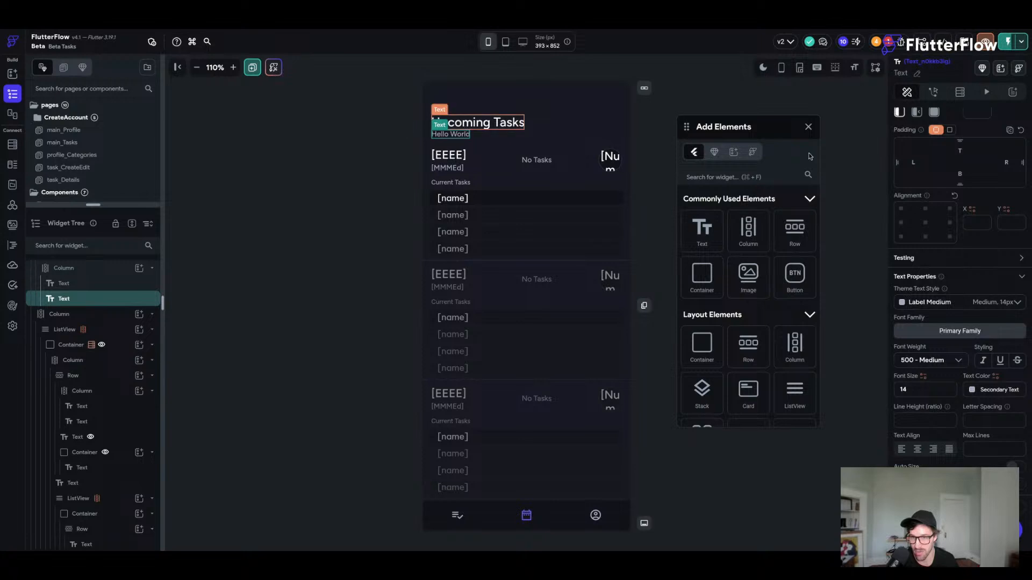
- Examine the Page State and App State variables available as a source for the AppBar's "Hello World" text
scroll(1003, 243, "up", 4)
left_click(910, 150)
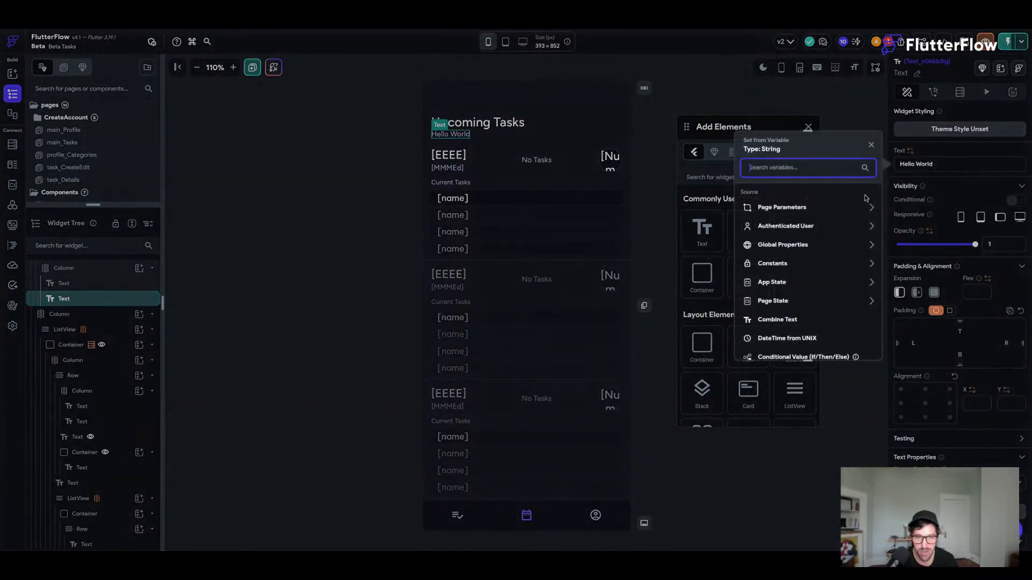
scroll(798, 242, "down", 1)
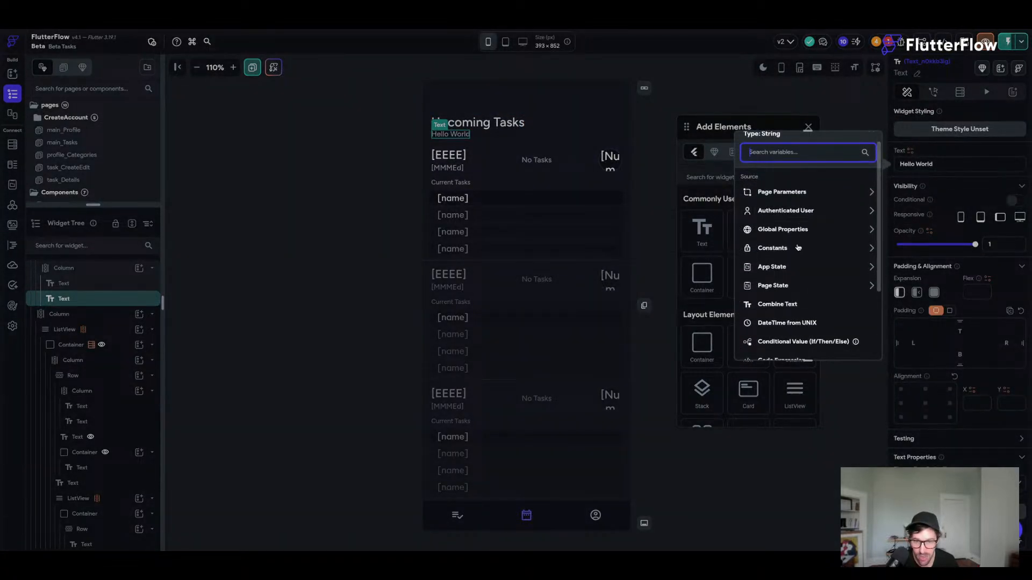
scroll(798, 248, "down", 1)
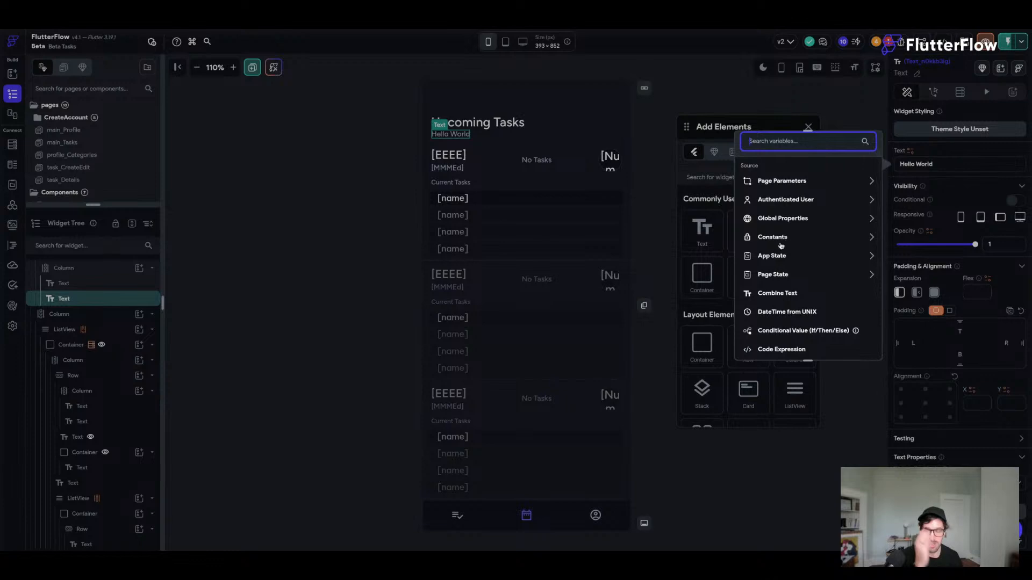
left_click(782, 275)
scroll(783, 269, "down", 2)
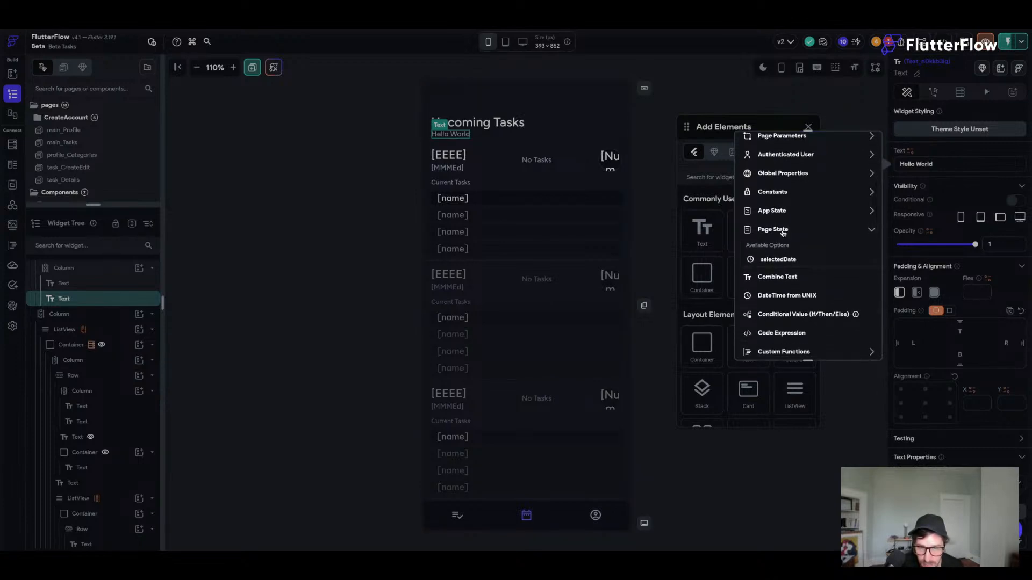
left_click(783, 232)
left_click(781, 211)
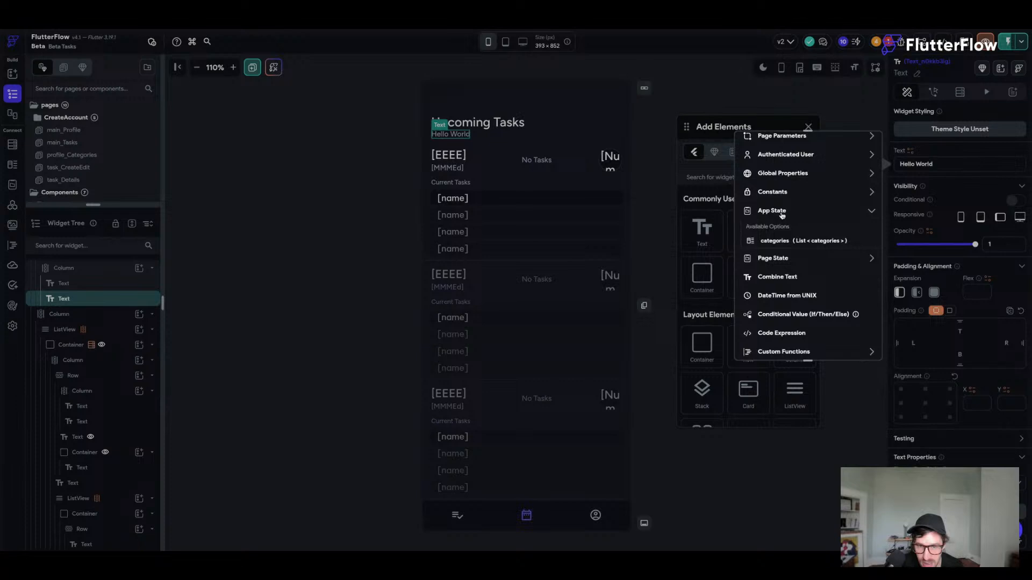
left_click(782, 212)
scroll(795, 177, "up", 2)
- Bind the "Hello World" text to the Current Time global property, using DateTime Format with the custom format MMM
left_click(794, 168)
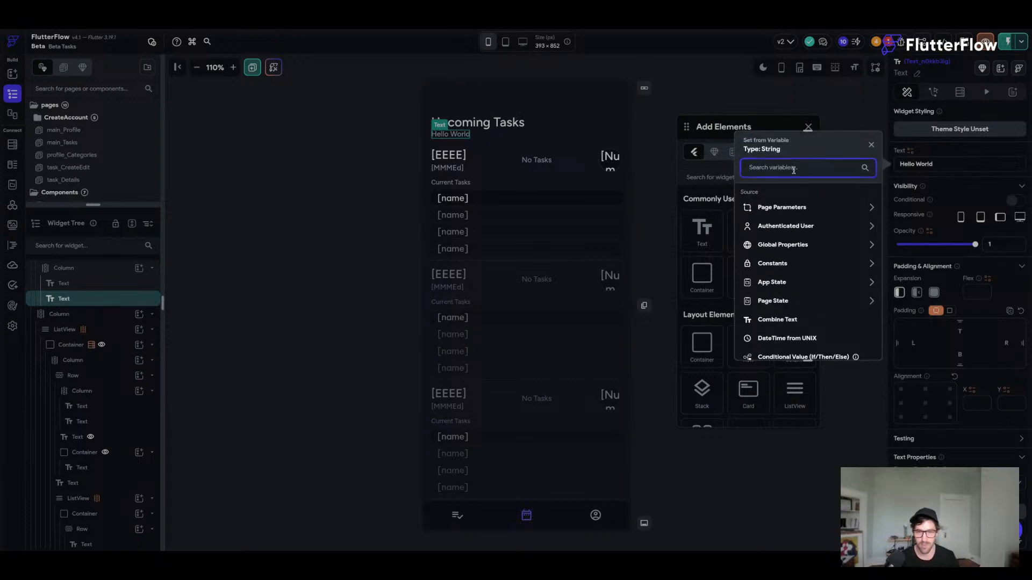
type("current")
left_click(780, 237)
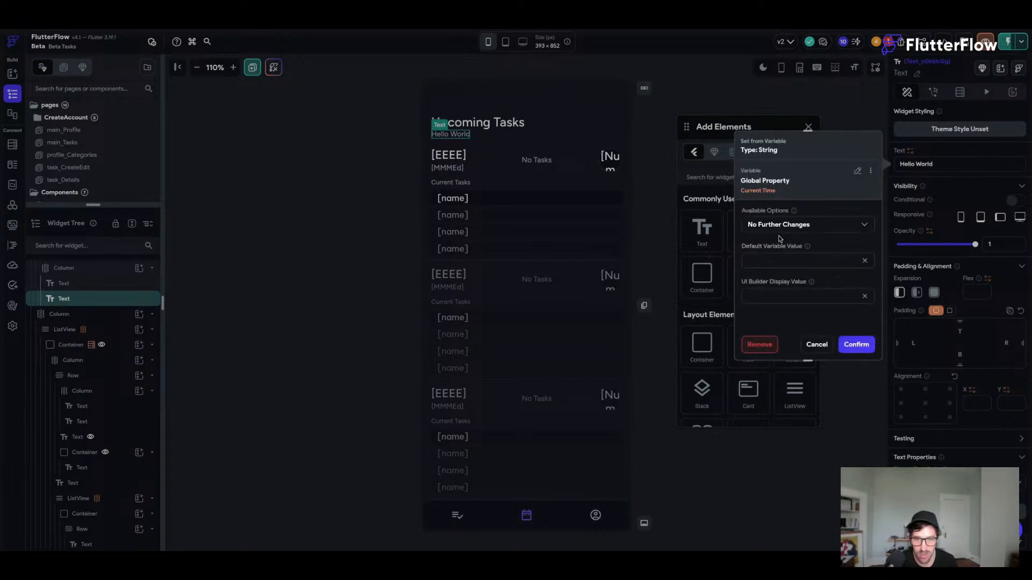
left_click(780, 224)
left_click(768, 179)
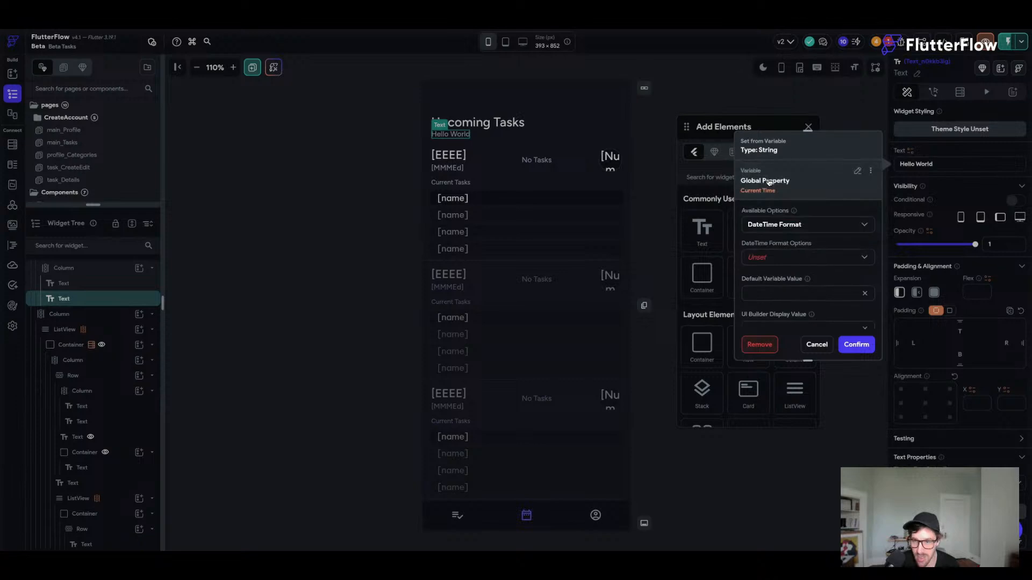
left_click(762, 261)
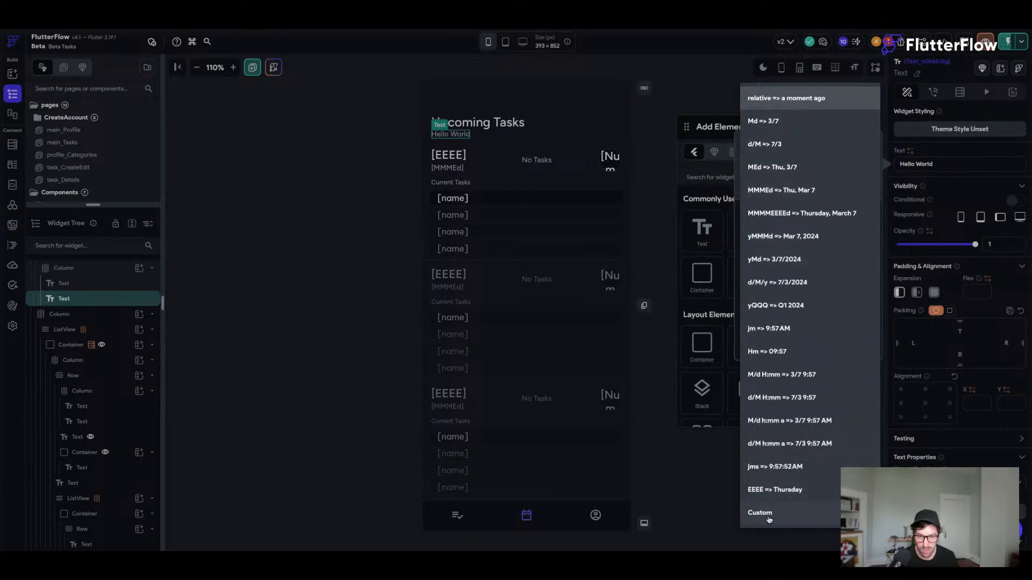
left_click(684, 491)
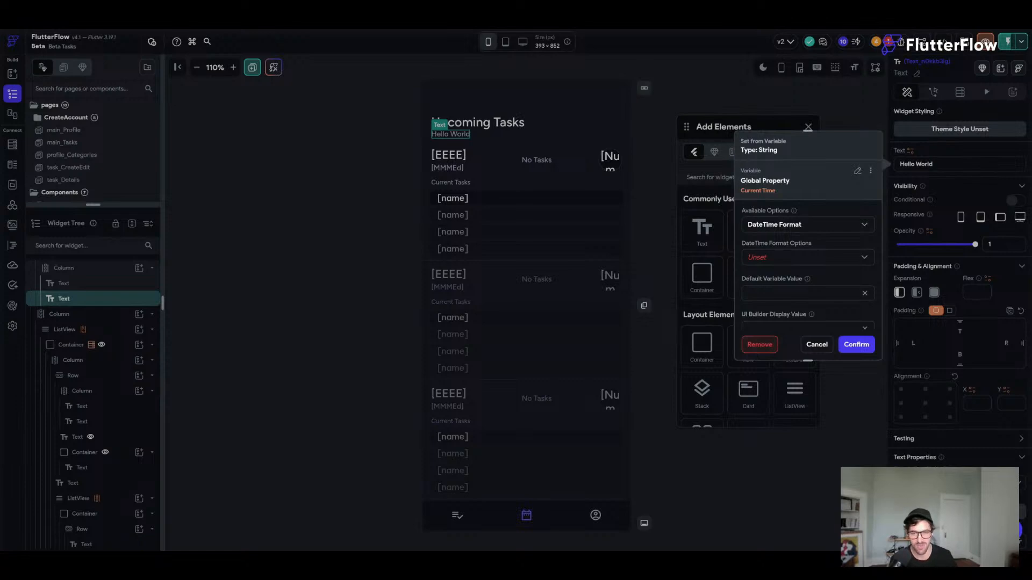
left_click(806, 256)
left_click(762, 512)
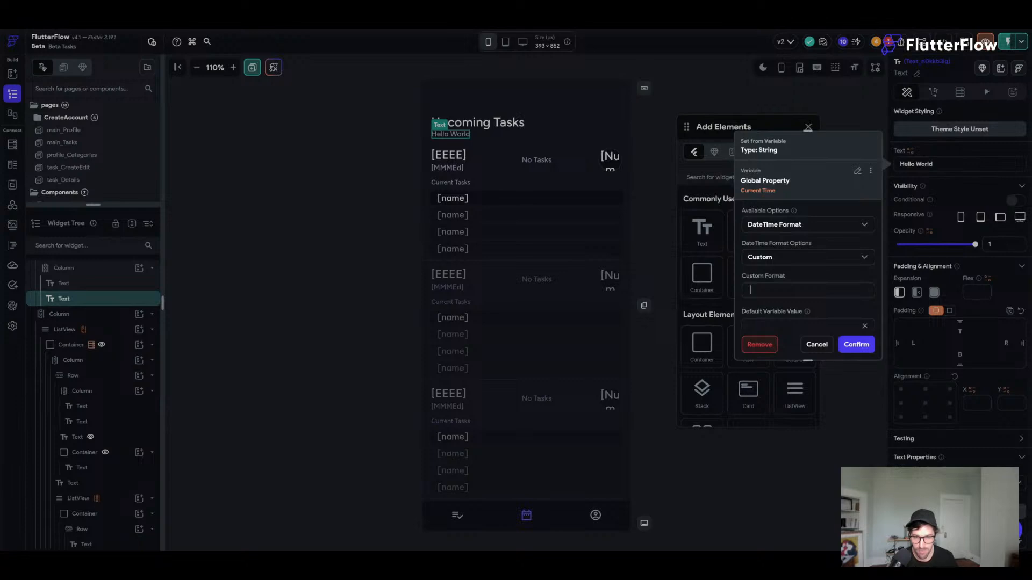
left_click(856, 344)
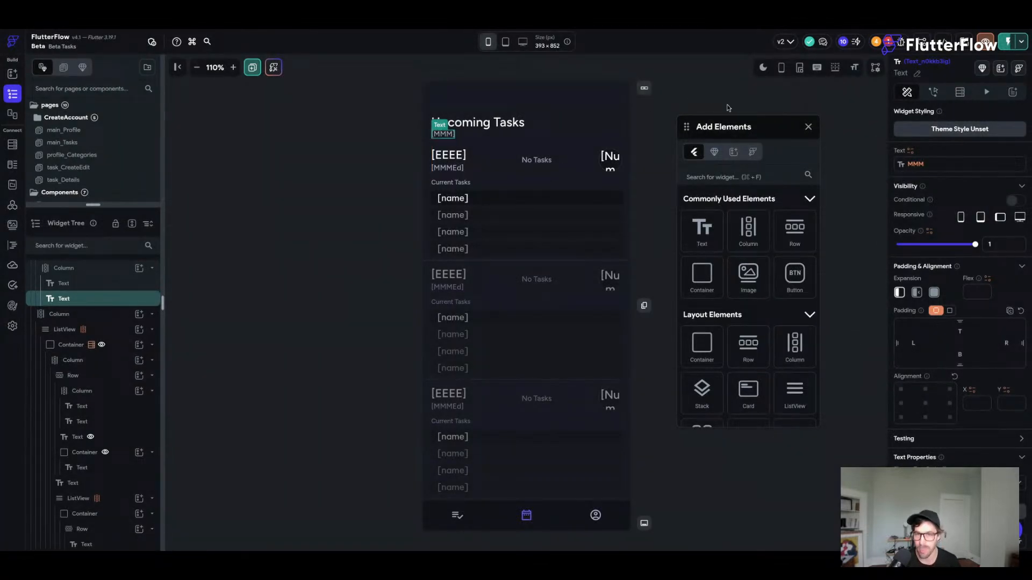
- Save the project, open the Firestore Setup error from the project issues, and deploy the Firestore indexes
left_click_drag(696, 133, 734, 128)
key("super+s")
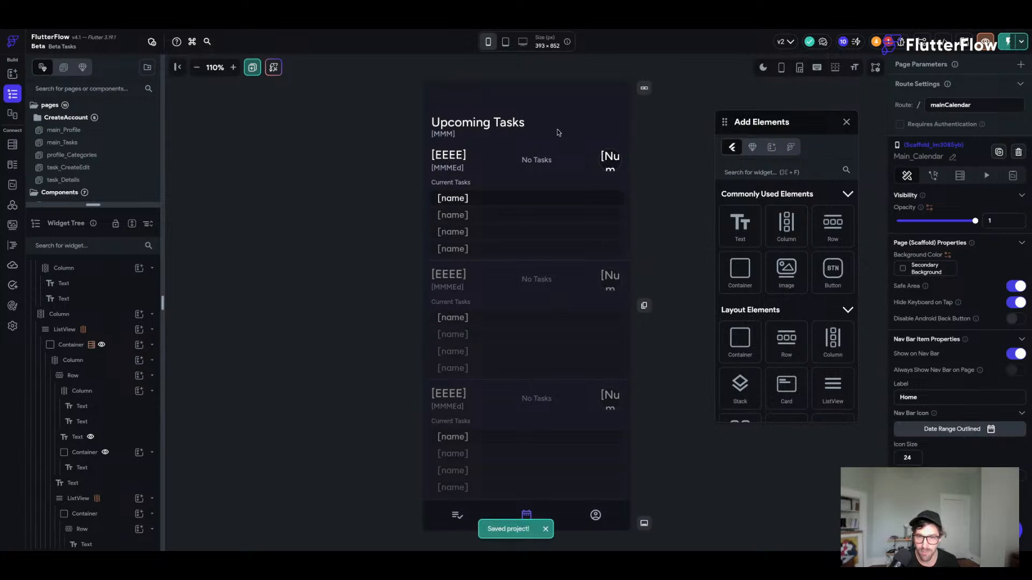
left_click(890, 43)
left_click(834, 116)
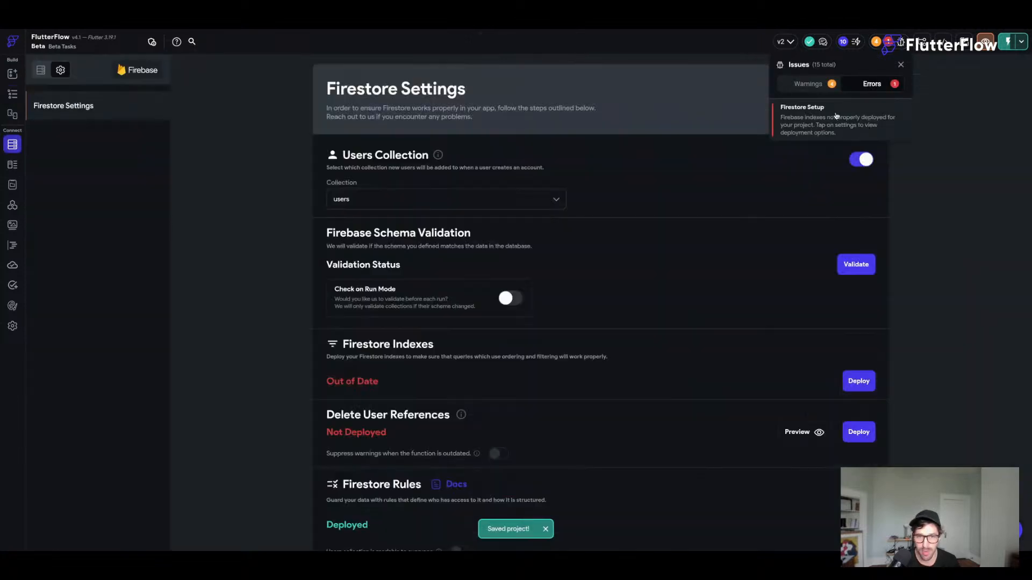
left_click(848, 396)
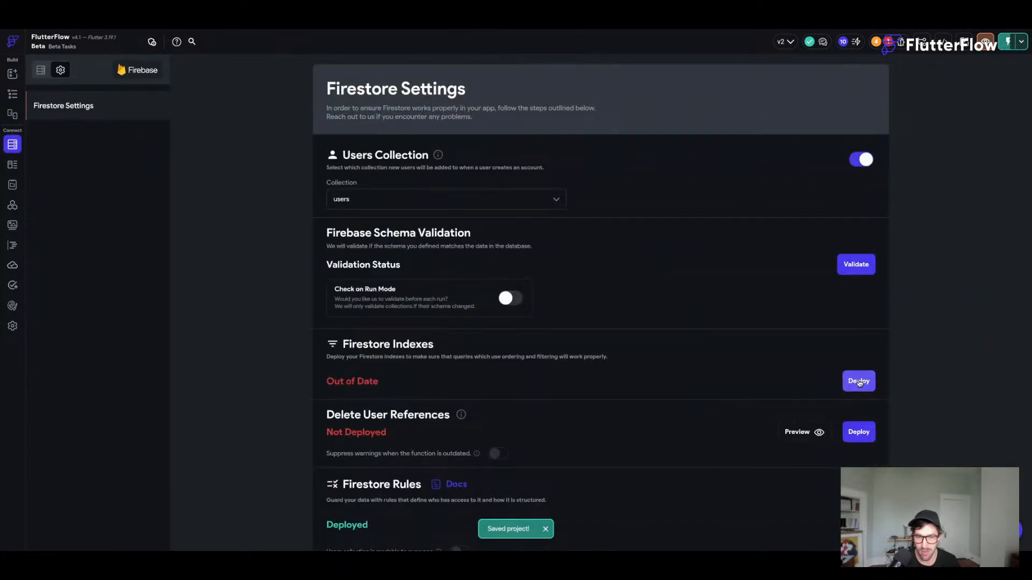
left_click(858, 381)
scroll(796, 145, "down", 7)
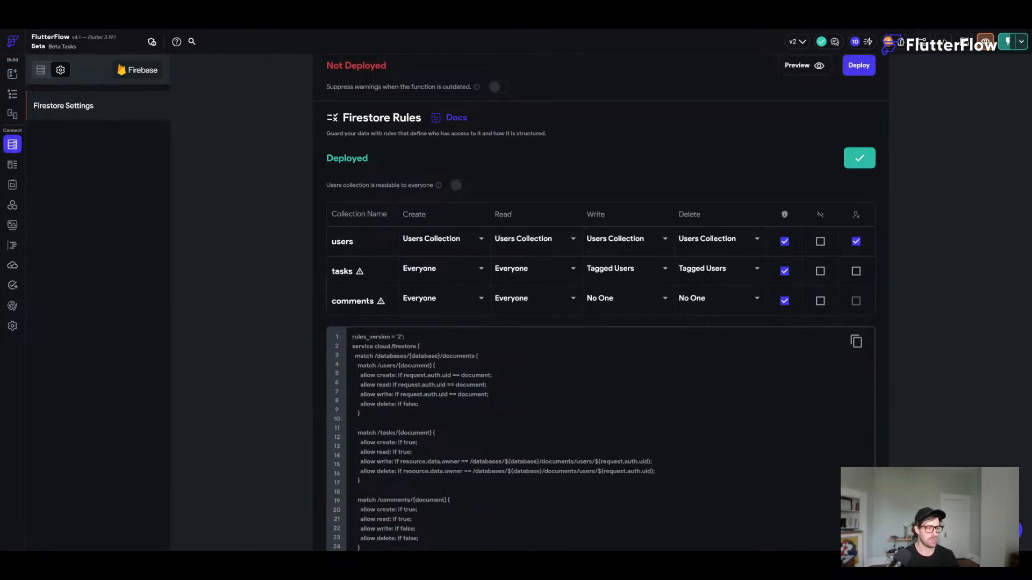
scroll(600, 301, "up", 4)
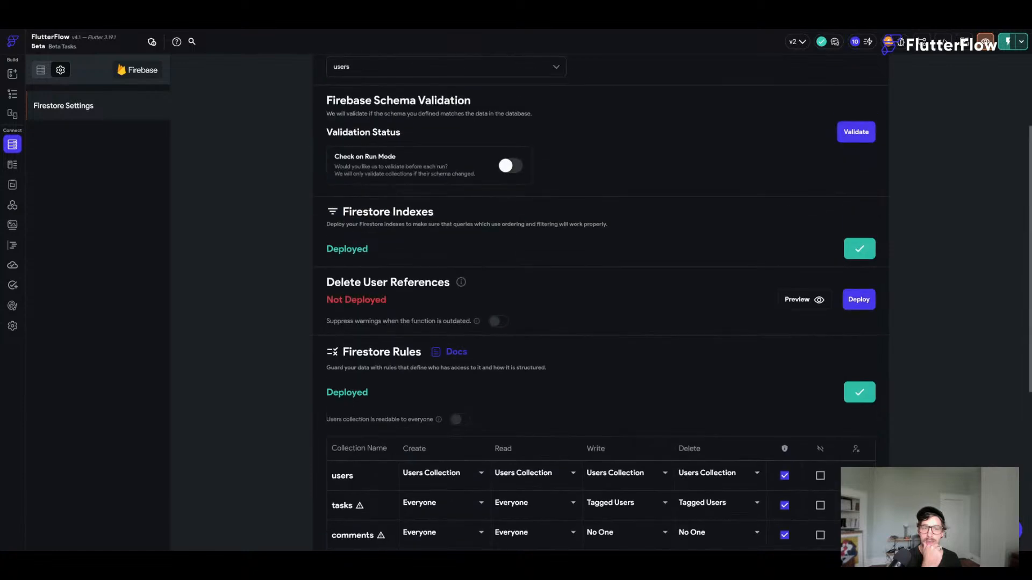
scroll(600, 300, "up", 2)
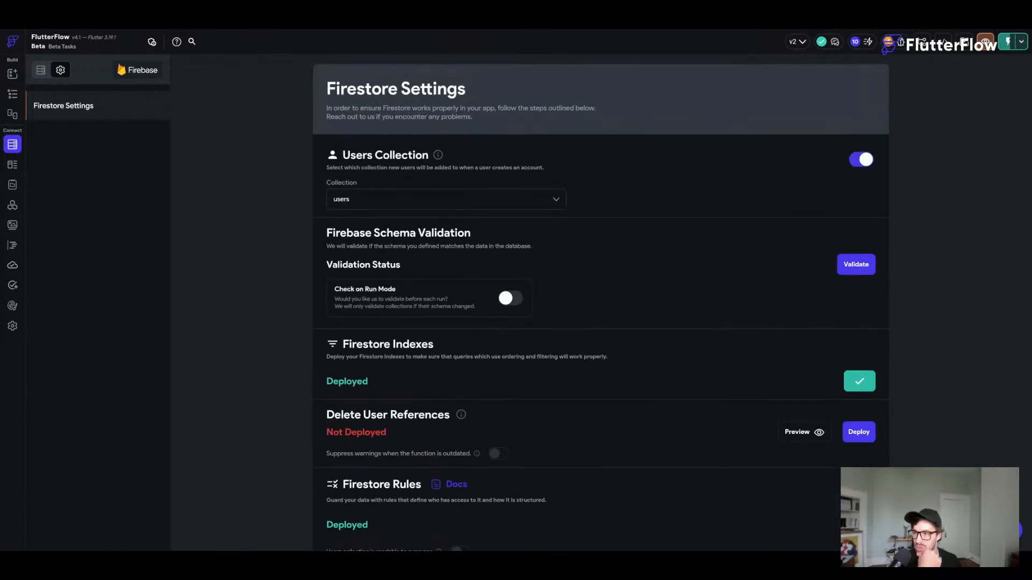
- Return to the page editor and set the top and bottom padding of the list's task name text to 8
left_click(12, 94)
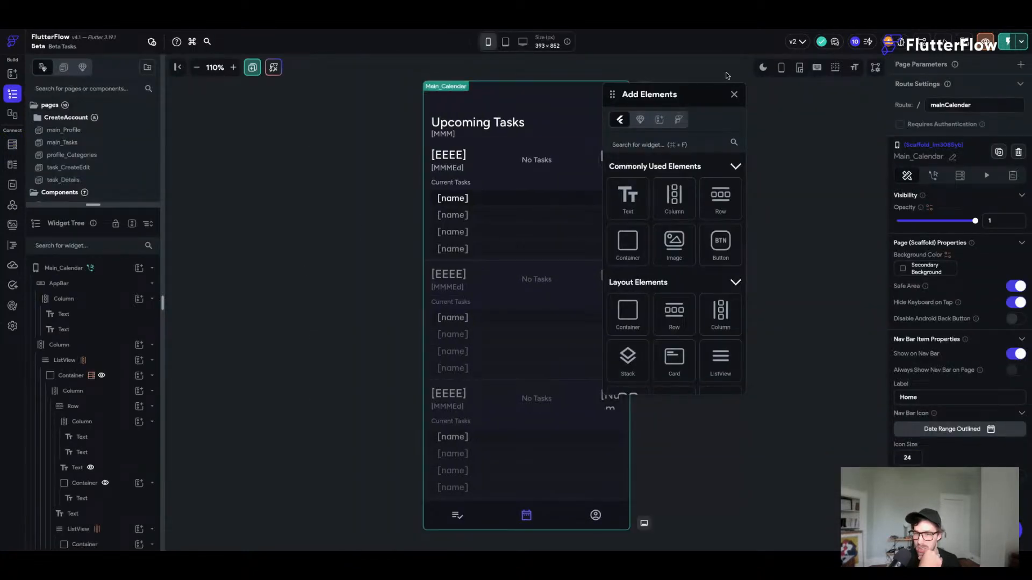
left_click_drag(612, 94, 715, 111)
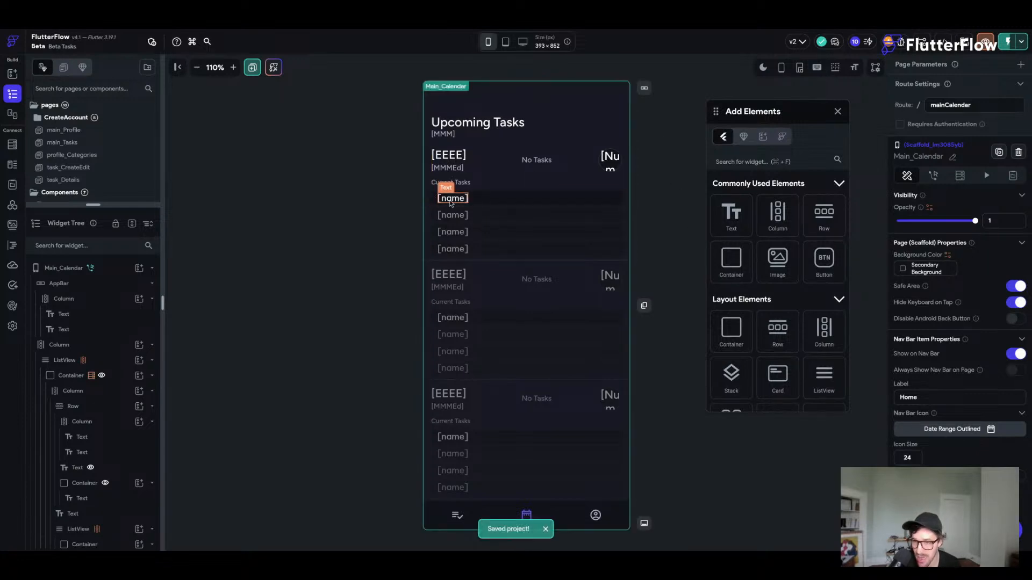
left_click(450, 202)
left_click(471, 201)
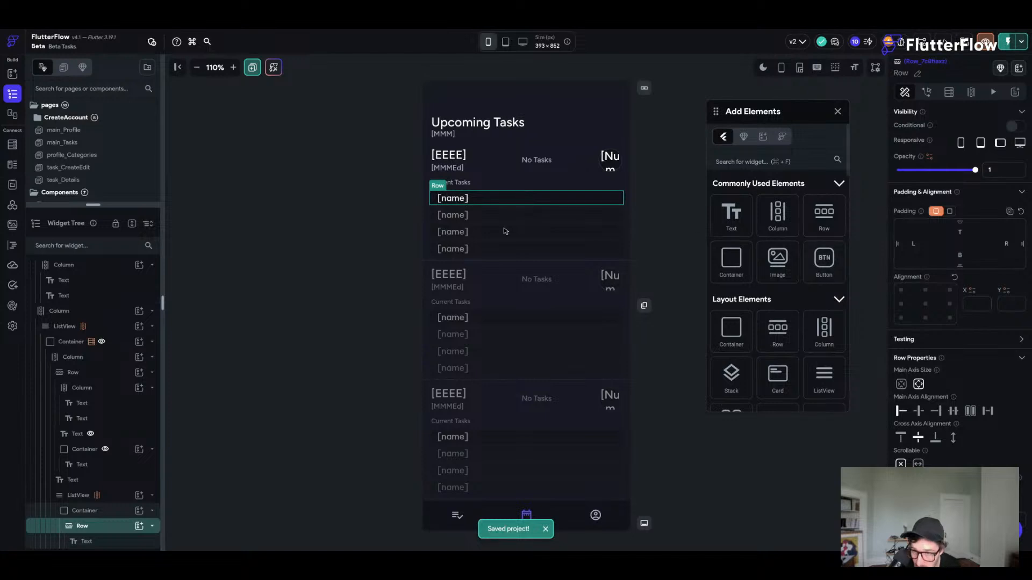
left_click(373, 199)
left_click(459, 199)
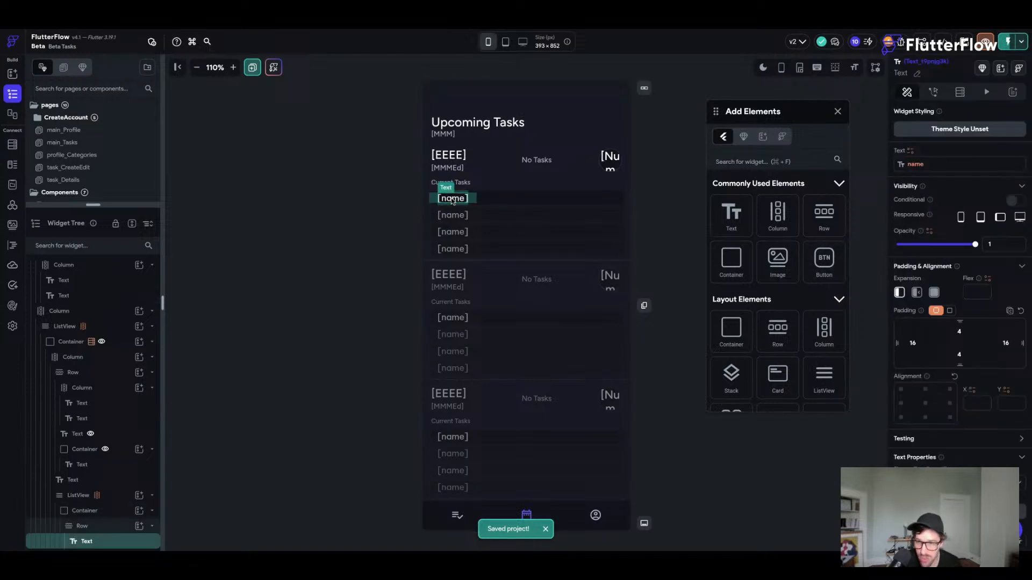
left_click(949, 332)
type("8")
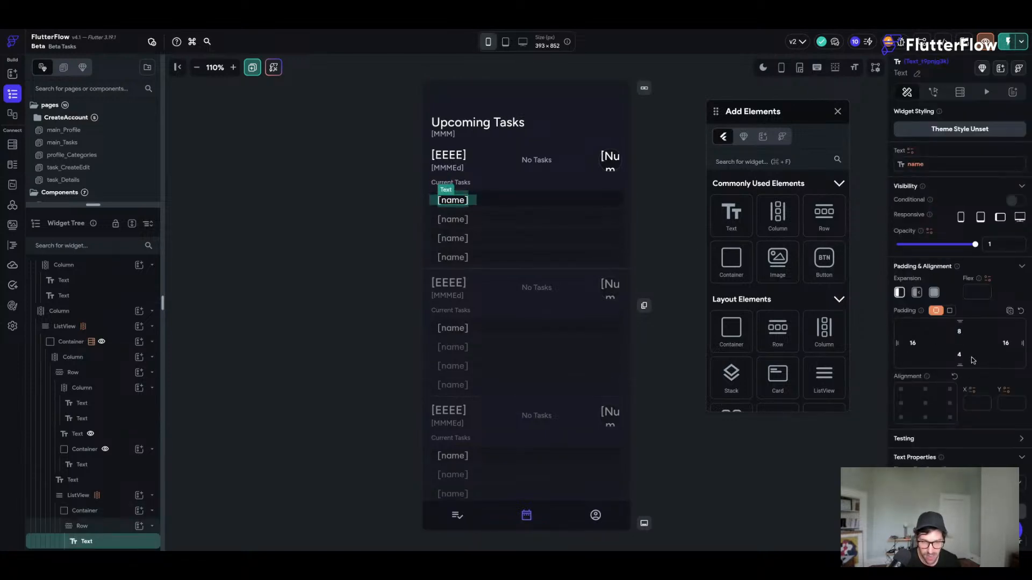
left_click(958, 355)
type("8")
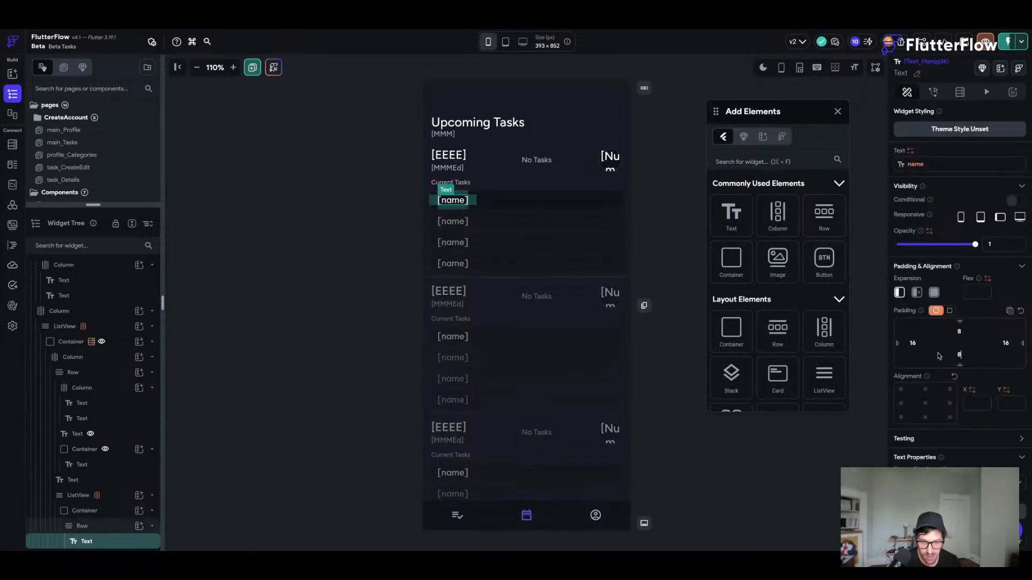
- Add an On Tap action to the task name row's container that navigates to the task_Details page
left_click(621, 200)
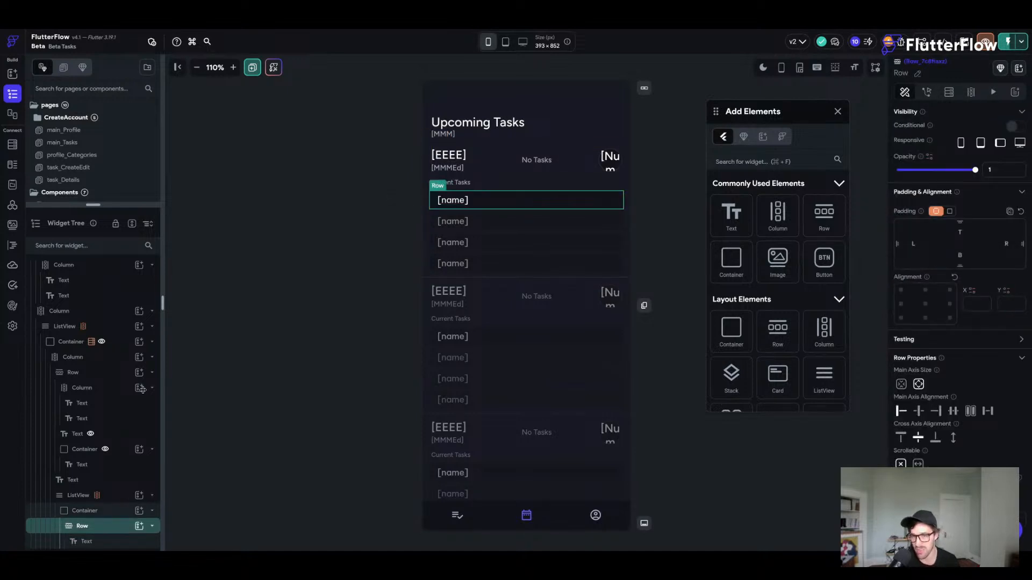
left_click(110, 511)
key("super+s")
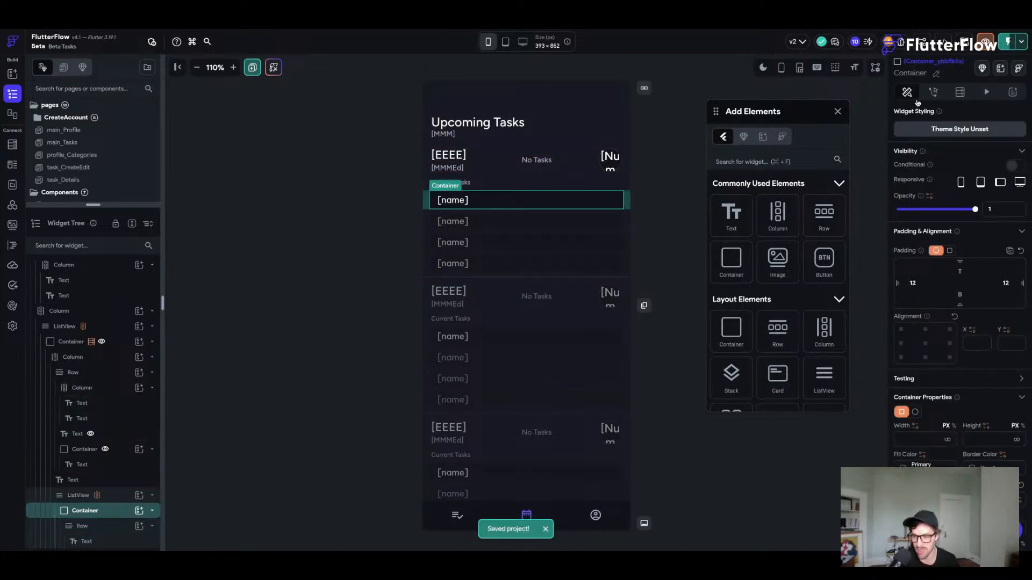
left_click(933, 92)
left_click(965, 196)
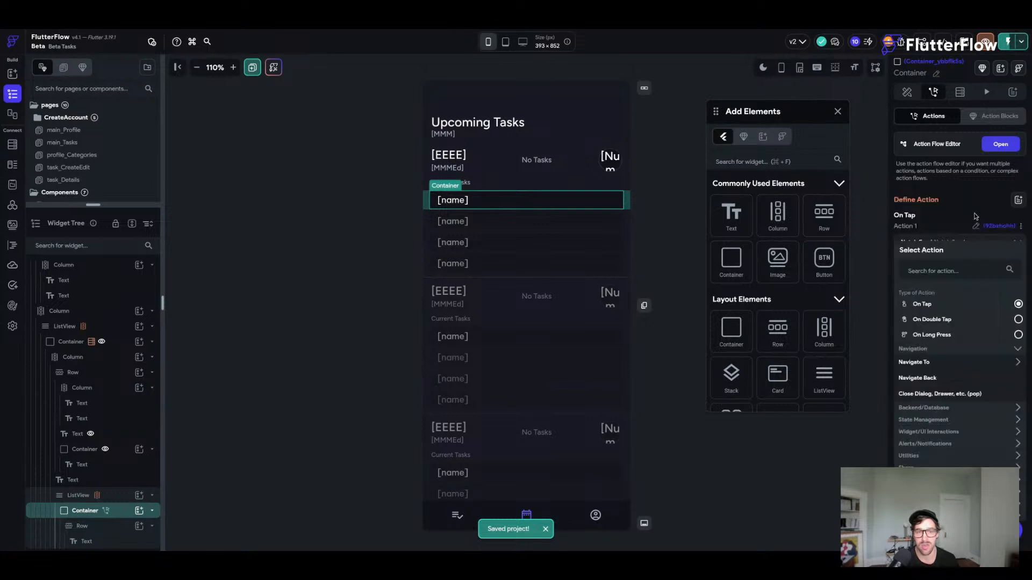
left_click(936, 270)
type("task")
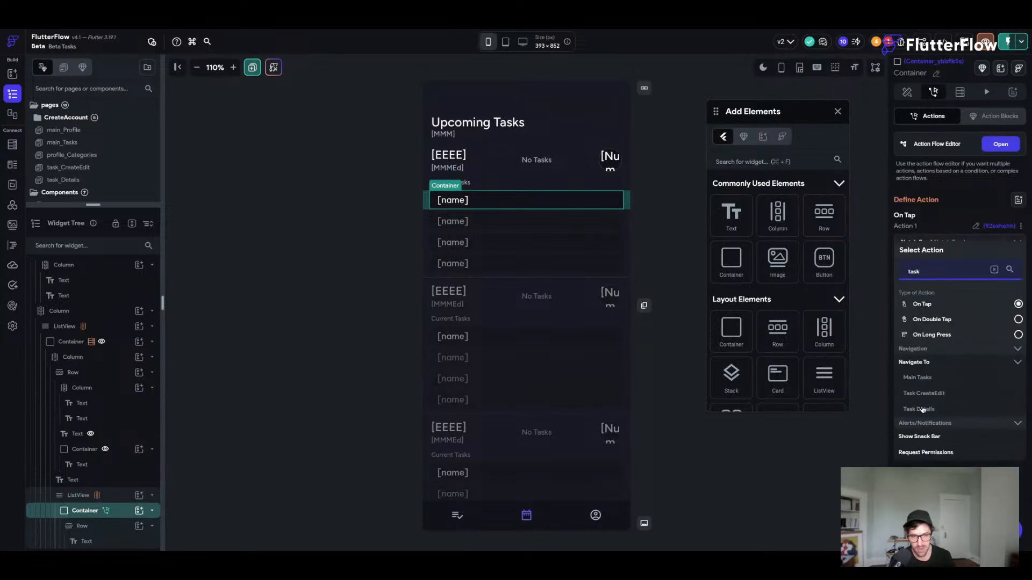
left_click(922, 410)
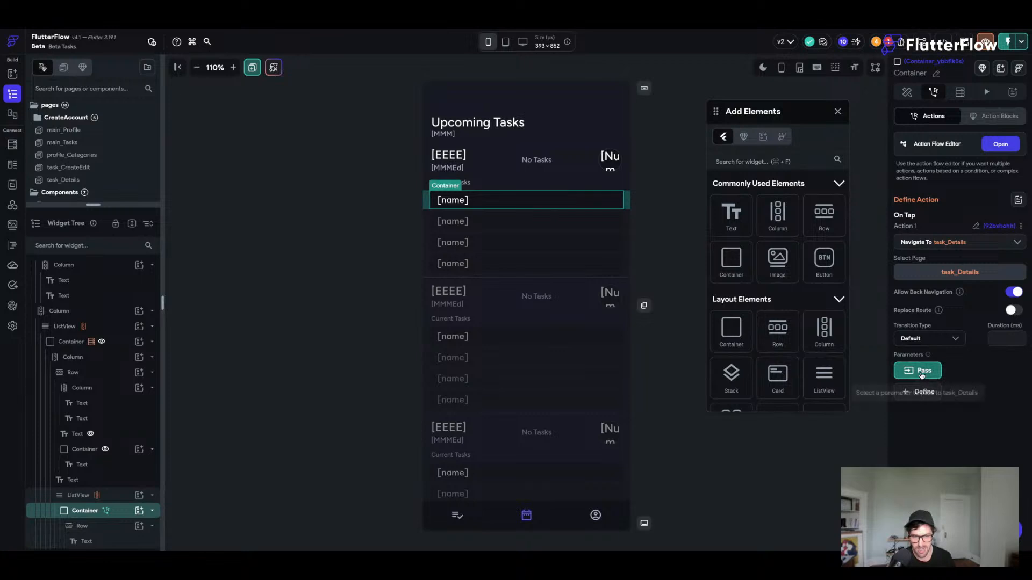
- Pass the dayTasks Item as the taskRef parameter of the task_Details navigation and save the project
left_click(922, 371)
left_click(925, 458)
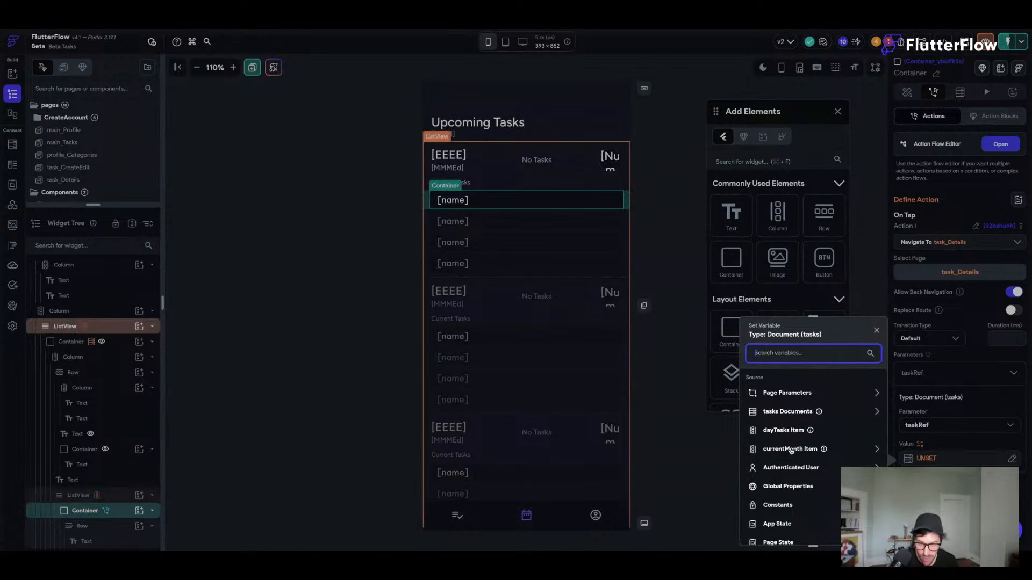
left_click(783, 430)
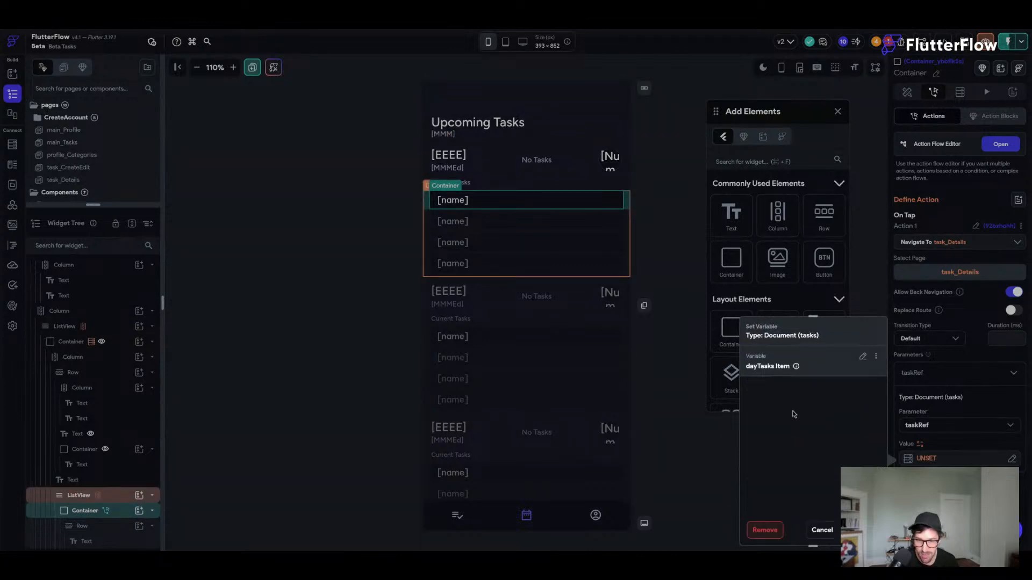
left_click(862, 529)
left_click(931, 373)
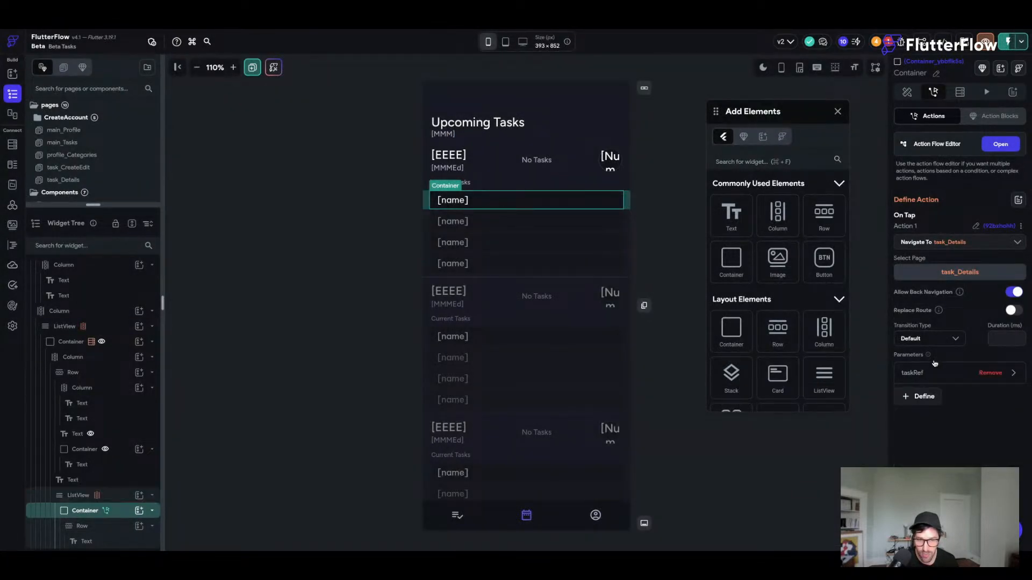
left_click(690, 119)
key("super+s")
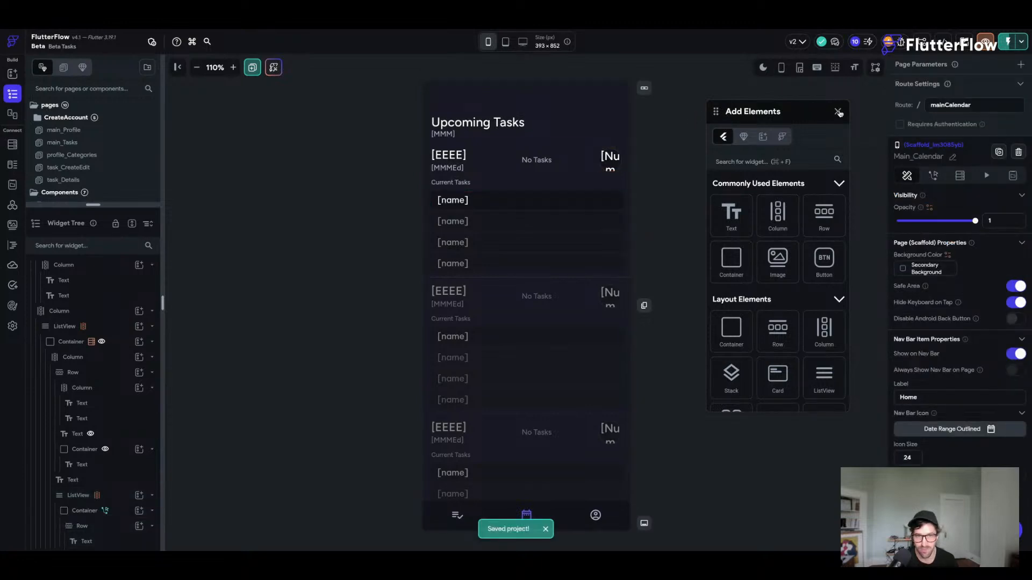
left_click(838, 113)
left_click(470, 202)
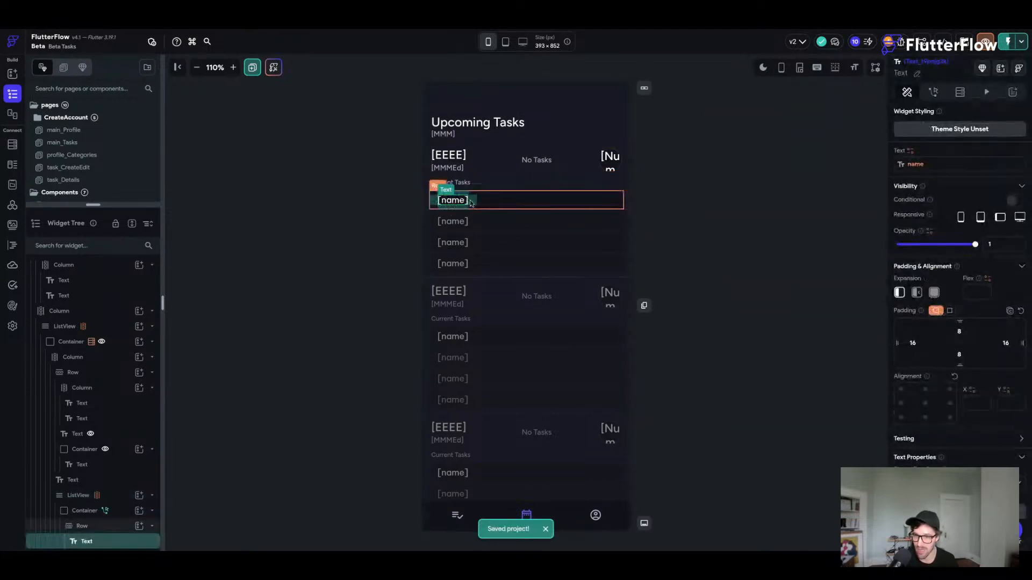
left_click(690, 174)
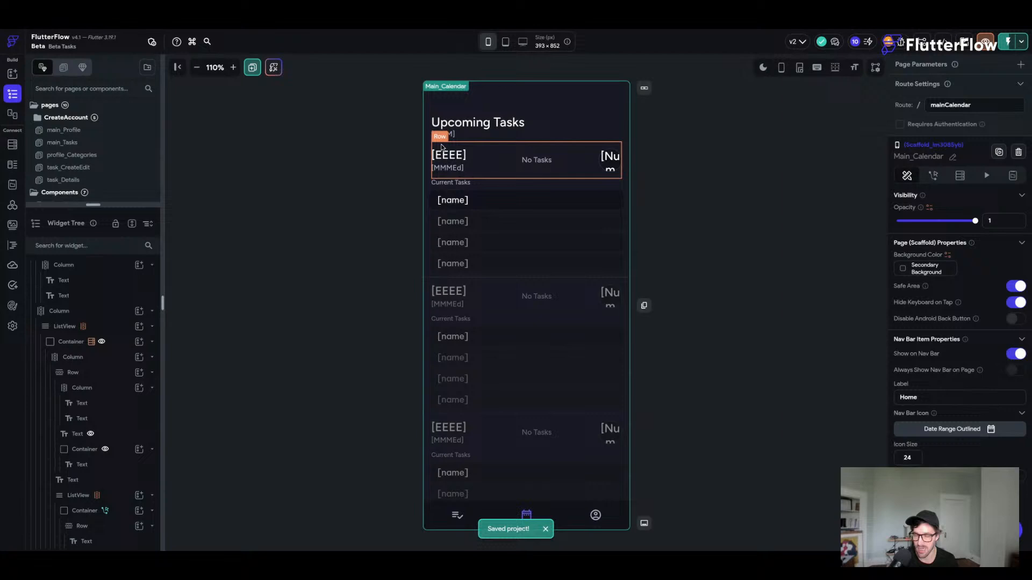
left_click(460, 164)
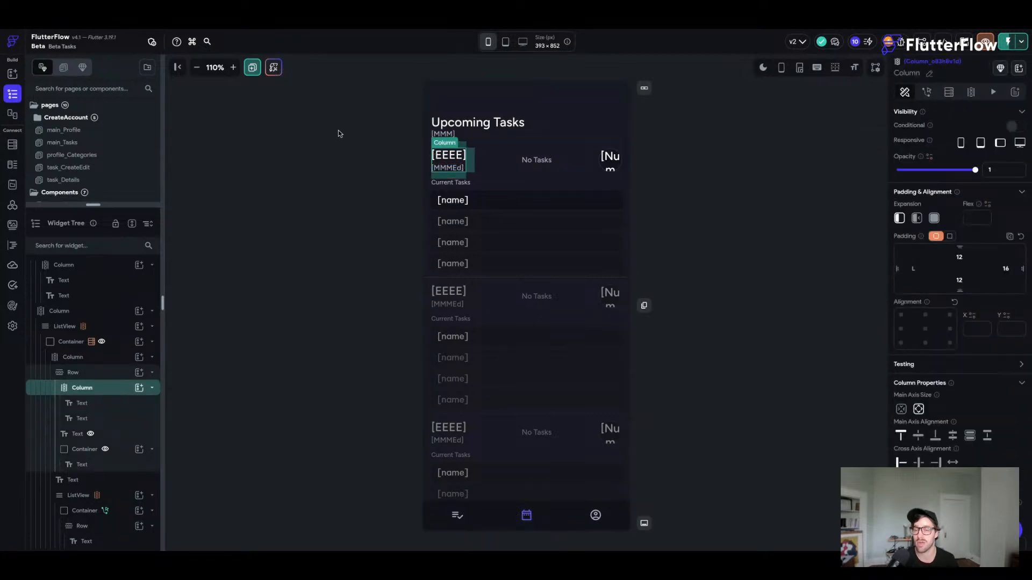
left_click(357, 161)
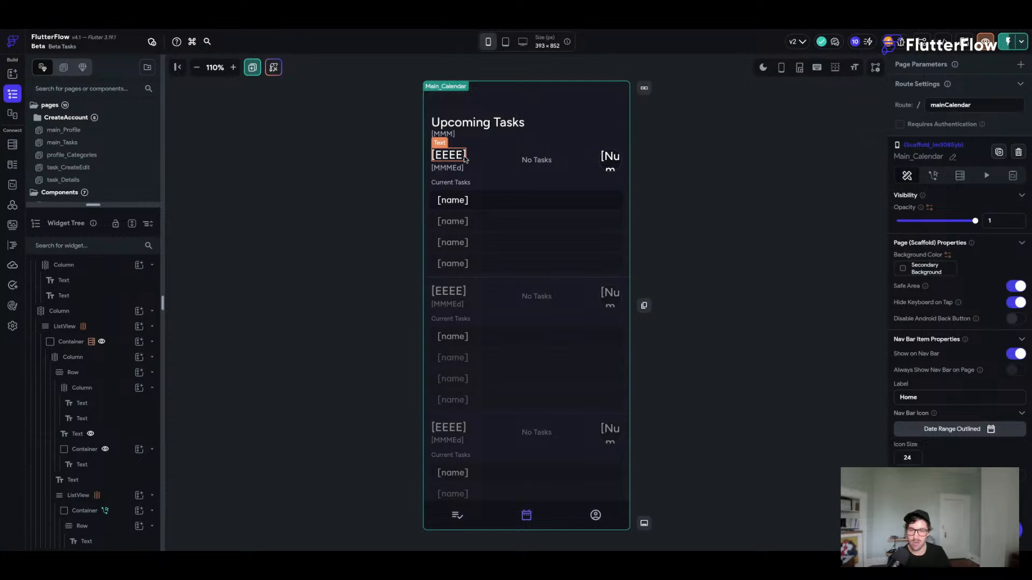
key("ctrl+s")
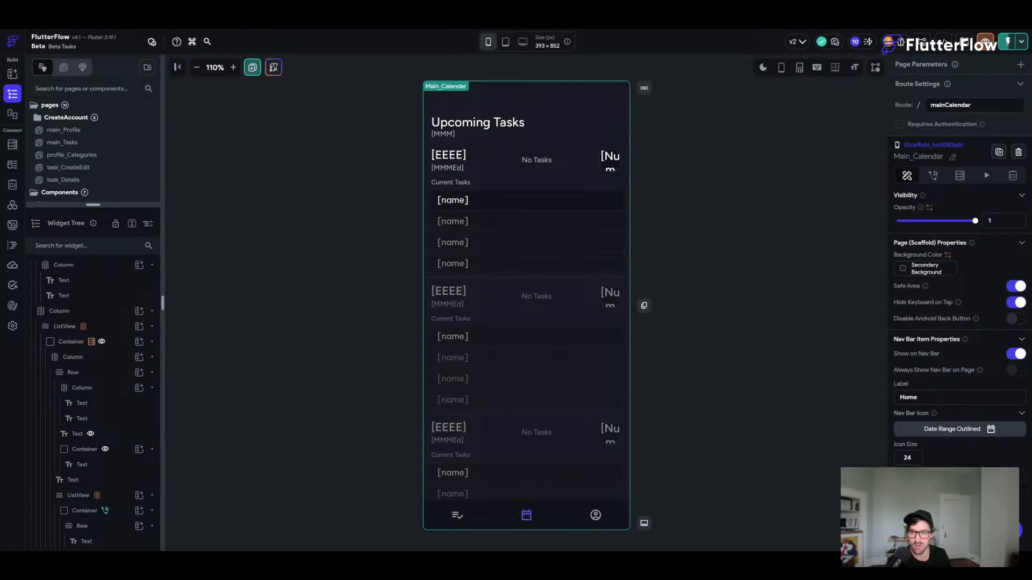
- Set the outer month ListView to expanded and turn off its Shrink Wrap
left_click(511, 328)
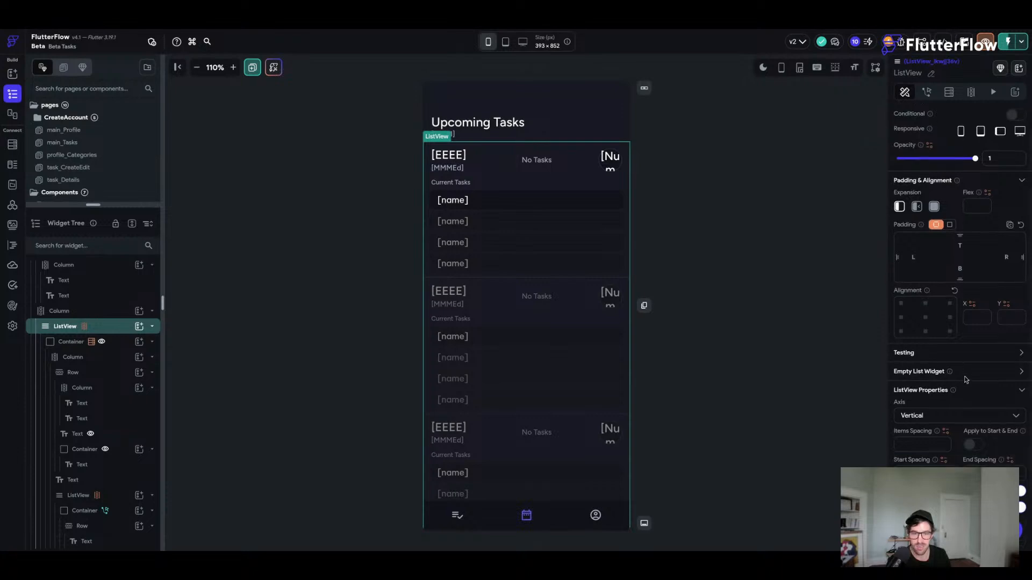
scroll(965, 379, "down", 1)
left_click(933, 173)
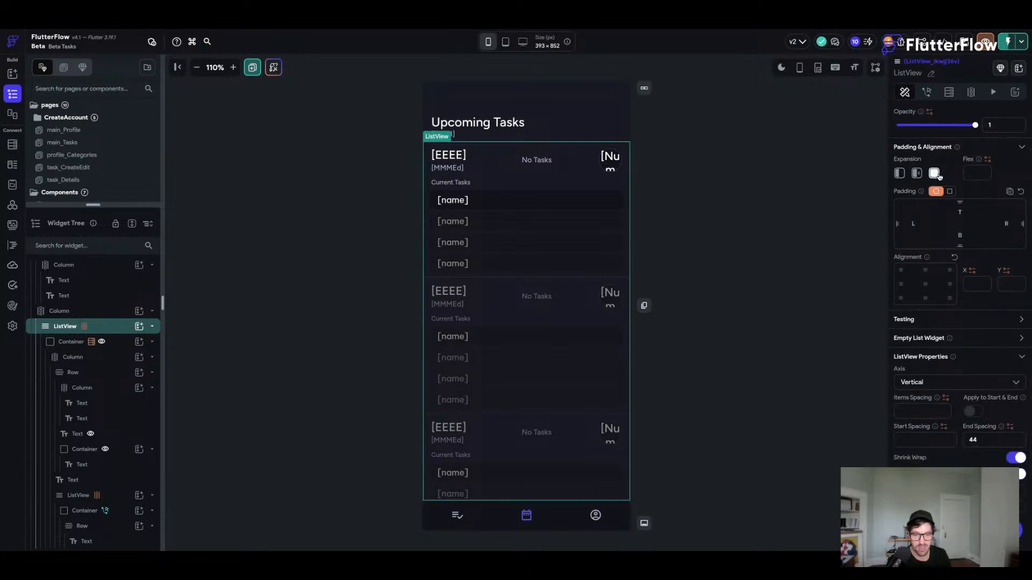
left_click(1017, 457)
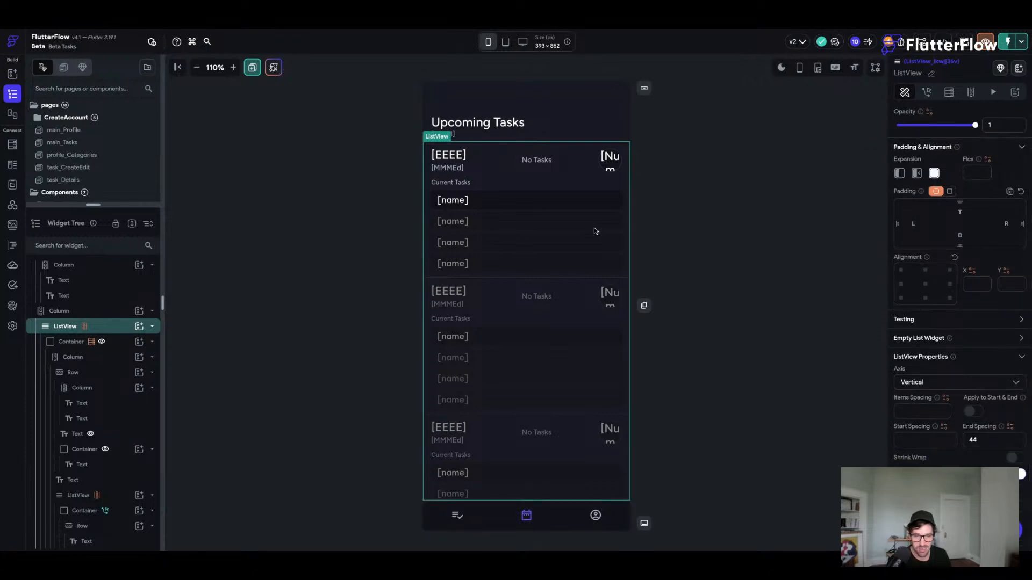
scroll(492, 216, "down", 2)
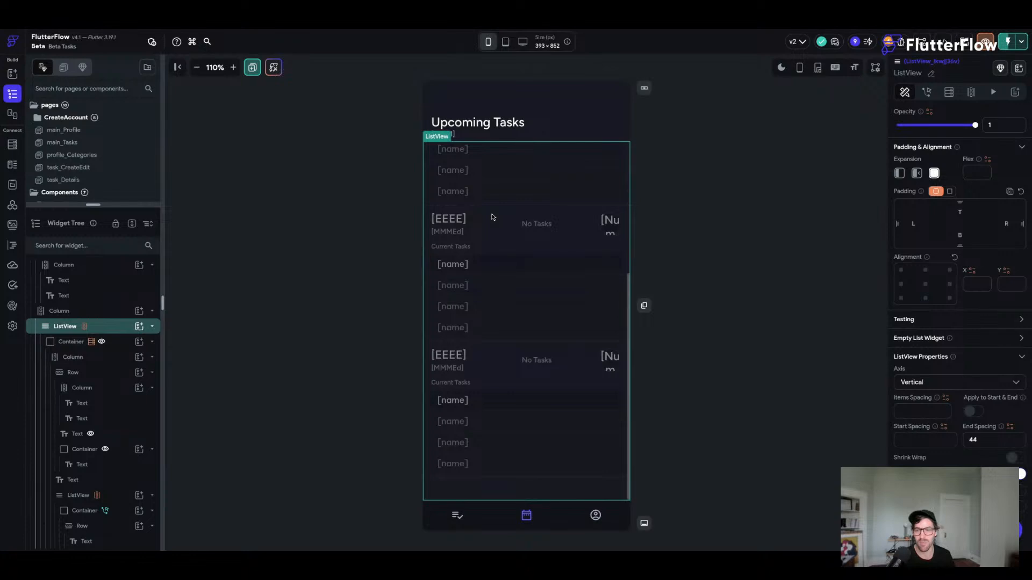
scroll(492, 216, "down", 2)
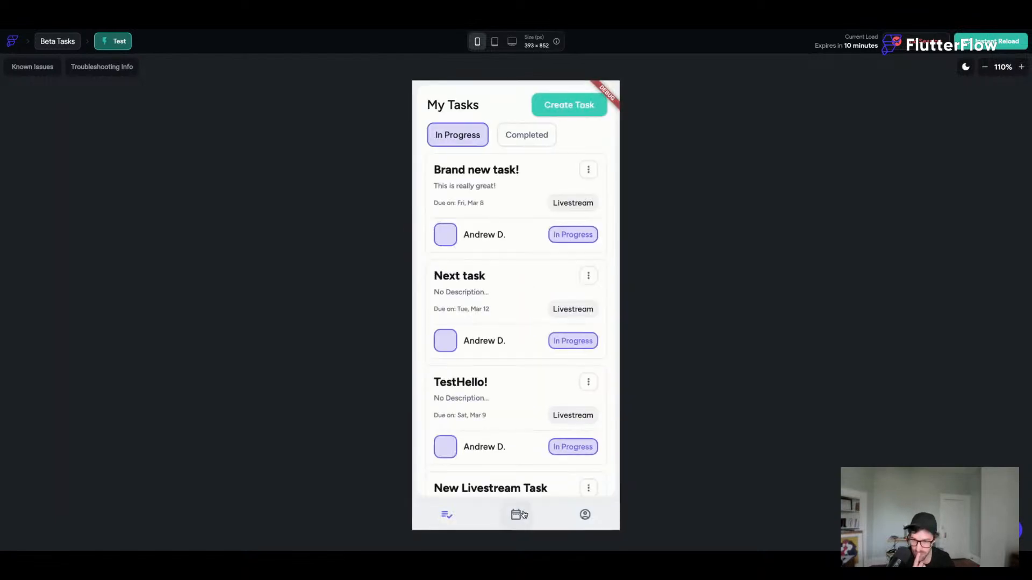
- Examine the Upcoming Tasks calendar in the test run, checking the days, task counts and scrolling
scroll(525, 245, "down", 15)
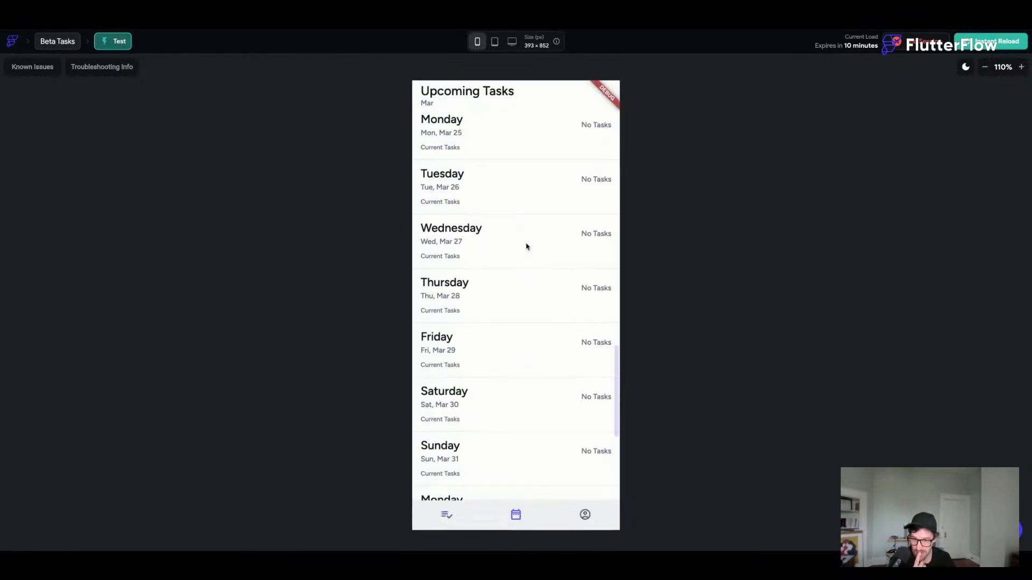
scroll(529, 285, "down", 10)
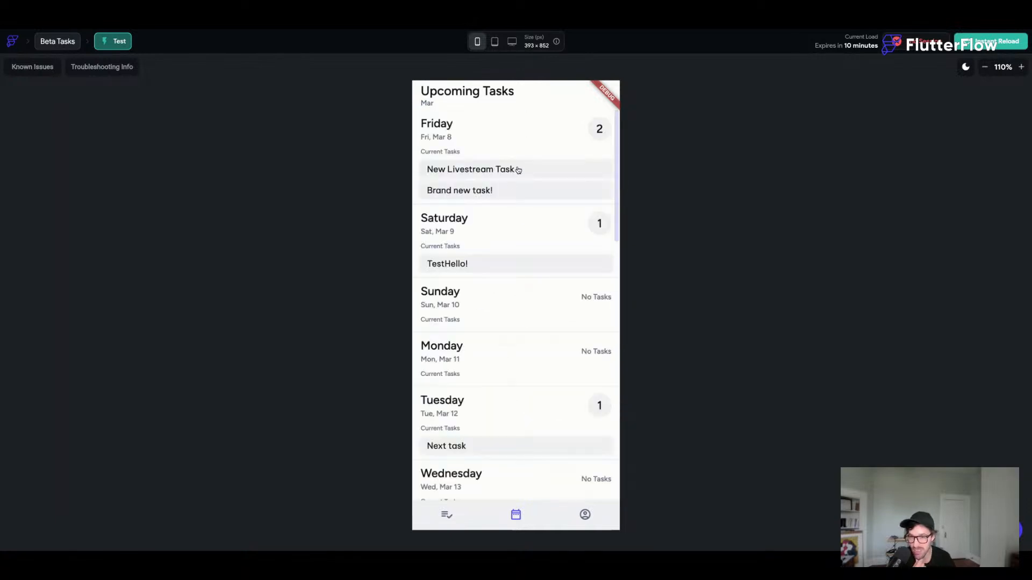
scroll(500, 175, "down", 10)
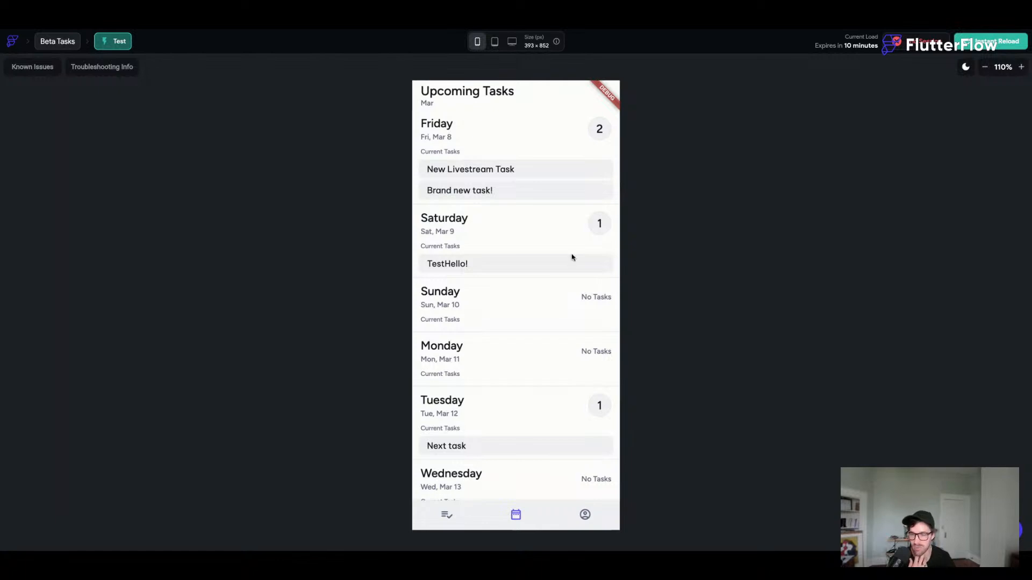
scroll(572, 257, "down", 2)
scroll(571, 257, "up", 2)
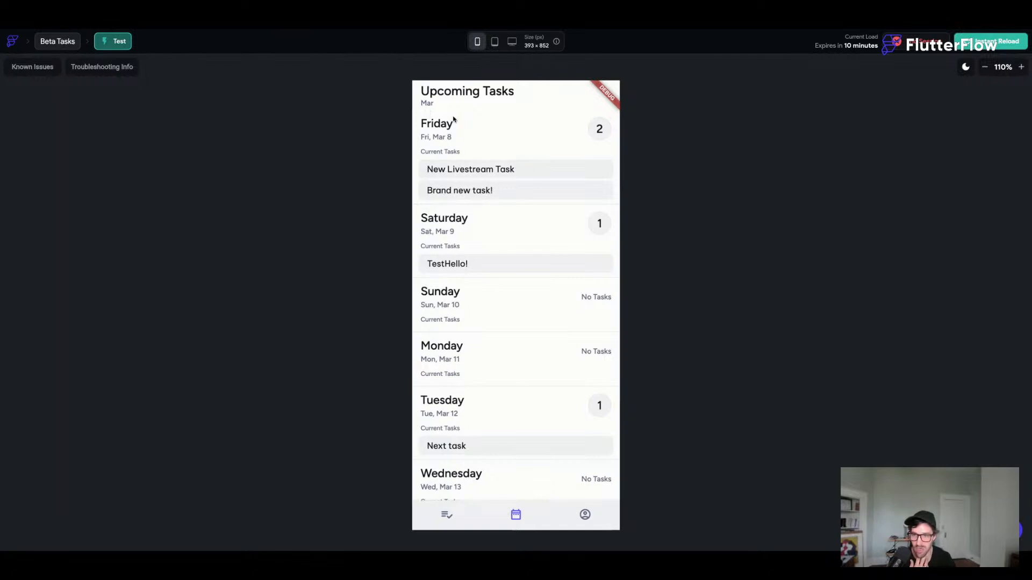
scroll(513, 237, "down", 1)
scroll(513, 239, "up", 1)
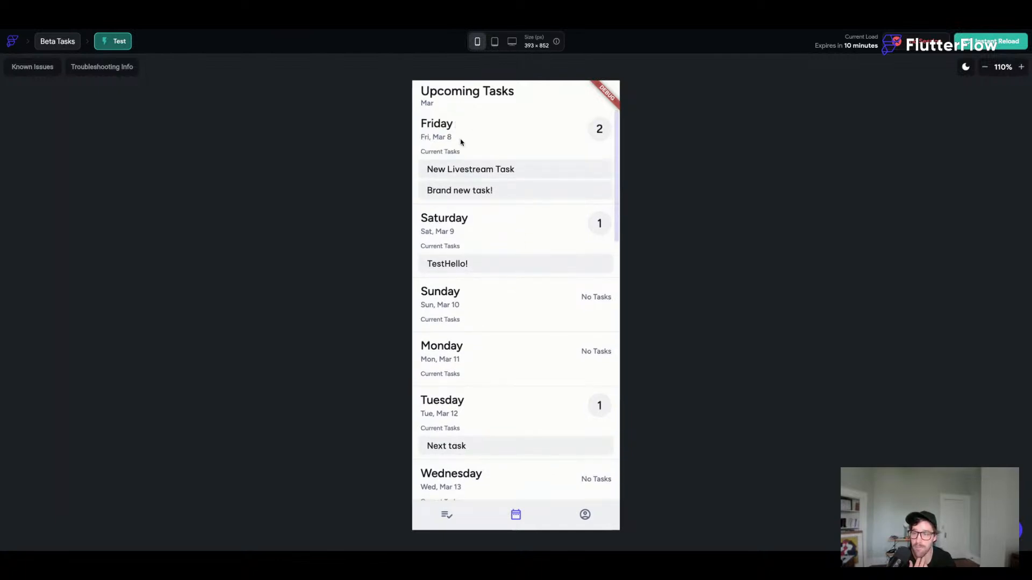
scroll(491, 159, "down", 1)
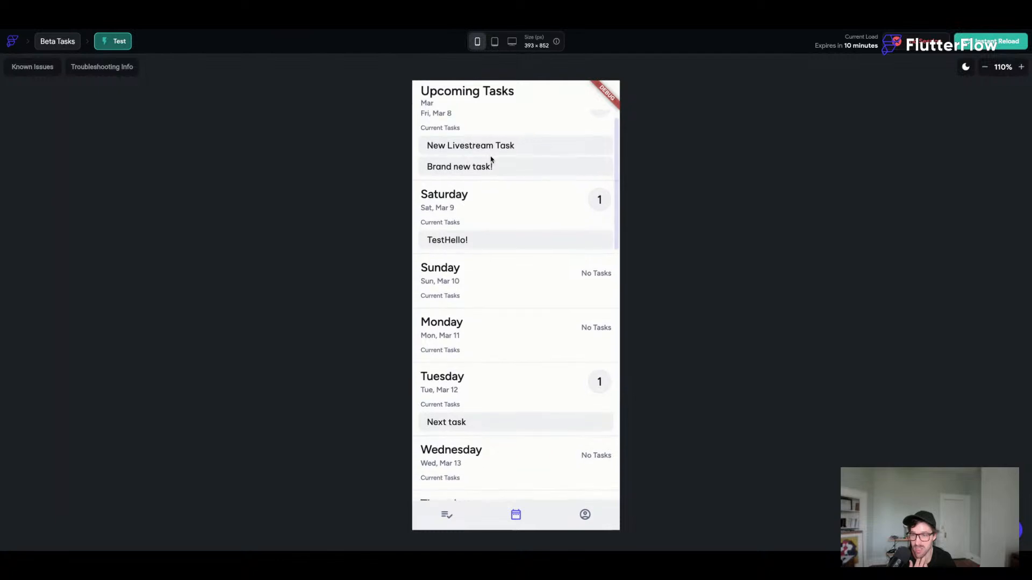
scroll(481, 172, "down", 1)
- Open the TestHello! task from the calendar list, view its edit options and dismiss them
left_click(460, 170)
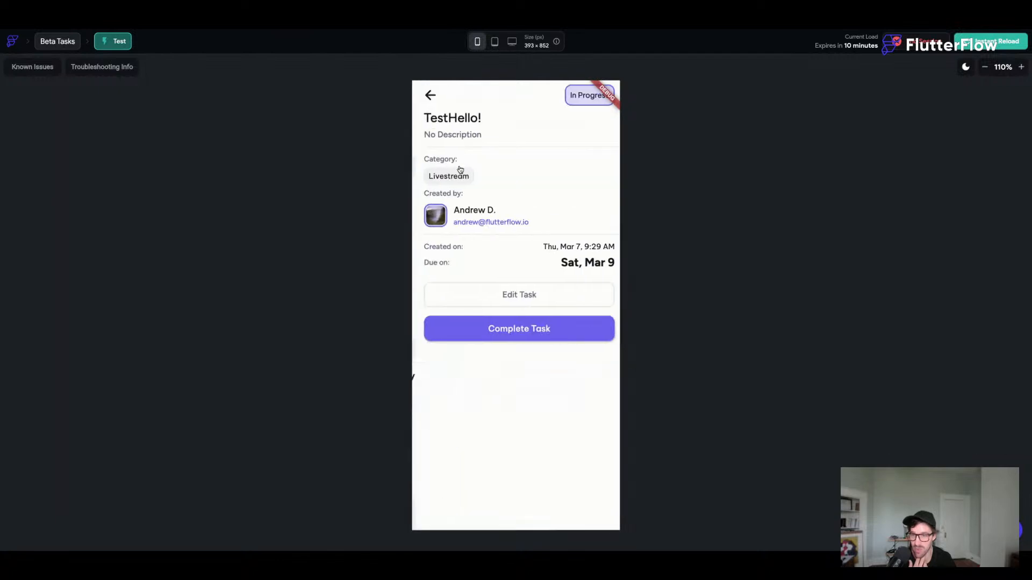
left_click(512, 296)
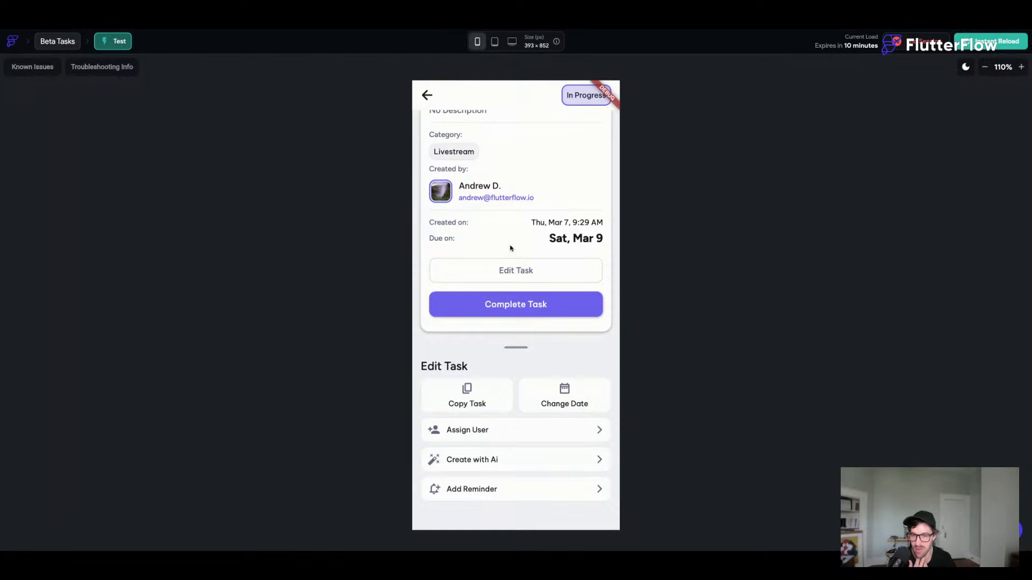
left_click_drag(516, 350, 518, 359)
left_click(516, 300)
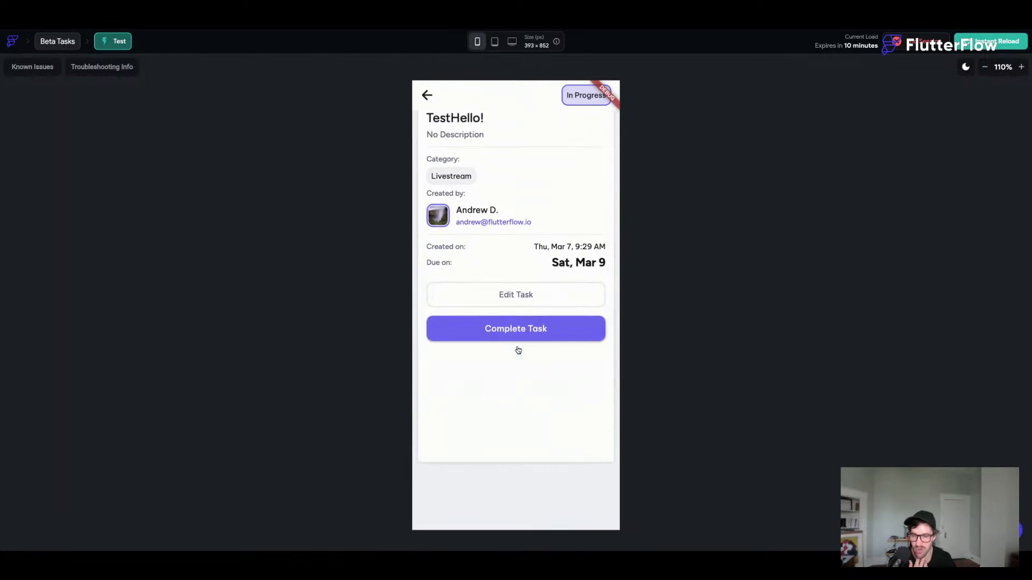
- Mark the TestHello! task as complete and return to the calendar to check the Upcoming Tasks list
left_click(513, 330)
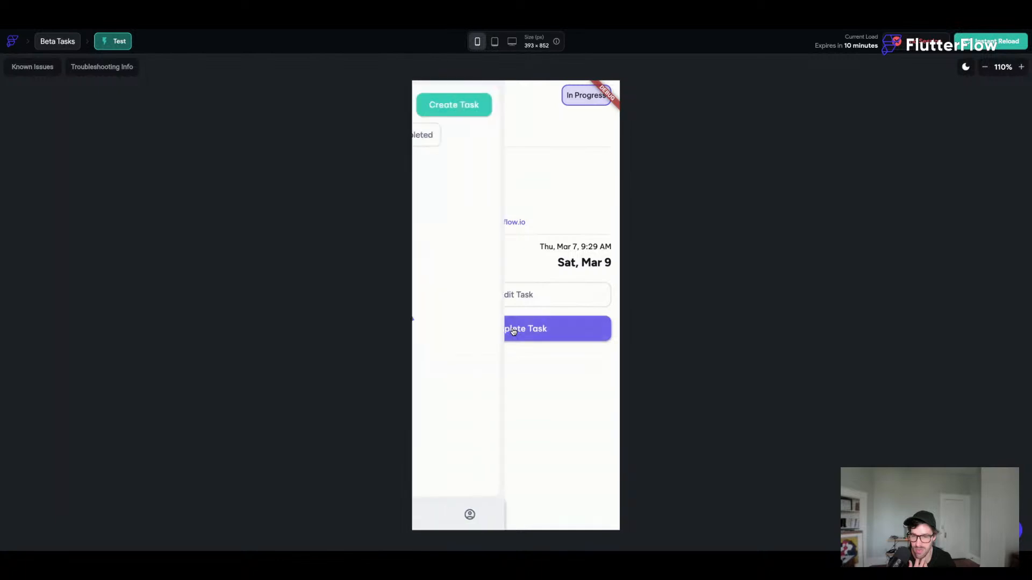
left_click(514, 521)
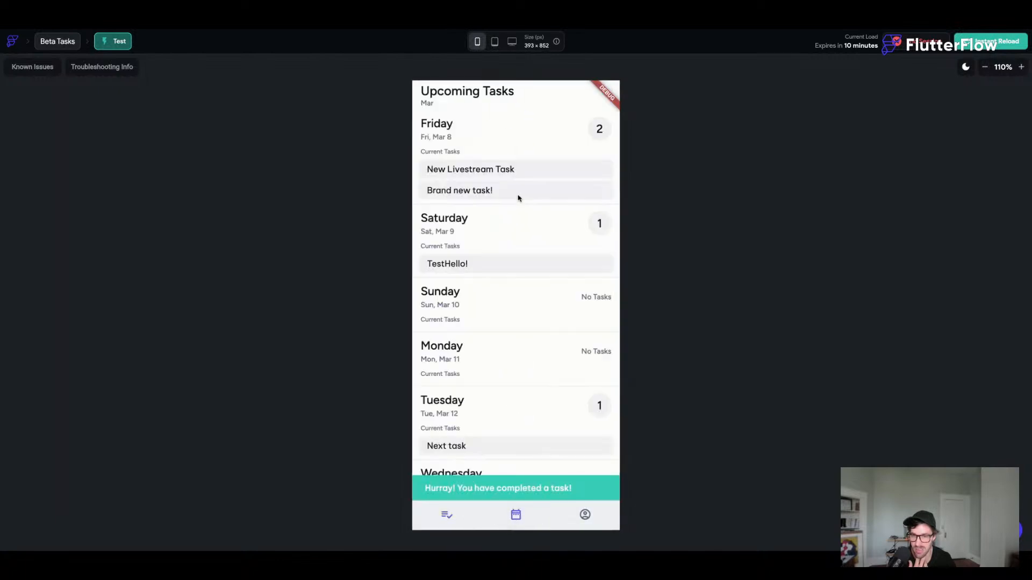
scroll(490, 142, "down", 2)
scroll(491, 142, "up", 2)
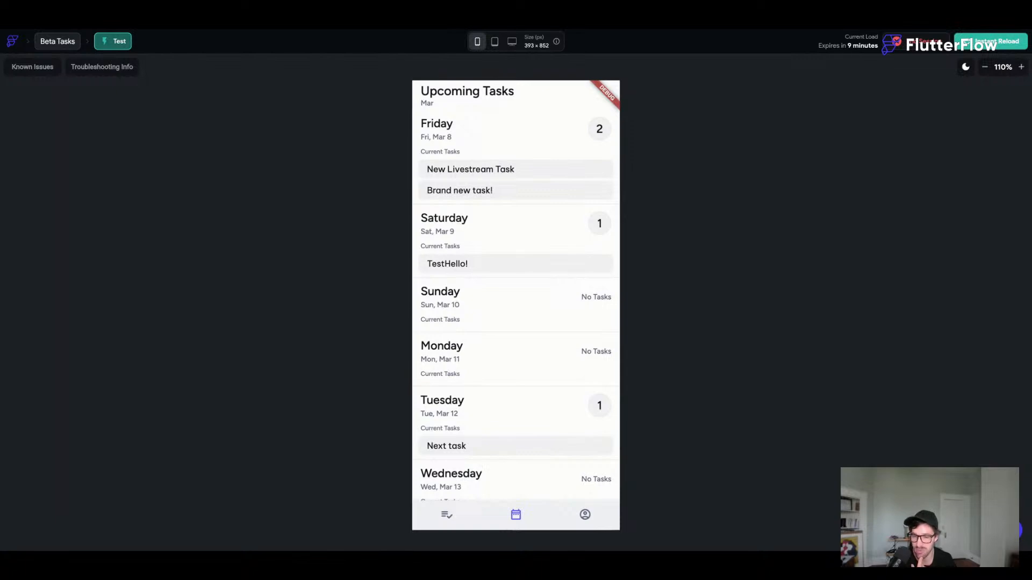
scroll(515, 296, "down", 2)
scroll(516, 296, "up", 2)
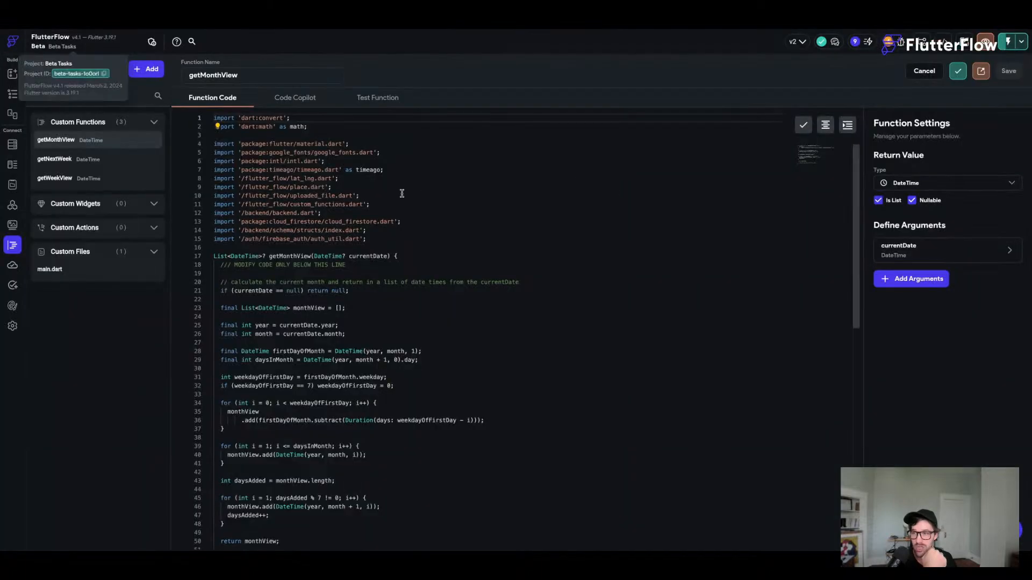
- Review the getMonthView custom function's code, and open the main_Tasks page in the page editor
scroll(402, 194, "down", 1)
scroll(402, 193, "up", 4)
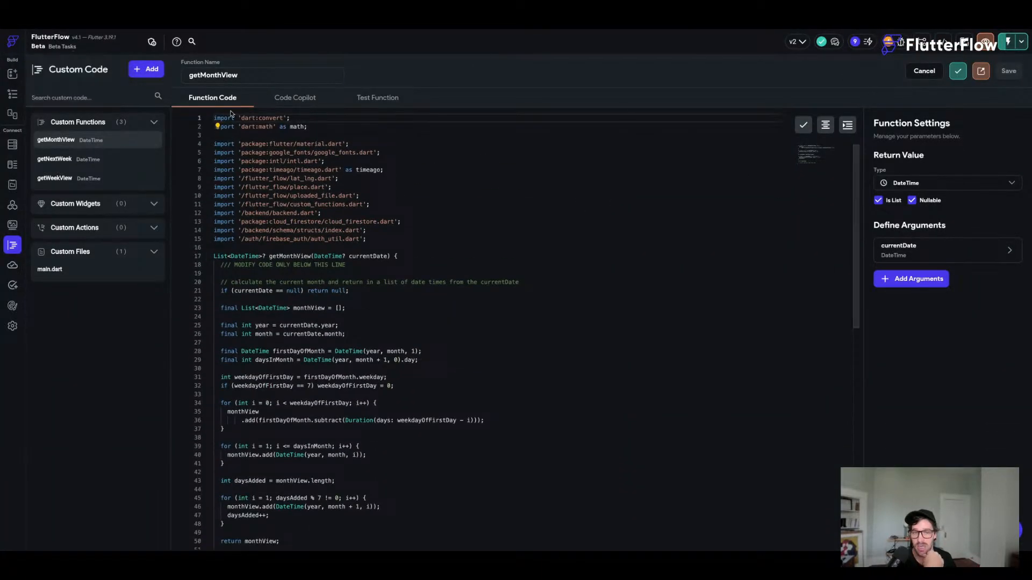
left_click(10, 97)
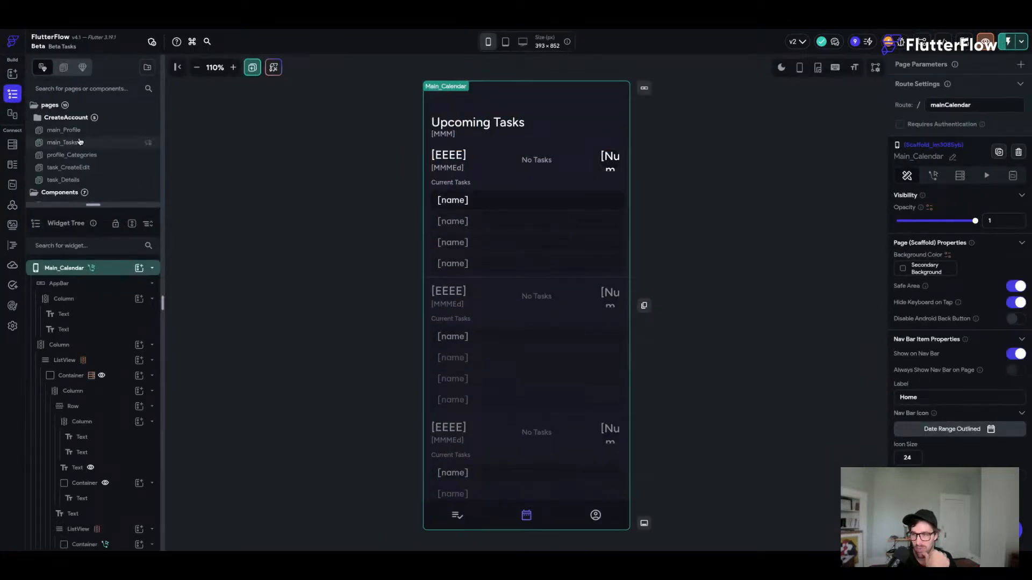
left_click(81, 130)
left_click(80, 142)
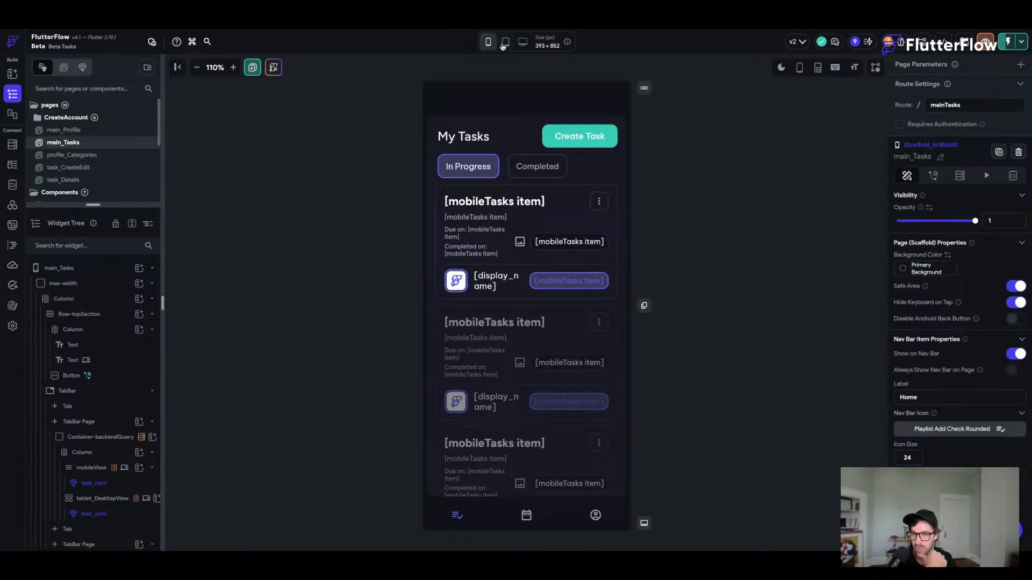
- Preview main_Tasks at tablet and desktop sizes, and compare the profile_Categories, task_Details and main_Profile pages in the desktop layout
left_click(504, 43)
left_click(521, 43)
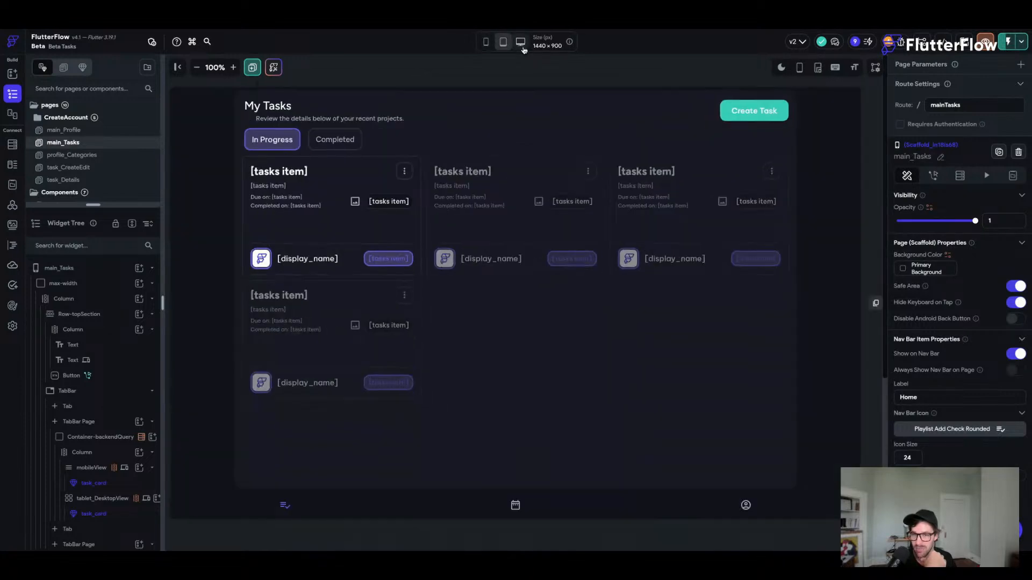
left_click(93, 156)
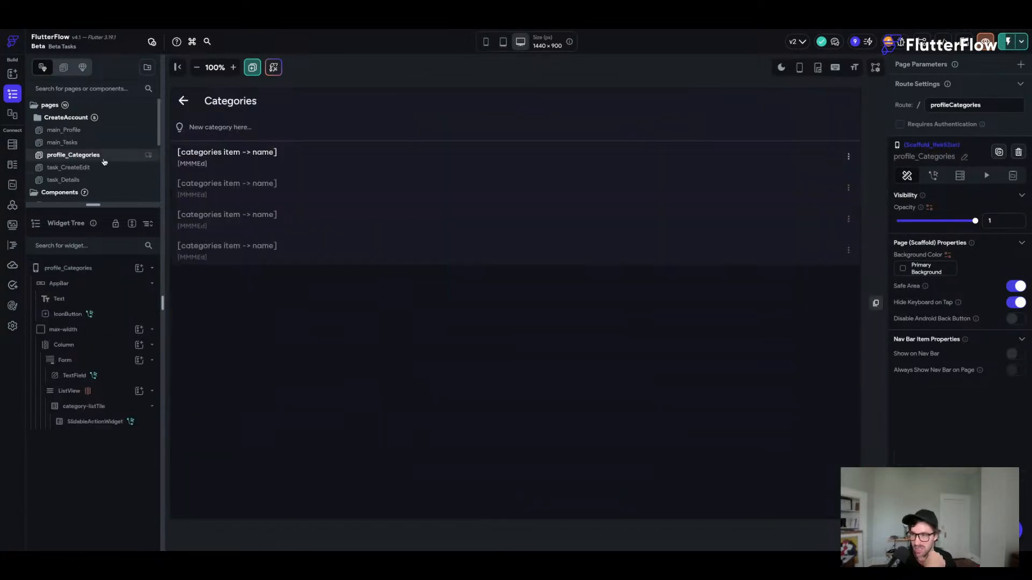
left_click(92, 179)
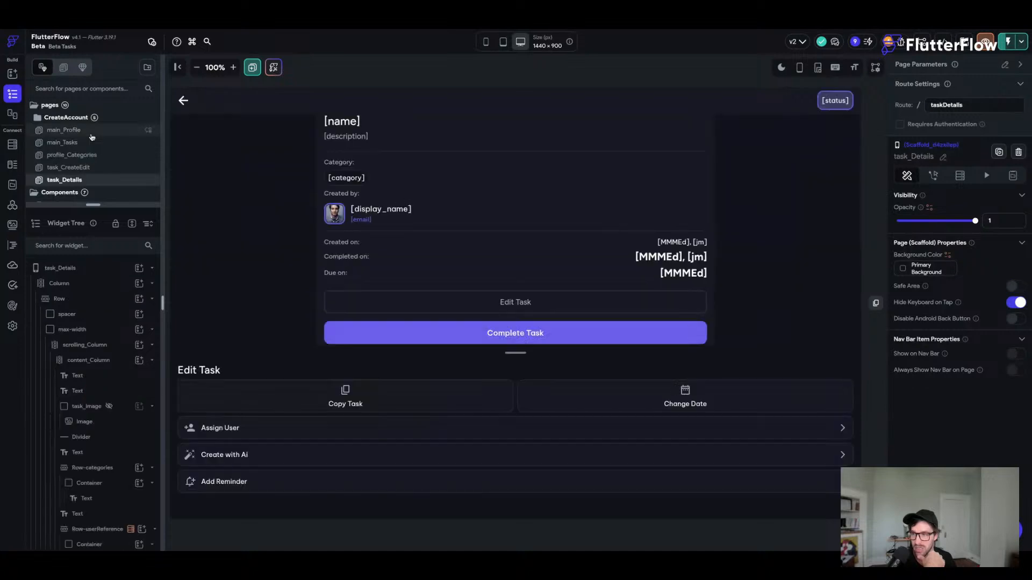
left_click(81, 130)
left_click(91, 142)
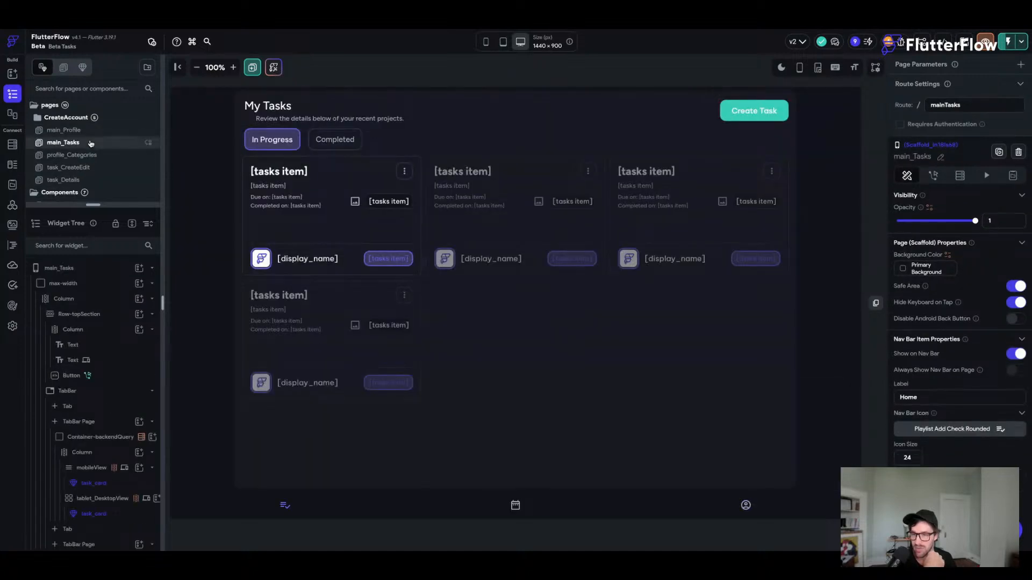
- Open the Main_Calendar page, check its desktop layout and preview it at phone size
scroll(96, 172, "down", 3)
scroll(96, 175, "down", 2)
left_click(97, 167)
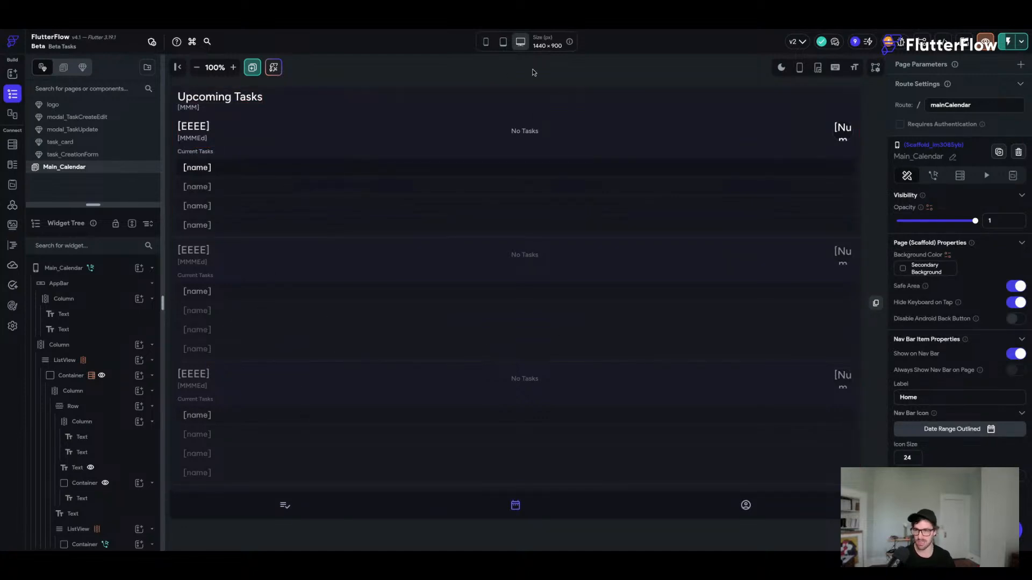
left_click(485, 42)
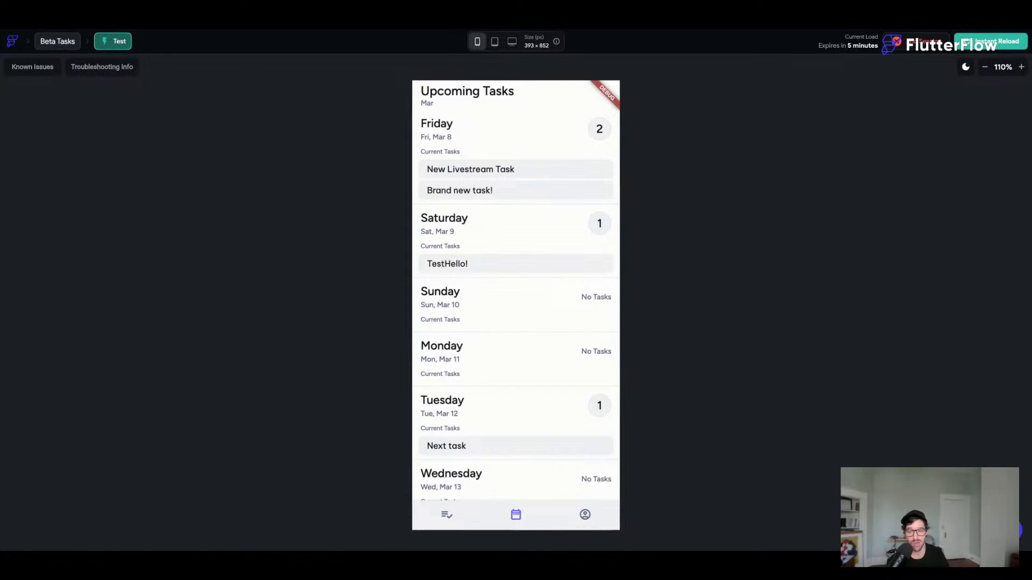
- Review the Upcoming Tasks calendar in the test run, visit the My Tasks page and return to the calendar
scroll(490, 230, "down", 1)
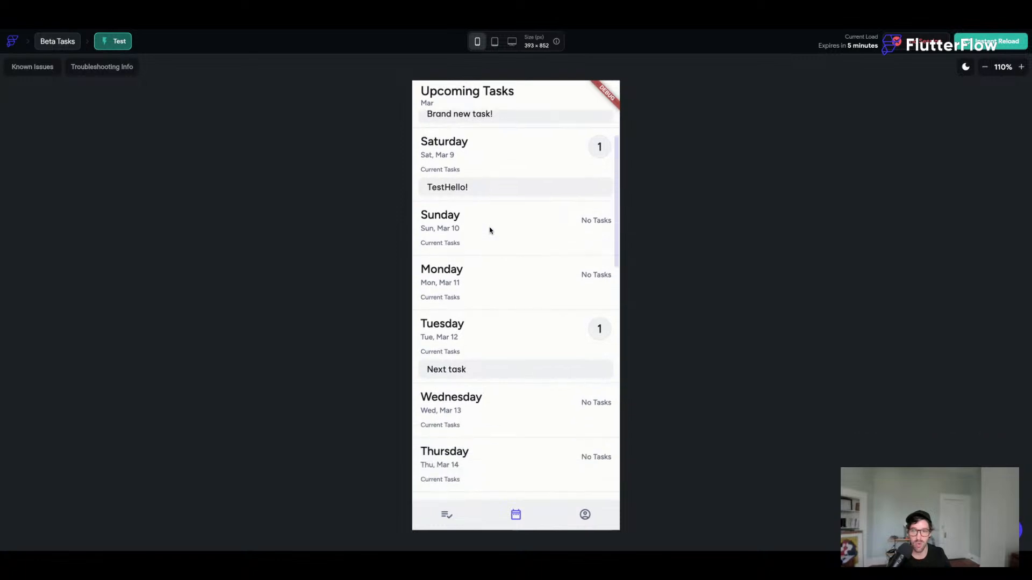
scroll(489, 230, "down", 2)
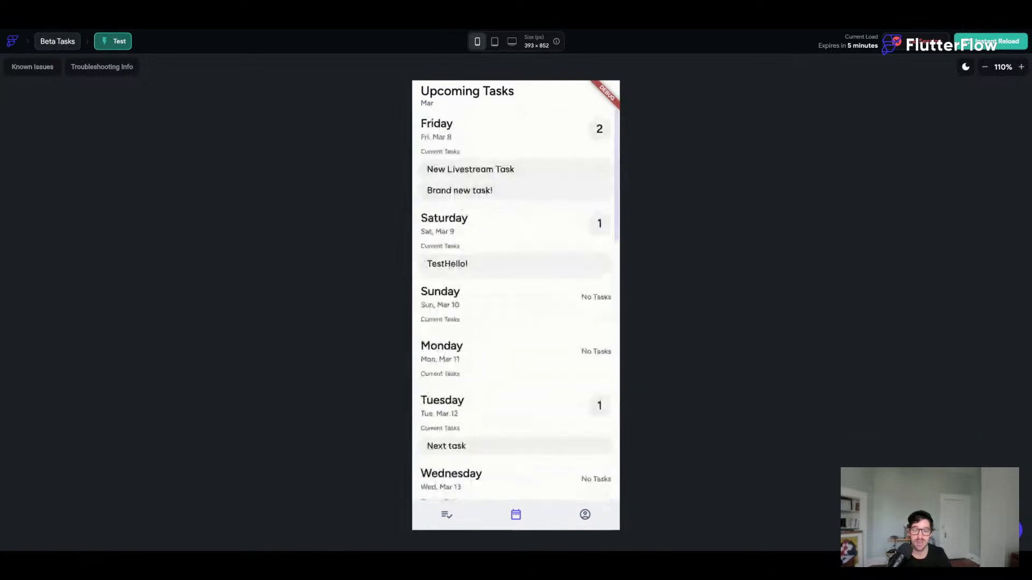
left_click(448, 515)
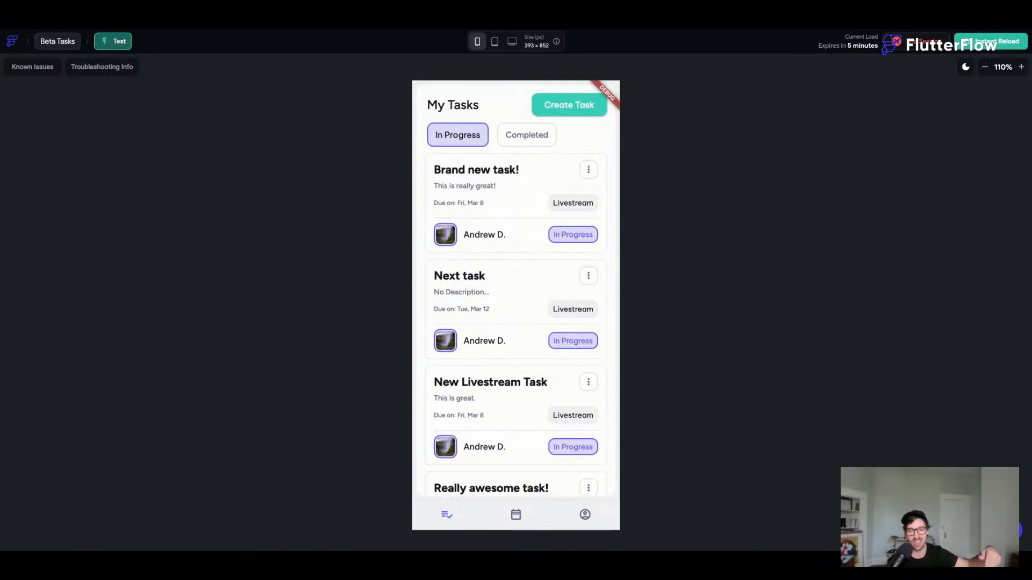
left_click(515, 514)
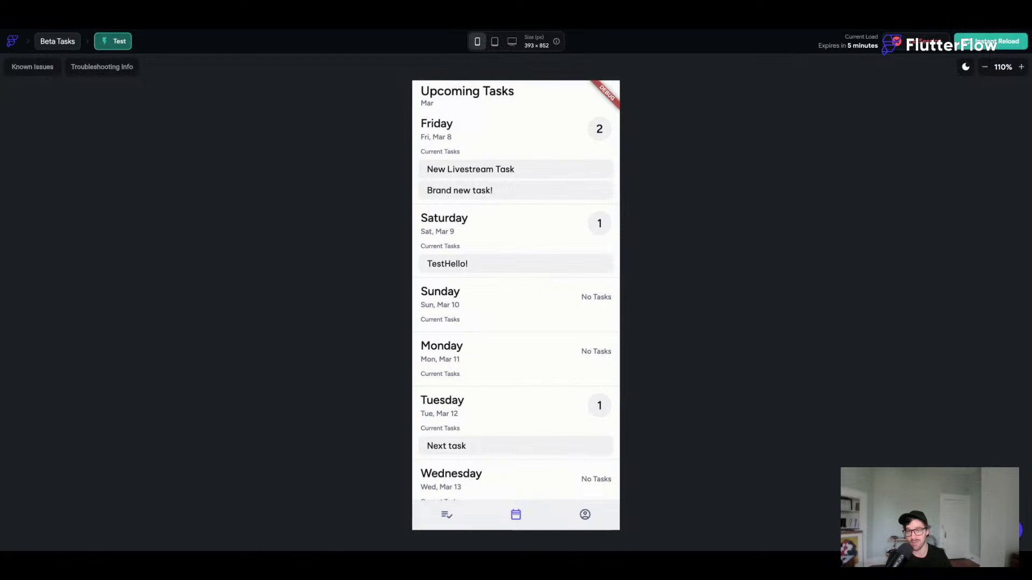
- Look through the calendar's upcoming days, open New Livestream Task from the Friday list and return to the calendar
scroll(548, 180, "down", 2)
scroll(546, 186, "up", 2)
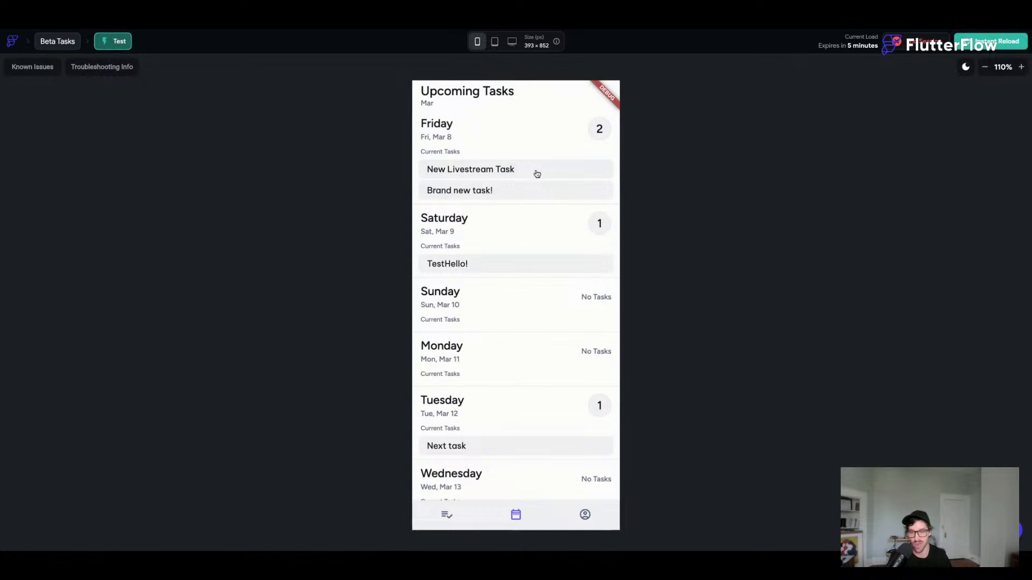
scroll(529, 193, "down", 5)
scroll(527, 202, "up", 3)
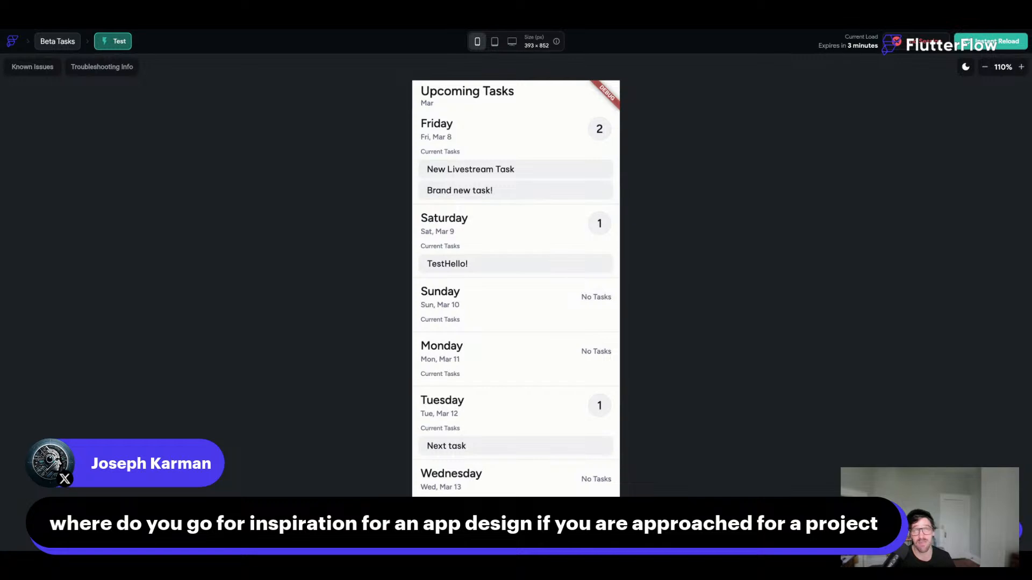
left_click(478, 171)
left_click(422, 98)
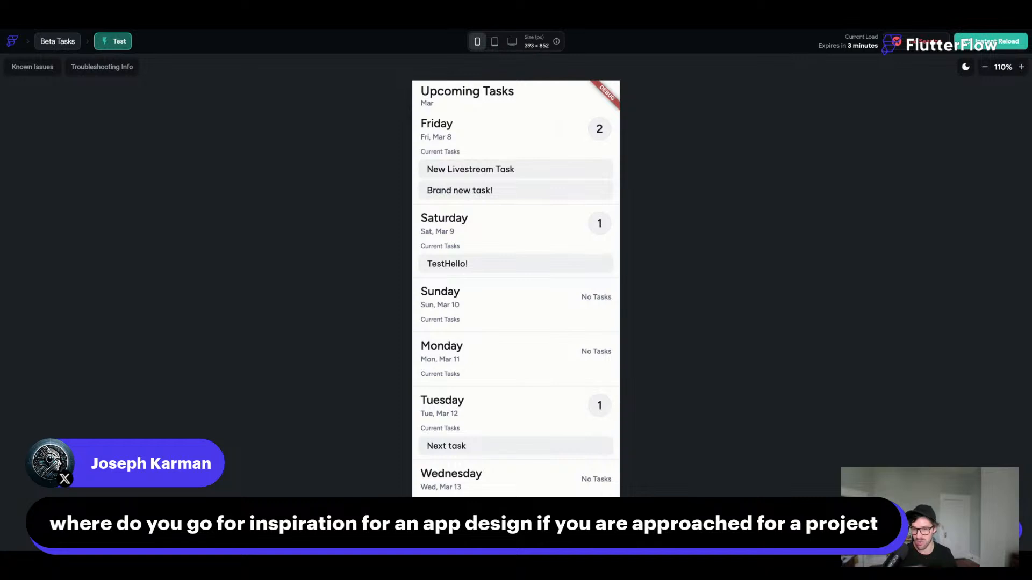
- Check the full length of the calendar list, visit the My Tasks and profile pages, and return to the calendar
scroll(475, 245, "down", 8)
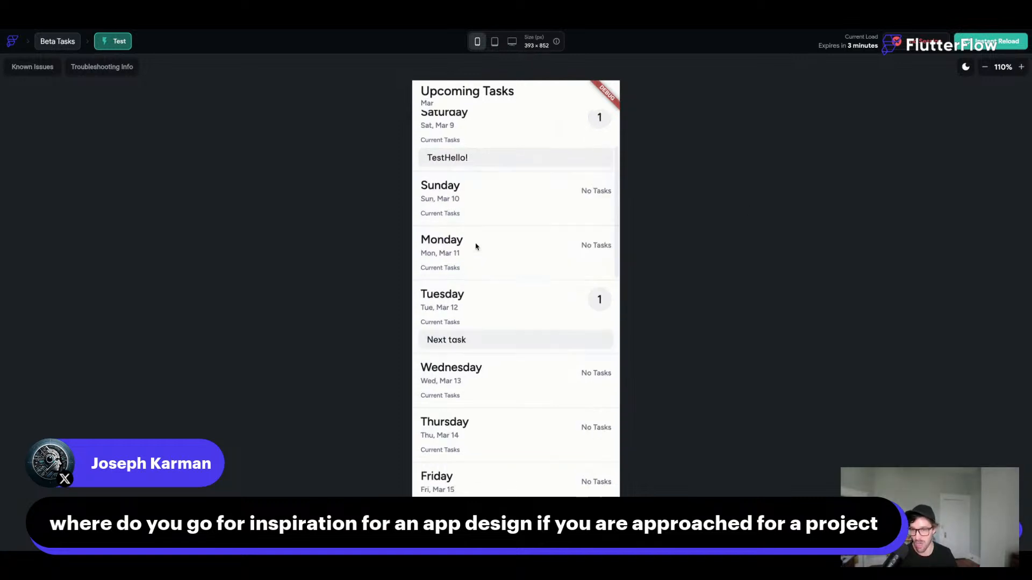
scroll(476, 246, "down", 15)
scroll(476, 247, "up", 20)
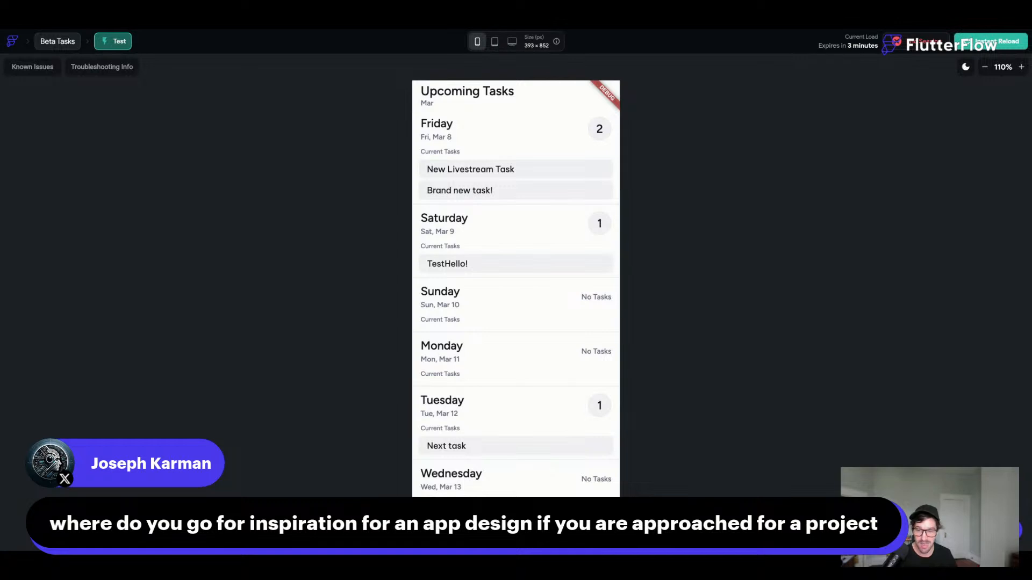
left_click(450, 514)
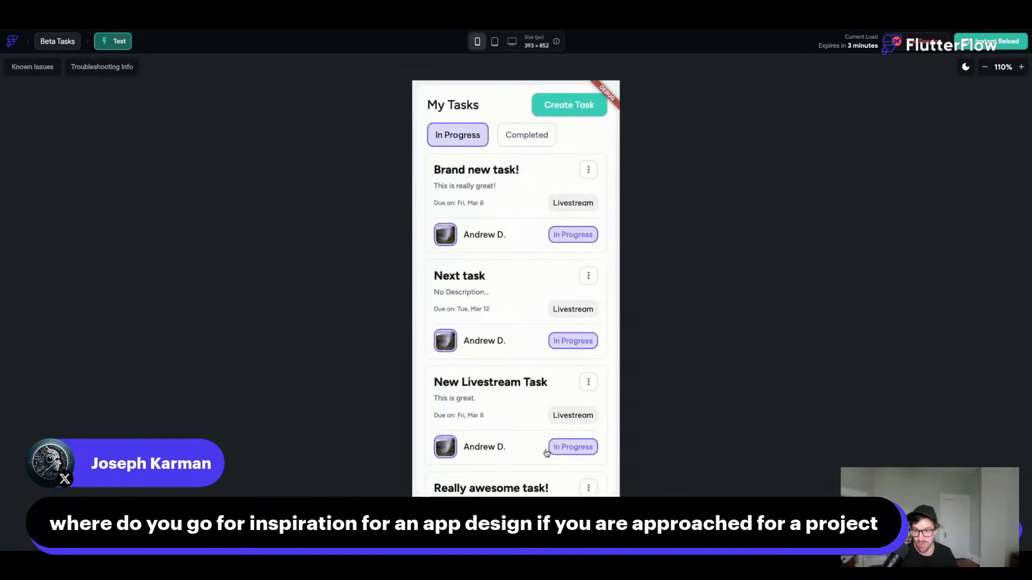
left_click(582, 514)
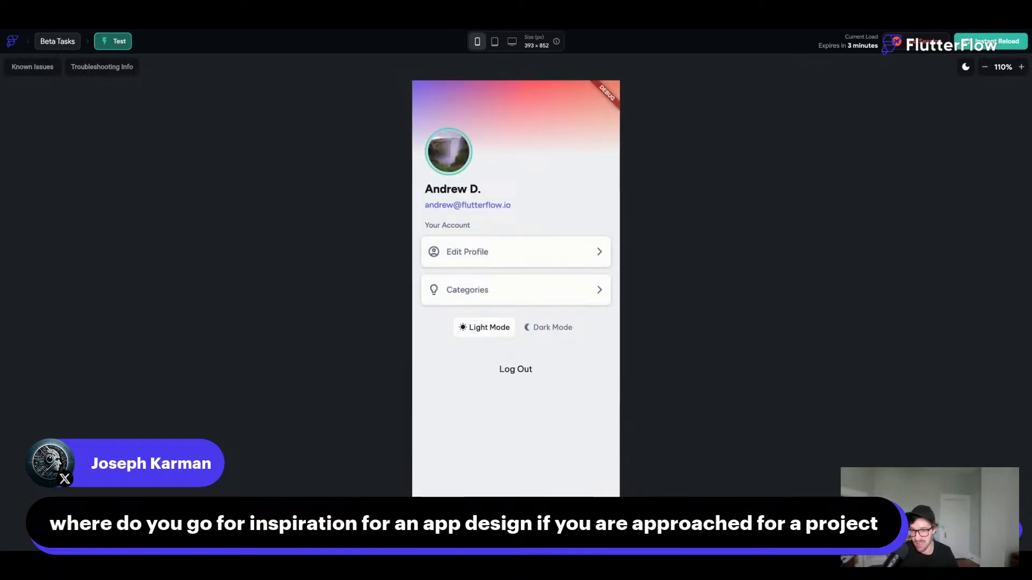
left_click(516, 513)
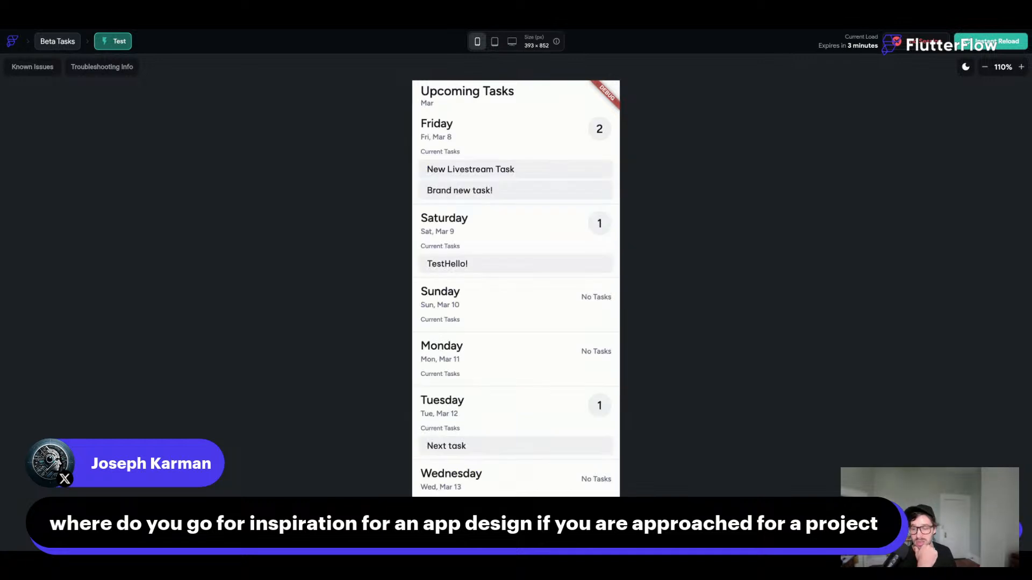